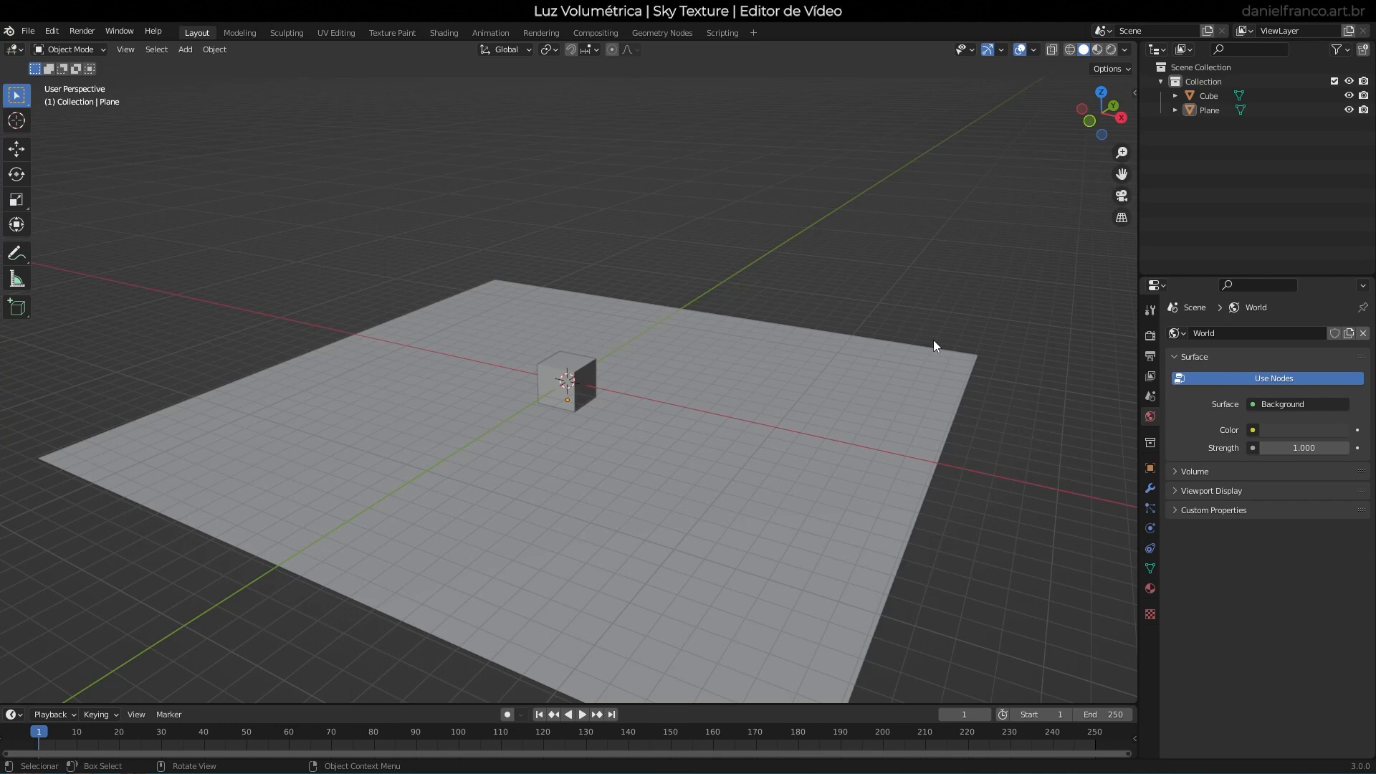
# Set the render engine to Cycles and the render device to GPU Compute.
pyautogui.click(1150, 336)
pyautogui.click(1271, 334)
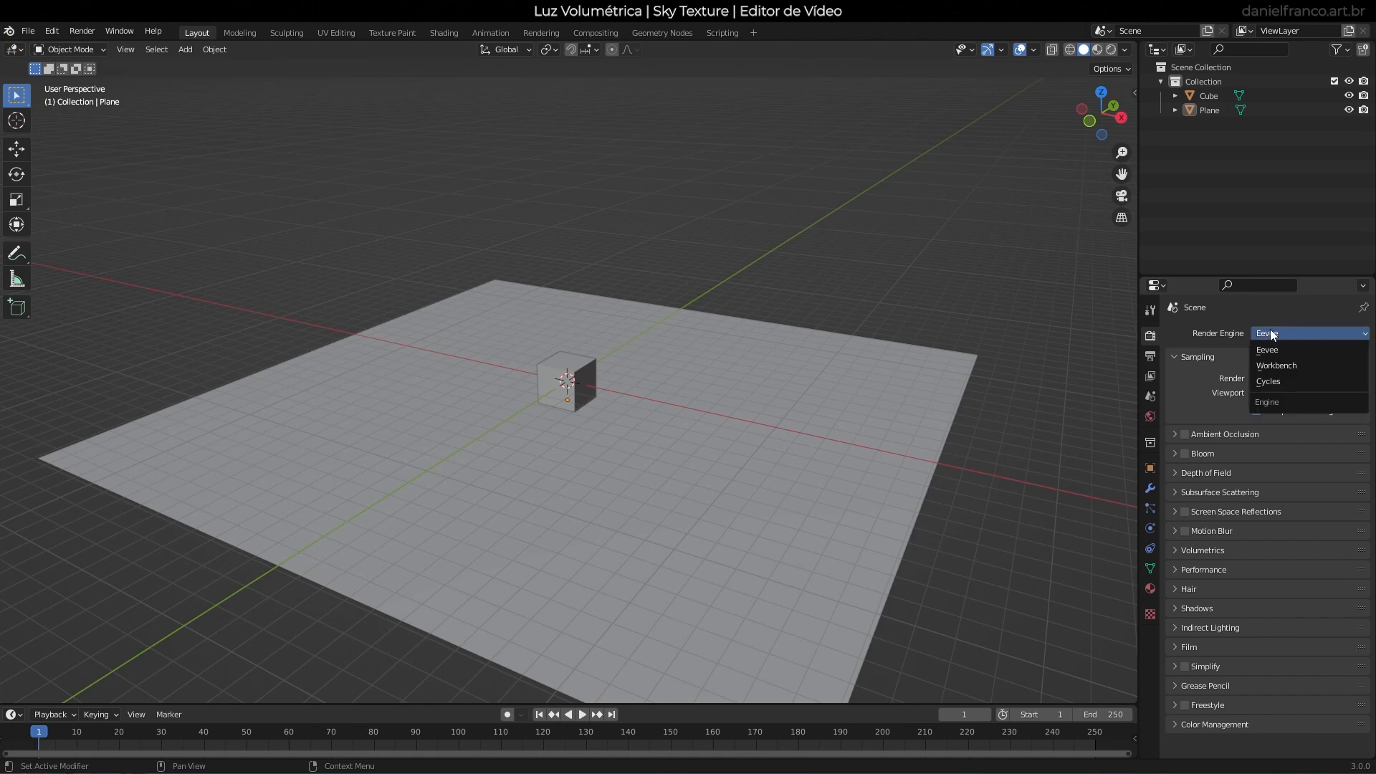
pyautogui.click(1282, 381)
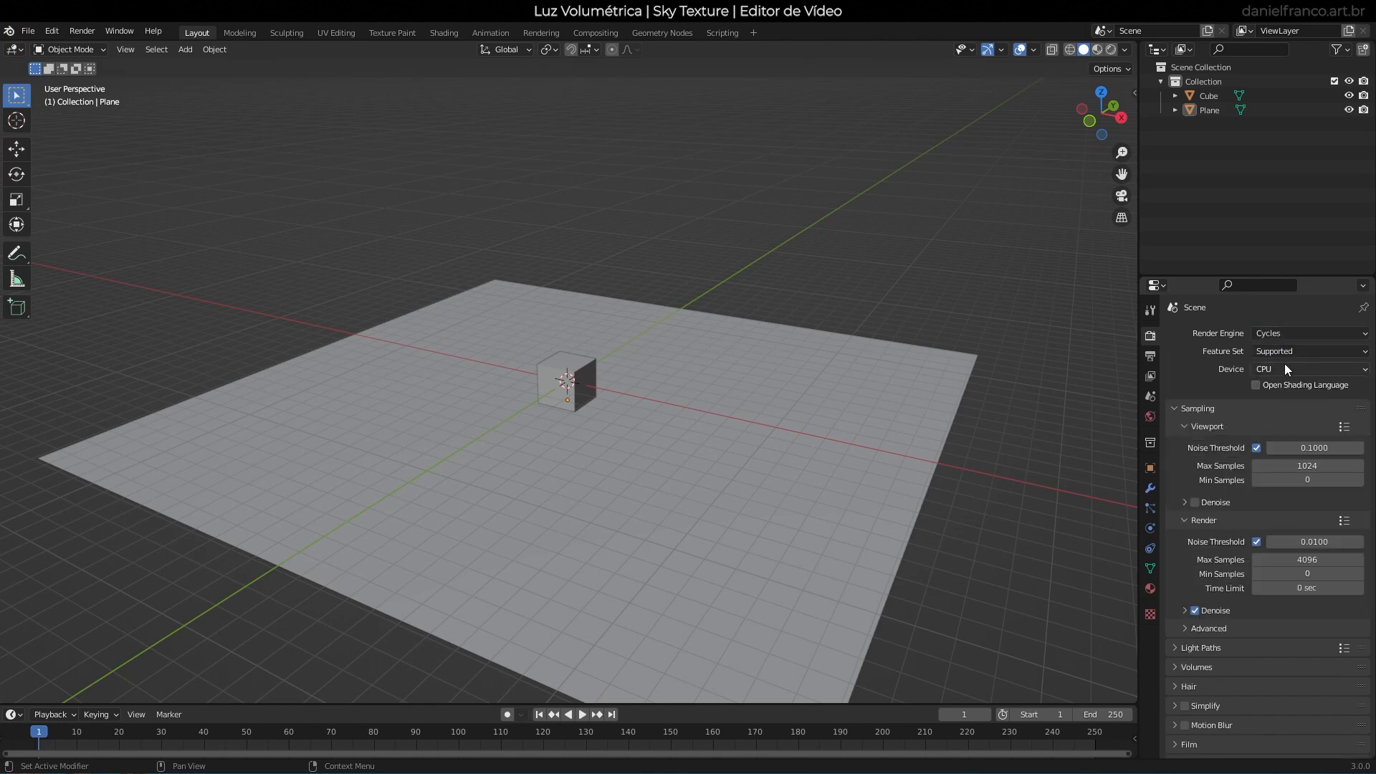
pyautogui.click(1284, 369)
pyautogui.click(1294, 402)
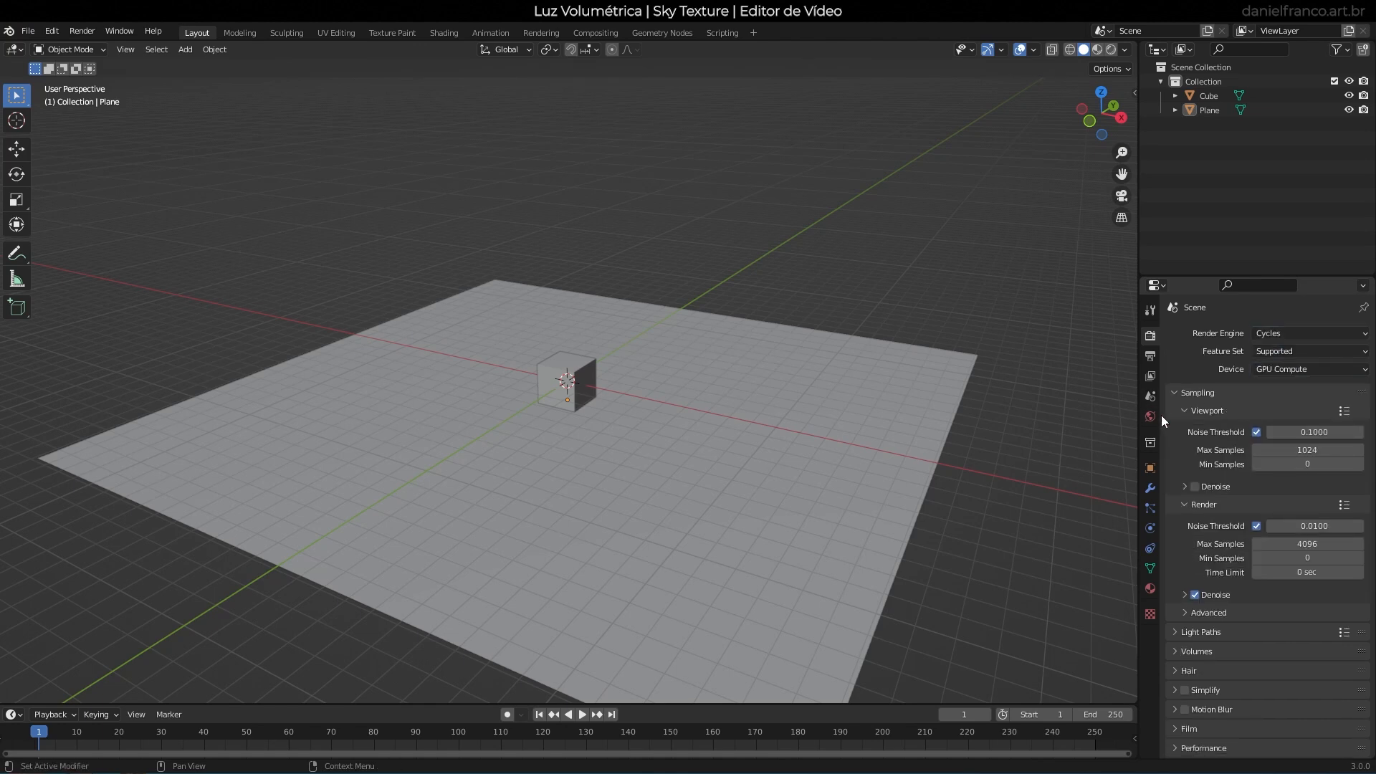
# Assign a Sky Texture to the world's background color.
pyautogui.click(1149, 416)
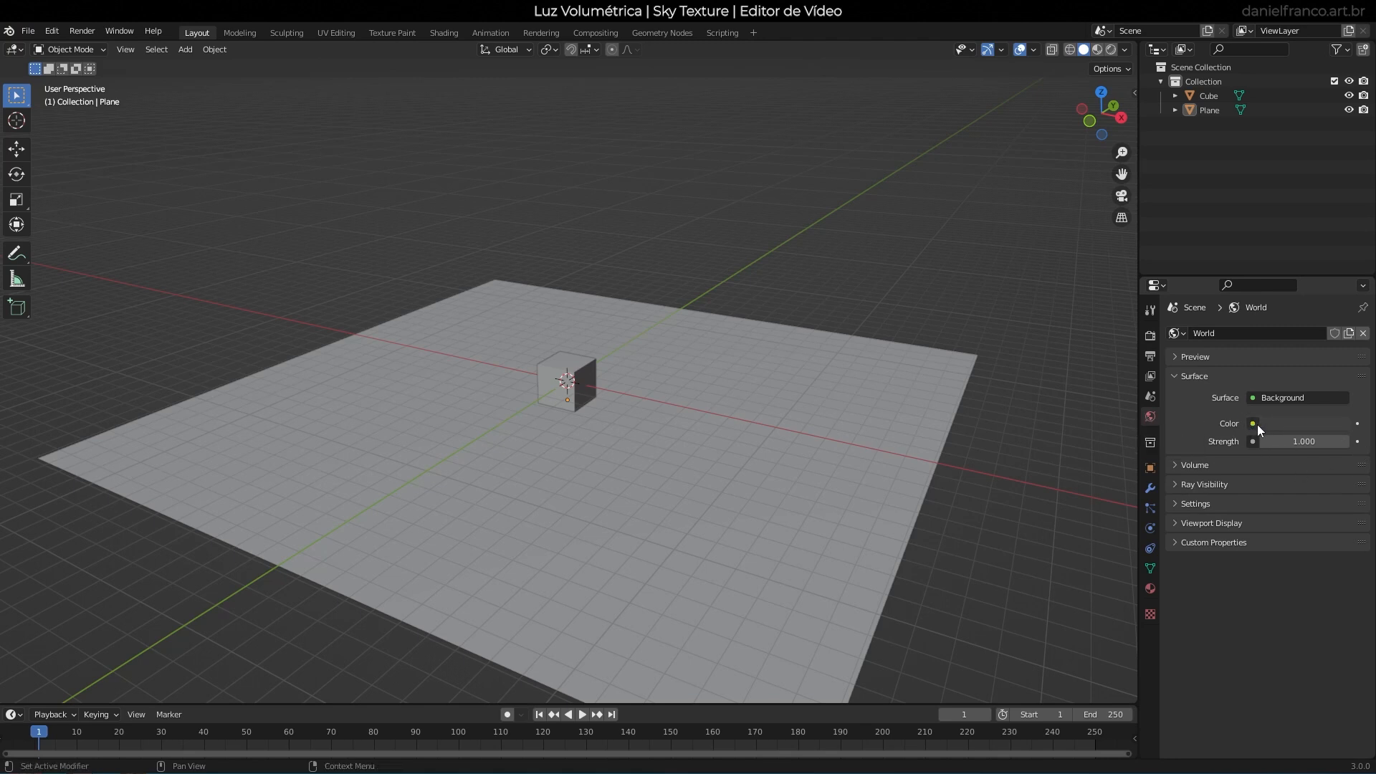
pyautogui.click(1323, 425)
pyautogui.click(972, 575)
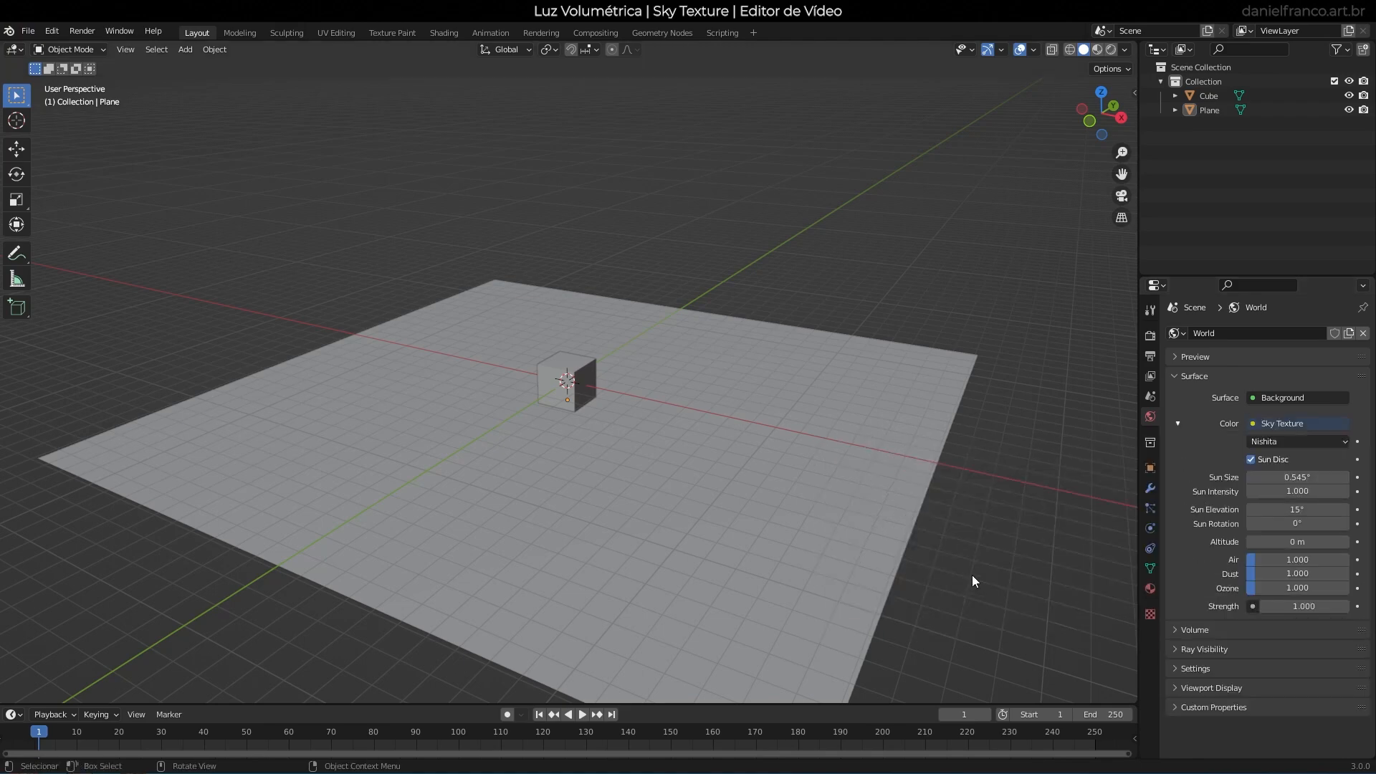
# Switch the viewport to rendered shading to preview the sky lighting on the cube, and save the file.
pyautogui.click(1111, 49)
pyautogui.hotkey('ctrl', 's')
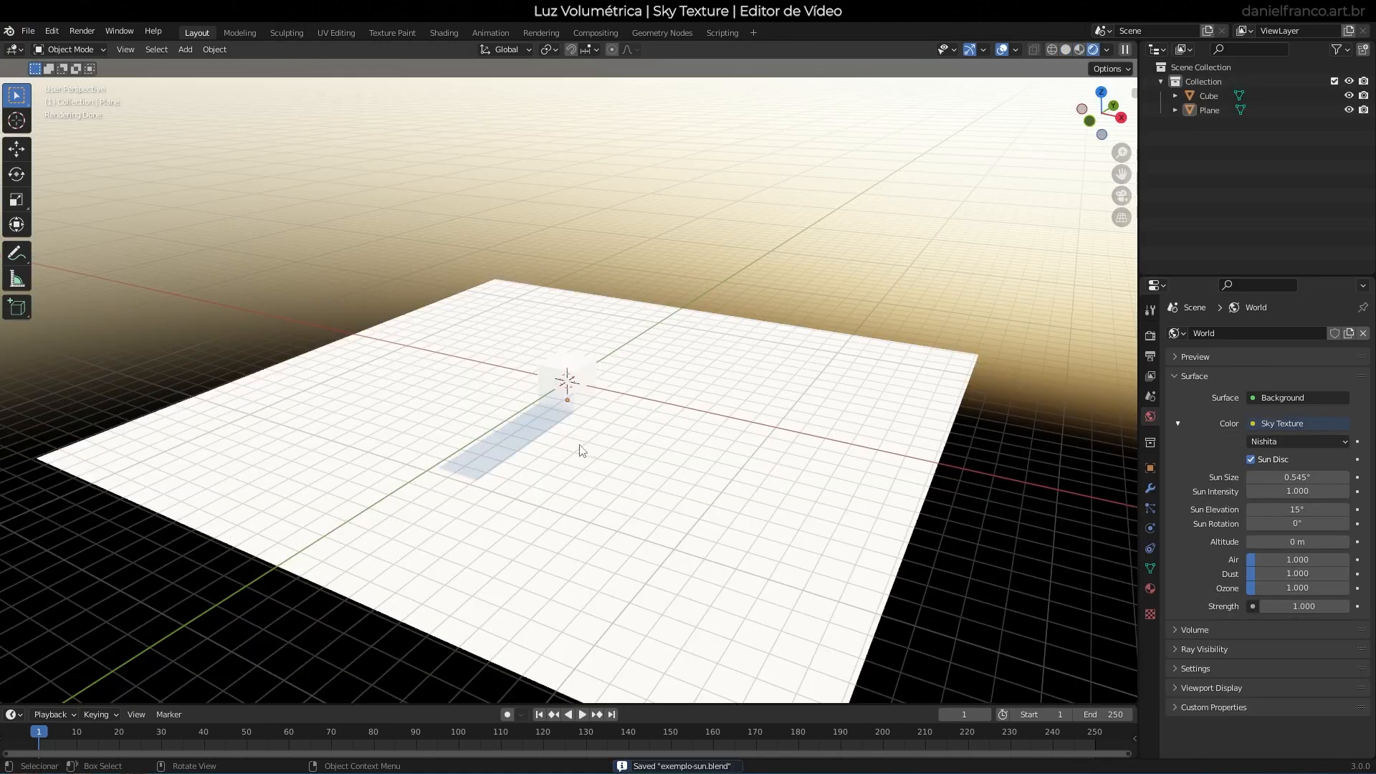
pyautogui.moveTo(600, 441); pyautogui.dragTo(689, 466, button='middle')
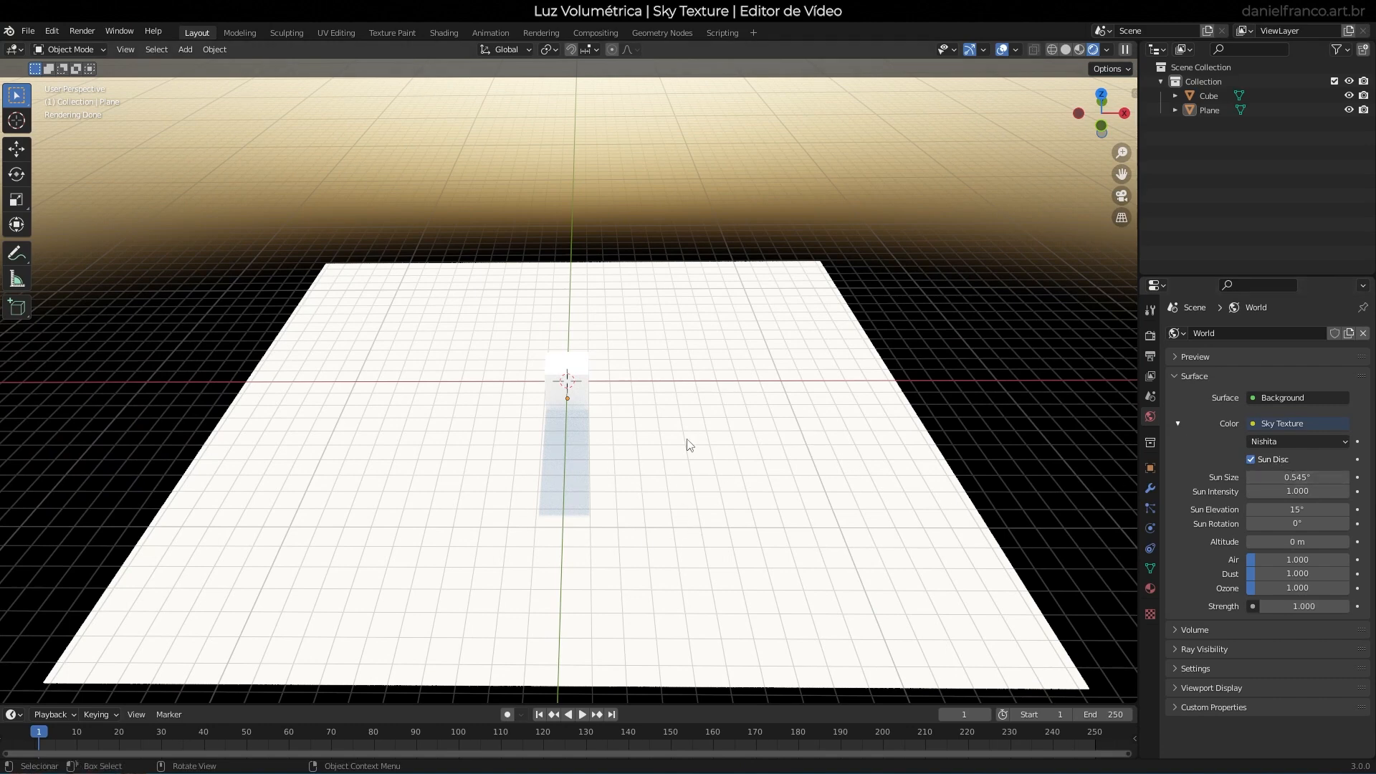
pyautogui.moveTo(902, 346); pyautogui.dragTo(921, 285, button='middle')
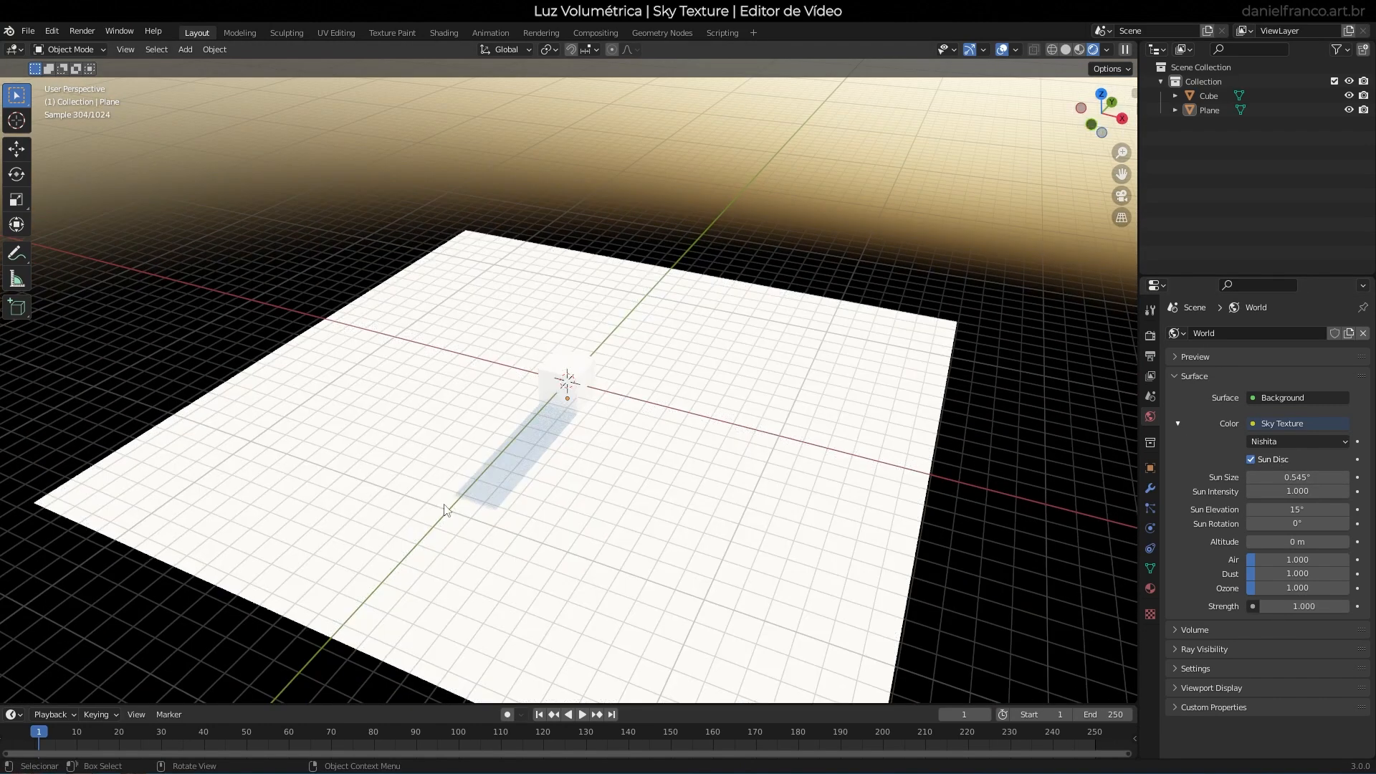
pyautogui.moveTo(423, 529); pyautogui.dragTo(467, 495, button='middle')
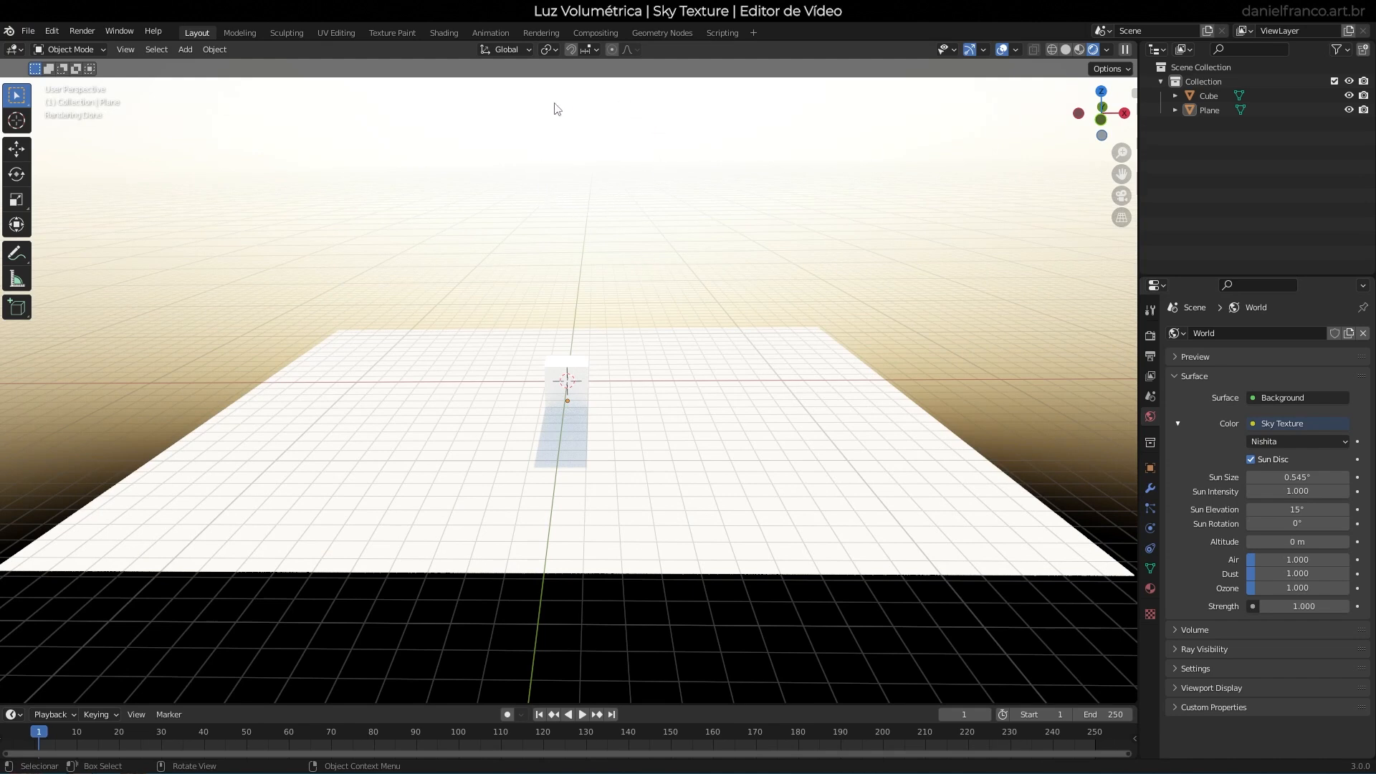
pyautogui.moveTo(582, 217); pyautogui.dragTo(644, 123, button='middle')
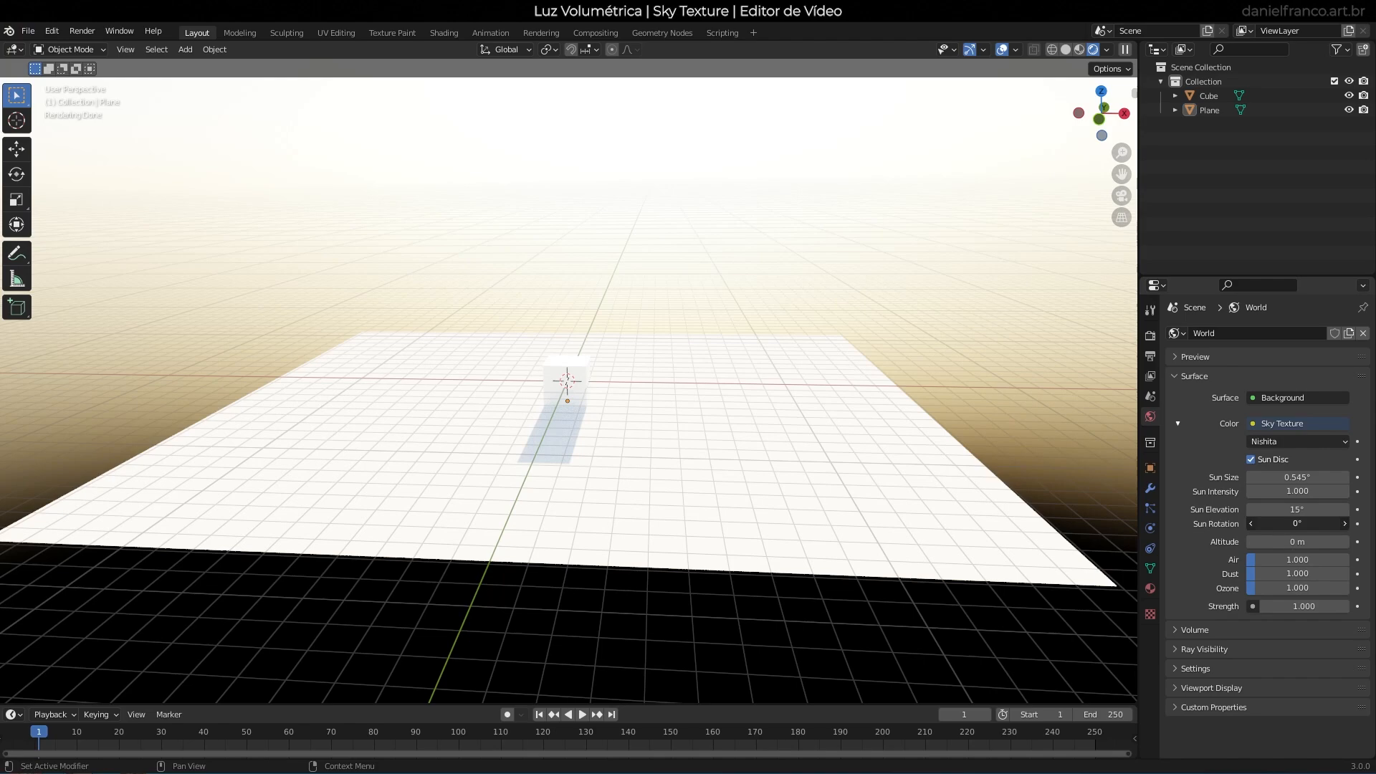
# Set the sky texture's sun elevation to 90° and check the lighting on the cube.
pyautogui.click(1324, 509)
pyautogui.write('9')
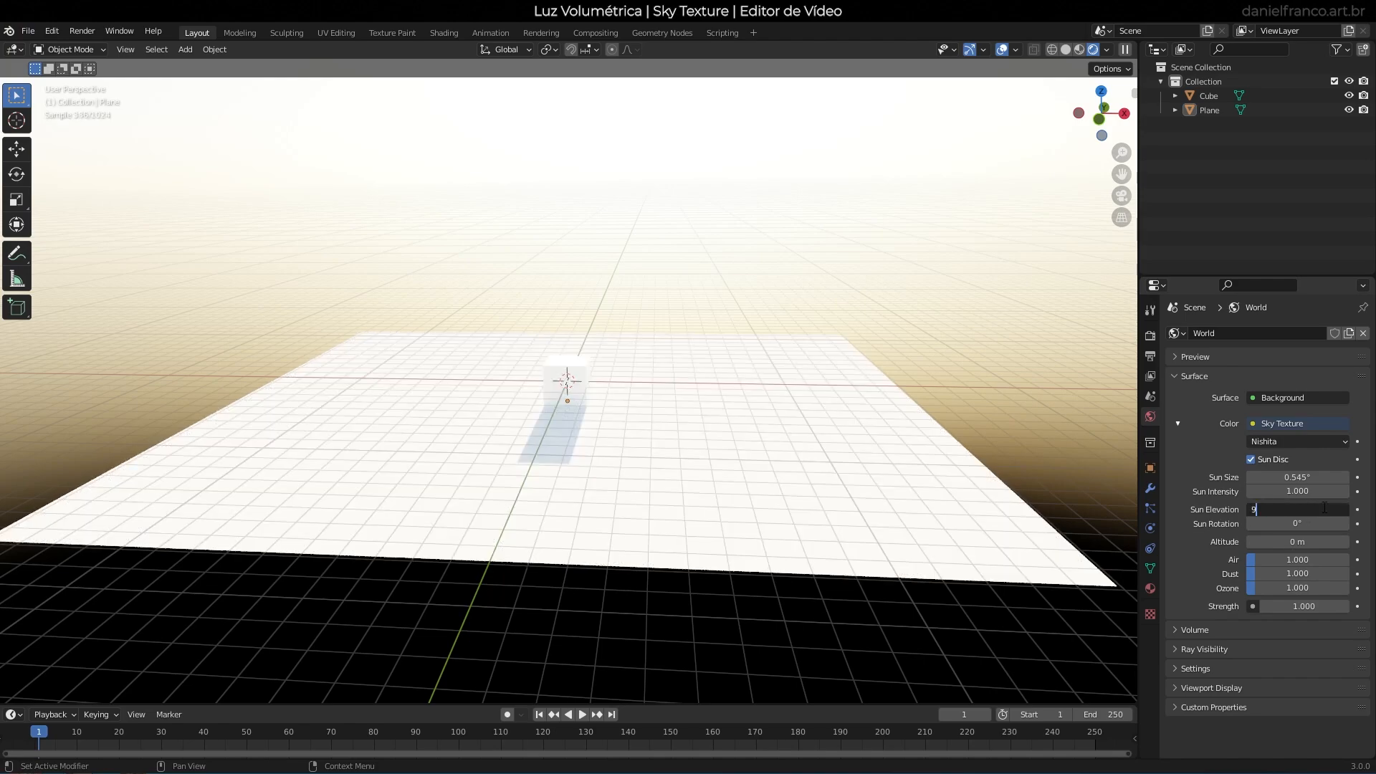
pyautogui.write('0')
pyautogui.press('Return')
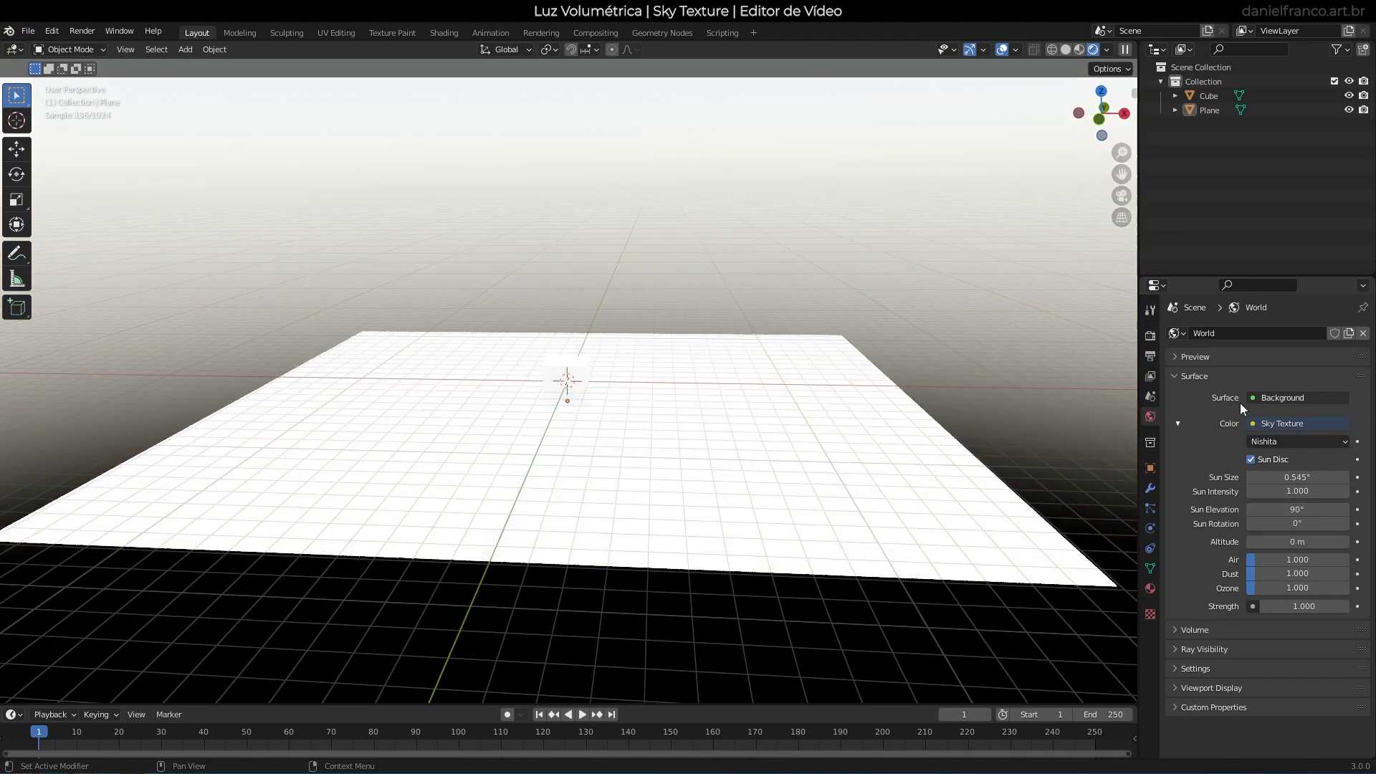
pyautogui.moveTo(515, 366); pyautogui.dragTo(485, 415, button='middle')
pyautogui.scroll(4, 507, 427)
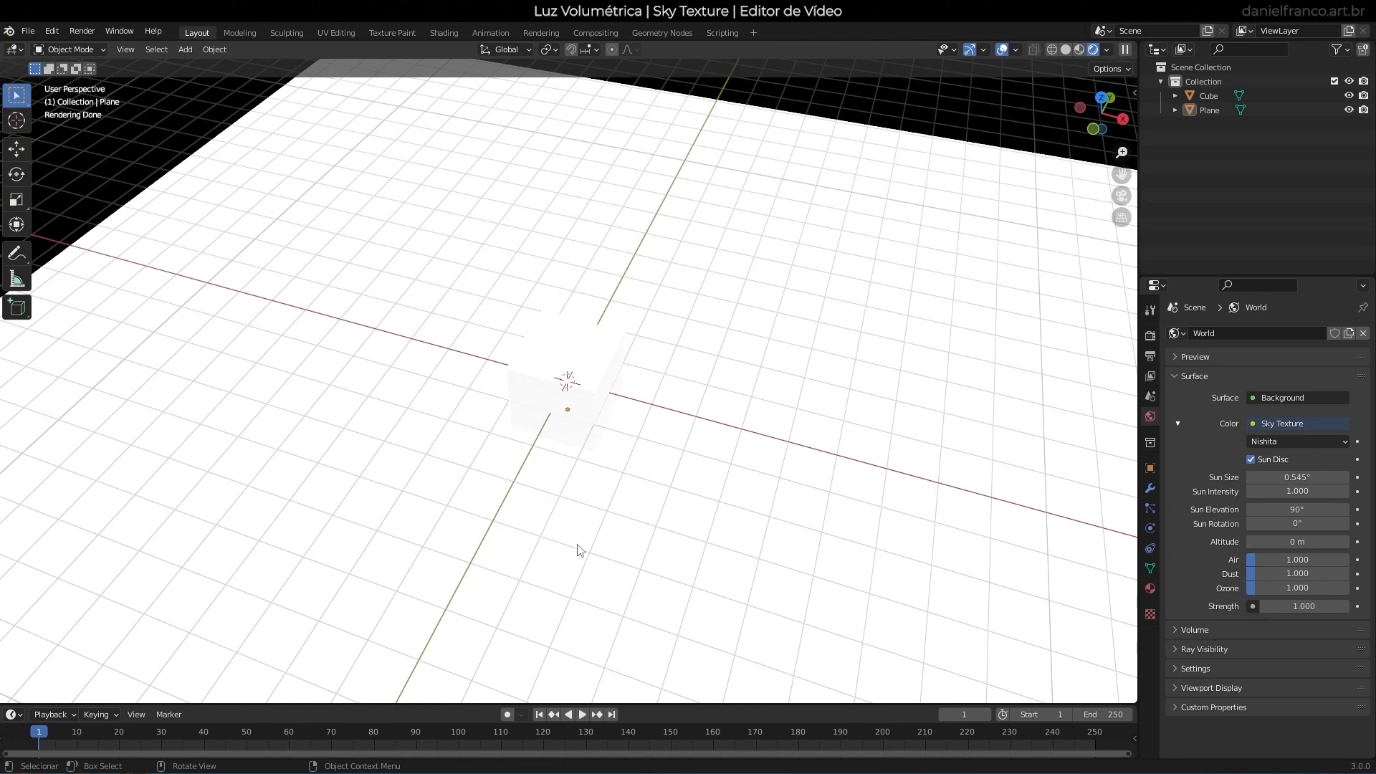
# Try sun elevations of 89° and 70° for the sky texture to compare the cube's shadow.
pyautogui.click(1292, 510)
pyautogui.write('89')
pyautogui.press('Return')
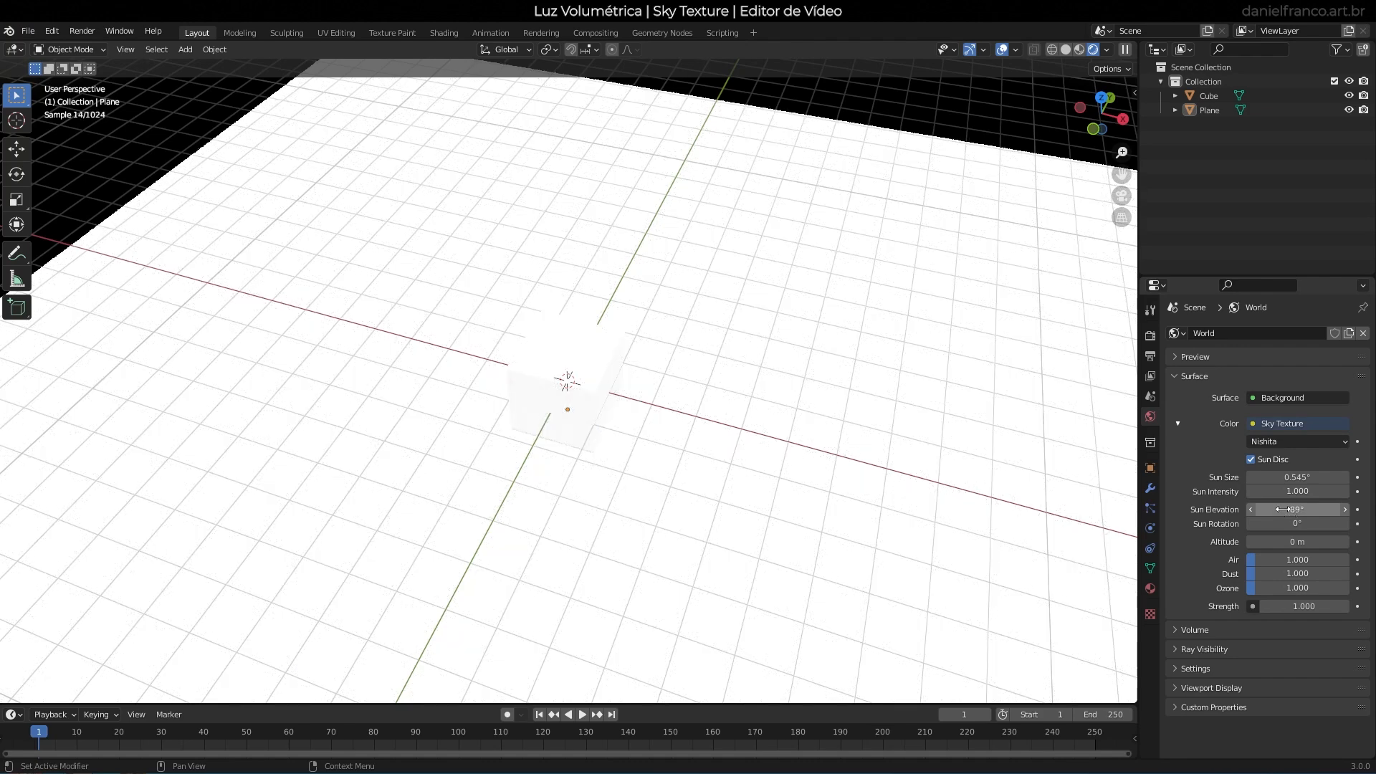
pyautogui.click(1295, 509)
pyautogui.write('70')
pyautogui.press('Return')
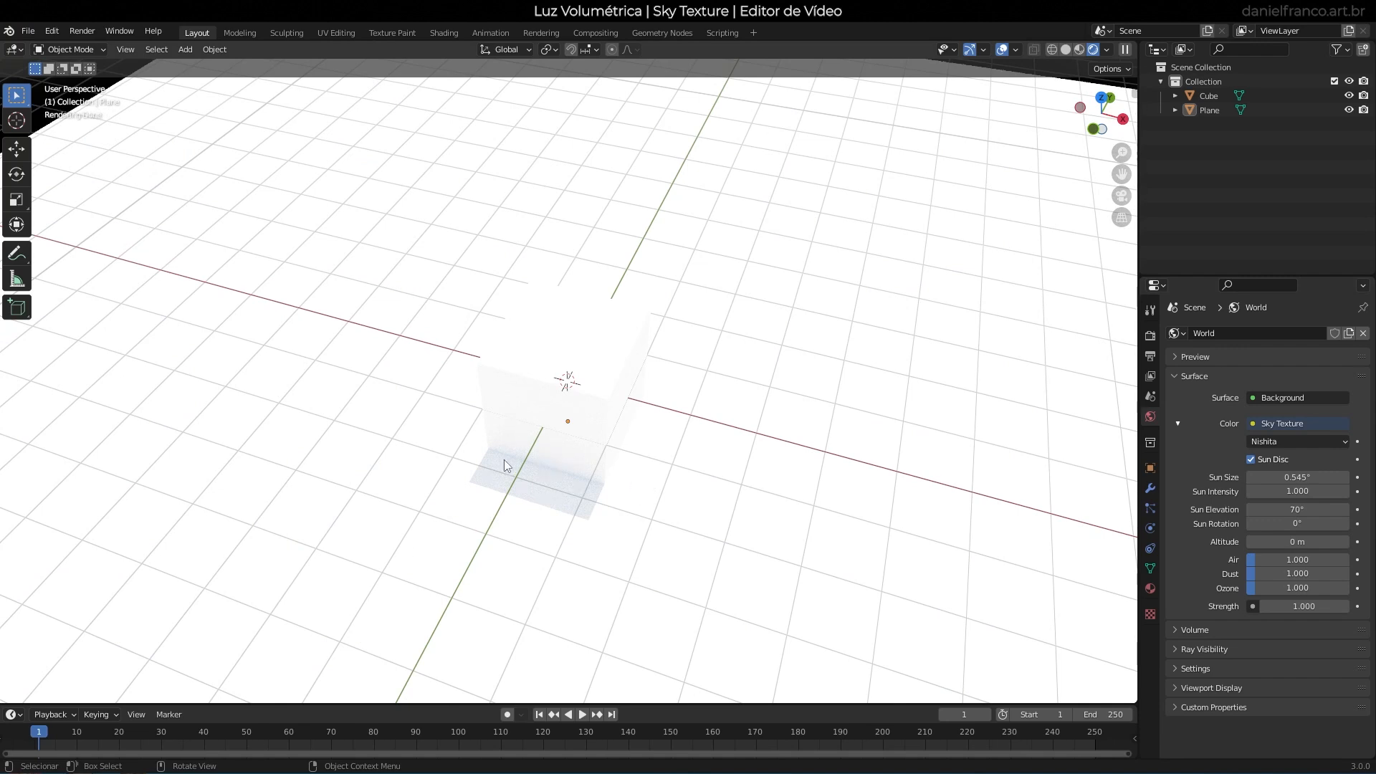
pyautogui.scroll(-8, 503, 459)
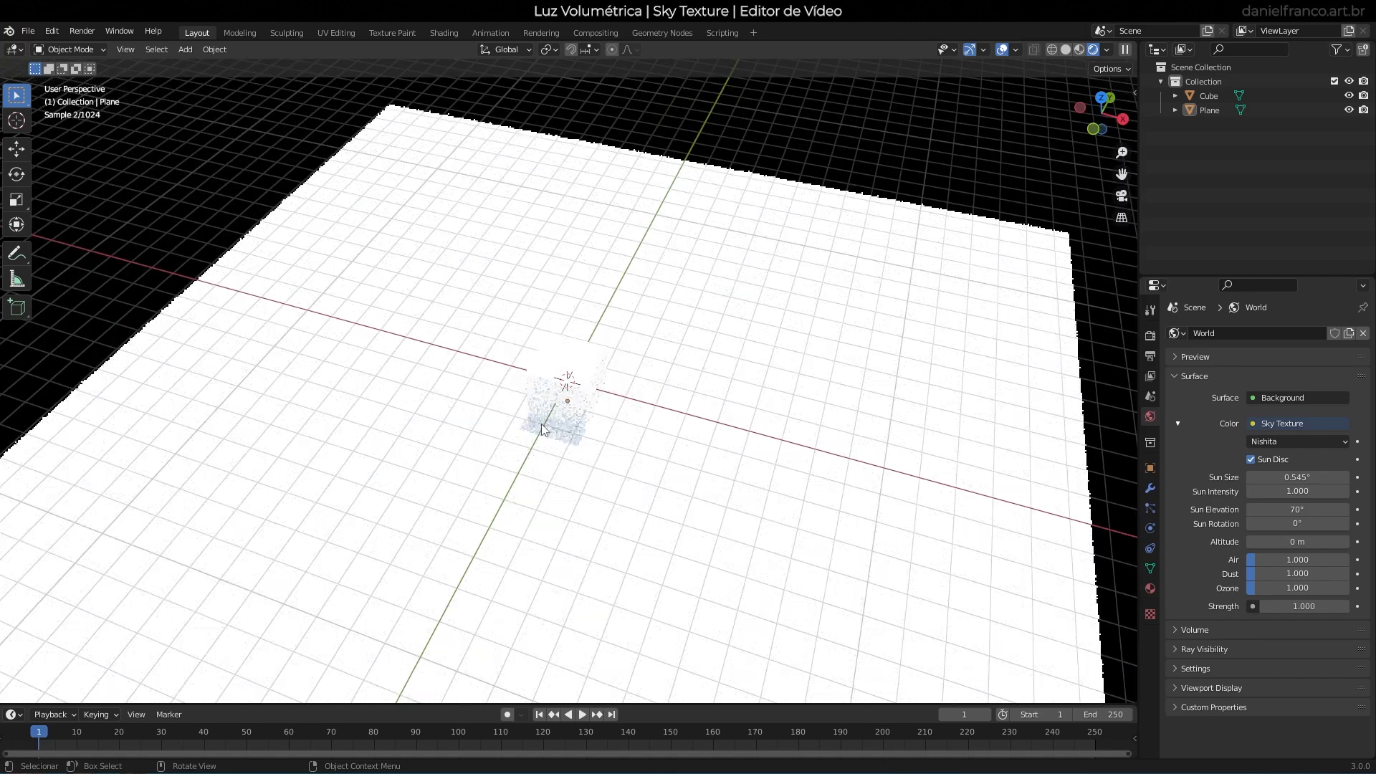
# Lower the sky texture's sun elevation to 50°.
pyautogui.click(1275, 505)
pyautogui.write('50')
pyautogui.press('Return')
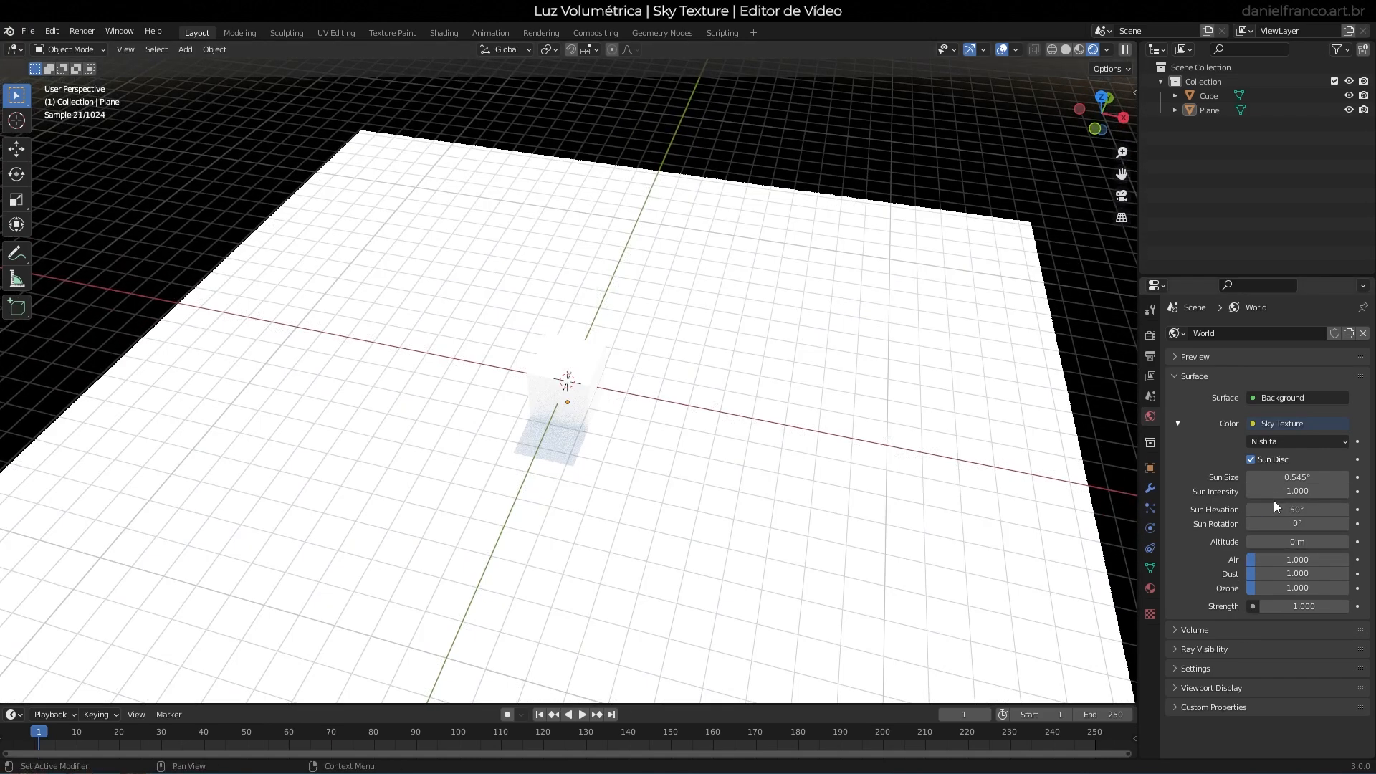
# Set the sky texture's sun elevation to 25°.
pyautogui.click(1300, 510)
pyautogui.write('25')
pyautogui.press('Return')
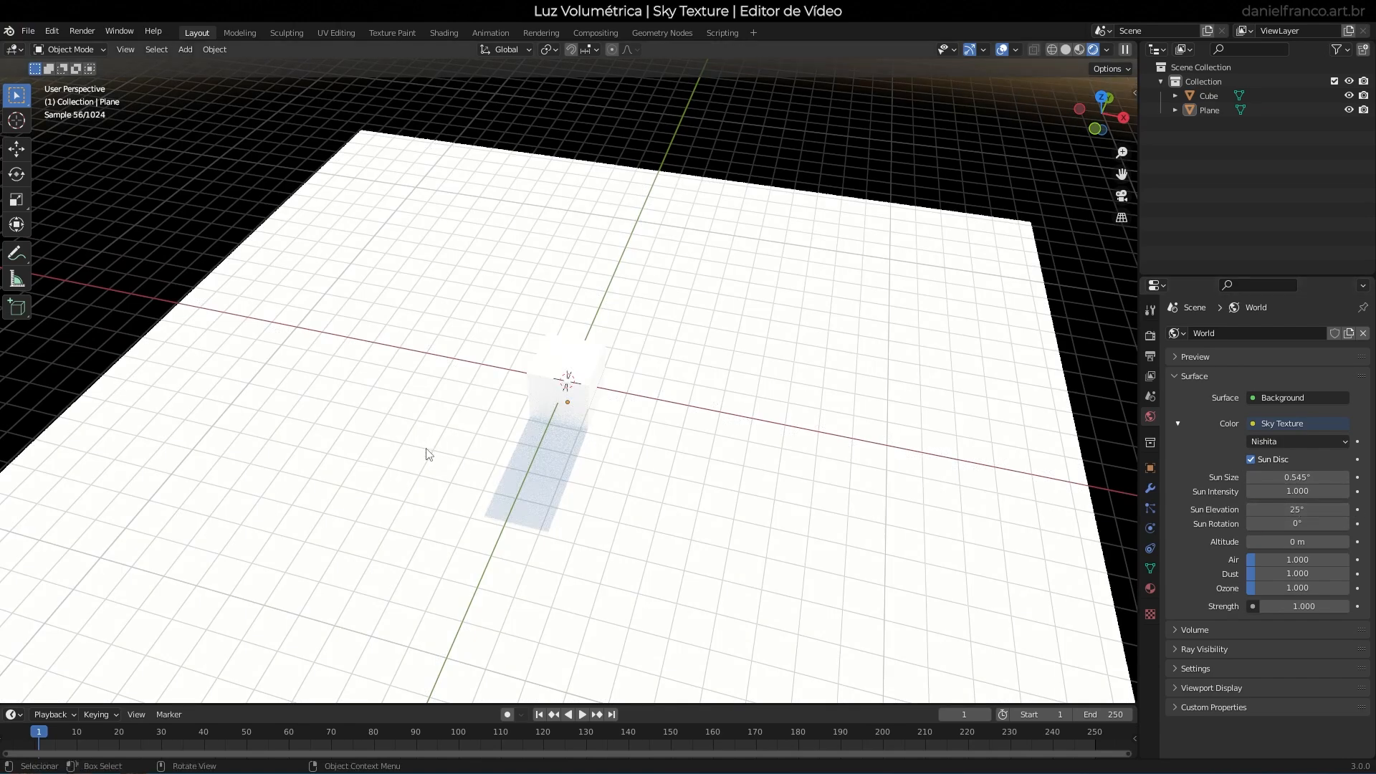
pyautogui.moveTo(699, 483); pyautogui.dragTo(711, 461, button='middle')
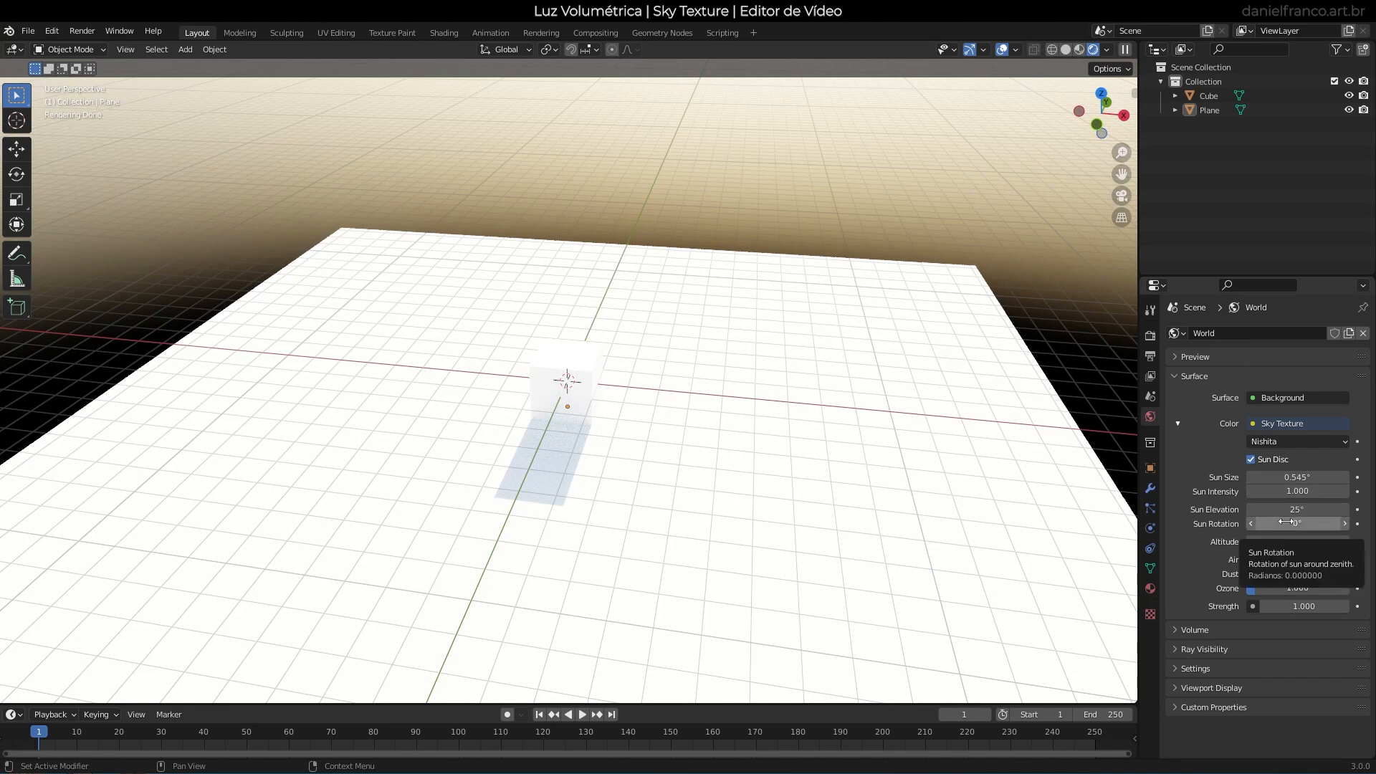
# Set the sky texture's sun rotation to about 53.9°, check the shadow direction, and turn the sun back the opposite way.
pyautogui.moveTo(1287, 522); pyautogui.dragTo(1340, 522)
pyautogui.moveTo(566, 458); pyautogui.dragTo(539, 387, button='middle')
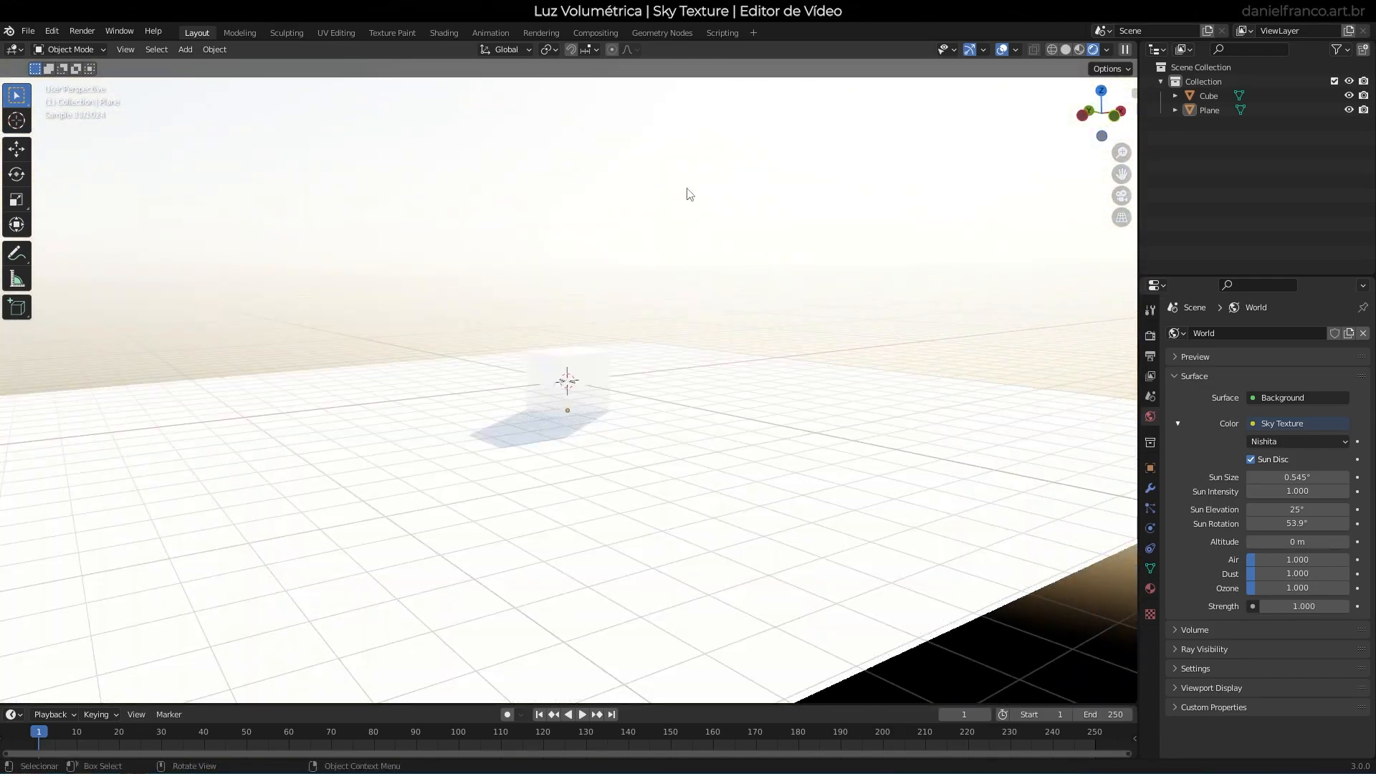
pyautogui.moveTo(725, 215); pyautogui.dragTo(824, 451, button='middle')
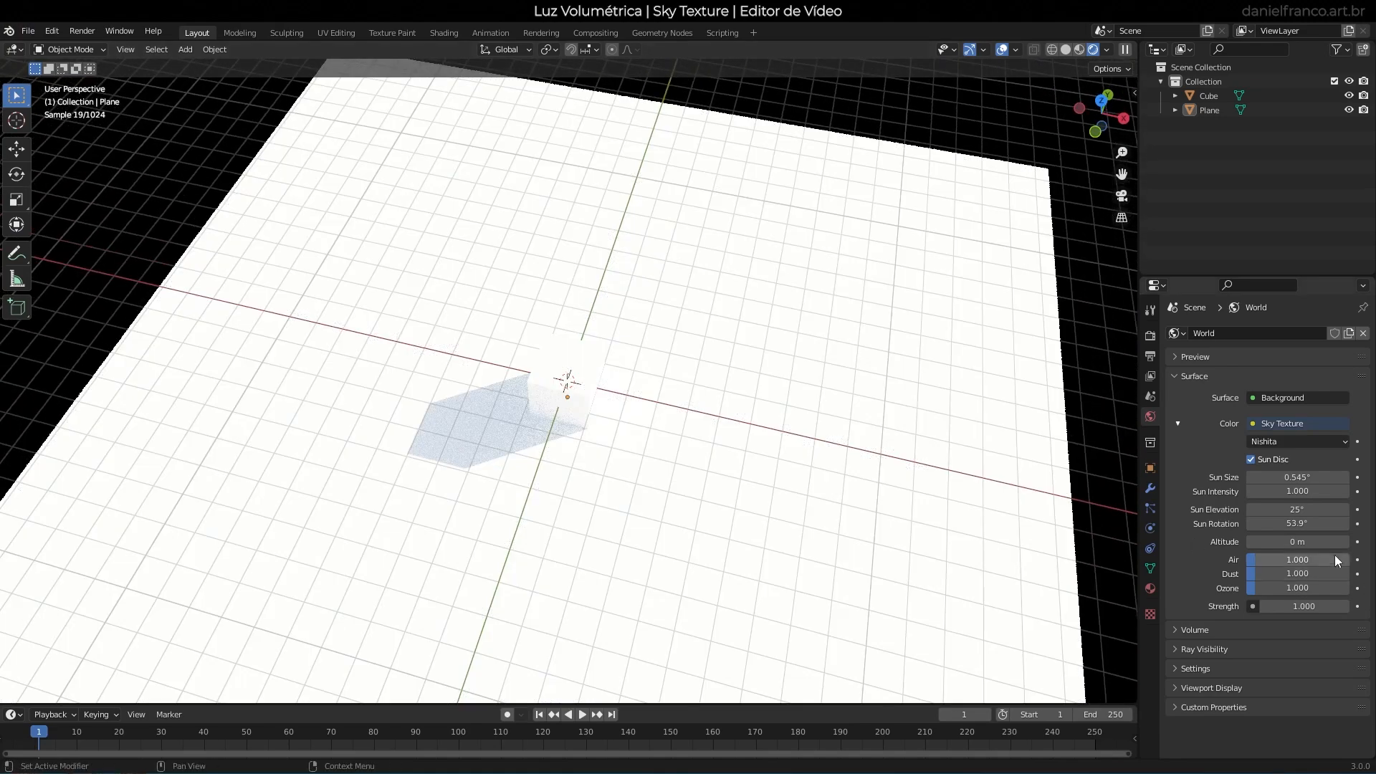
pyautogui.moveTo(1311, 523); pyautogui.dragTo(1225, 523)
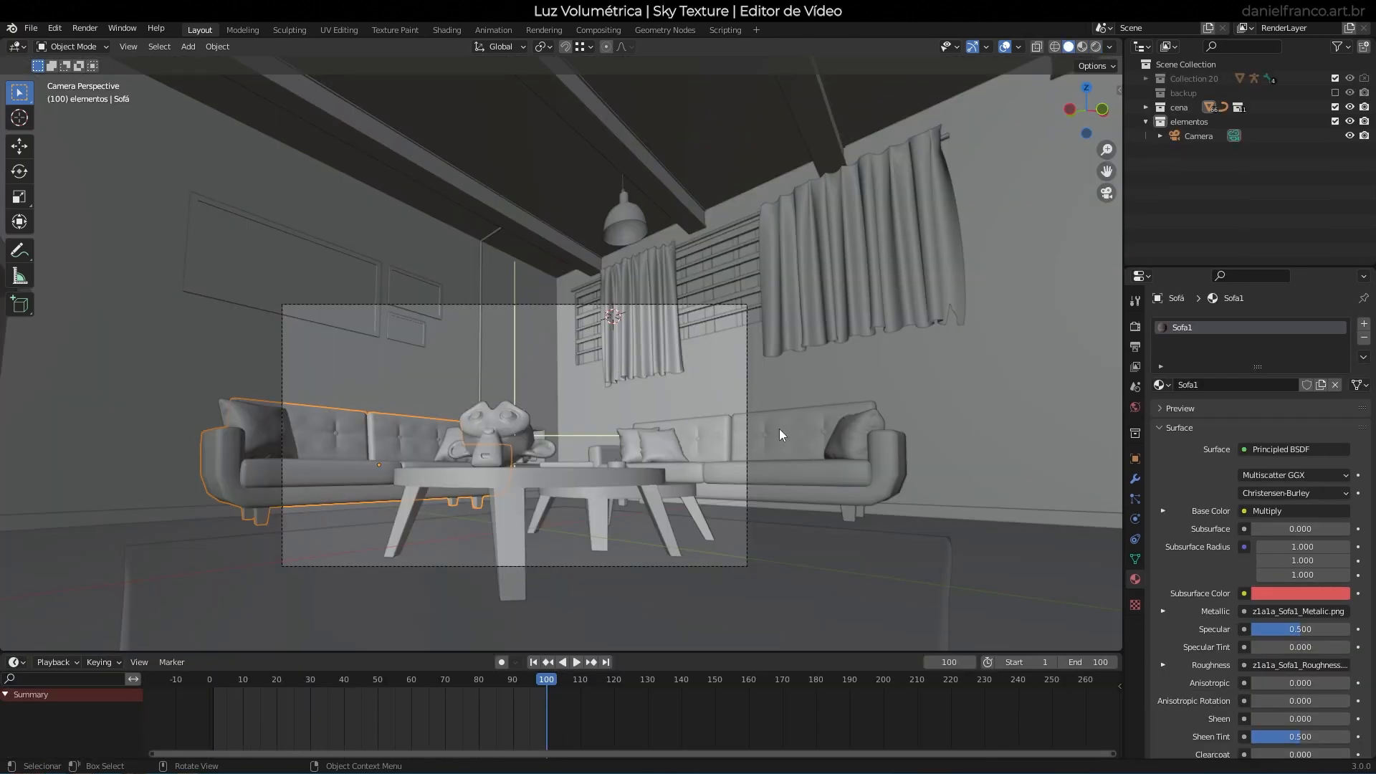
# Examine the living-room scene from outside and inside, comparing the free view with the camera view.
pyautogui.press('KP_0')
pyautogui.moveTo(785, 429); pyautogui.dragTo(726, 440, button='middle')
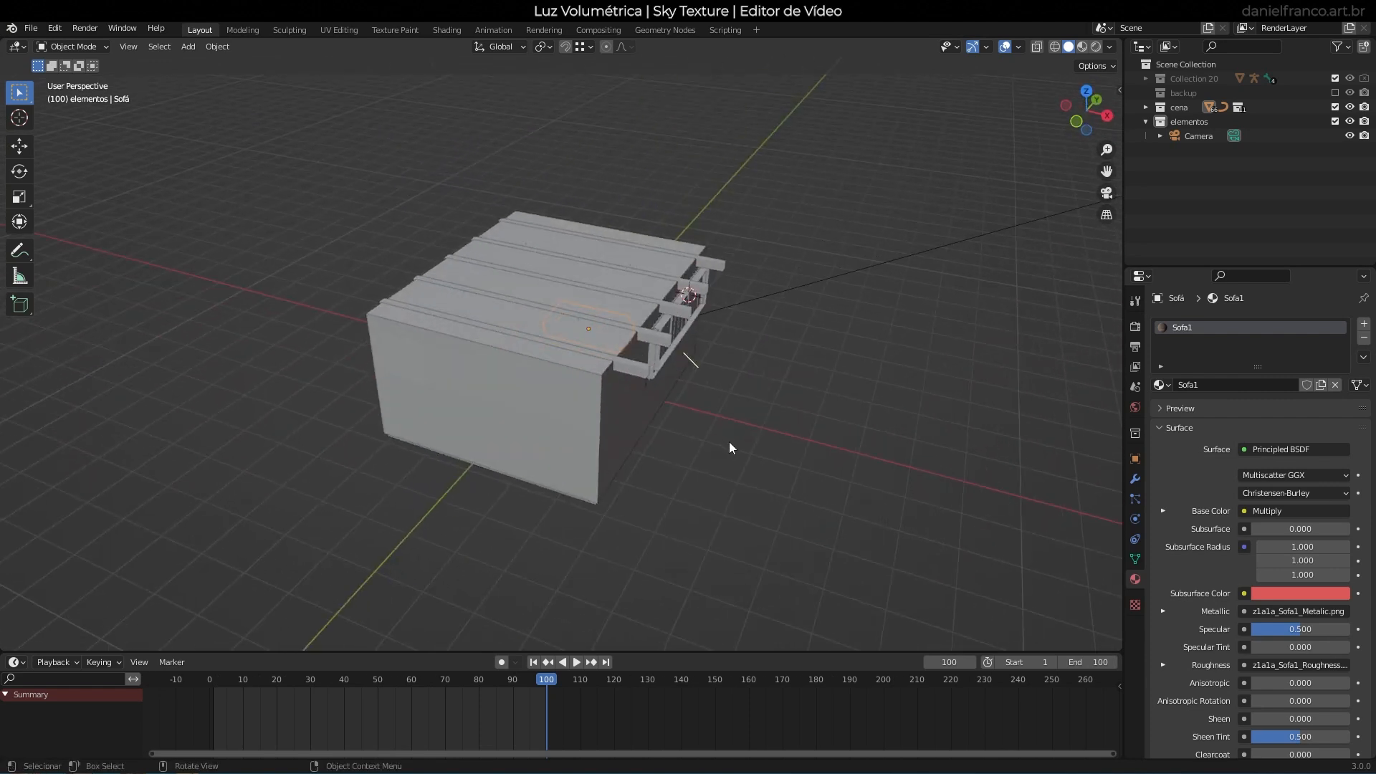
pyautogui.moveTo(832, 402); pyautogui.dragTo(772, 388, button='middle')
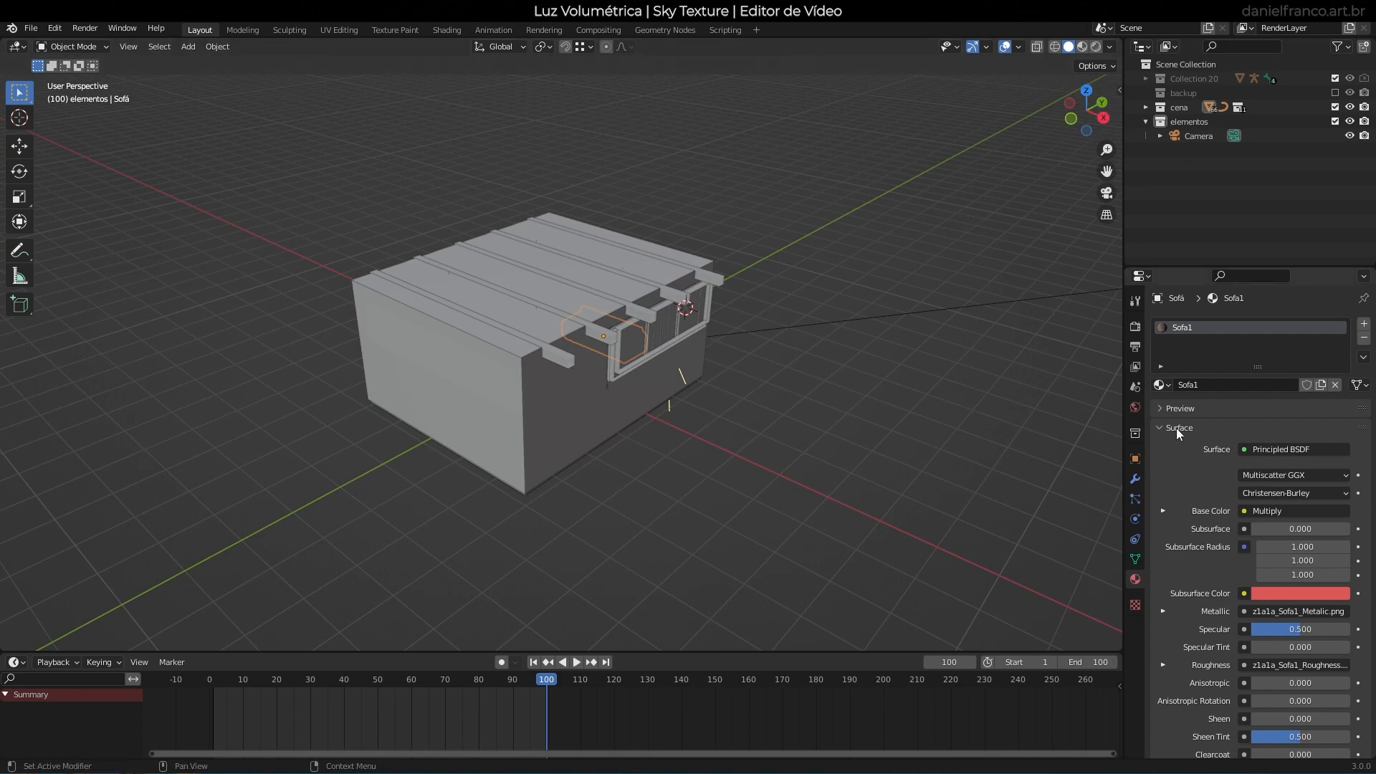
pyautogui.scroll(8, 489, 413)
pyautogui.moveTo(524, 416); pyautogui.dragTo(645, 390, button='middle')
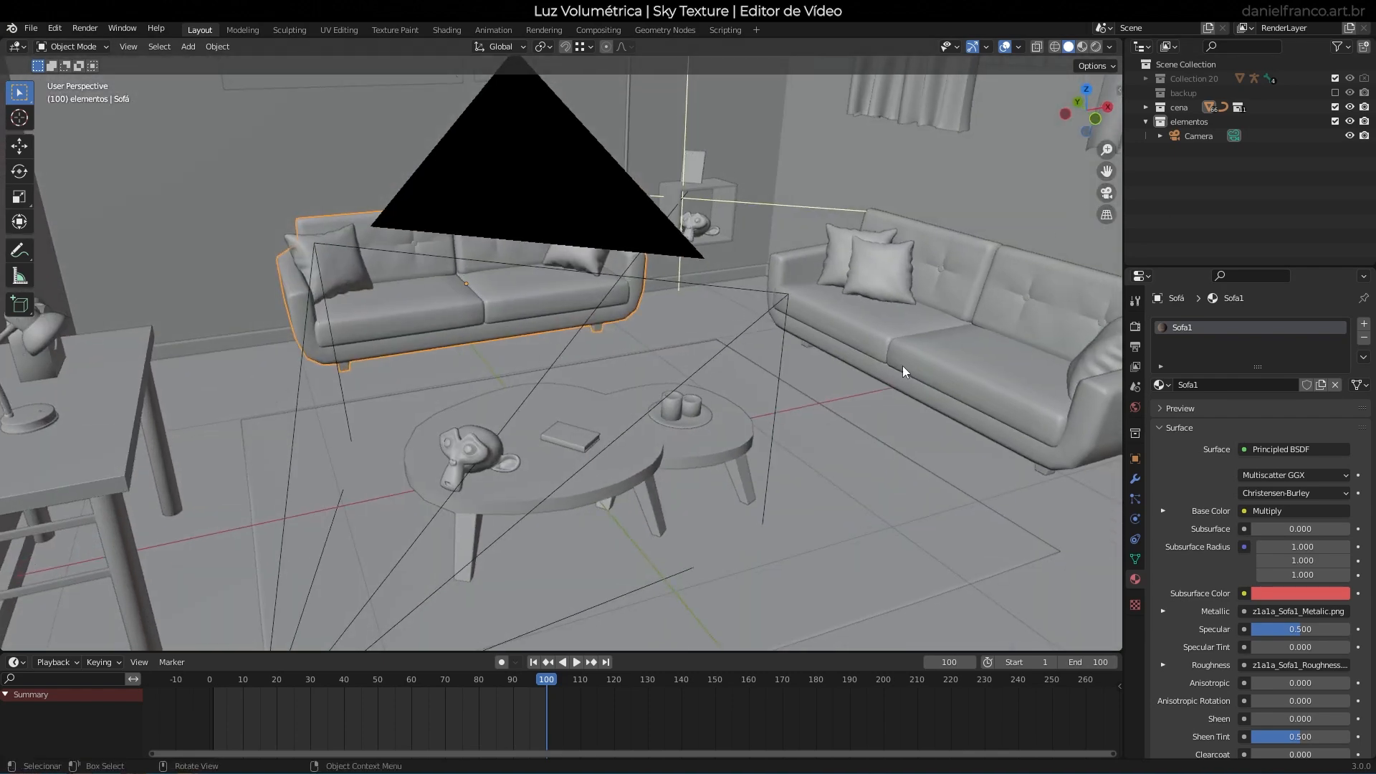
pyautogui.press('KP_0')
pyautogui.click(1106, 194)
pyautogui.click(1106, 193)
pyautogui.moveTo(673, 397); pyautogui.dragTo(607, 471, button='middle')
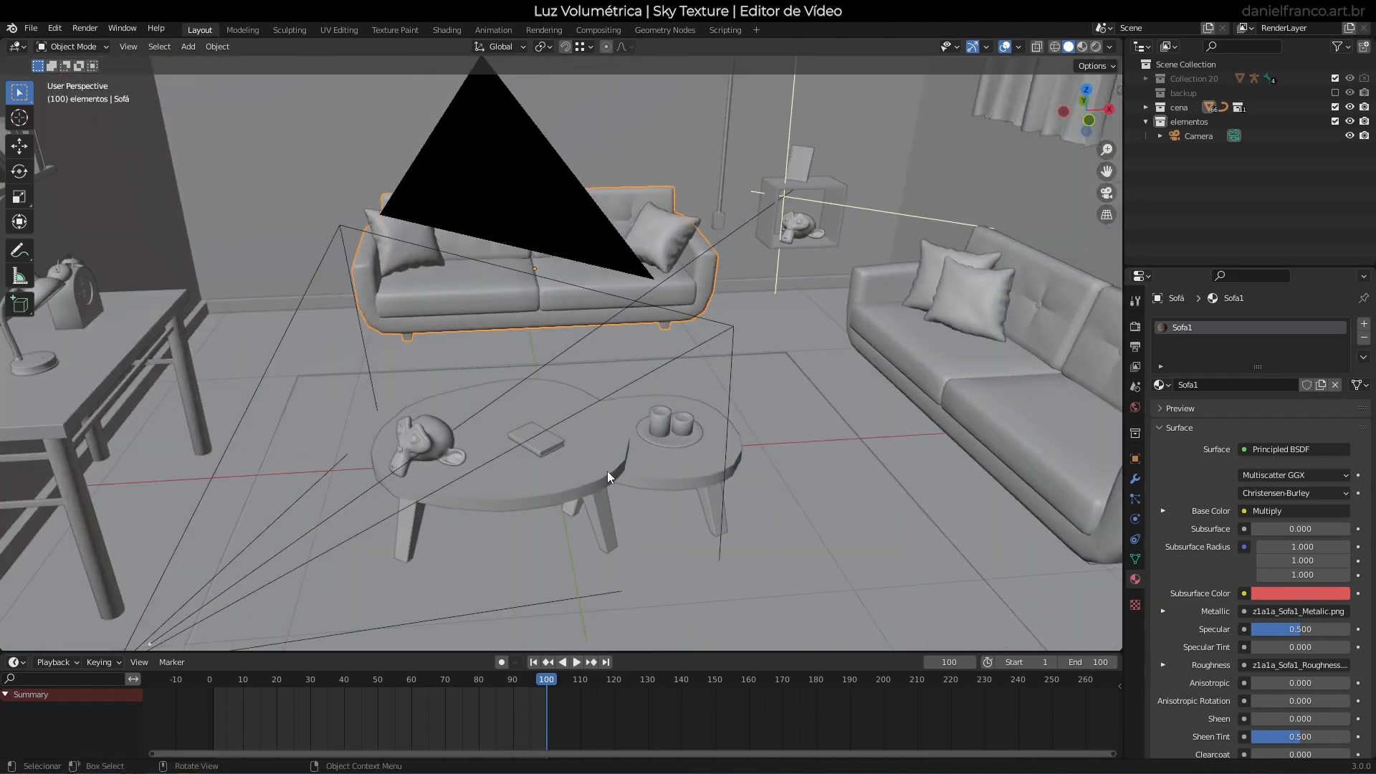
# Reduce the timeline's height and split the 3D viewport vertically into two side-by-side areas.
pyautogui.moveTo(858, 656); pyautogui.dragTo(863, 685)
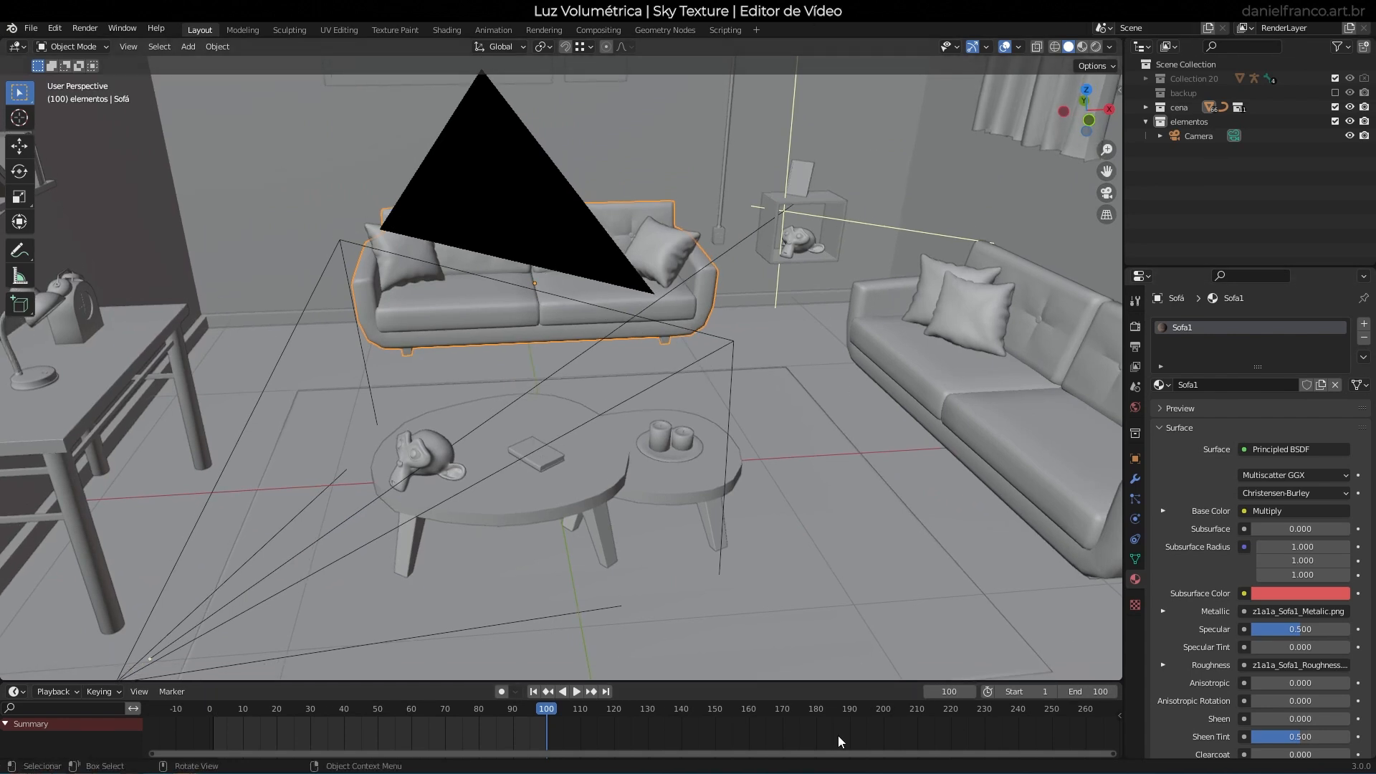
pyautogui.rightClick(1123, 239)
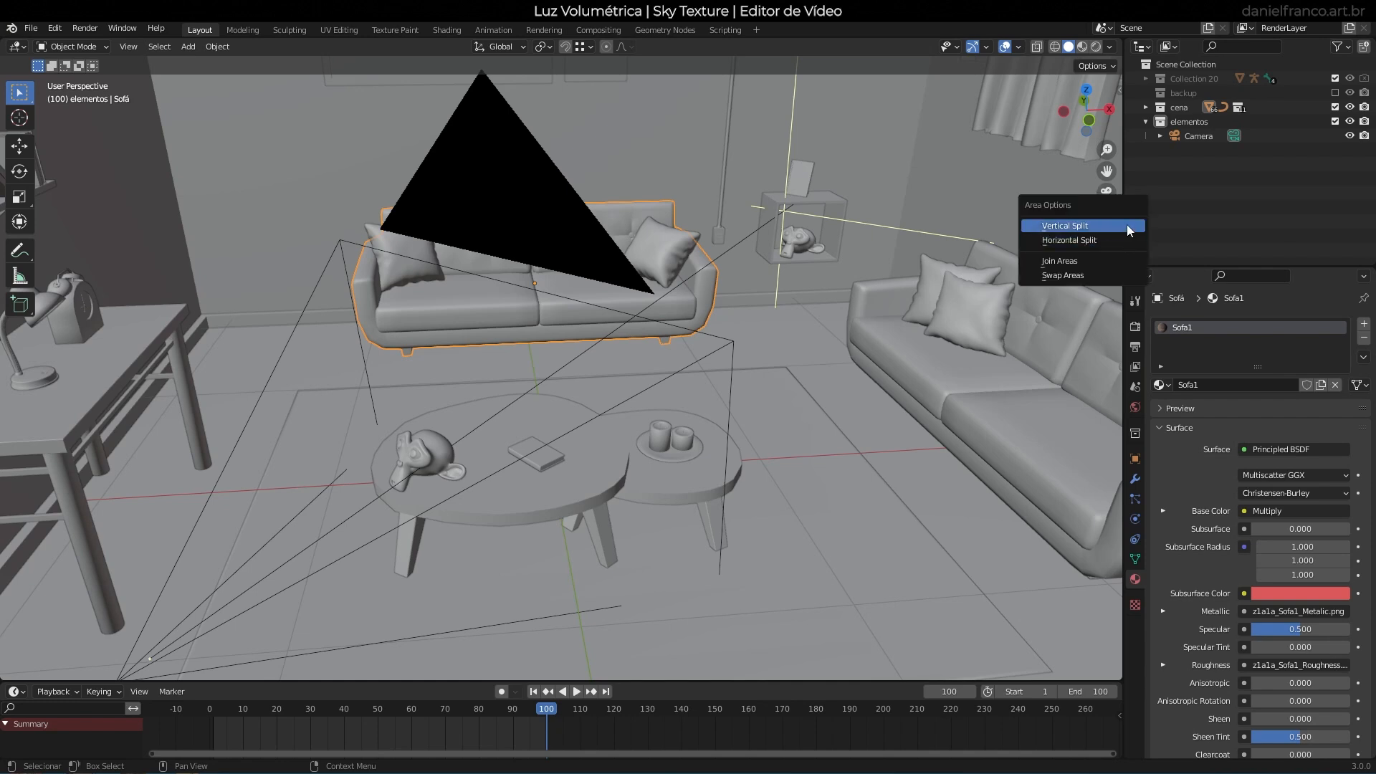
pyautogui.click(1126, 225)
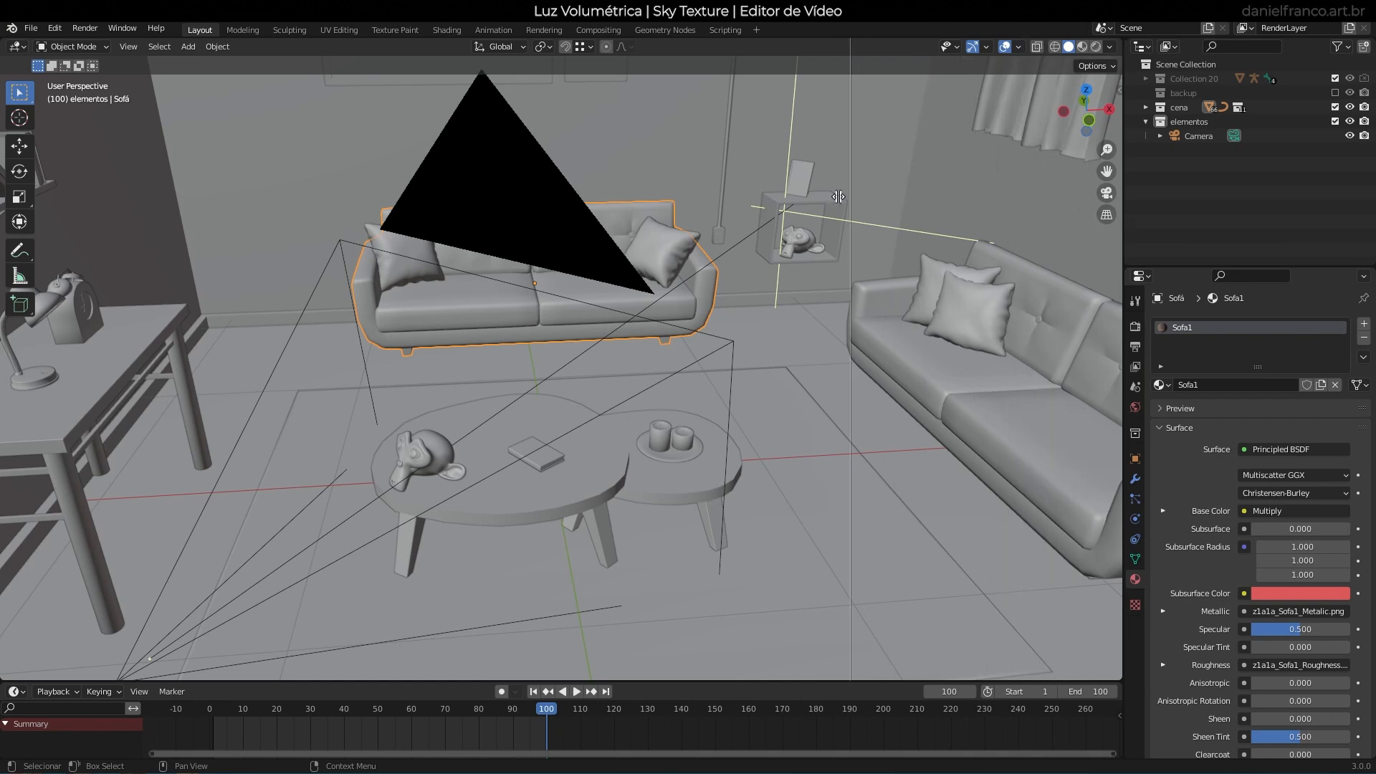
pyautogui.click(757, 213)
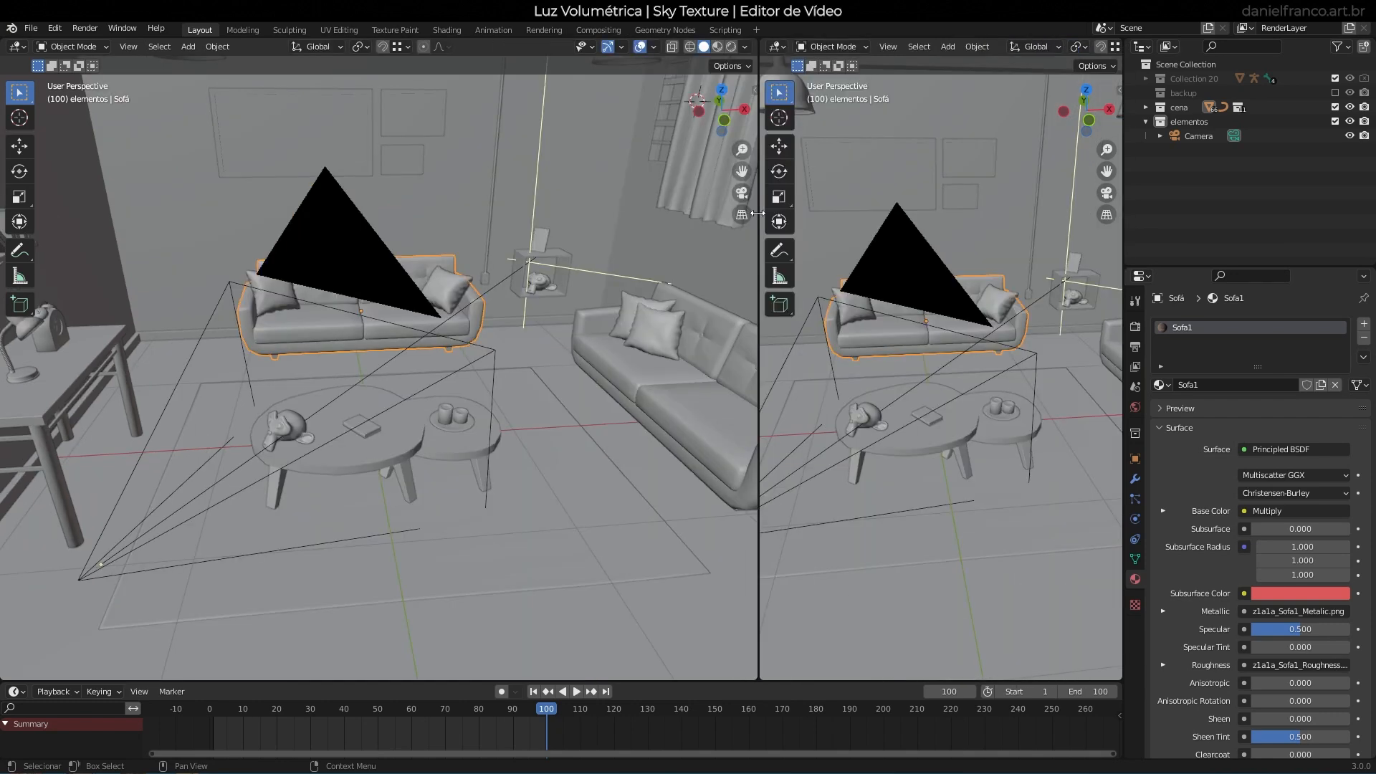
# Split the narrower 3D viewport horizontally into two stacked areas and widen that column.
pyautogui.rightClick(1125, 187)
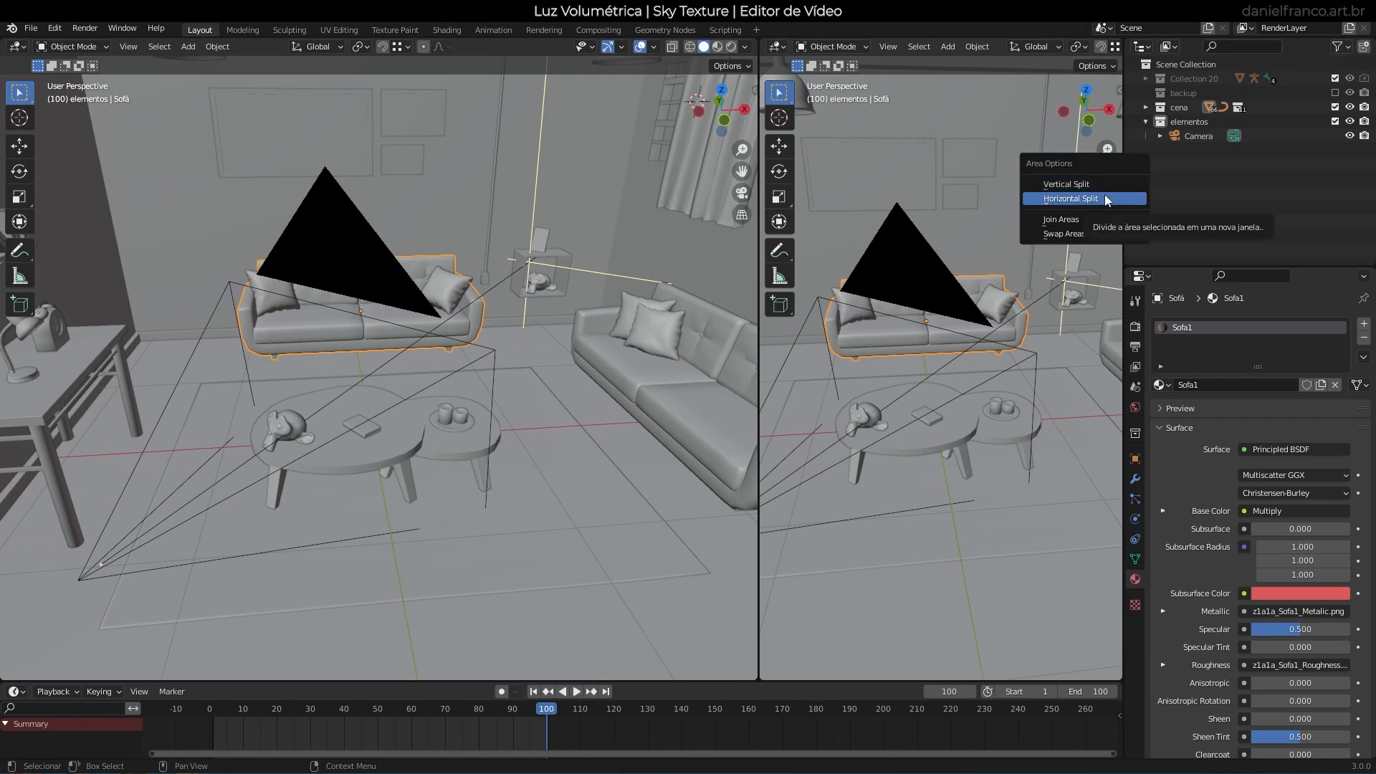
pyautogui.click(1107, 199)
pyautogui.click(774, 335)
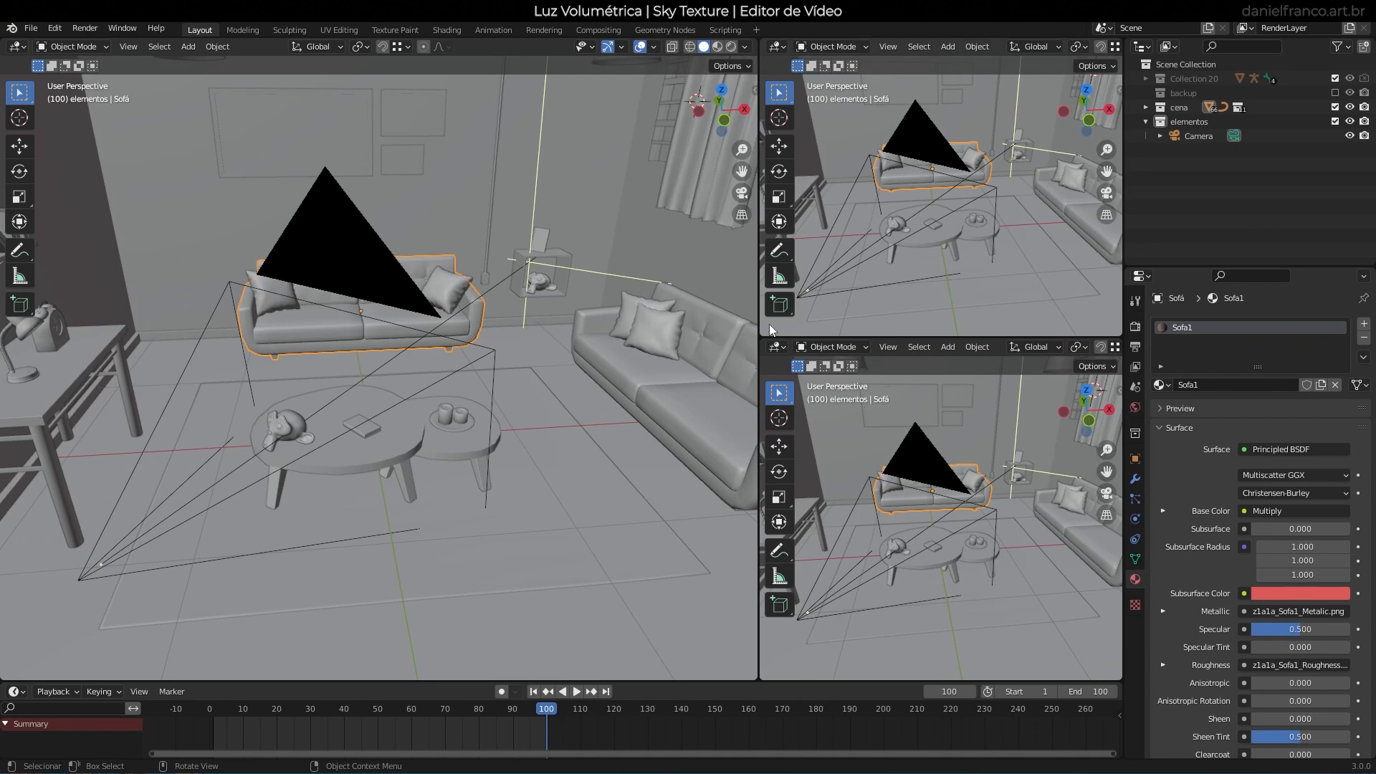
pyautogui.moveTo(754, 321); pyautogui.dragTo(621, 322)
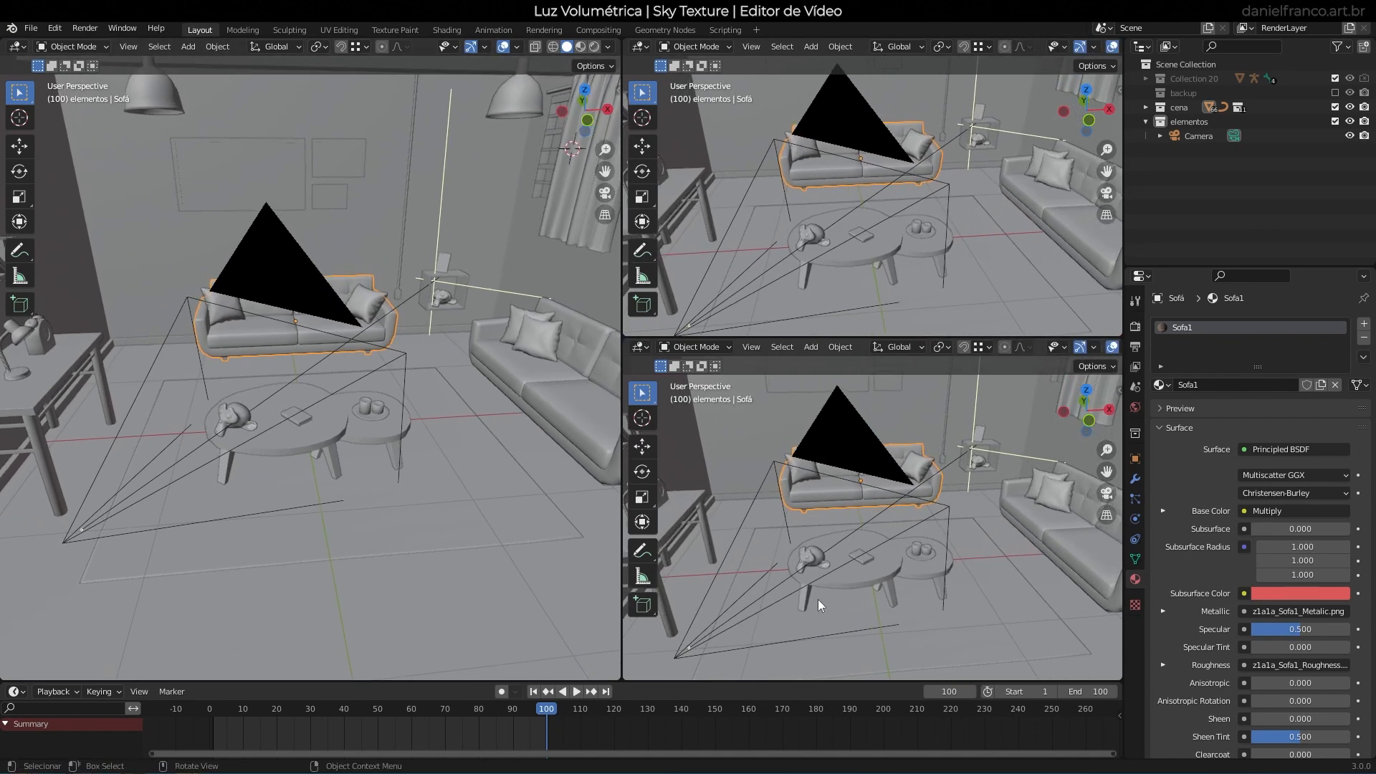
# Show the camera view in the lower small viewport and turn the area above it into a Shader Editor.
pyautogui.press('KP_0')
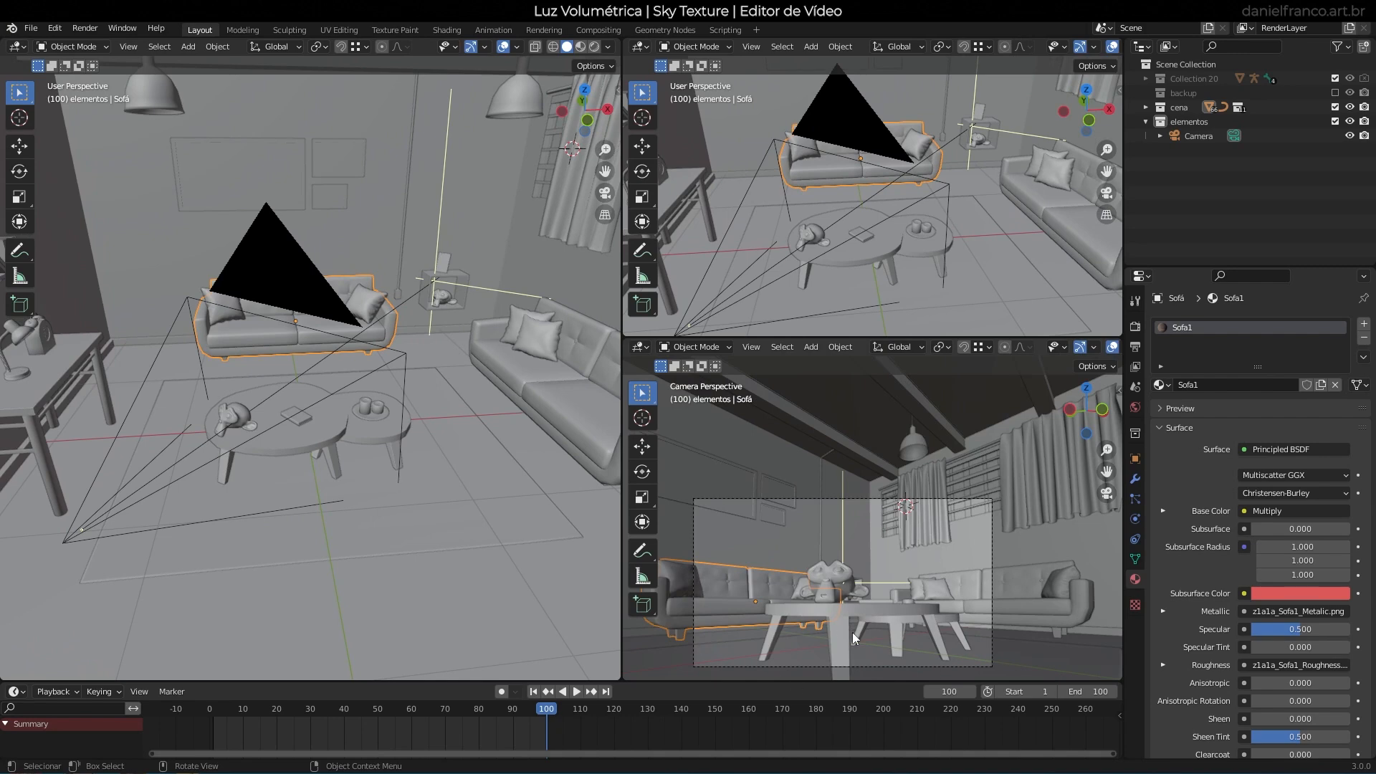
pyautogui.click(639, 47)
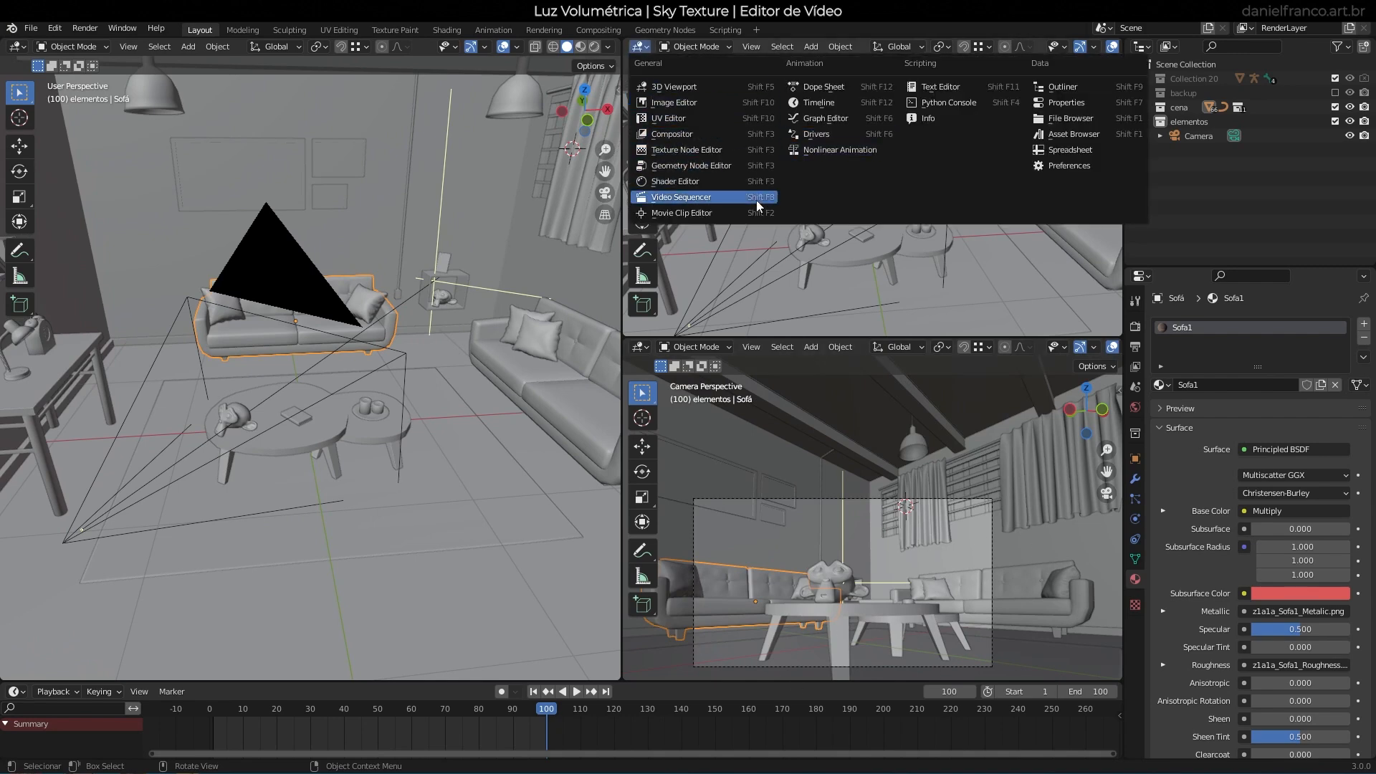
pyautogui.click(701, 183)
pyautogui.scroll(3, 754, 239)
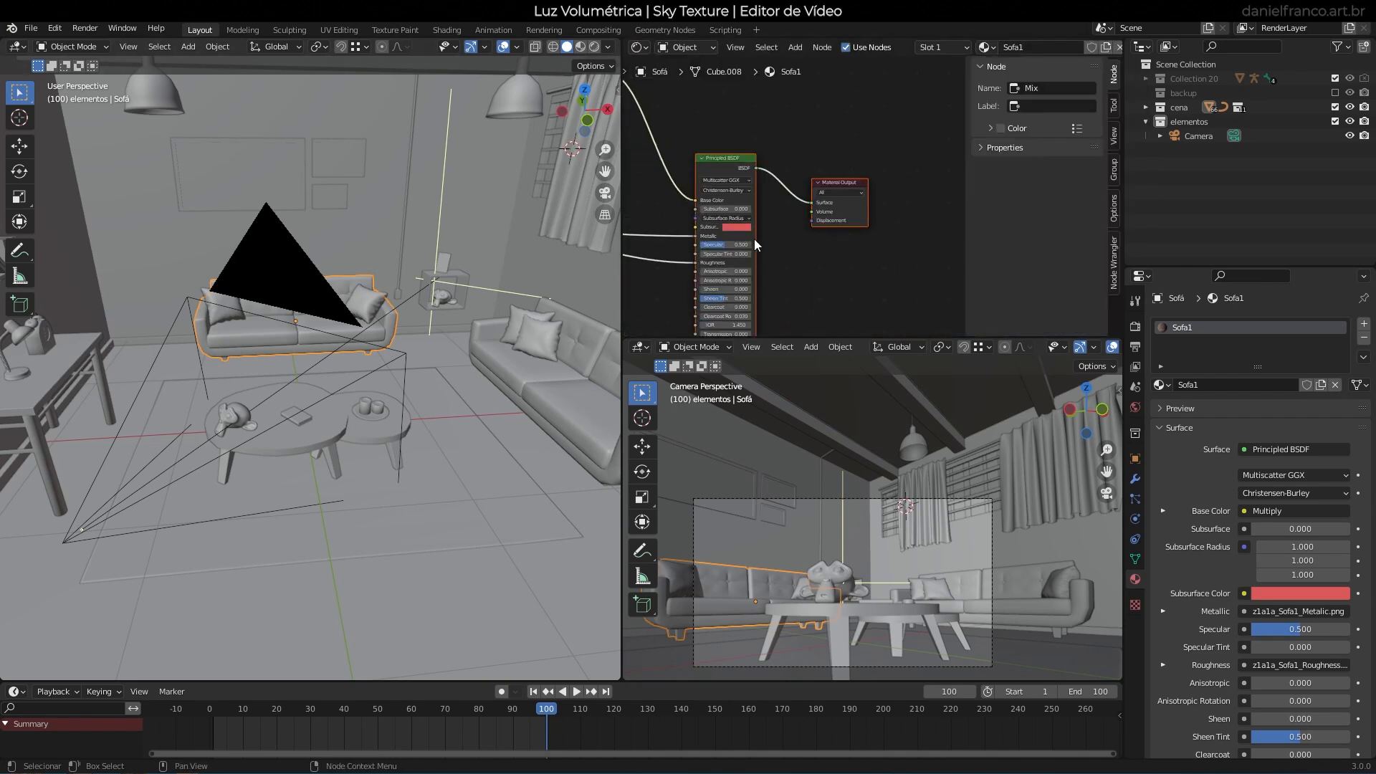
pyautogui.moveTo(766, 273); pyautogui.dragTo(906, 198, button='middle')
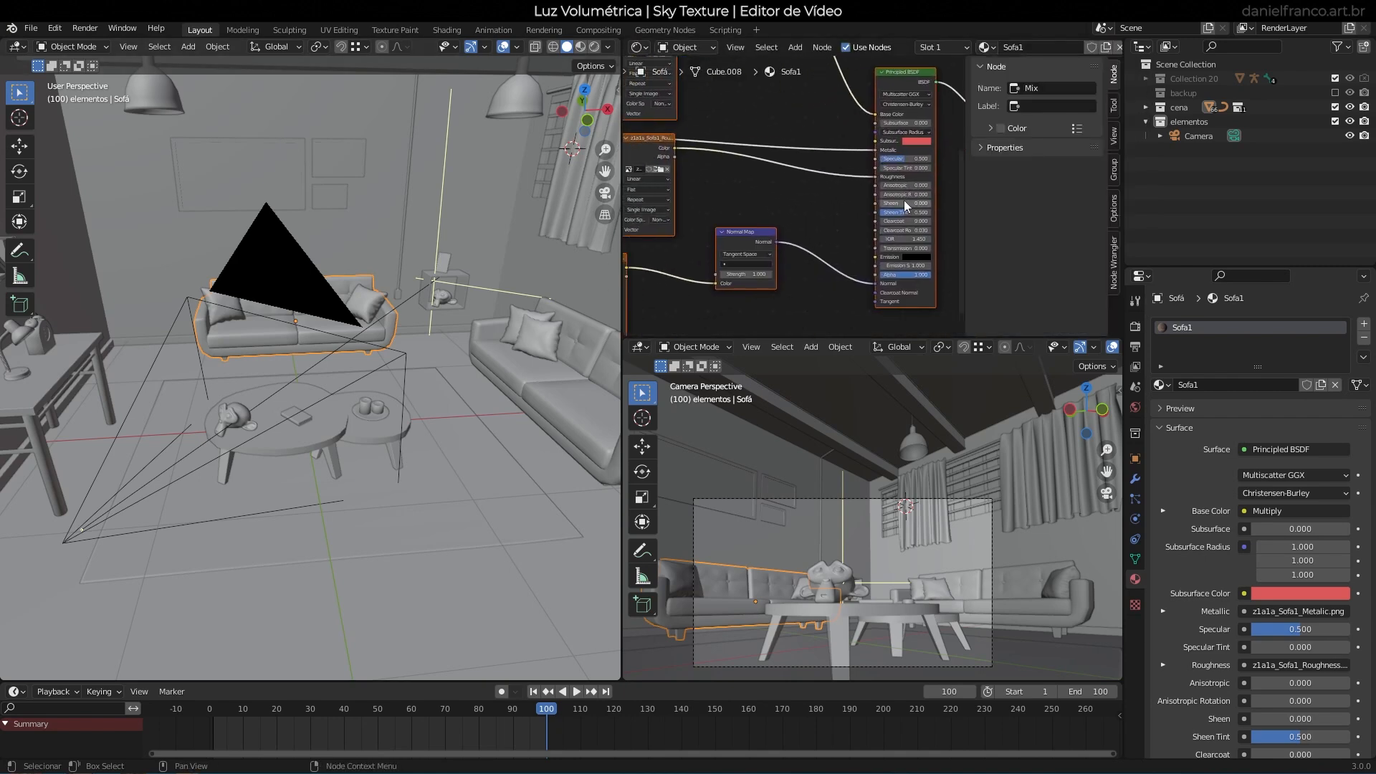
pyautogui.scroll(2, 866, 230)
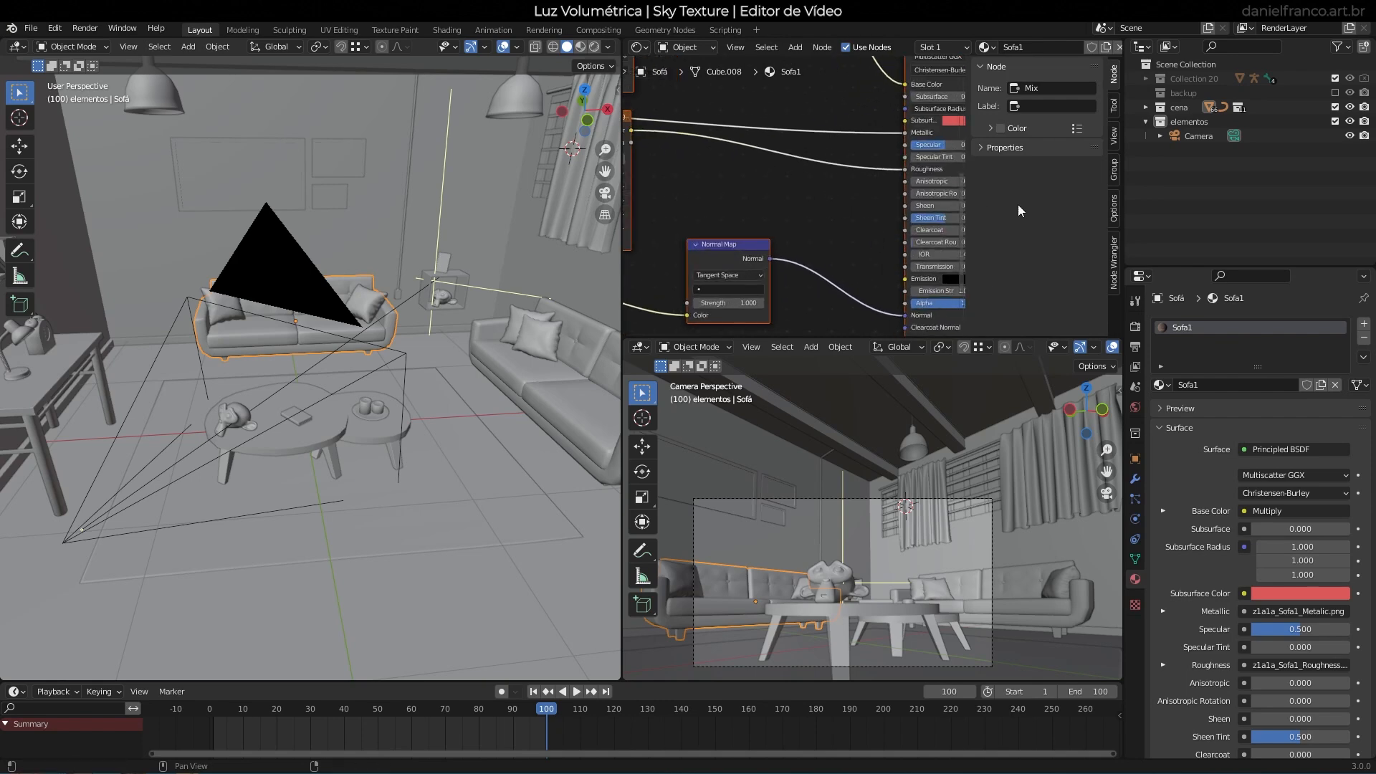
# Hide the Shader Editor's sidebar, widen the large 3D viewport against the stacked areas, and save the file.
pyautogui.click(640, 47)
pyautogui.press('n')
pyautogui.moveTo(622, 280); pyautogui.dragTo(699, 283)
pyautogui.hotkey('ctrl', 's')
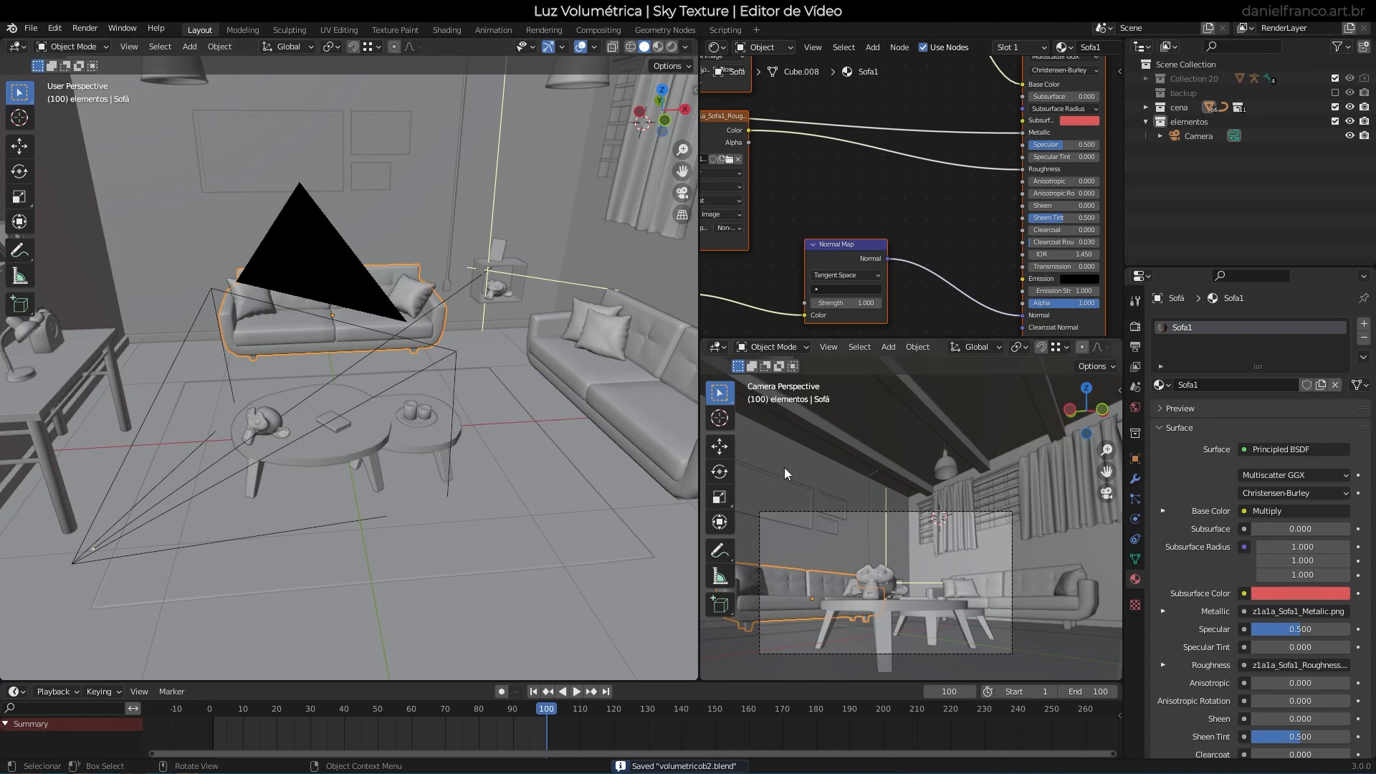
# Assign a Sky Texture to the World background's color.
pyautogui.click(1135, 407)
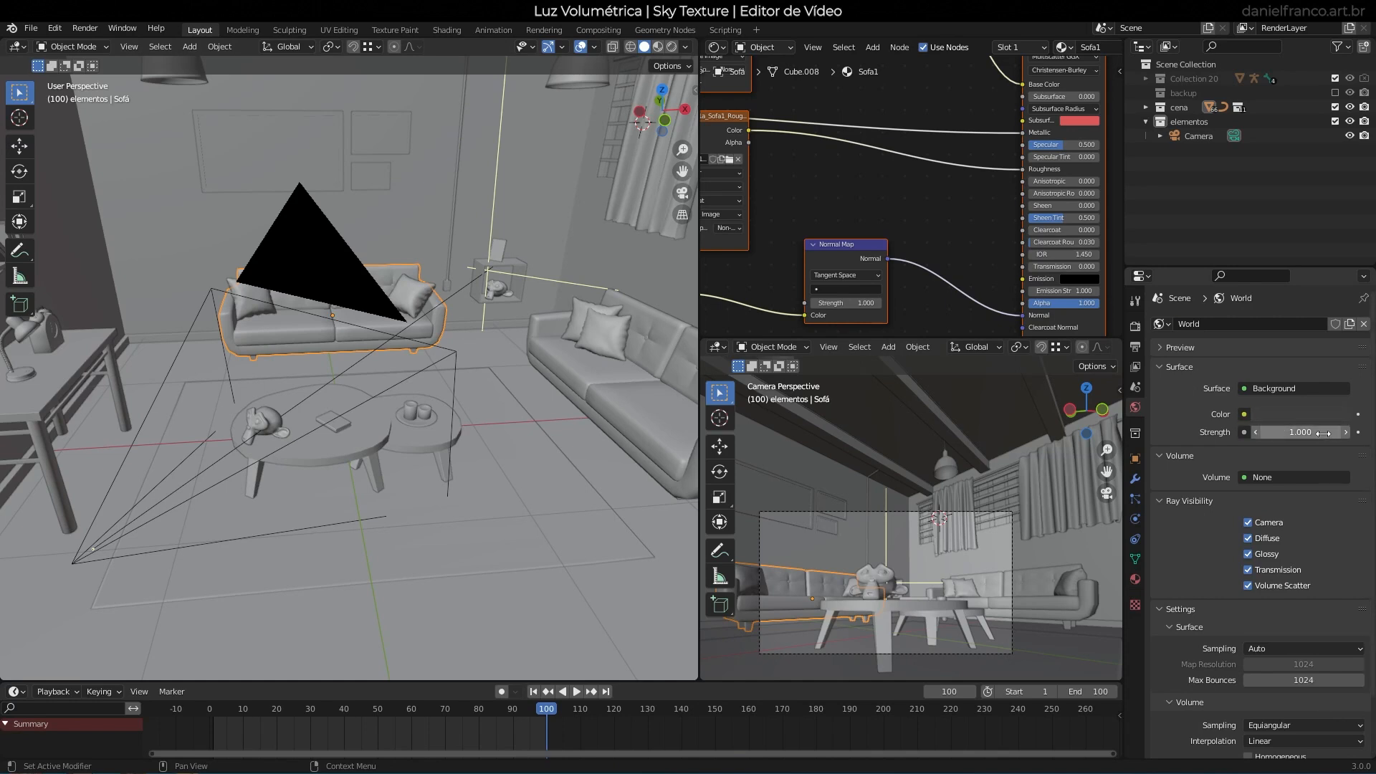
pyautogui.click(1243, 414)
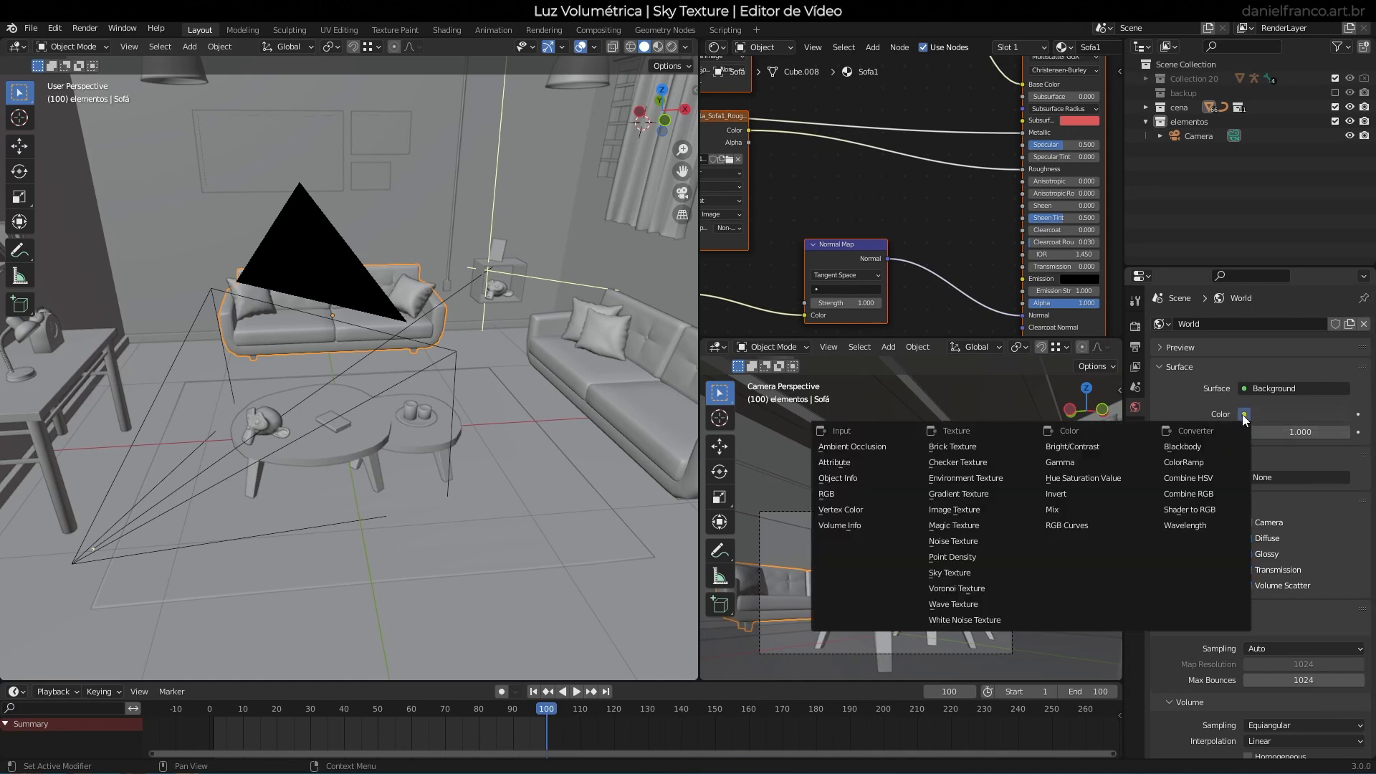
pyautogui.click(960, 573)
pyautogui.scroll(-6, 1089, 351)
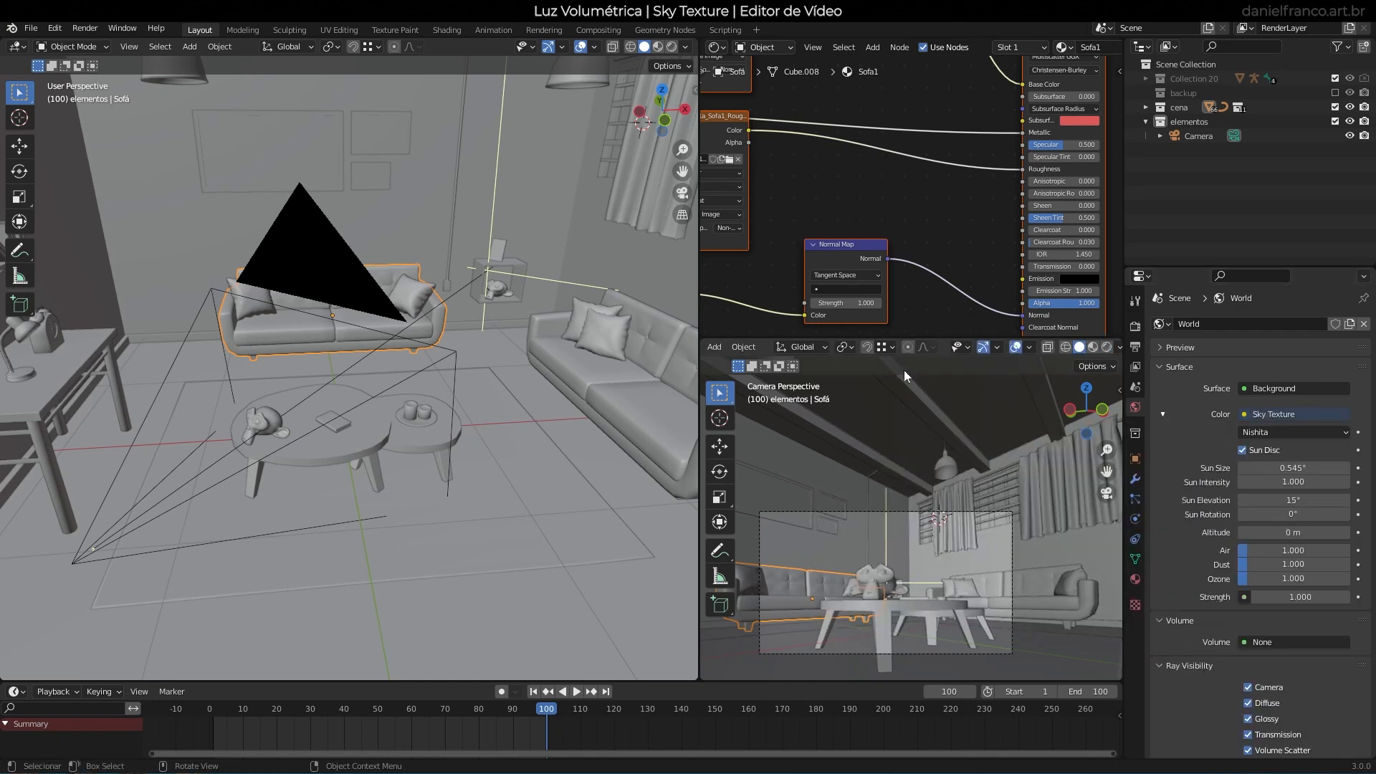
# Switch the camera viewport to Rendered shading and limit its rendering to a region around the camera frame.
pyautogui.click(1106, 346)
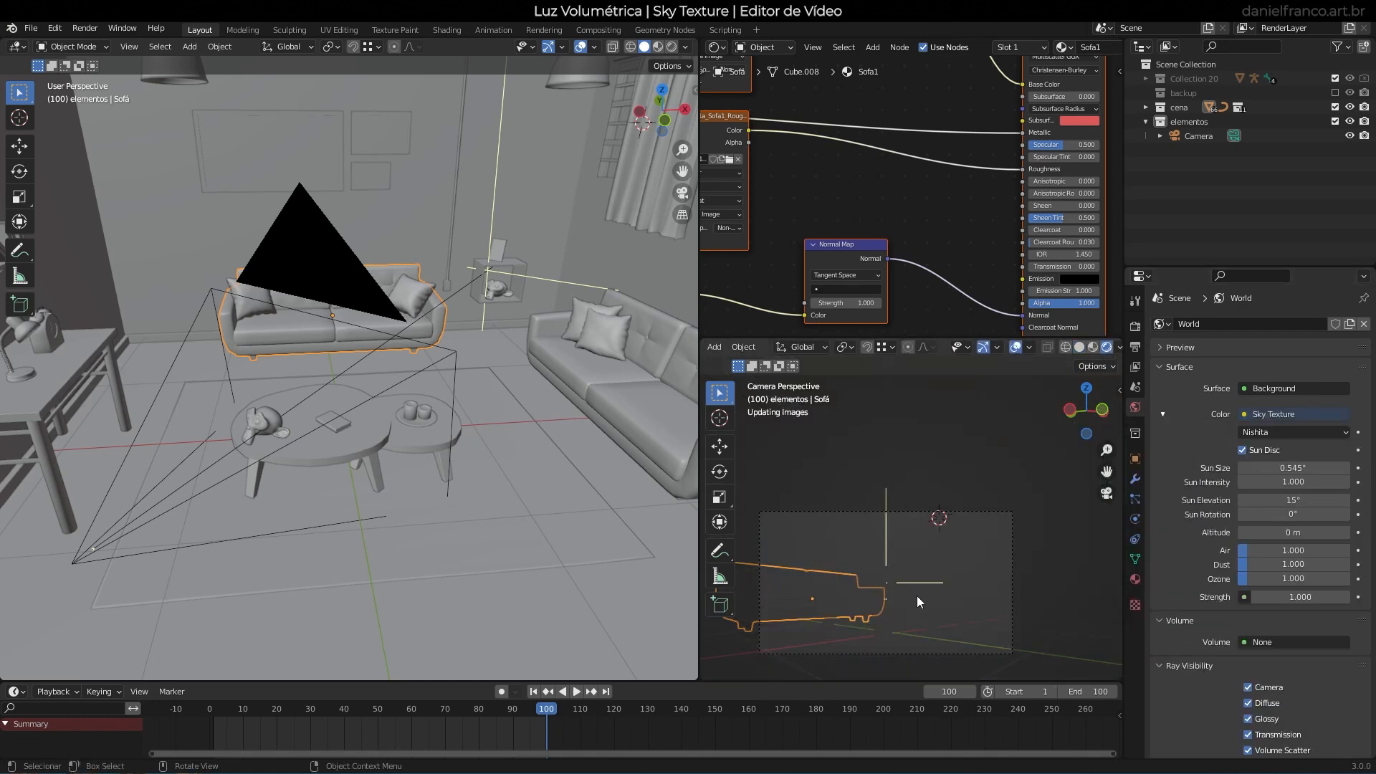
pyautogui.keyDown('shift'); pyautogui.moveTo(887, 586); pyautogui.dragTo(927, 553, button='middle'); pyautogui.keyUp('shift')
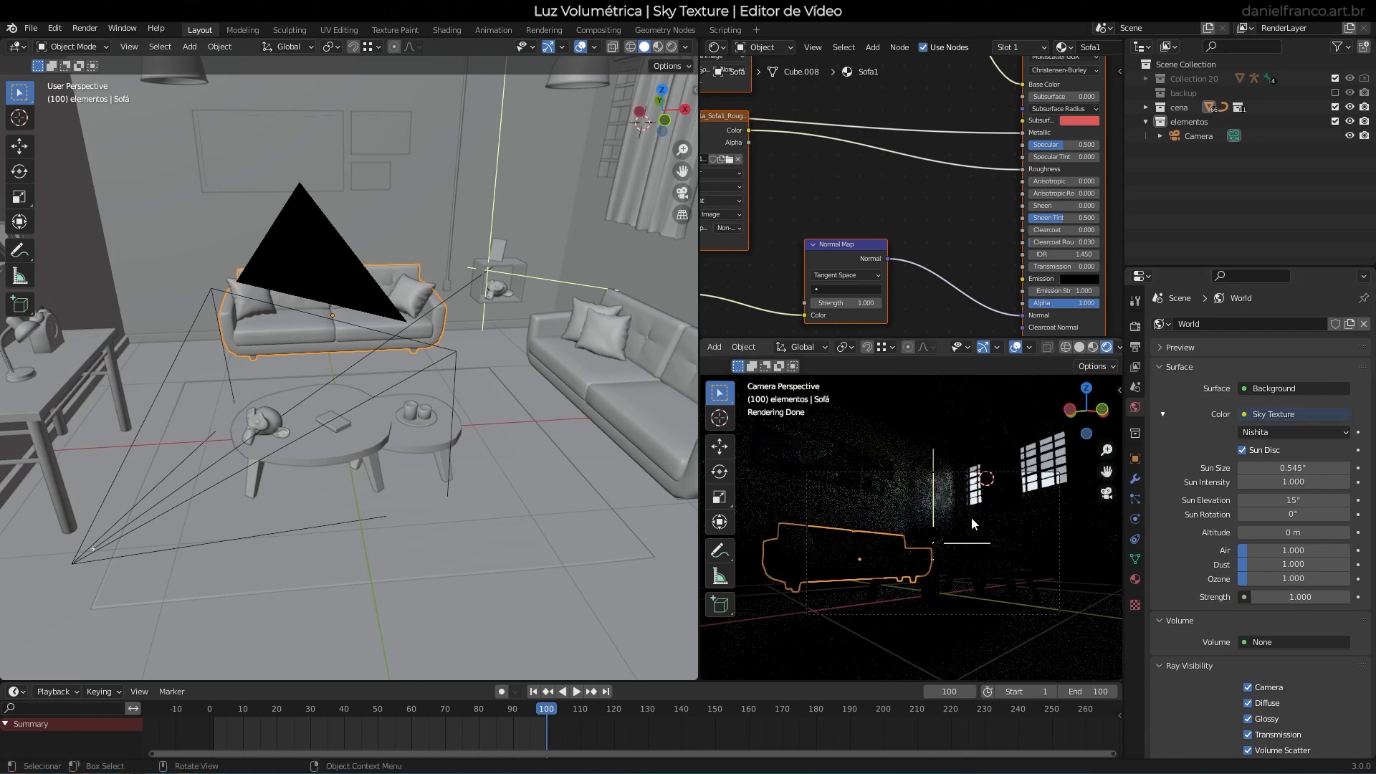
pyautogui.scroll(6, 952, 502)
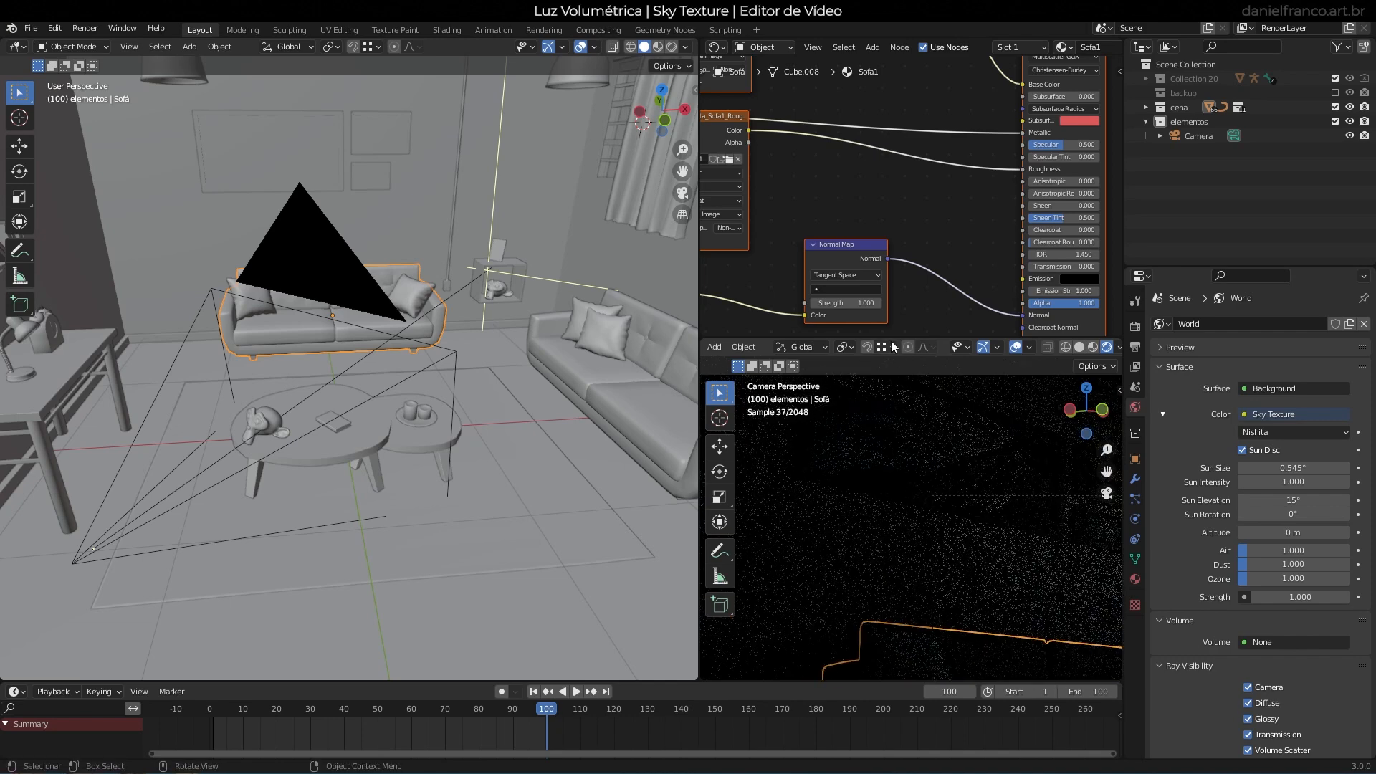
pyautogui.scroll(-4, 986, 537)
pyautogui.keyDown('shift'); pyautogui.moveTo(1052, 615); pyautogui.dragTo(910, 555, button='middle'); pyautogui.keyUp('shift')
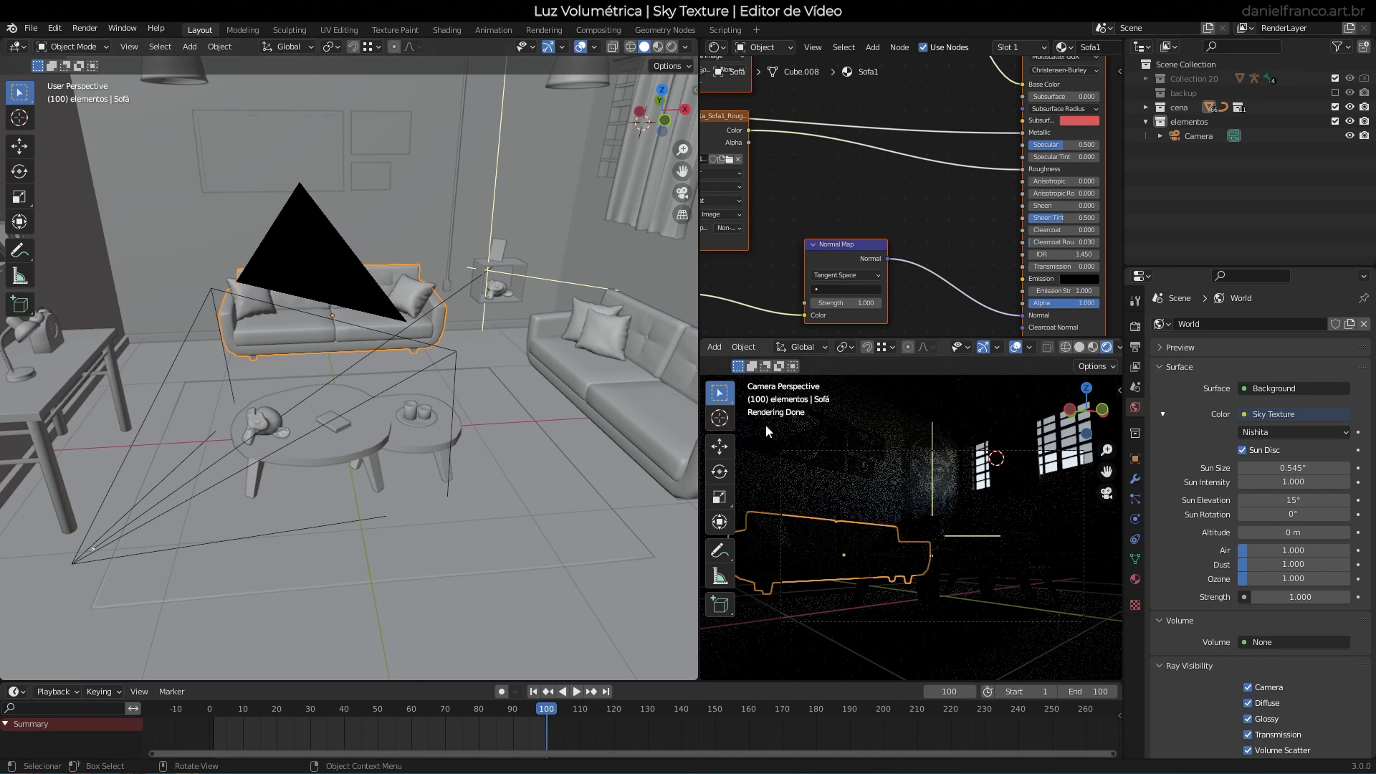
pyautogui.hotkey('ctrl', 'b')
pyautogui.moveTo(766, 430); pyautogui.dragTo(1100, 631)
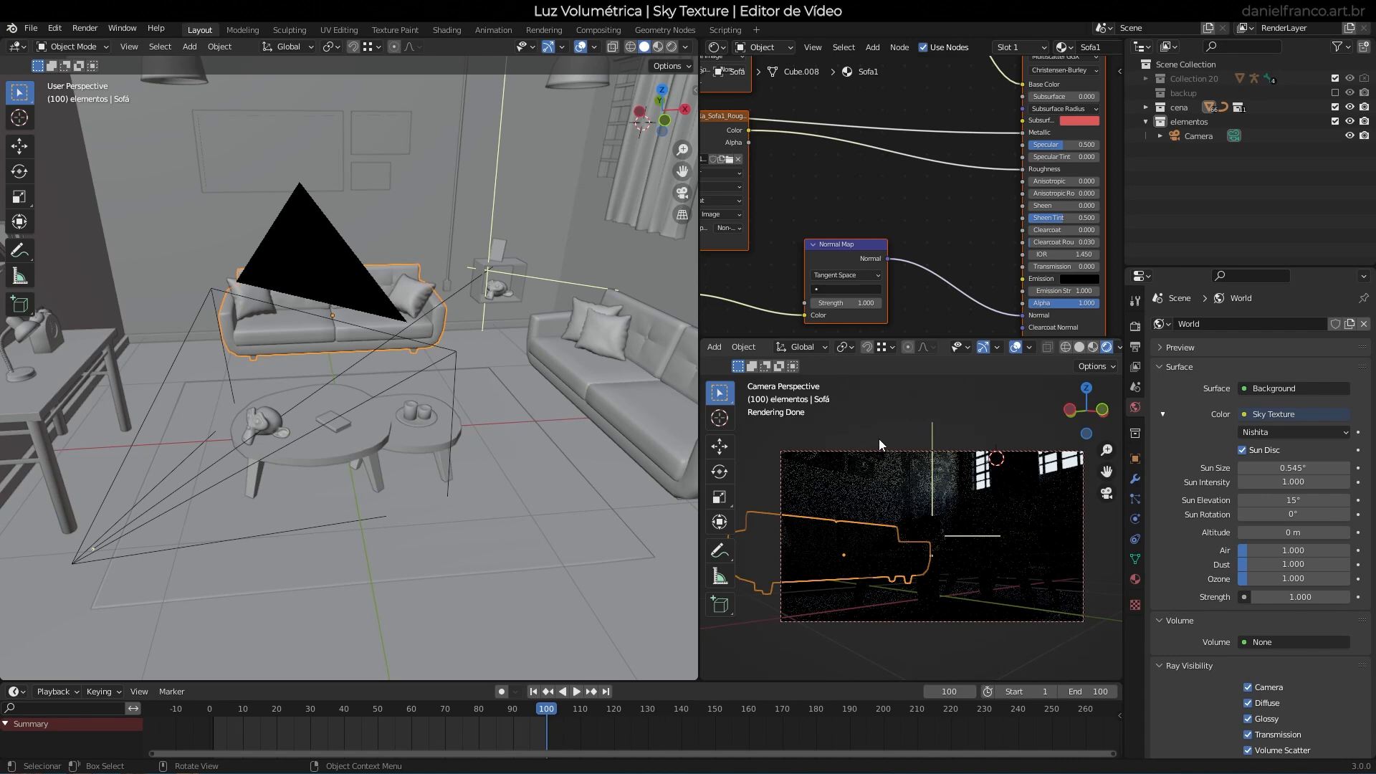
# Examine the room from outside in the large viewport to judge which side the sunlight should come from.
pyautogui.scroll(-5, 414, 384)
pyautogui.moveTo(454, 423); pyautogui.dragTo(432, 430, button='middle')
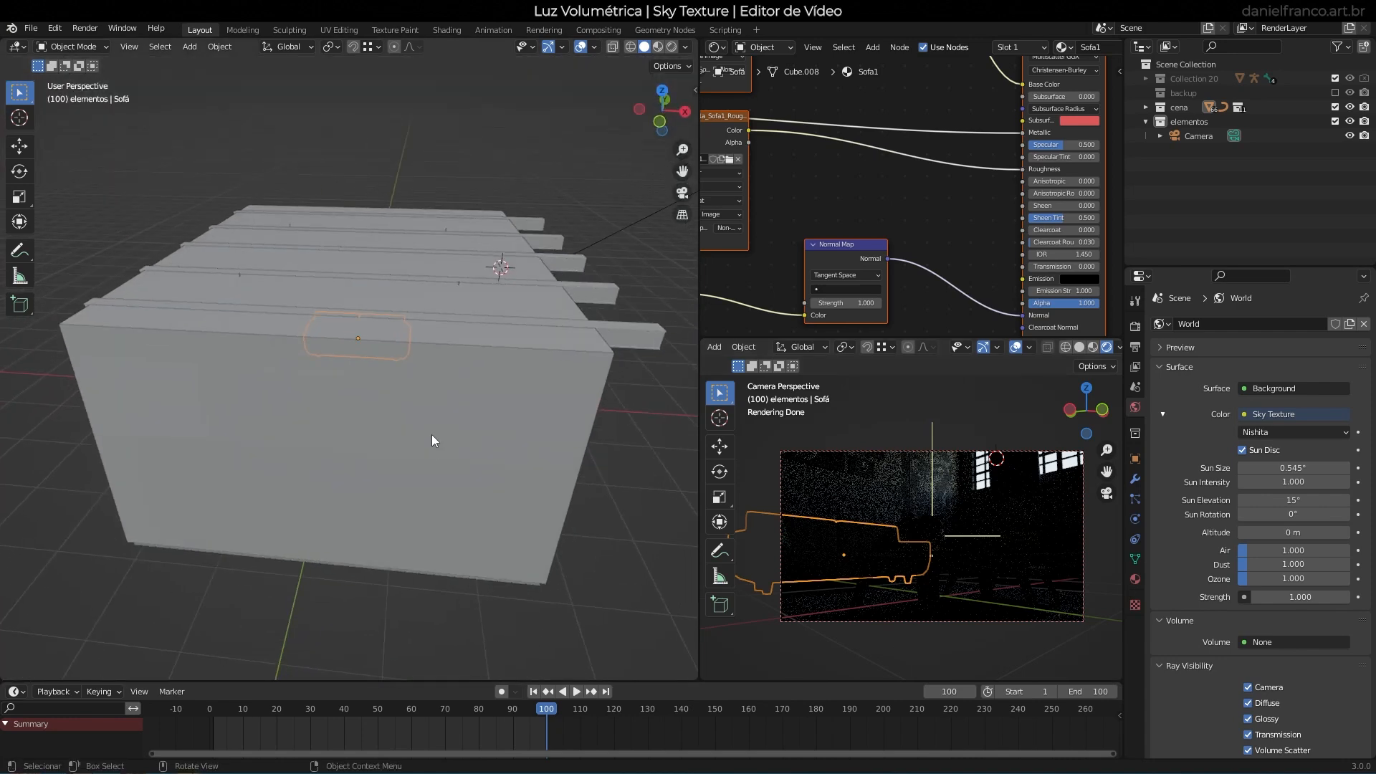
pyautogui.scroll(-3, 416, 450)
pyautogui.scroll(-2, 414, 449)
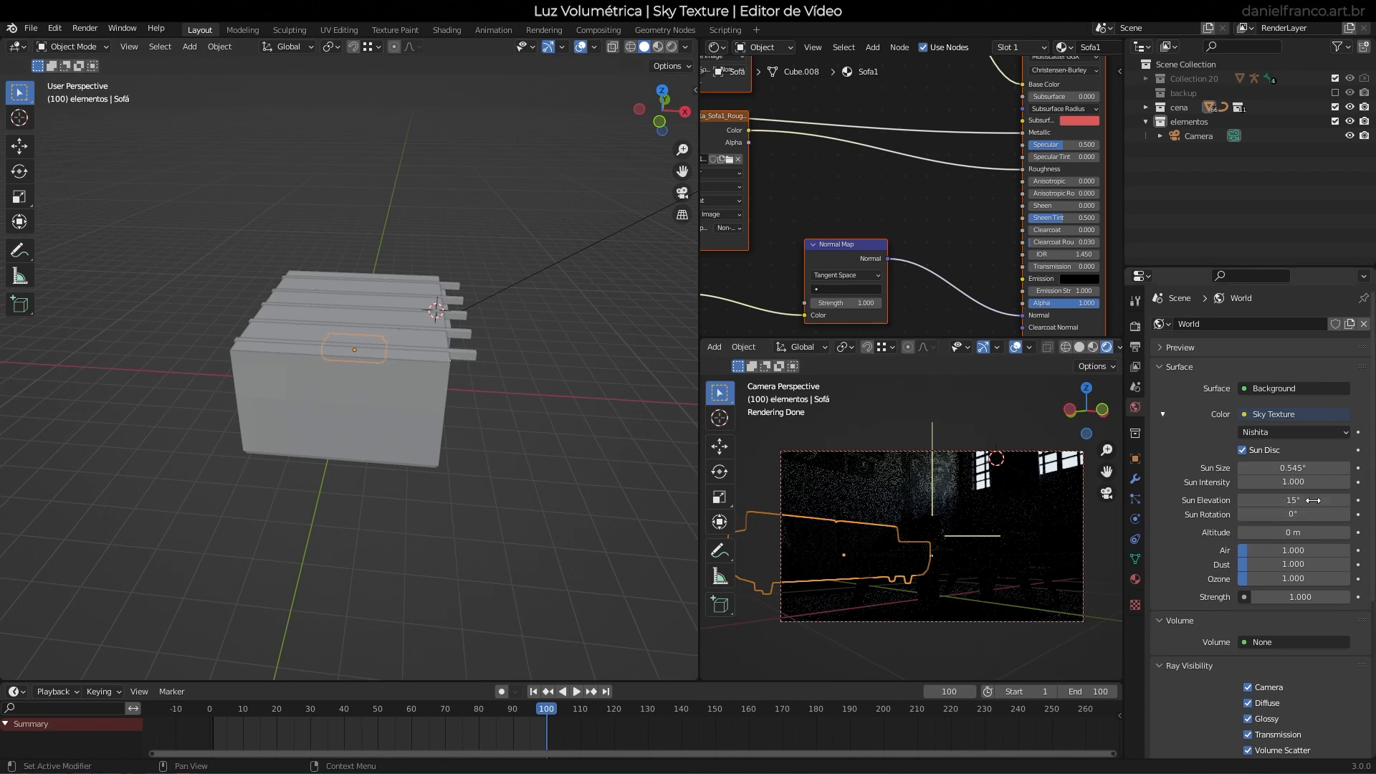
pyautogui.moveTo(472, 332); pyautogui.dragTo(392, 276, button='middle')
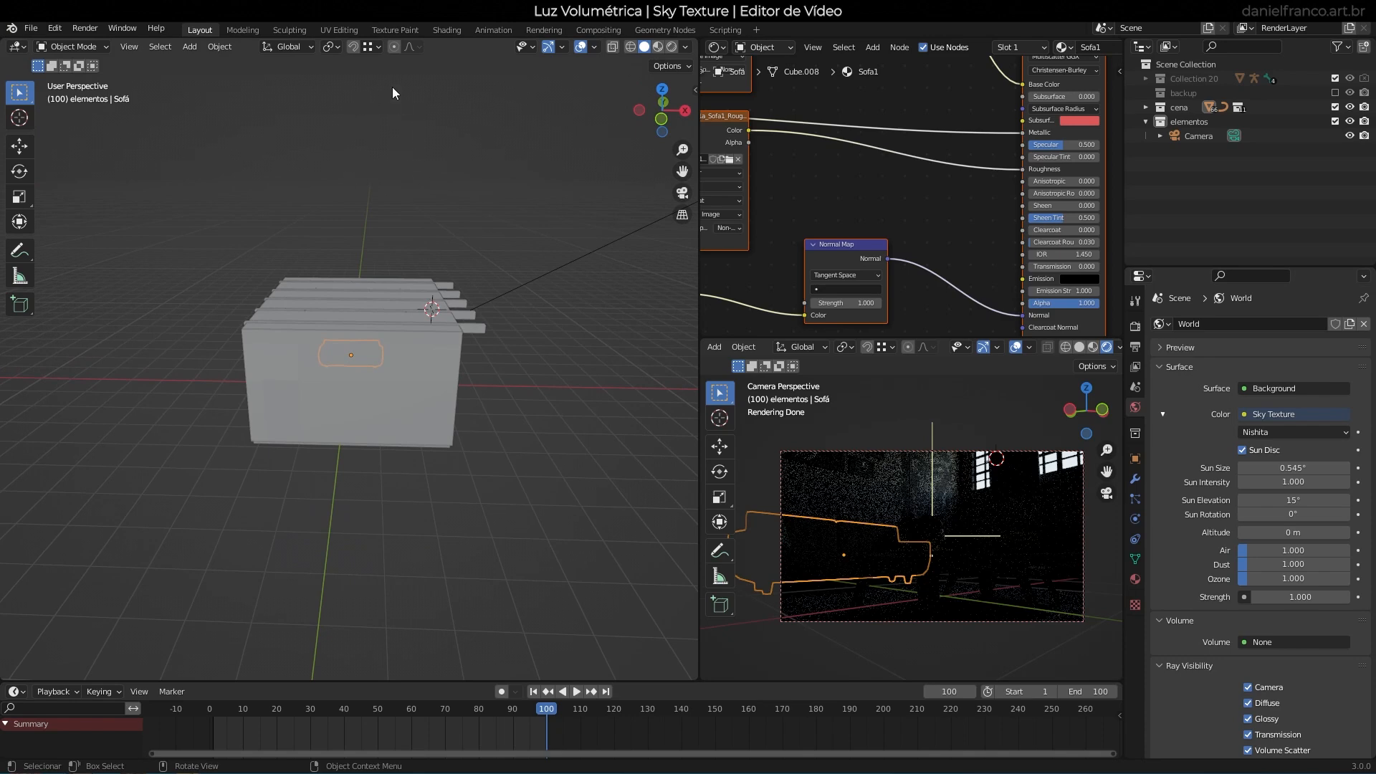
pyautogui.moveTo(471, 470); pyautogui.dragTo(450, 546, button='middle')
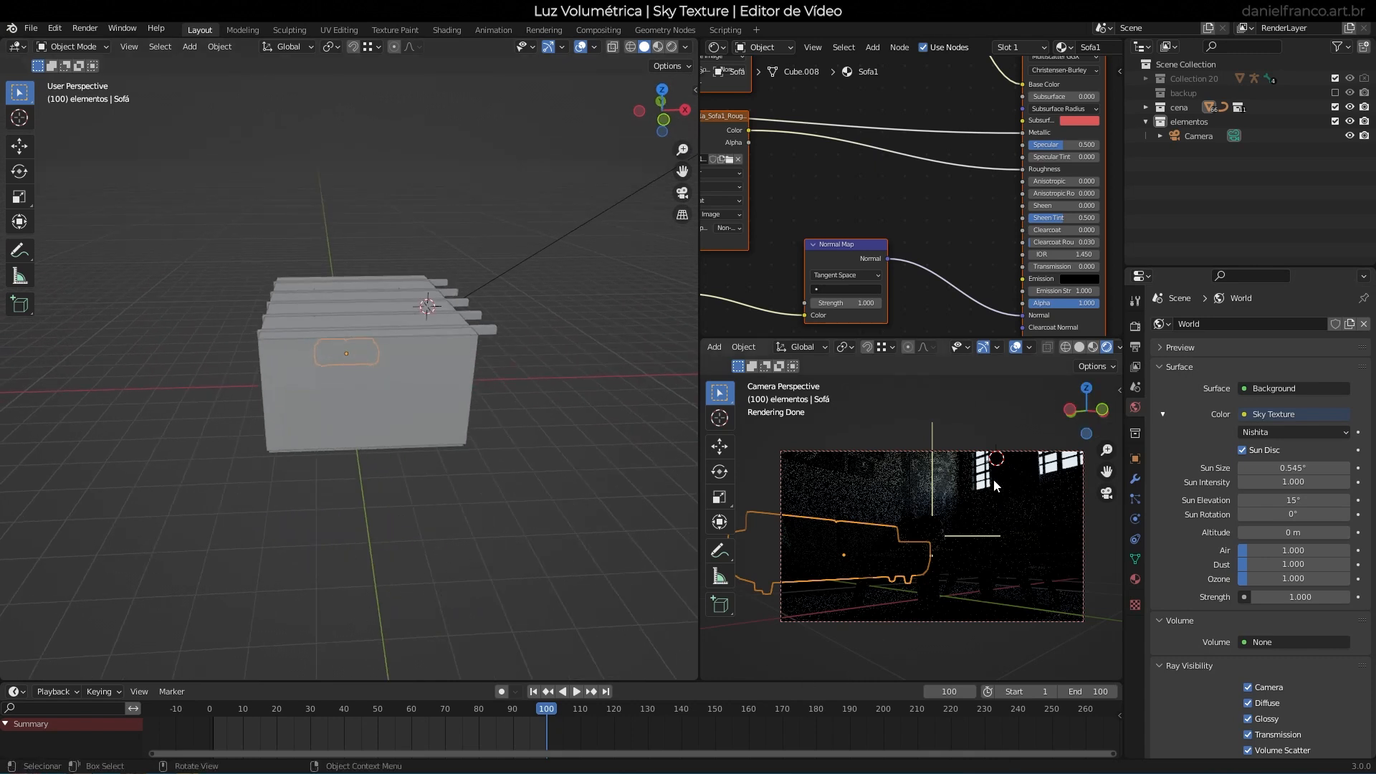
pyautogui.moveTo(516, 344); pyautogui.dragTo(355, 118, button='middle')
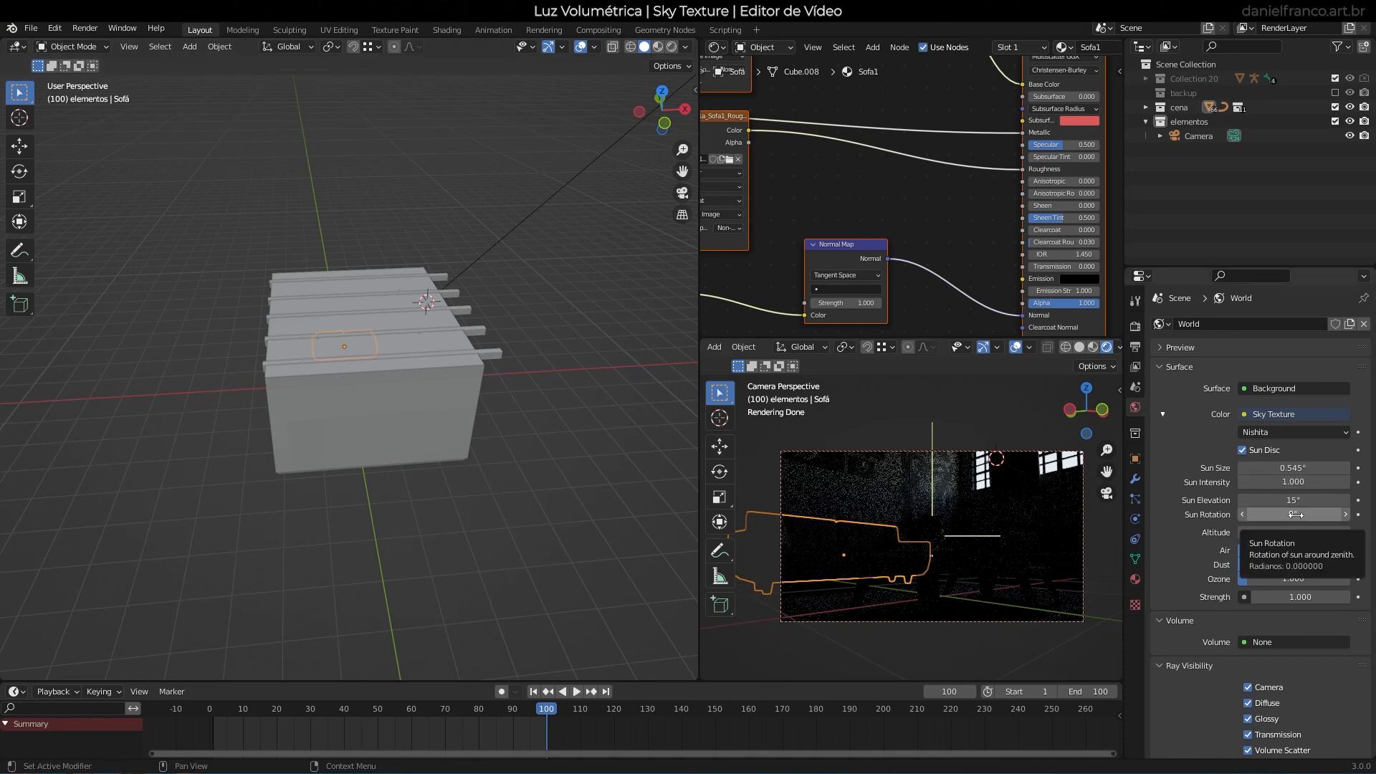
# Set the sky texture's sun rotation to about 98.2° and its sun elevation to about 32°, checking the light on the sofa.
pyautogui.moveTo(1289, 515)
pyautogui.mouseDown()
pyautogui.moveTo(1367, 516)
pyautogui.moveTo(1298, 514)
pyautogui.mouseUp()
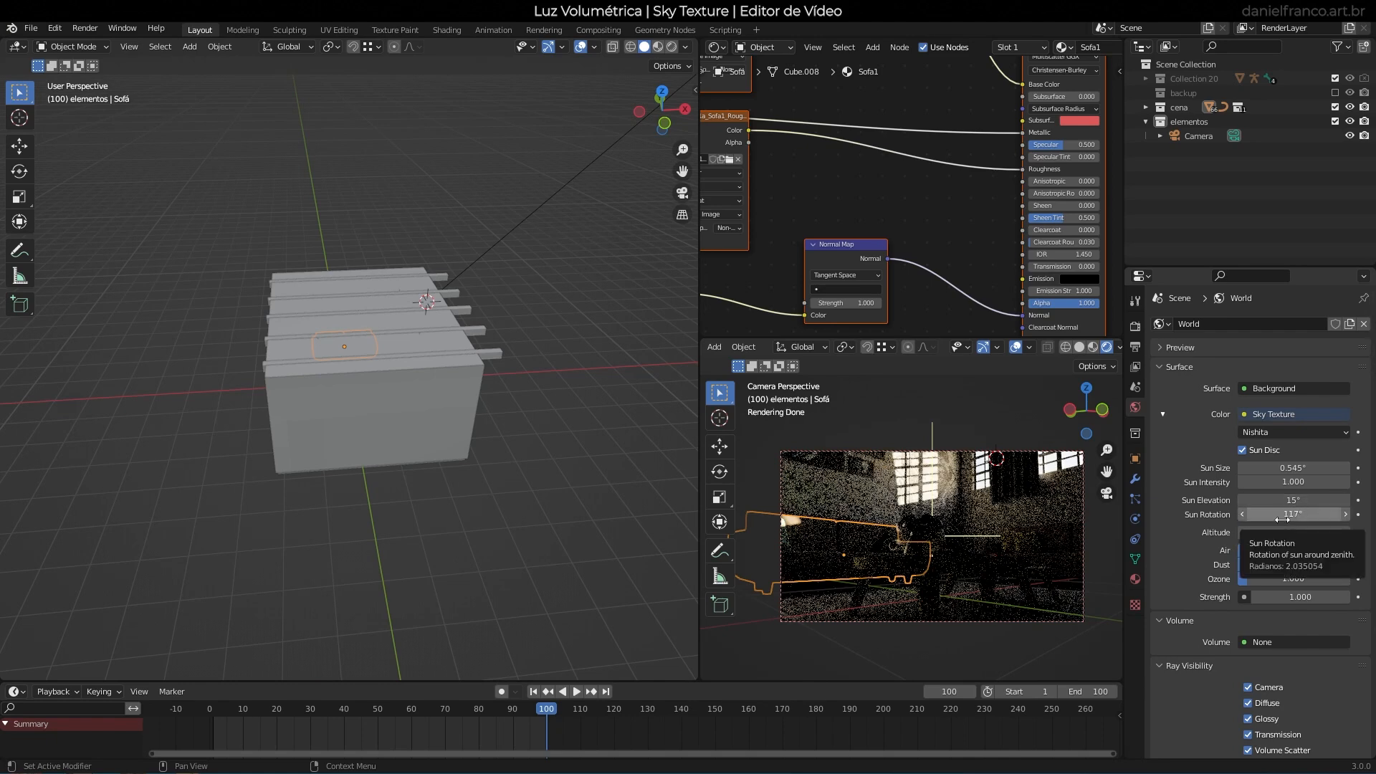
pyautogui.moveTo(1284, 517); pyautogui.dragTo(1269, 517)
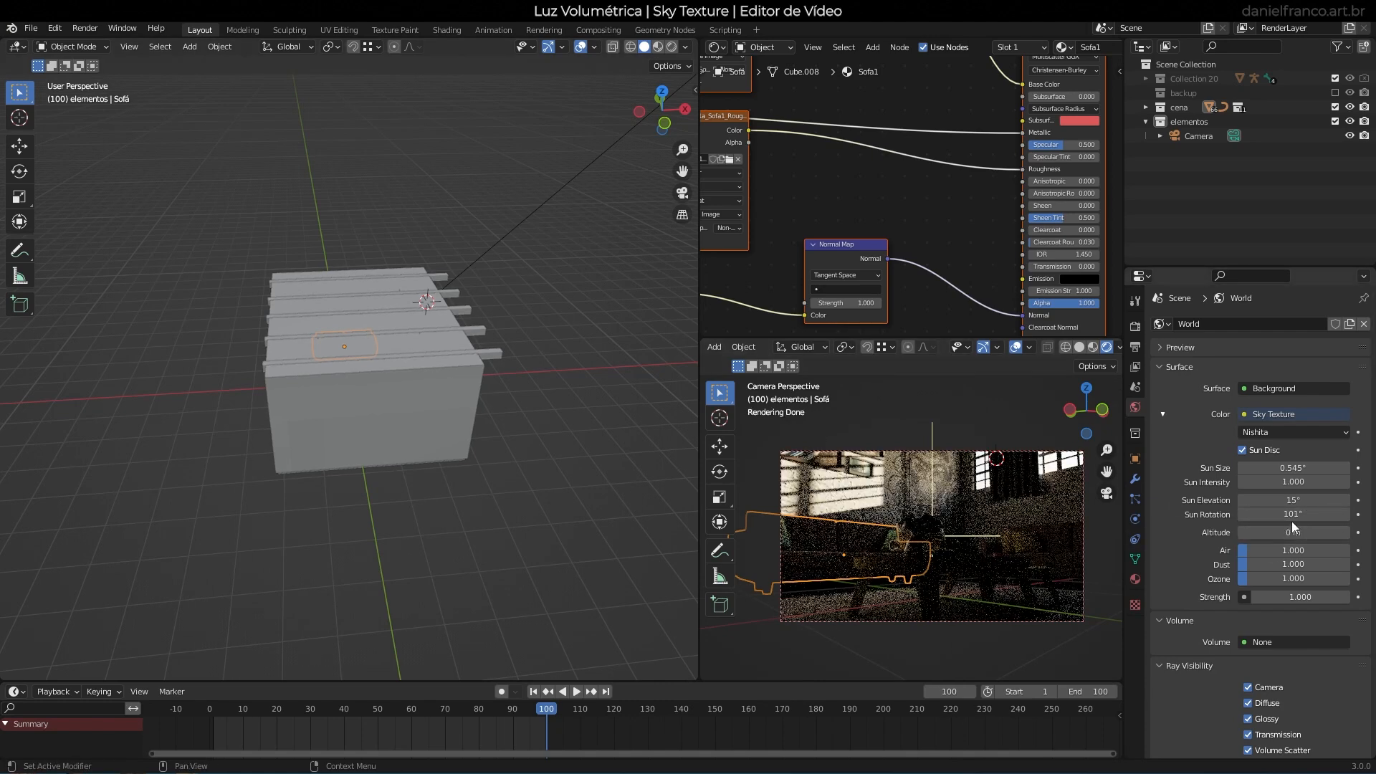
pyautogui.moveTo(1290, 516); pyautogui.dragTo(1290, 516)
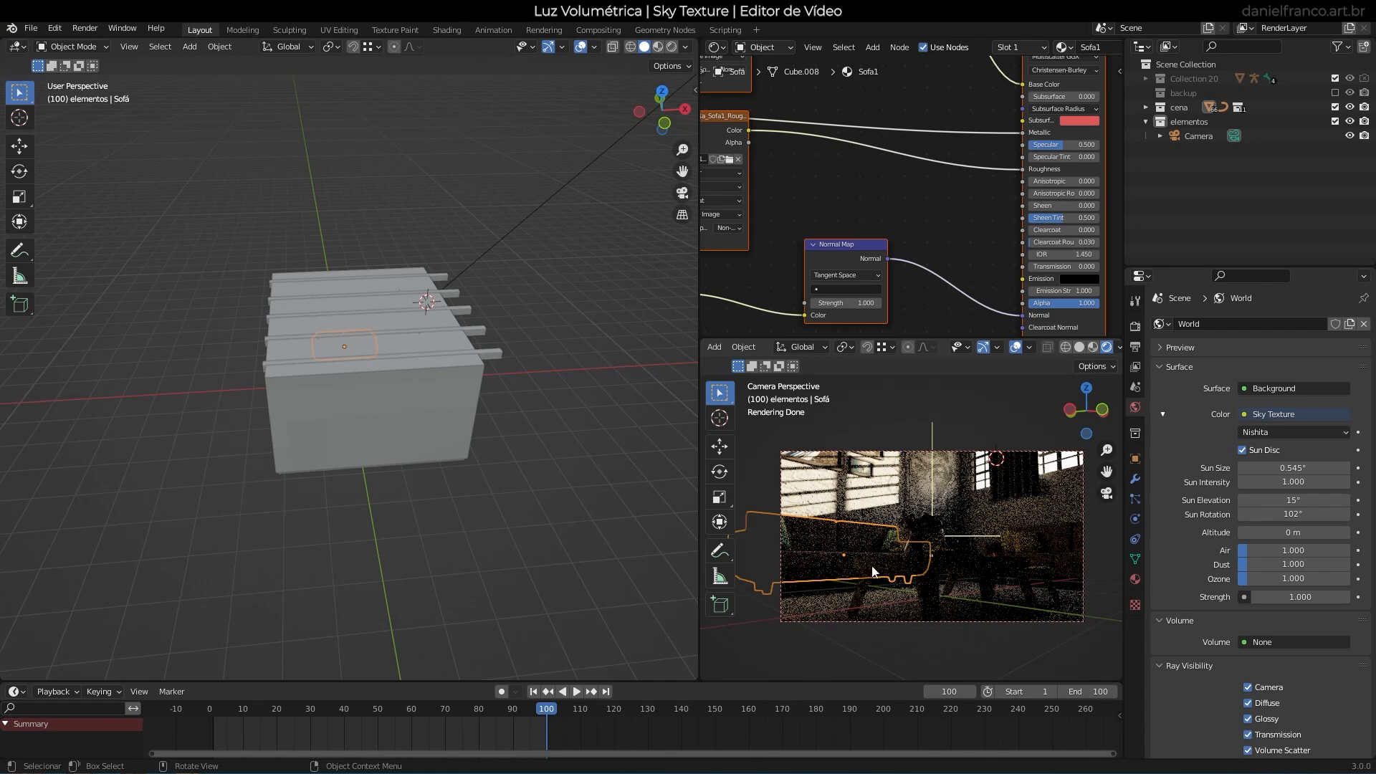
pyautogui.moveTo(1314, 516); pyautogui.dragTo(1355, 500)
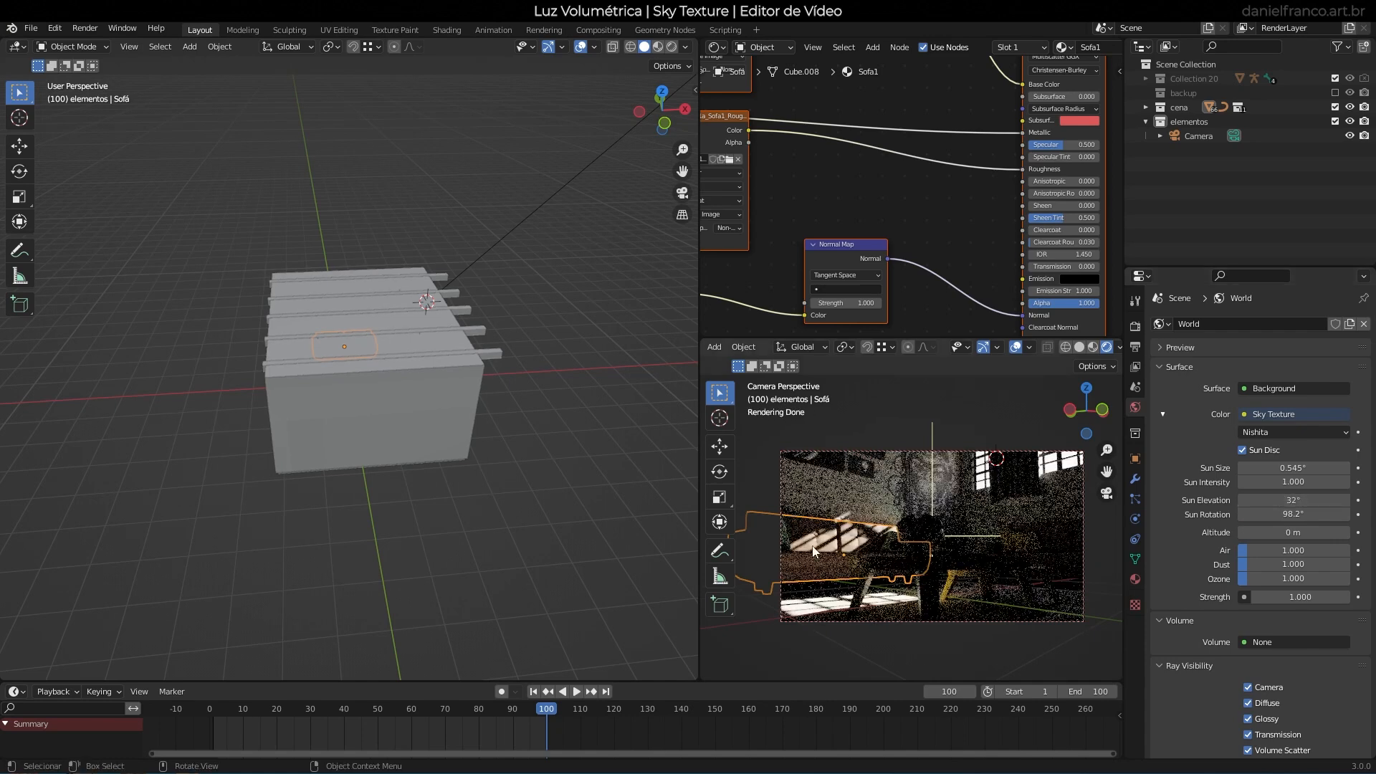
pyautogui.scroll(3, 991, 569)
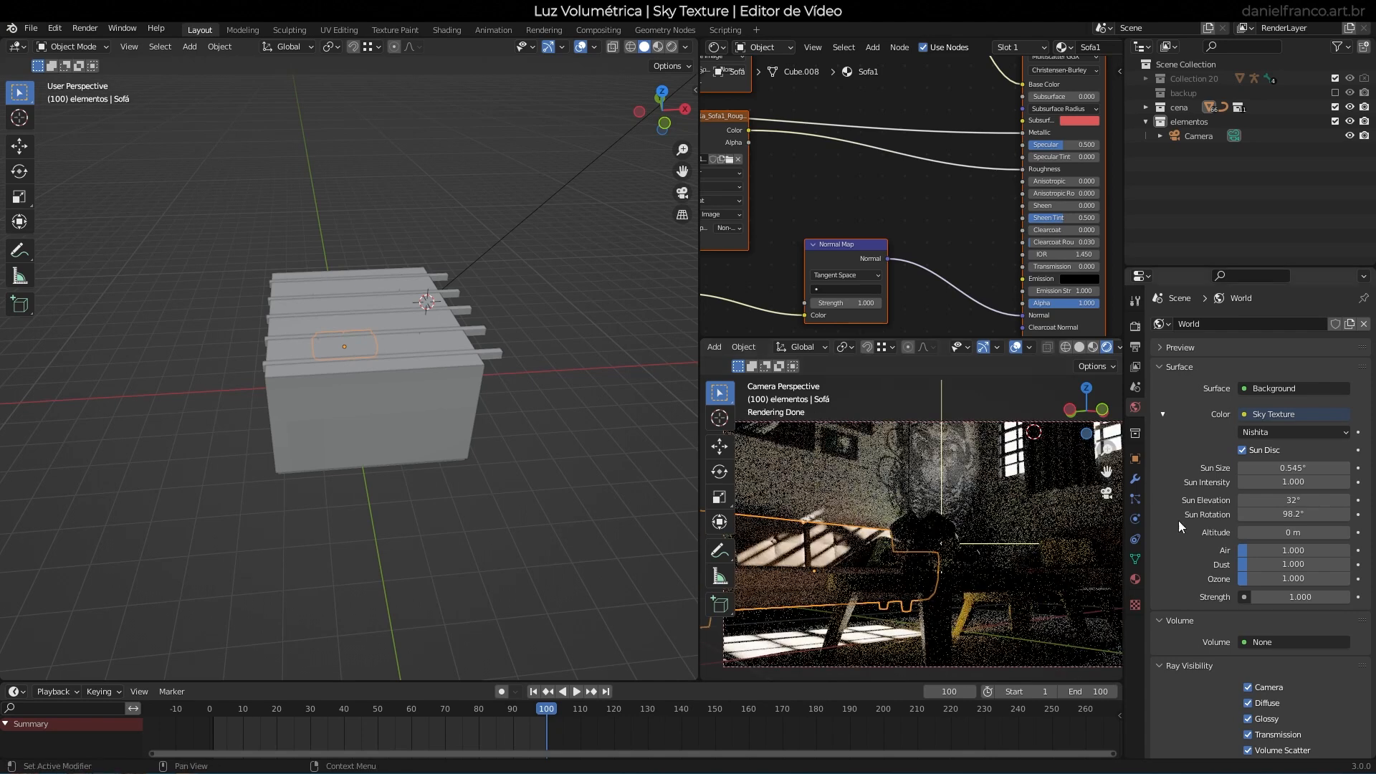
# Save the file, then set the Cycles viewport noise threshold to 0.01 and enable viewport denoising.
pyautogui.click(1134, 326)
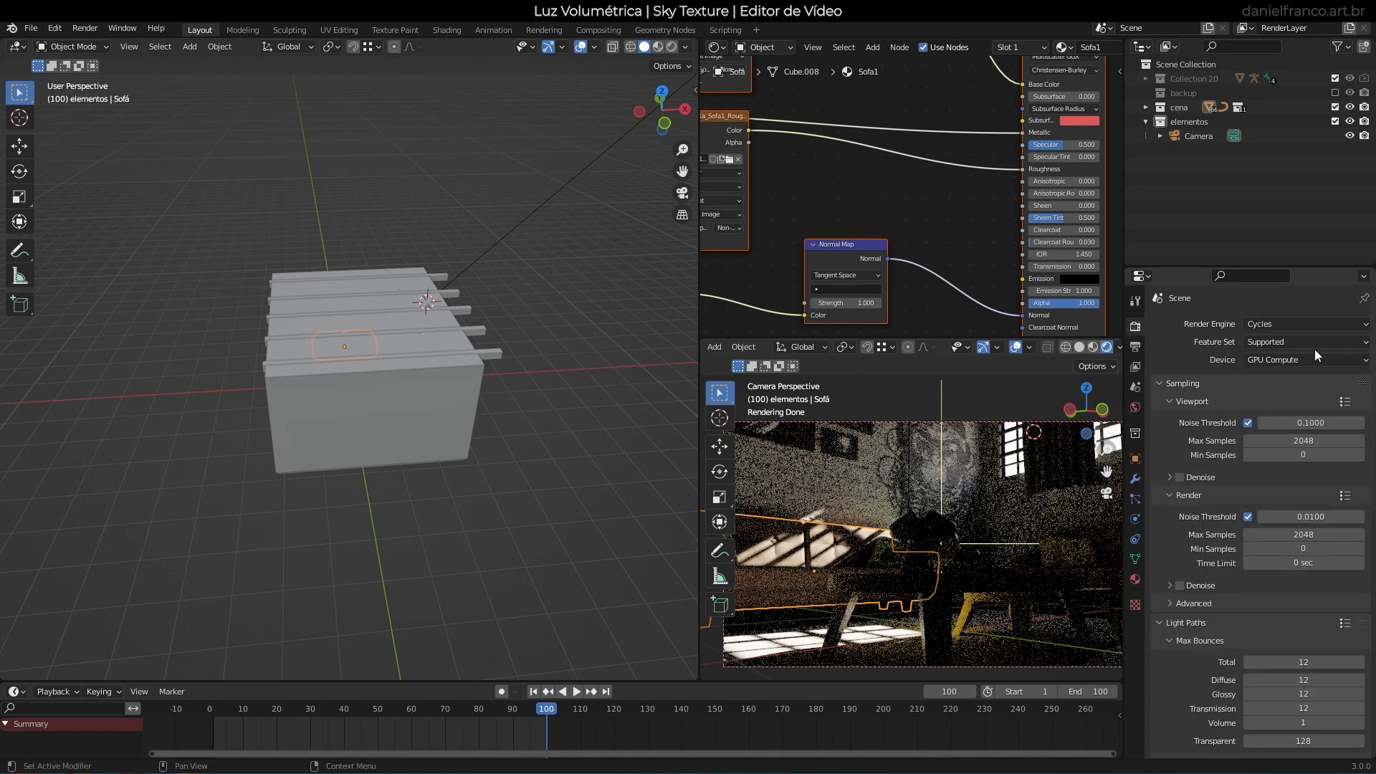
pyautogui.hotkey('ctrl', 's')
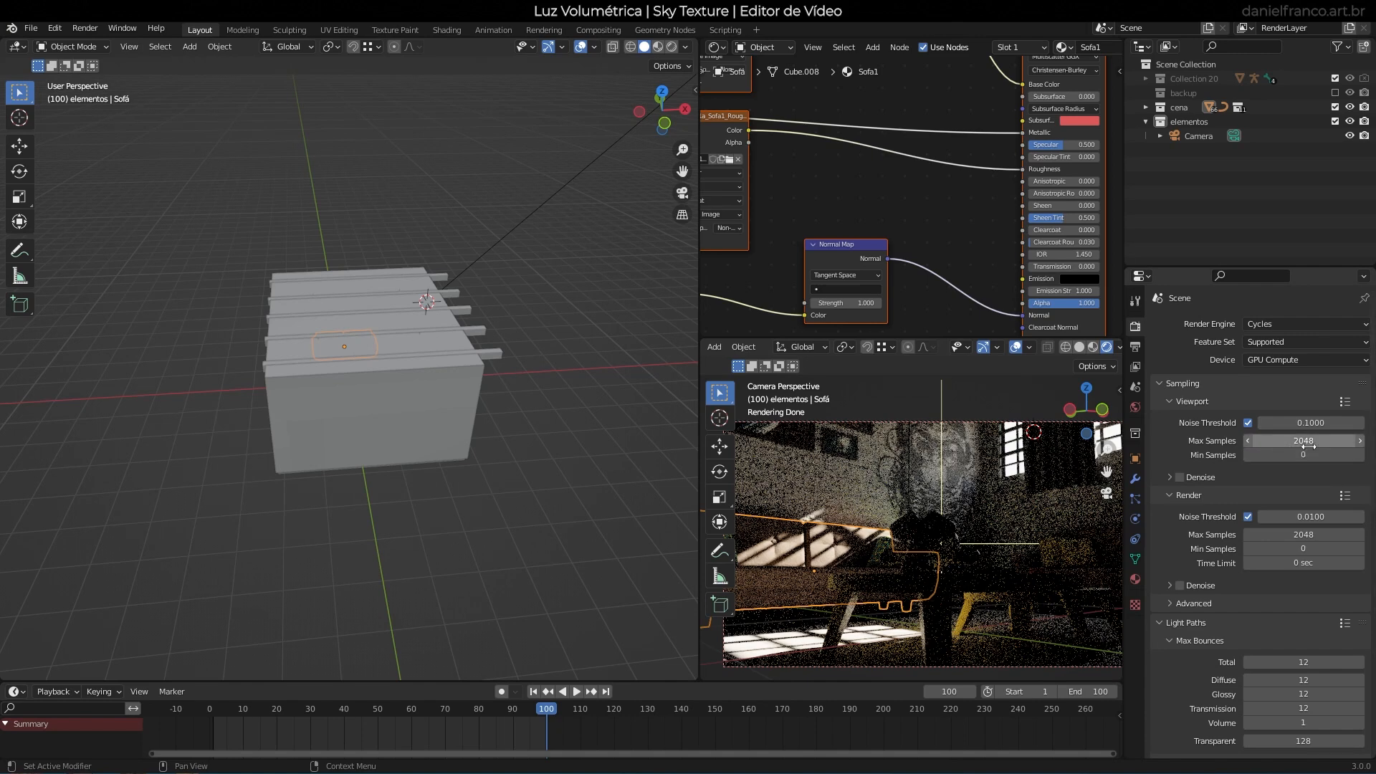
pyautogui.click(1286, 423)
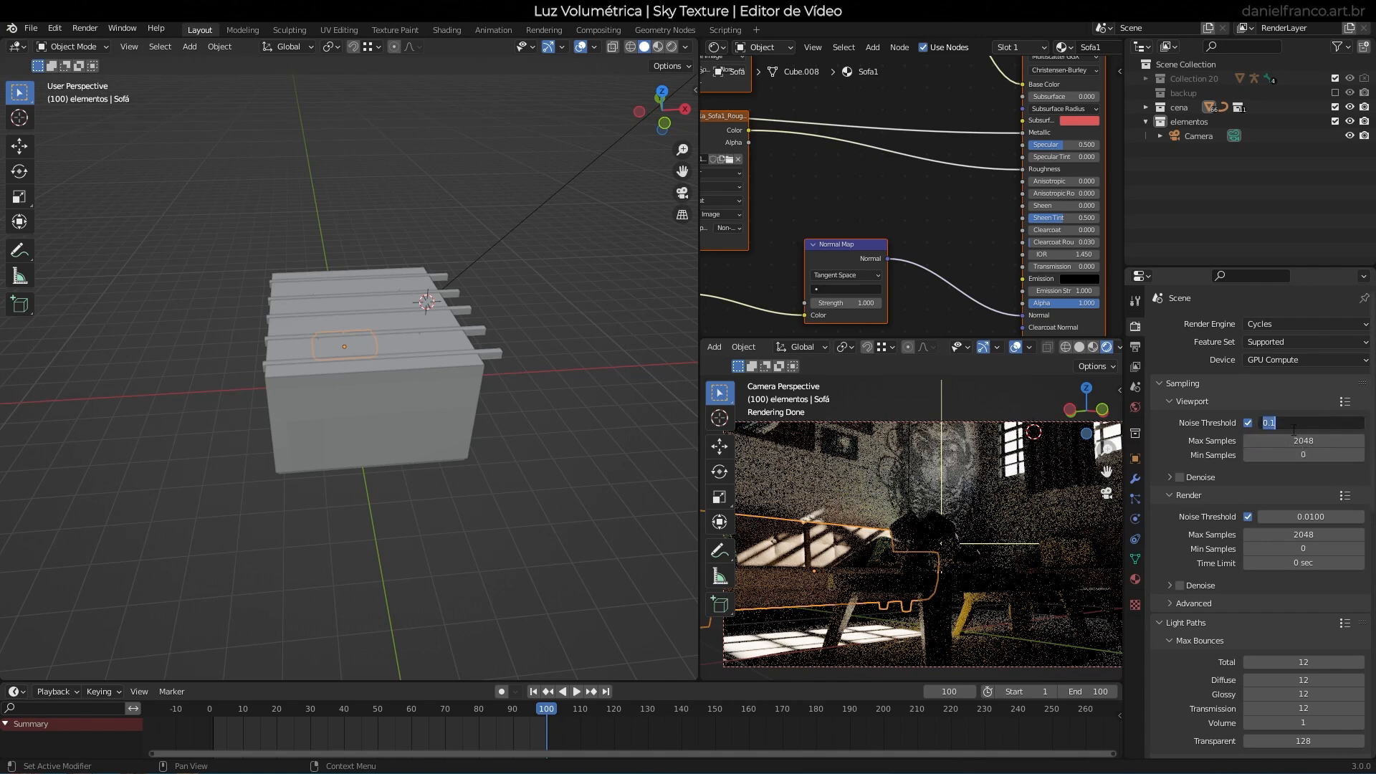
pyautogui.write('0.01')
pyautogui.press('Return')
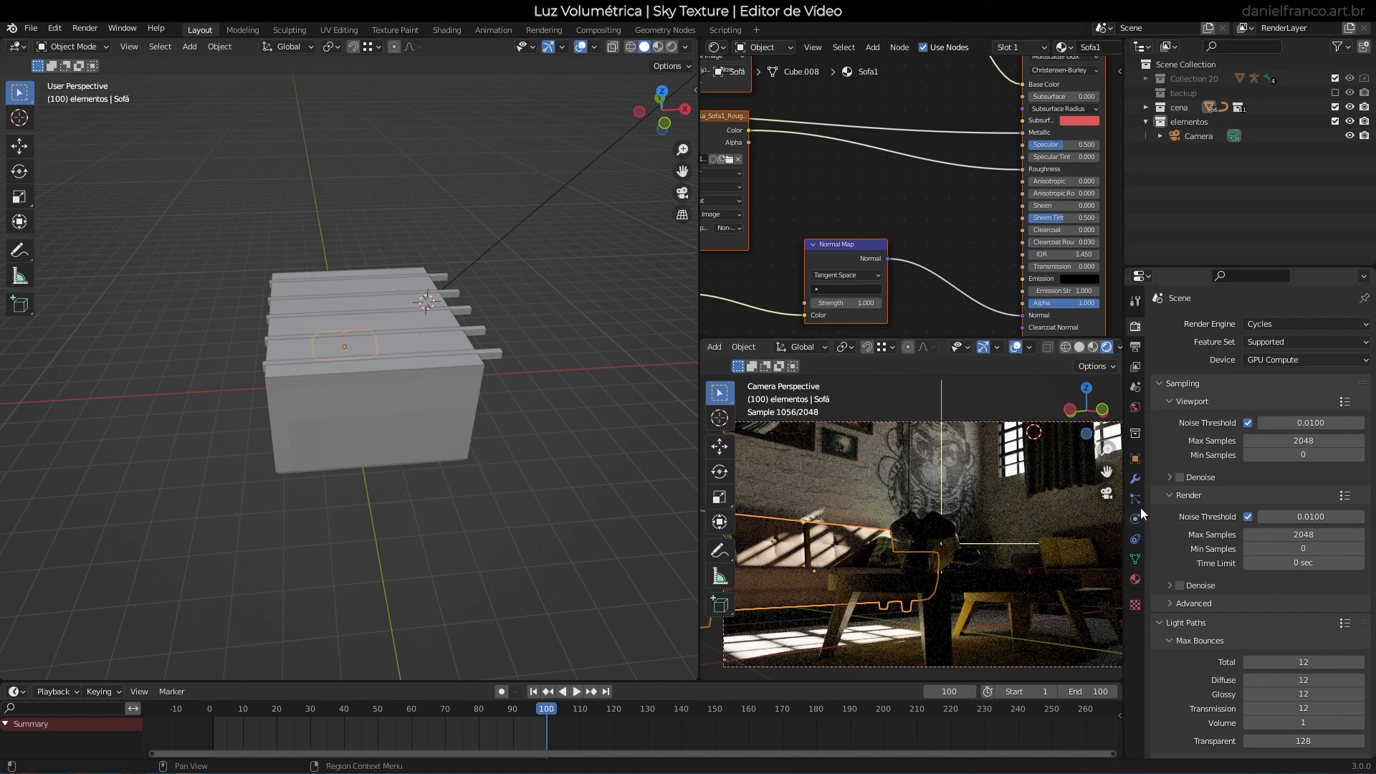
pyautogui.click(1169, 478)
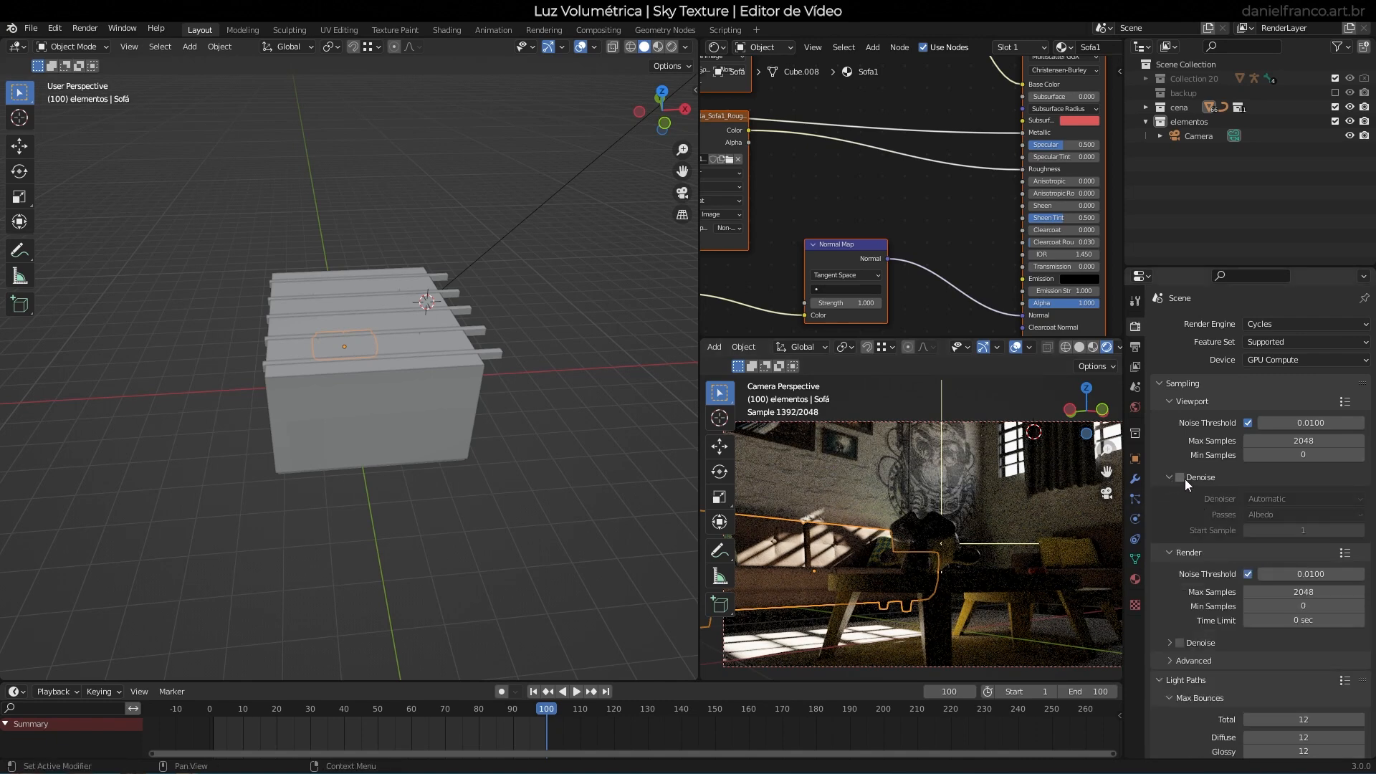
pyautogui.click(1180, 478)
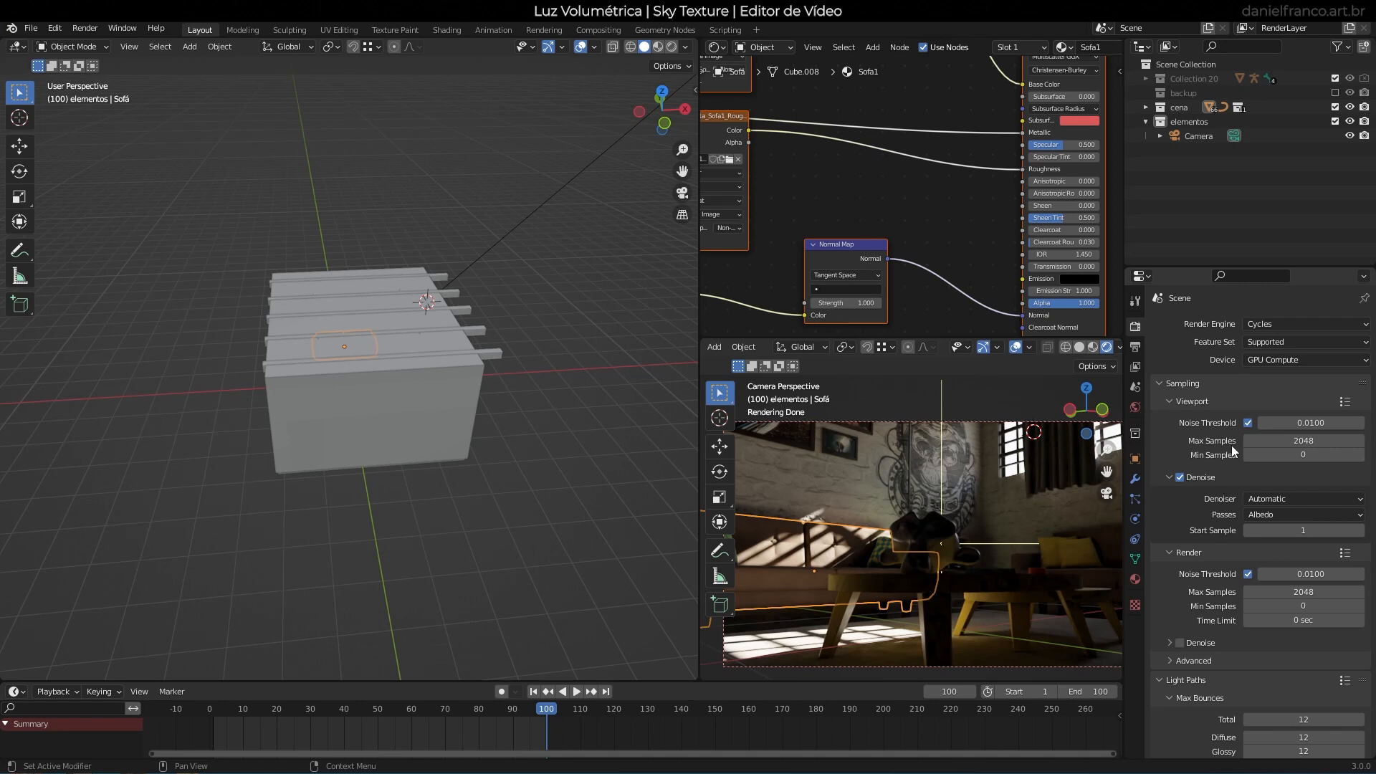
# Try a viewport maximum of 100 samples and check the rendered camera view.
pyautogui.click(1317, 440)
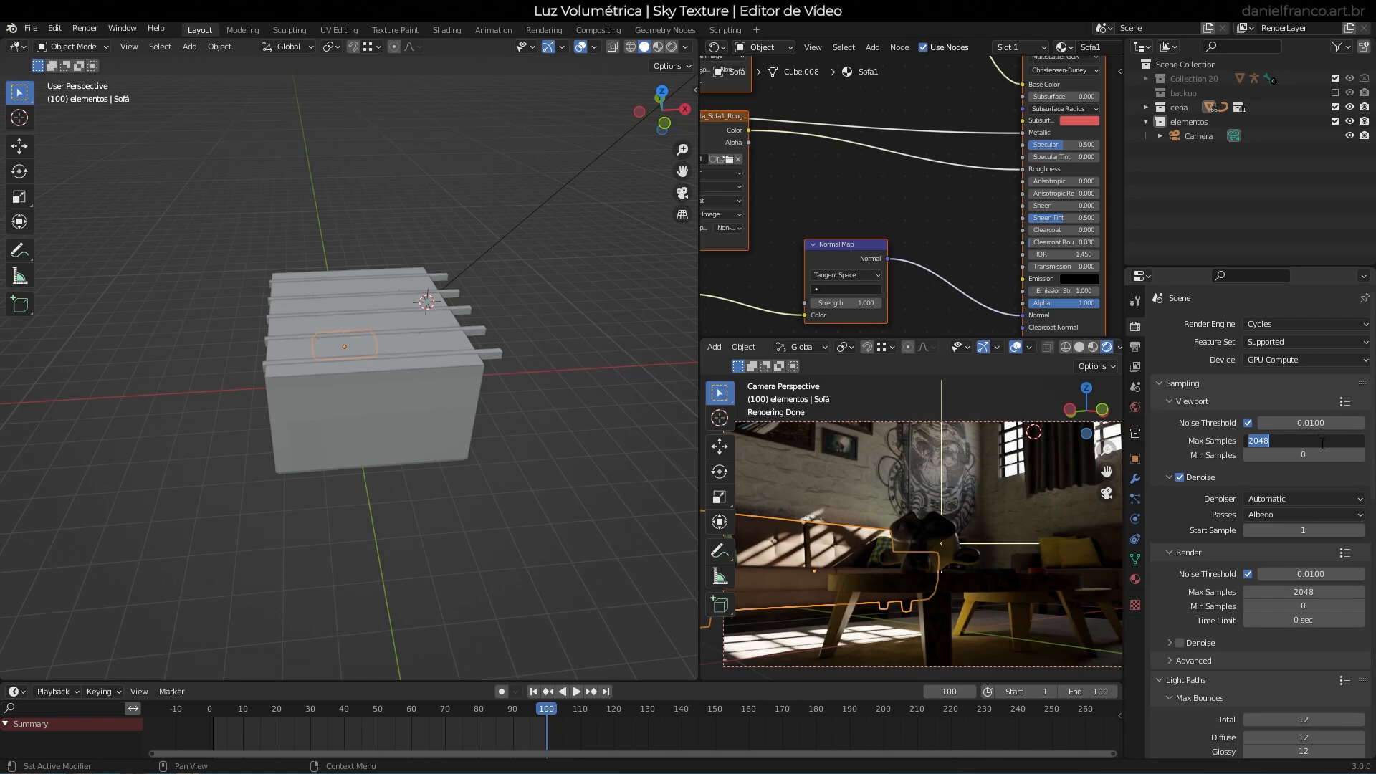
pyautogui.write('100')
pyautogui.press('Return')
pyautogui.scroll(-1, 1216, 492)
pyautogui.scroll(2, 860, 534)
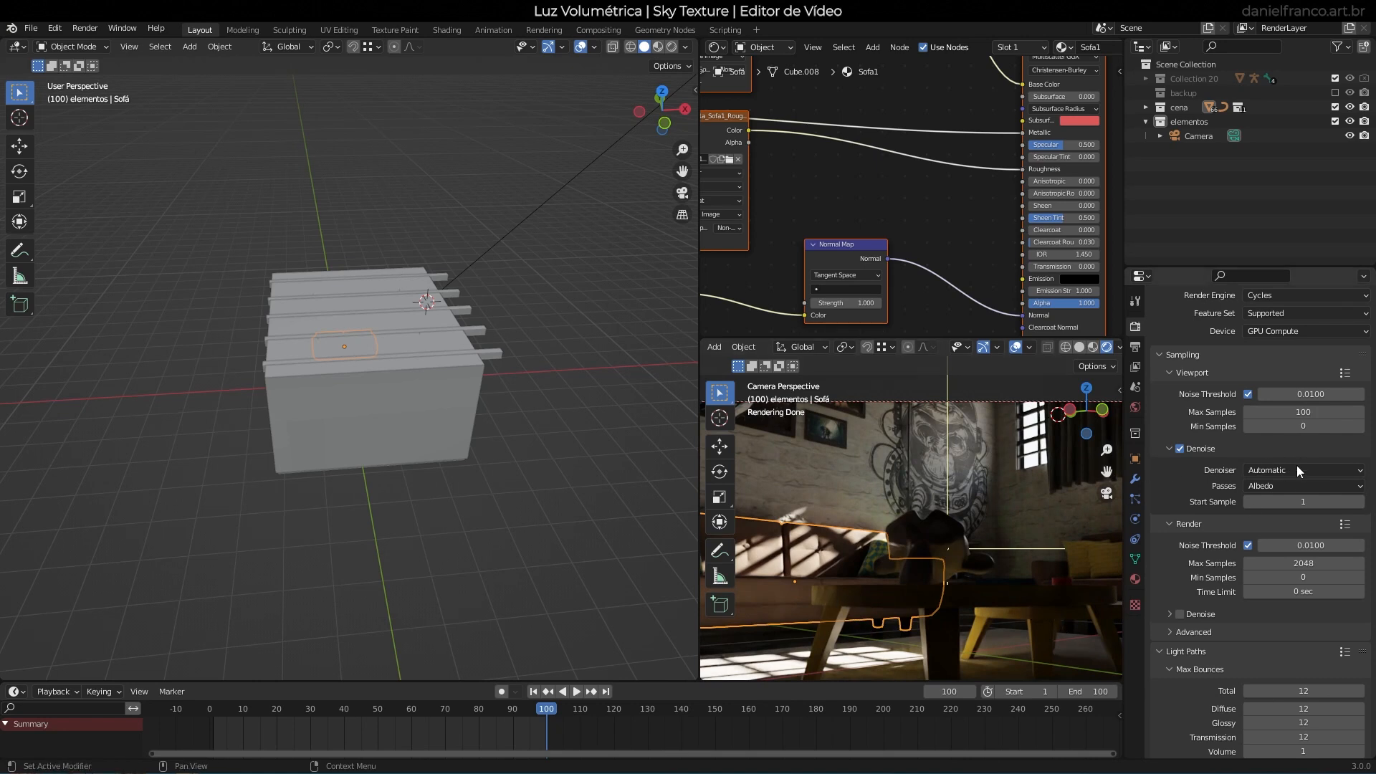
# Set the viewport's maximum samples to 2048 and save the file.
pyautogui.click(1338, 410)
pyautogui.write('2048')
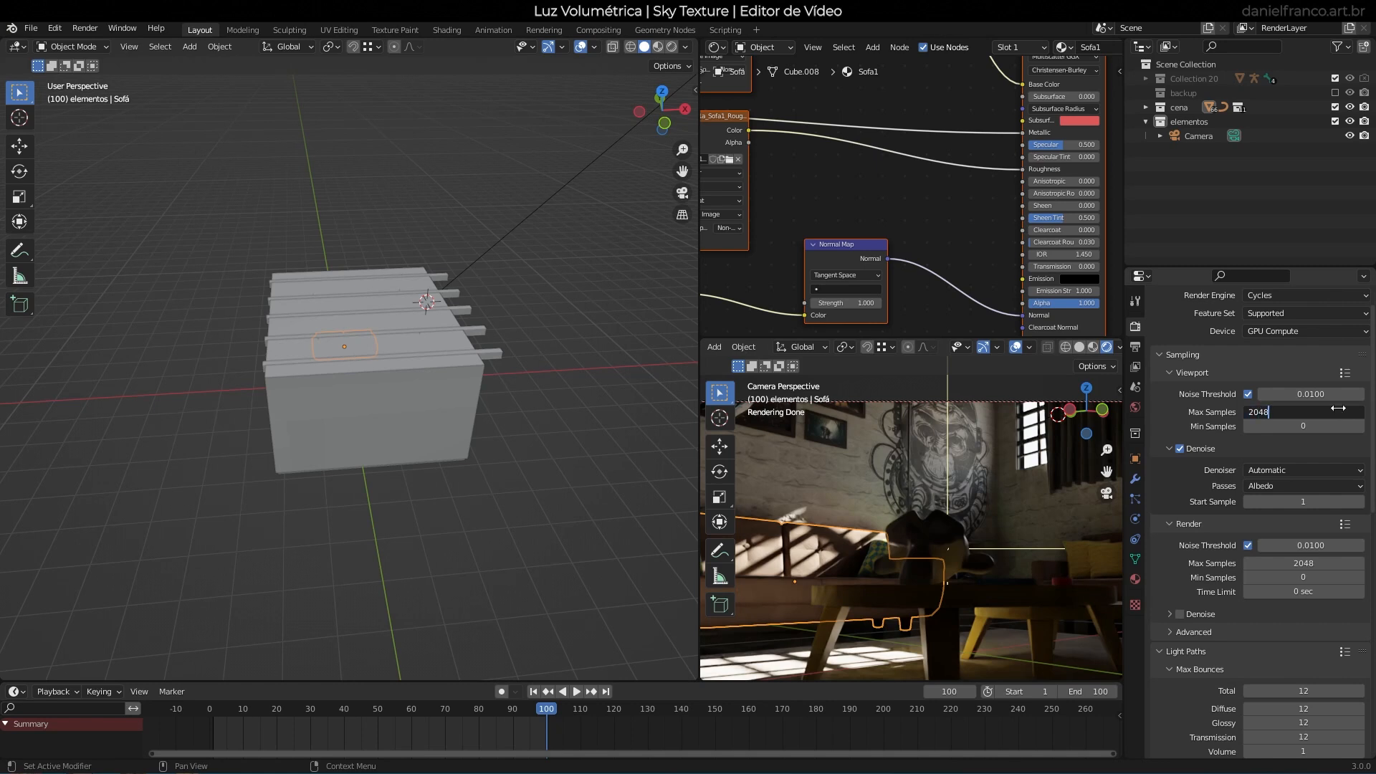
pyautogui.press('Return')
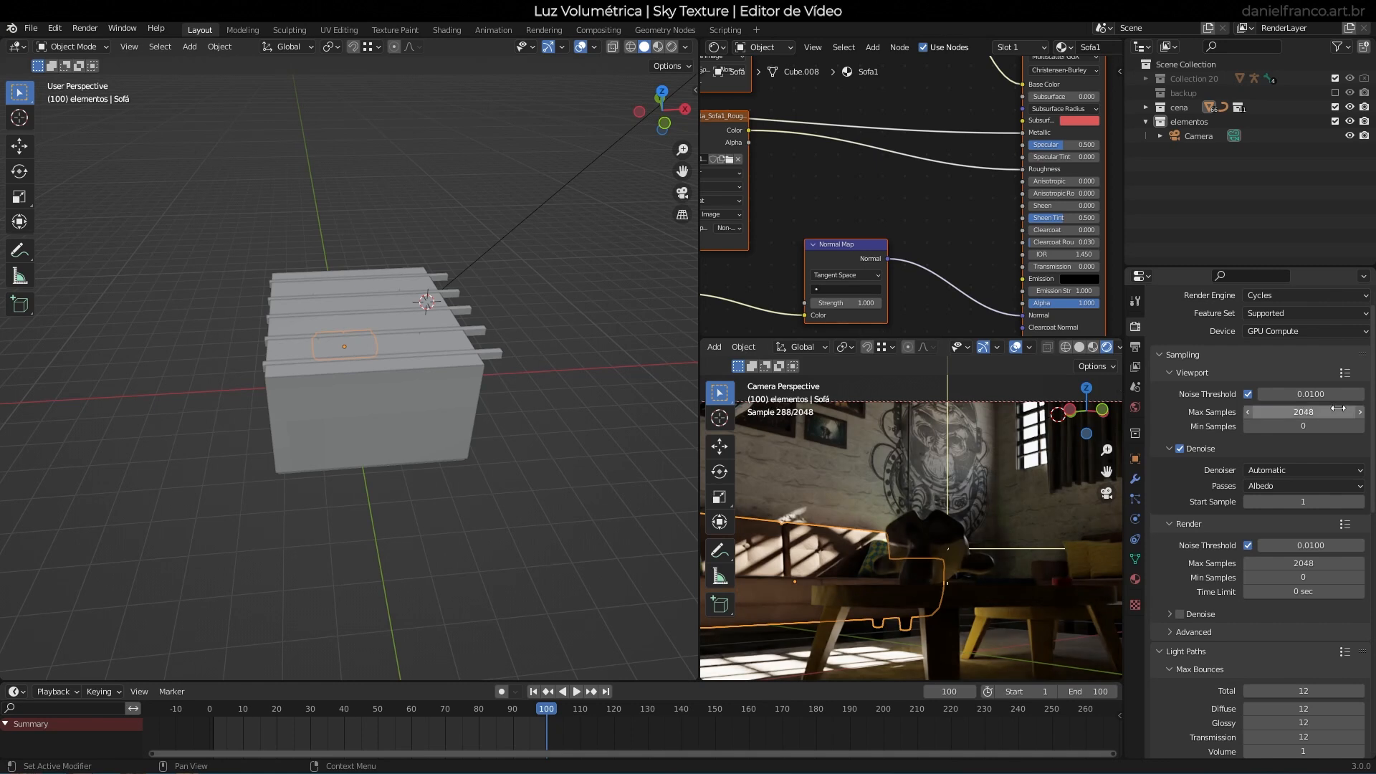
pyautogui.hotkey('ctrl', 's')
pyautogui.scroll(-2, 924, 570)
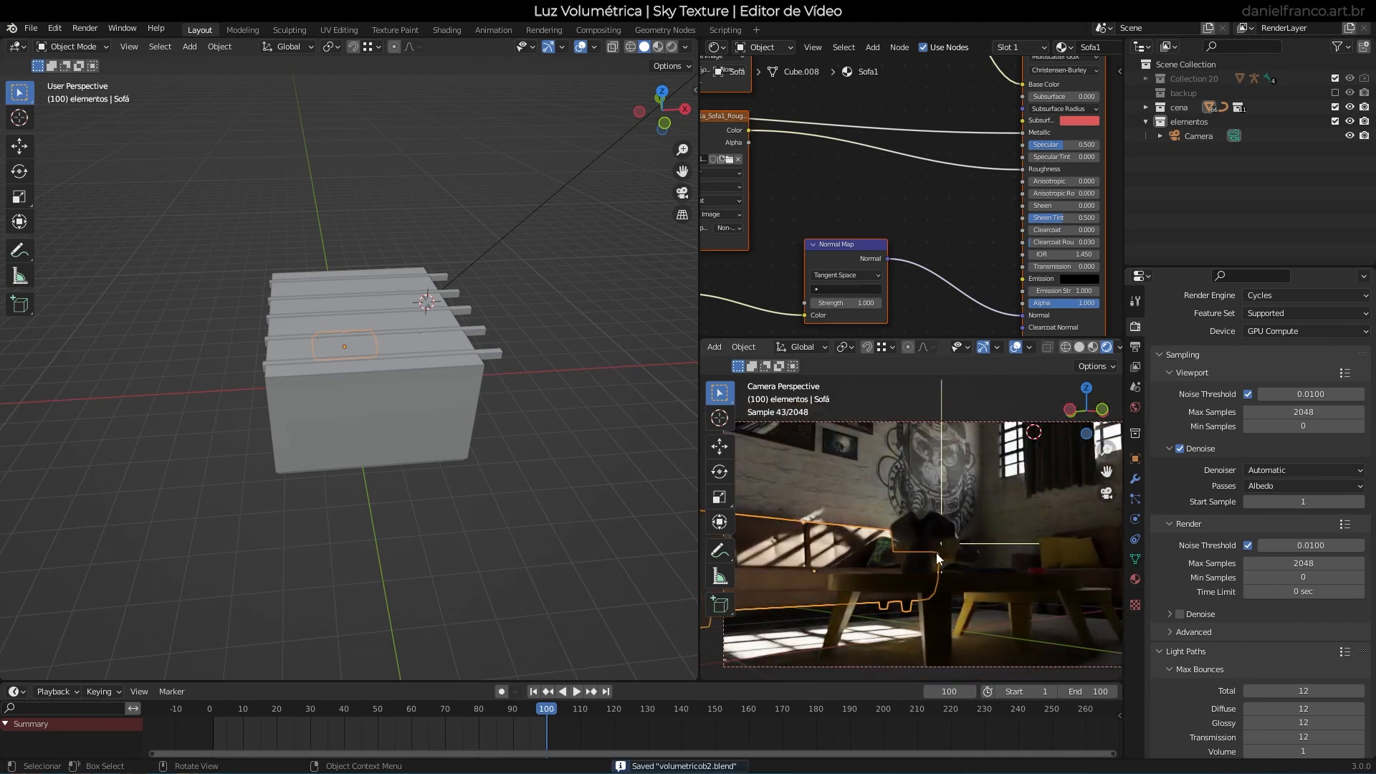
# Hide the overlays in the rendered camera viewport, and select the window glass to inspect its Glass BSDF material.
pyautogui.click(1016, 347)
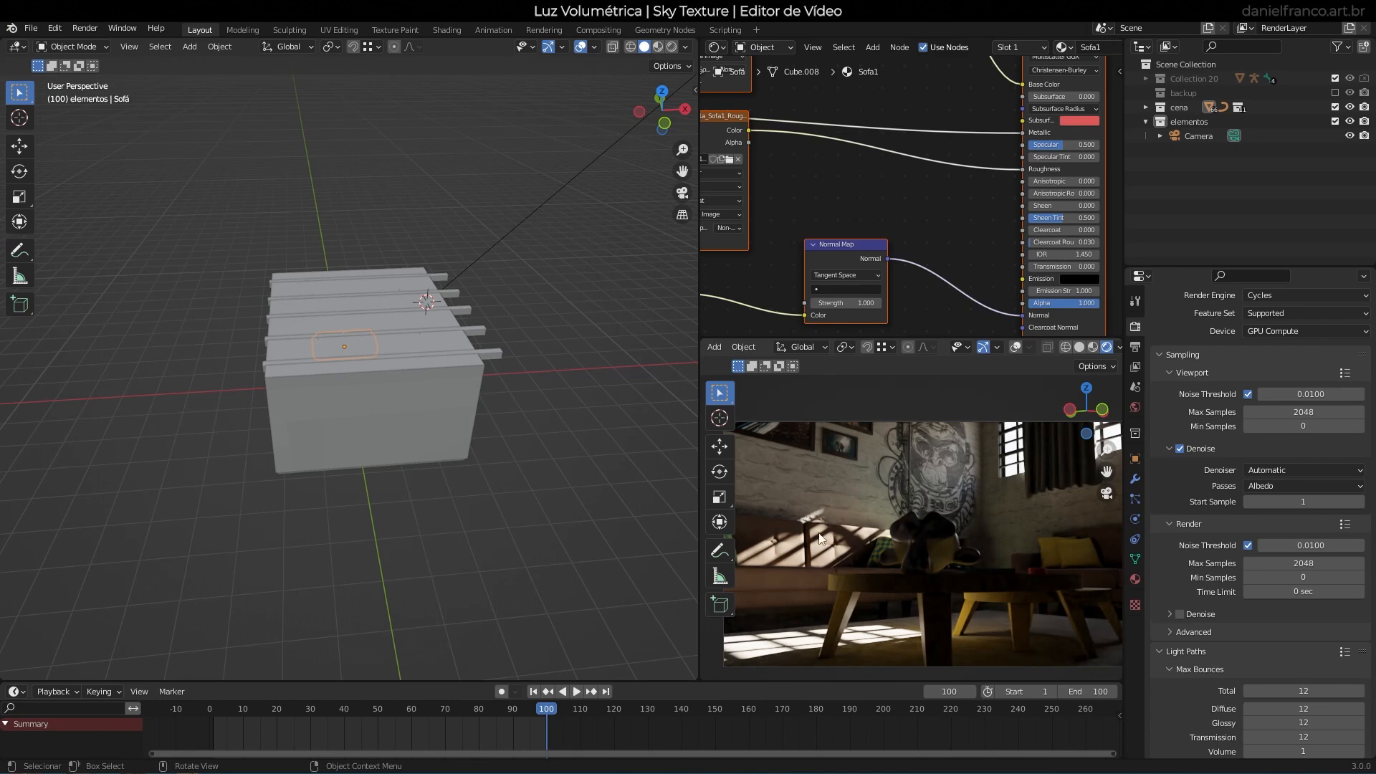
pyautogui.moveTo(490, 462); pyautogui.dragTo(324, 412, button='middle')
pyautogui.scroll(5, 432, 429)
pyautogui.click(325, 412)
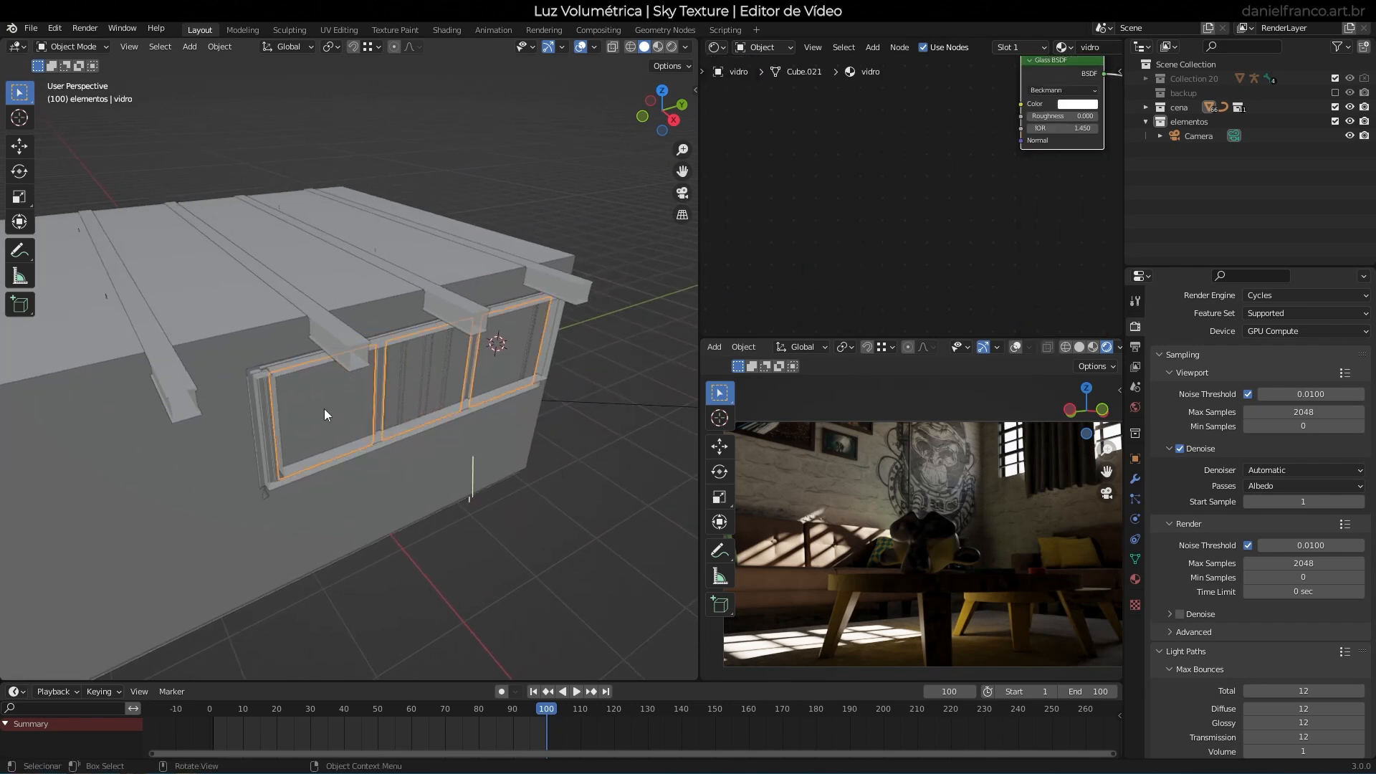
pyautogui.press('Home')
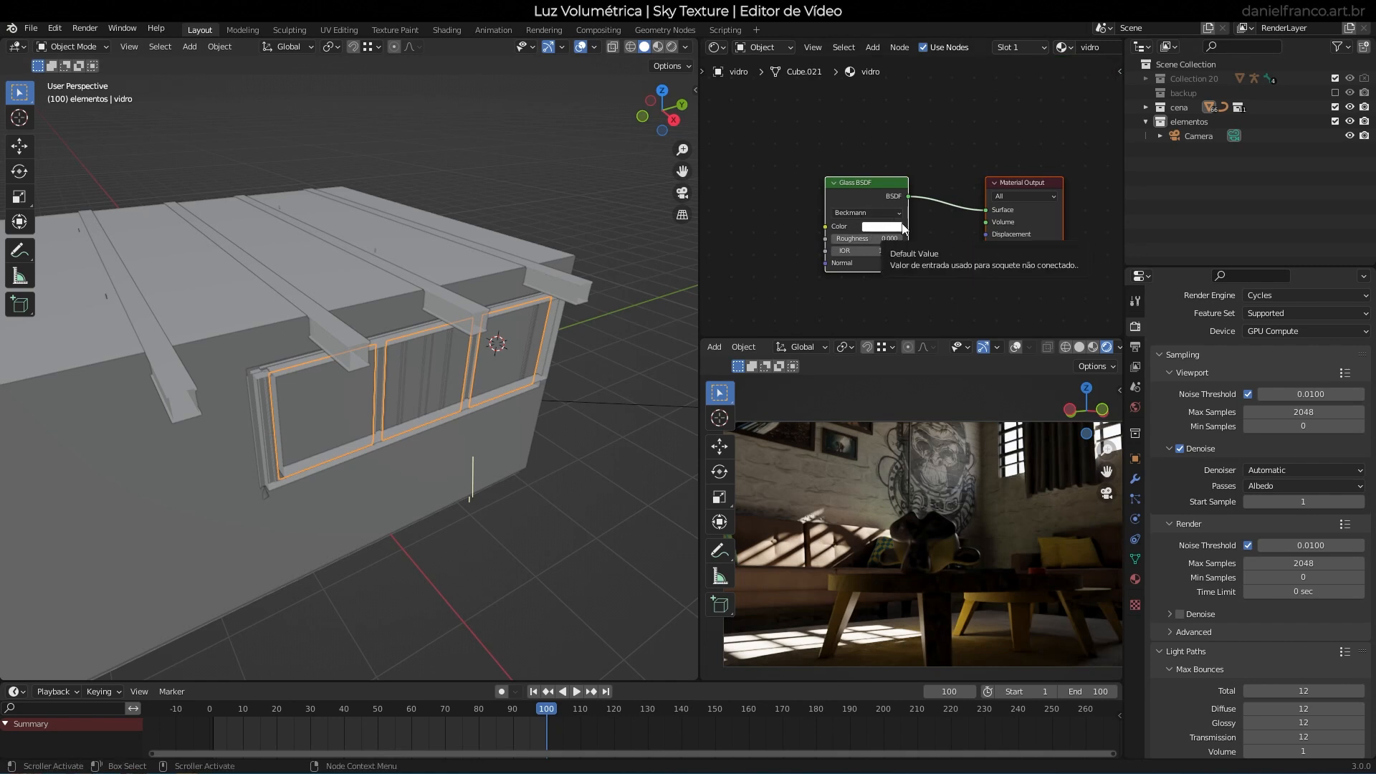
# Disable Glossy ray visibility for the window glass object.
pyautogui.click(1135, 460)
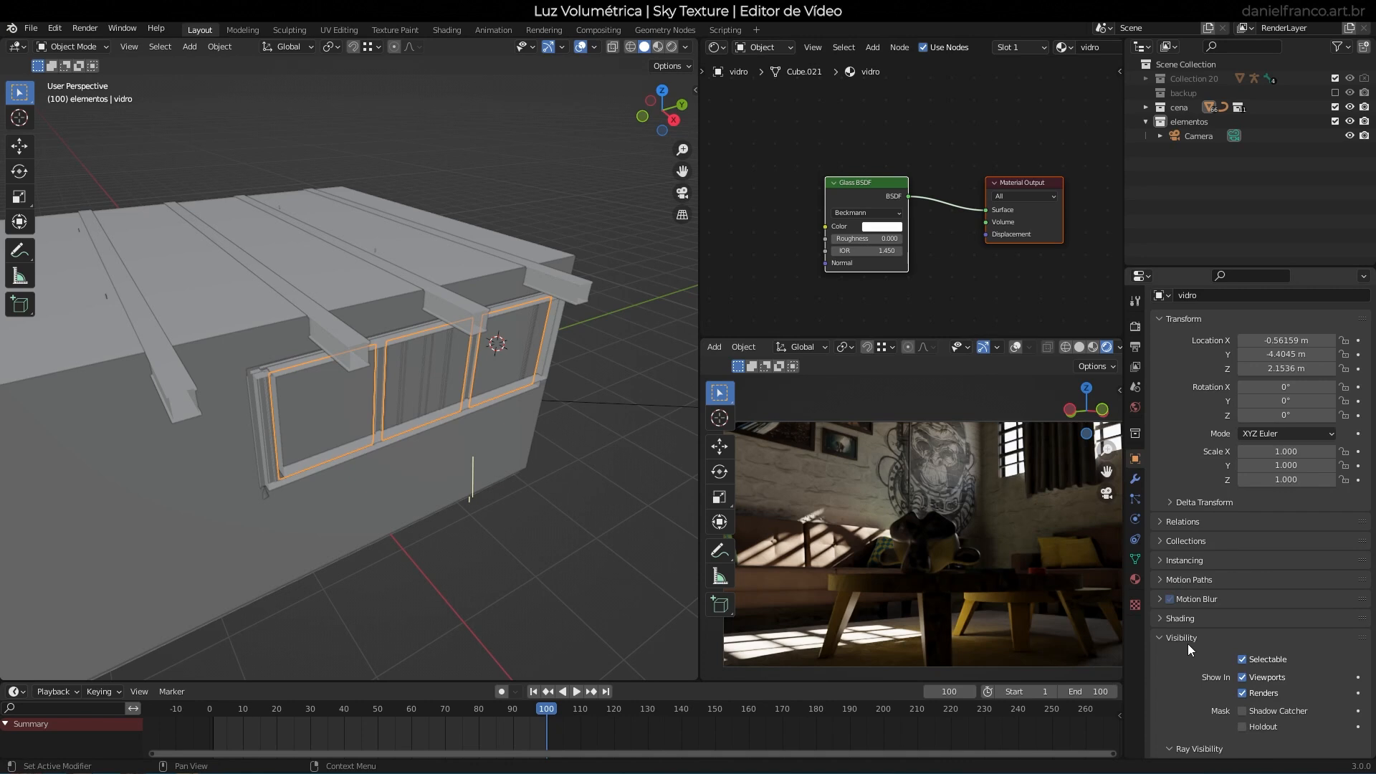
pyautogui.scroll(-5, 1184, 646)
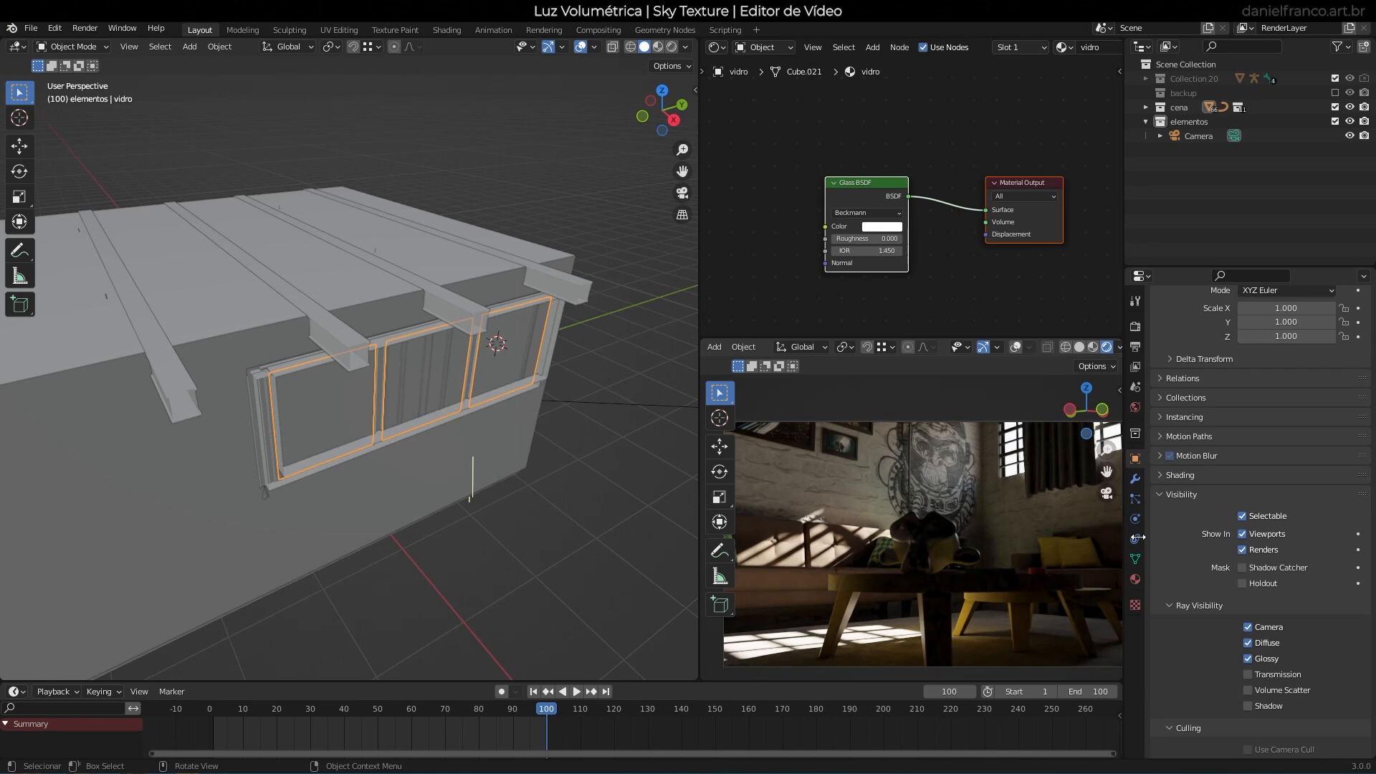
pyautogui.click(1271, 660)
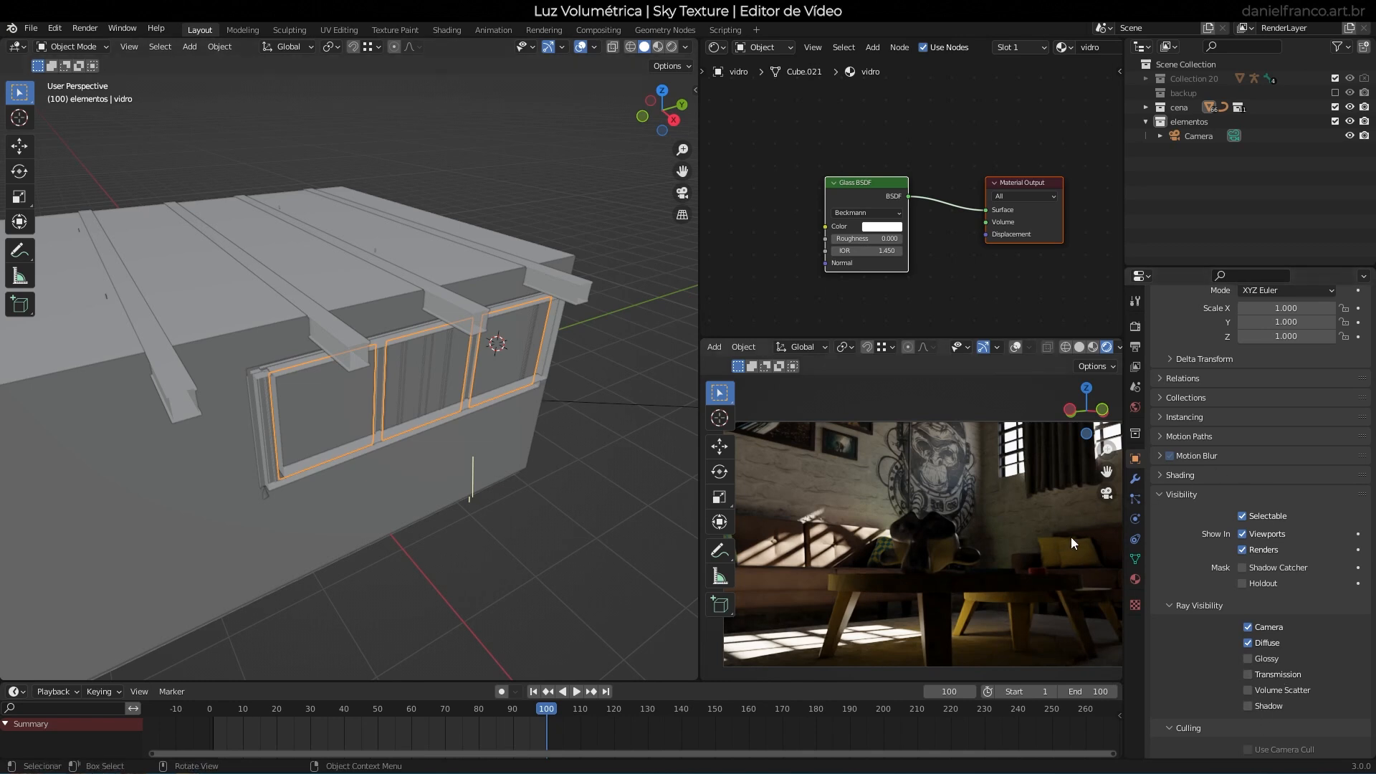
# Select the camera inside the living room and try a 10 mm focal length.
pyautogui.scroll(1, 285, 458)
pyautogui.moveTo(286, 459); pyautogui.dragTo(405, 433, button='middle')
pyautogui.scroll(-1, 405, 433)
pyautogui.scroll(2, 432, 427)
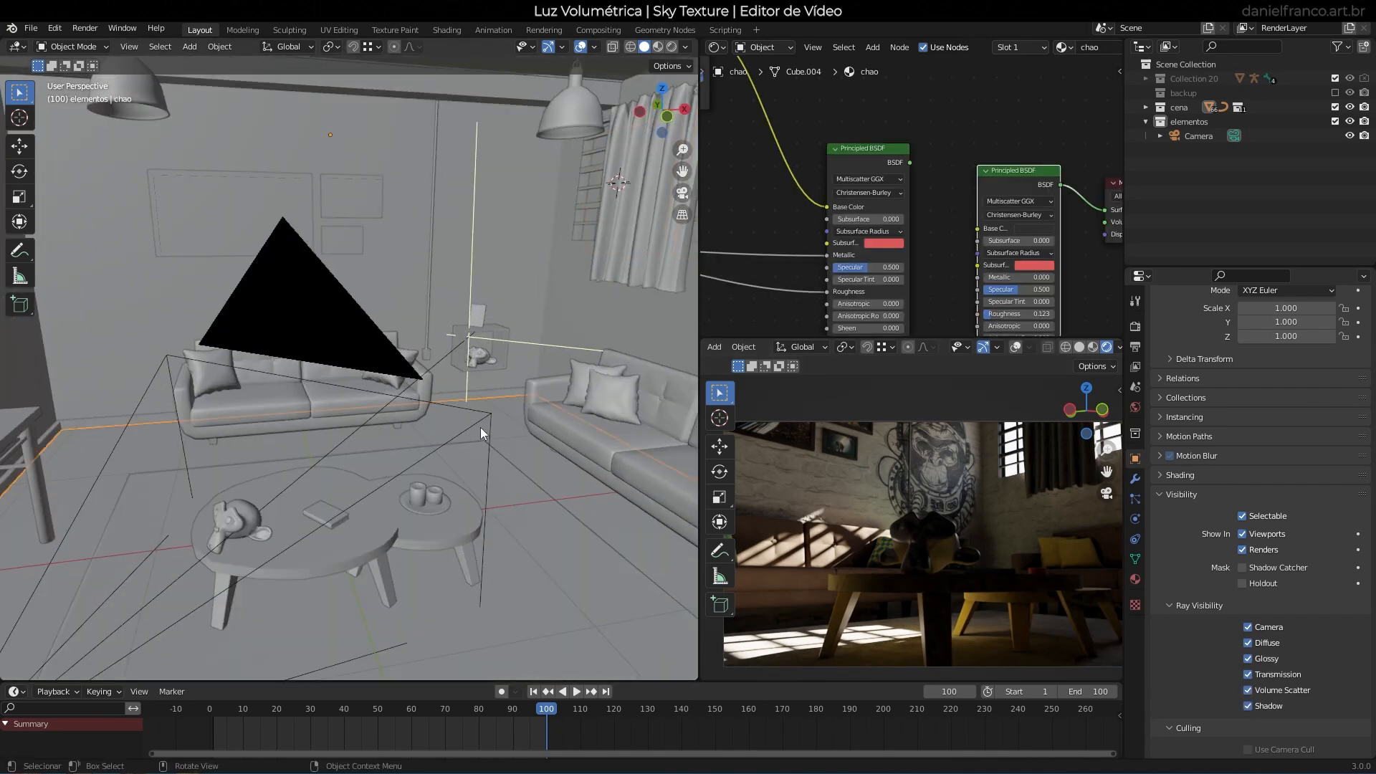
pyautogui.click(480, 428)
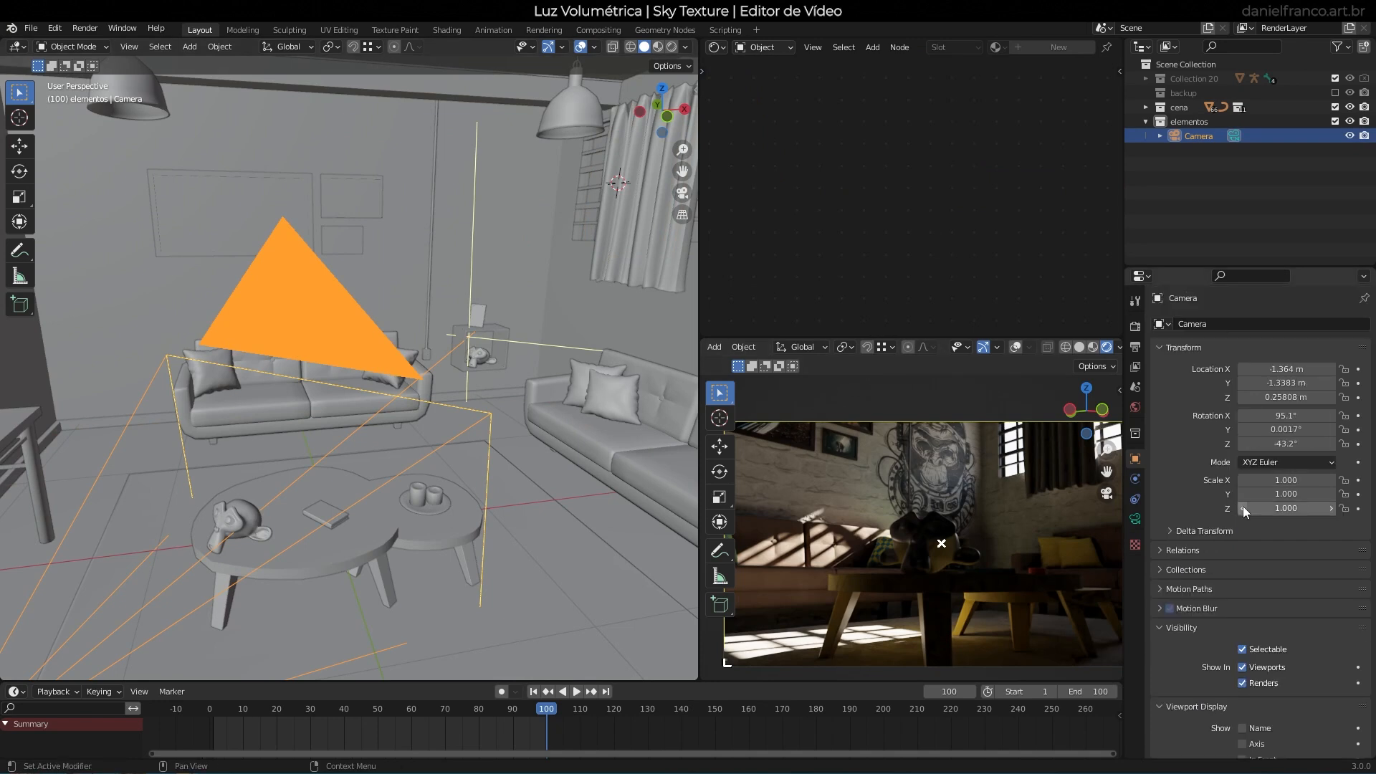
pyautogui.click(1135, 518)
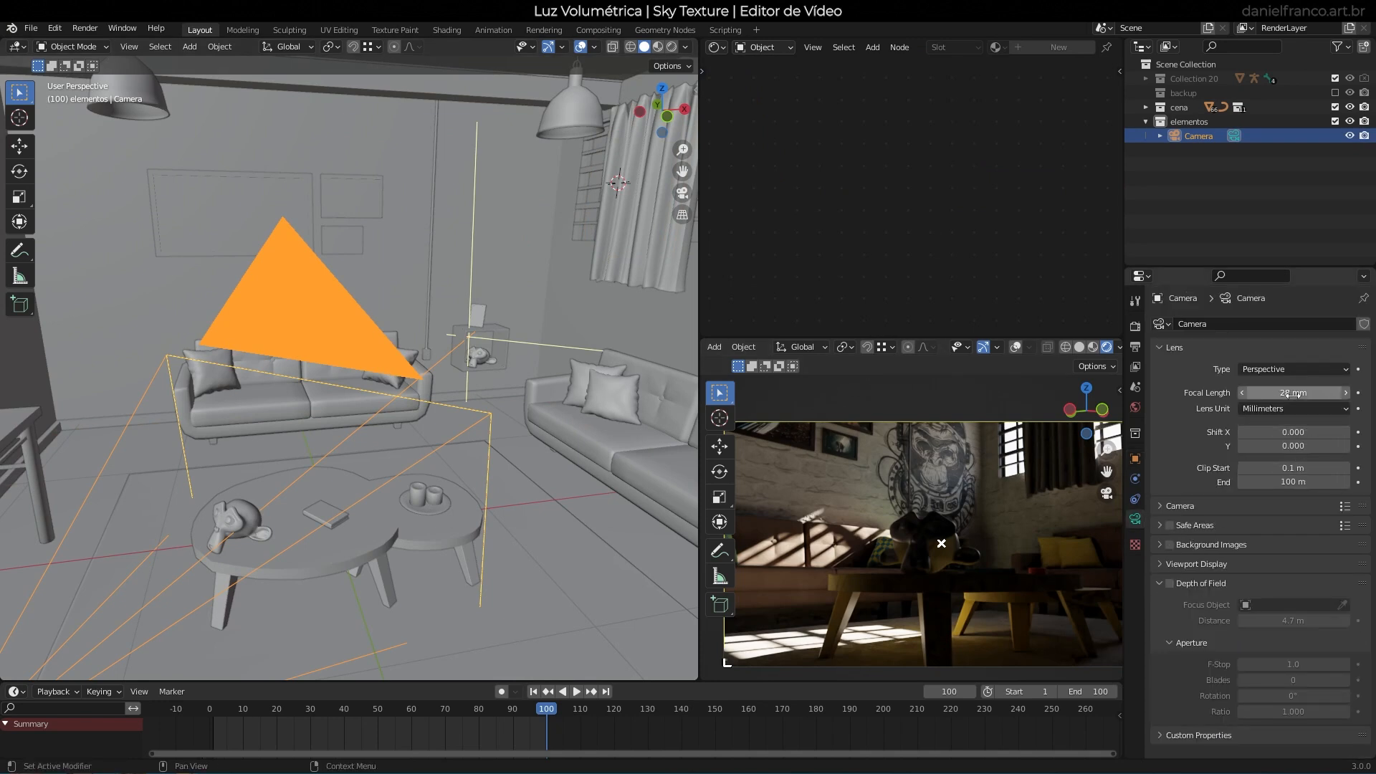
pyautogui.moveTo(1292, 394); pyautogui.dragTo(1293, 393)
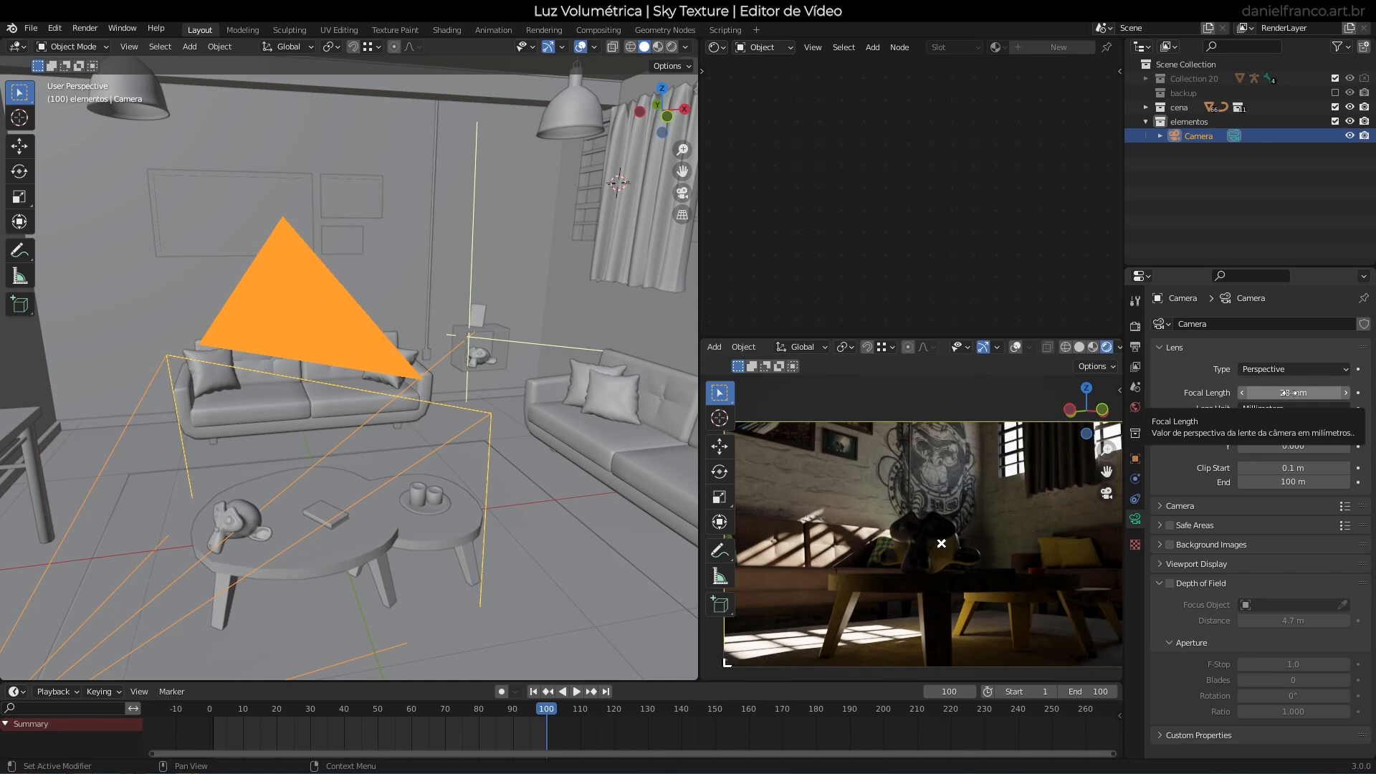
pyautogui.doubleClick(1292, 393)
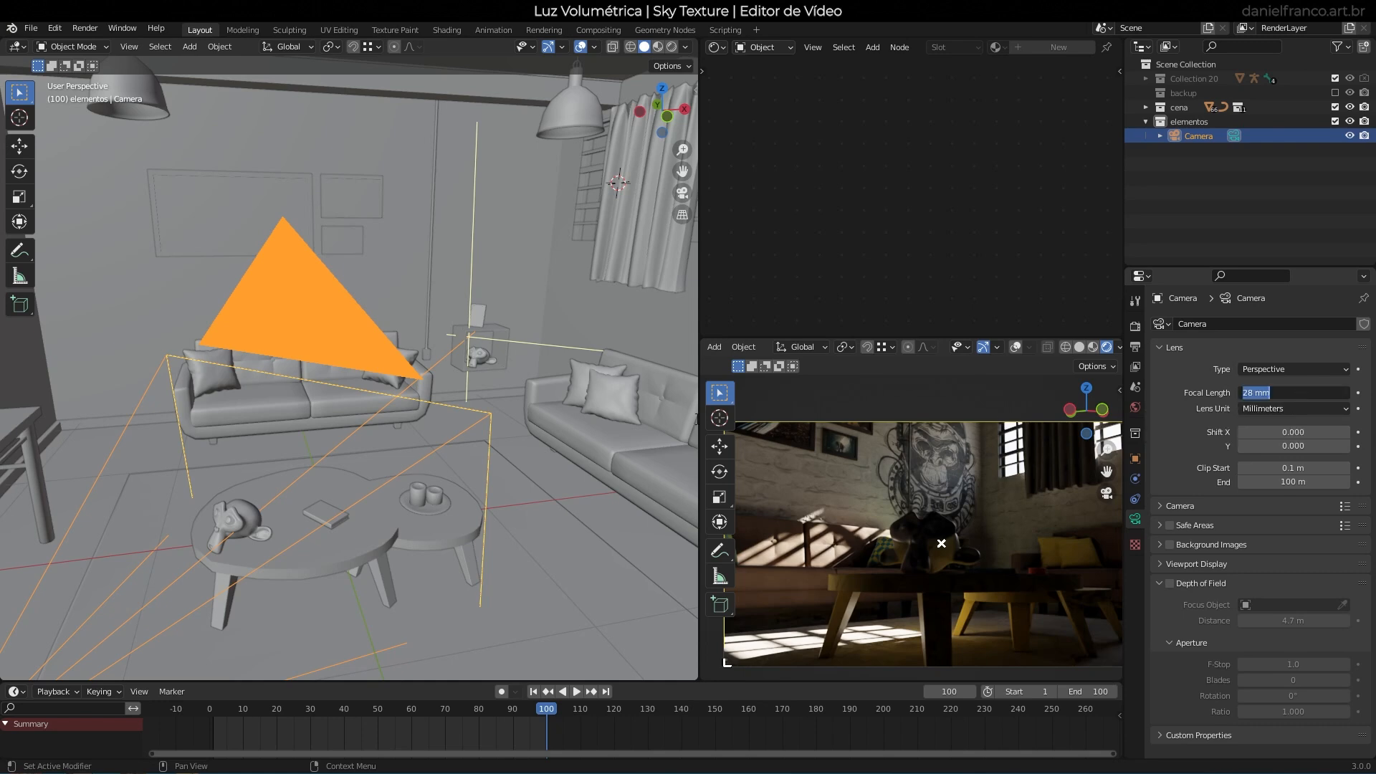
pyautogui.write('10')
pyautogui.press('Return')
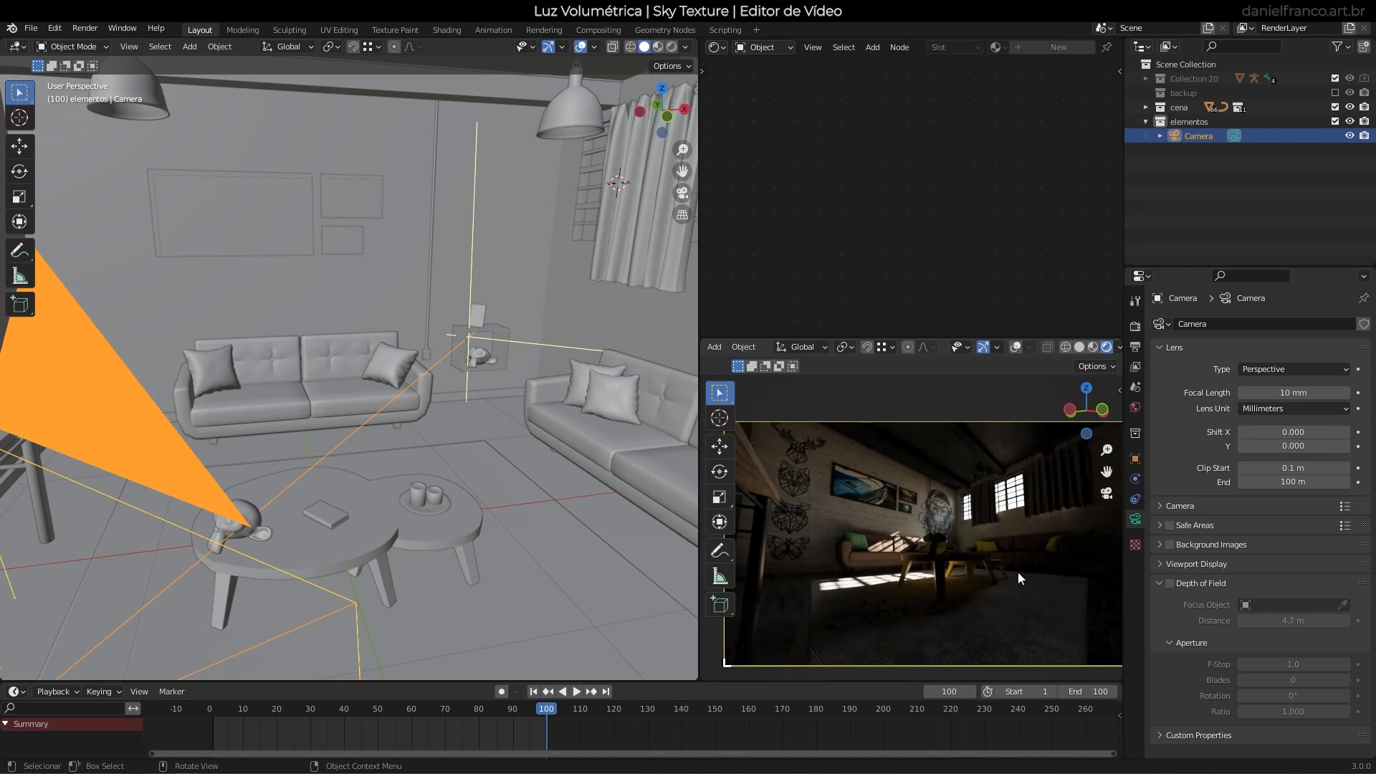
# Try reframing the wide-angle shot by walking the camera around the coffee table, varying its height, distance and sideways position.
pyautogui.hotkey('shift', '`')
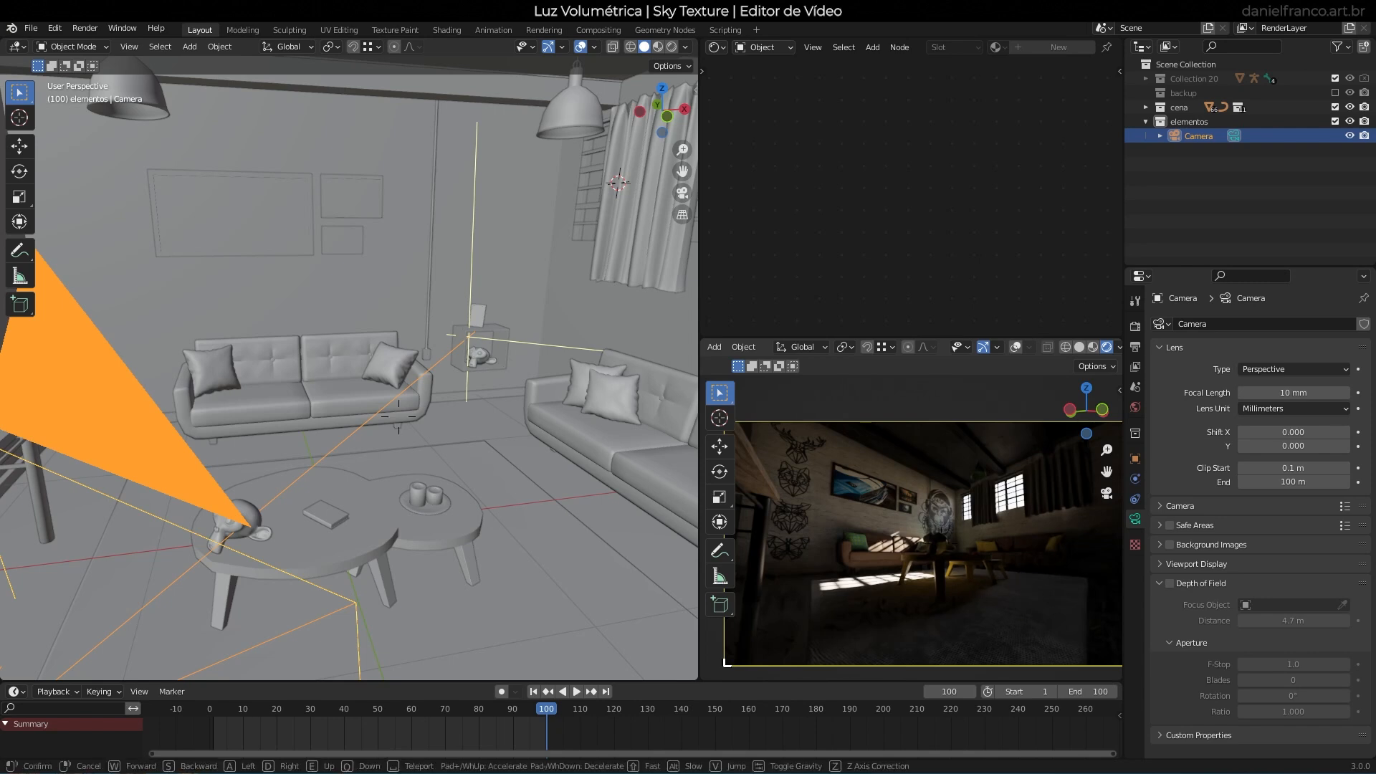
pyautogui.press('w')
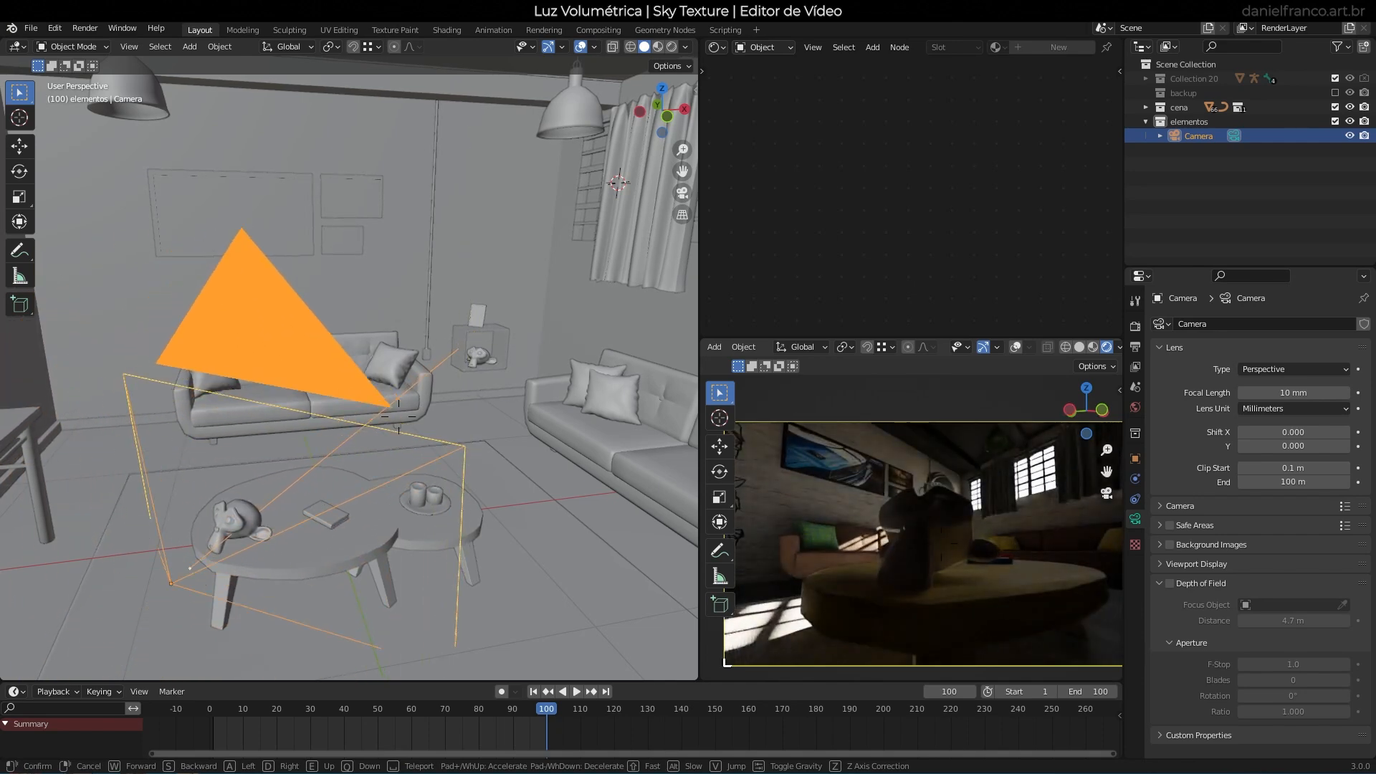
pyautogui.press('s')
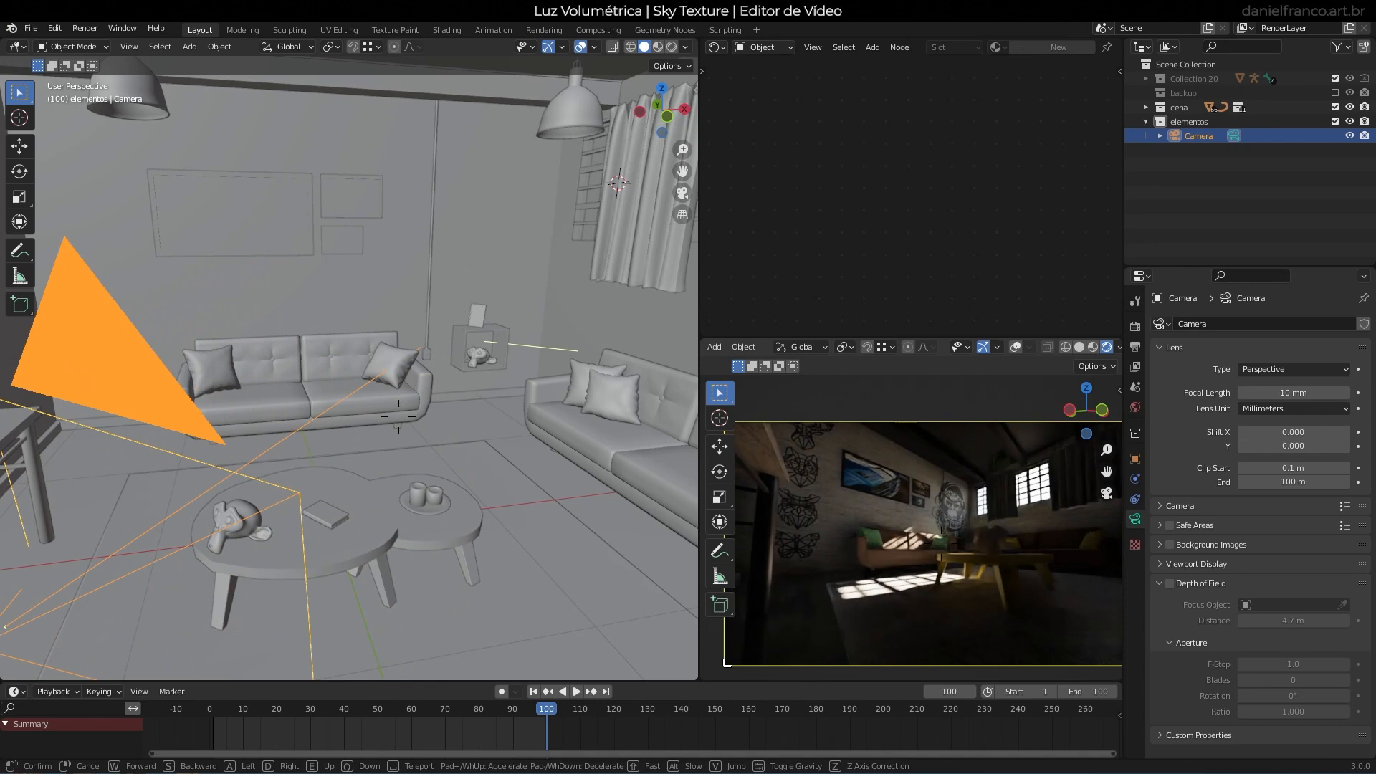
pyautogui.press('d')
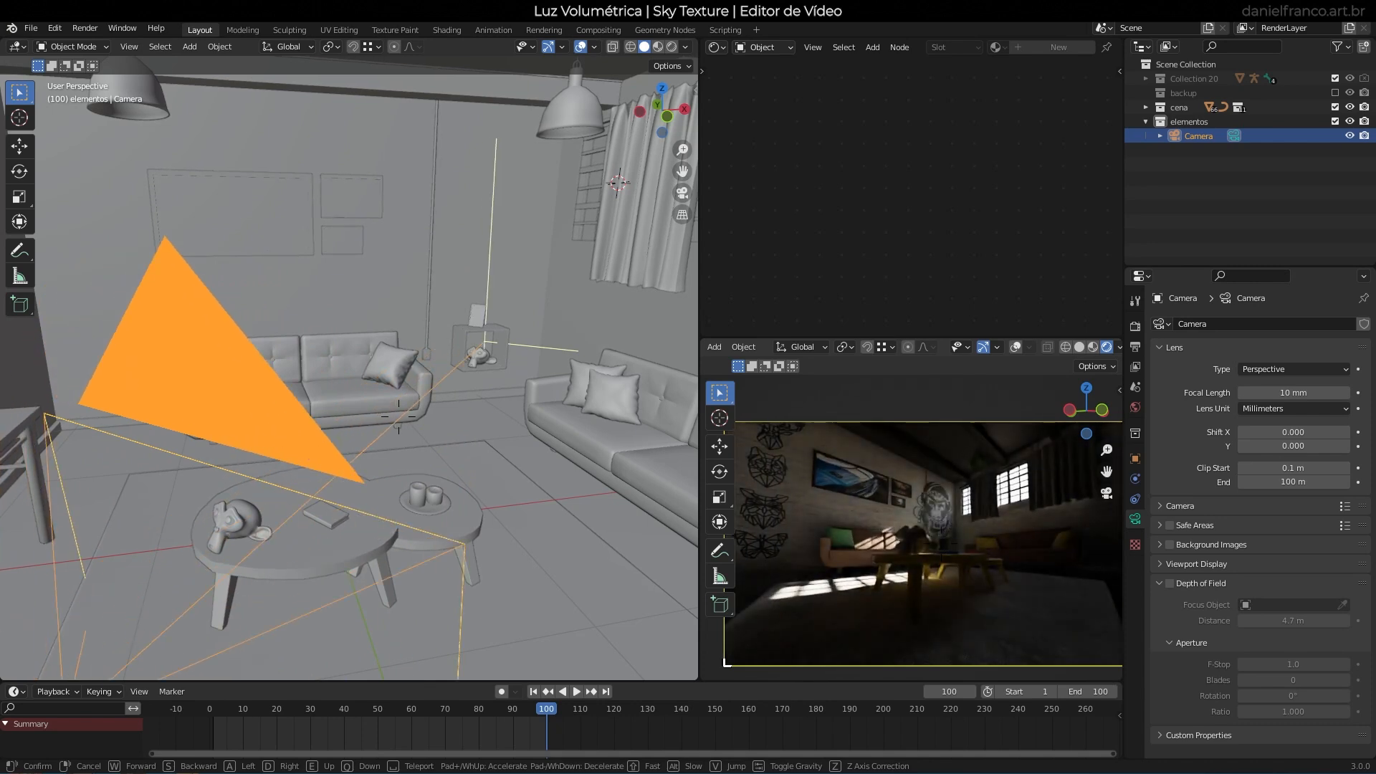
pyautogui.press('q')
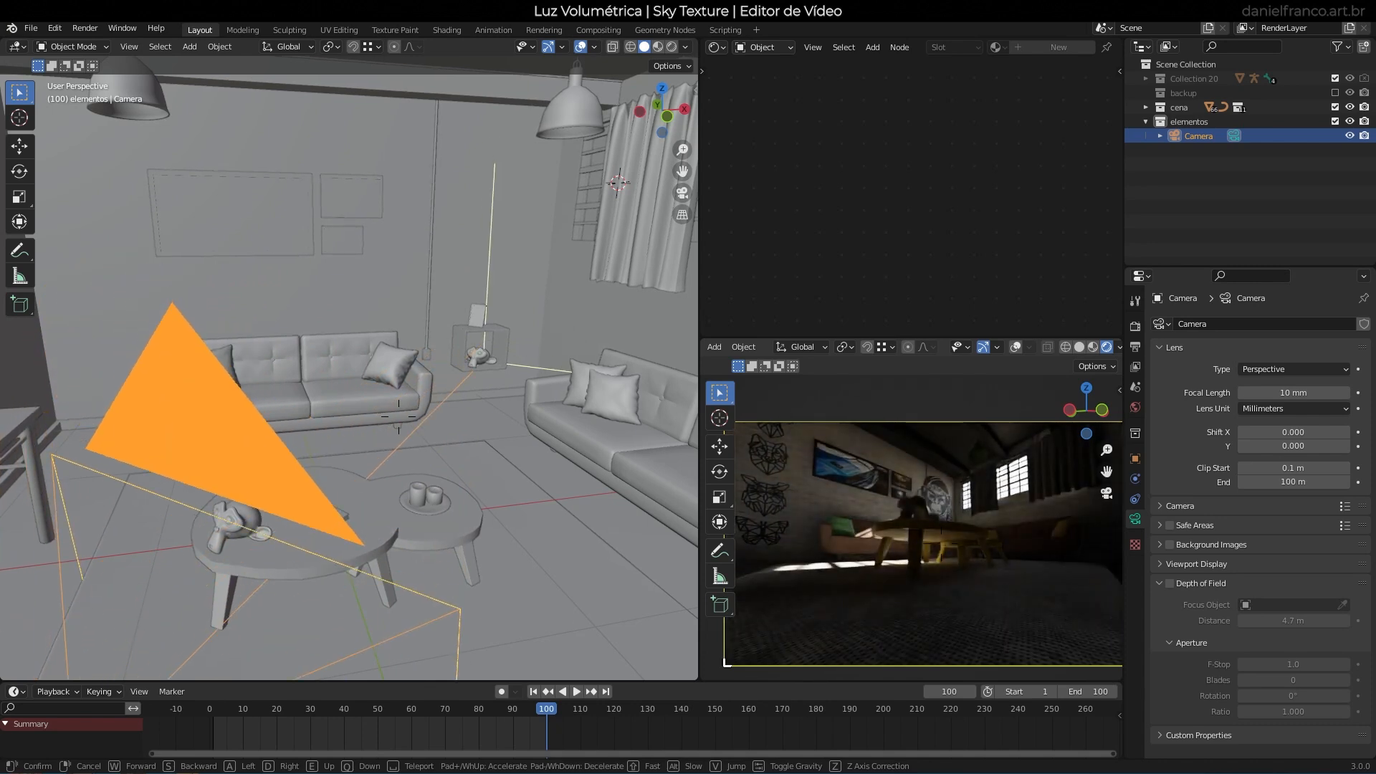
pyautogui.press('e')
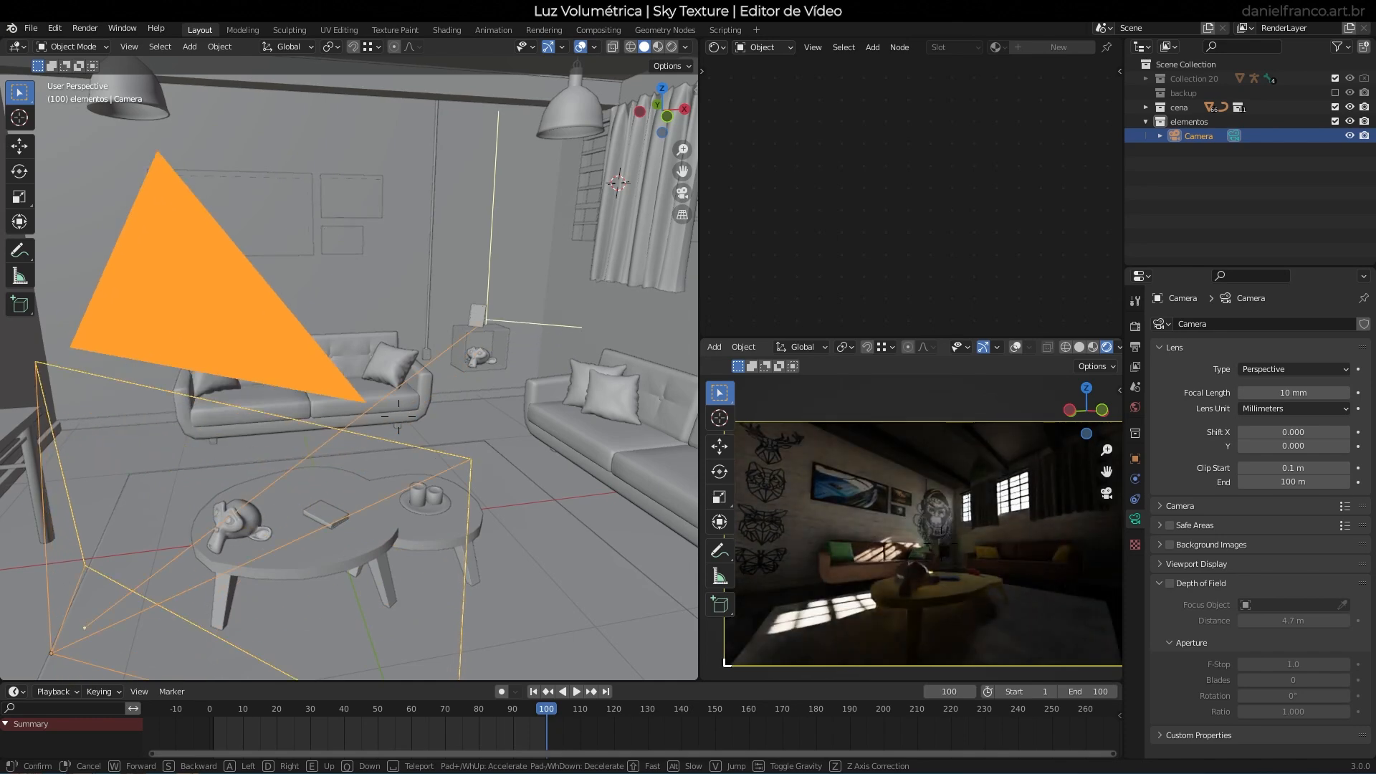
pyautogui.press('w')
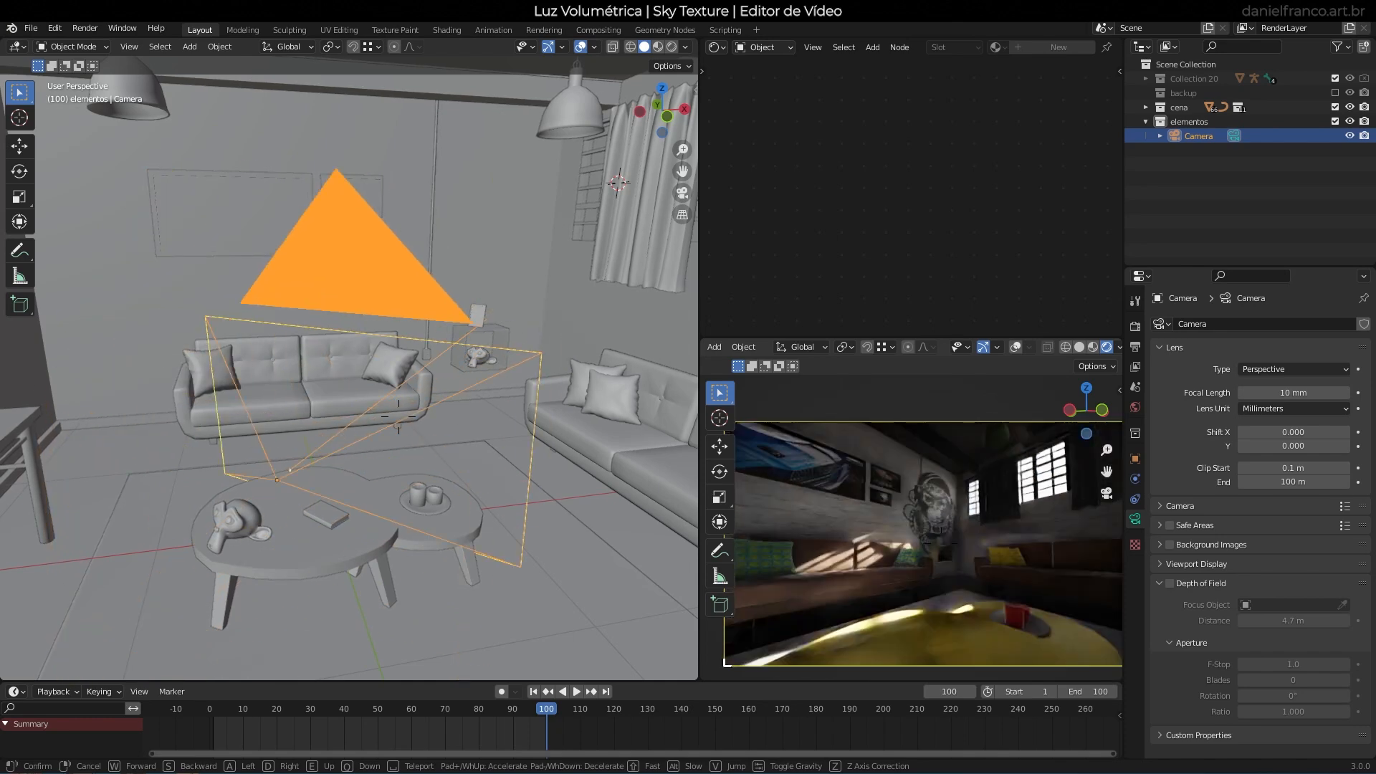
pyautogui.press('a')
pyautogui.press('d')
pyautogui.press('s')
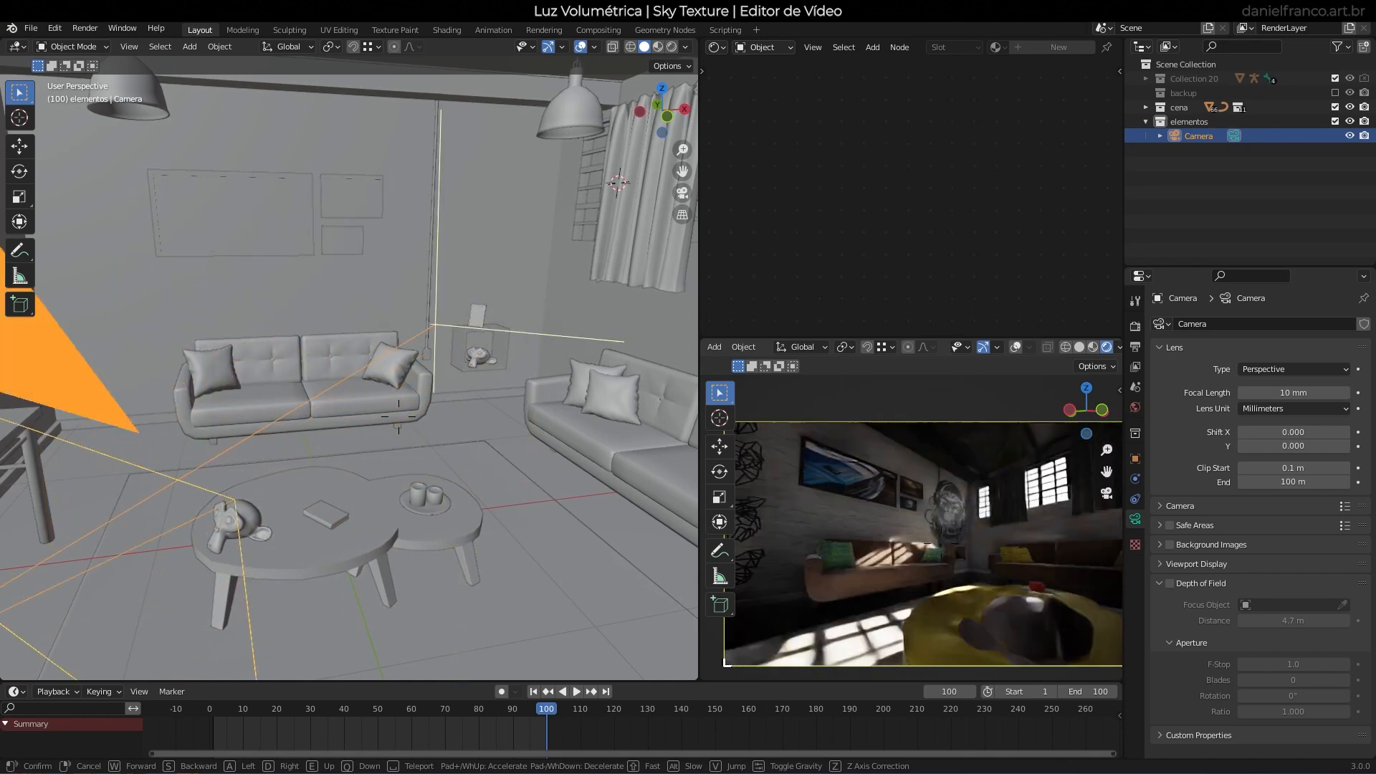
pyautogui.press('w')
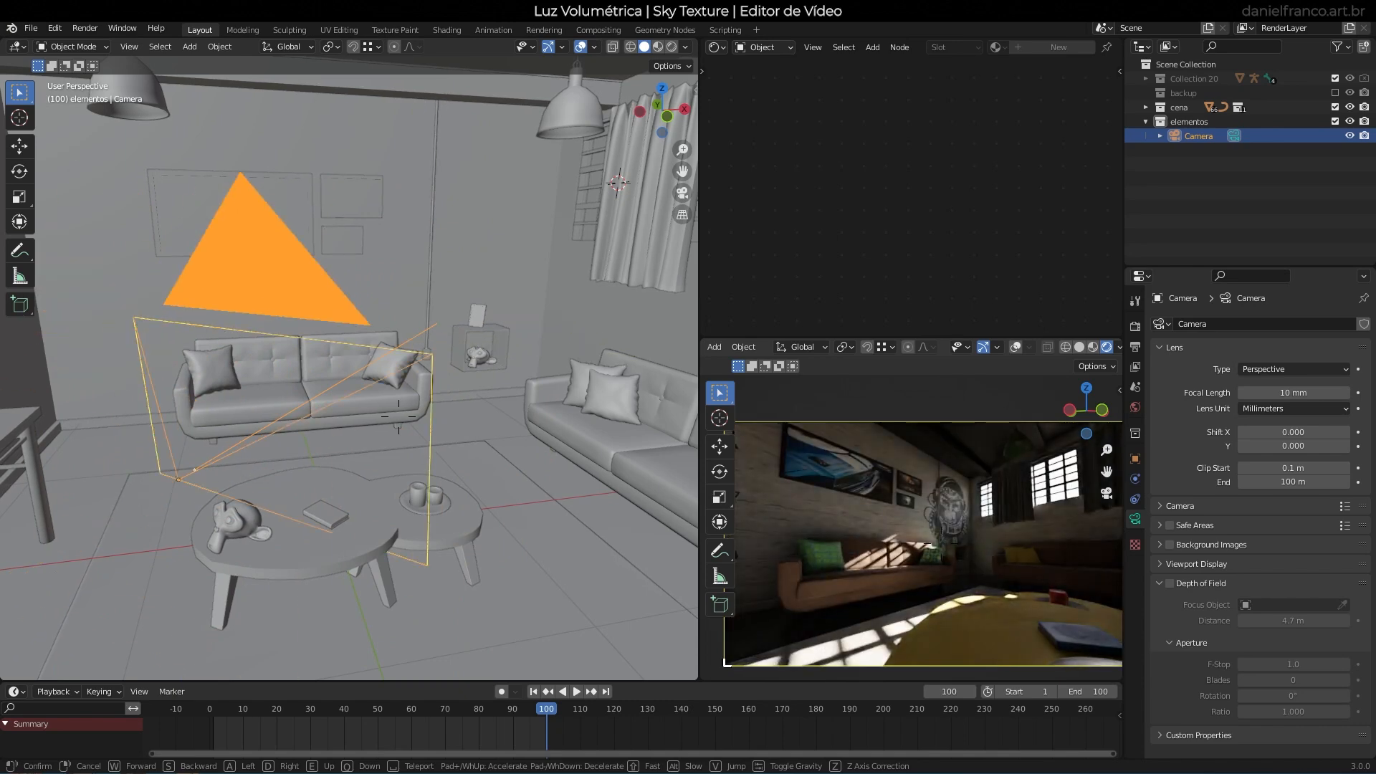
pyautogui.press('s')
pyautogui.click(910, 518)
# Stop walk navigation and undo the camera repositioning and the 10 mm focal length.
pyautogui.hotkey('shift', '`')
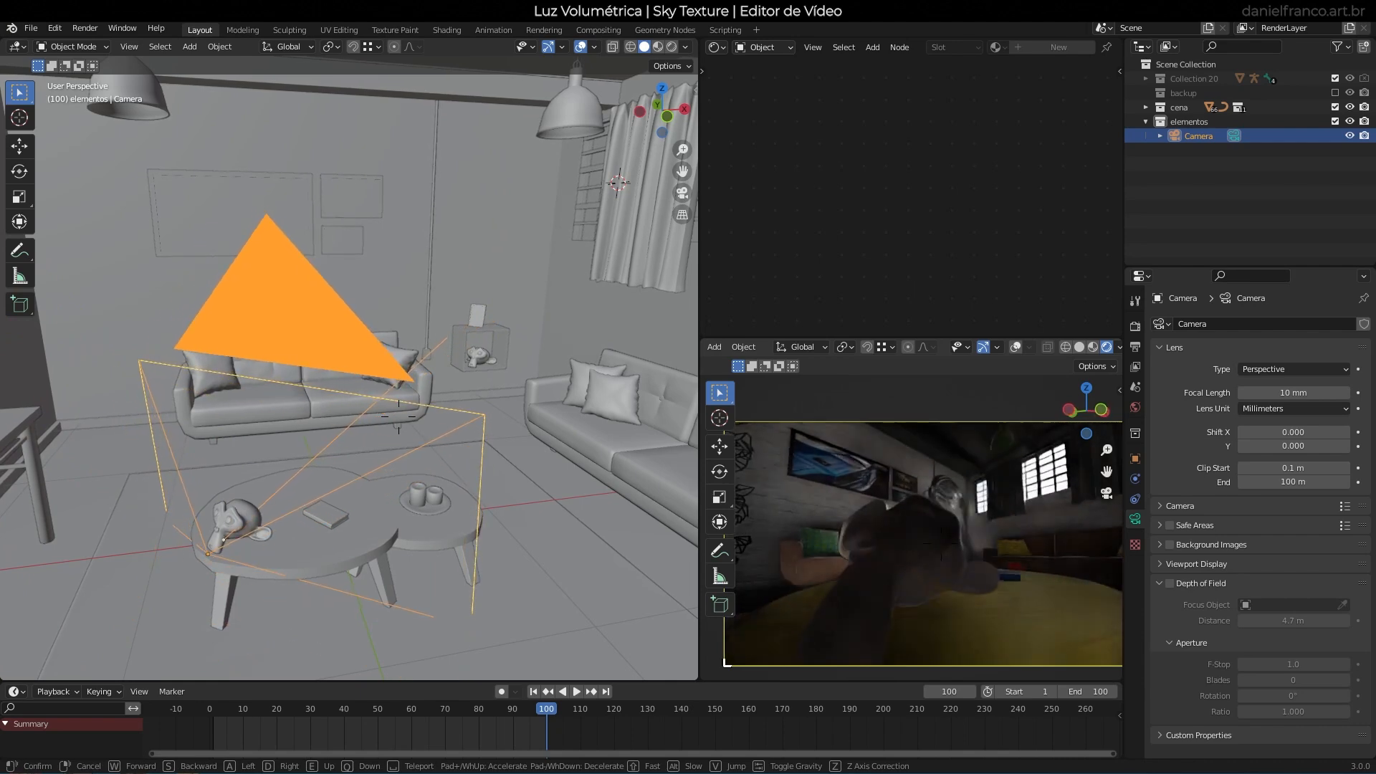
pyautogui.click(909, 518)
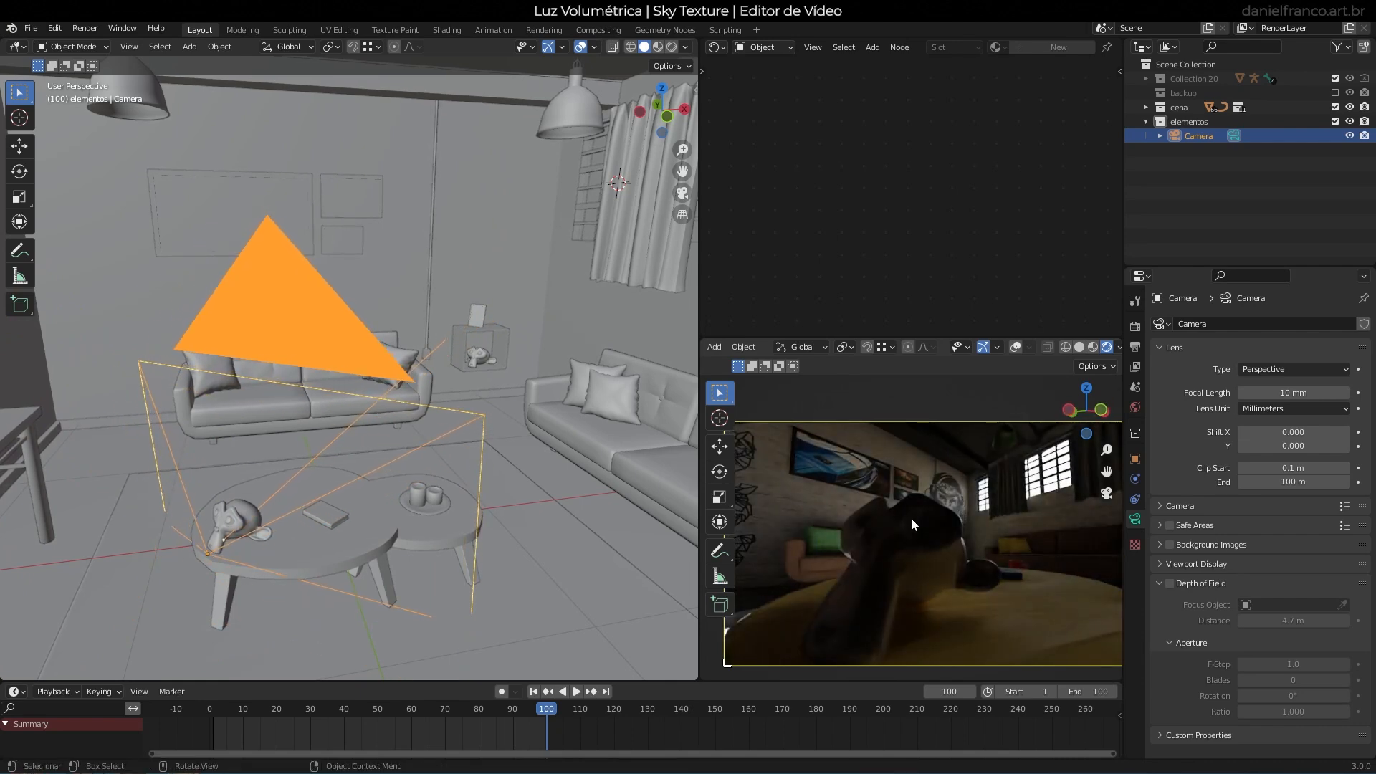
pyautogui.hotkey('ctrl', 'z')
pyautogui.hotkey('ctrl', 'z')
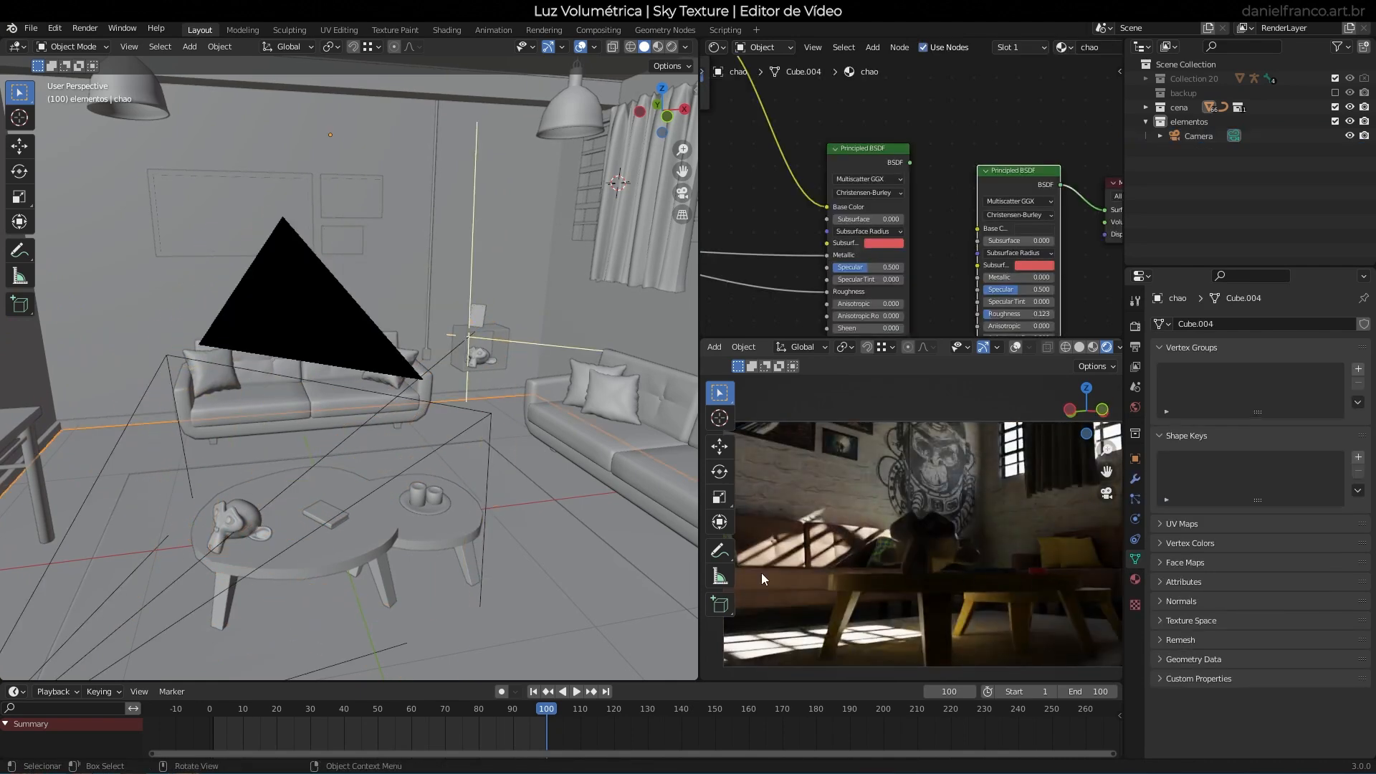
# Try moving the camera forward to the monkey head on the coffee table, then undo recent changes.
pyautogui.hotkey('shift', '`')
pyautogui.press('w')
pyautogui.click(355, 501)
pyautogui.hotkey('ctrl', 'z')
pyautogui.hotkey('ctrl', 'z')
pyautogui.hotkey('ctrl', 'z')
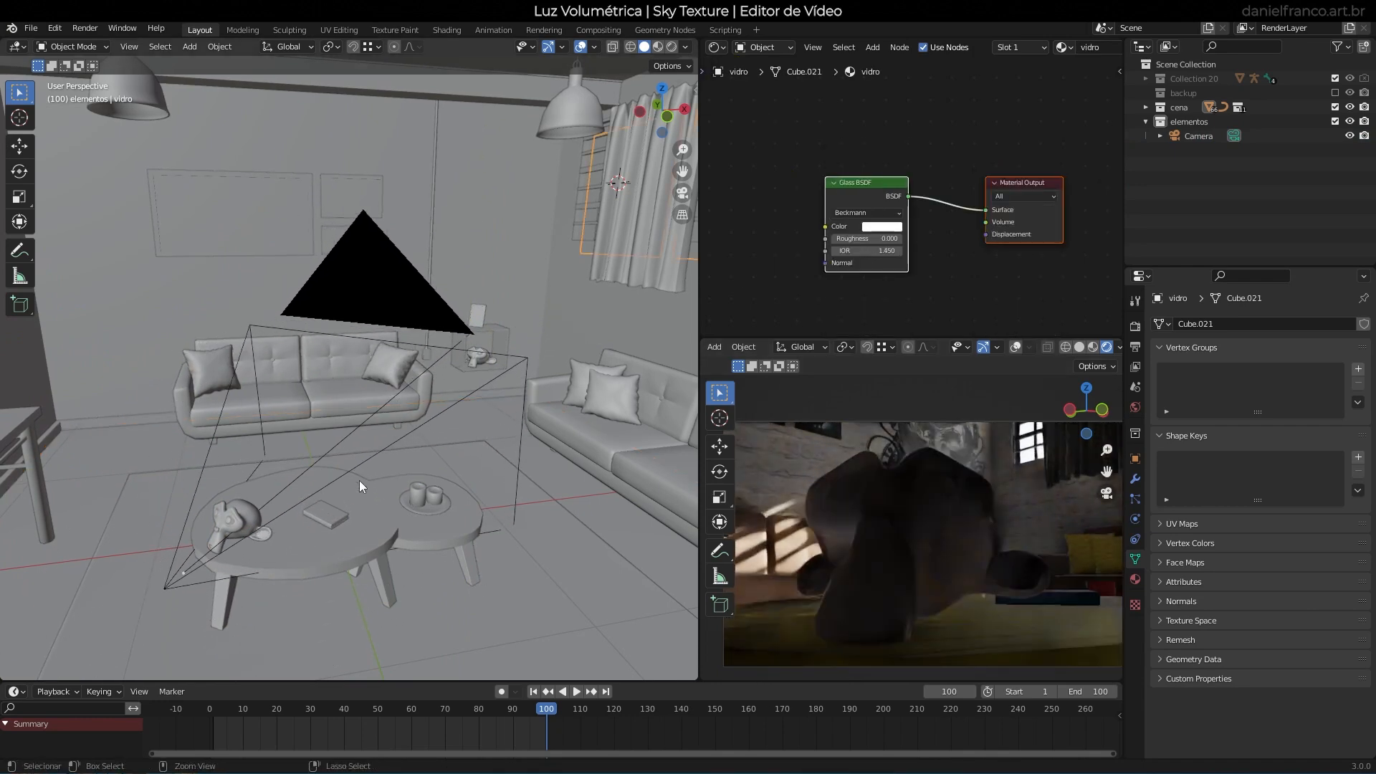
# Look through the camera in the solid viewport, fit its whole frame in the rendered viewport, and undo the close-up camera move.
pyautogui.click(411, 431)
pyautogui.press('KP_0')
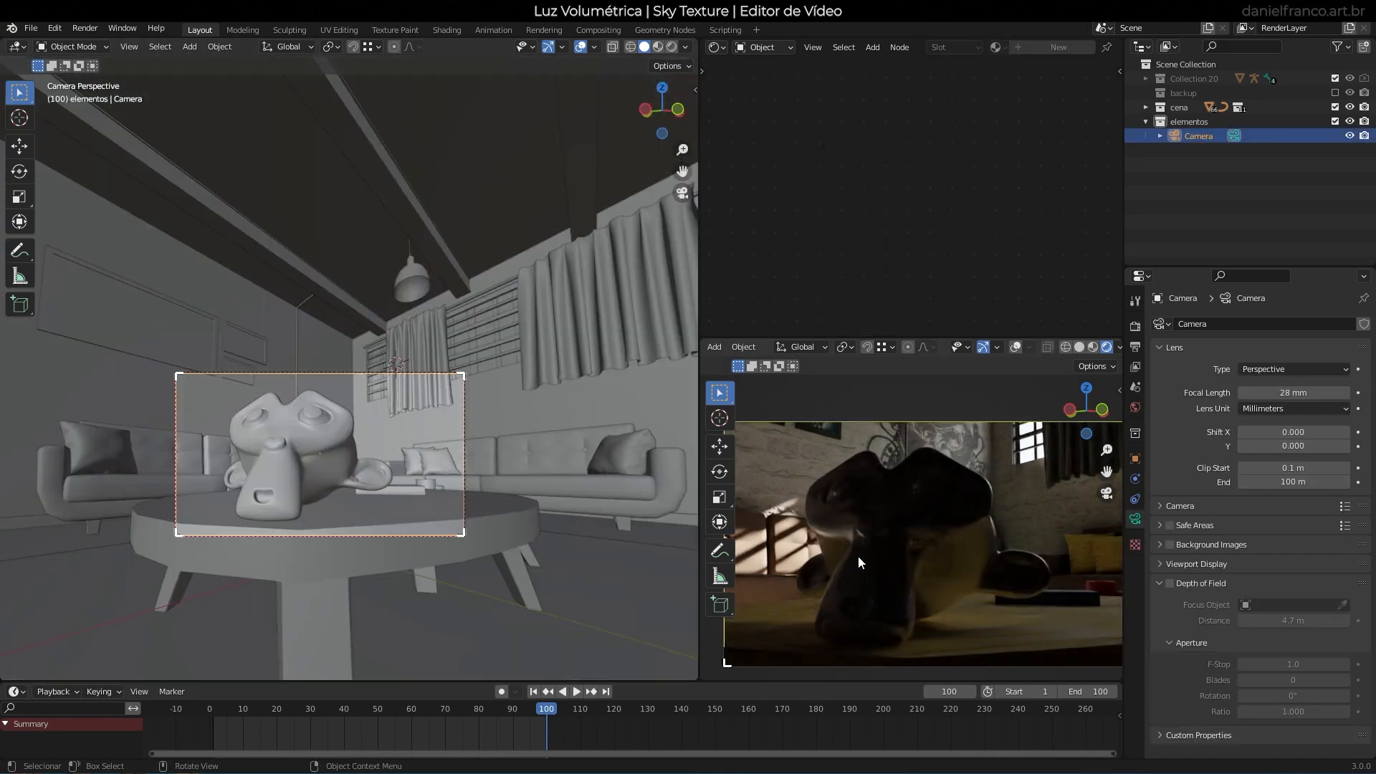
pyautogui.scroll(-4, 994, 577)
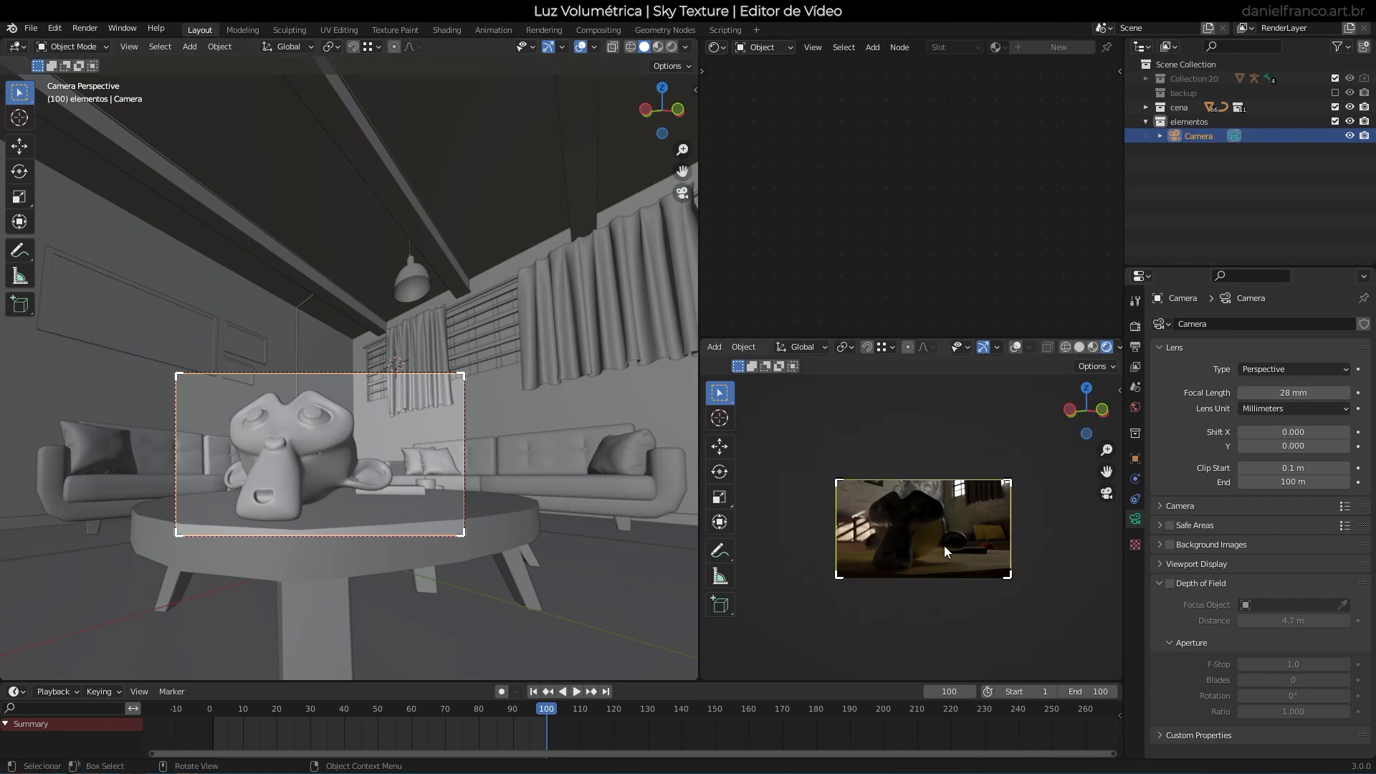
pyautogui.hotkey('ctrl', 'z')
pyautogui.hotkey('ctrl', 'z')
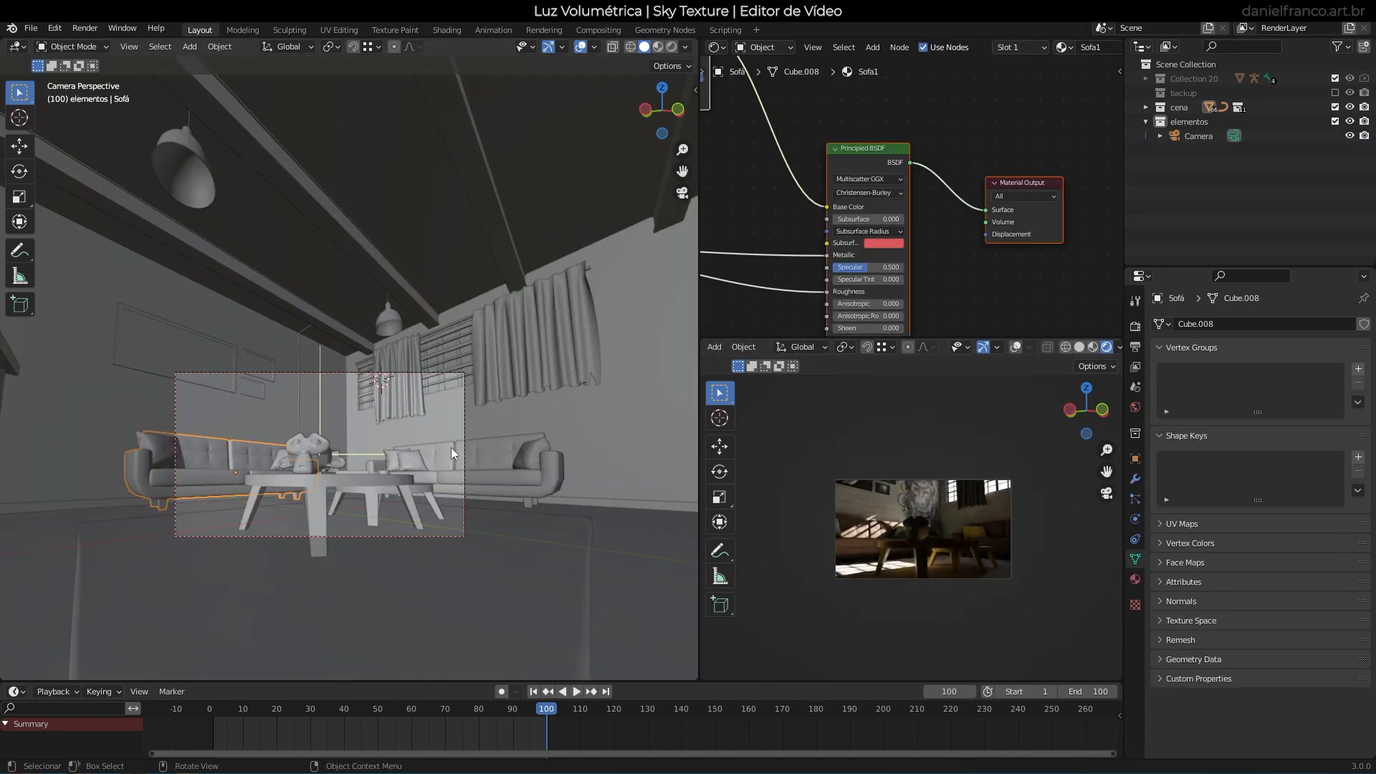
# Select the camera and try a 120 mm focal length.
pyautogui.click(463, 407)
pyautogui.click(1297, 394)
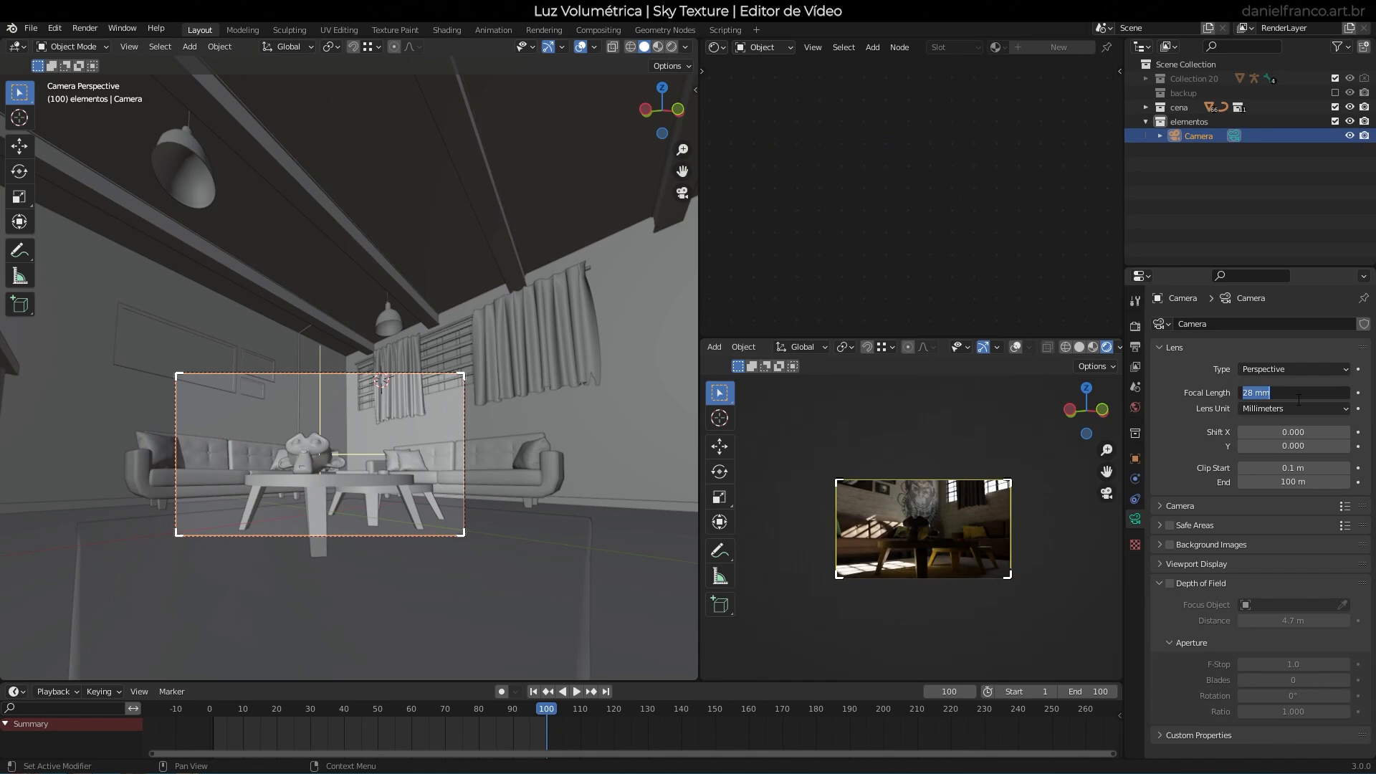
pyautogui.write('120')
pyautogui.press('Return')
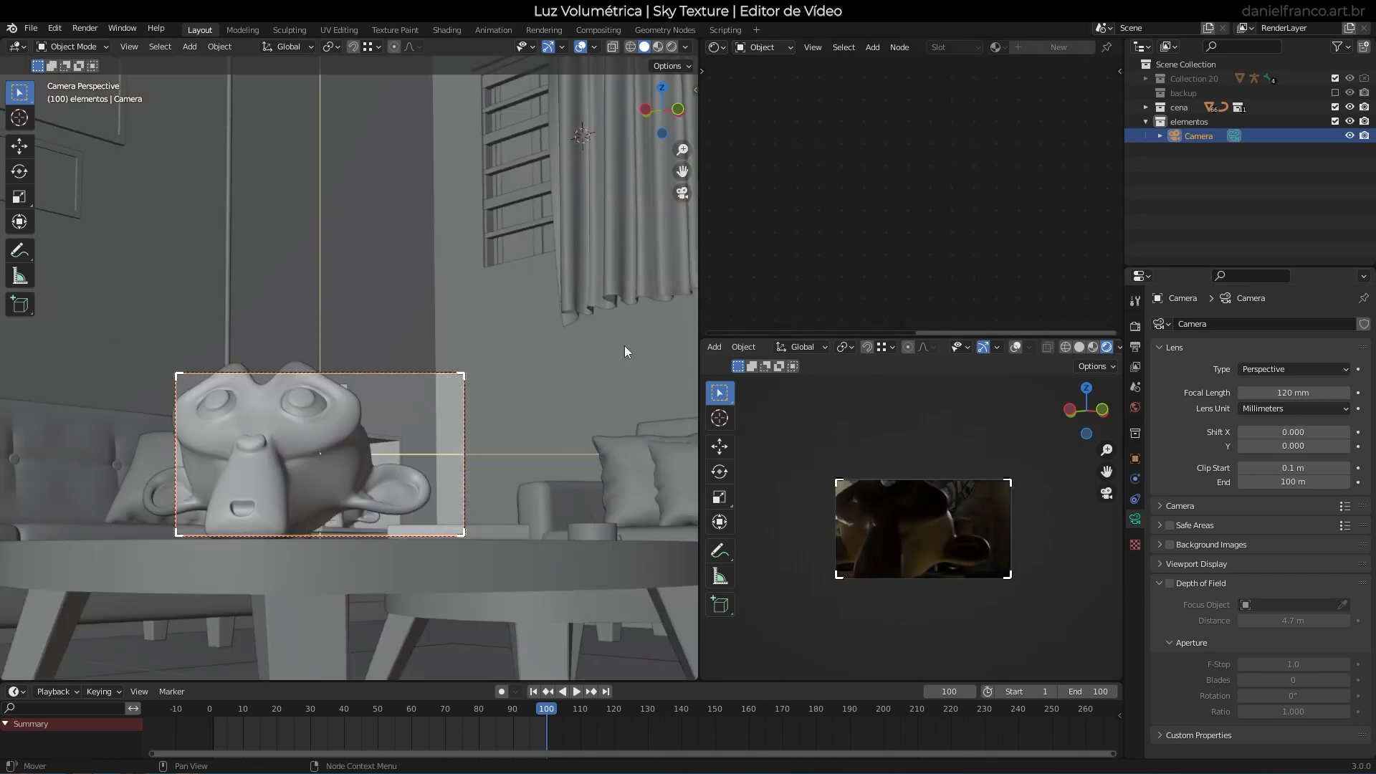
# Try walking the camera back and sideways to frame the monkey head against the sofa with the 120 mm lens.
pyautogui.hotkey('shift', '`')
pyautogui.press('s')
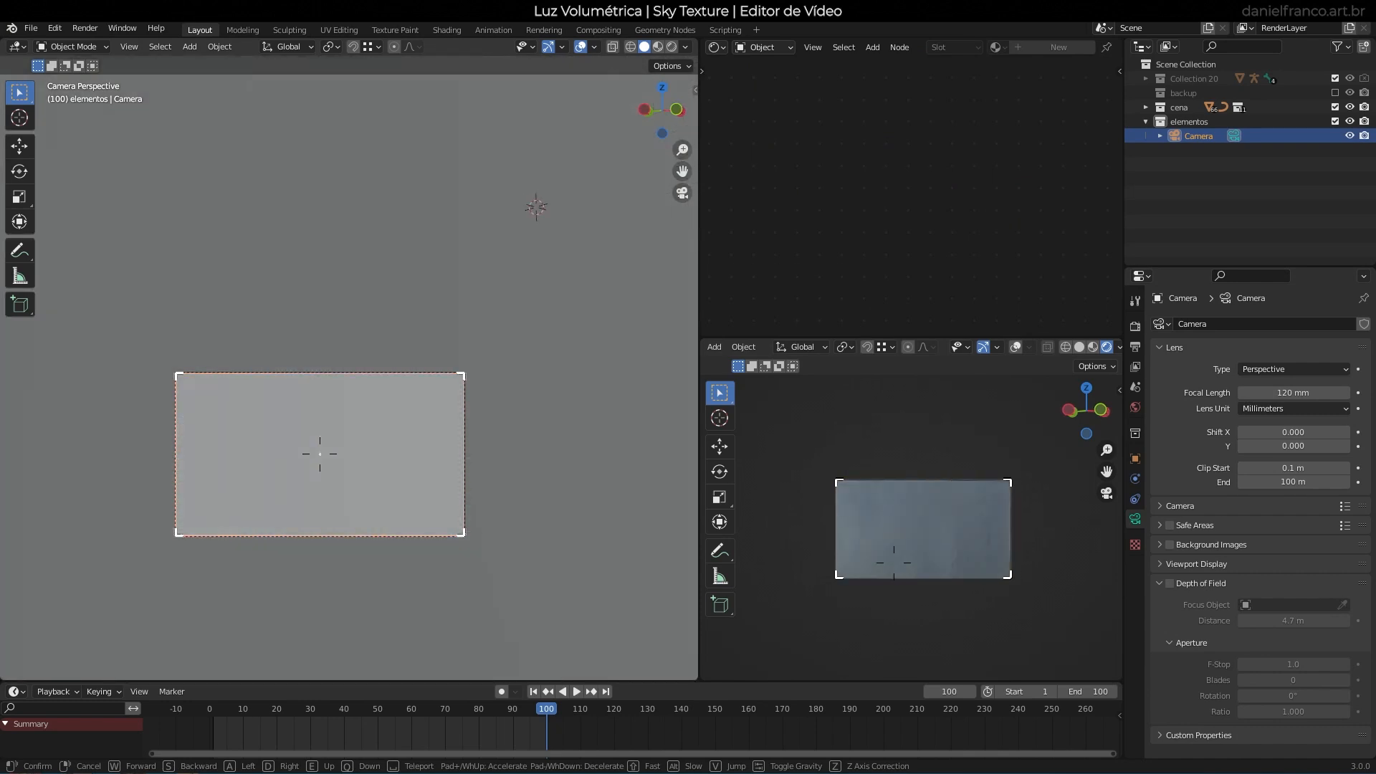
pyautogui.press('w')
pyautogui.press('d')
pyautogui.click(331, 380)
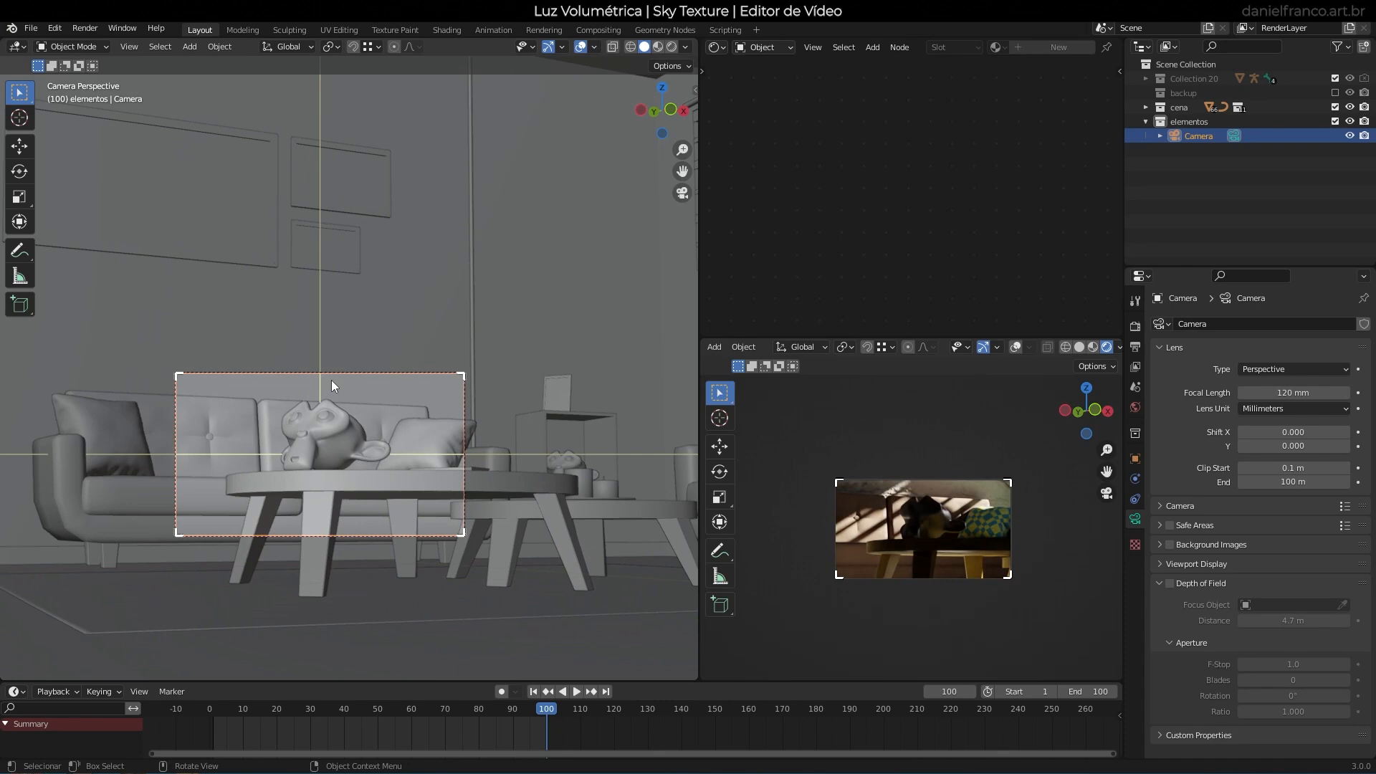
# Undo the 120 mm focal length and the camera move, and reselect the camera.
pyautogui.hotkey('ctrl', 'z')
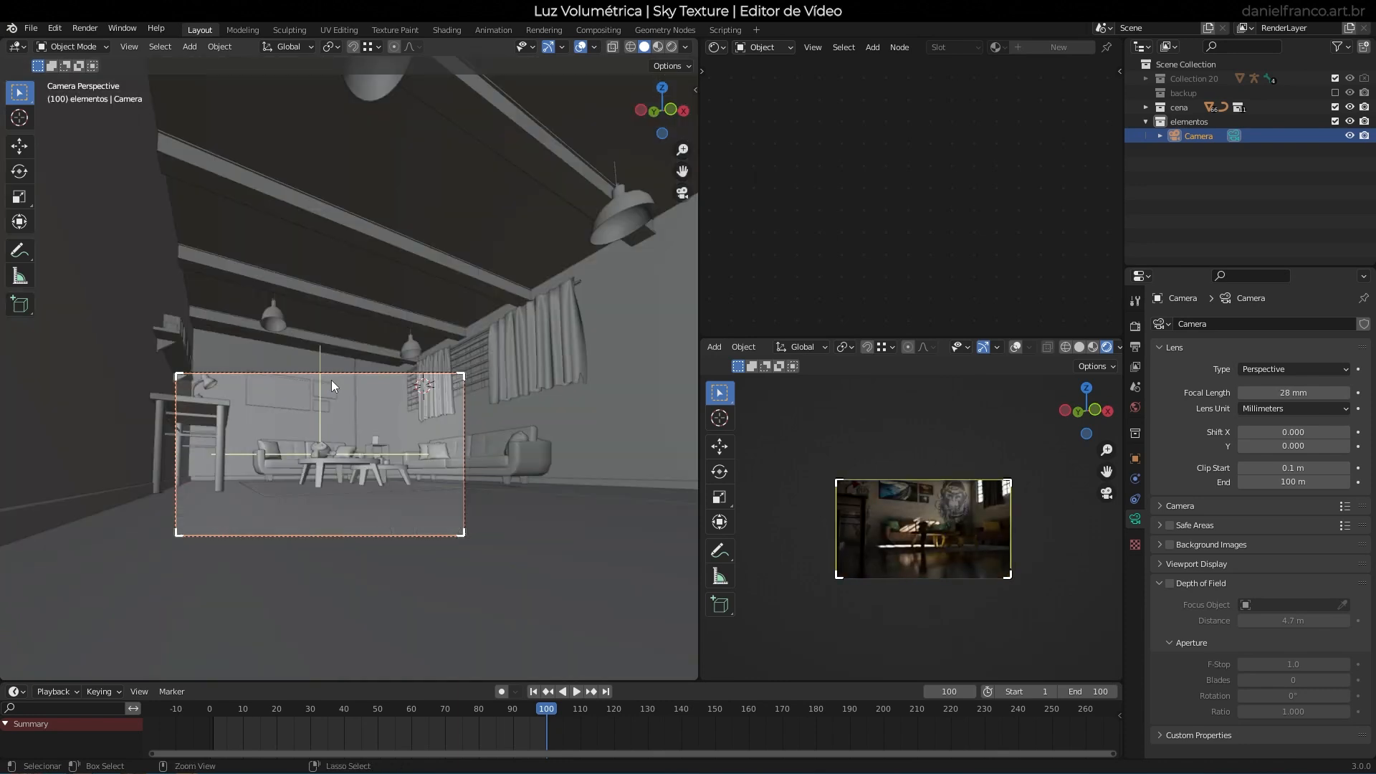
pyautogui.hotkey('ctrl', 'z')
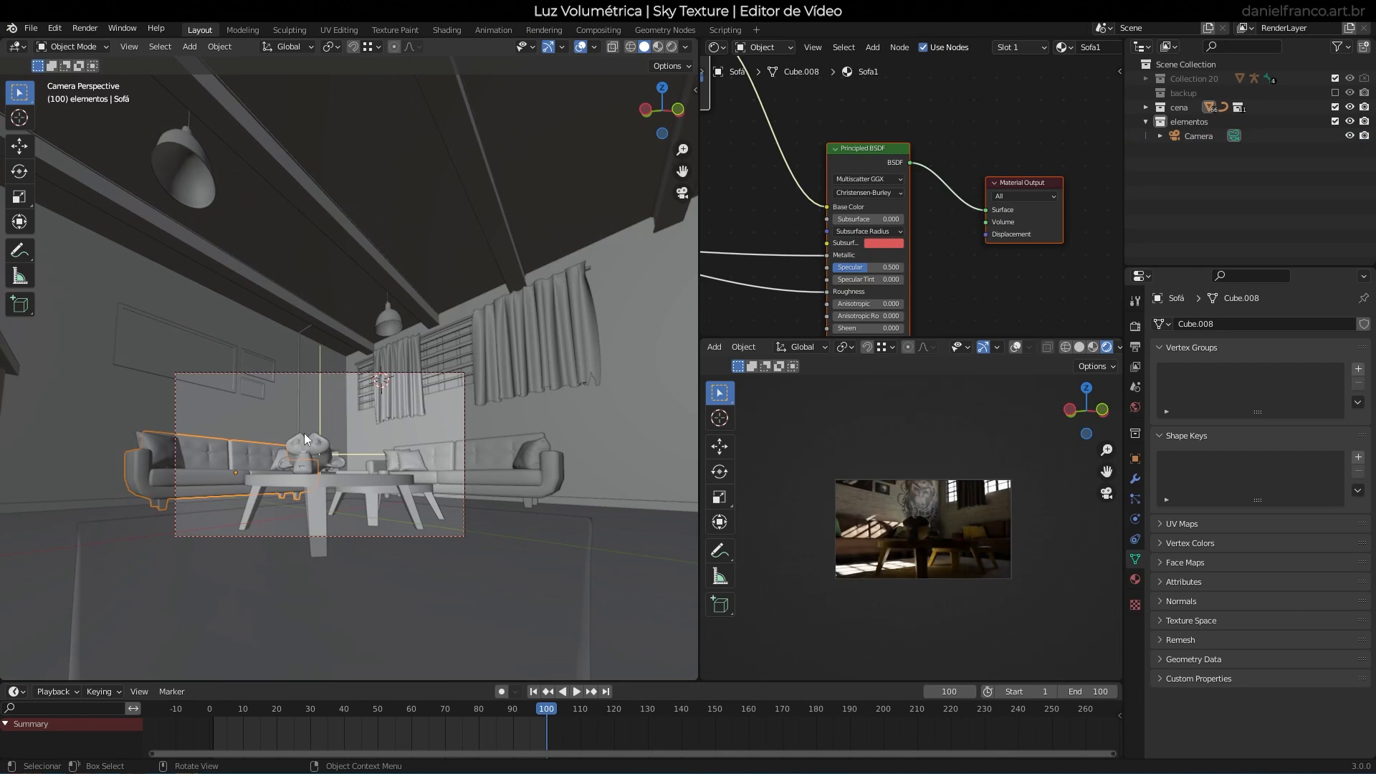
pyautogui.click(445, 536)
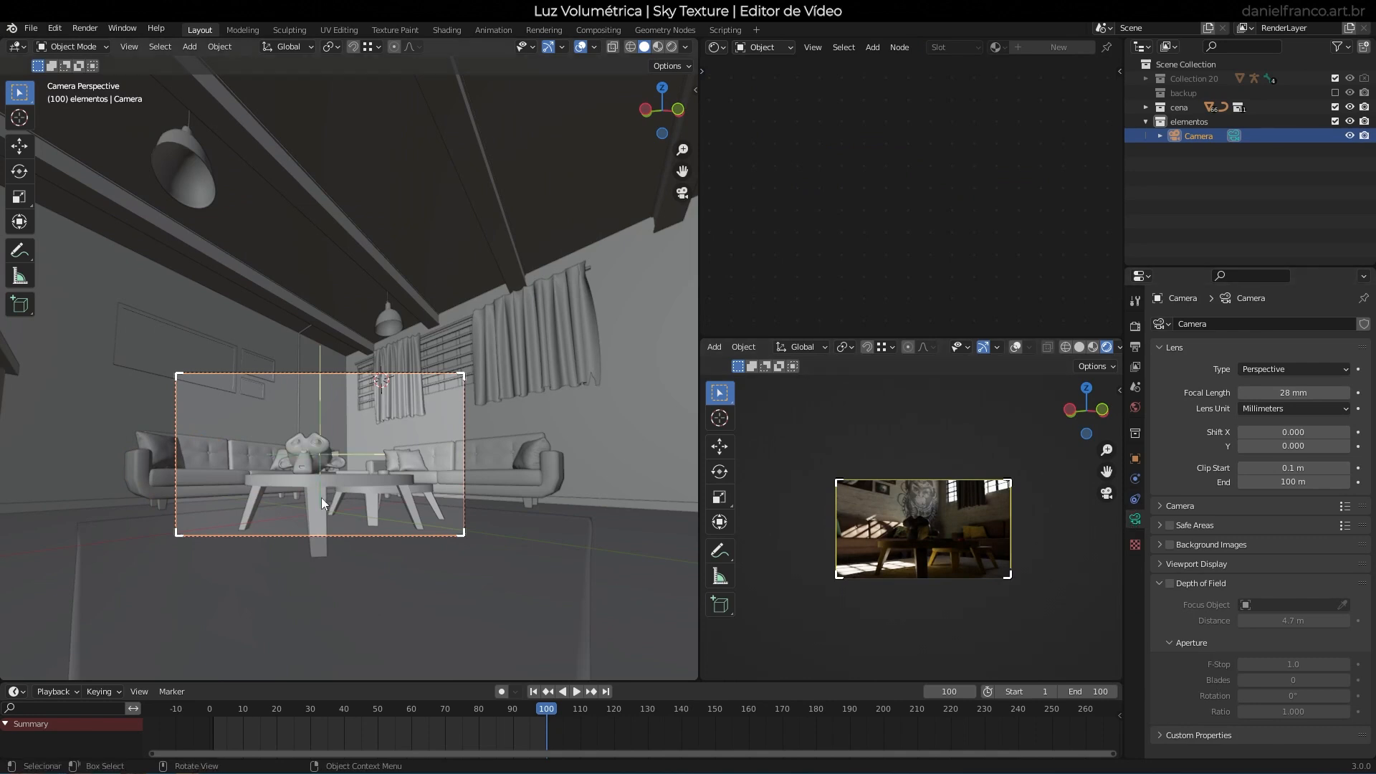
# Enable depth of field on the selected camera and enlarge its rendered view to check the blur.
pyautogui.moveTo(321, 497); pyautogui.dragTo(289, 514, button='middle')
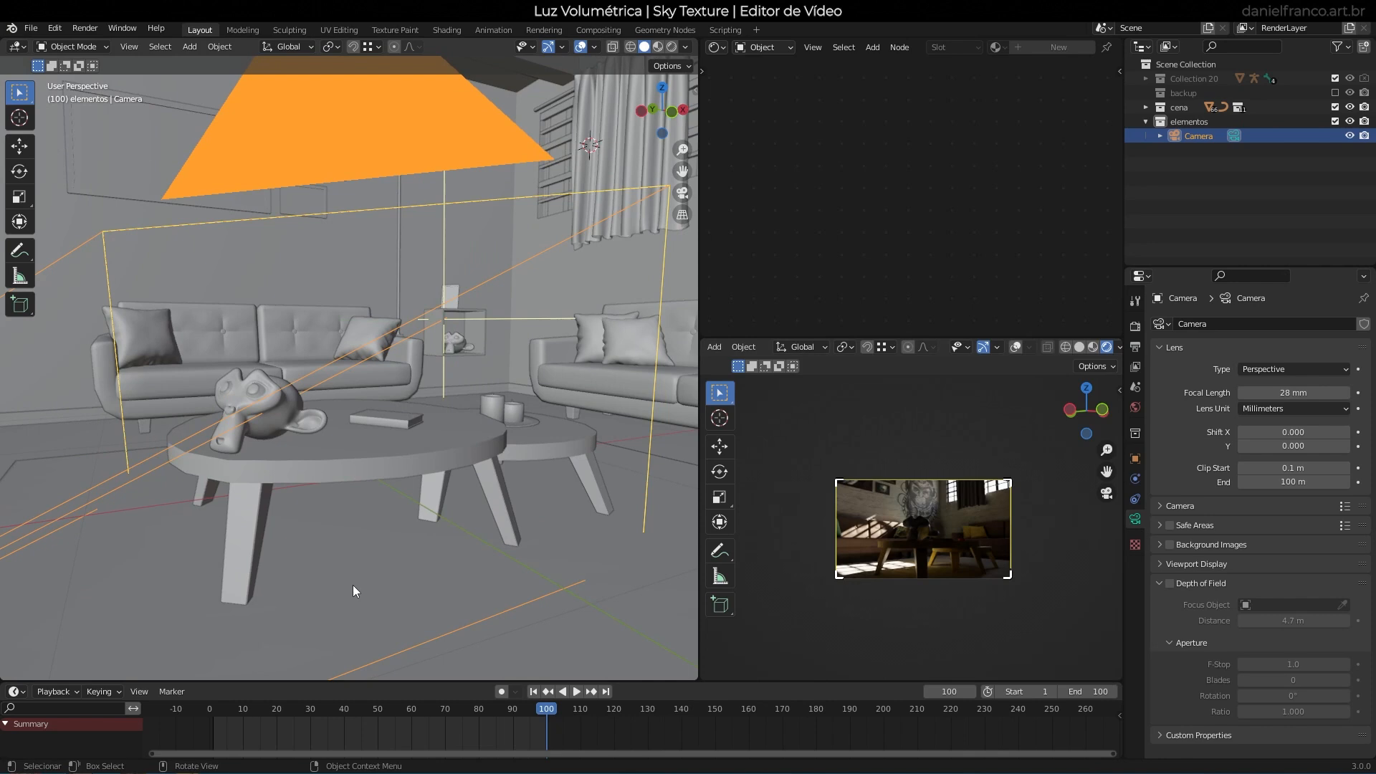
pyautogui.click(1170, 583)
pyautogui.scroll(5, 918, 590)
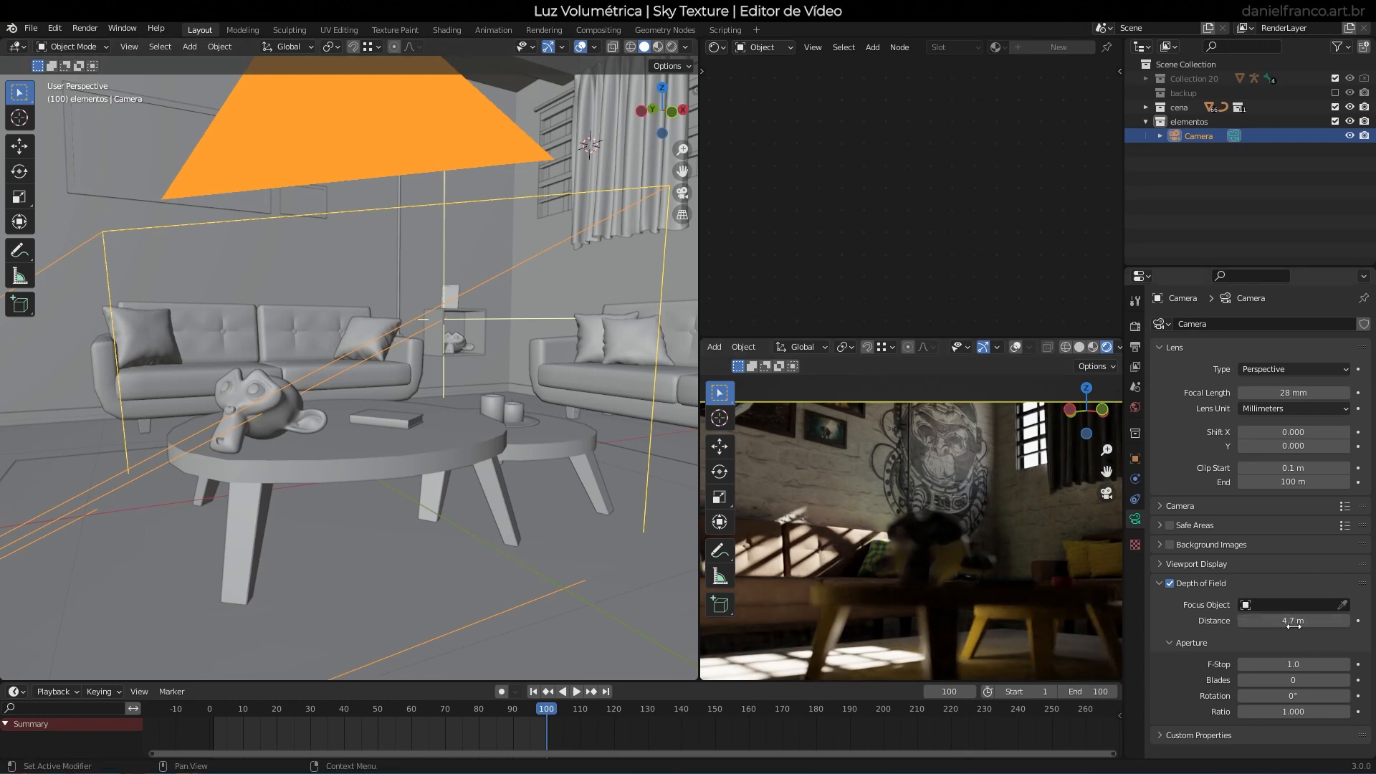
# Turn on the camera's Limits viewport display to show its focus point in the scene.
pyautogui.click(1179, 564)
pyautogui.click(1248, 608)
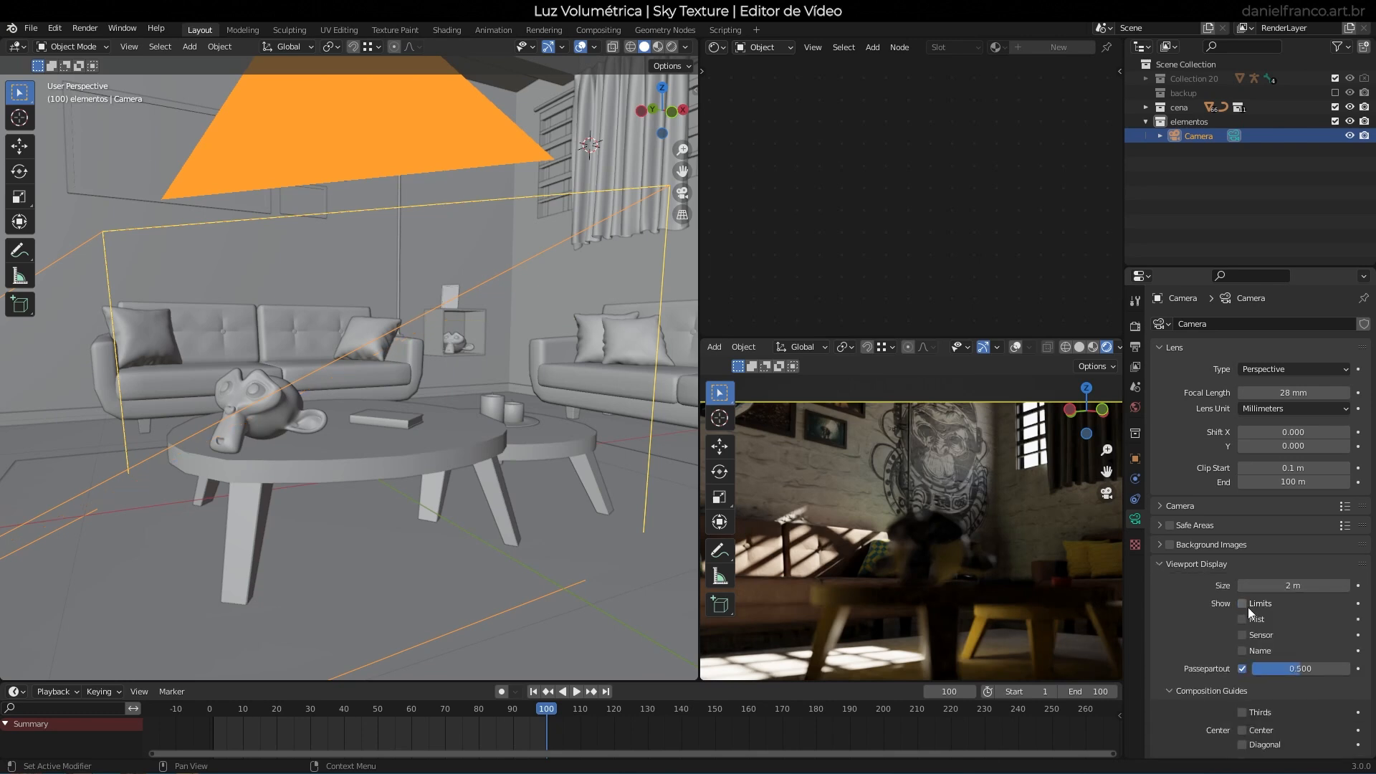
pyautogui.click(1248, 608)
pyautogui.moveTo(513, 471); pyautogui.dragTo(585, 349, button='middle')
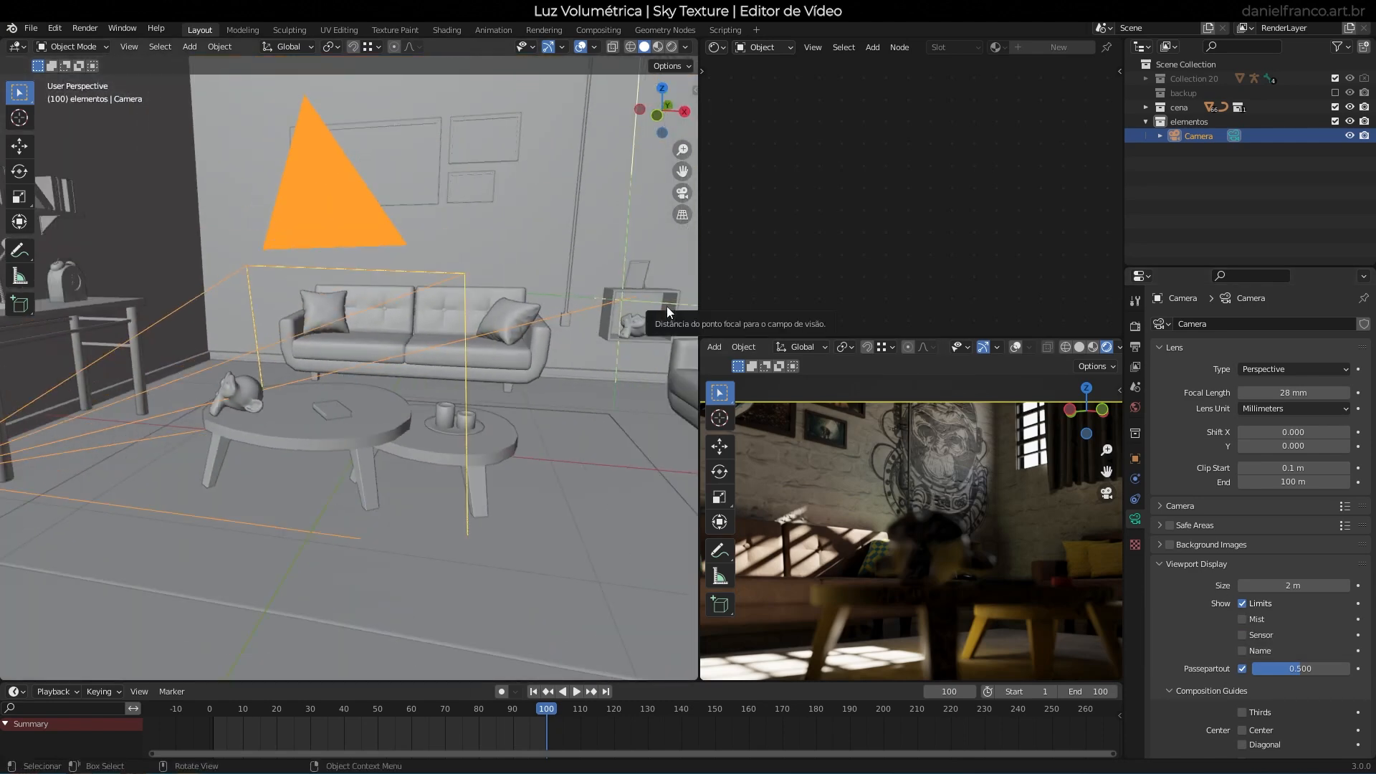
# Reduce the camera's focus distance to 1.2 m and assign the monkey head on the coffee table as its focus object.
pyautogui.scroll(-6, 1330, 631)
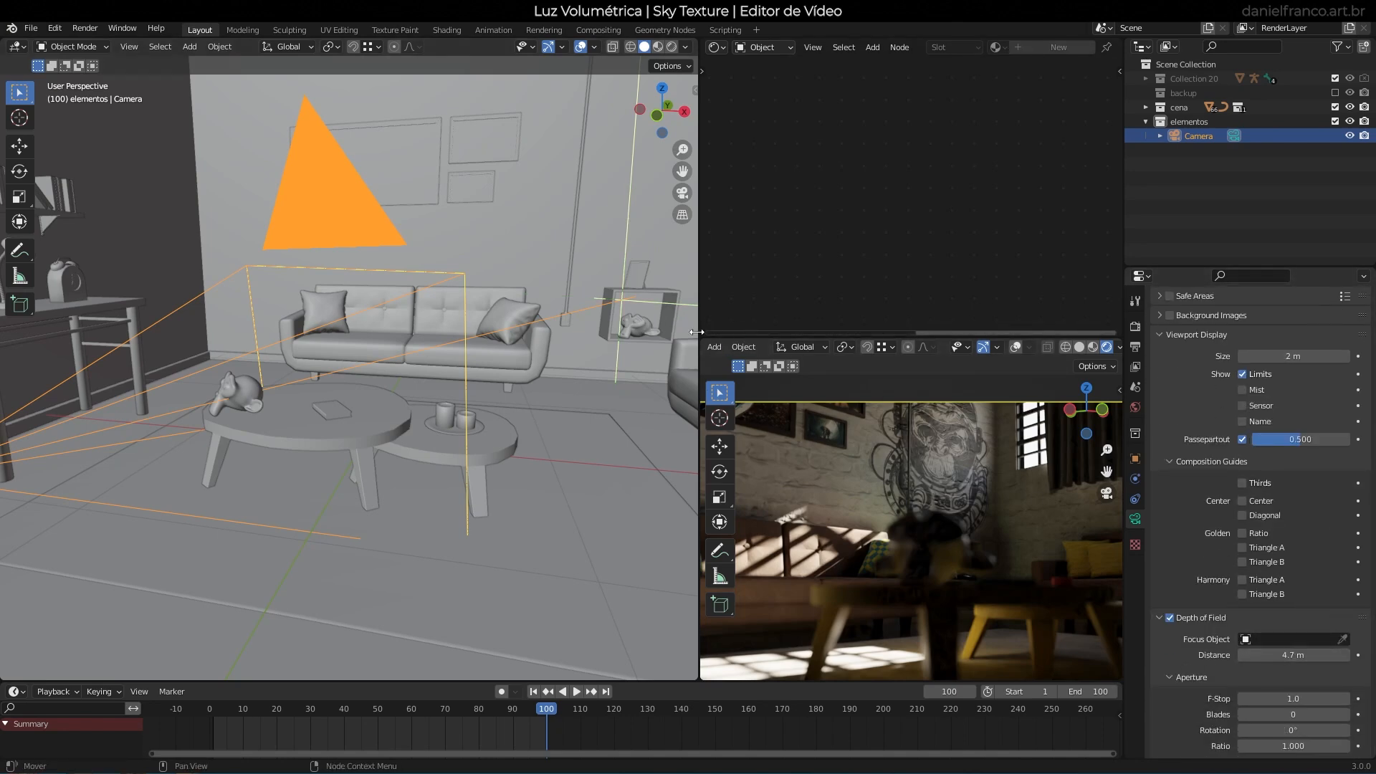
pyautogui.moveTo(1294, 655); pyautogui.dragTo(1117, 655)
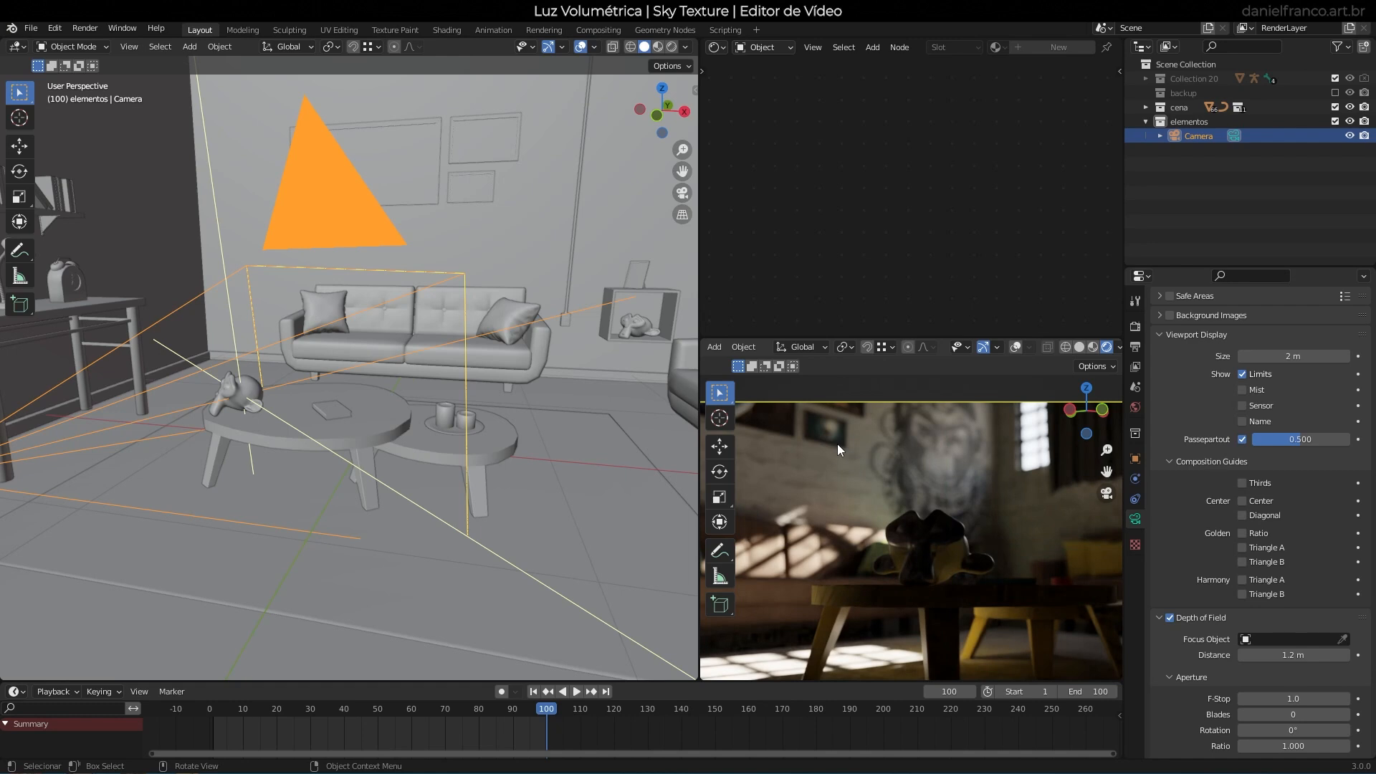
pyautogui.click(1342, 638)
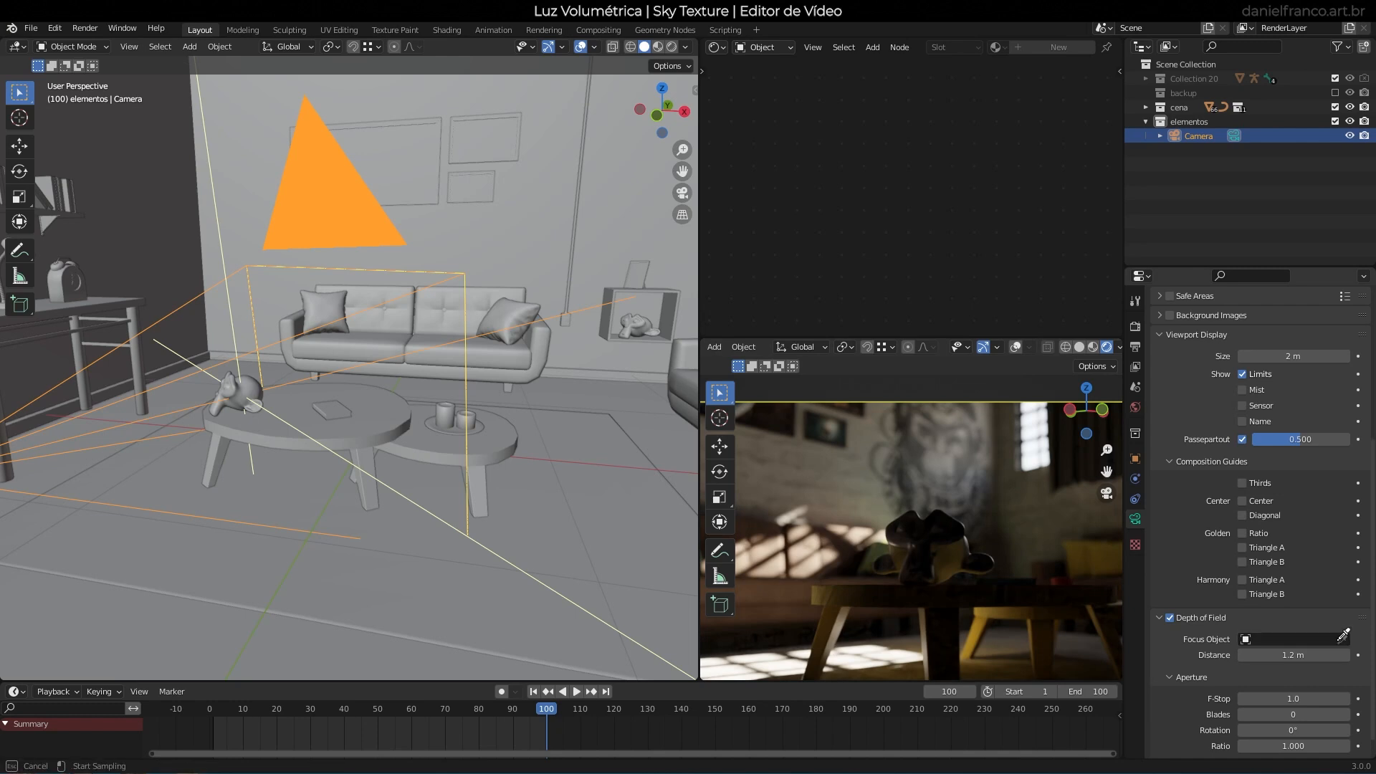
pyautogui.click(245, 387)
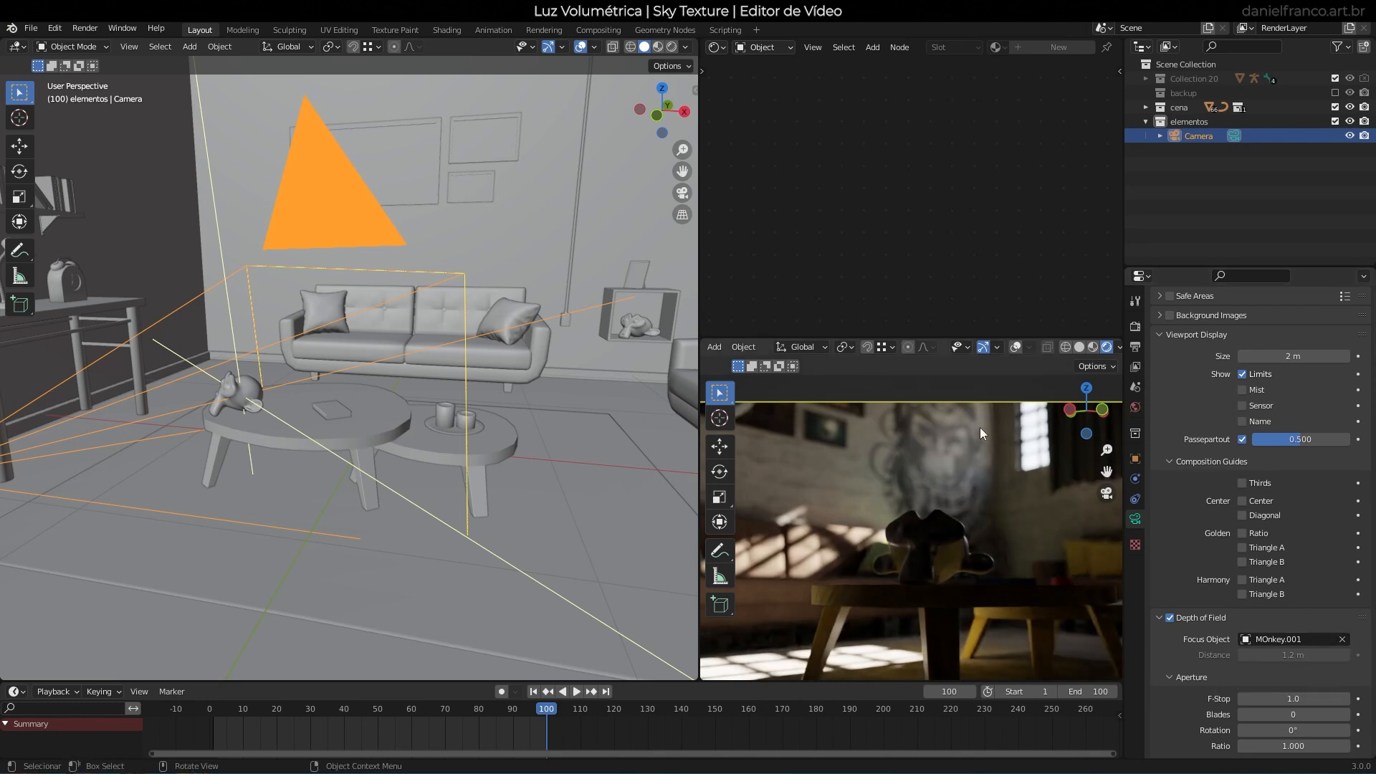
# Try an f-stop of 5.0 on the camera and restore it to 1.0.
pyautogui.click(1309, 702)
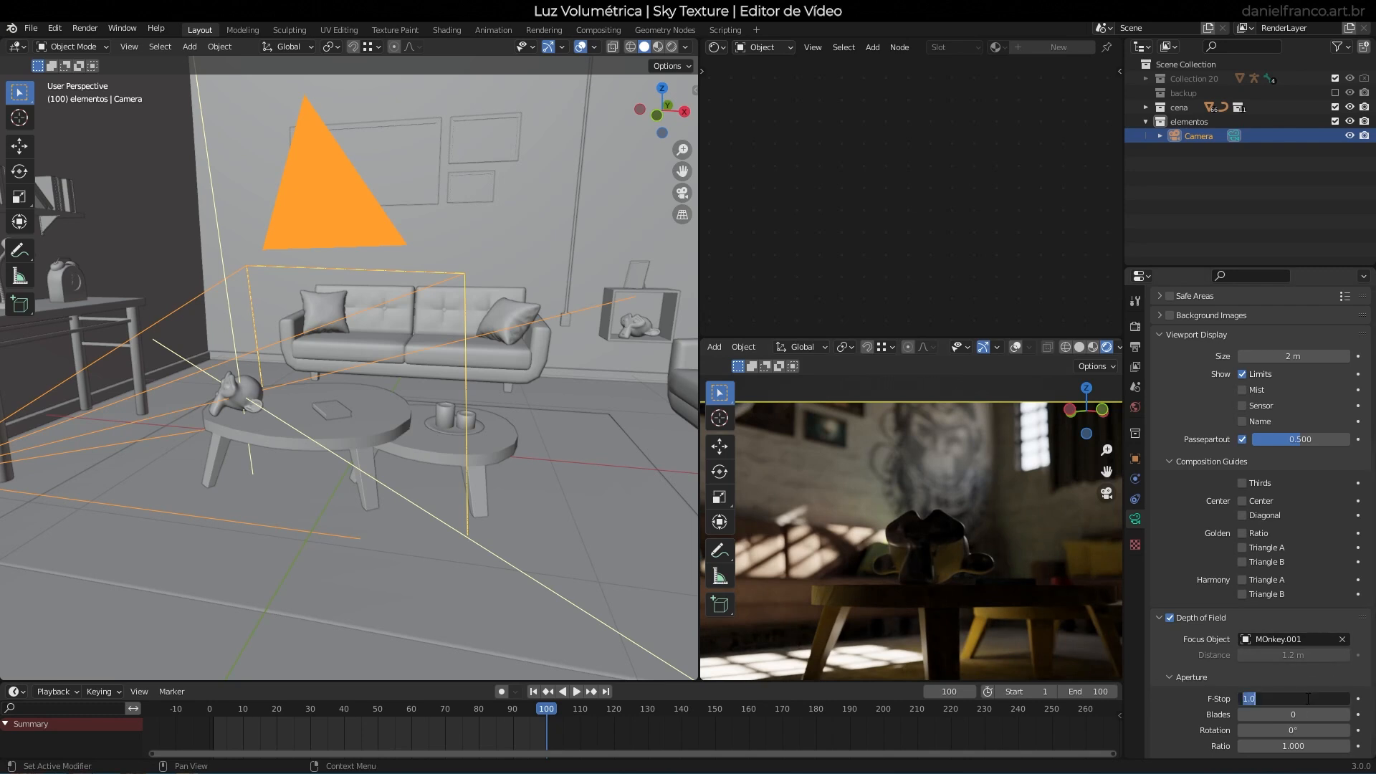
pyautogui.write('5')
pyautogui.press('Return')
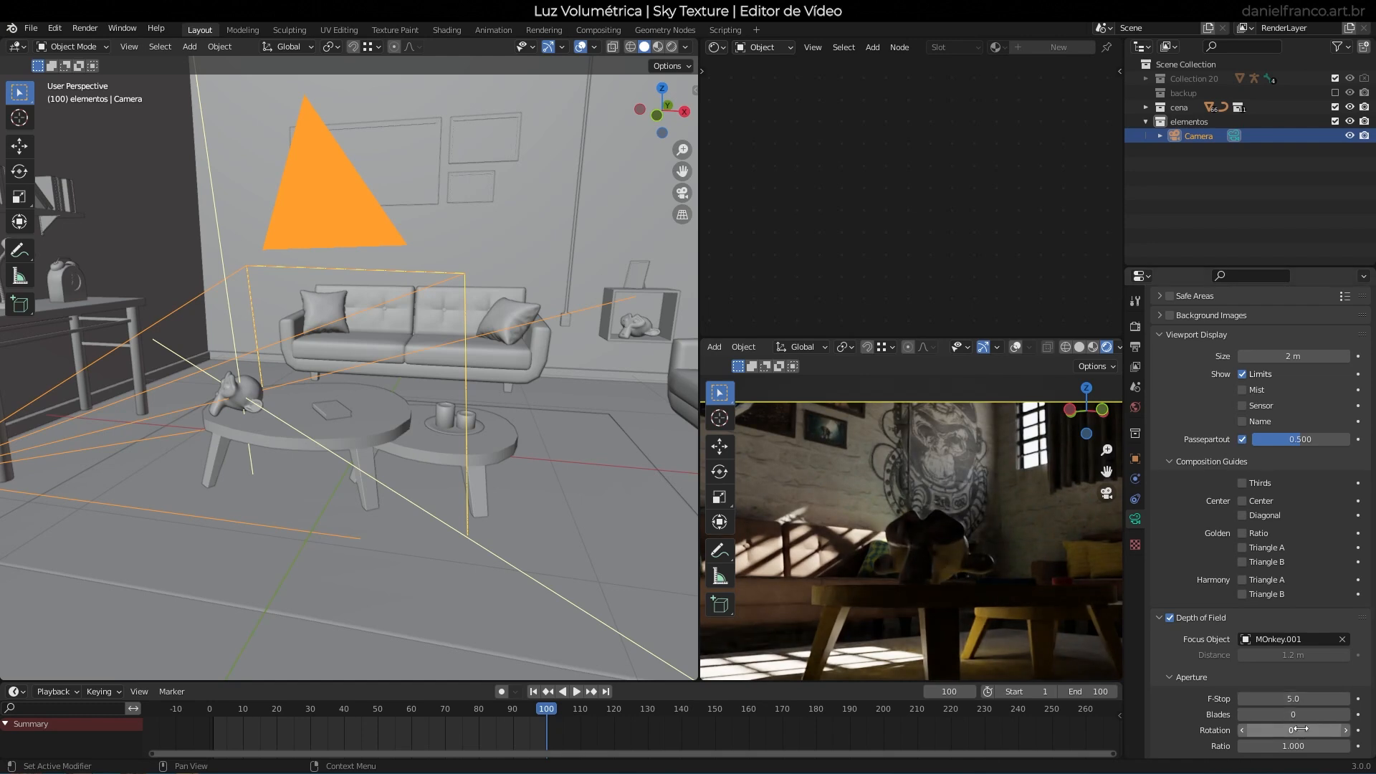
pyautogui.click(1305, 699)
pyautogui.write('1')
pyautogui.press('Return')
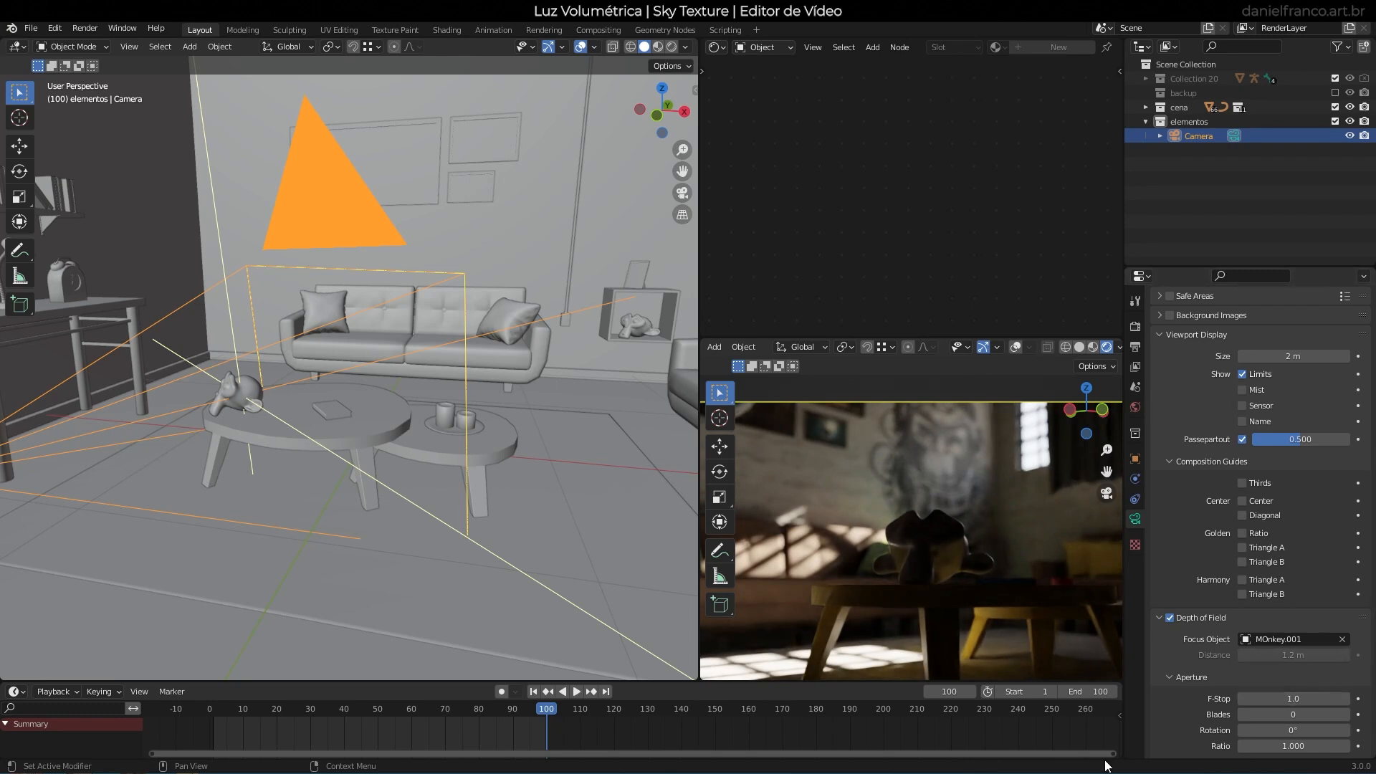
# Examine the depth-of-field blur on the window up close in the rendered camera view.
pyautogui.scroll(5, 974, 537)
pyautogui.scroll(2, 879, 515)
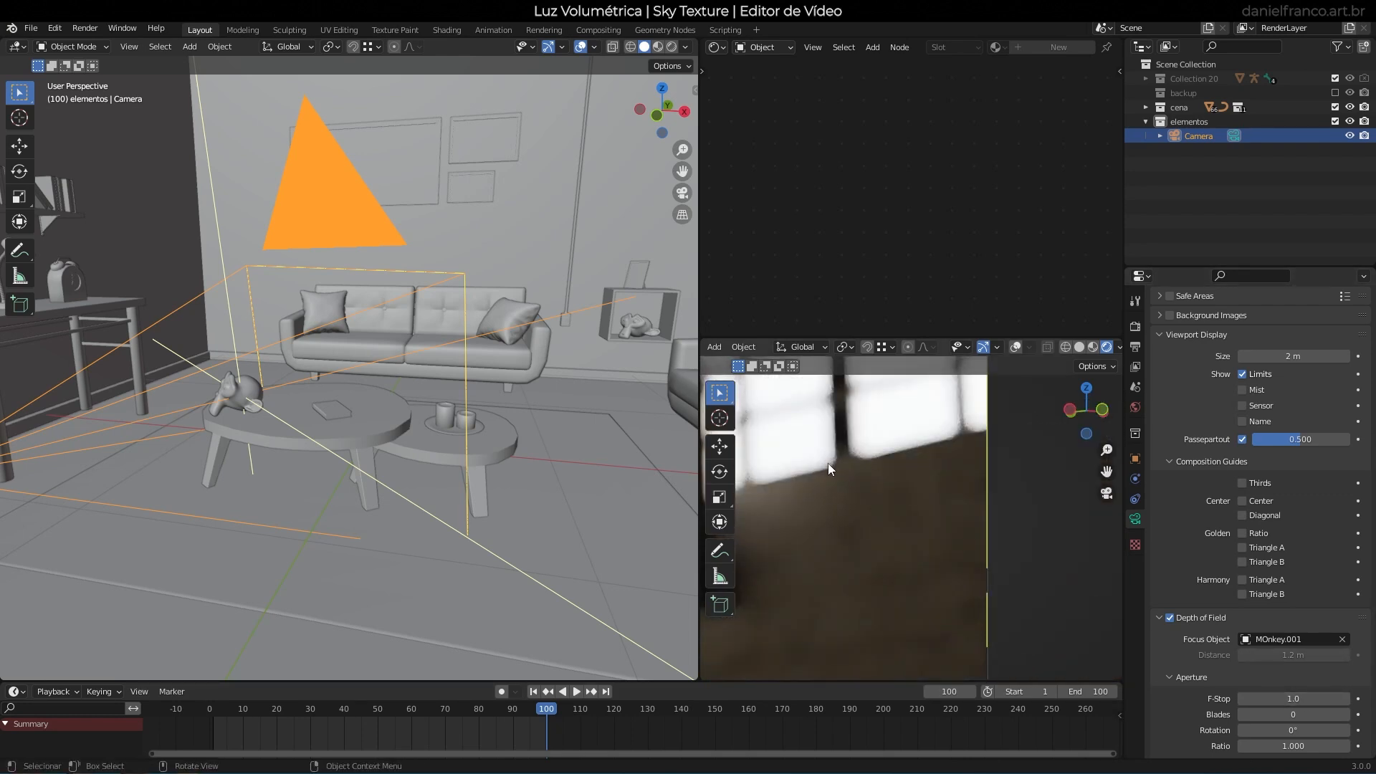
pyautogui.keyDown('shift'); pyautogui.moveTo(886, 471); pyautogui.dragTo(966, 546, button='middle'); pyautogui.keyUp('shift')
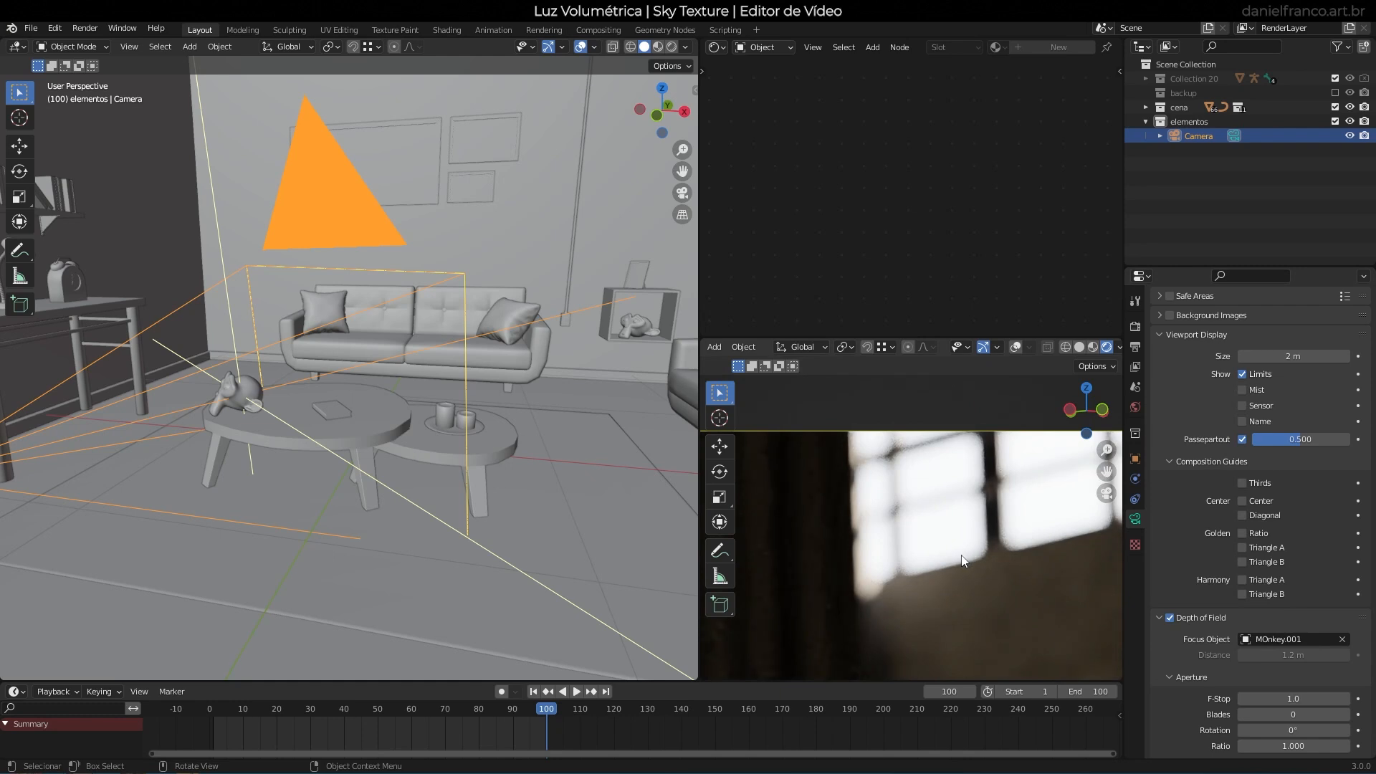
pyautogui.scroll(2, 932, 624)
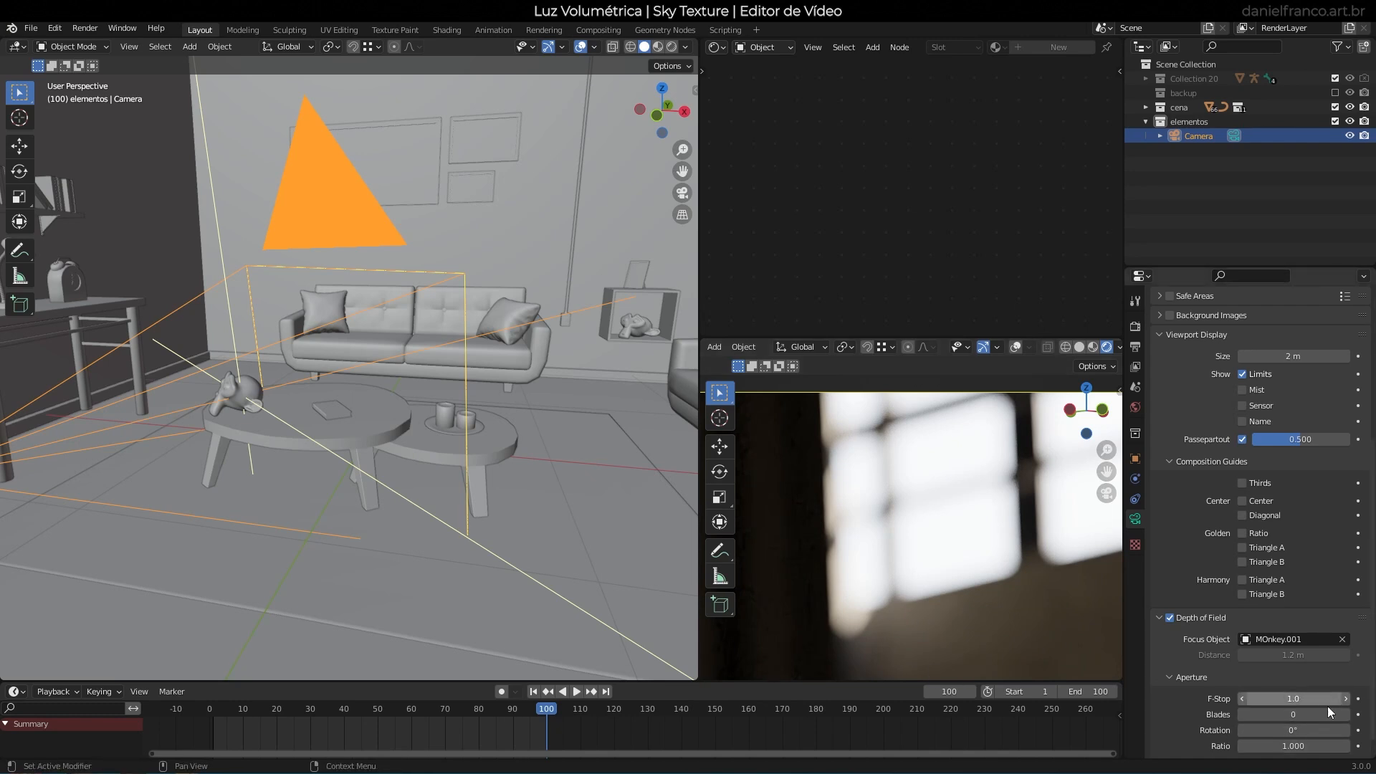
pyautogui.scroll(-2, 412, 427)
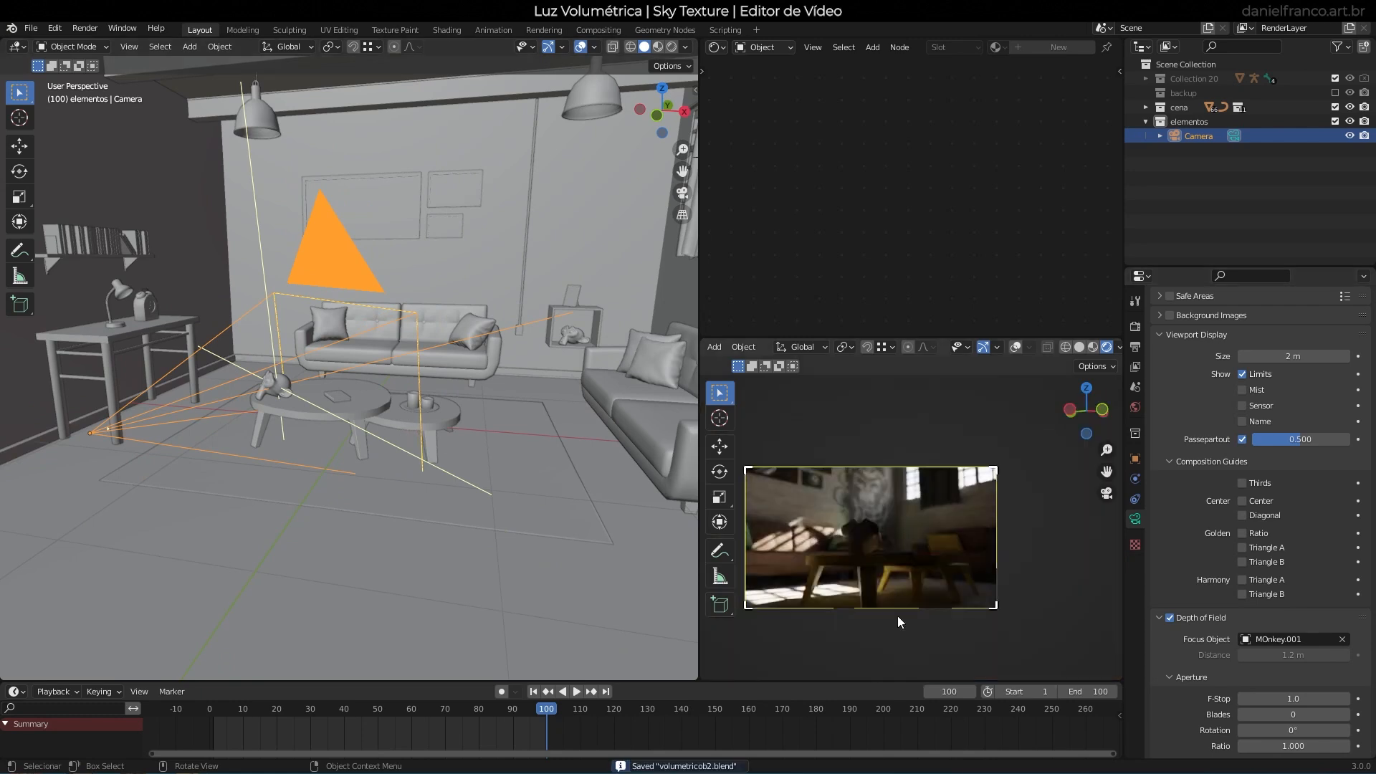
# Try turning the camera toward the windows with walk navigation in the rendered viewport.
pyautogui.scroll(4, 897, 616)
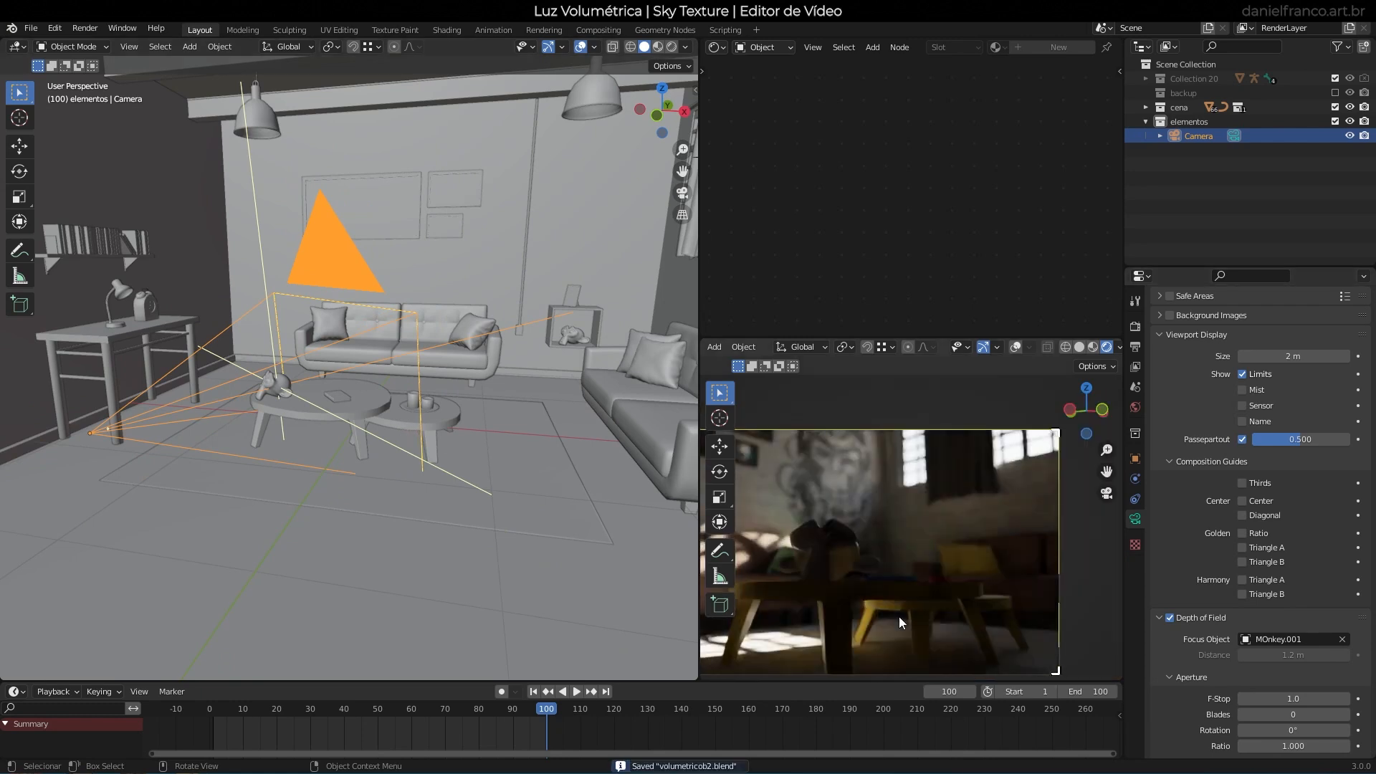
pyautogui.hotkey('shift', '`')
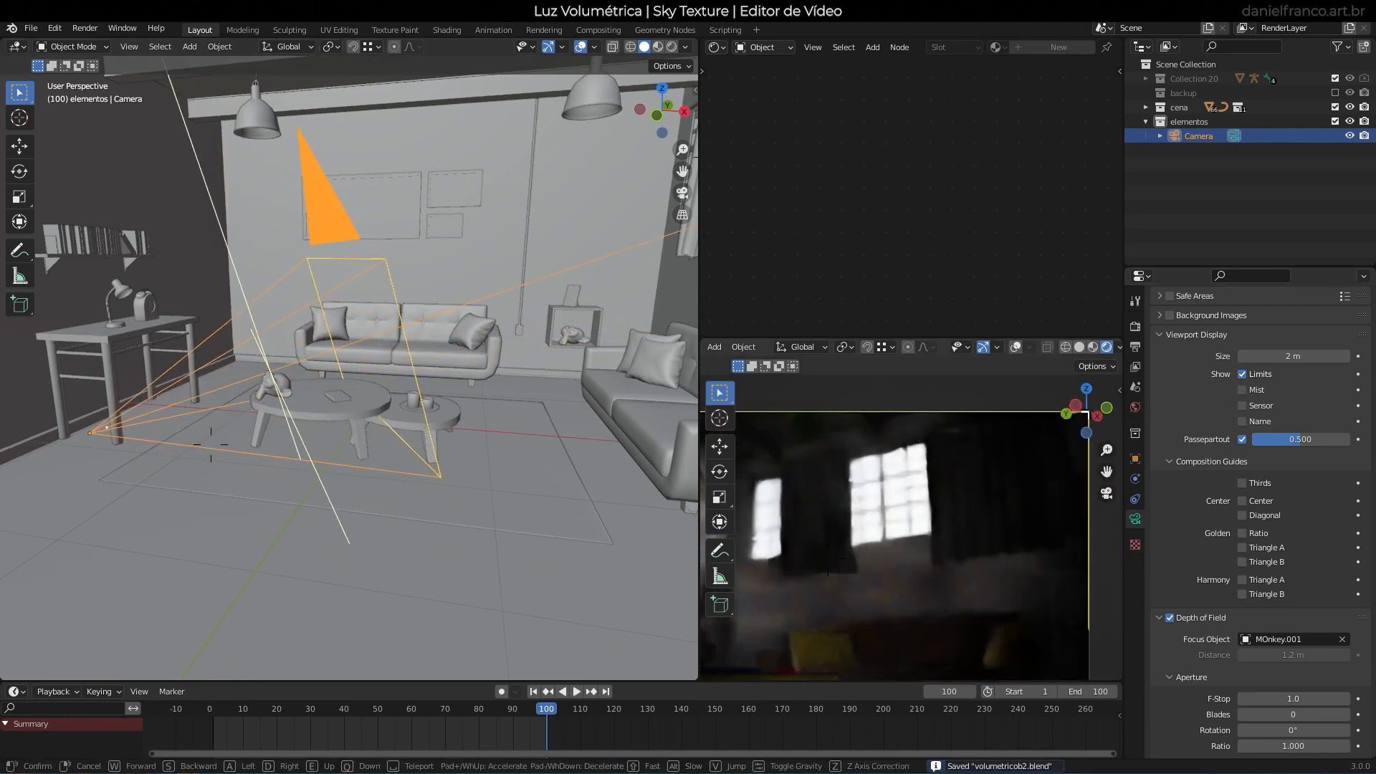
pyautogui.press('Escape')
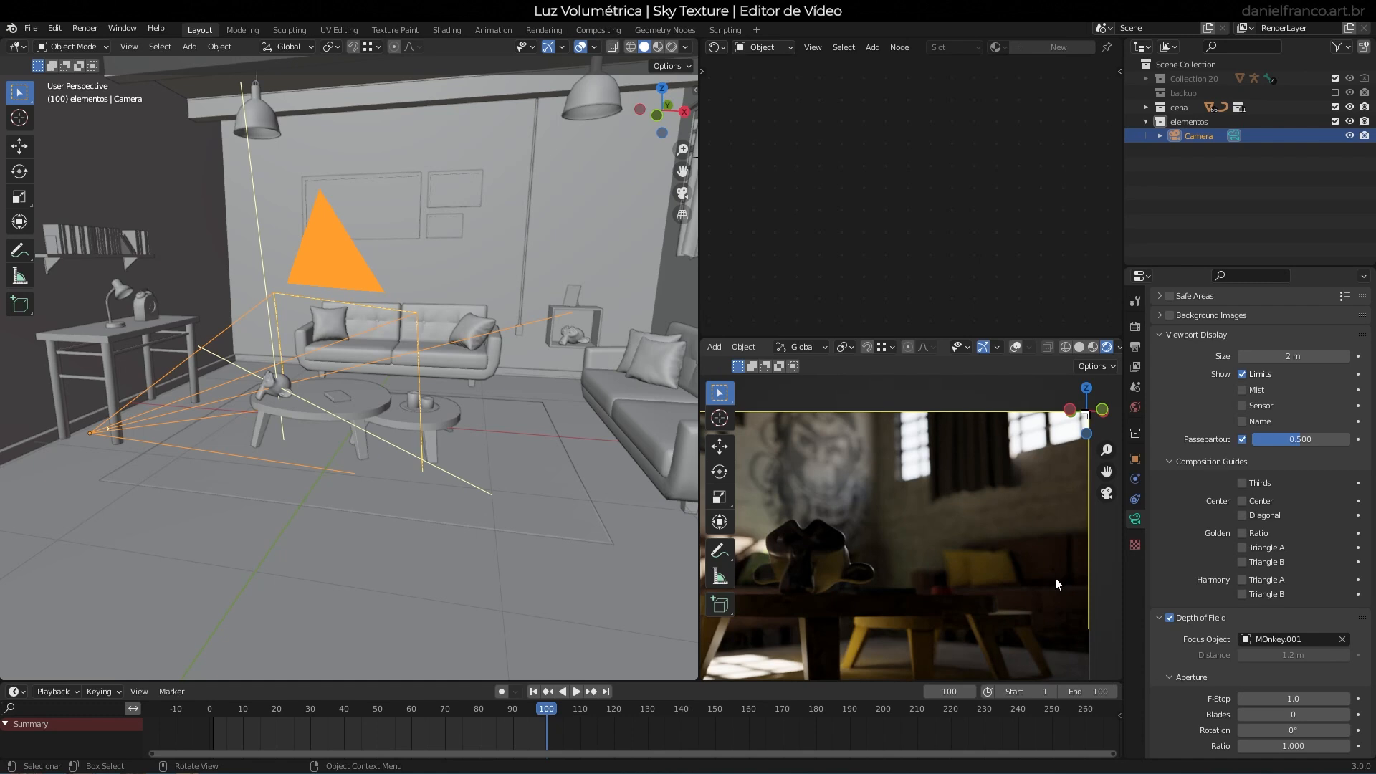
pyautogui.scroll(-3, 955, 549)
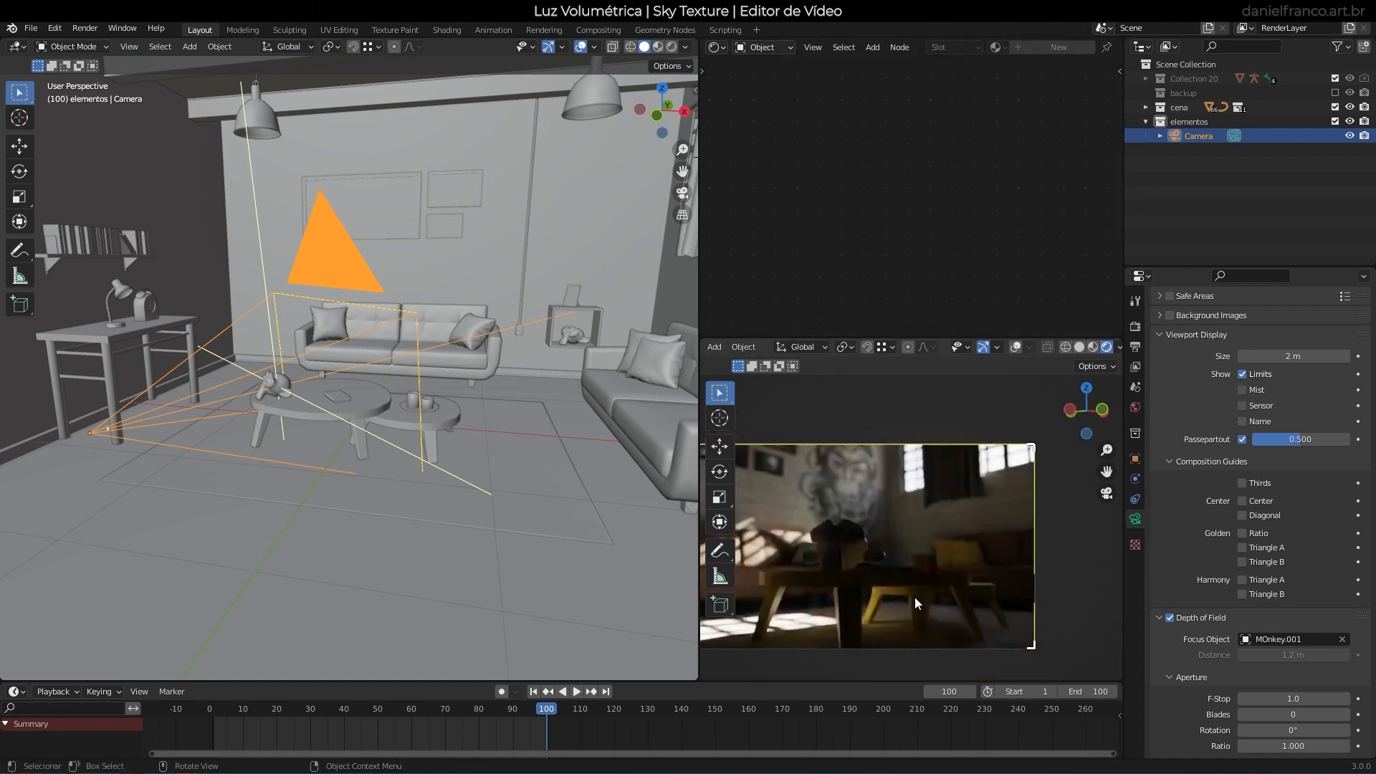
pyautogui.scroll(2, 988, 588)
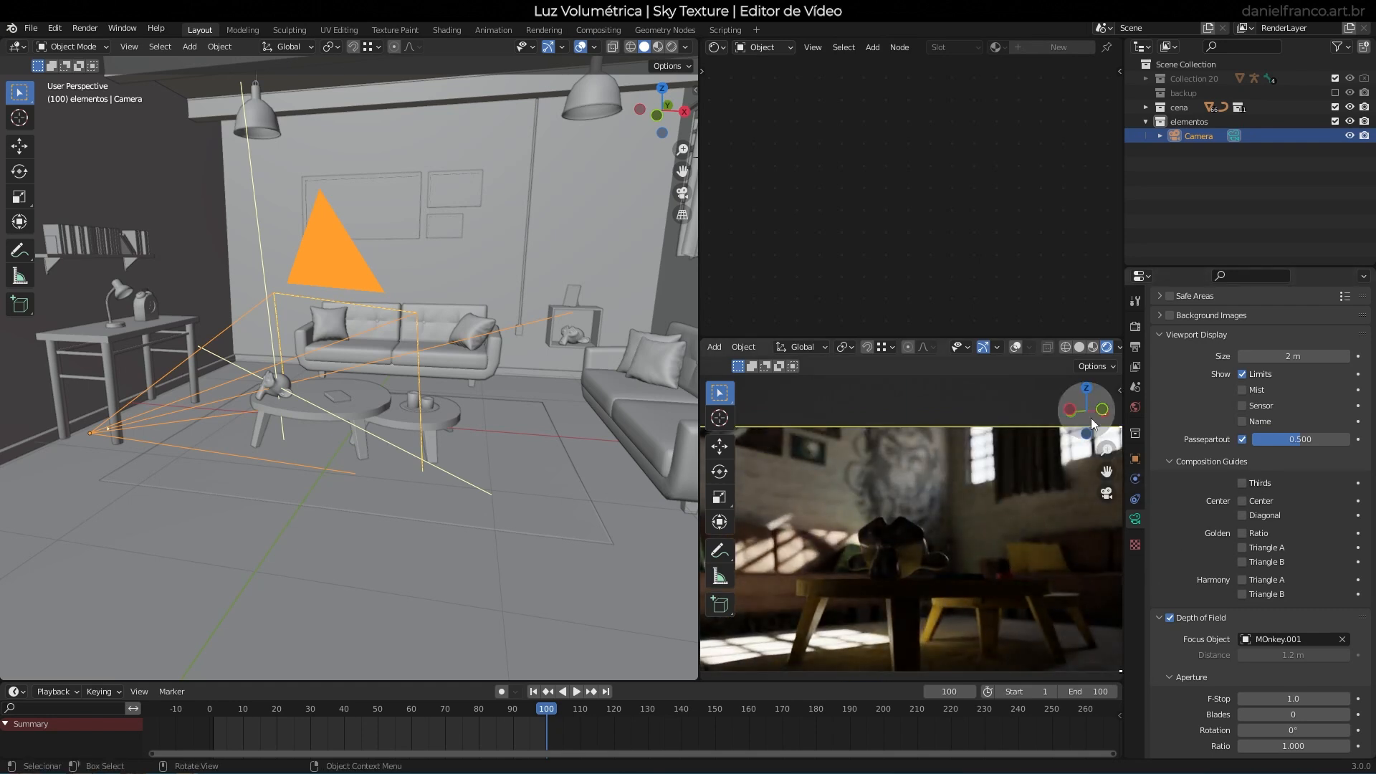
# Try walk navigation through the camera in solid shading and return the viewport to rendered shading.
pyautogui.click(1079, 347)
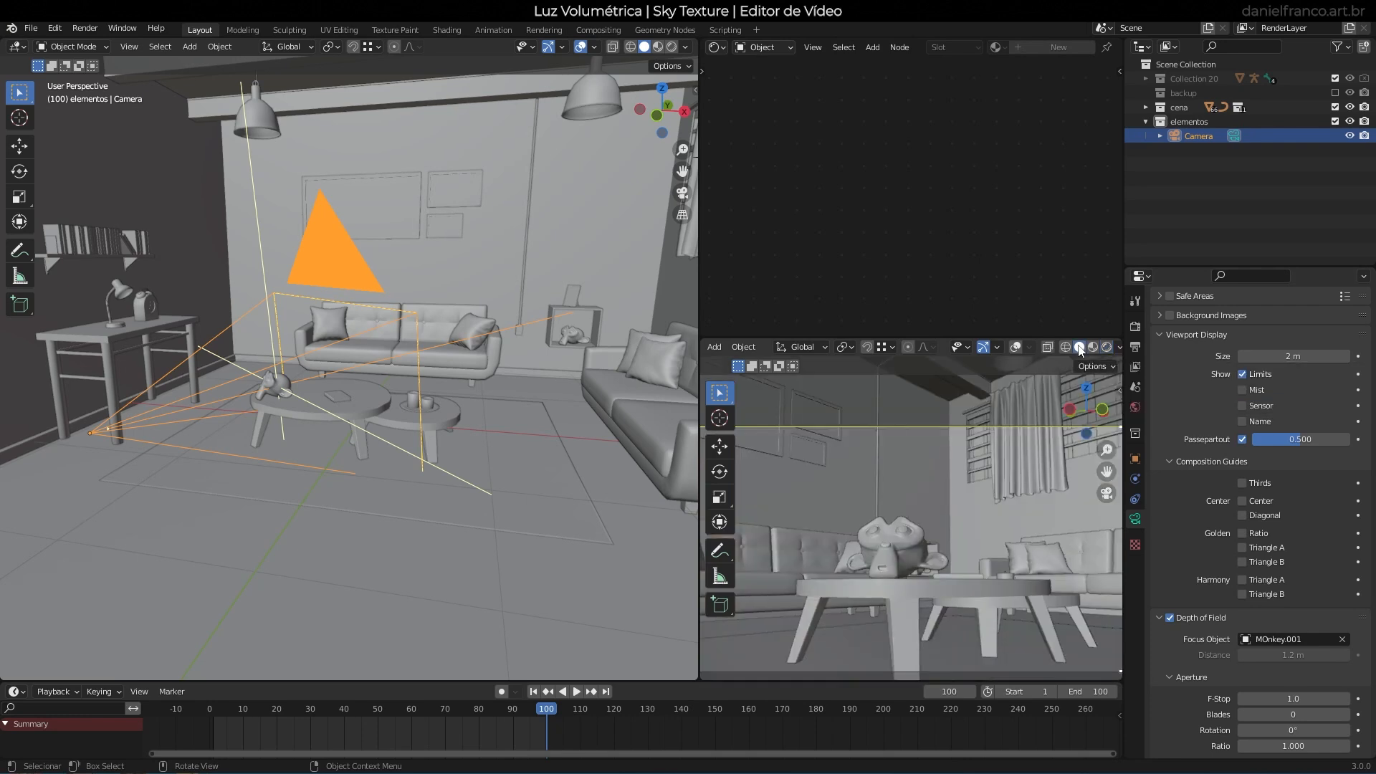
pyautogui.scroll(-2, 966, 602)
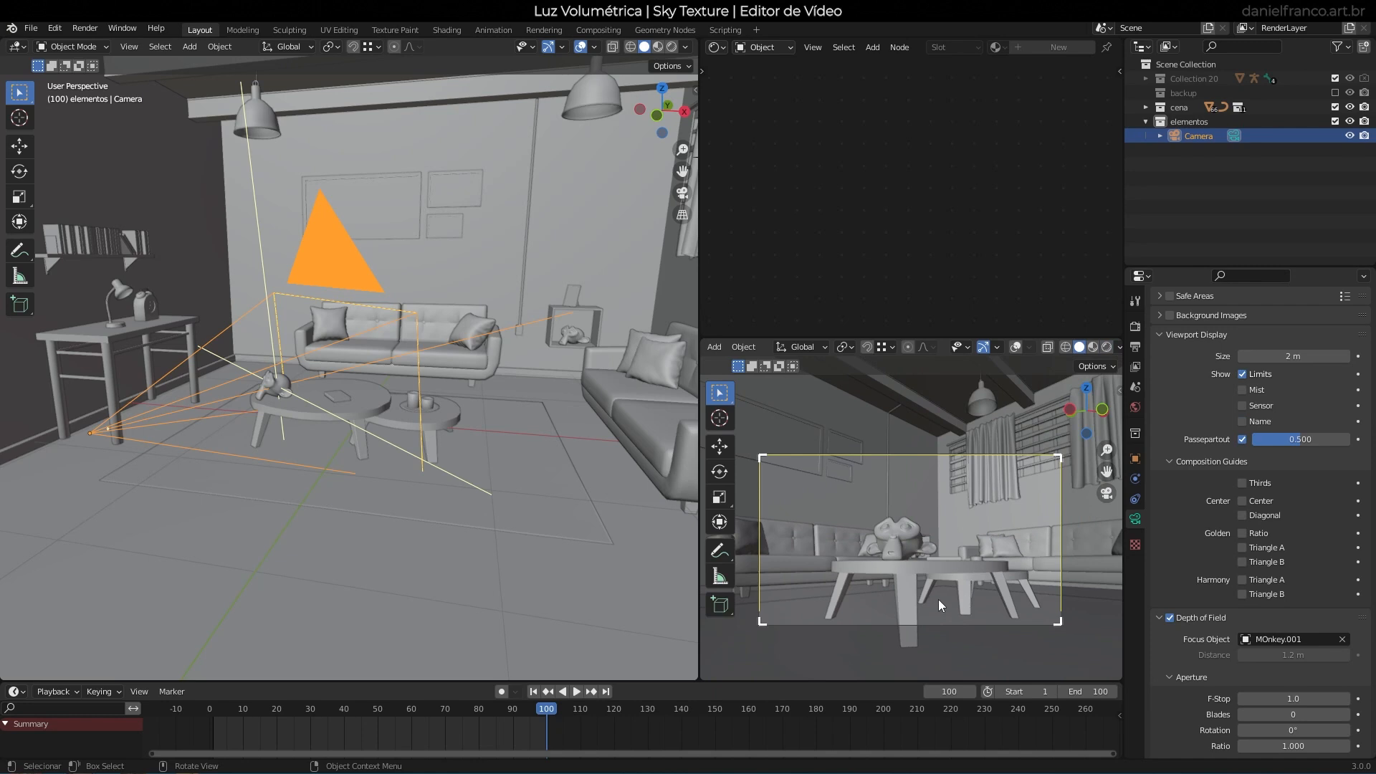
pyautogui.hotkey('shift', '`')
pyautogui.rightClick(910, 518)
pyautogui.click(1106, 346)
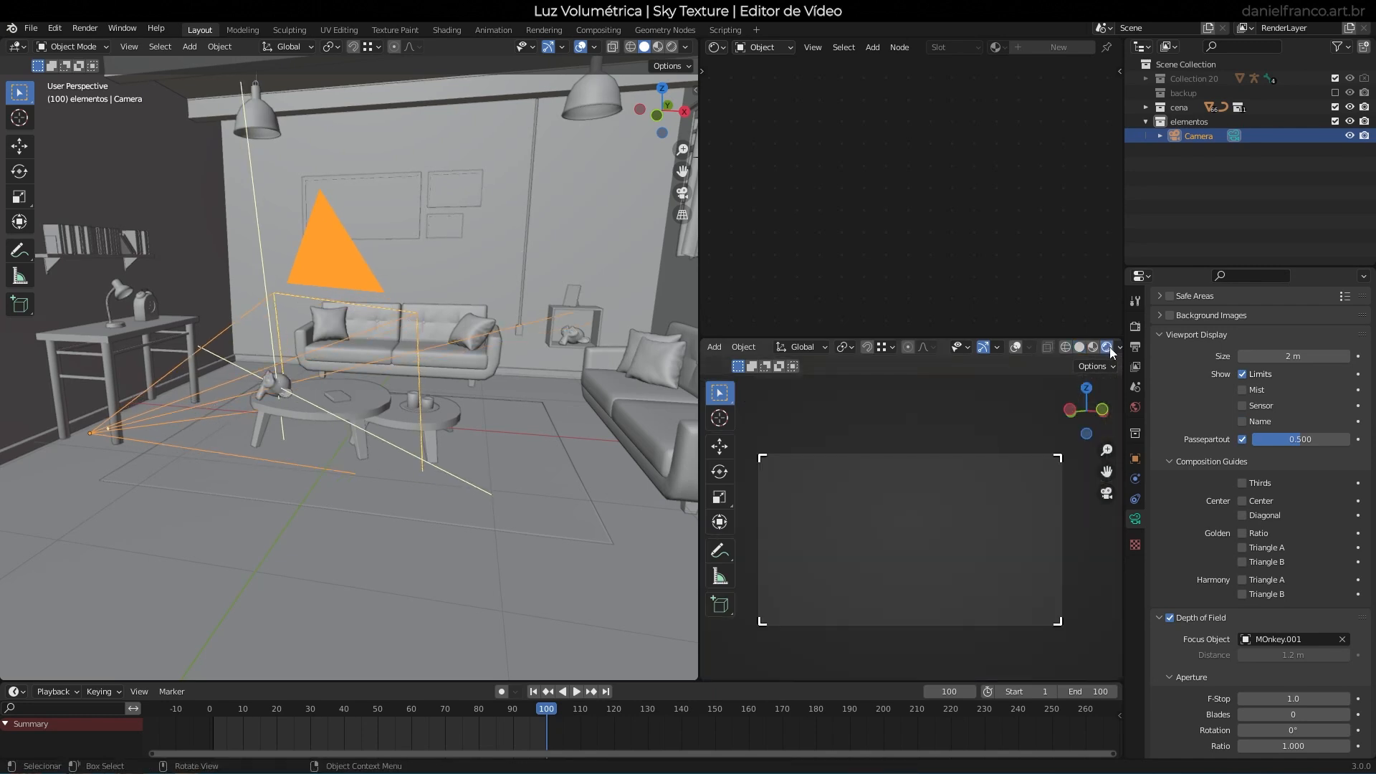
pyautogui.scroll(1, 1029, 556)
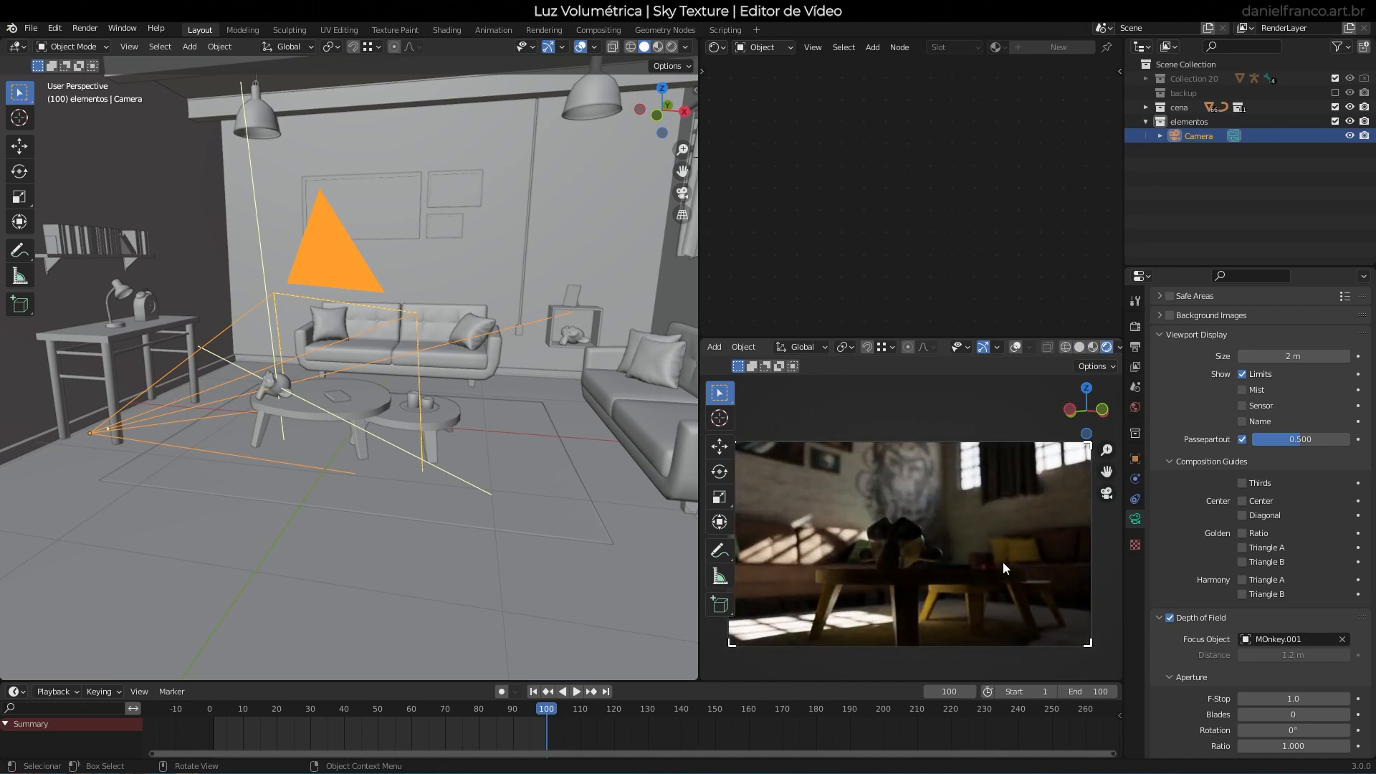
pyautogui.hotkey('shift', '`')
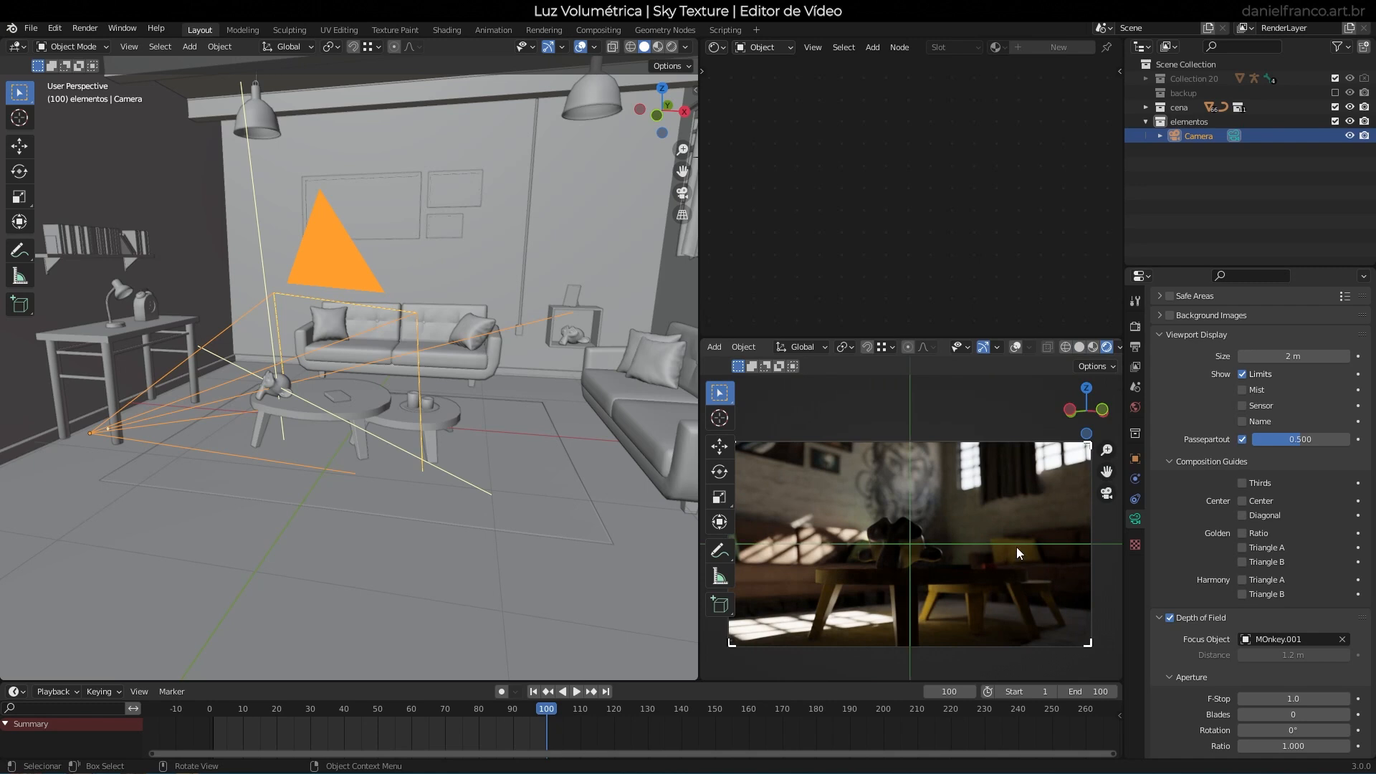
pyautogui.click(959, 556)
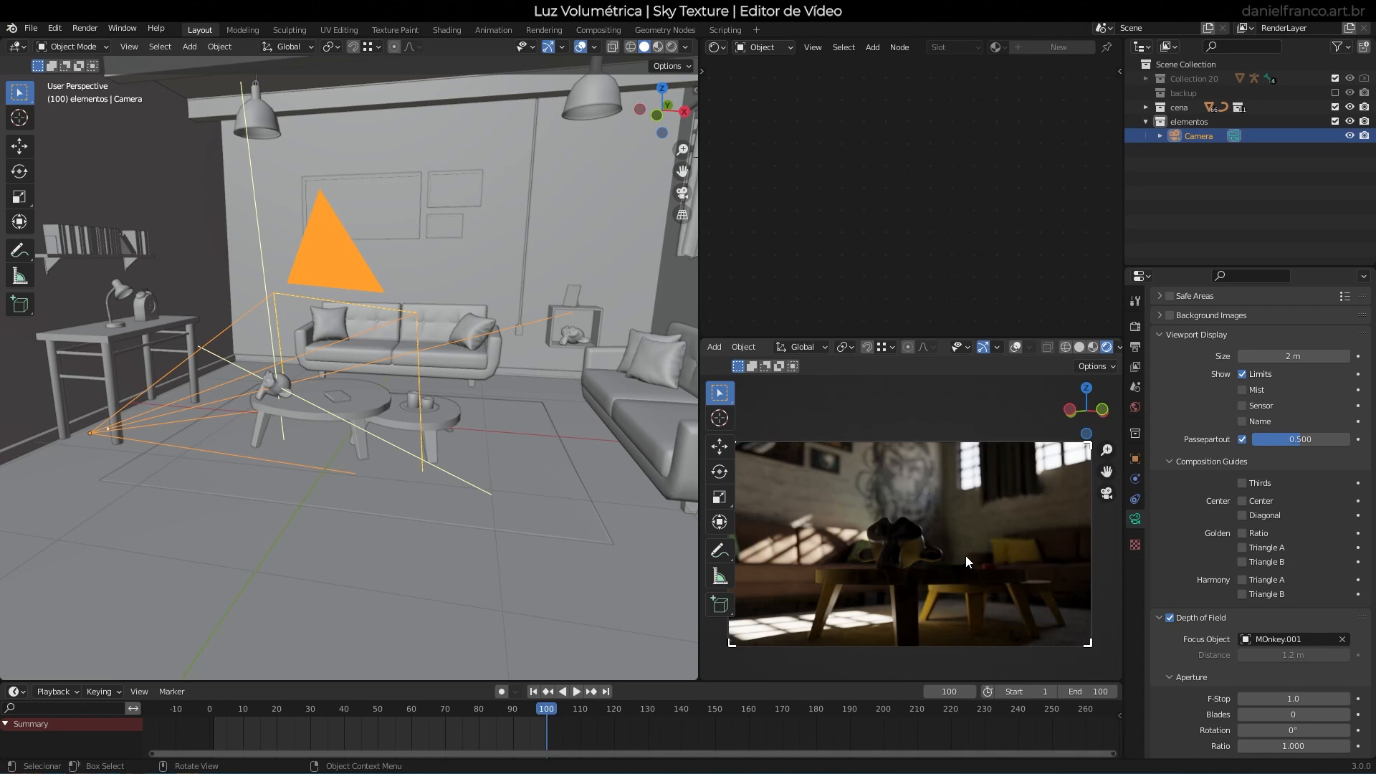
# Save the file and display the world's Sky Texture settings.
pyautogui.hotkey('ctrl', 's')
pyautogui.click(1135, 407)
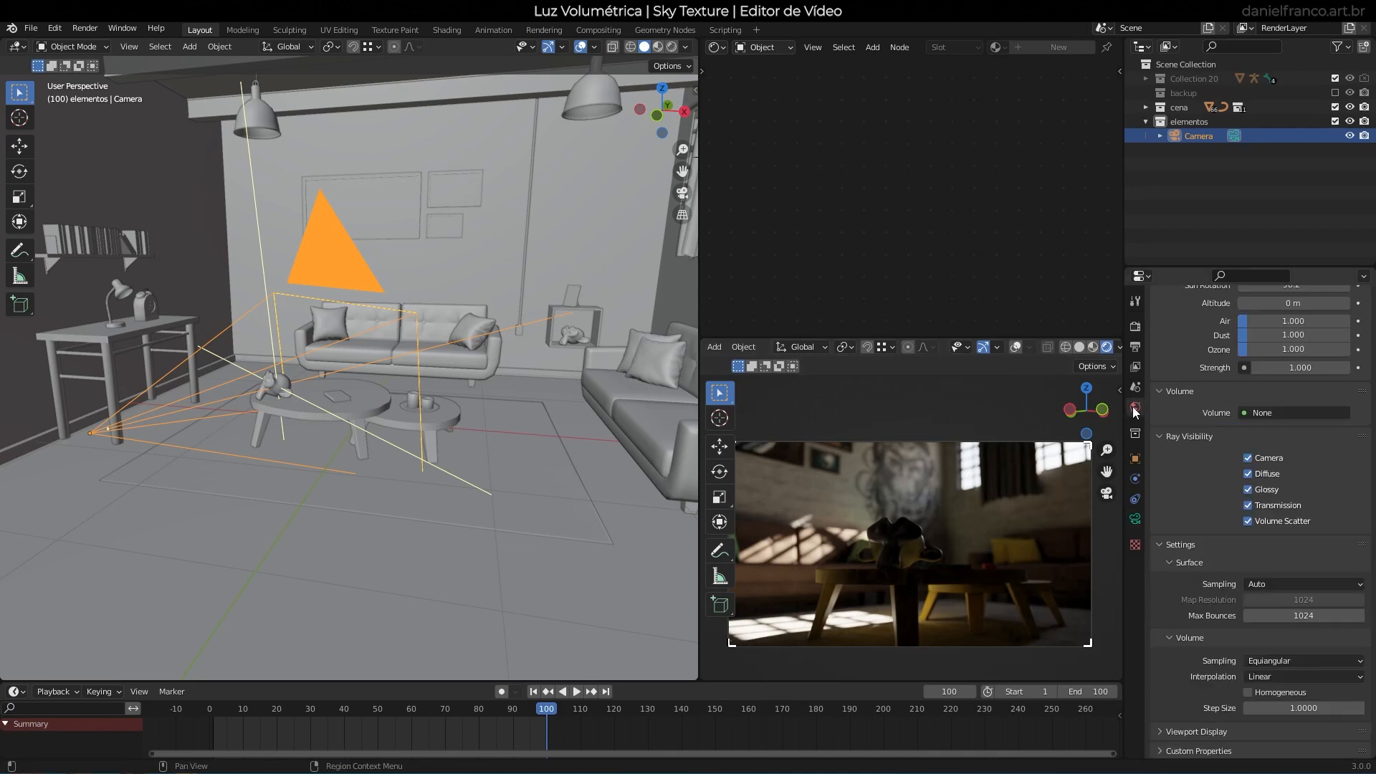
pyautogui.scroll(4, 1283, 516)
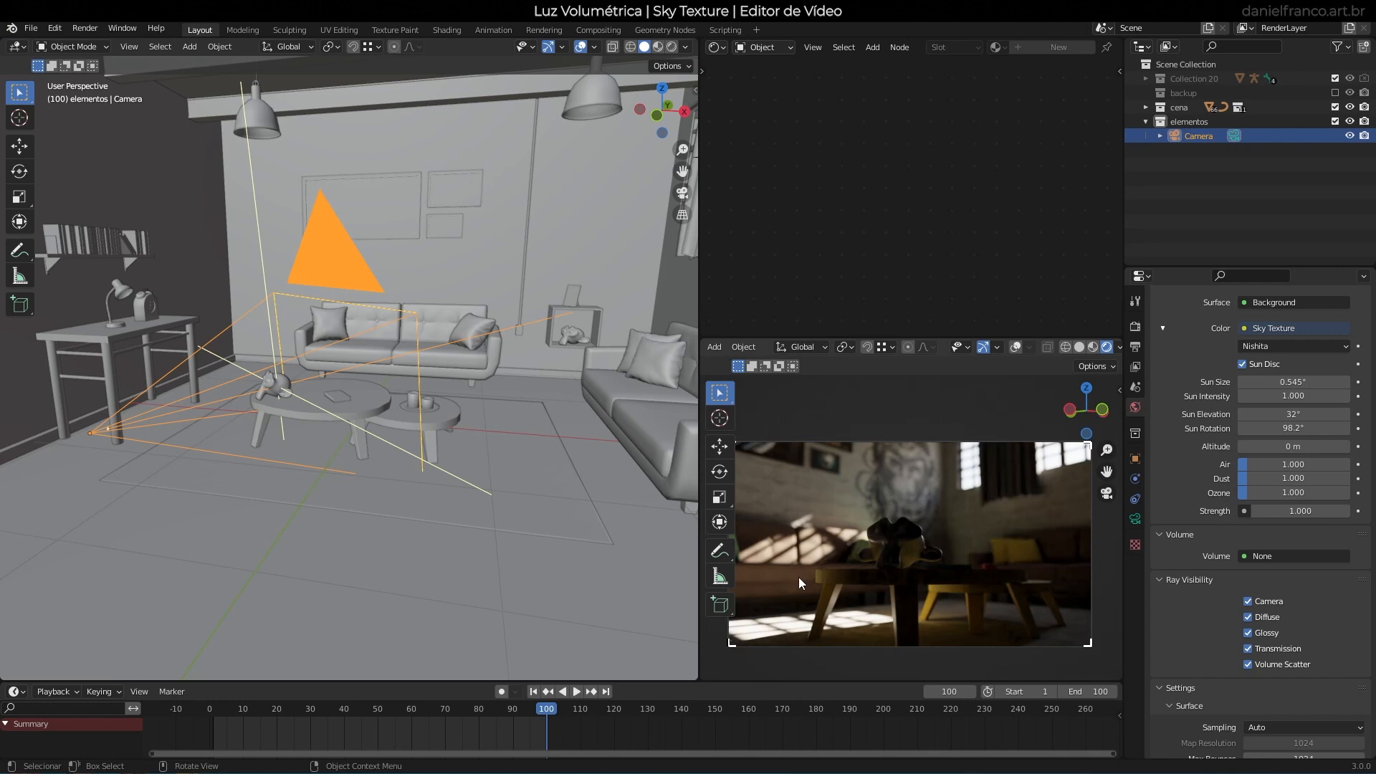
# Try a sun size of 5° in the Sky Texture and undo it.
pyautogui.click(1304, 383)
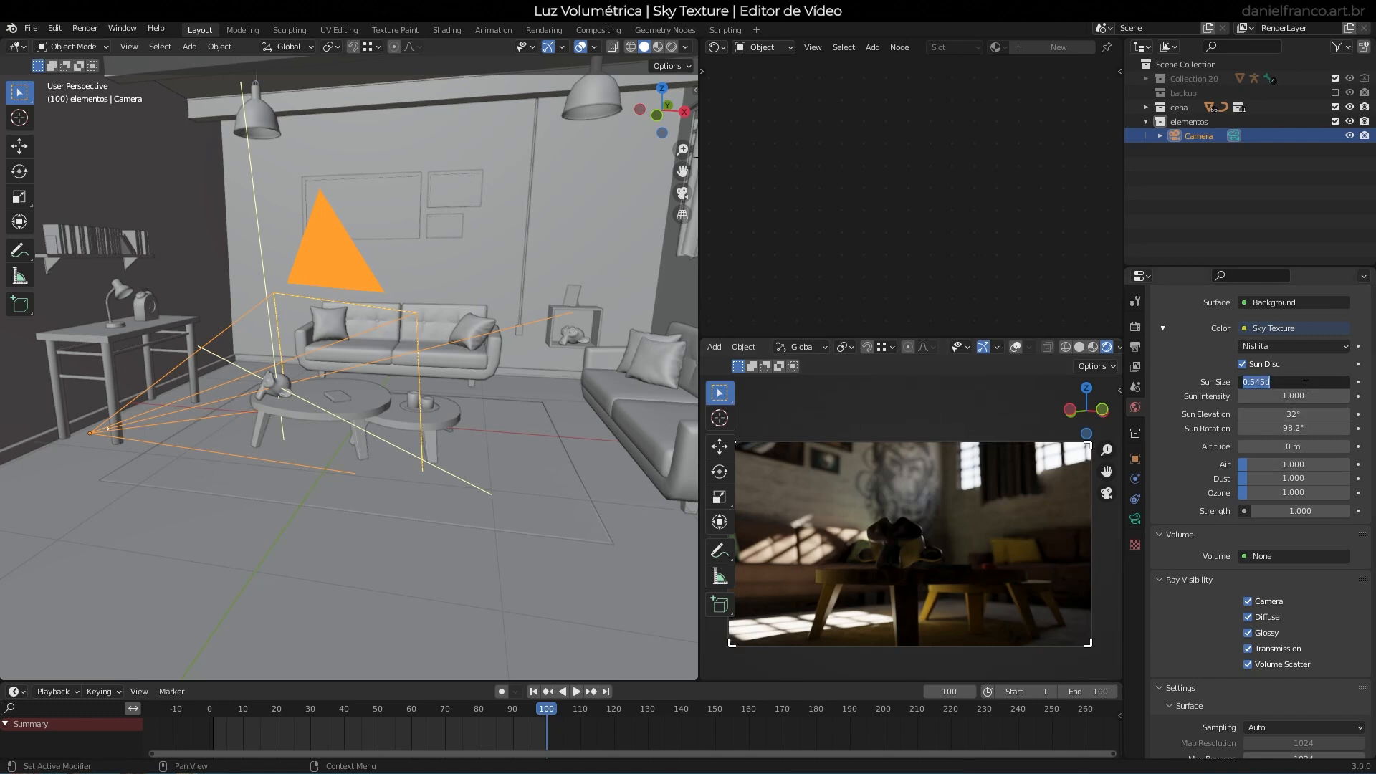
pyautogui.write('5')
pyautogui.press('Return')
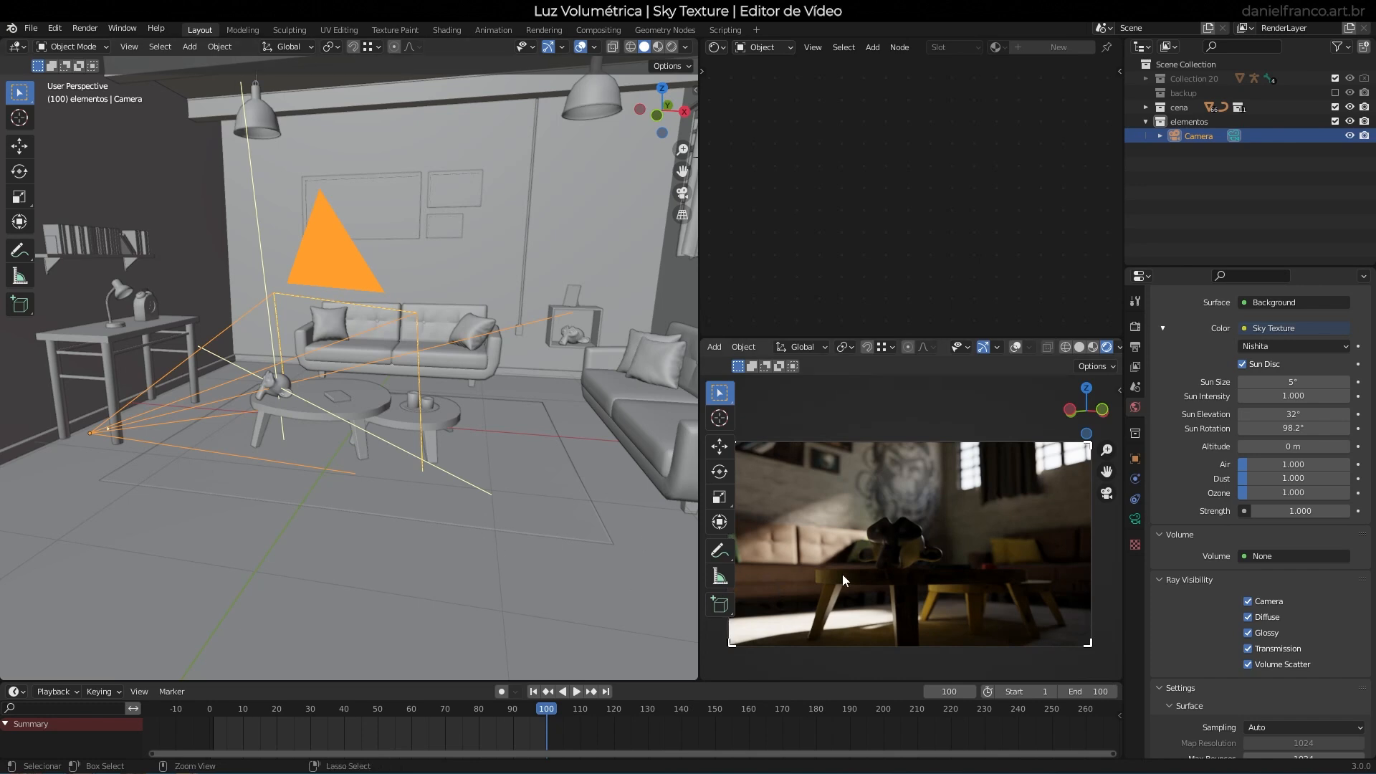
pyautogui.hotkey('ctrl', 'z')
# Set the Sky Texture's sun size to 1° to soften the sunlight shadows.
pyautogui.click(1297, 377)
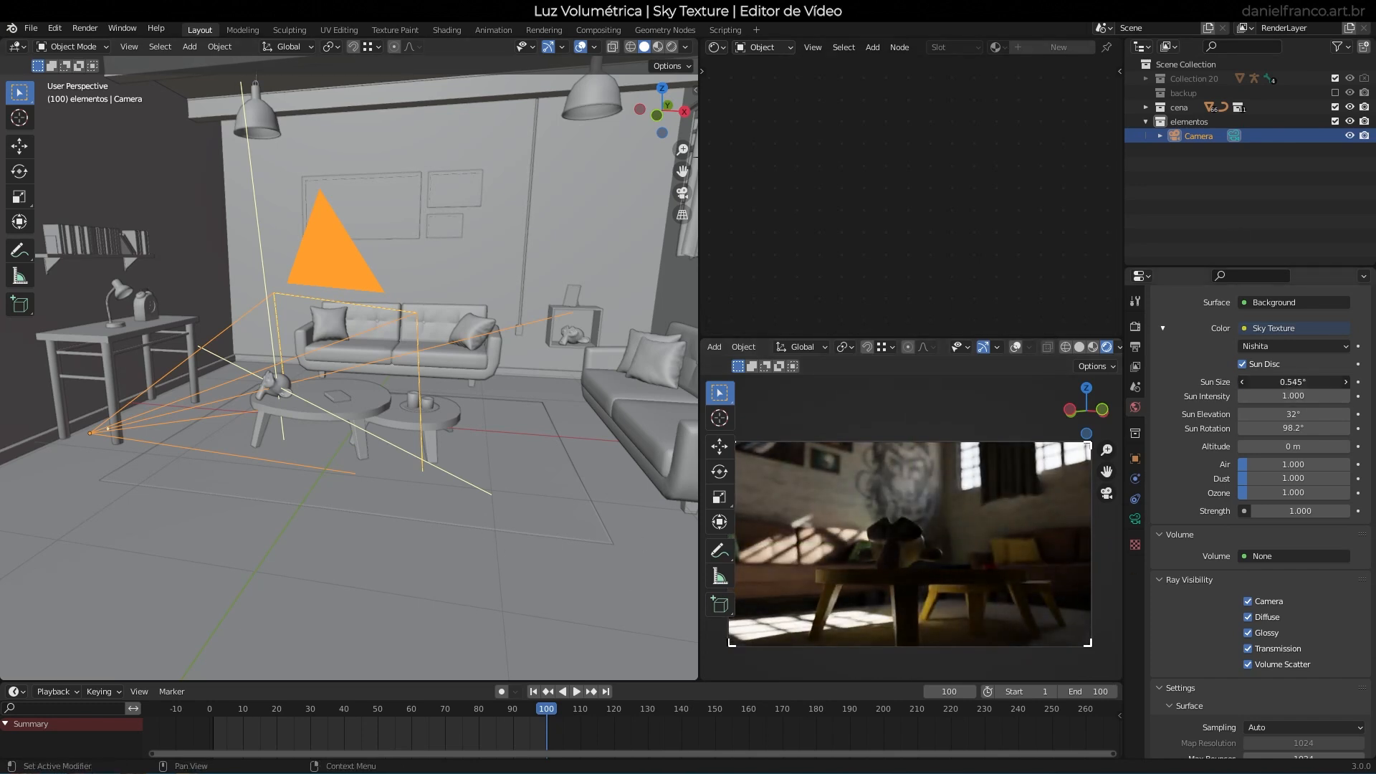
pyautogui.write('1')
pyautogui.press('Return')
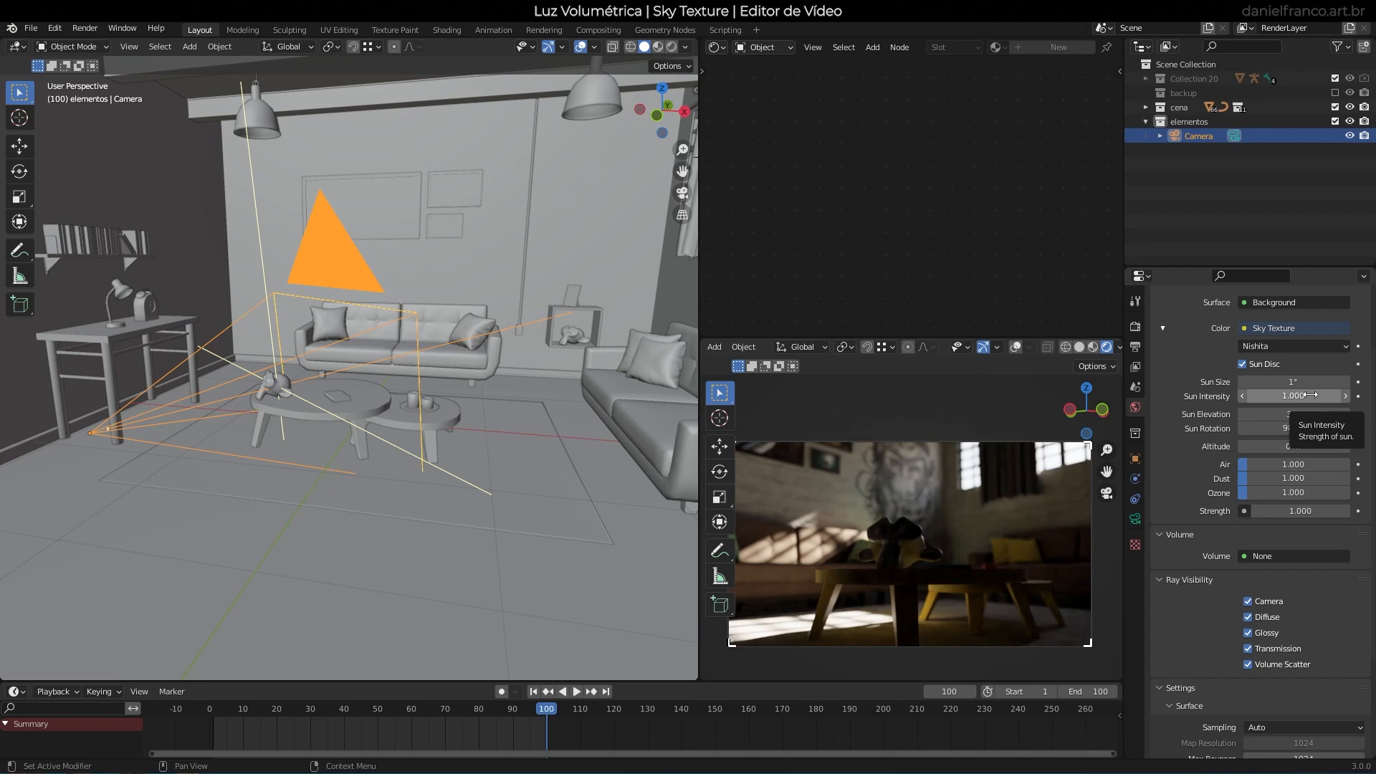
# Try a world background strength of 5 and restore it to 1.
pyautogui.click(1302, 510)
pyautogui.write('5')
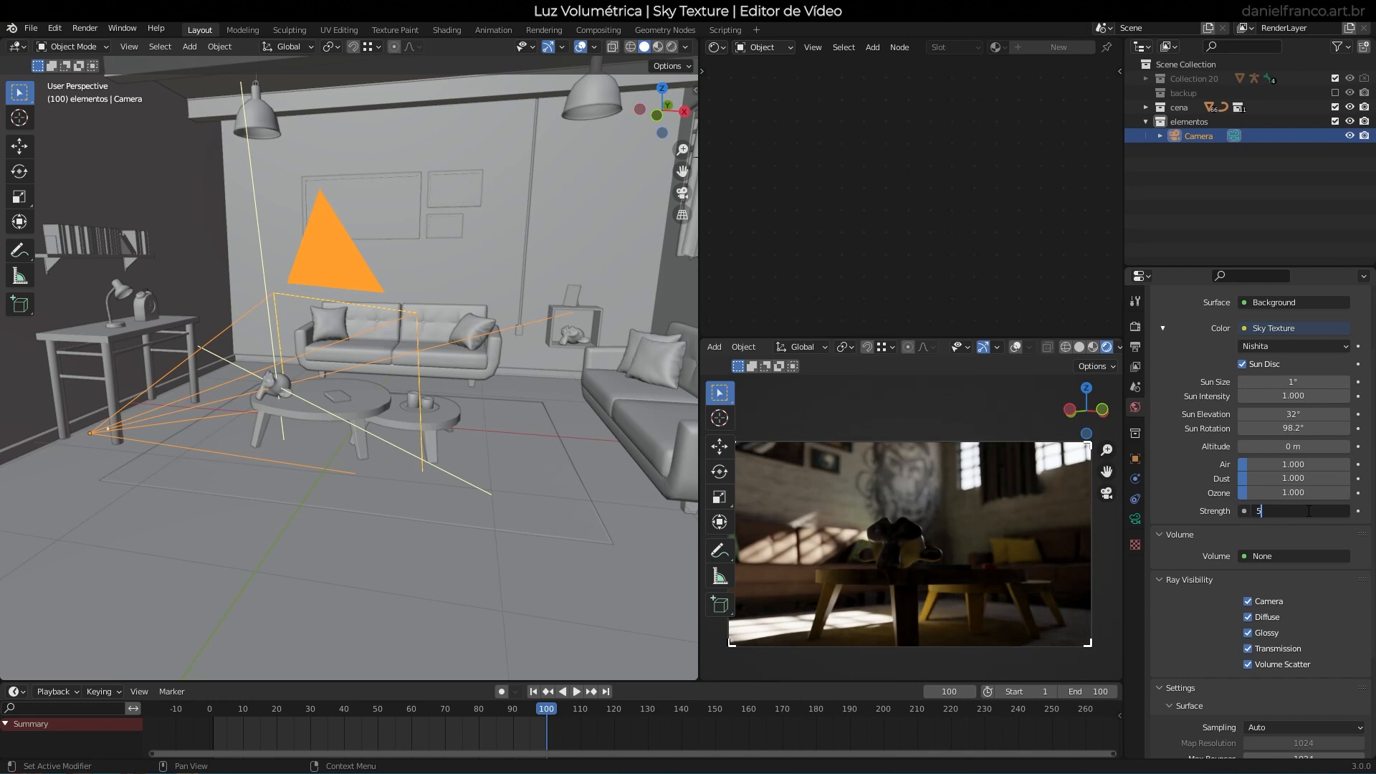
pyautogui.press('Return')
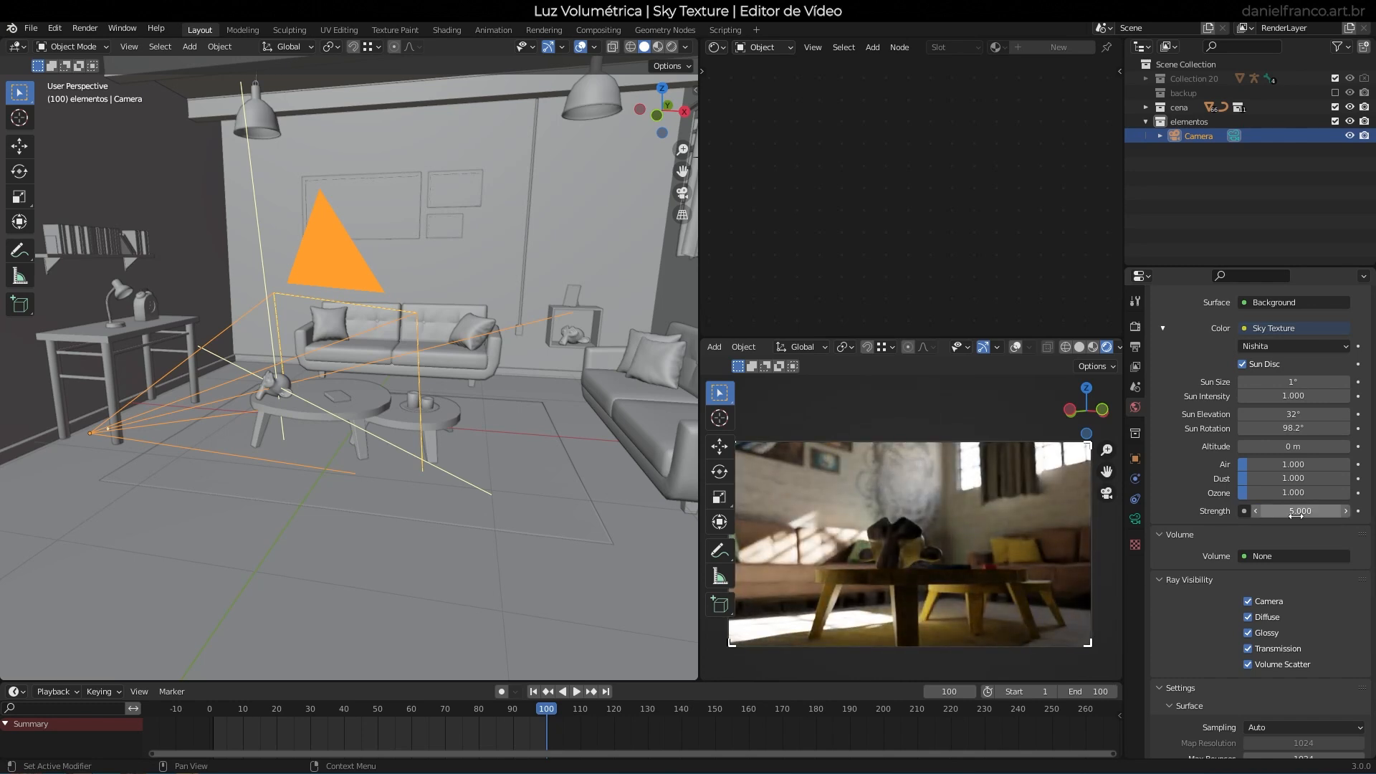
pyautogui.click(1301, 511)
pyautogui.write('1')
pyautogui.press('Return')
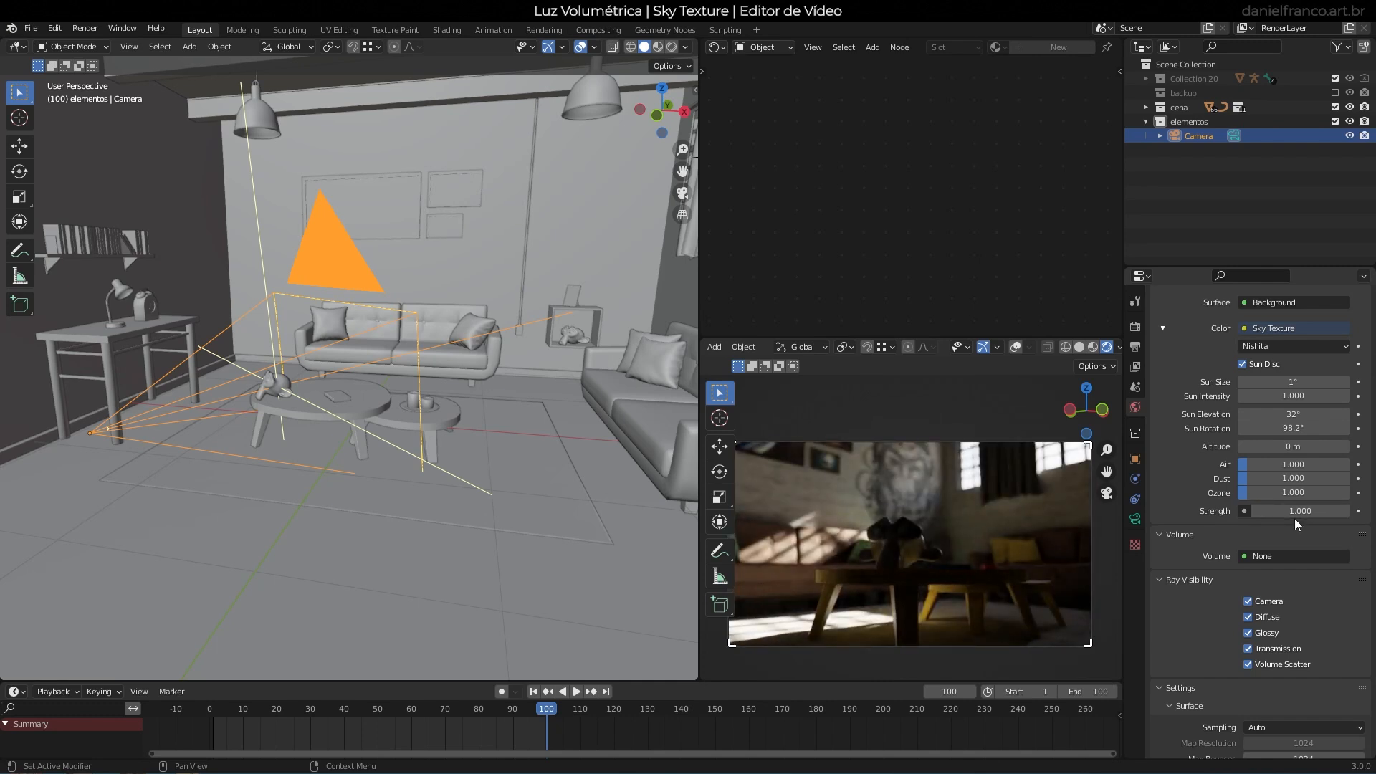
# Try a Sky Texture altitude of 60 km and restore it to 0 m.
pyautogui.click(1295, 447)
pyautogui.write('60000')
pyautogui.press('BackSpace')
pyautogui.press('BackSpace')
pyautogui.press('BackSpace')
pyautogui.write('km')
pyautogui.press('Return')
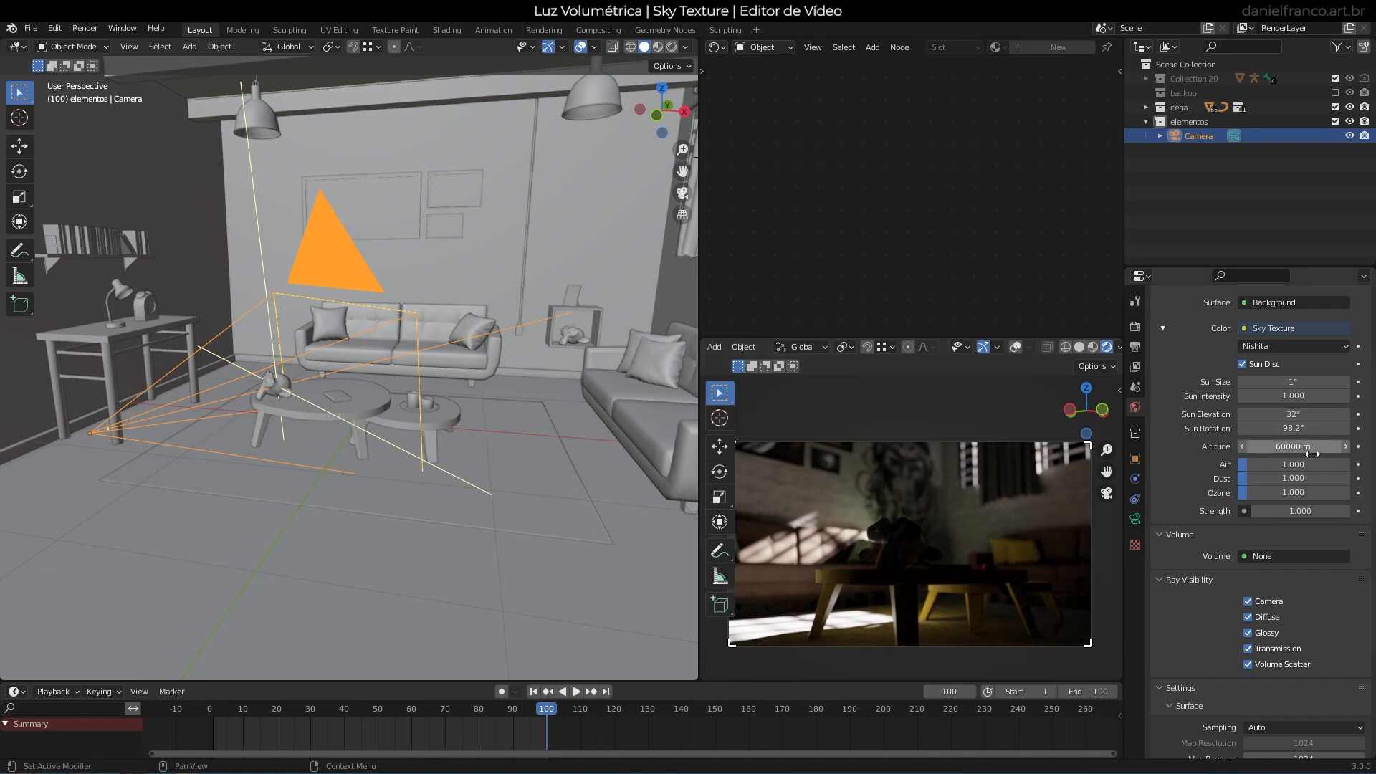
pyautogui.press('BackSpace')
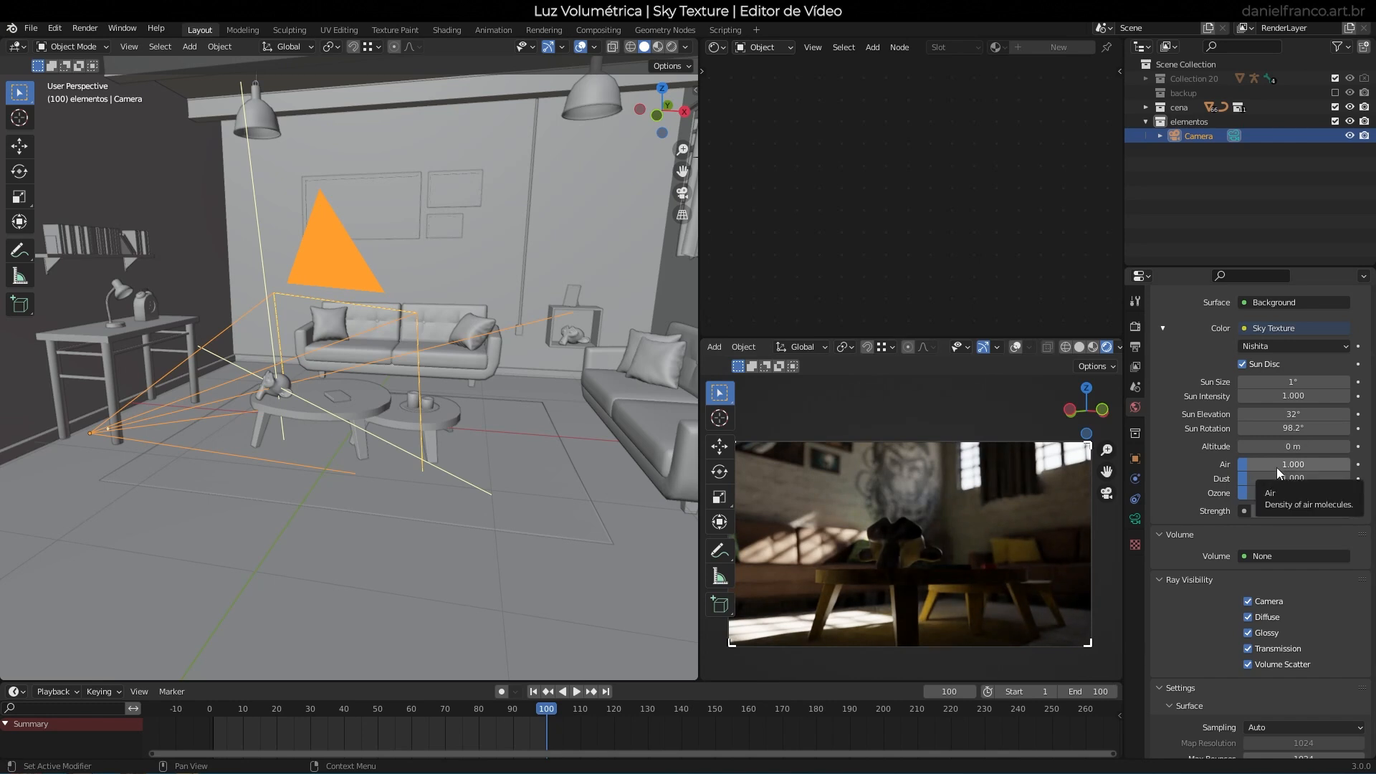
# Try Sky Texture air densities of 0 and 2, and restore the value to 1.
pyautogui.press('BackSpace')
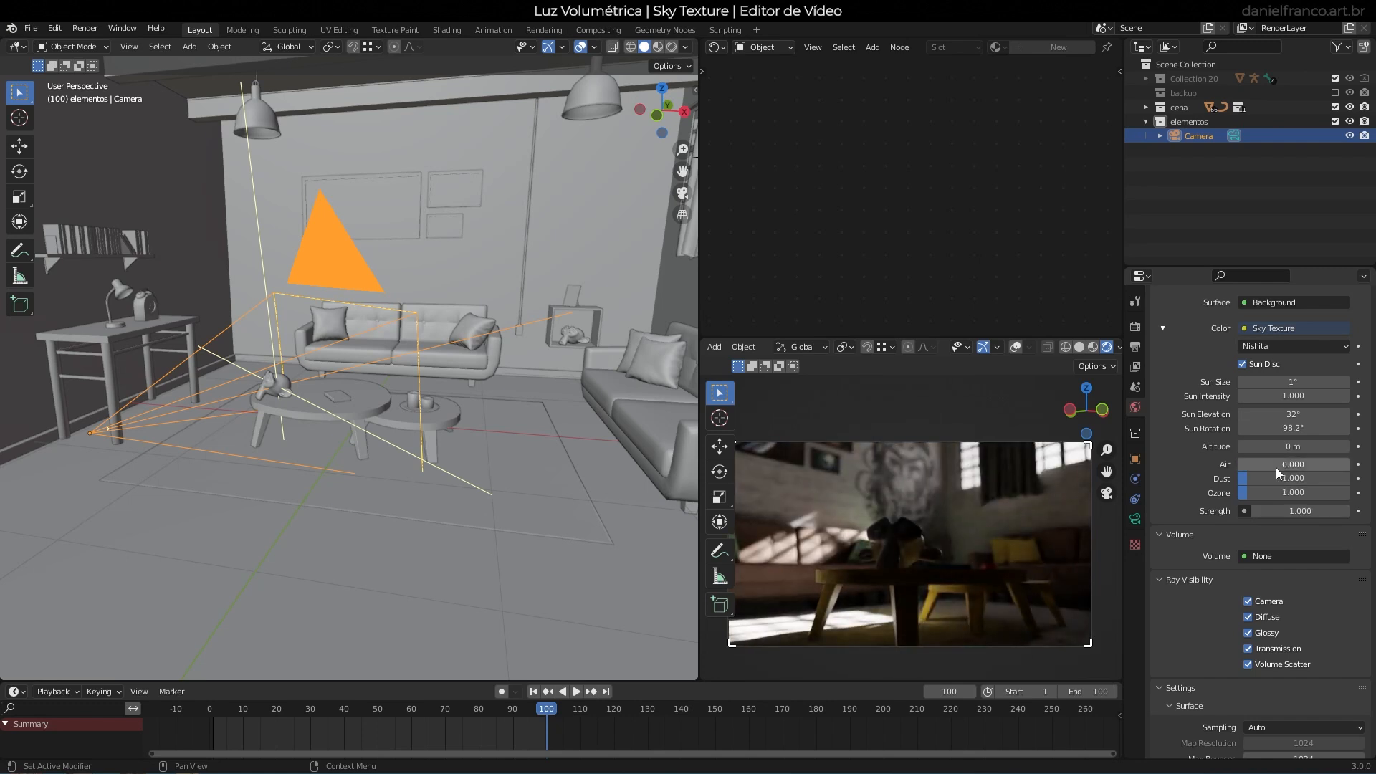
pyautogui.click(1275, 466)
pyautogui.write('2')
pyautogui.press('Return')
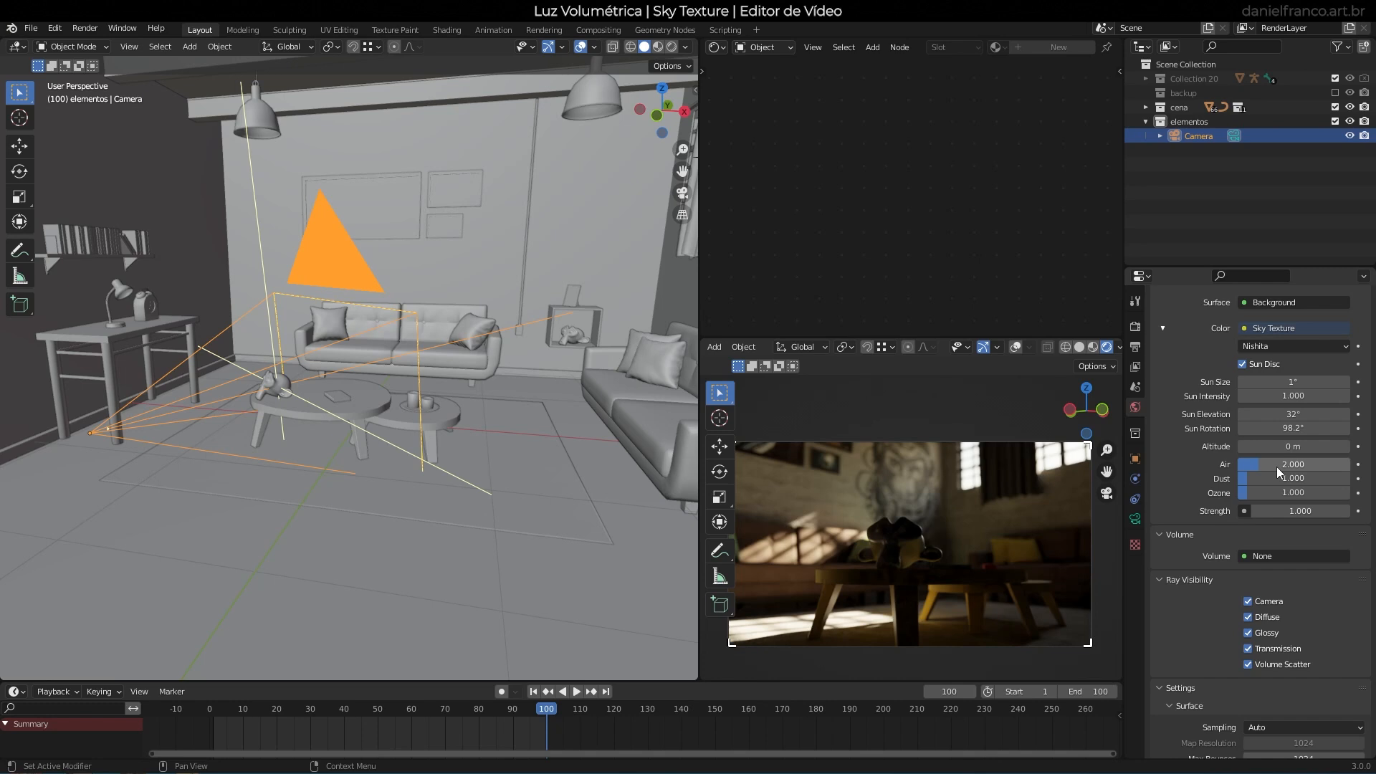
pyautogui.click(1275, 466)
pyautogui.write('1')
pyautogui.press('Return')
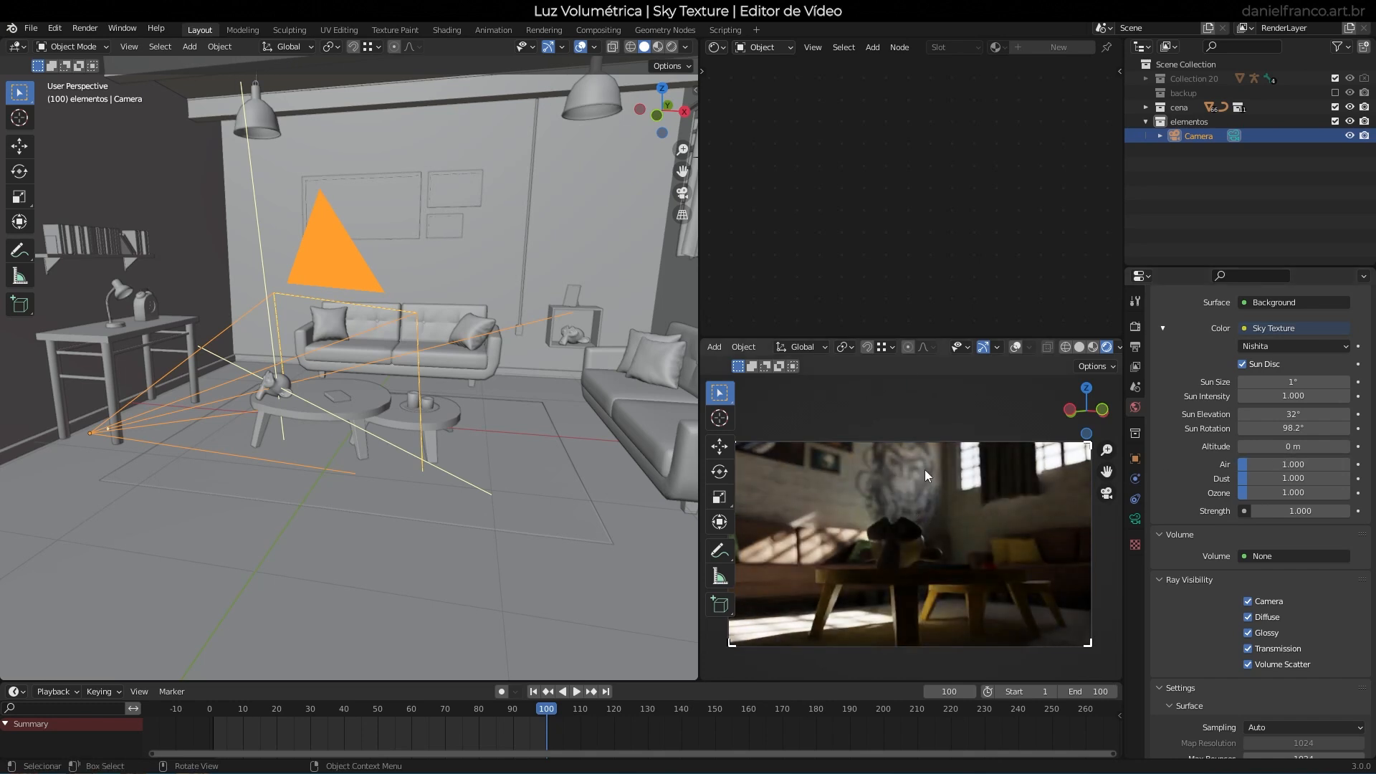
# Compare Sky Texture air densities of 2 and 6, and settle on 3 for a warmer light.
pyautogui.click(1282, 464)
pyautogui.write('2')
pyautogui.press('Return')
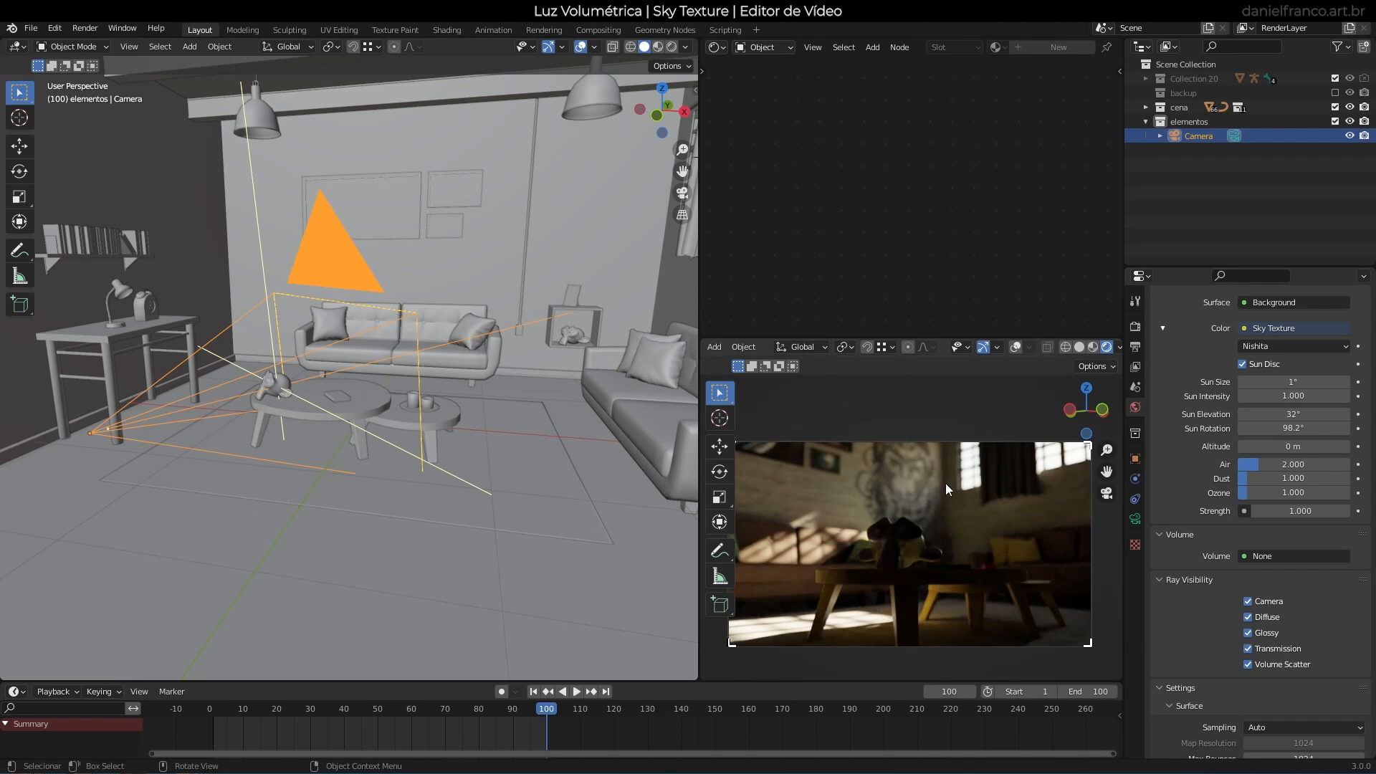
pyautogui.click(1297, 464)
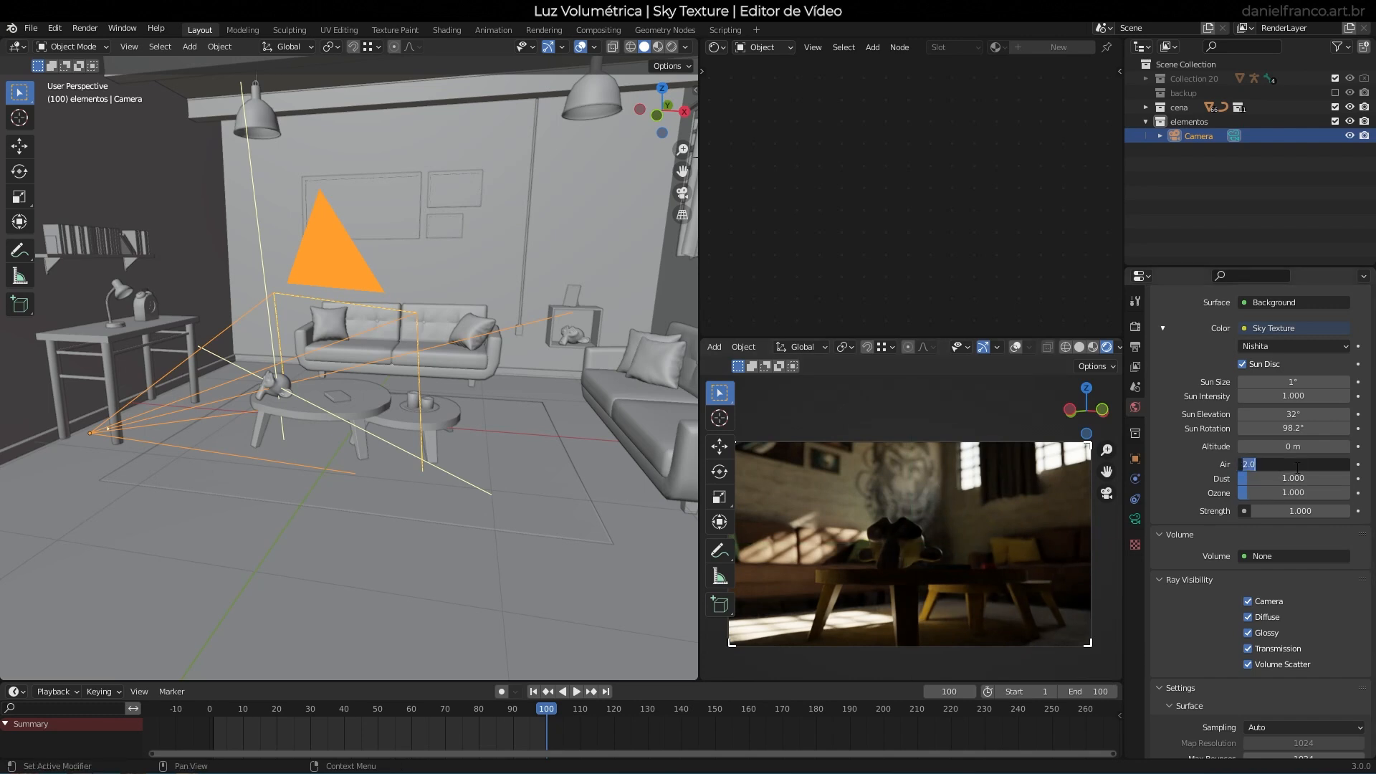
pyautogui.write('6')
pyautogui.press('Return')
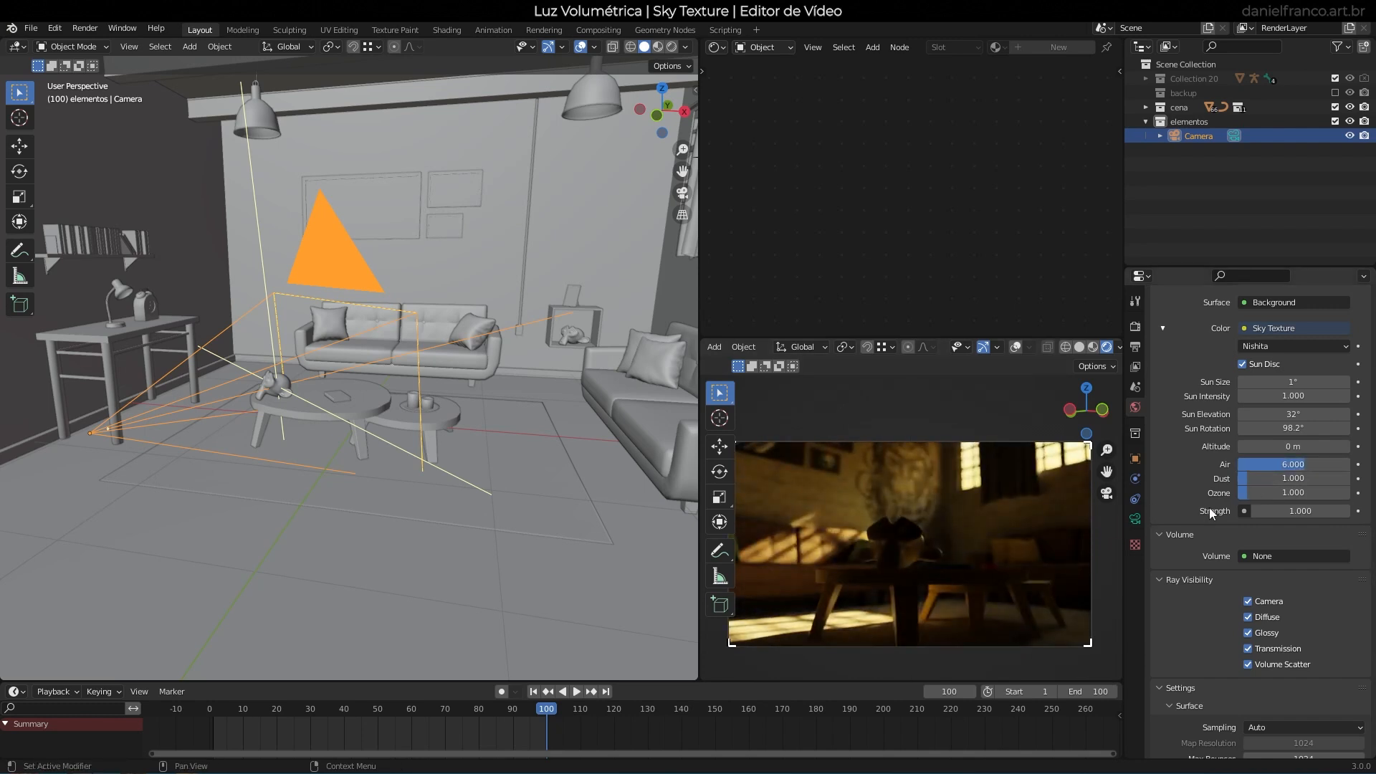
pyautogui.click(1297, 465)
pyautogui.write('3')
pyautogui.press('Return')
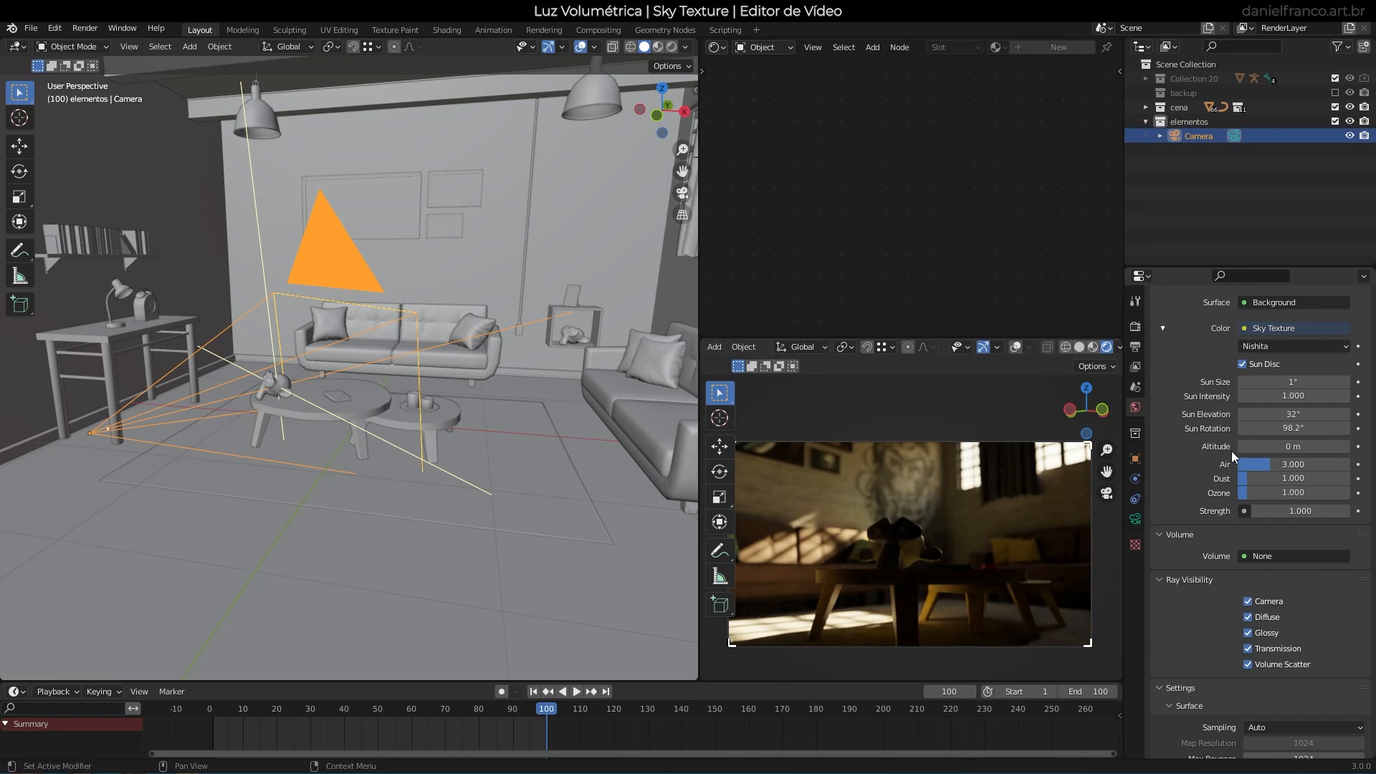
# Try a Sky Texture dust density of 5 and restore it to 1.
pyautogui.click(1277, 476)
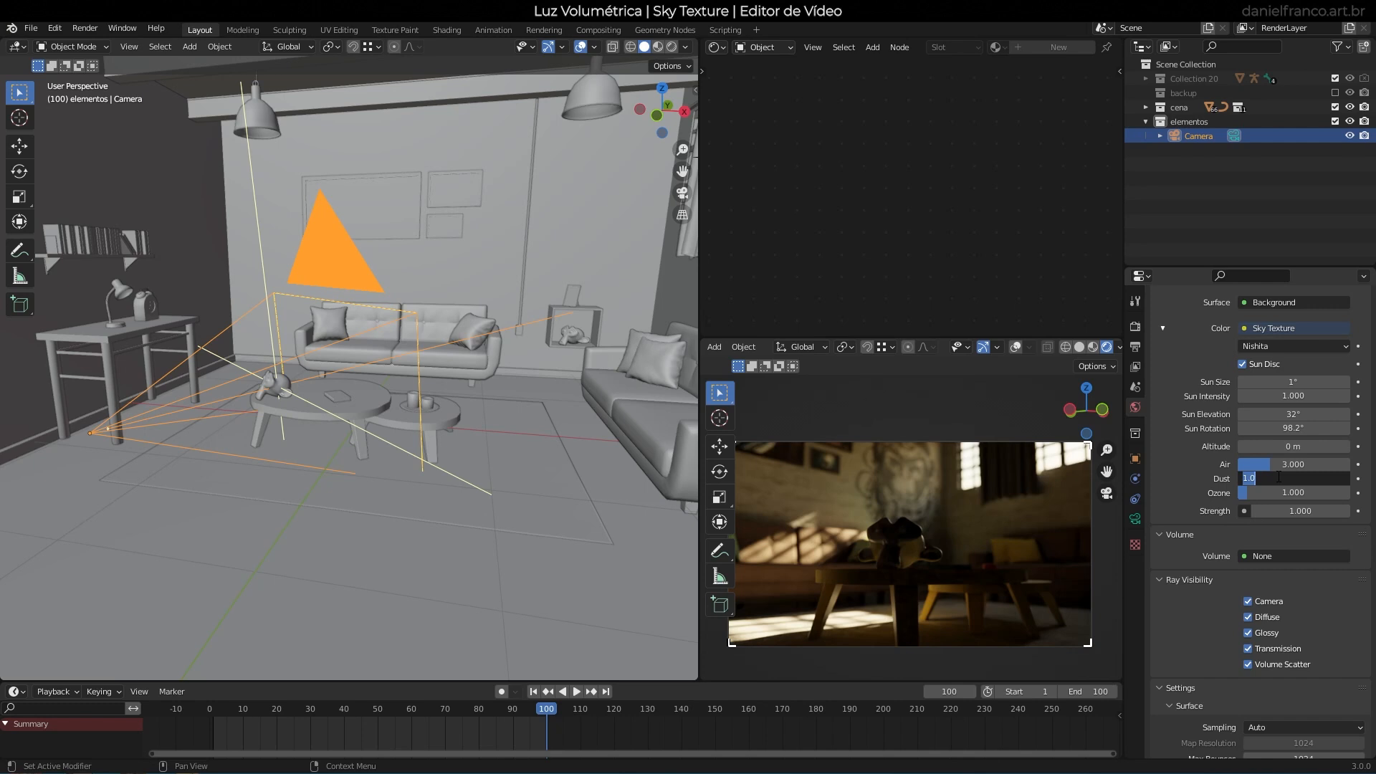
pyautogui.write('5')
pyautogui.press('Return')
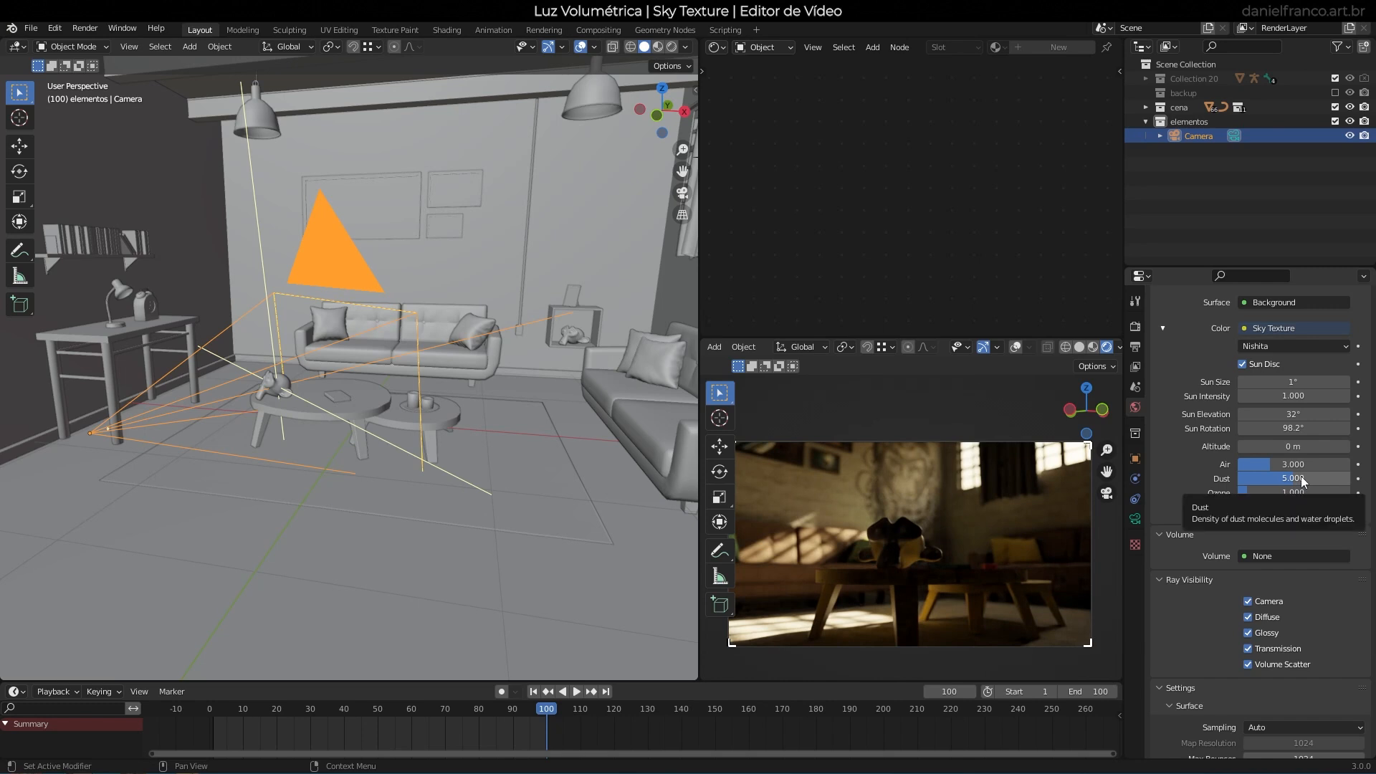
pyautogui.click(1302, 479)
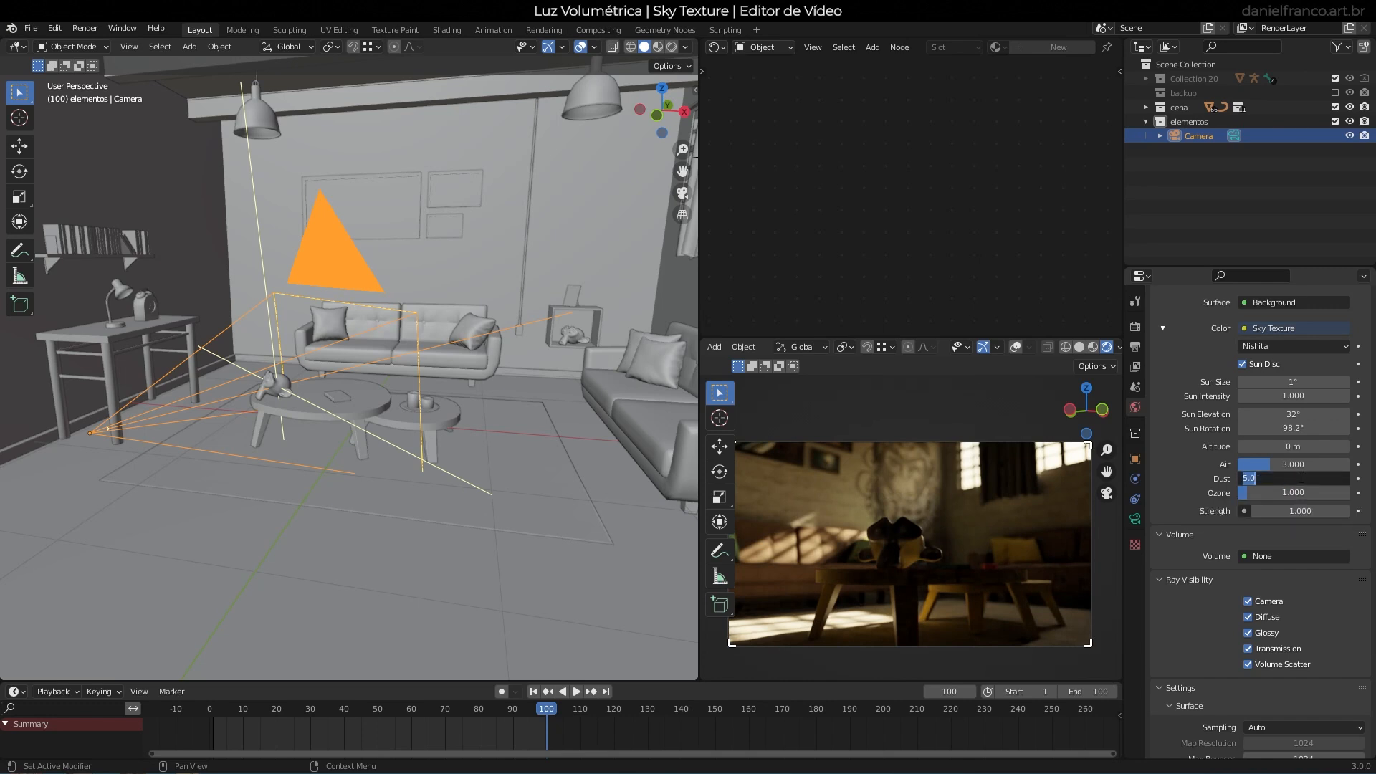
pyautogui.write('1')
pyautogui.press('Return')
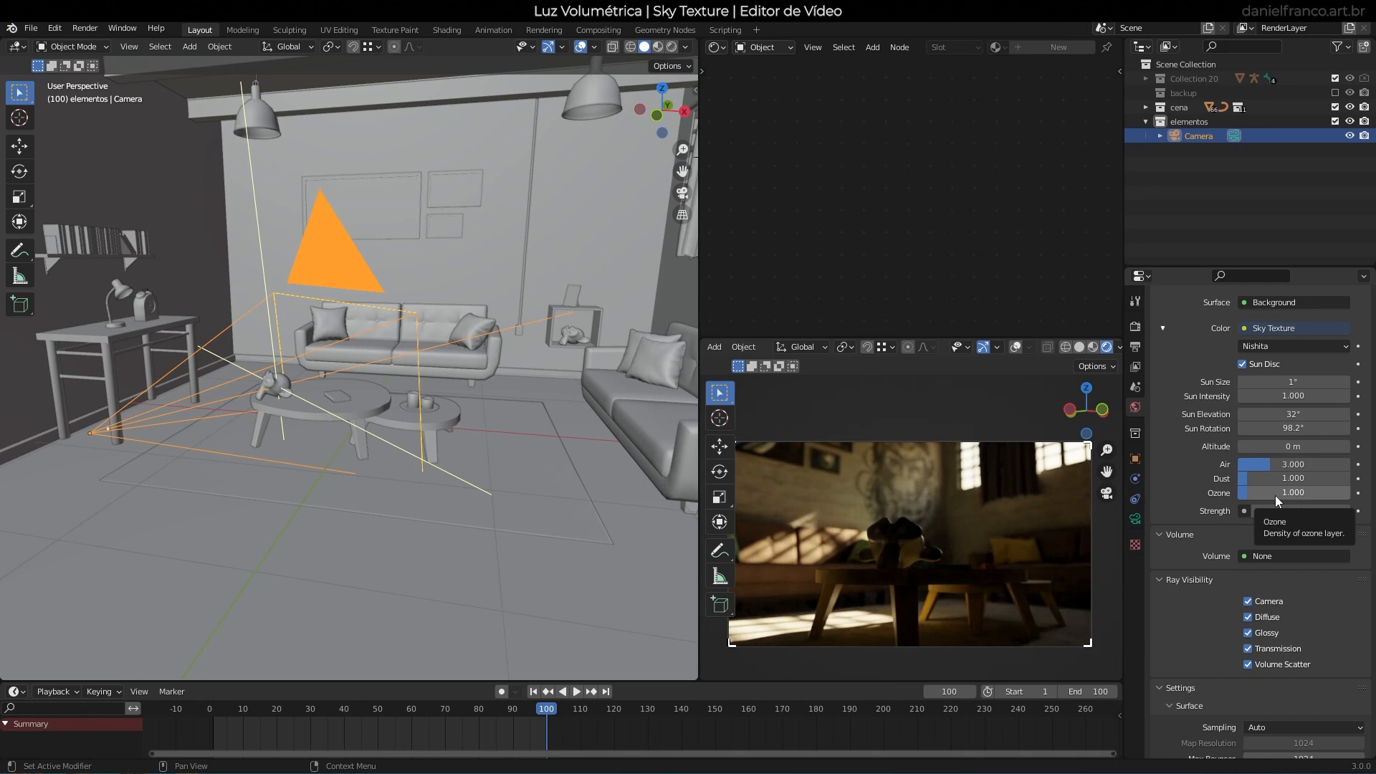
# Try a Sky Texture ozone density of 10, and return both air and ozone to 1.
pyautogui.click(1276, 495)
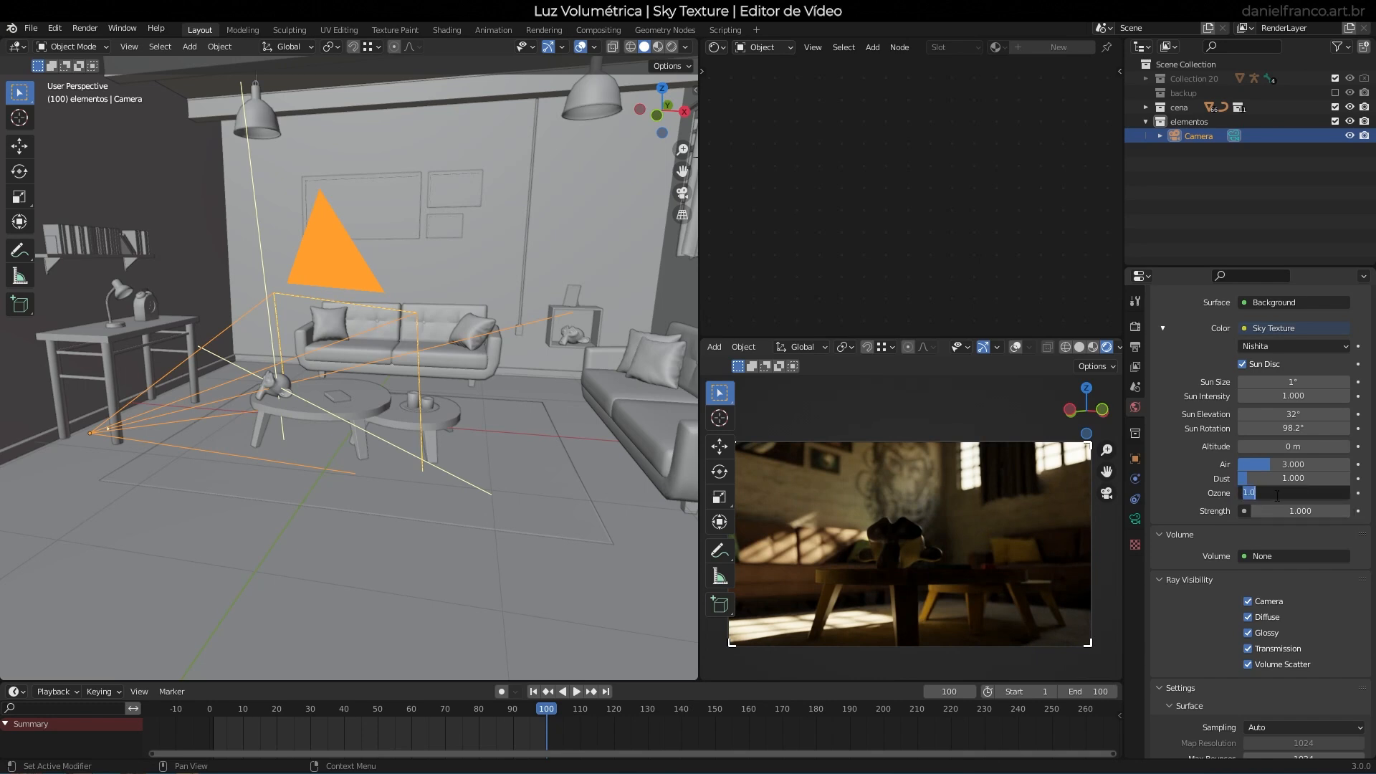
pyautogui.write('10')
pyautogui.press('Return')
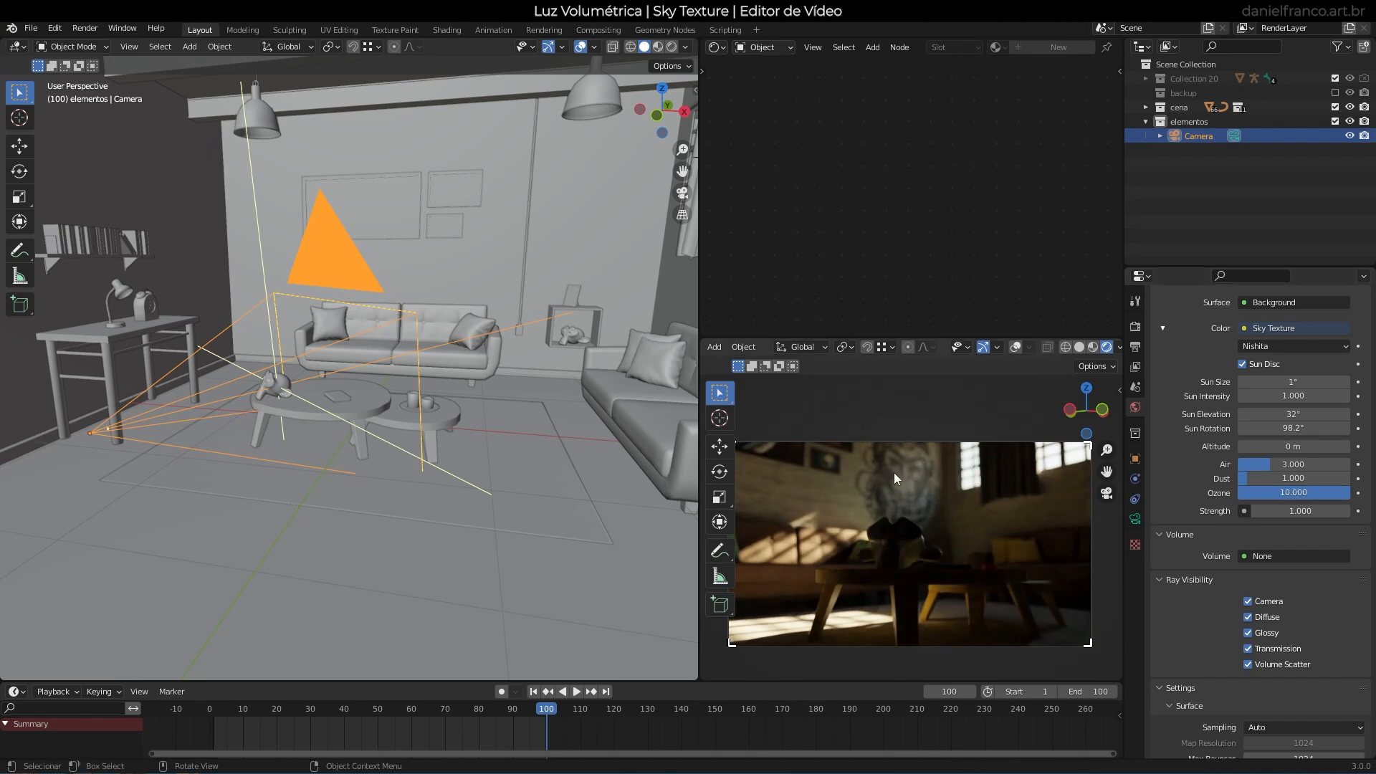
pyautogui.click(1294, 464)
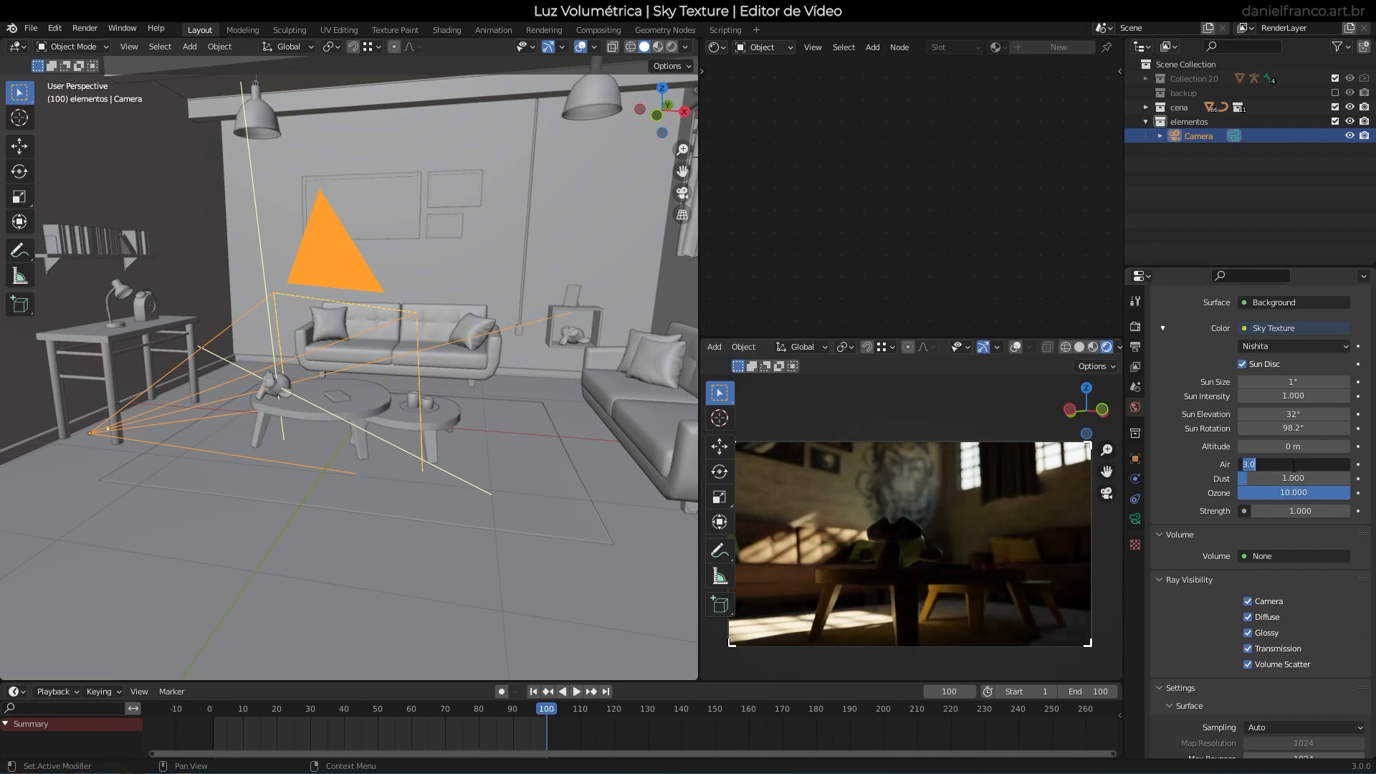
pyautogui.write('1')
pyautogui.press('Return')
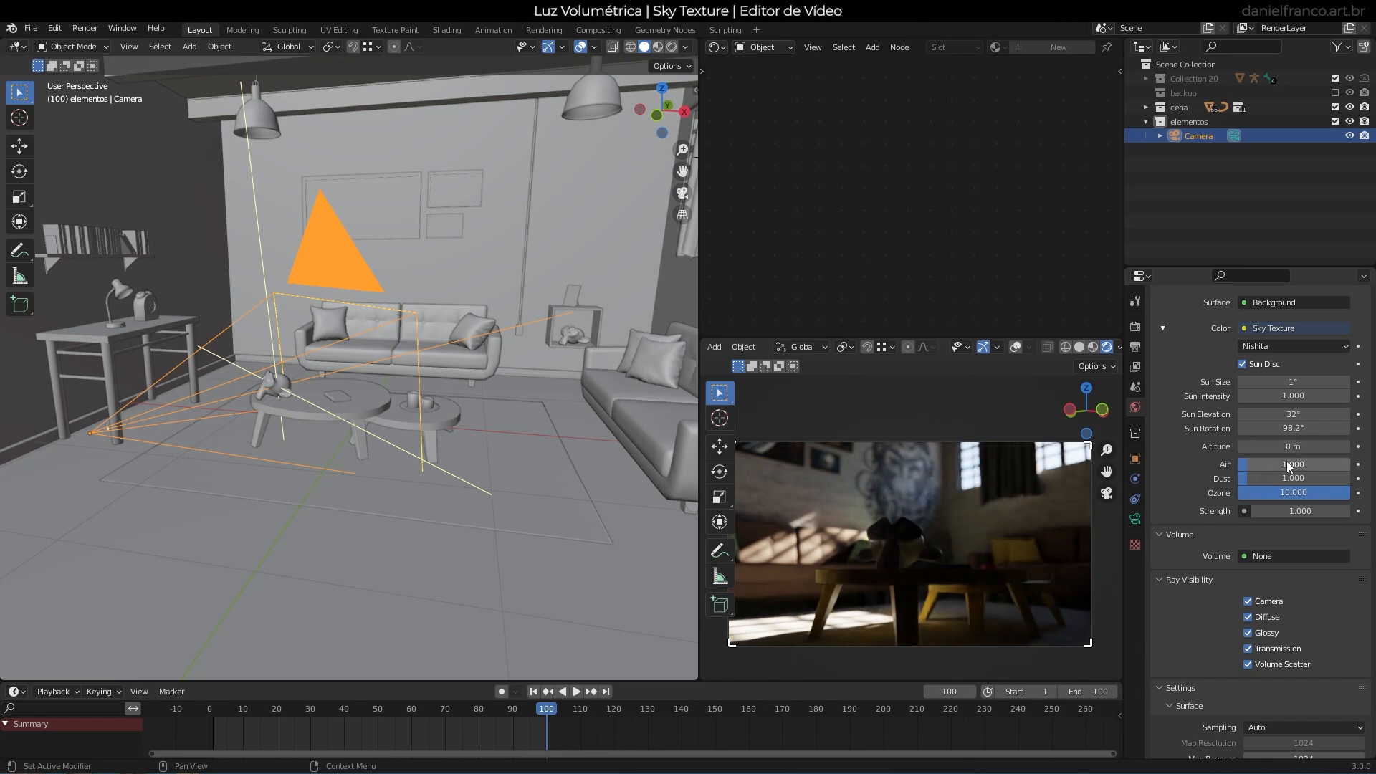
pyautogui.click(1286, 493)
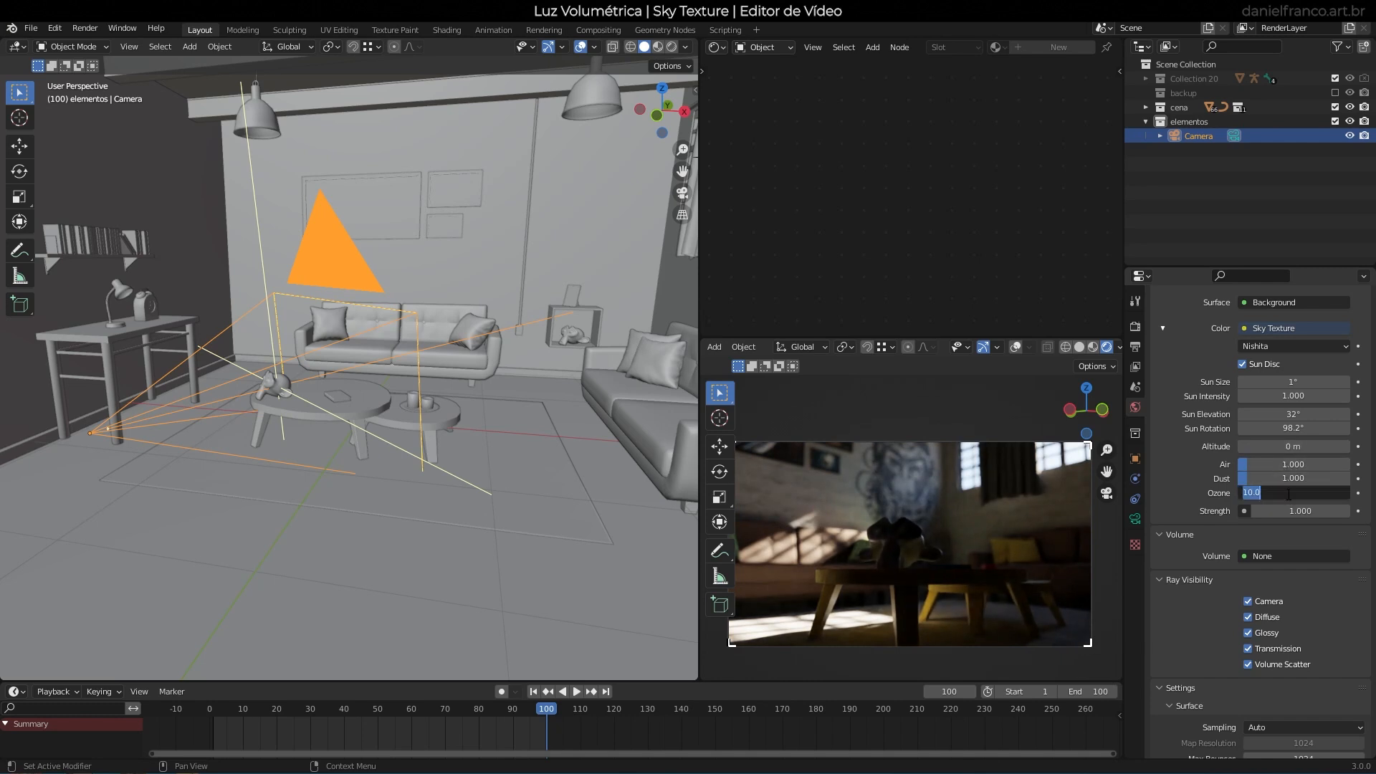
pyautogui.write('1')
pyautogui.press('Return')
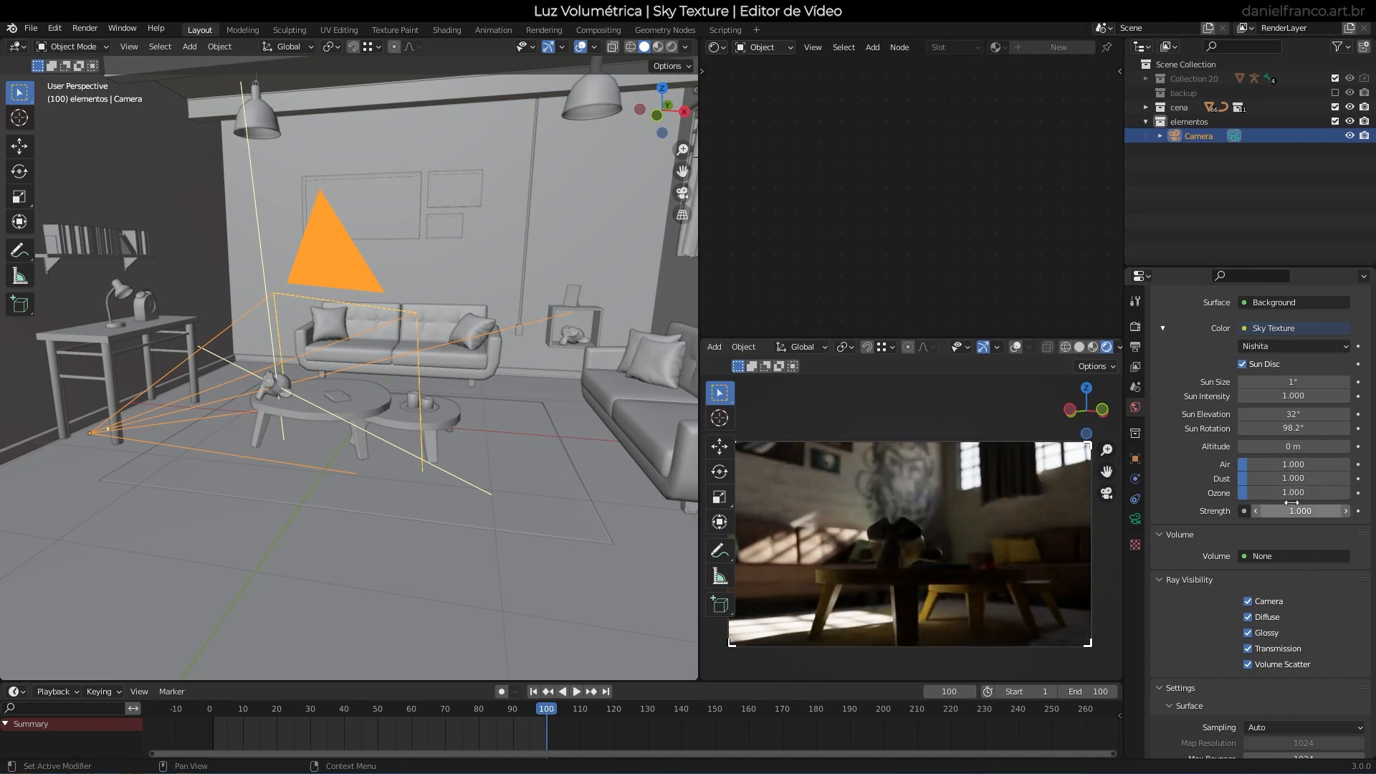
# Set the Sky Texture's ozone density to 10 and its air density to 3.
pyautogui.click(1293, 494)
pyautogui.write('10')
pyautogui.press('Return')
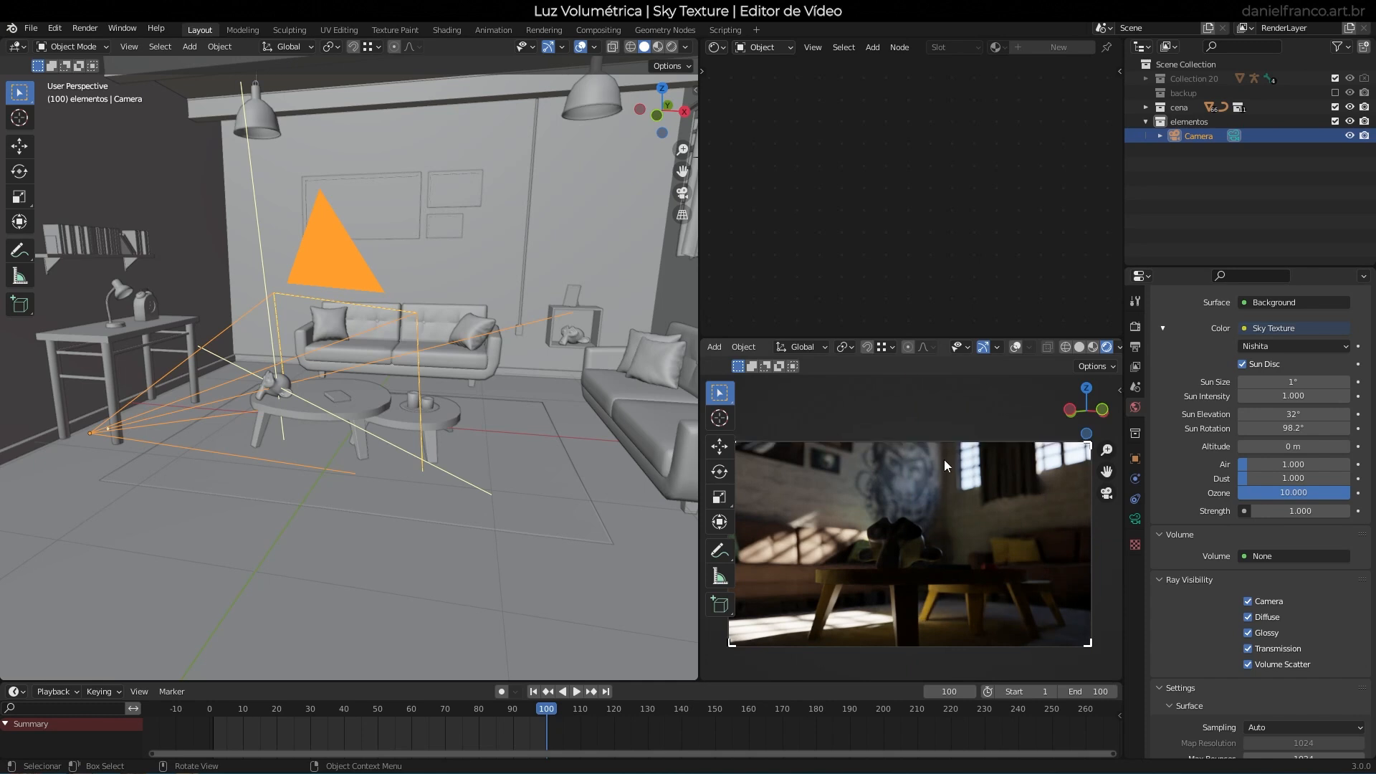
pyautogui.click(1281, 464)
pyautogui.write('3')
pyautogui.press('Return')
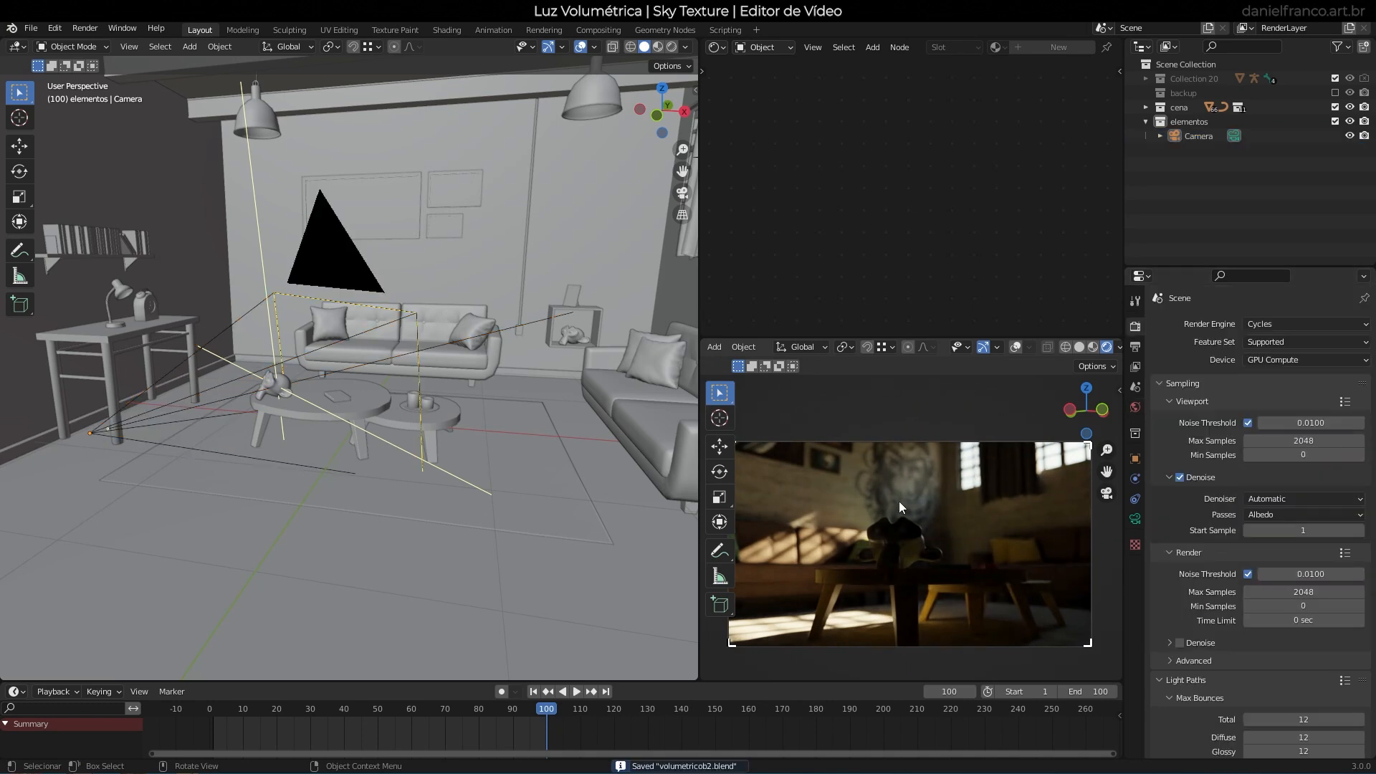
pyautogui.moveTo(380, 454); pyautogui.dragTo(406, 434, button='middle')
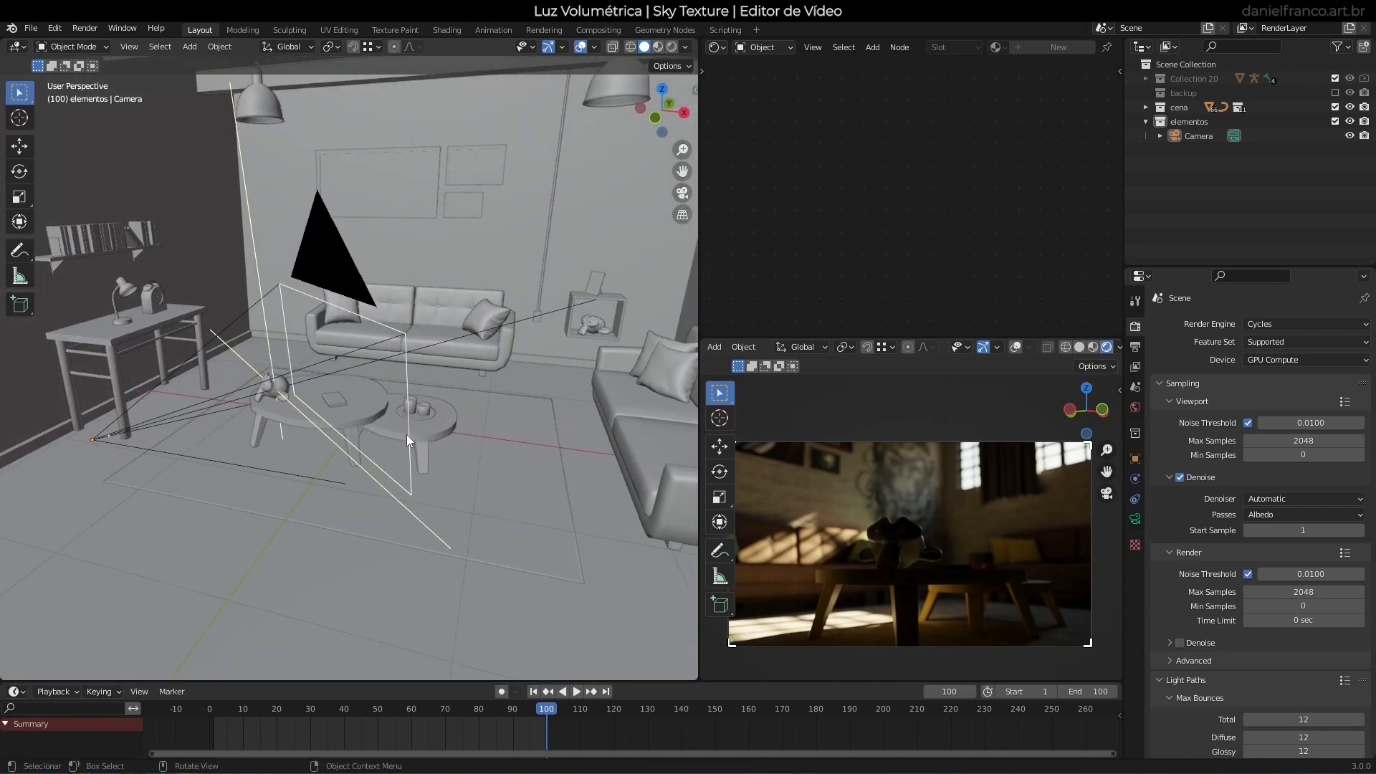
pyautogui.scroll(1, 406, 434)
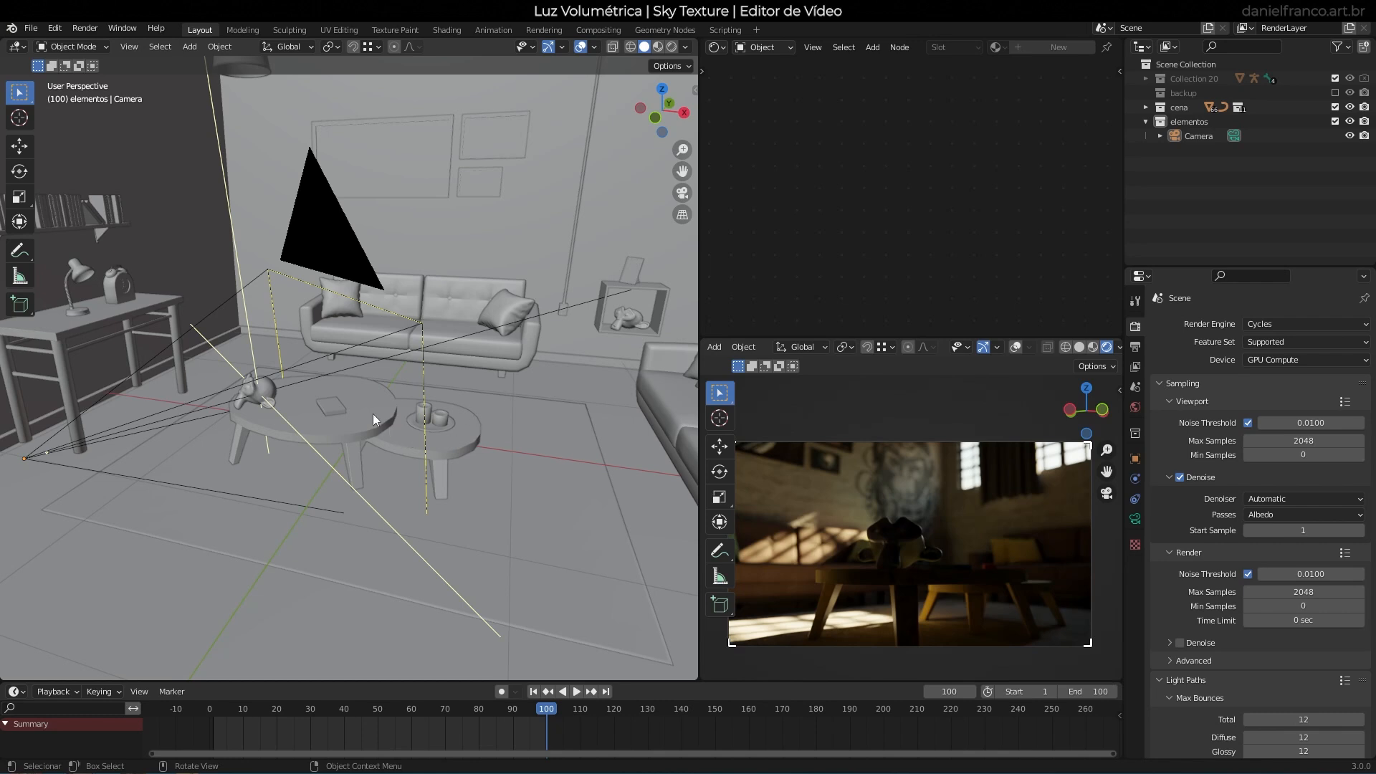
pyautogui.scroll(-2, 358, 419)
pyautogui.moveTo(344, 428); pyautogui.dragTo(398, 436, button='middle')
pyautogui.scroll(4, 384, 437)
pyautogui.press('a')
pyautogui.press('a')
pyautogui.scroll(-3, 414, 431)
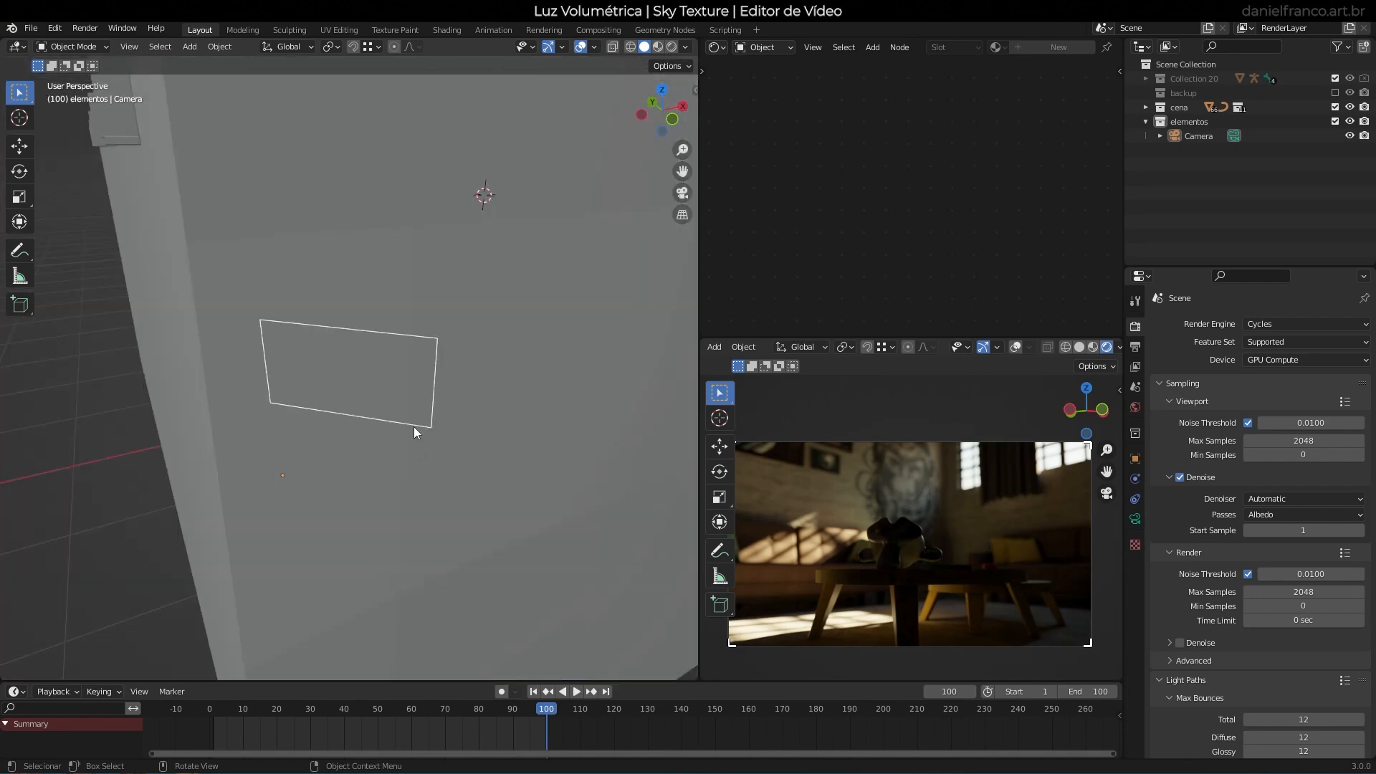
pyautogui.scroll(4, 508, 252)
pyautogui.scroll(-1, 499, 261)
pyautogui.scroll(-3, 498, 269)
pyautogui.scroll(3, 304, 470)
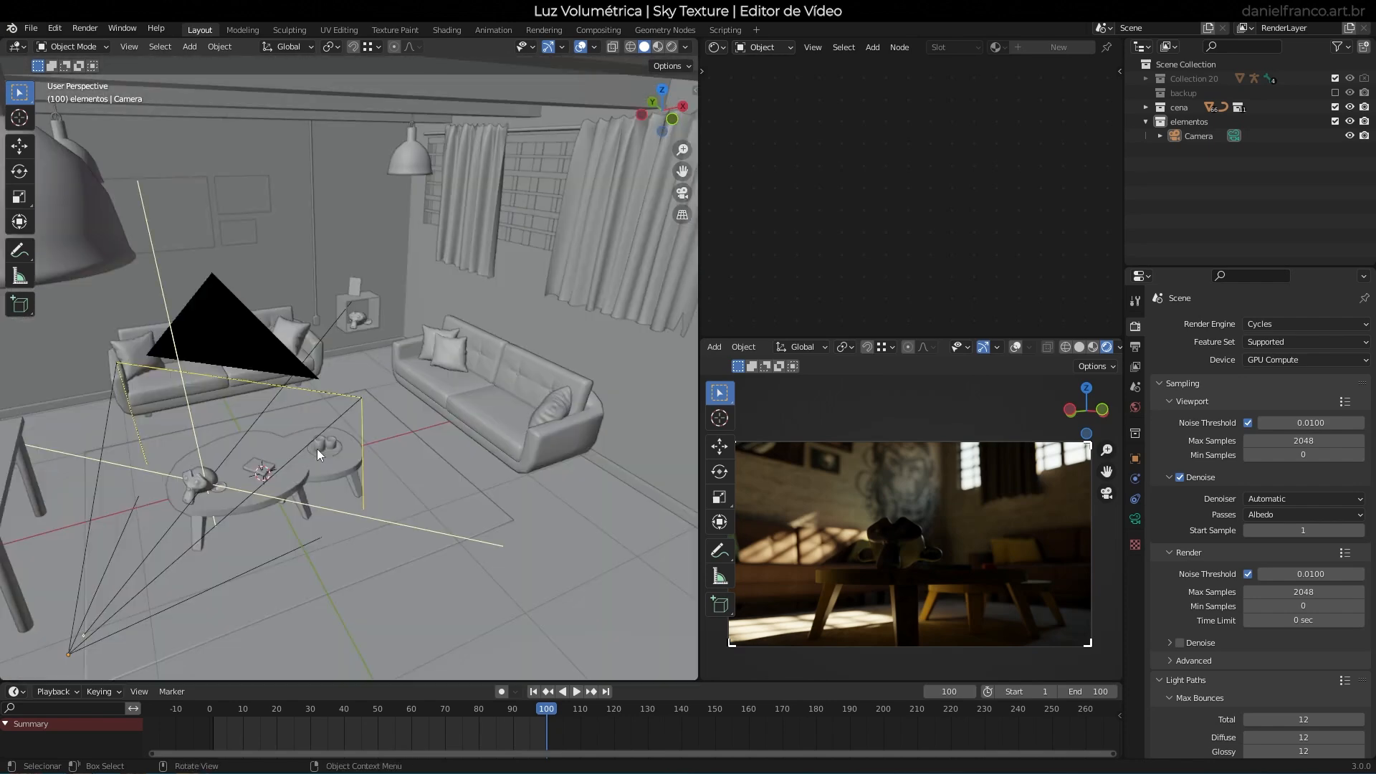
# Add a cube mesh to the living-room scene at the 3D cursor.
pyautogui.scroll(2, 280, 482)
pyautogui.moveTo(254, 500); pyautogui.dragTo(245, 497, button='middle')
pyautogui.hotkey('shift', 'a')
pyautogui.moveTo(293, 486)
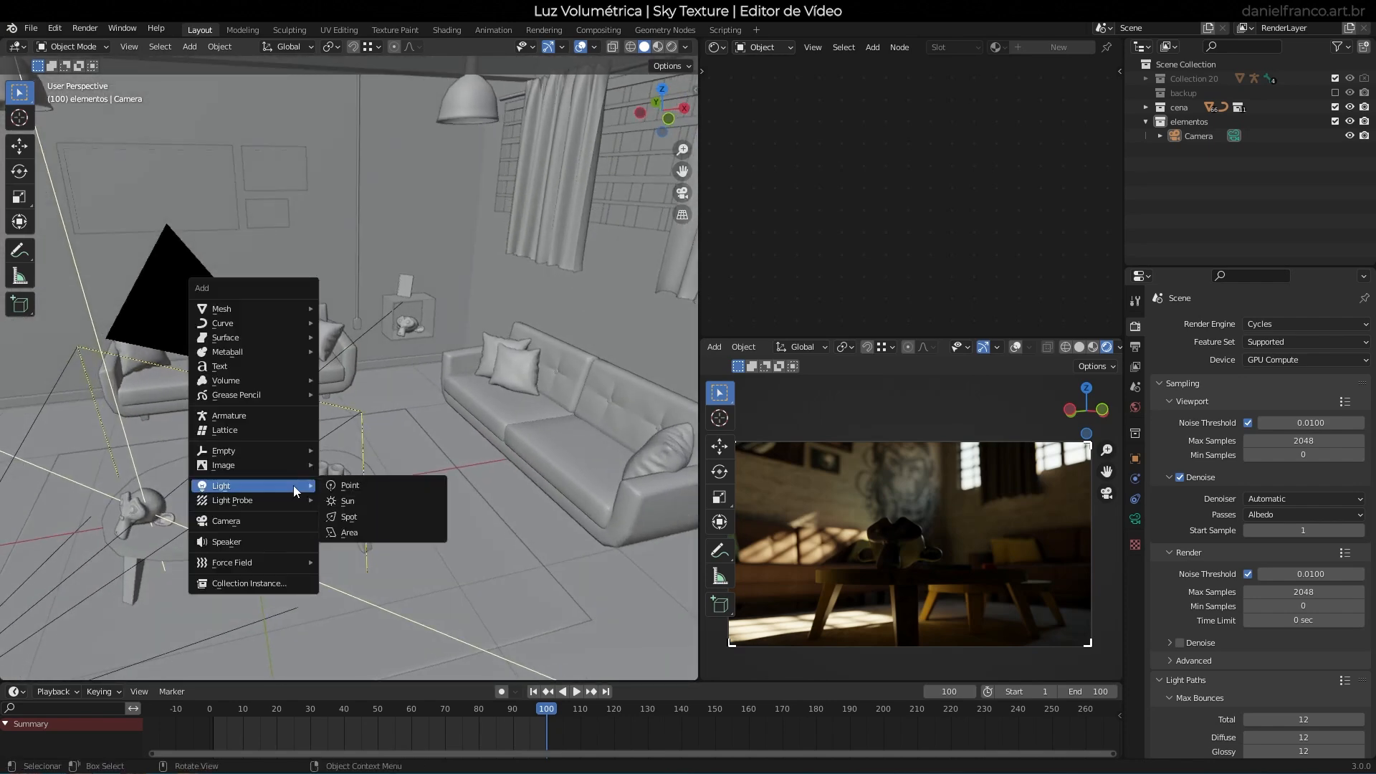
pyautogui.moveTo(254, 308)
pyautogui.click(343, 322)
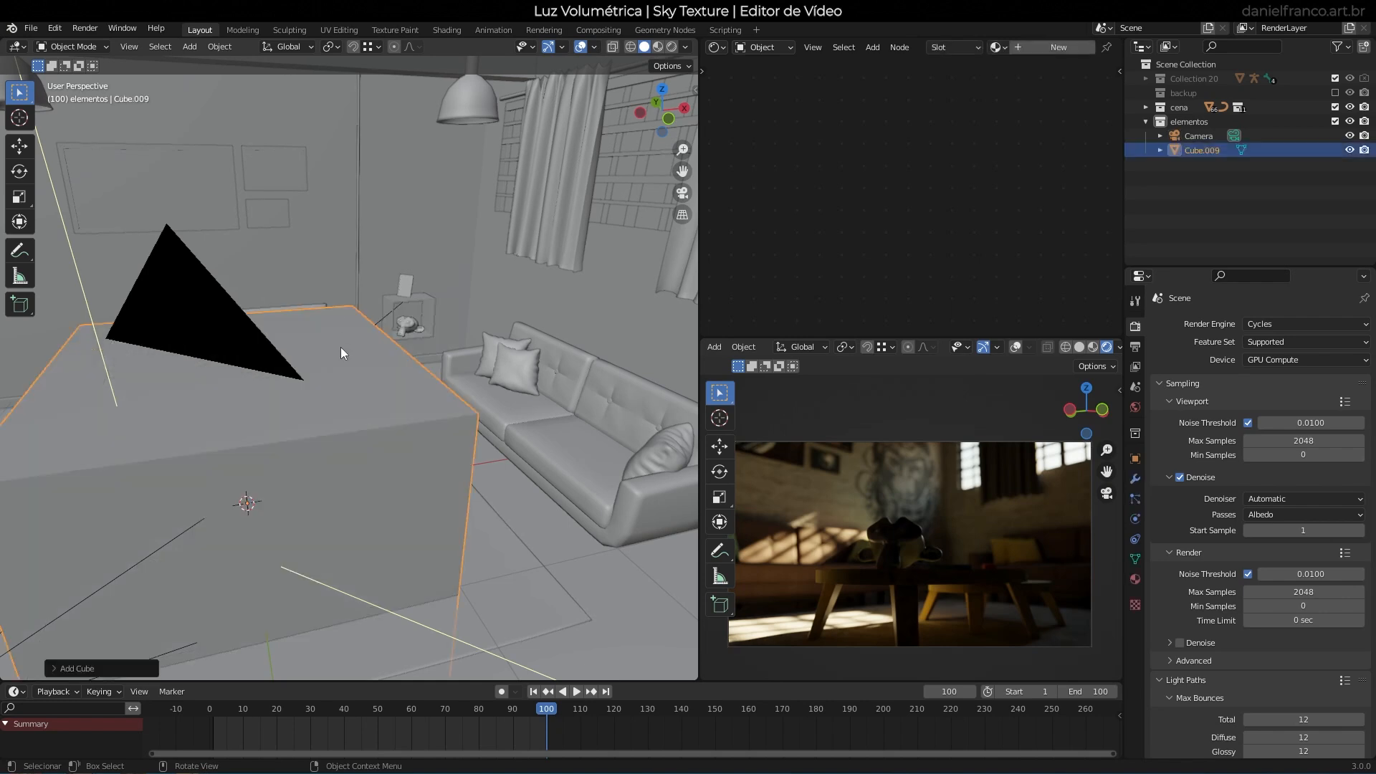
# Scale the cube down and place it in front of the back sofa, within the camera's view.
pyautogui.press('g')
pyautogui.click(540, 569)
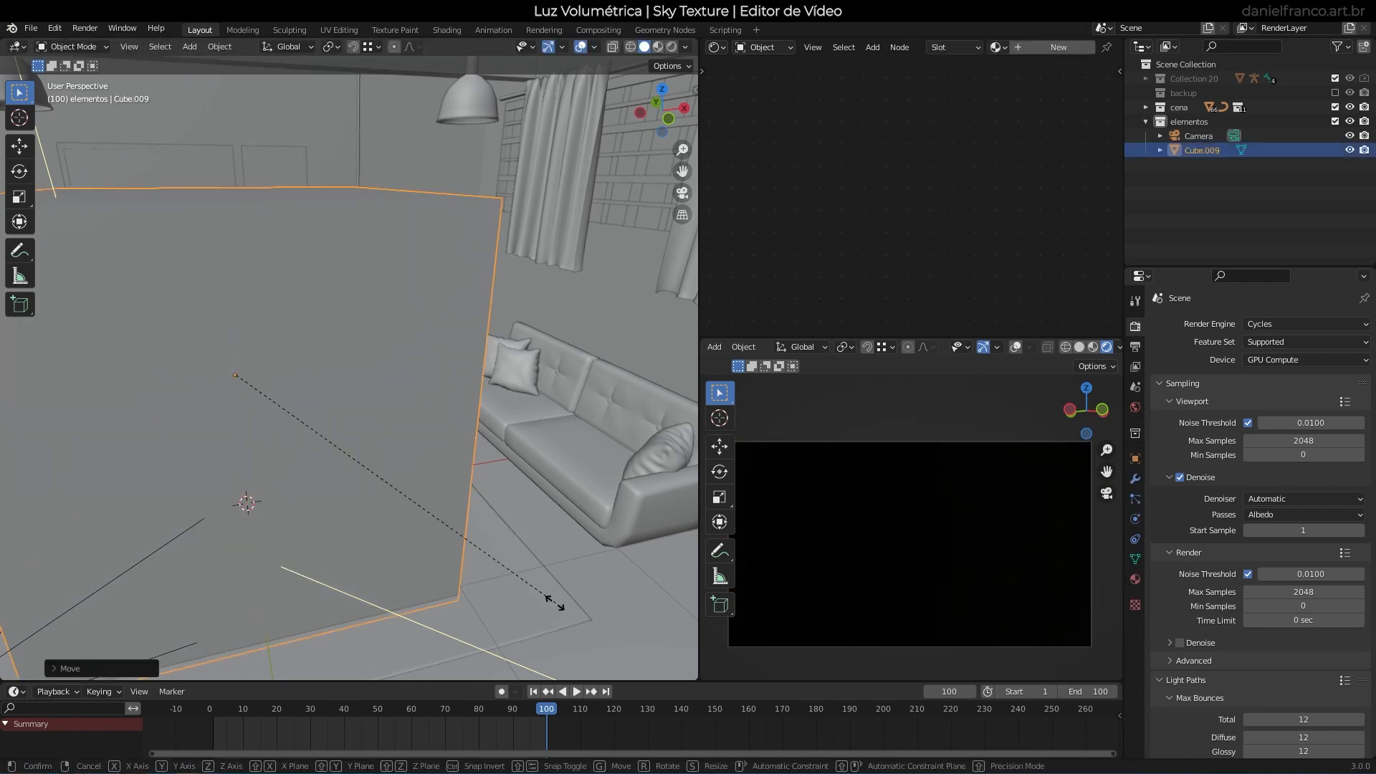
pyautogui.press('s')
pyautogui.click(286, 430)
pyautogui.press('g')
pyautogui.press('y')
pyautogui.click(276, 393)
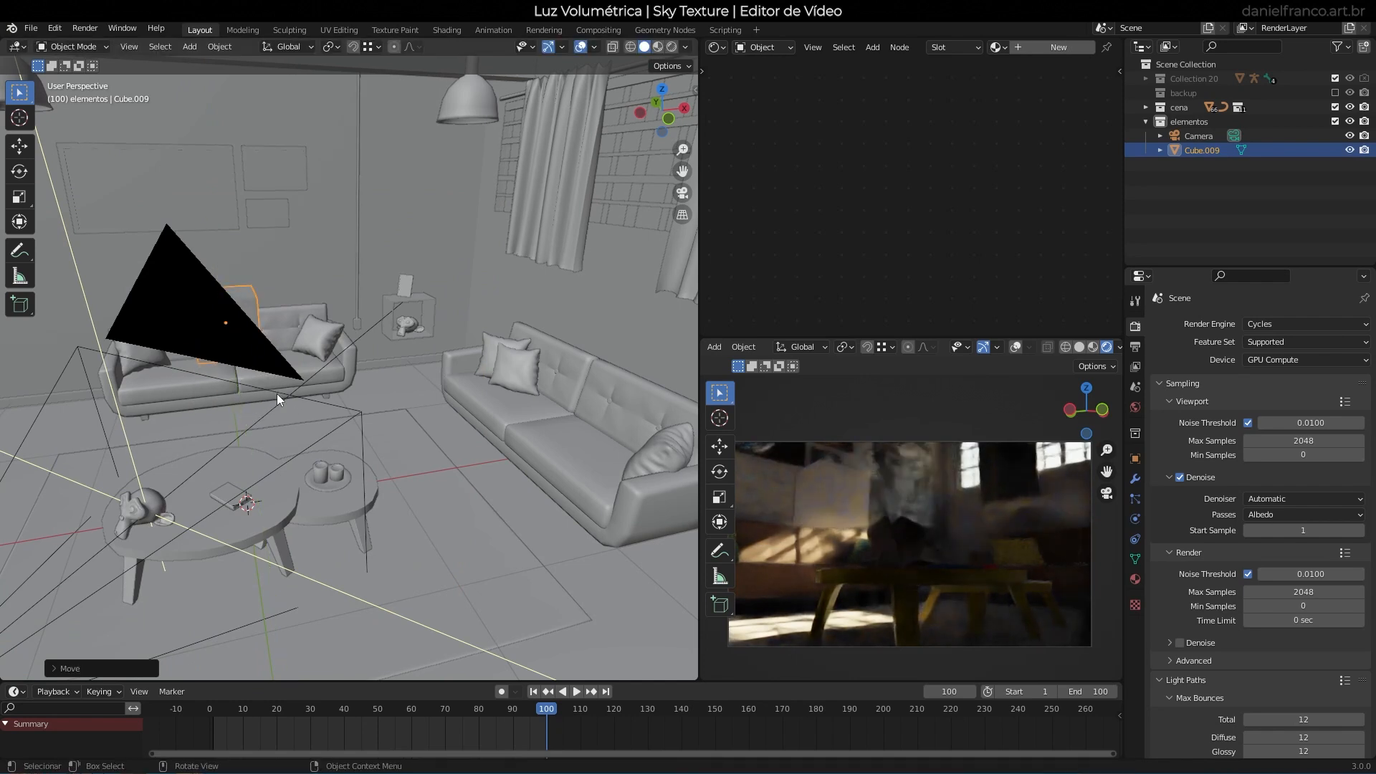
pyautogui.press('g')
pyautogui.click(294, 441)
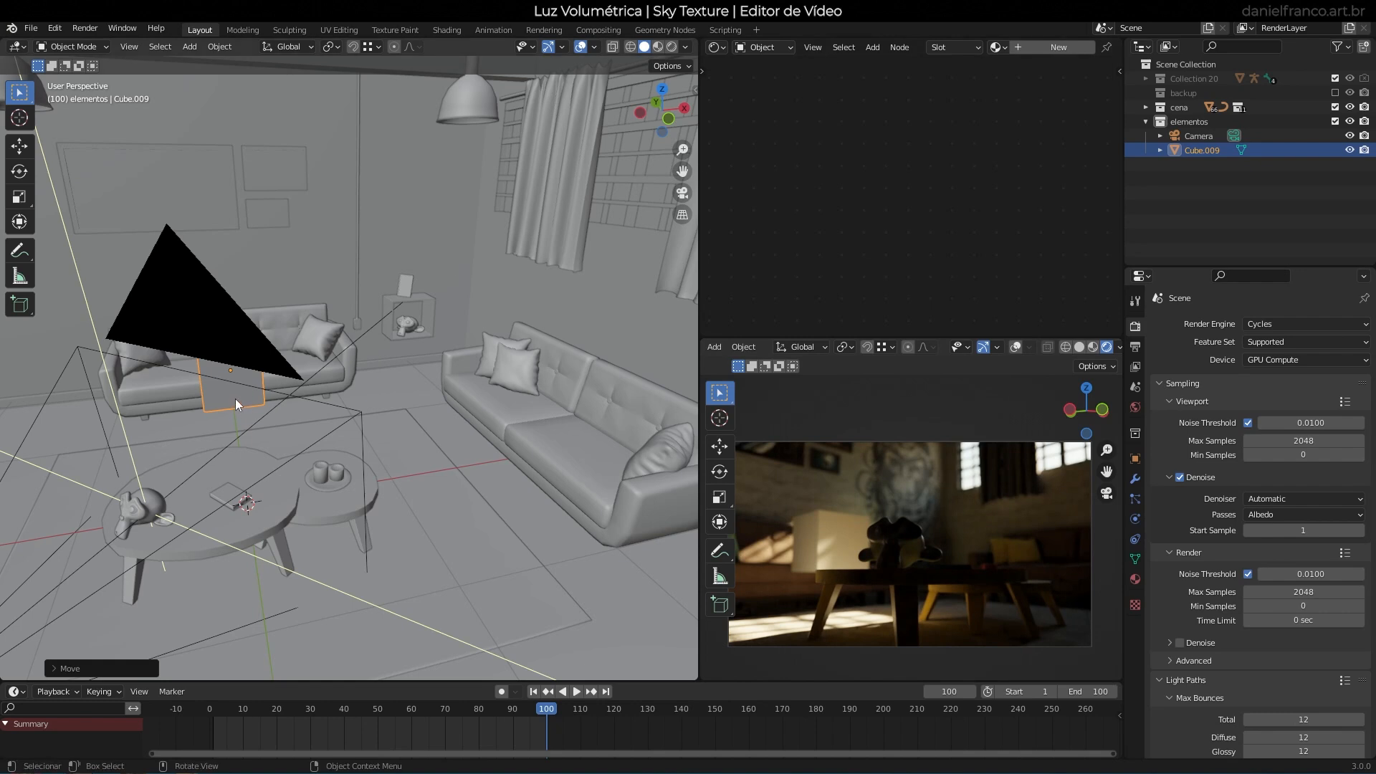
# Create a new material named volume for the cube.
pyautogui.click(1034, 44)
pyautogui.click(1095, 47)
pyautogui.write('volume')
pyautogui.press('Return')
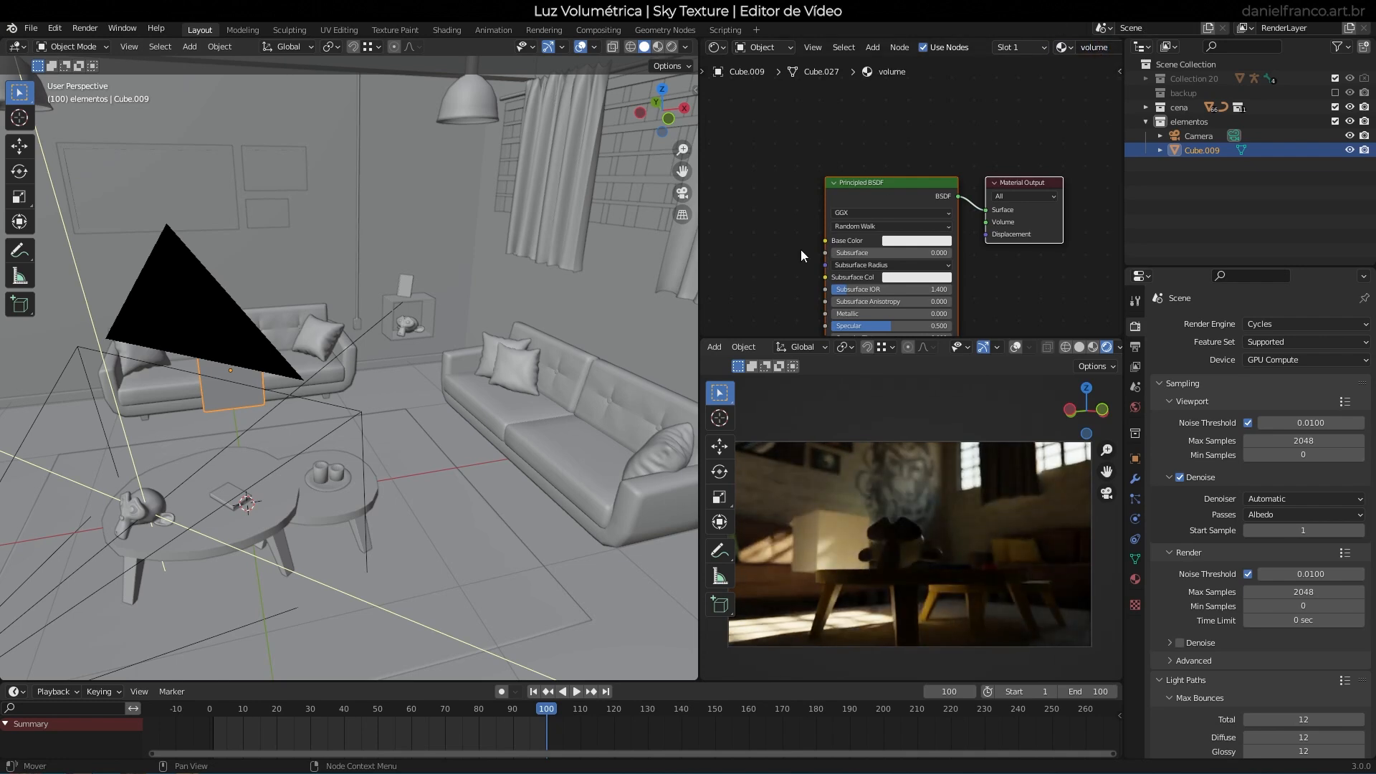
# Replace the material's Principled BSDF with a Volume Scatter node connected to the Volume input of the Material Output.
pyautogui.moveTo(884, 189); pyautogui.dragTo(851, 192)
pyautogui.press('x')
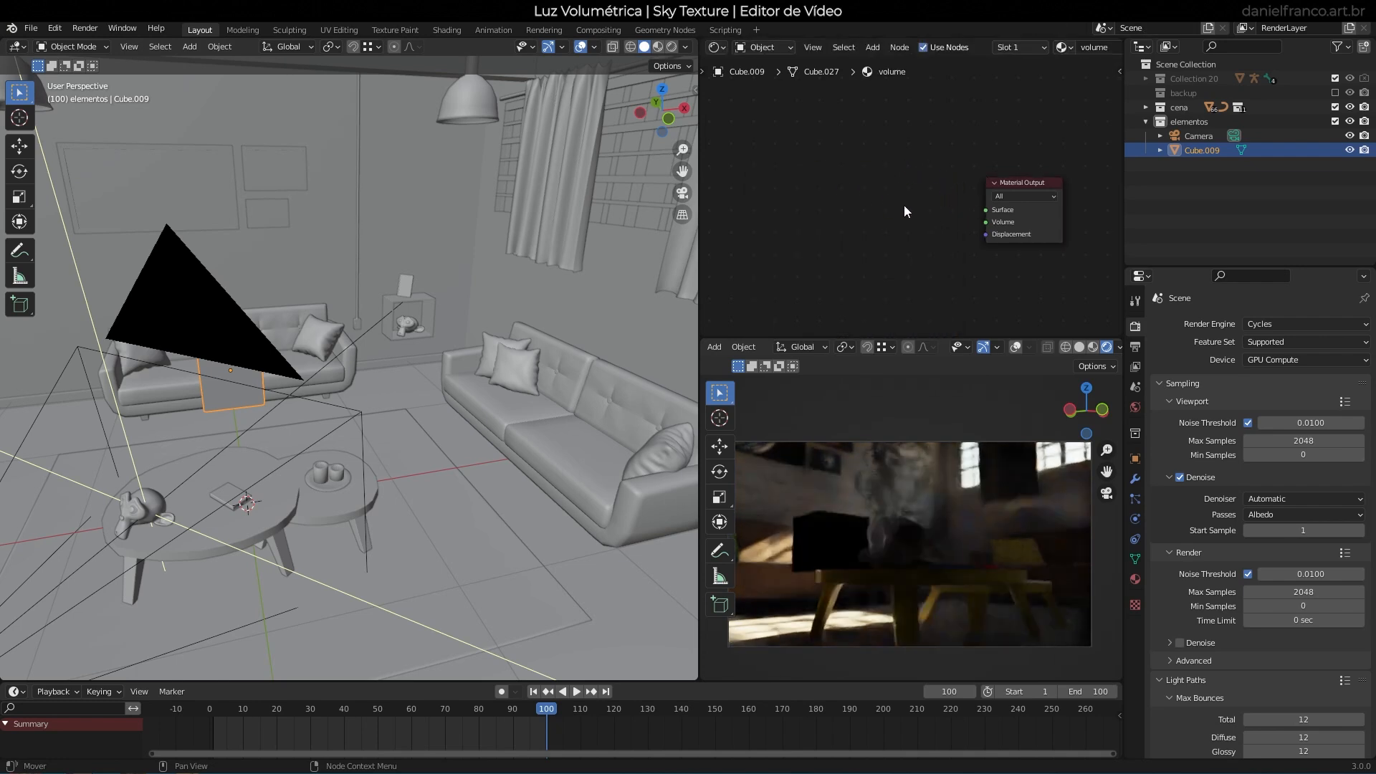
pyautogui.hotkey('shift', 'a')
pyautogui.moveTo(746, 330)
pyautogui.moveTo(738, 283)
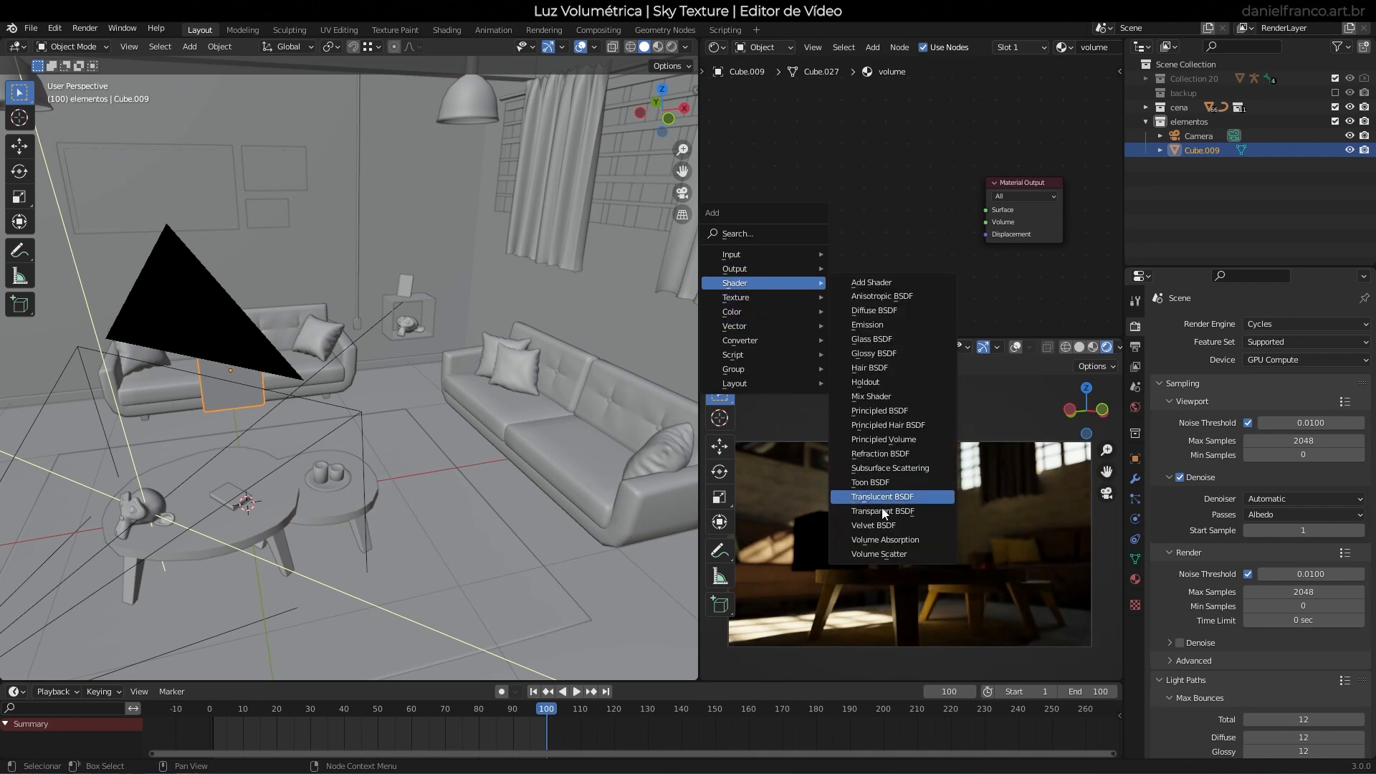
pyautogui.click(887, 564)
pyautogui.click(896, 231)
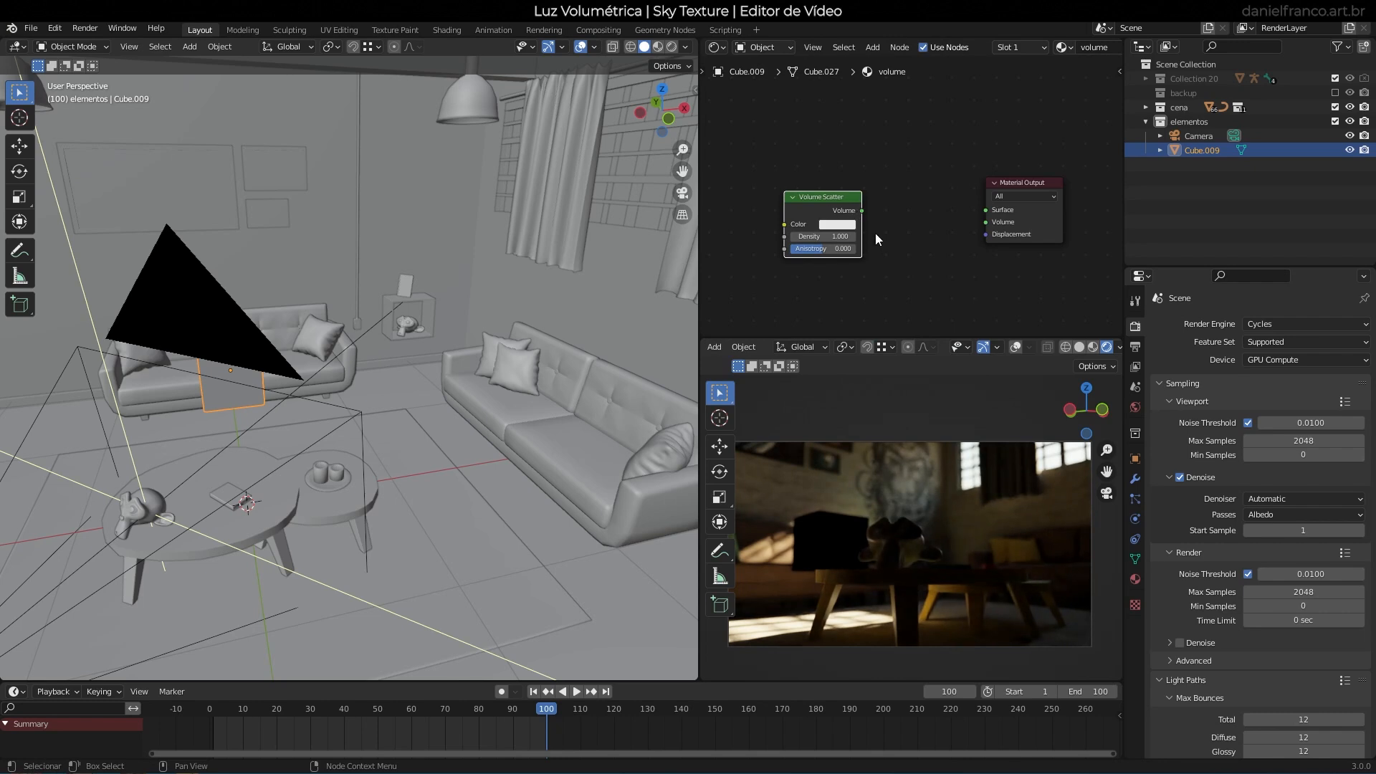
pyautogui.moveTo(862, 211); pyautogui.dragTo(986, 222)
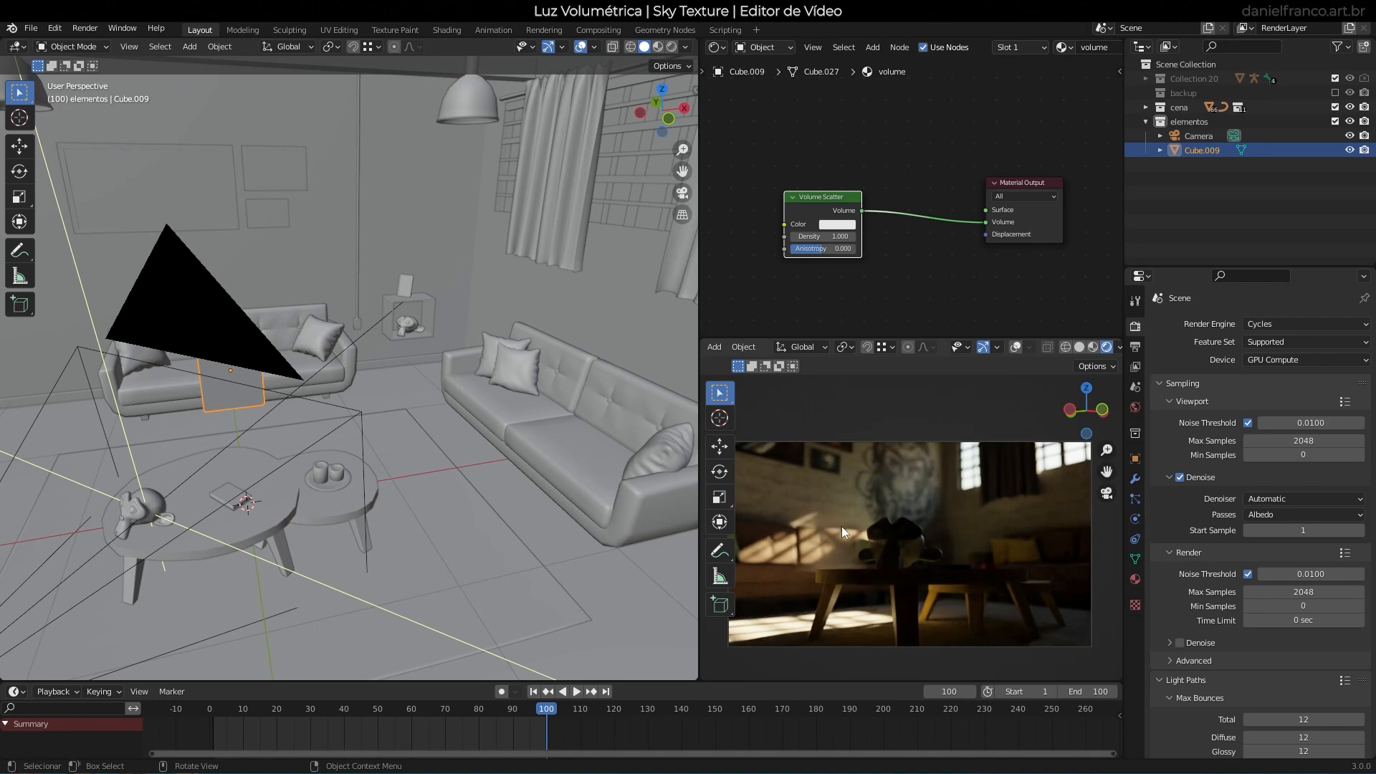
# Move the volume cube along the Y axis onto the back sofa and inspect that area in the rendered view.
pyautogui.moveTo(285, 445); pyautogui.dragTo(458, 429, button='middle')
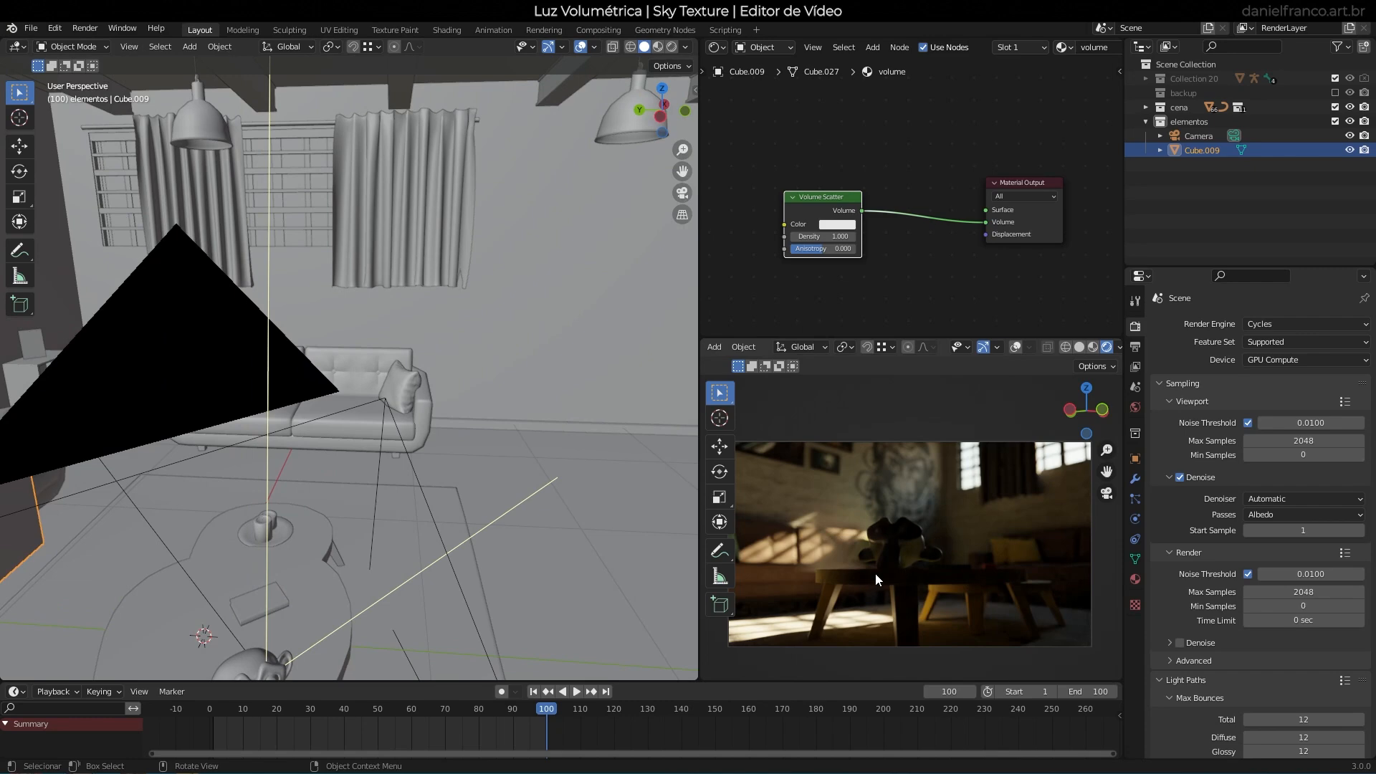
pyautogui.moveTo(128, 483); pyautogui.dragTo(599, 361, button='middle')
pyautogui.press('g')
pyautogui.press('y')
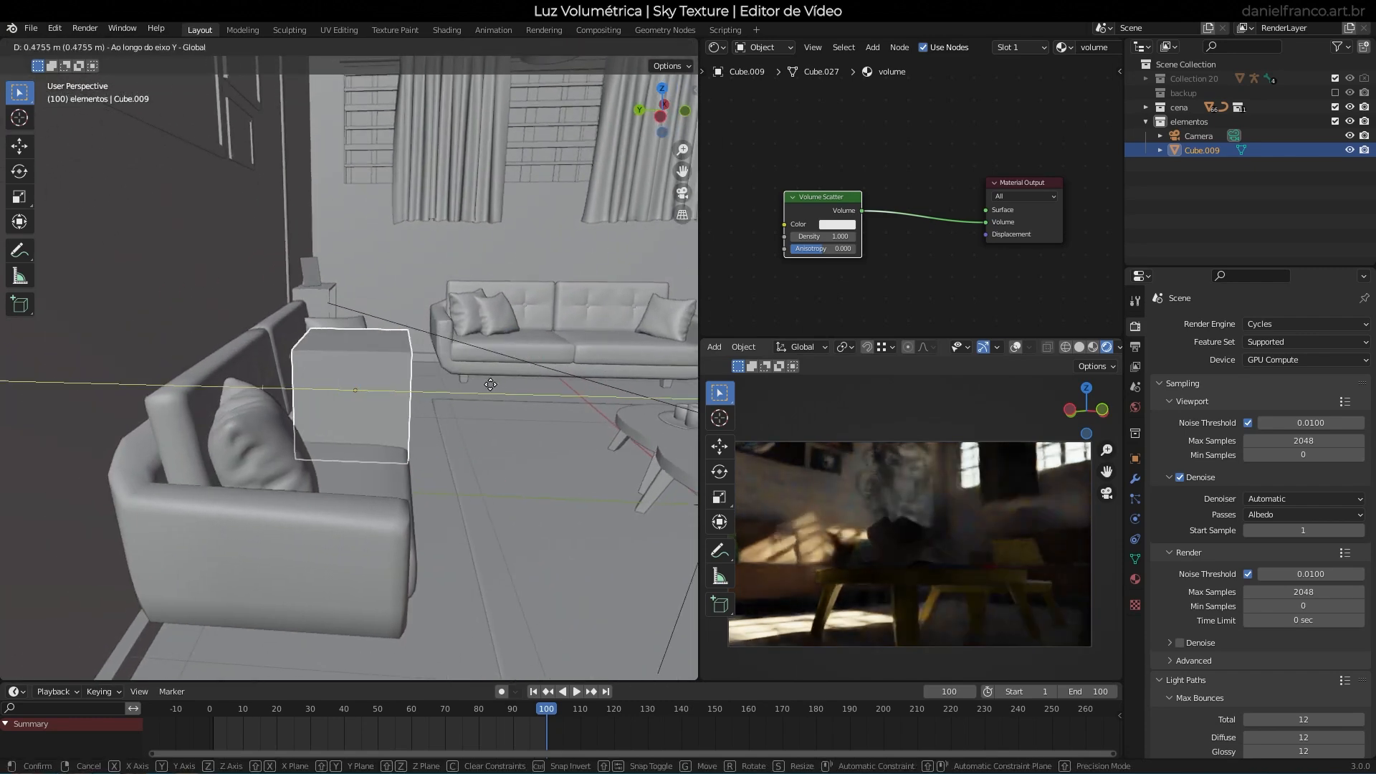
pyautogui.click(455, 392)
pyautogui.scroll(6, 852, 516)
pyautogui.keyDown('shift'); pyautogui.moveTo(810, 501); pyautogui.dragTo(1003, 487, button='middle'); pyautogui.keyUp('shift')
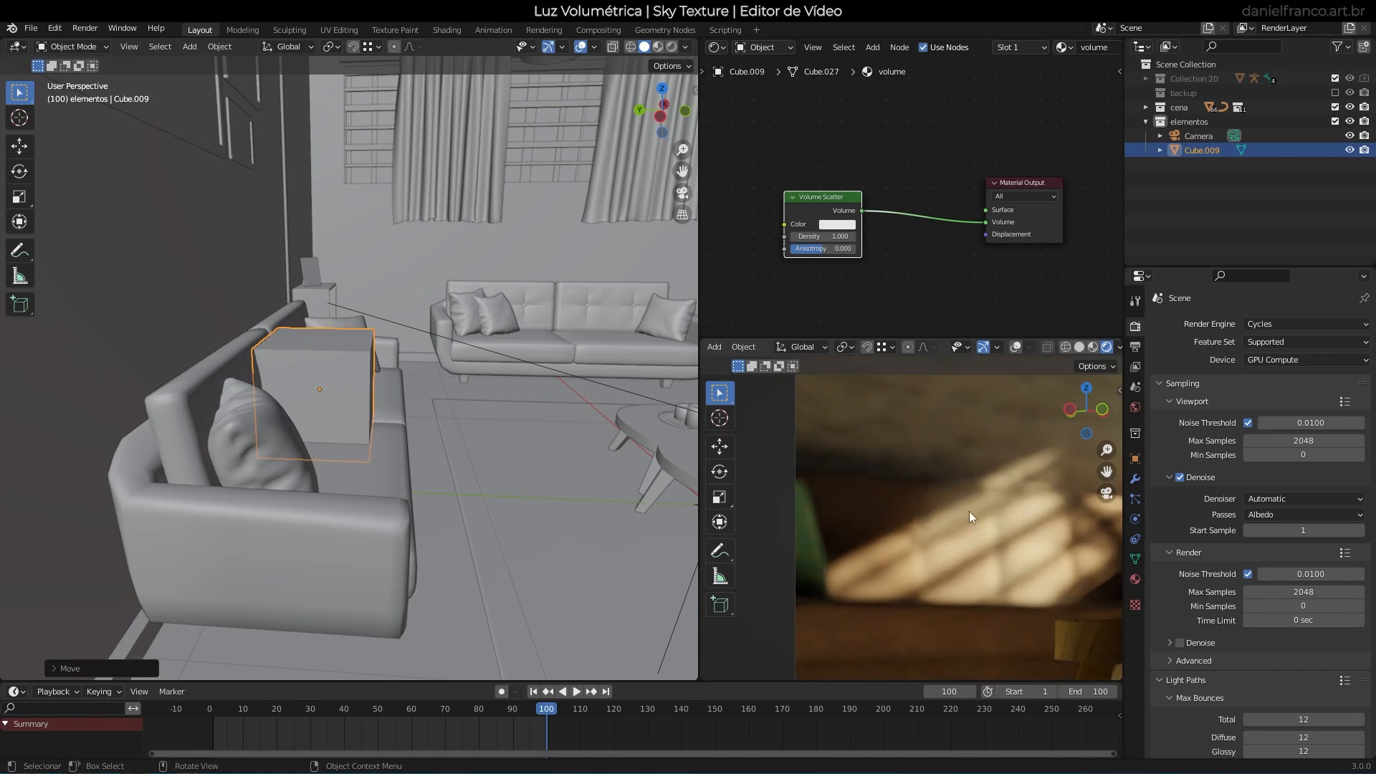
pyautogui.scroll(-5, 414, 411)
# Scale the cube up around the living room and adjust its height along the Z axis.
pyautogui.moveTo(414, 411); pyautogui.dragTo(529, 389, button='middle')
pyautogui.scroll(-6, 349, 424)
pyautogui.press('s')
pyautogui.click(375, 559)
pyautogui.press('s')
pyautogui.press('z')
pyautogui.click(427, 438)
# Resize the cube along the X axis and reposition it over the room as seen from above.
pyautogui.moveTo(425, 439); pyautogui.dragTo(298, 494, button='middle')
pyautogui.press('KP_7')
pyautogui.scroll(-4, 298, 493)
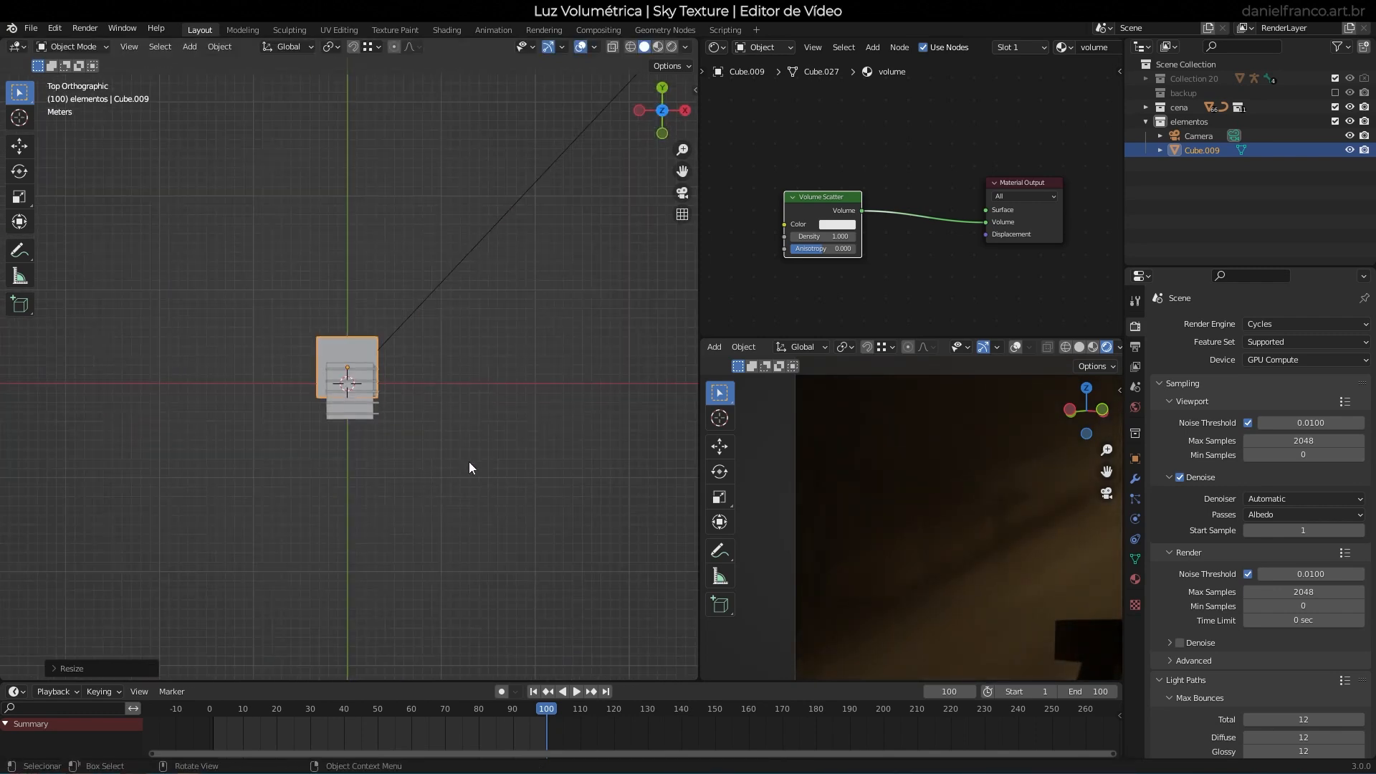
pyautogui.press('s')
pyautogui.press('x')
pyautogui.click(445, 449)
pyautogui.press('g')
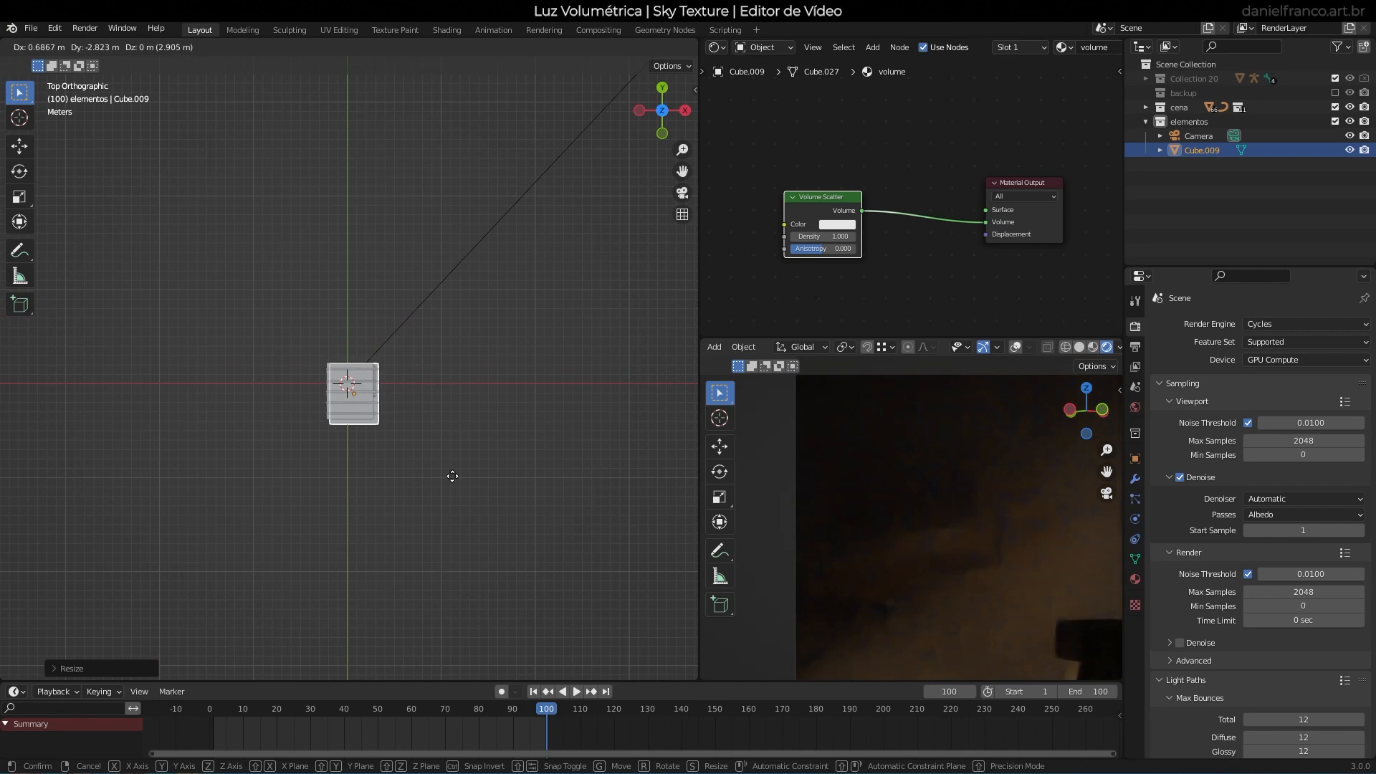
pyautogui.click(442, 484)
# Scale and reposition the cube in front view so it encloses the whole room, and deselect everything.
pyautogui.press('KP_1')
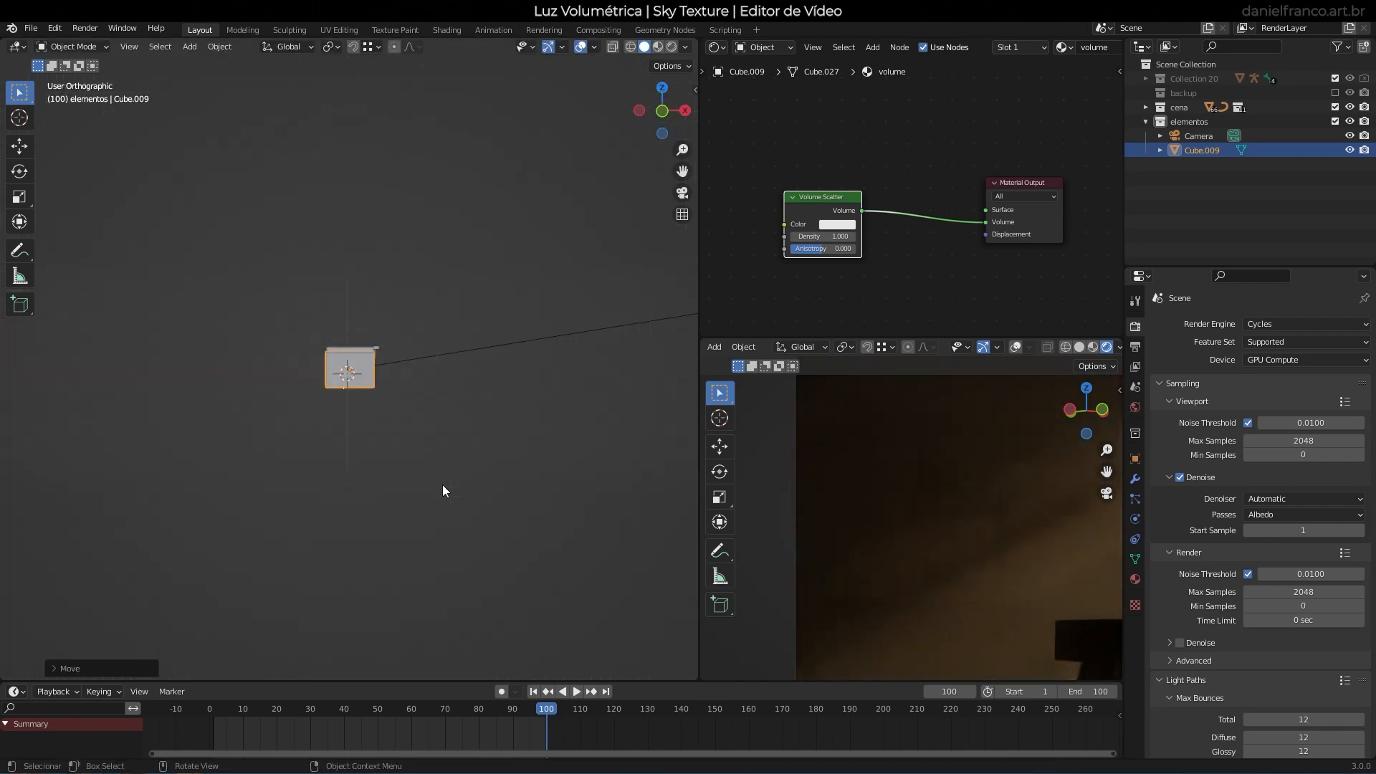
pyautogui.press('s')
pyautogui.click(390, 428)
pyautogui.press('g')
pyautogui.click(392, 412)
pyautogui.press('a')
pyautogui.press('a')
pyautogui.keyDown('shift'); pyautogui.moveTo(939, 539); pyautogui.dragTo(789, 587, button='middle'); pyautogui.keyUp('shift')
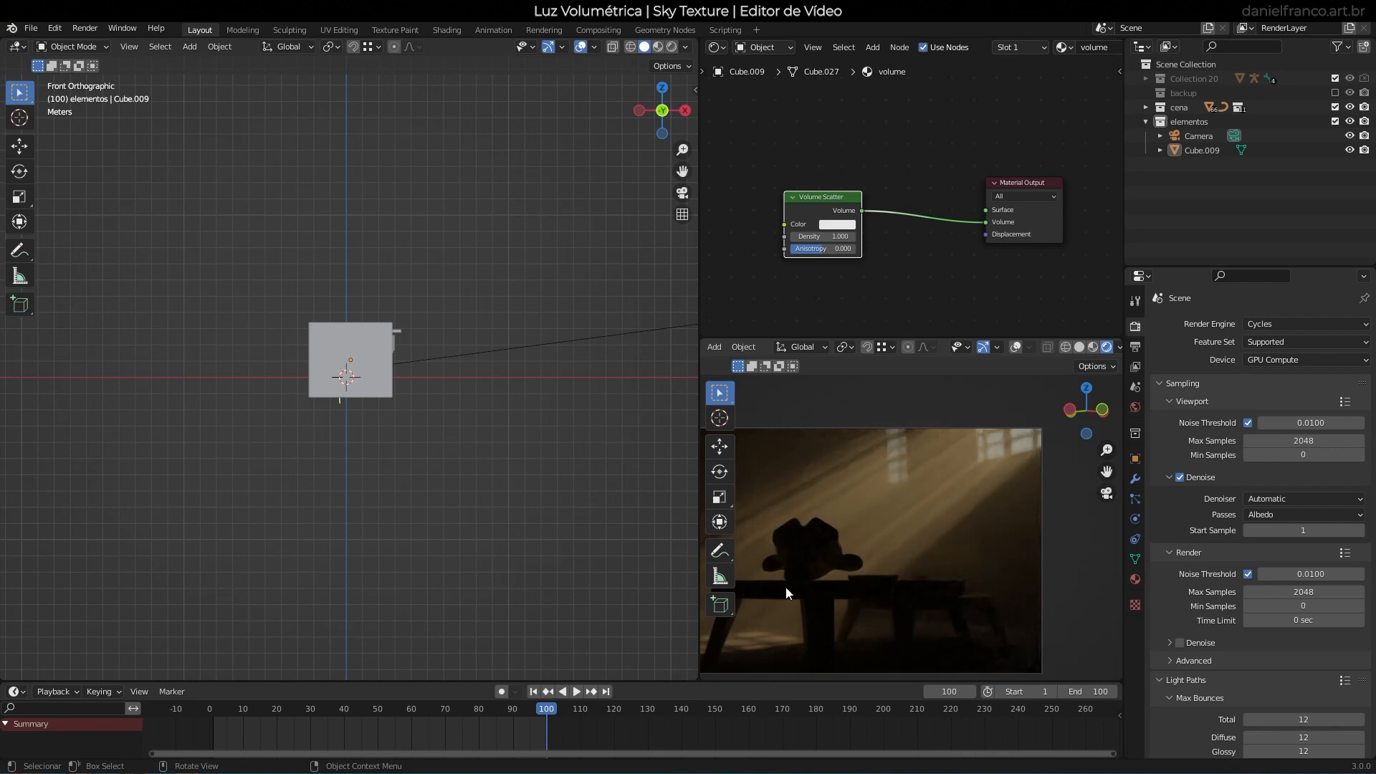
# Set the Volume Scatter density to 0.2 and briefly play the animation.
pyautogui.click(831, 237)
pyautogui.write('0.2')
pyautogui.press('Return')
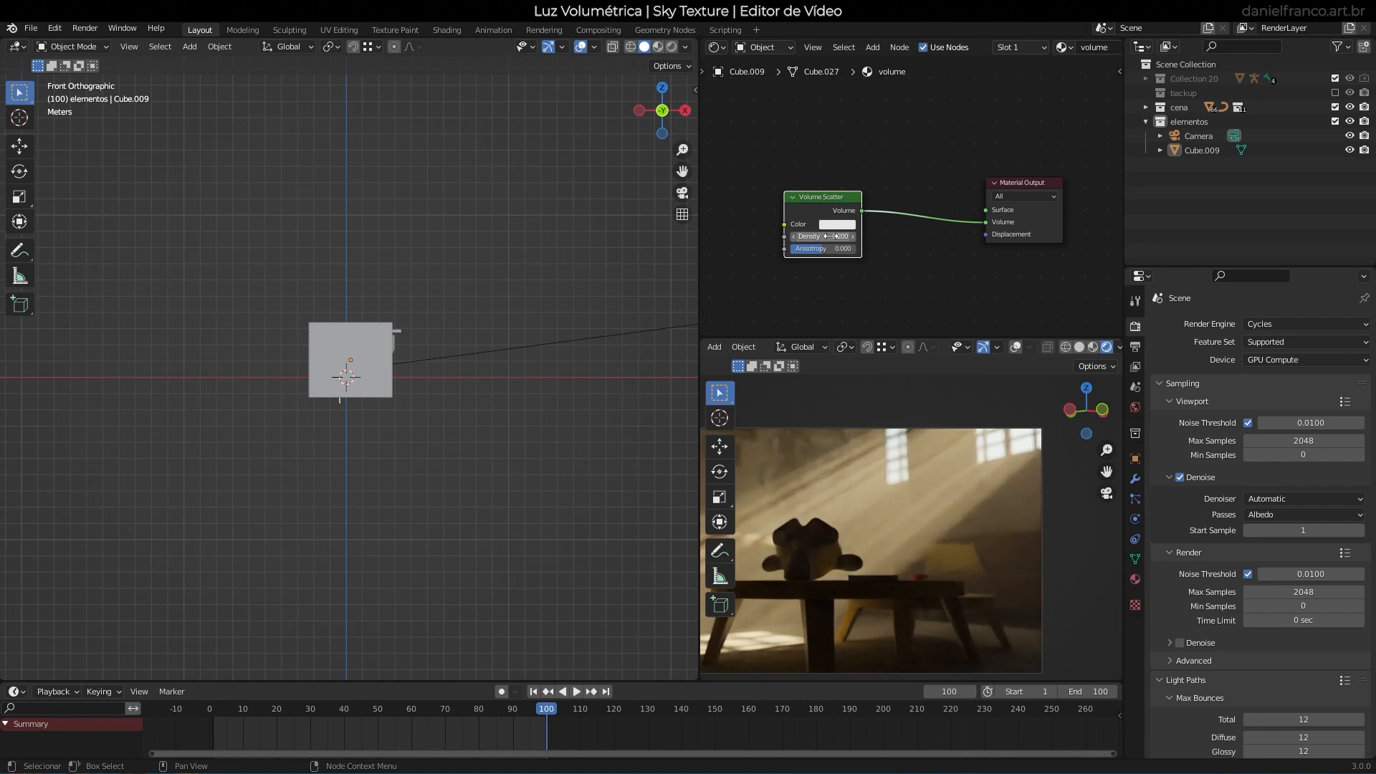
pyautogui.press('space')
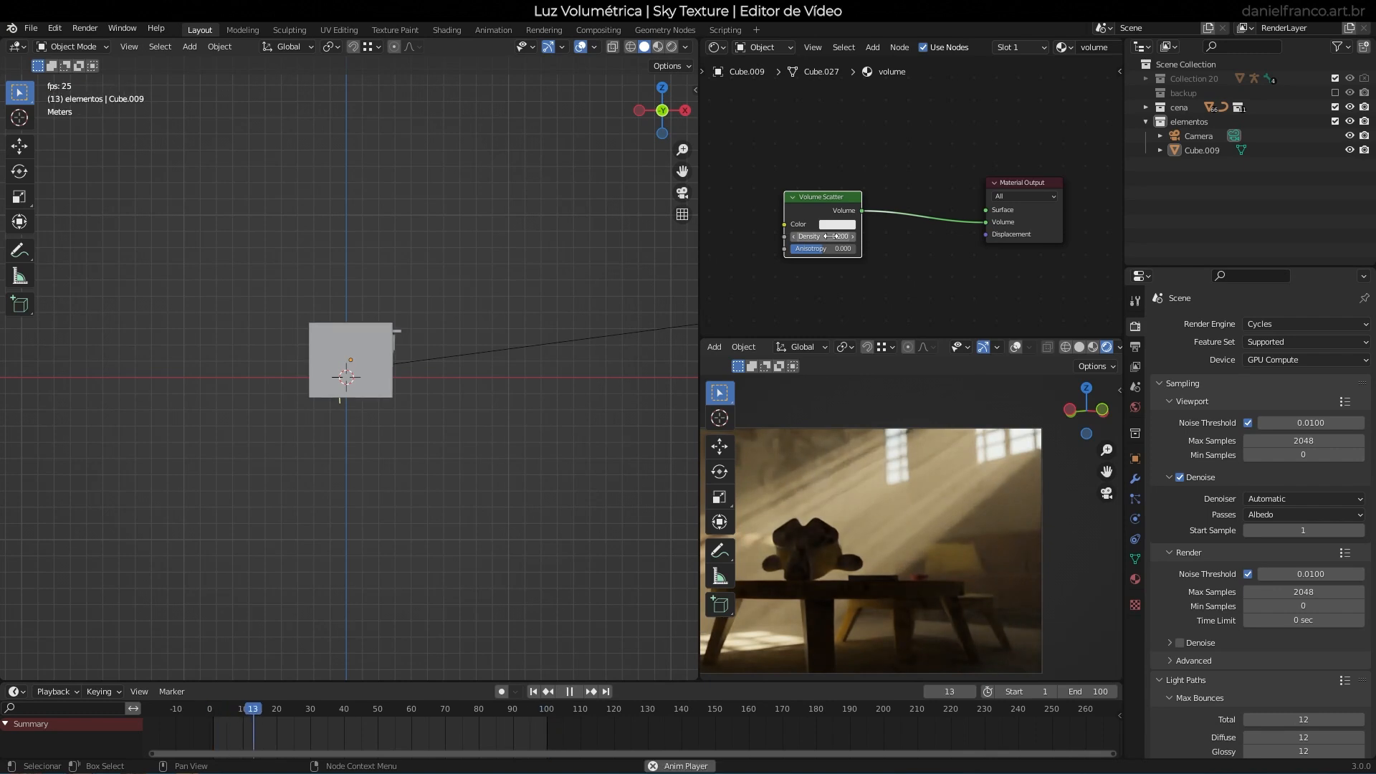
pyautogui.press('Escape')
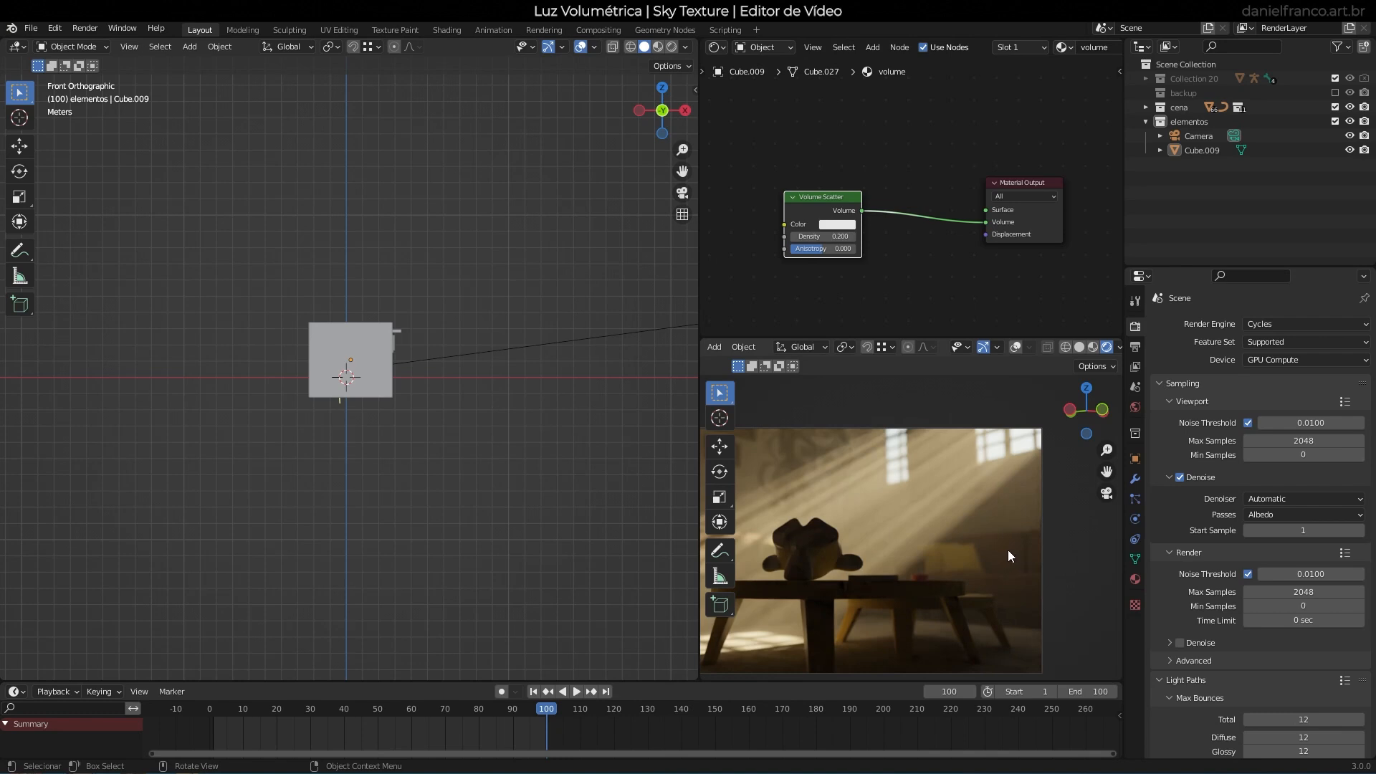
# Try a Volume Scatter density of 3 and restore it to 0.2.
pyautogui.click(837, 237)
pyautogui.write('3')
pyautogui.press('Return')
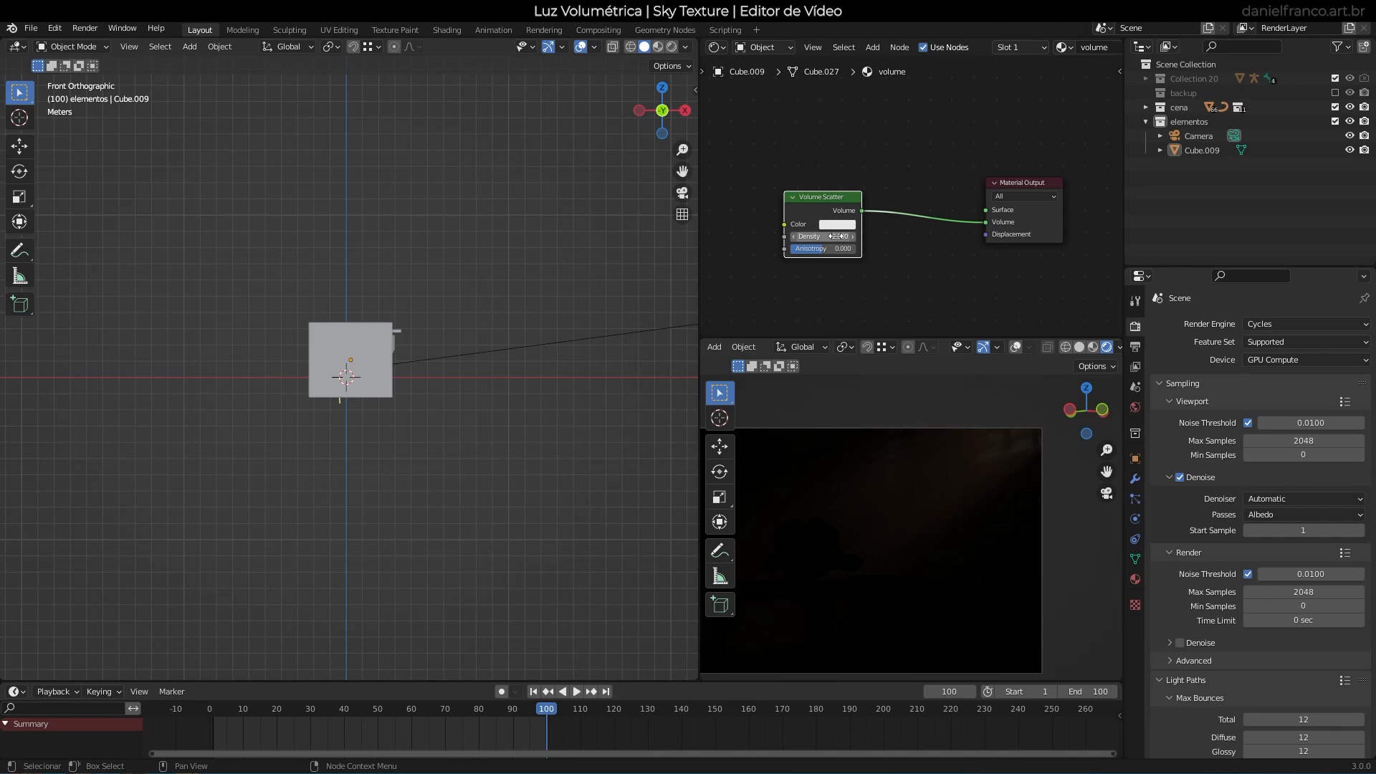
pyautogui.click(836, 236)
pyautogui.write('0.2')
pyautogui.press('Return')
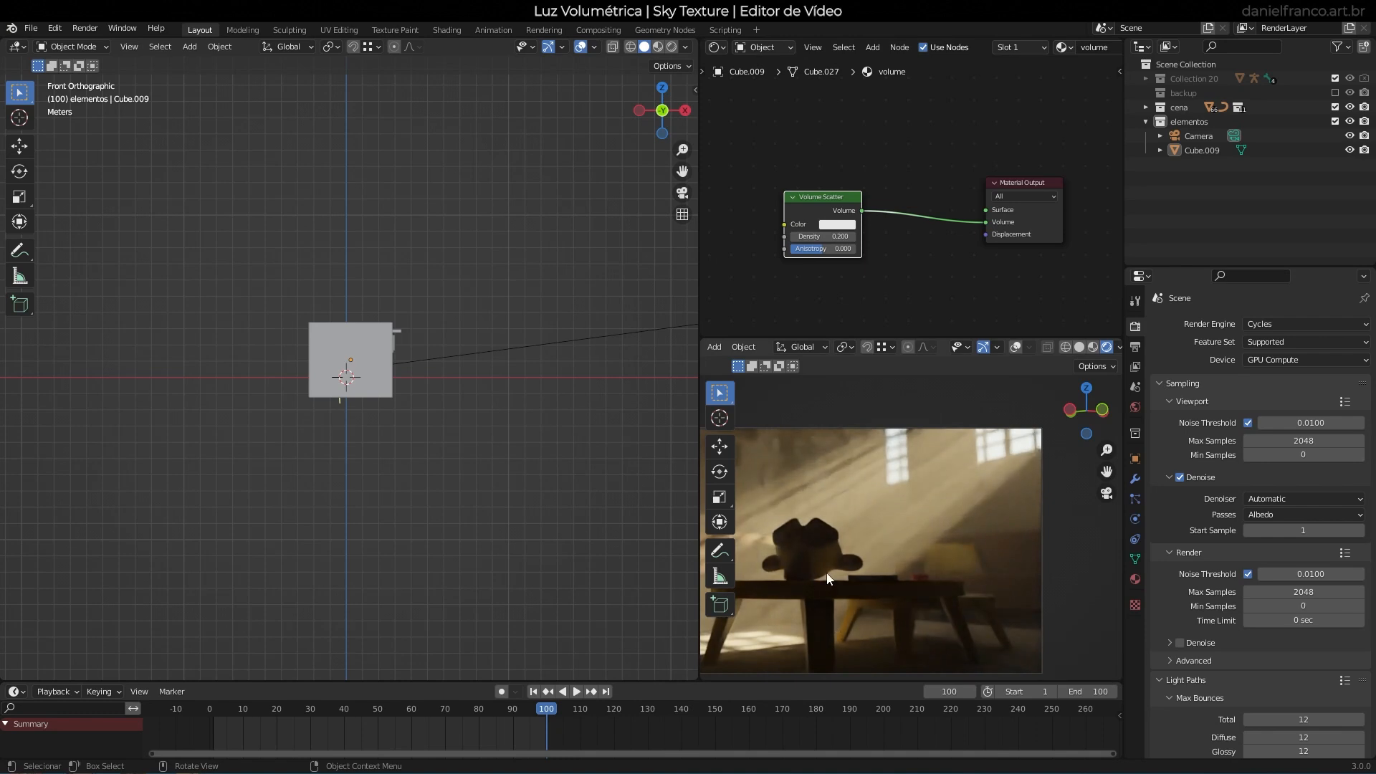
# Select the volume cube and switch the modelling viewport to wireframe to reveal the room inside it.
pyautogui.scroll(2, 935, 530)
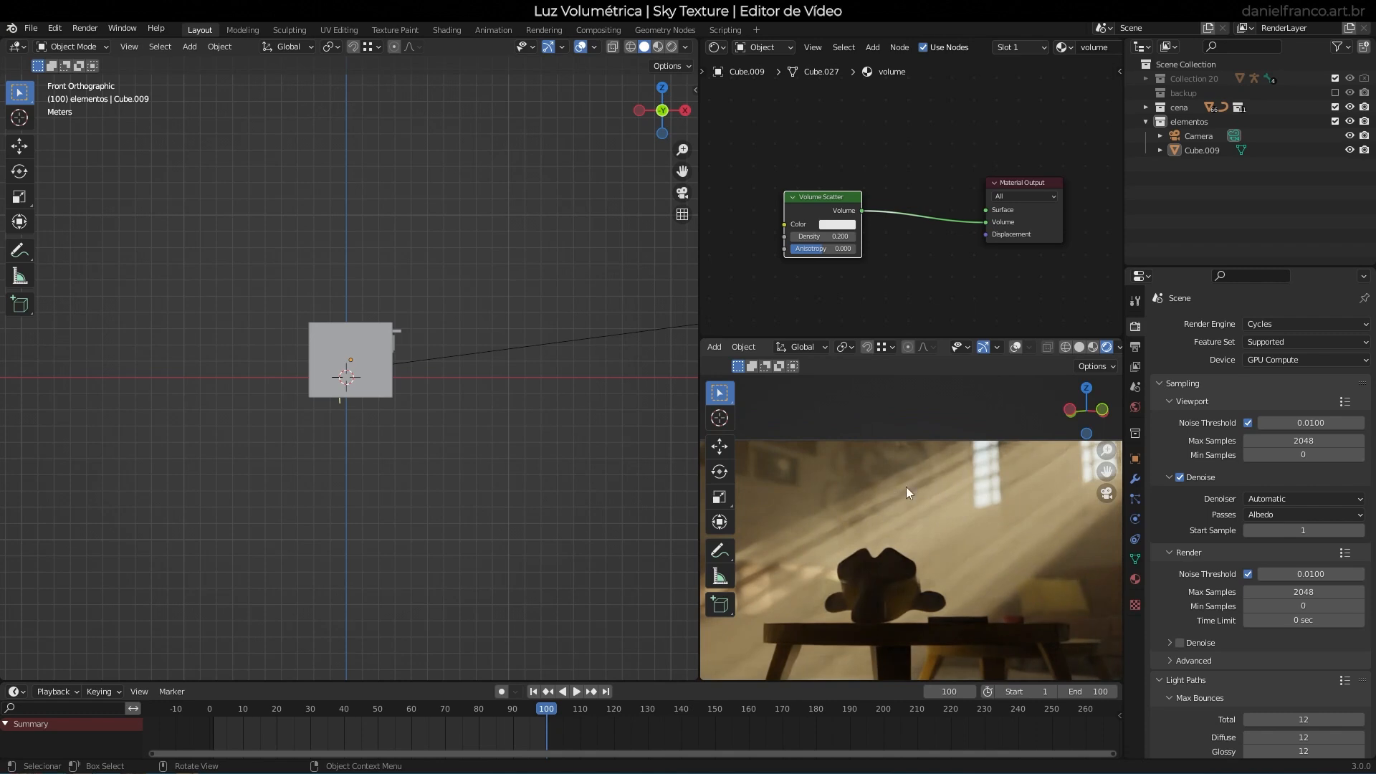
pyautogui.scroll(5, 365, 416)
pyautogui.moveTo(365, 416); pyautogui.dragTo(228, 358, button='middle')
pyautogui.scroll(3, 297, 311)
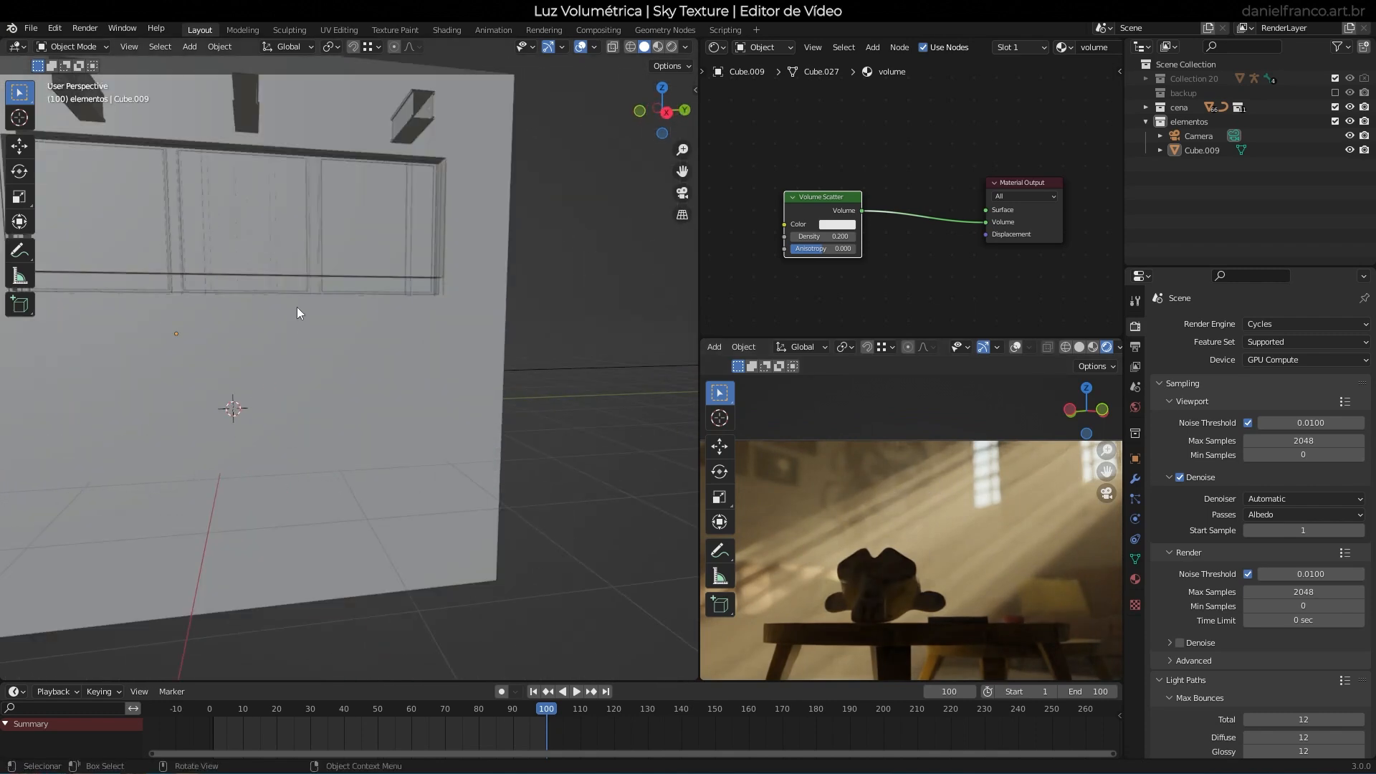
pyautogui.click(279, 247)
pyautogui.moveTo(274, 251); pyautogui.dragTo(316, 264, button='middle')
pyautogui.hotkey('shift', 'z')
pyautogui.moveTo(367, 304); pyautogui.dragTo(505, 313, button='middle')
pyautogui.scroll(3, 430, 313)
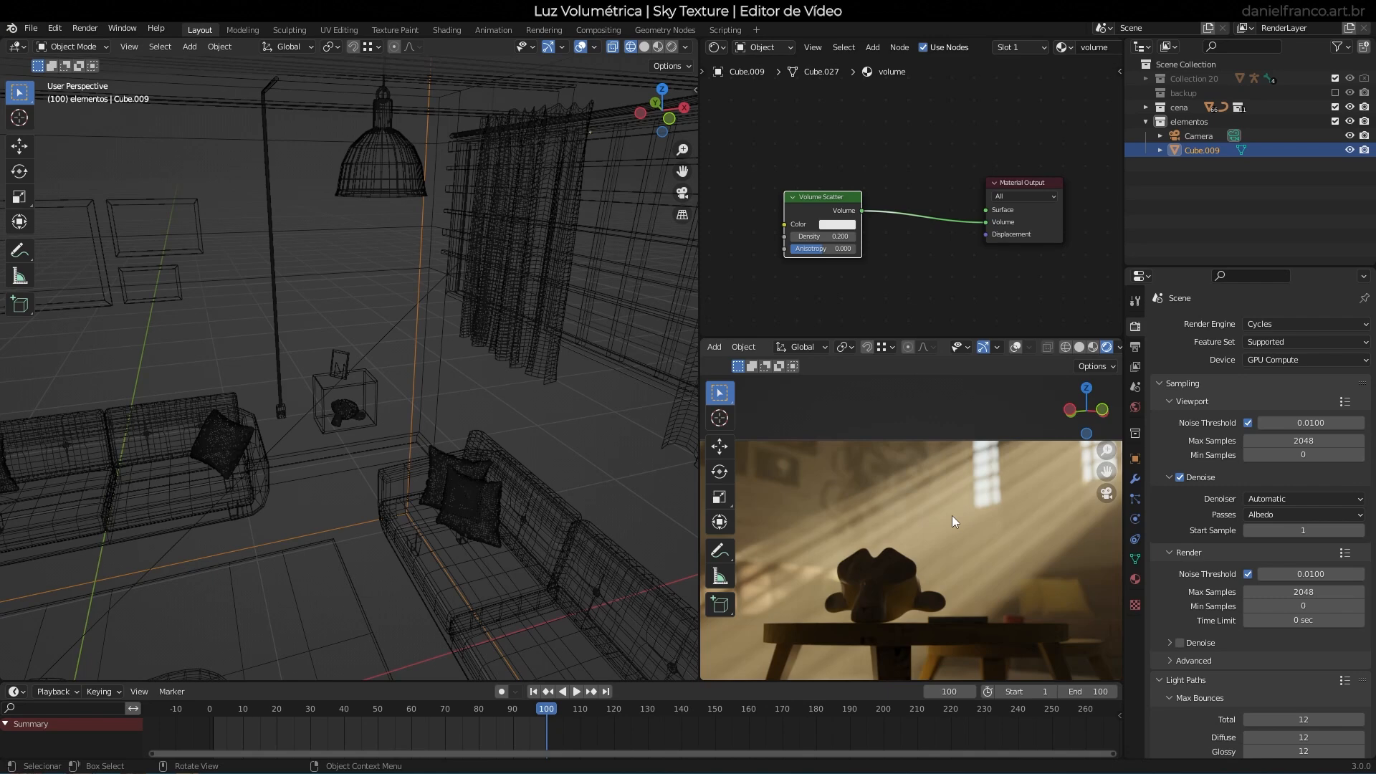
pyautogui.moveTo(358, 401); pyautogui.dragTo(432, 461, button='middle')
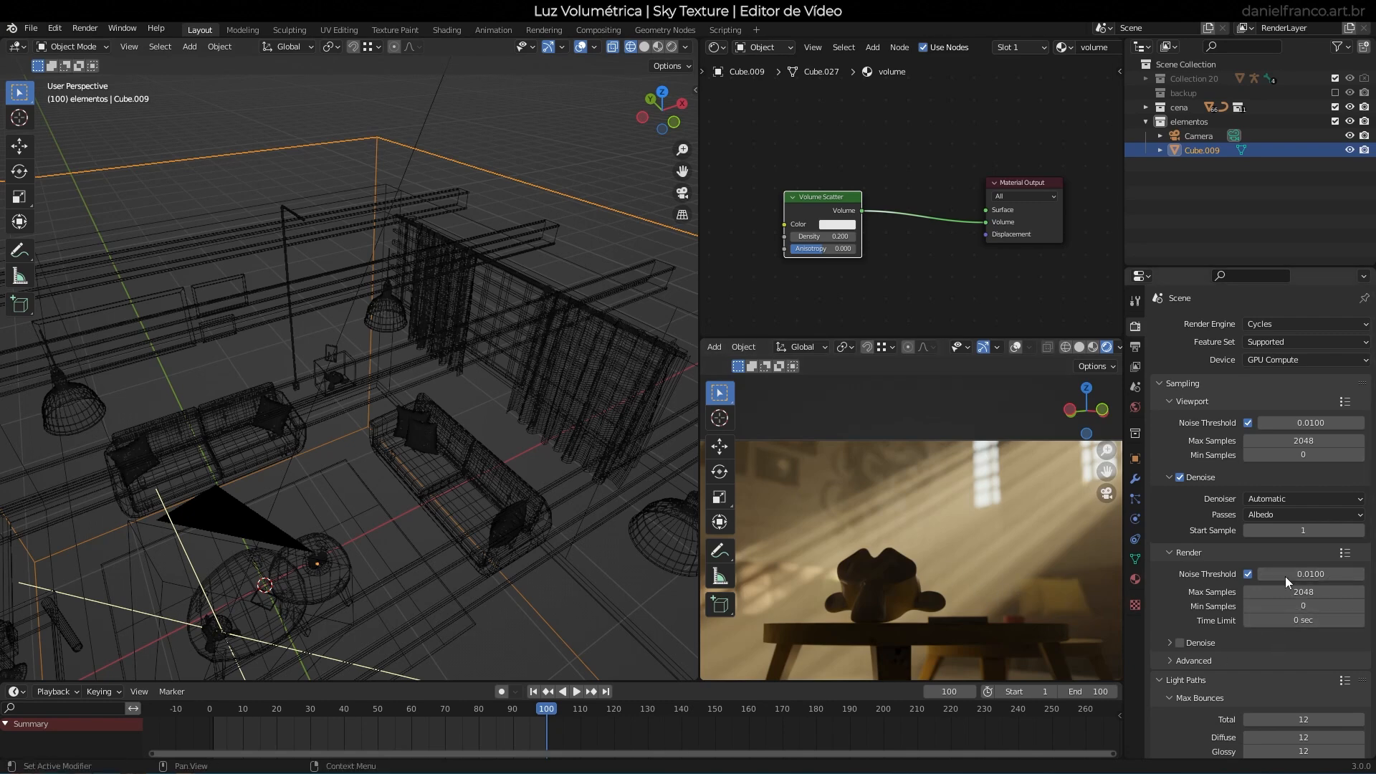
# Set the Sky Texture's sun rotation to 83° in the World settings and check the whole camera frame.
pyautogui.click(1134, 410)
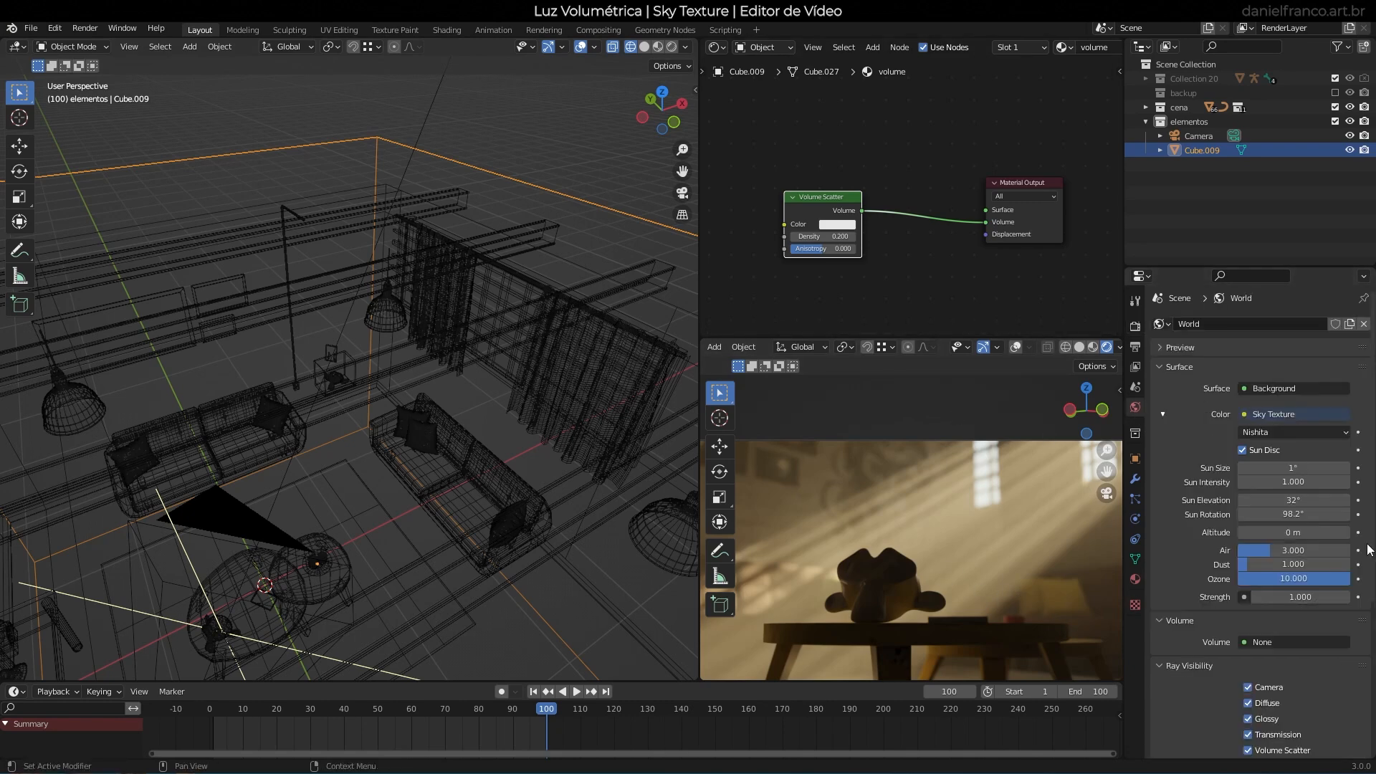
pyautogui.moveTo(1291, 514); pyautogui.dragTo(1234, 514)
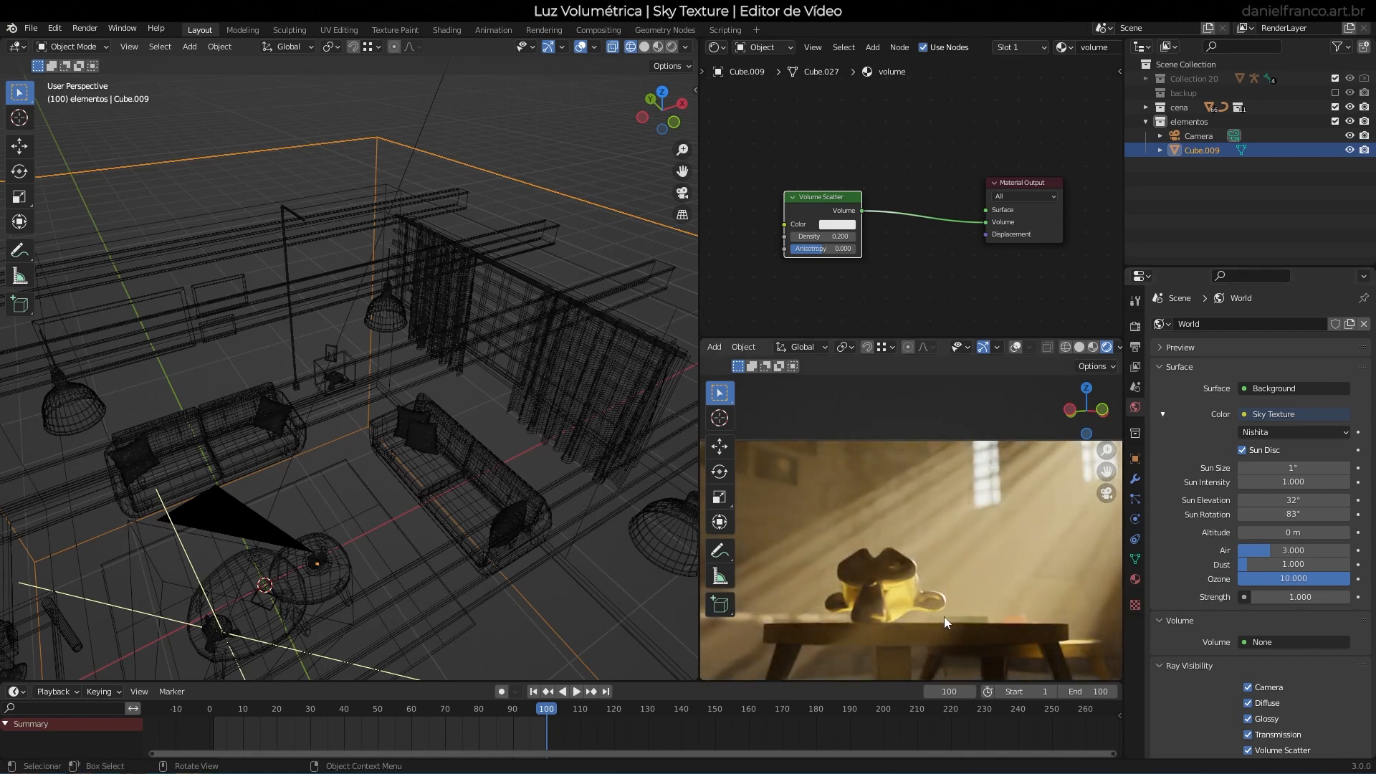
pyautogui.scroll(-2, 910, 567)
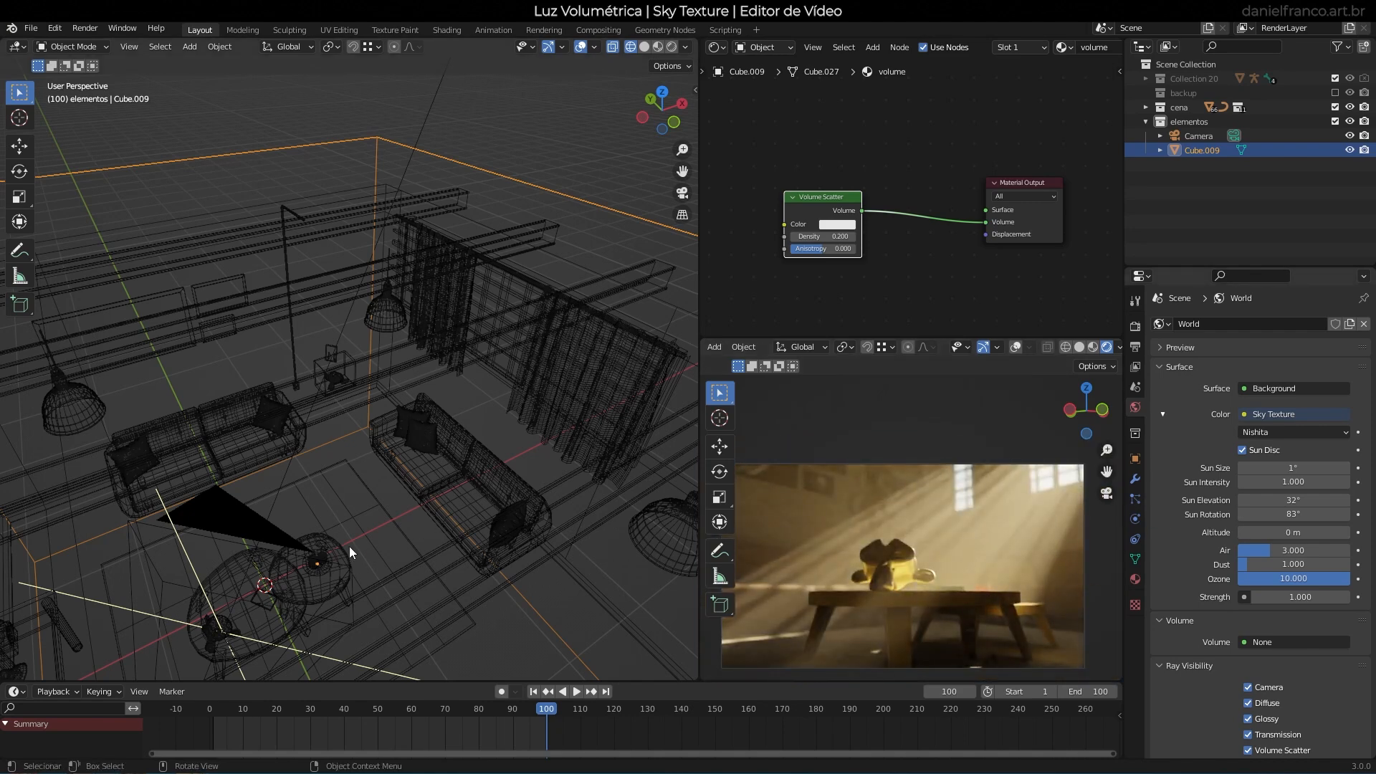
# Deselect the cube, add an area light, and rotate it 90° about the Y axis.
pyautogui.click(382, 298)
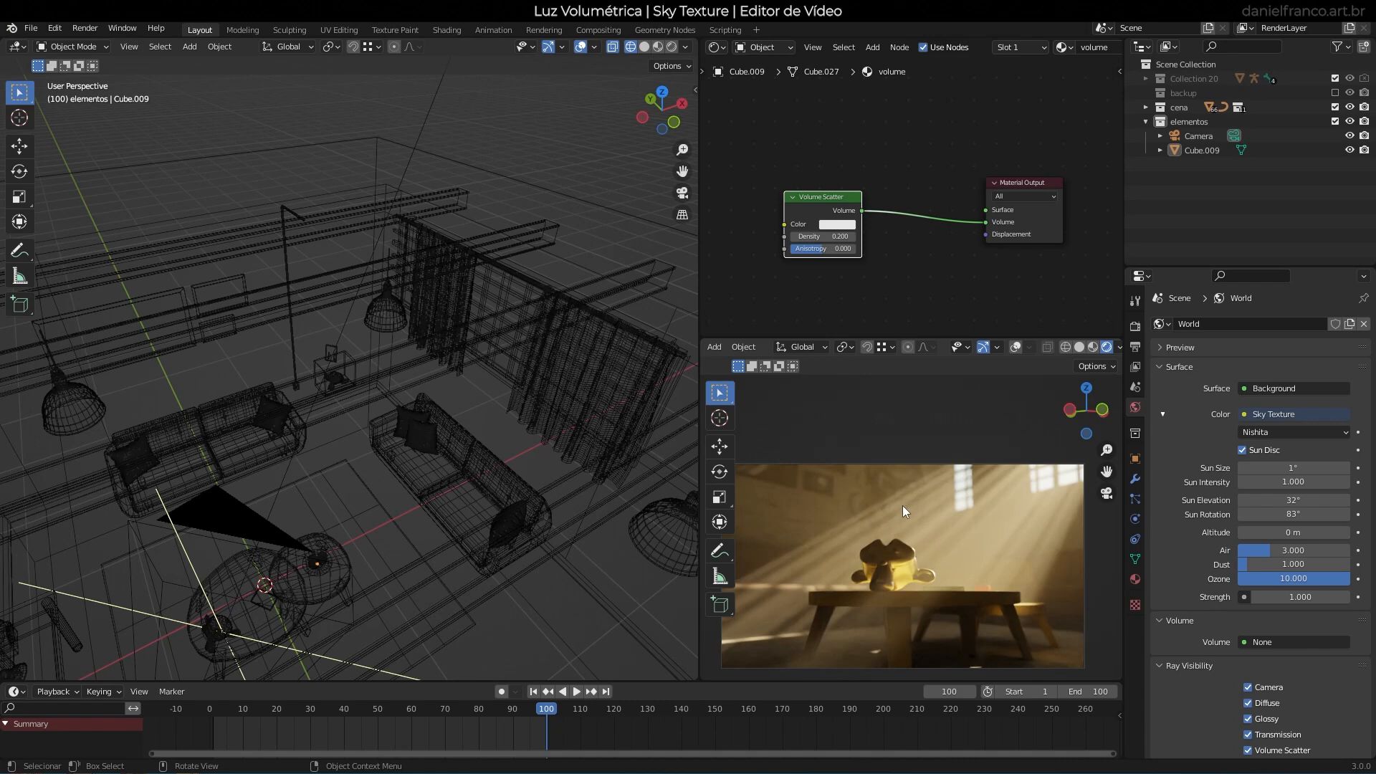
pyautogui.moveTo(376, 295); pyautogui.dragTo(434, 367, button='middle')
pyautogui.hotkey('shift', 'a')
pyautogui.moveTo(406, 388)
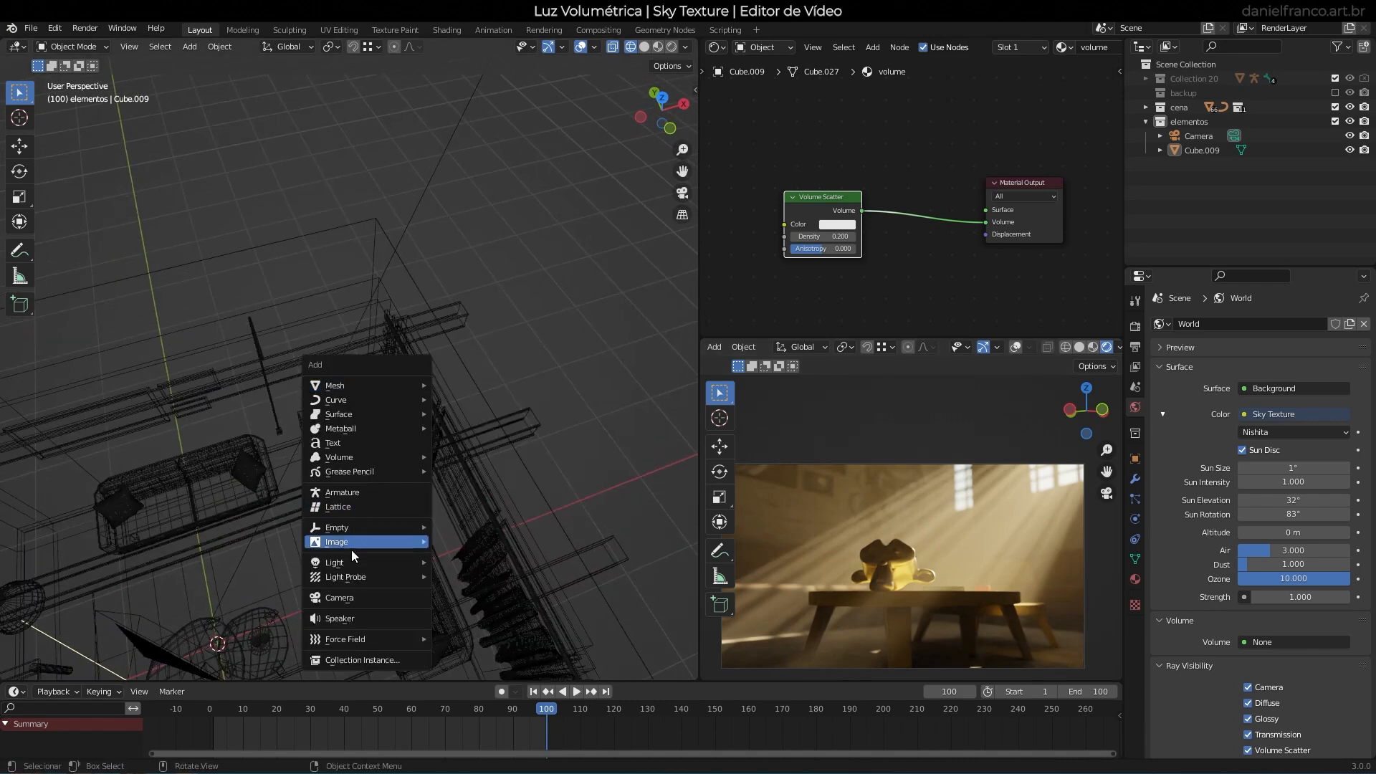
pyautogui.moveTo(348, 562)
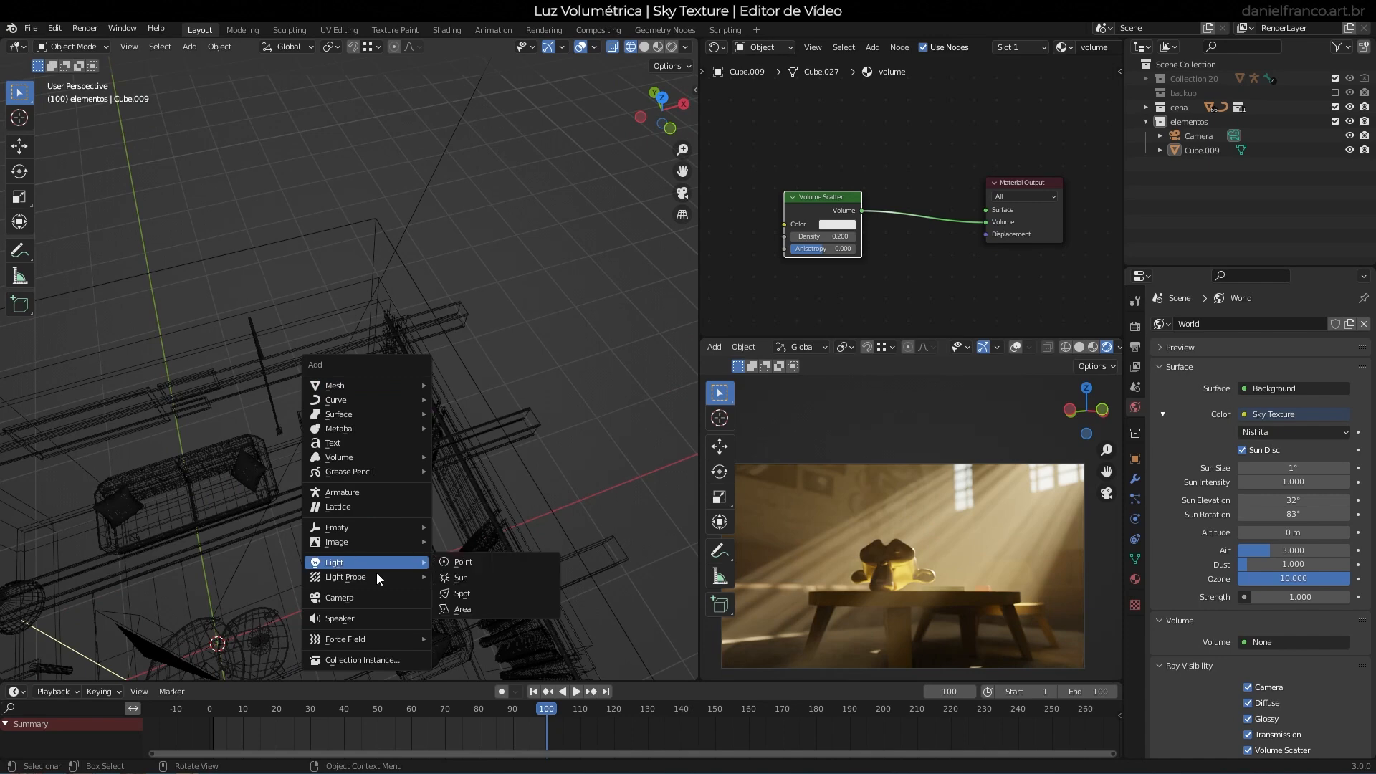
pyautogui.click(445, 609)
pyautogui.moveTo(447, 608); pyautogui.dragTo(419, 510, button='middle')
pyautogui.write('ry')
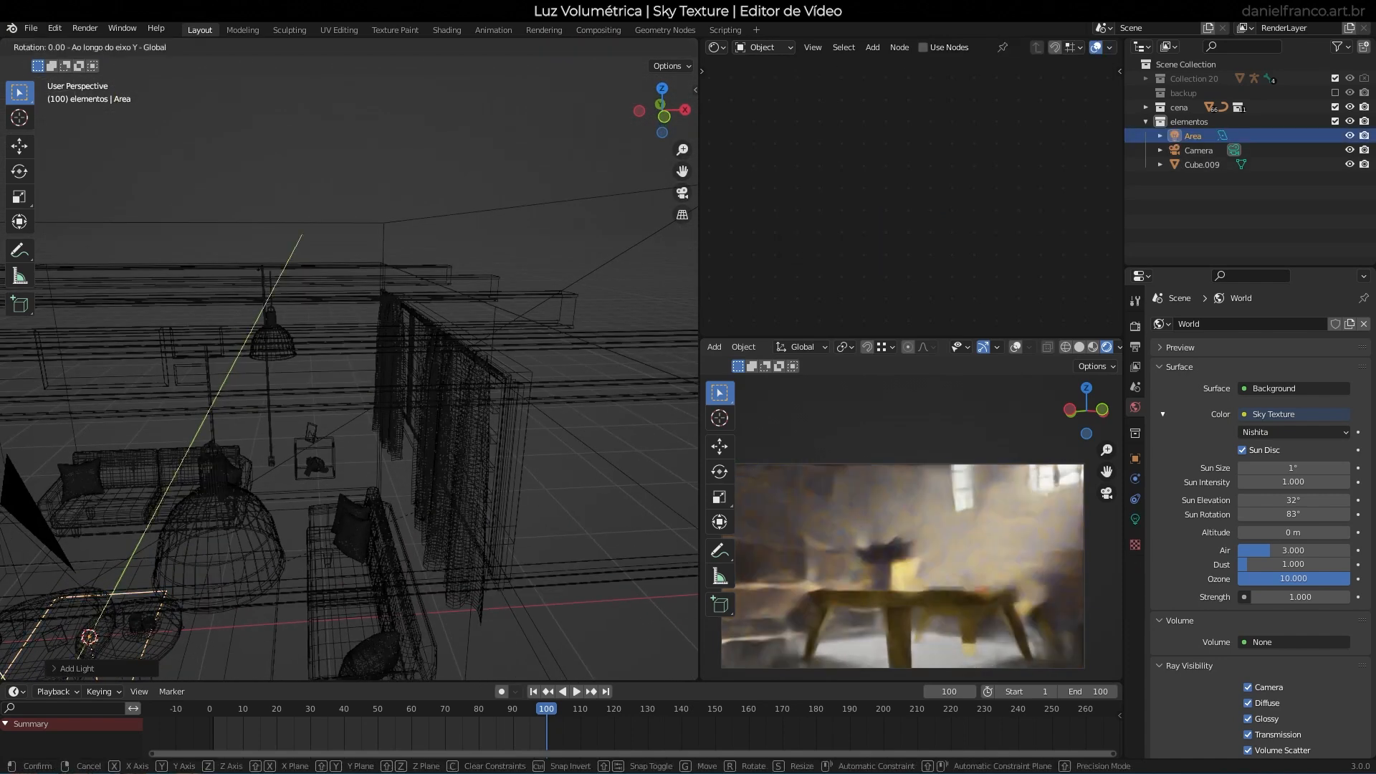
pyautogui.write('90')
pyautogui.press('Return')
# Position the area light at the curtained window, using the front and top views.
pyautogui.press('KP_1')
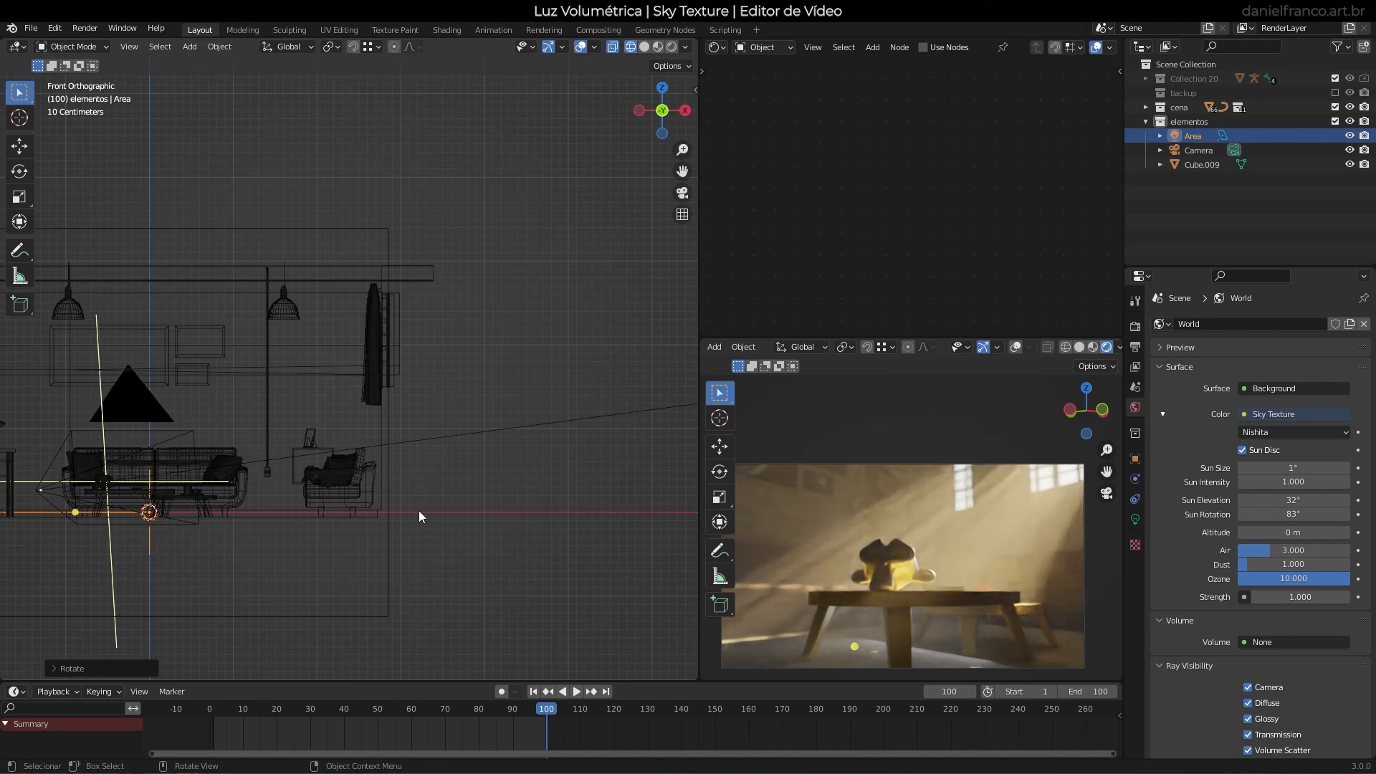
pyautogui.press('g')
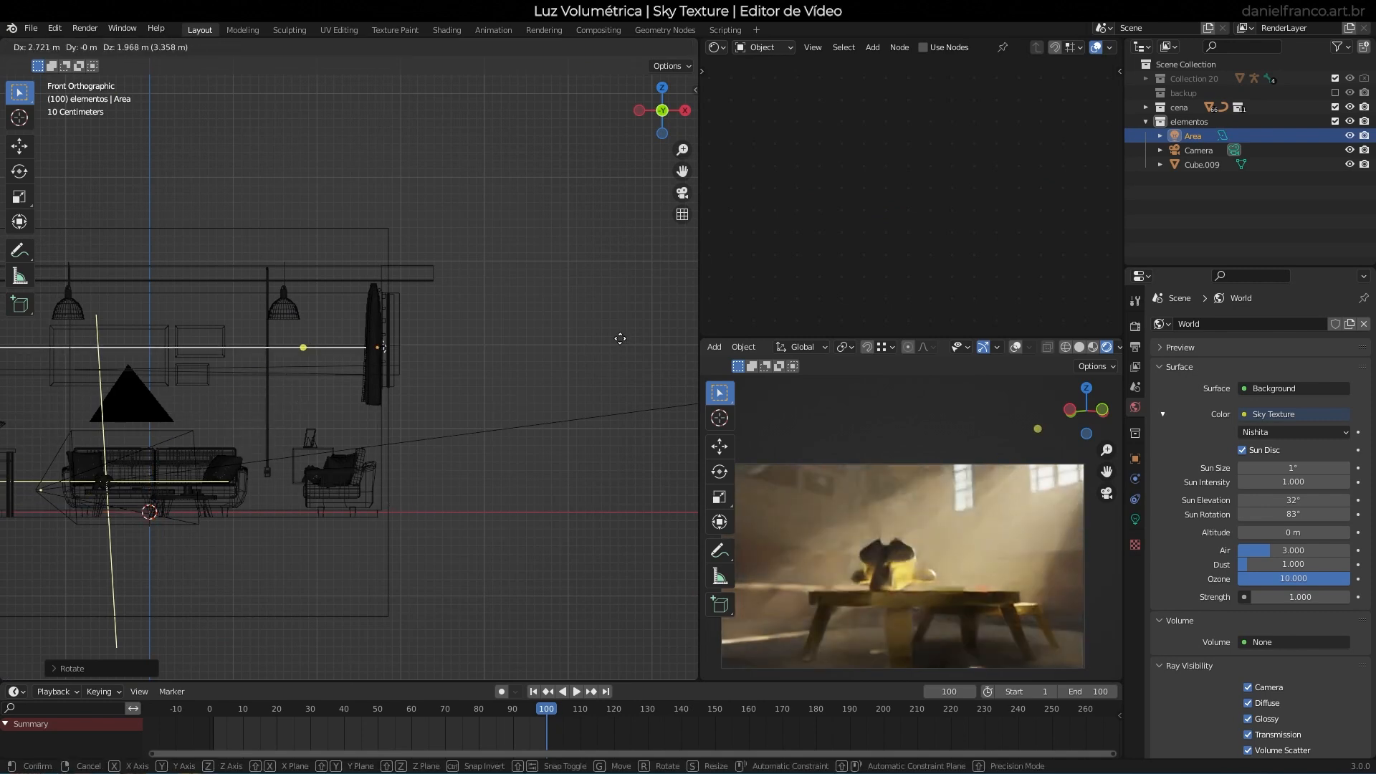
pyautogui.click(620, 338)
pyautogui.press('KP_7')
pyautogui.press('g')
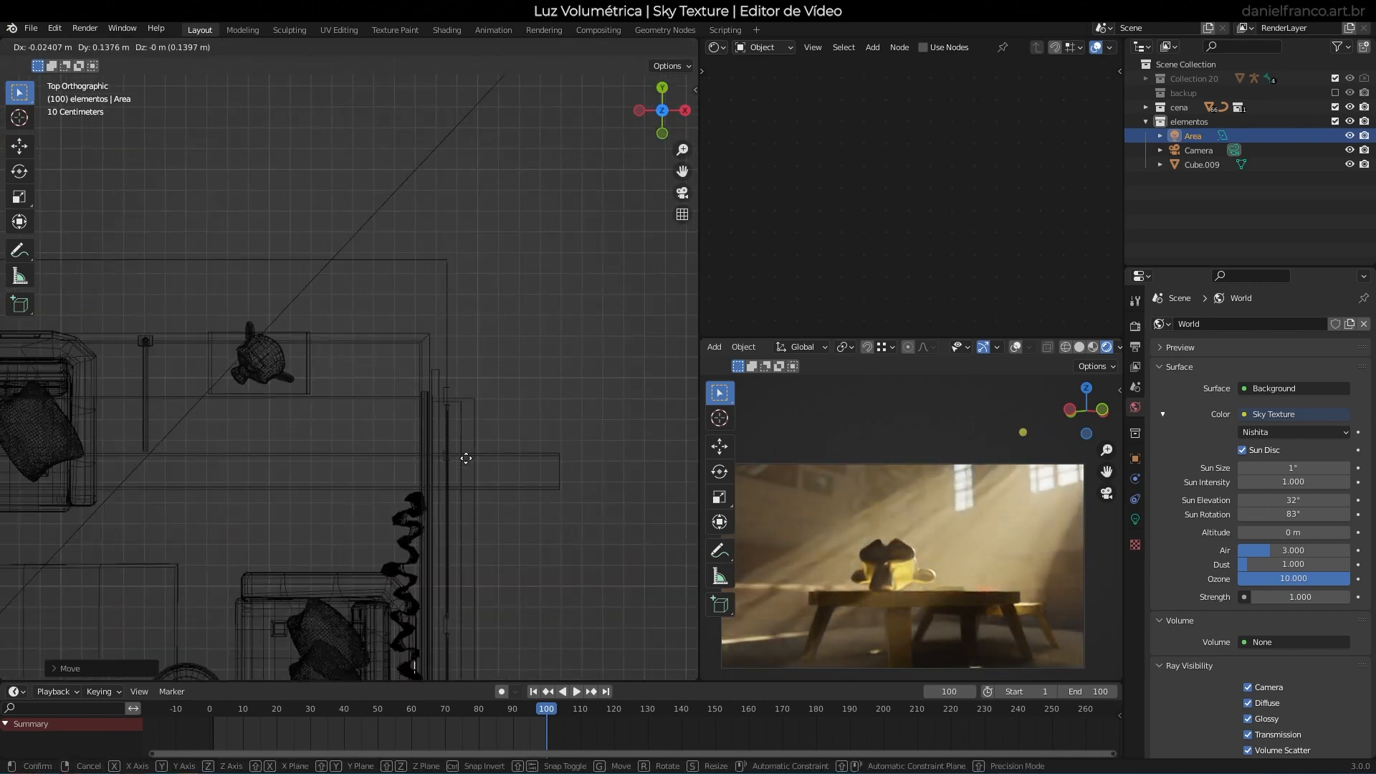
pyautogui.click(287, 534)
pyautogui.moveTo(287, 533); pyautogui.dragTo(482, 344, button='middle')
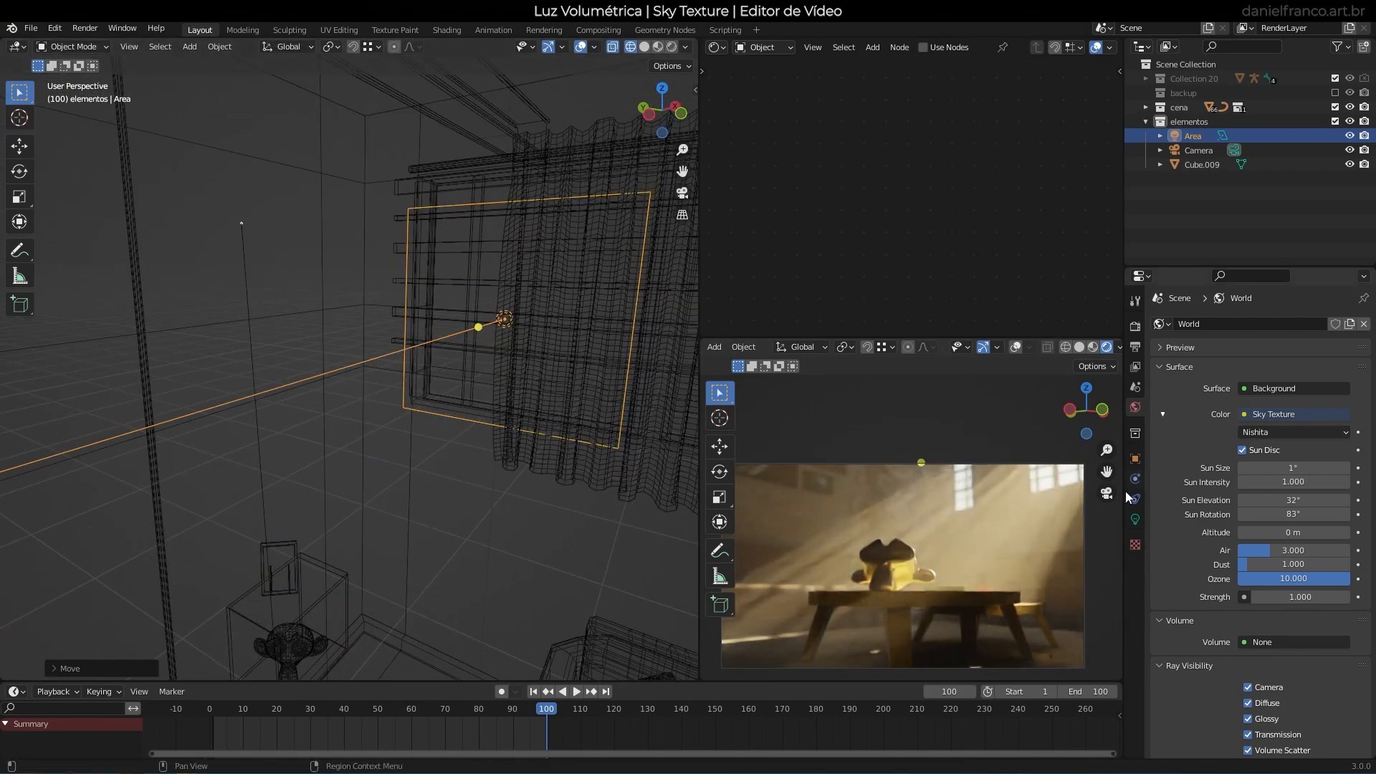
# Make the area light a rectangle with Y size 0.54 m and align it with the uncovered part of the window.
pyautogui.click(1135, 518)
pyautogui.click(1289, 444)
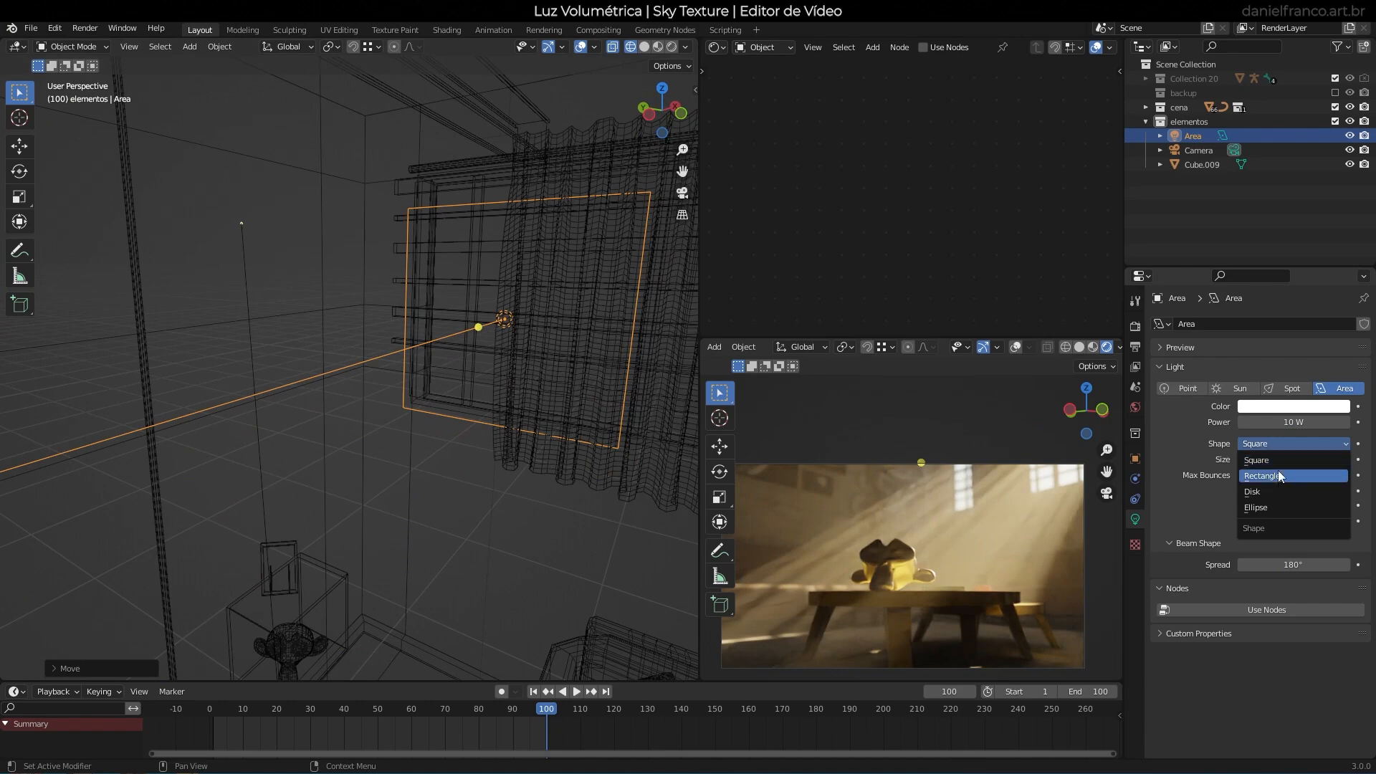
pyautogui.click(1280, 475)
pyautogui.moveTo(1293, 473); pyautogui.dragTo(1261, 473)
pyautogui.press('g')
pyautogui.press('y')
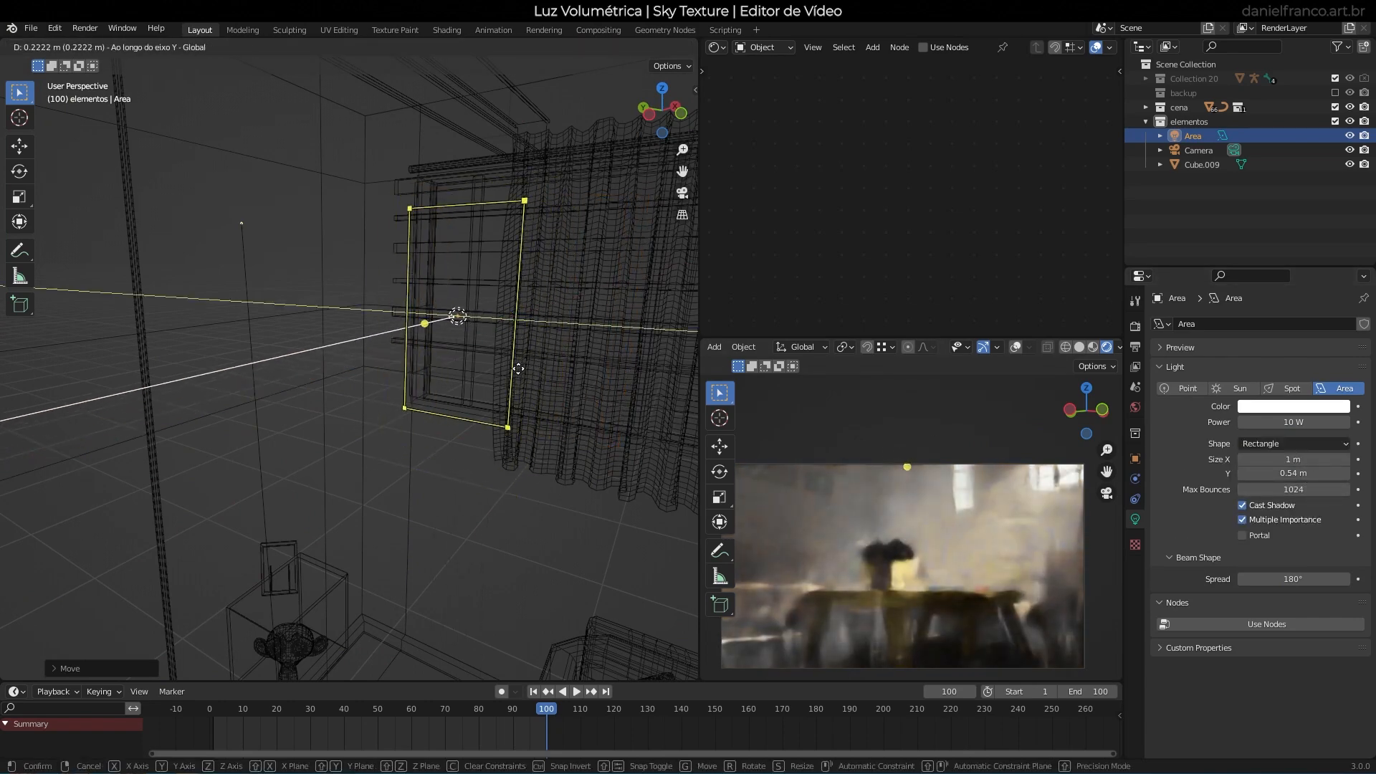
pyautogui.press('x')
pyautogui.click(502, 343)
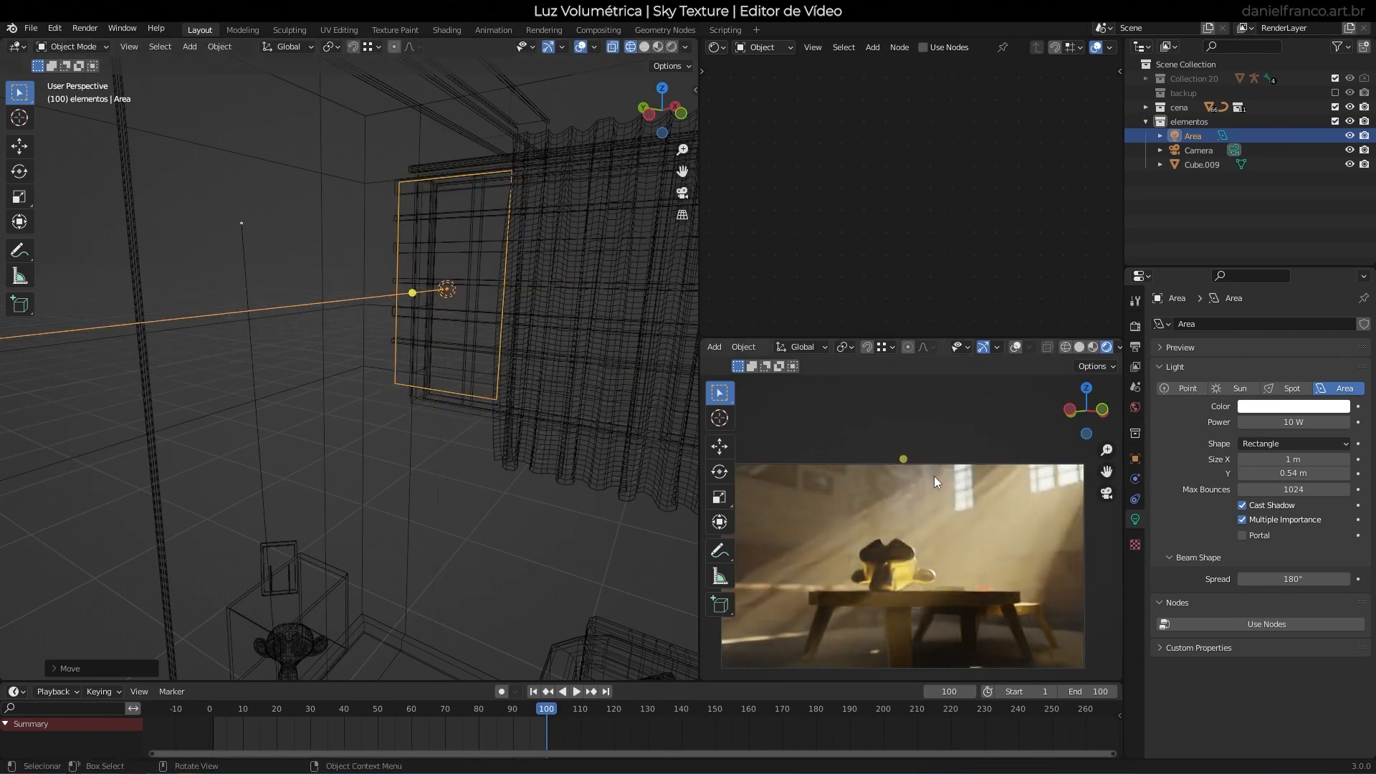
# Set the area light's power to 50 W and tint it a warm colour with hue 0.112 and saturation 0.327.
pyautogui.click(1295, 421)
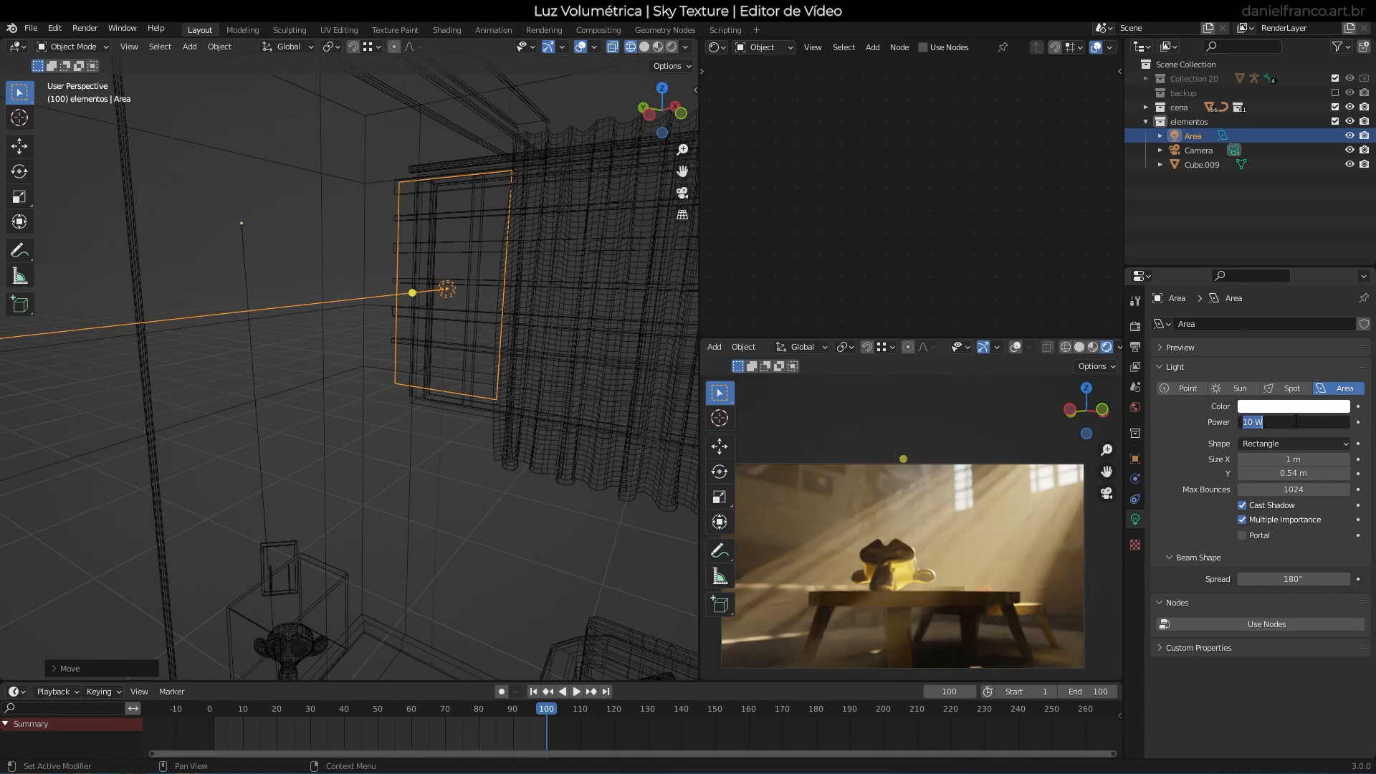
pyautogui.write('50')
pyautogui.press('Return')
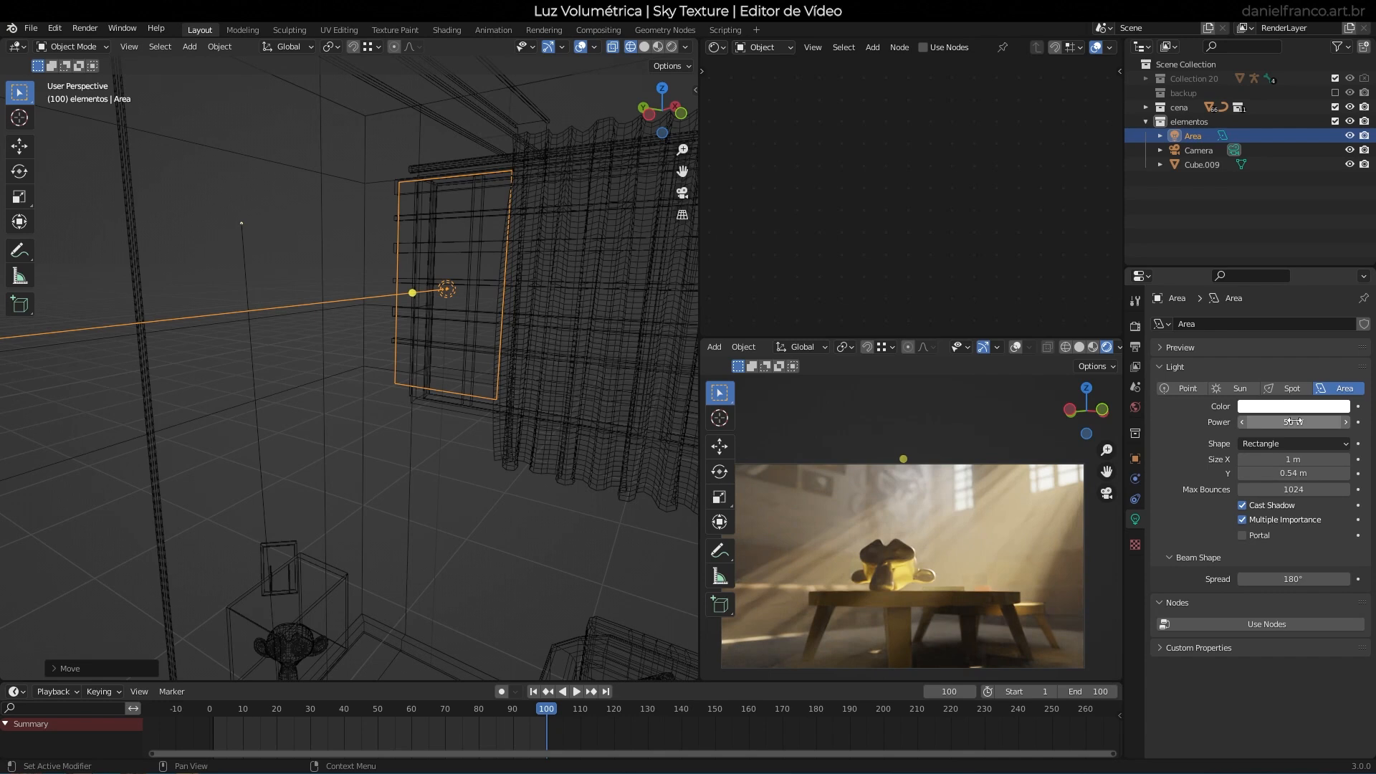
pyautogui.click(1284, 410)
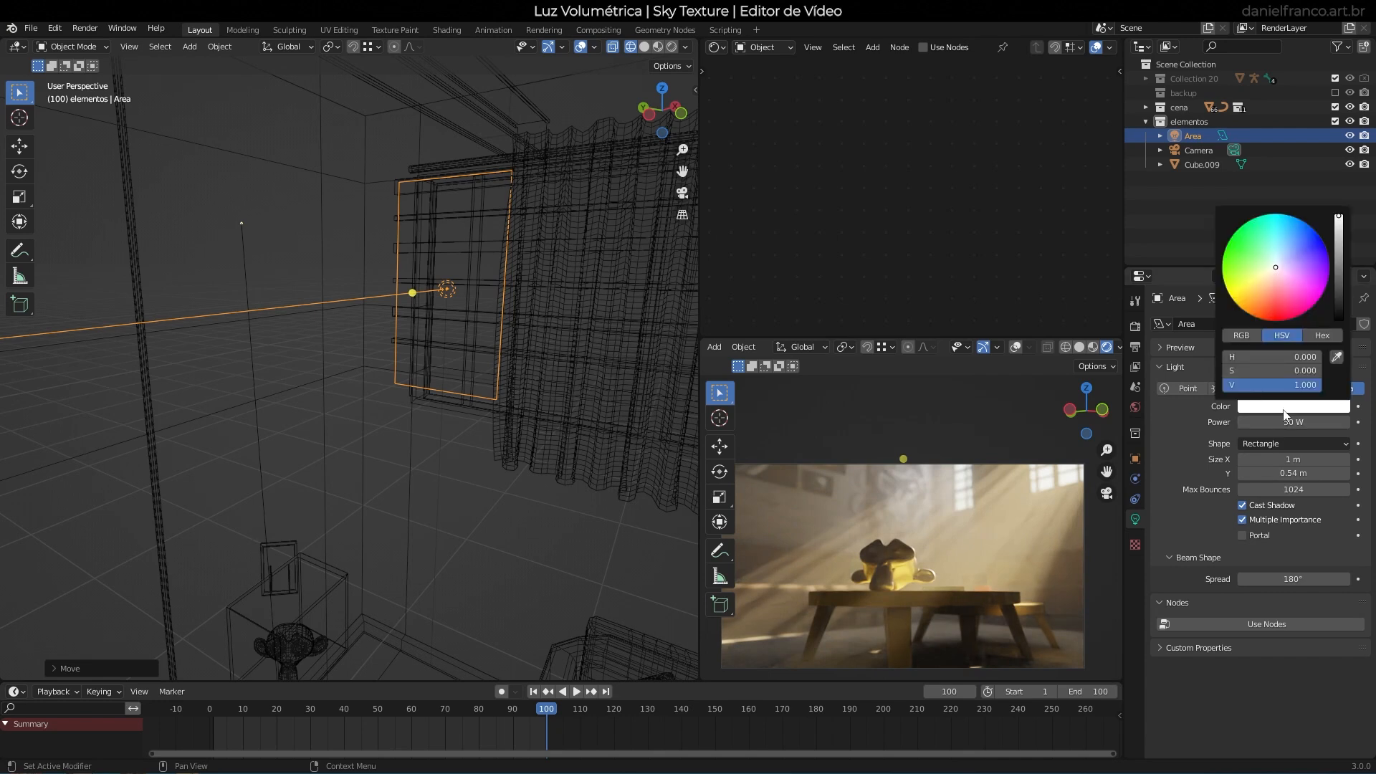
pyautogui.click(1269, 273)
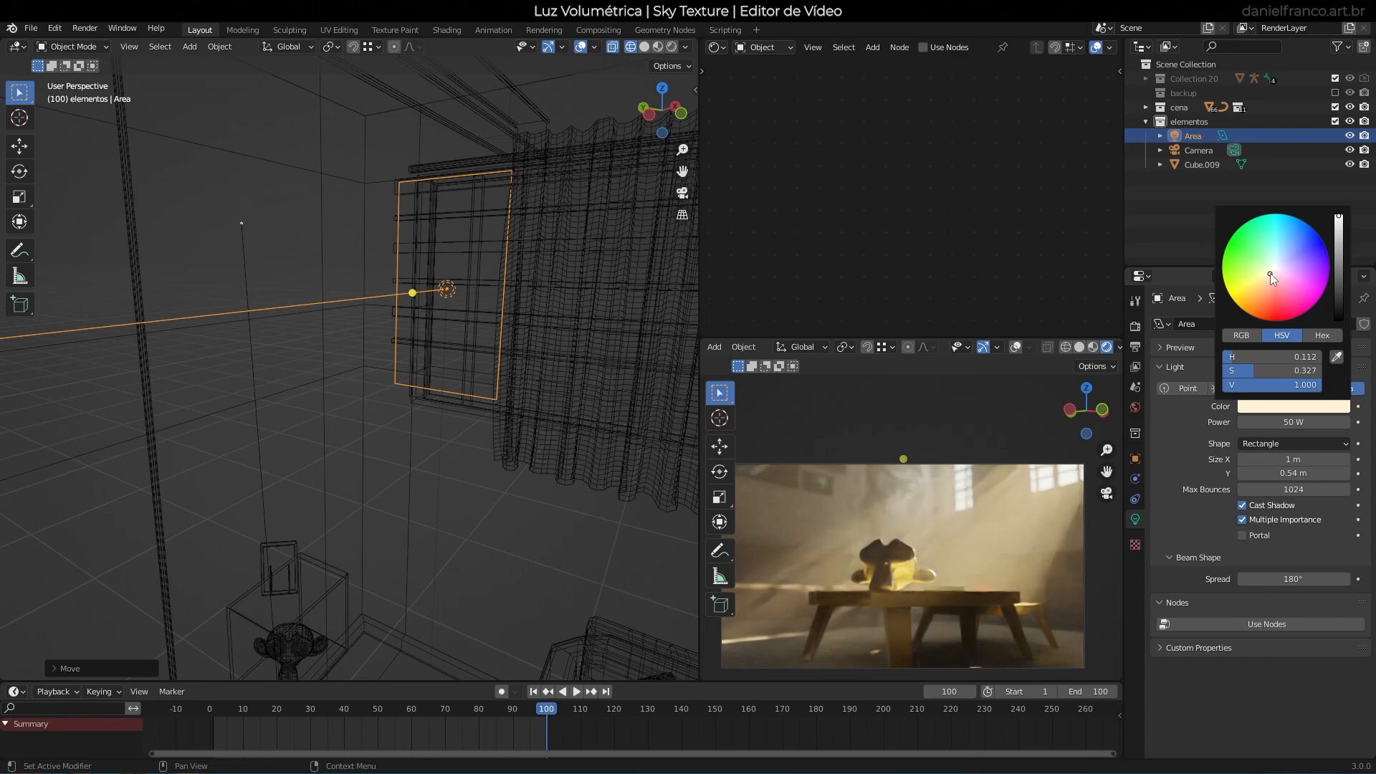
# Save the blend file and open the World's Sky Texture settings.
pyautogui.click(931, 519)
pyautogui.hotkey('ctrl', 's')
pyautogui.click(1135, 407)
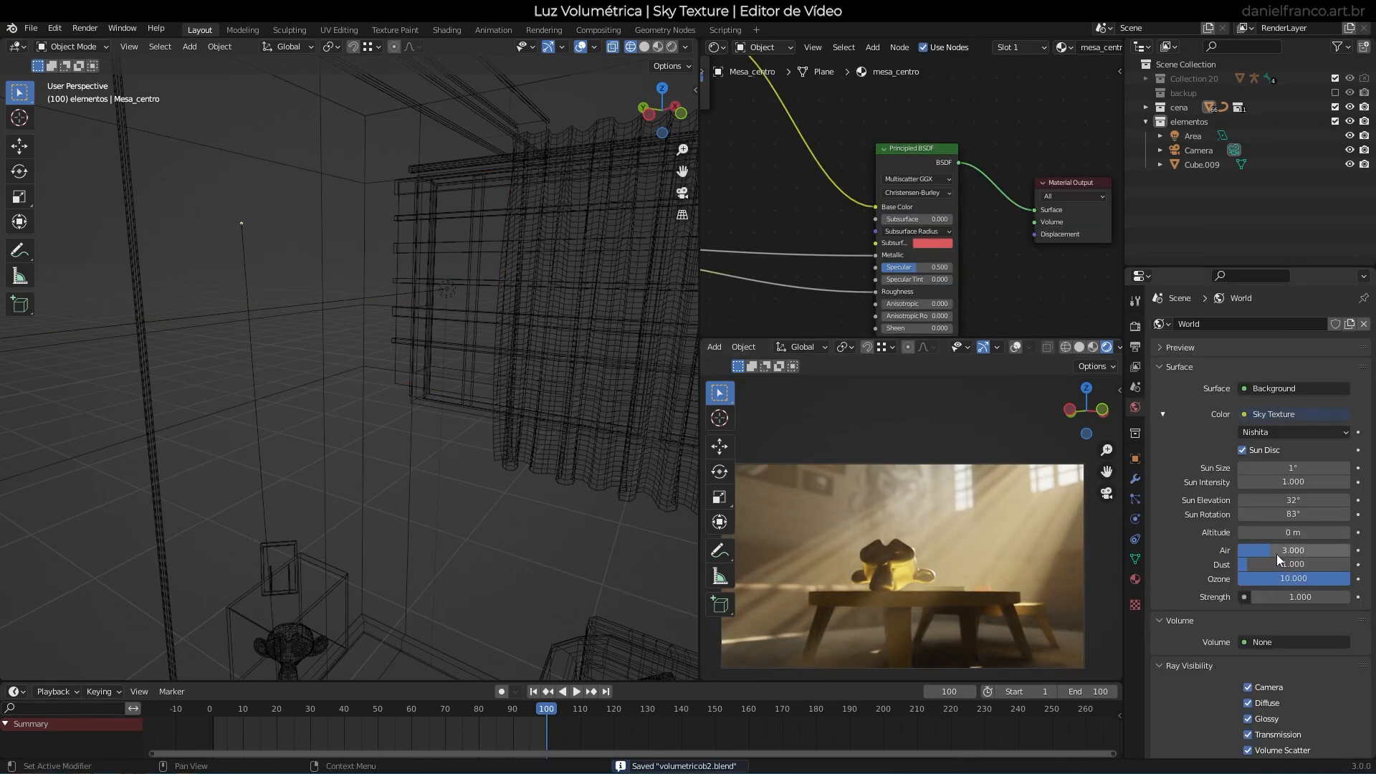
# Set the Sky Texture's sun rotation to 80°.
pyautogui.moveTo(1300, 518); pyautogui.dragTo(1286, 519)
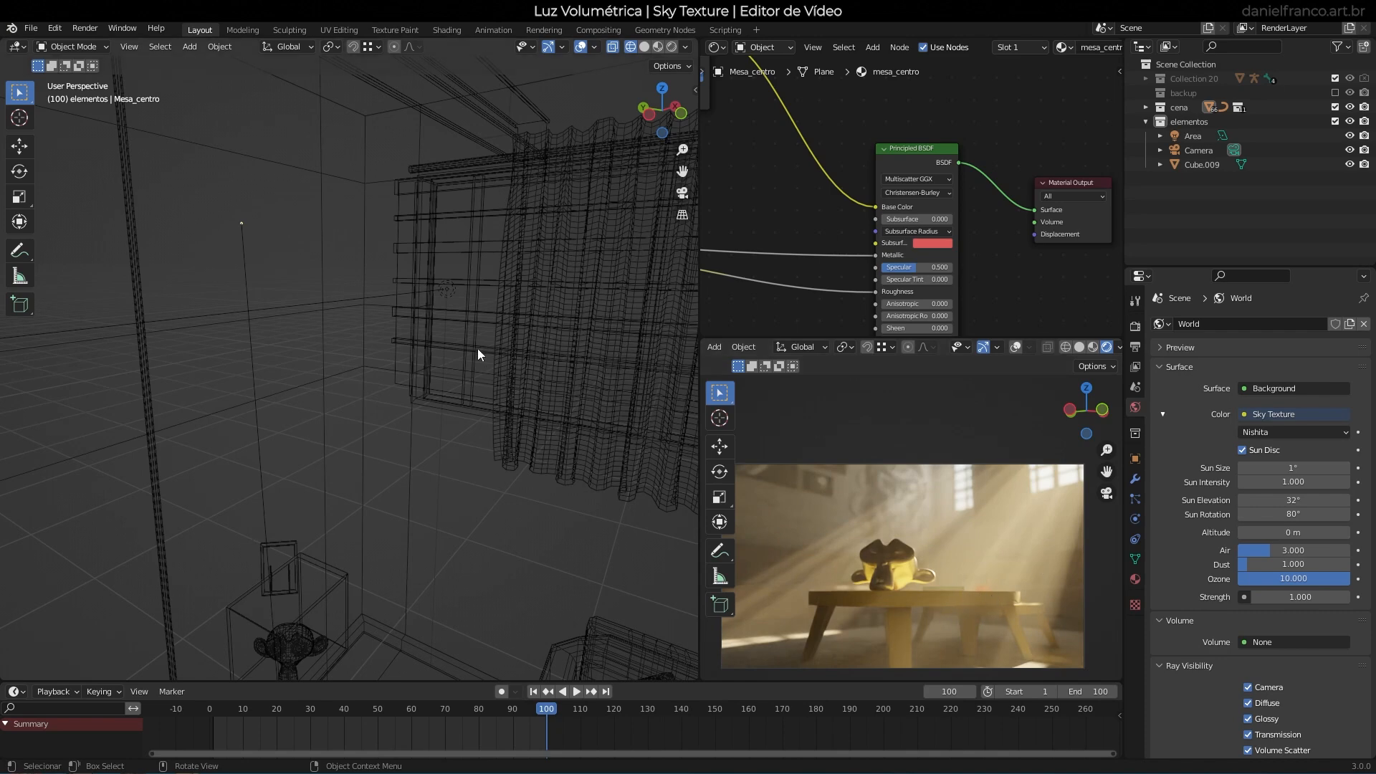
# Duplicate the window's area light along the Y axis to the uncovered opening between the next pair of curtains.
pyautogui.click(424, 290)
pyautogui.click(436, 286)
pyautogui.scroll(-3, 451, 319)
pyautogui.click(408, 304)
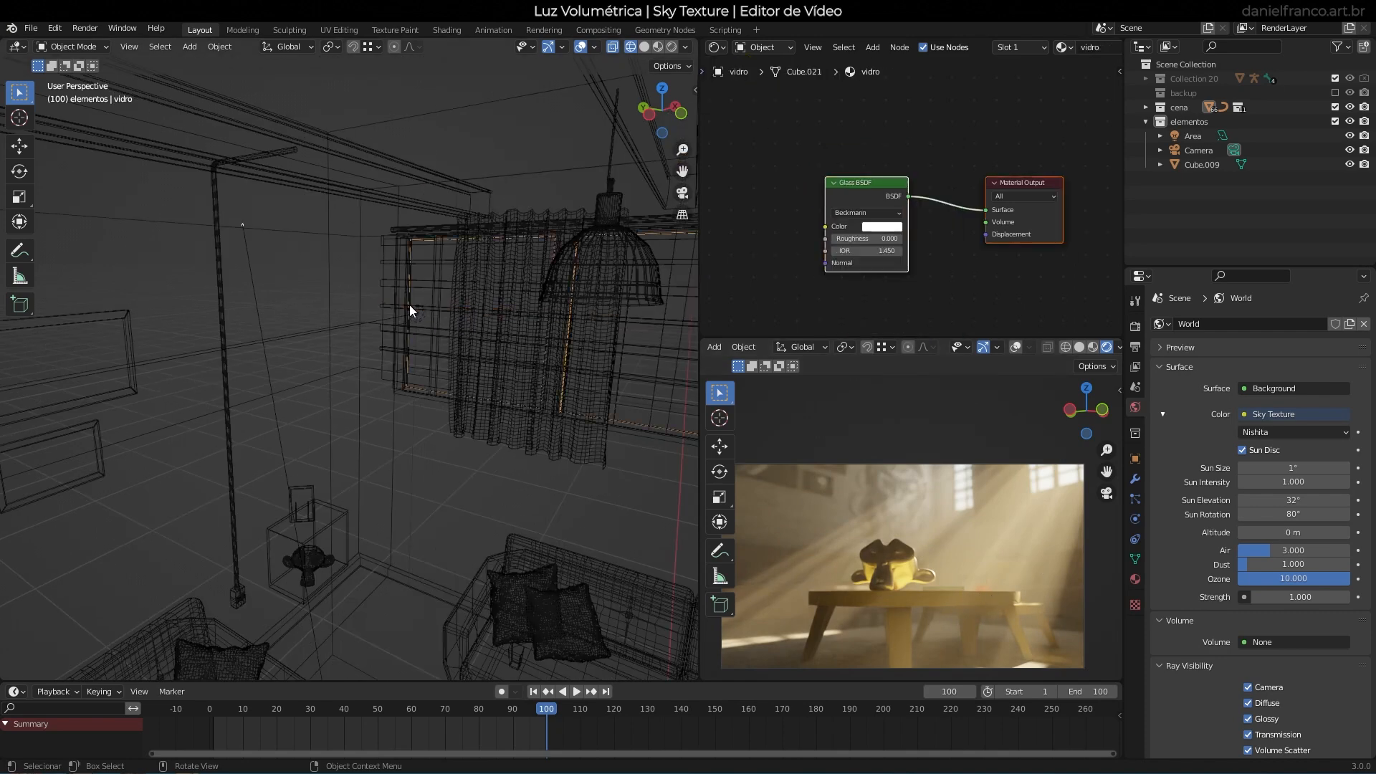
pyautogui.click(413, 309)
pyautogui.click(420, 316)
pyautogui.click(420, 320)
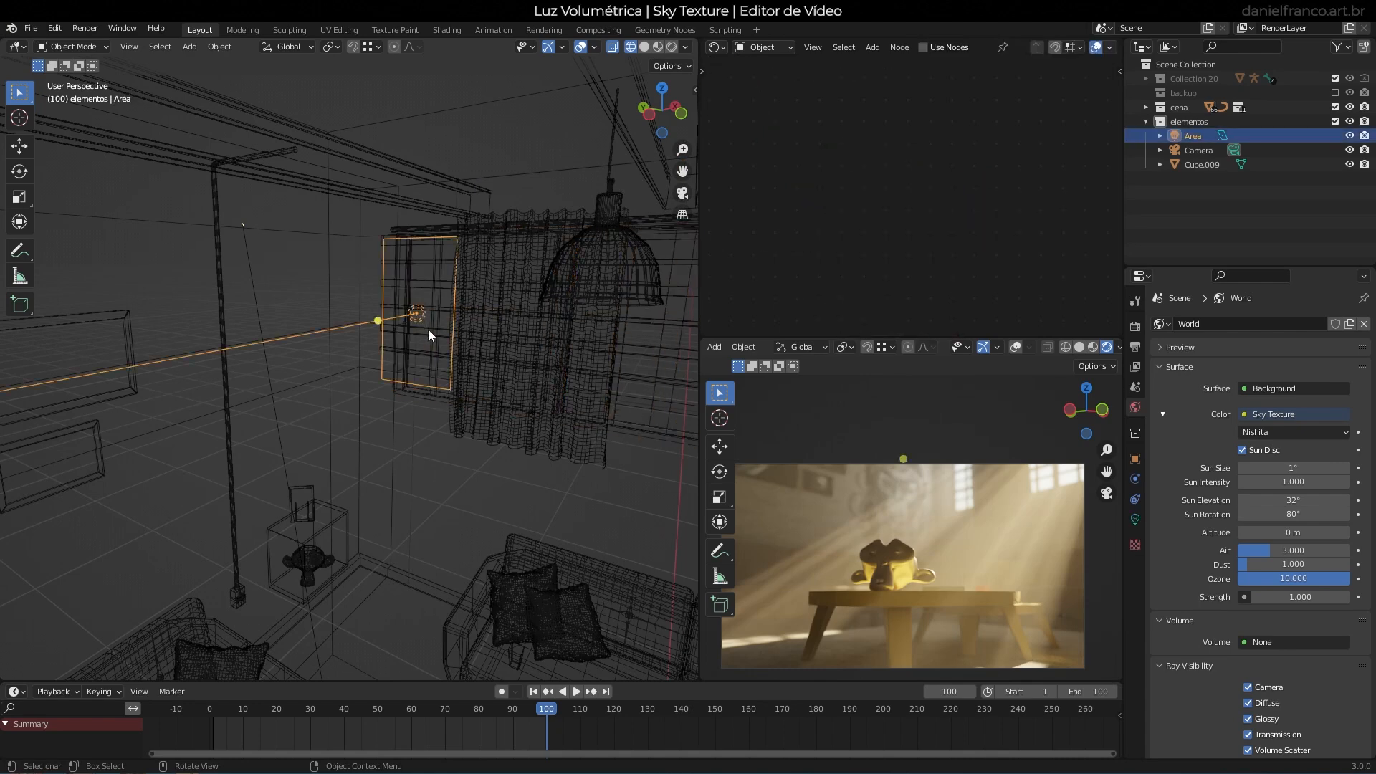
pyautogui.keyDown('shift'); pyautogui.moveTo(420, 319); pyautogui.dragTo(331, 301, button='middle'); pyautogui.keyUp('shift')
pyautogui.keyDown('shift'); pyautogui.moveTo(333, 367); pyautogui.dragTo(336, 358, button='middle'); pyautogui.keyUp('shift')
pyautogui.hotkey('shift', 'd')
pyautogui.press('y')
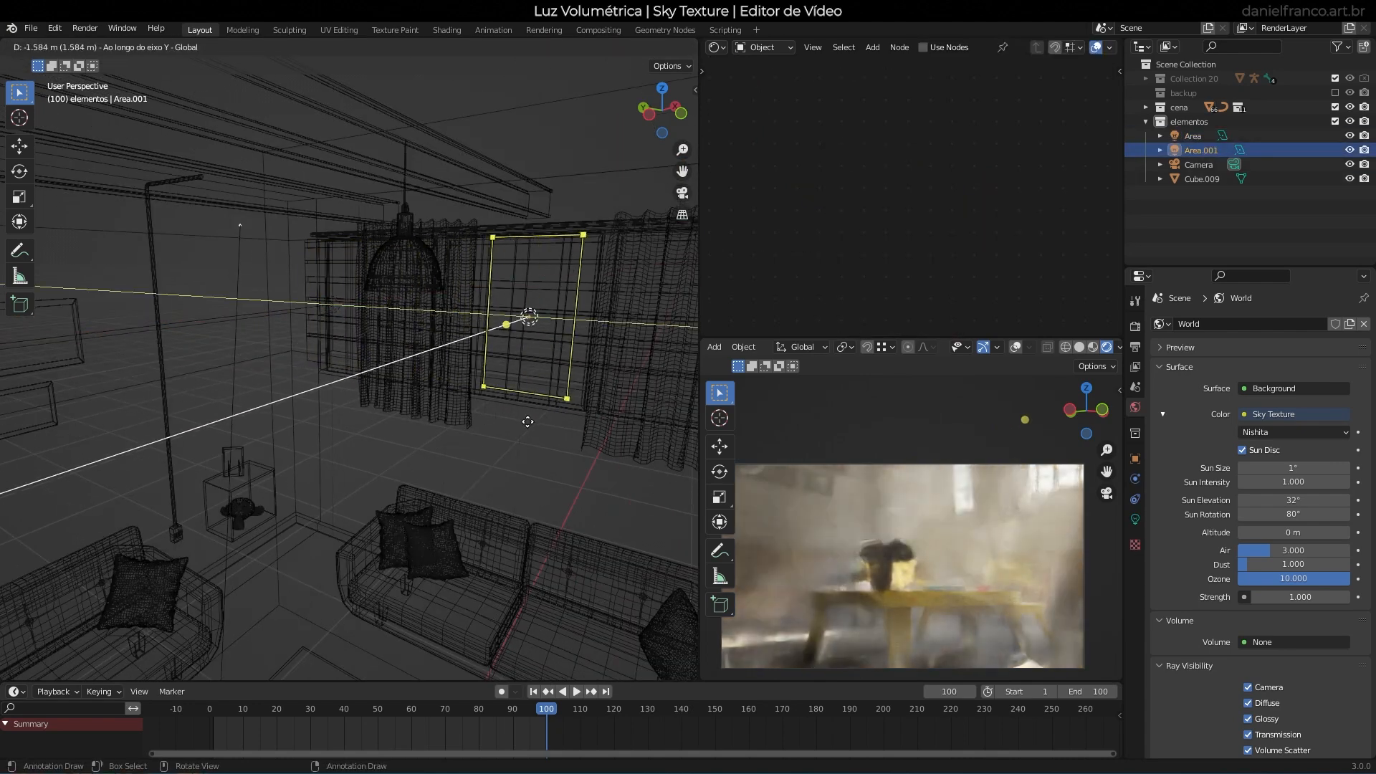
pyautogui.click(530, 437)
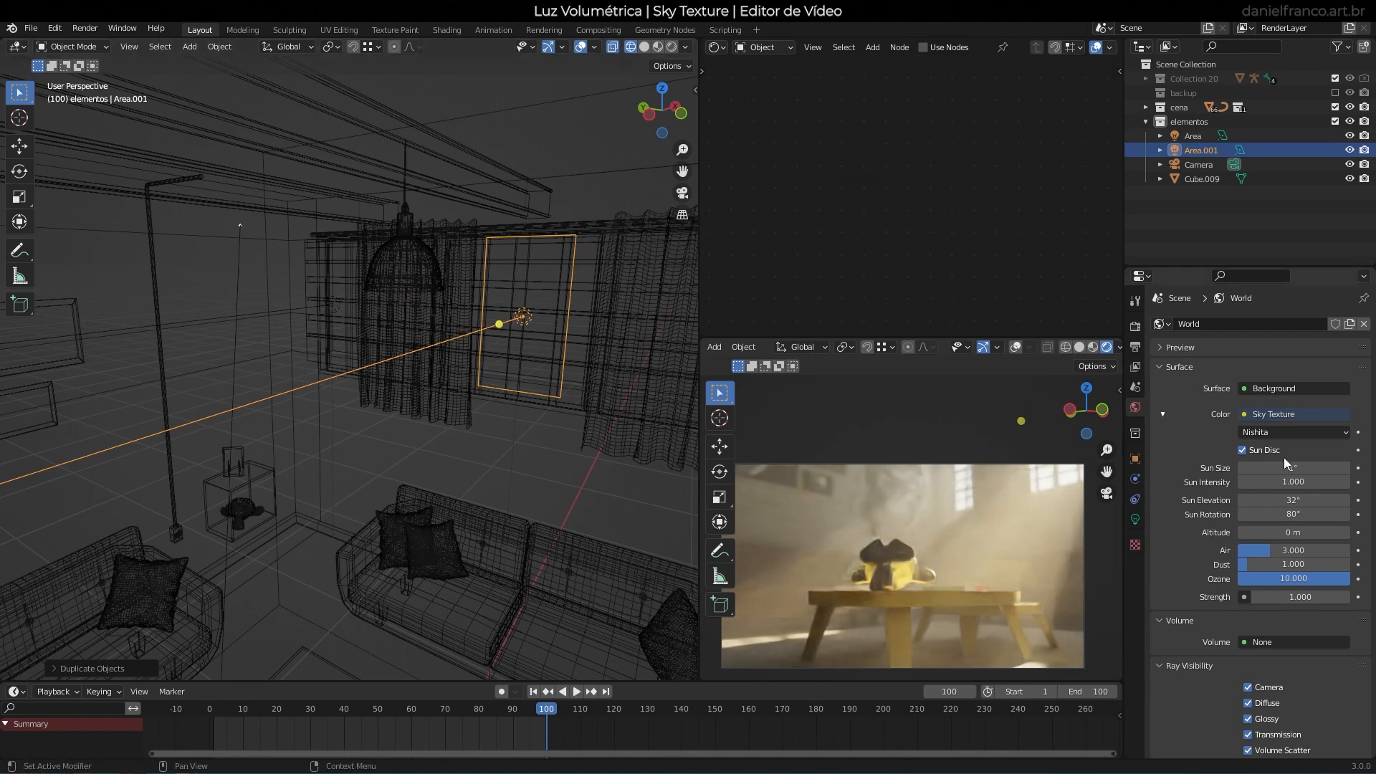
# Set the duplicated area light's Y size to 0.76 m to fit its window opening.
pyautogui.click(1135, 520)
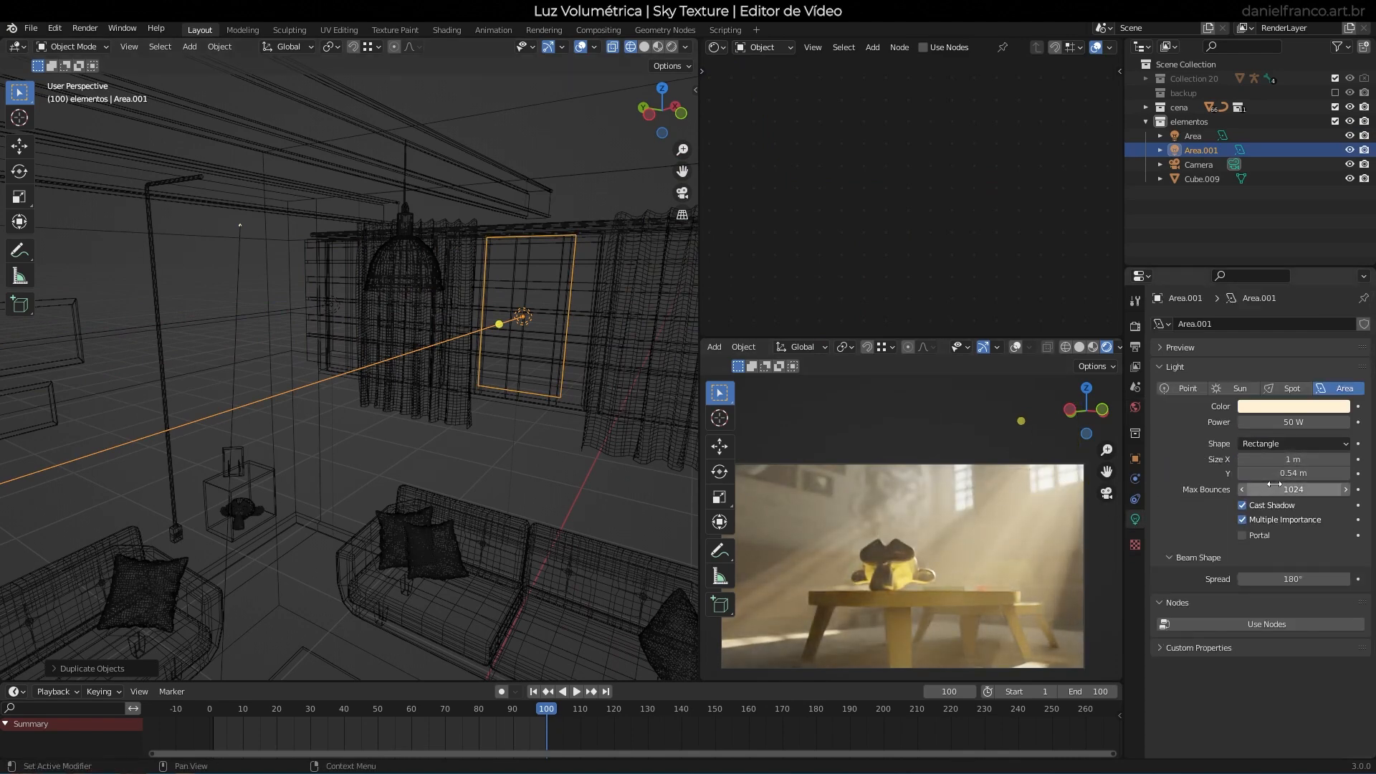
pyautogui.moveTo(1346, 478); pyautogui.dragTo(1372, 478)
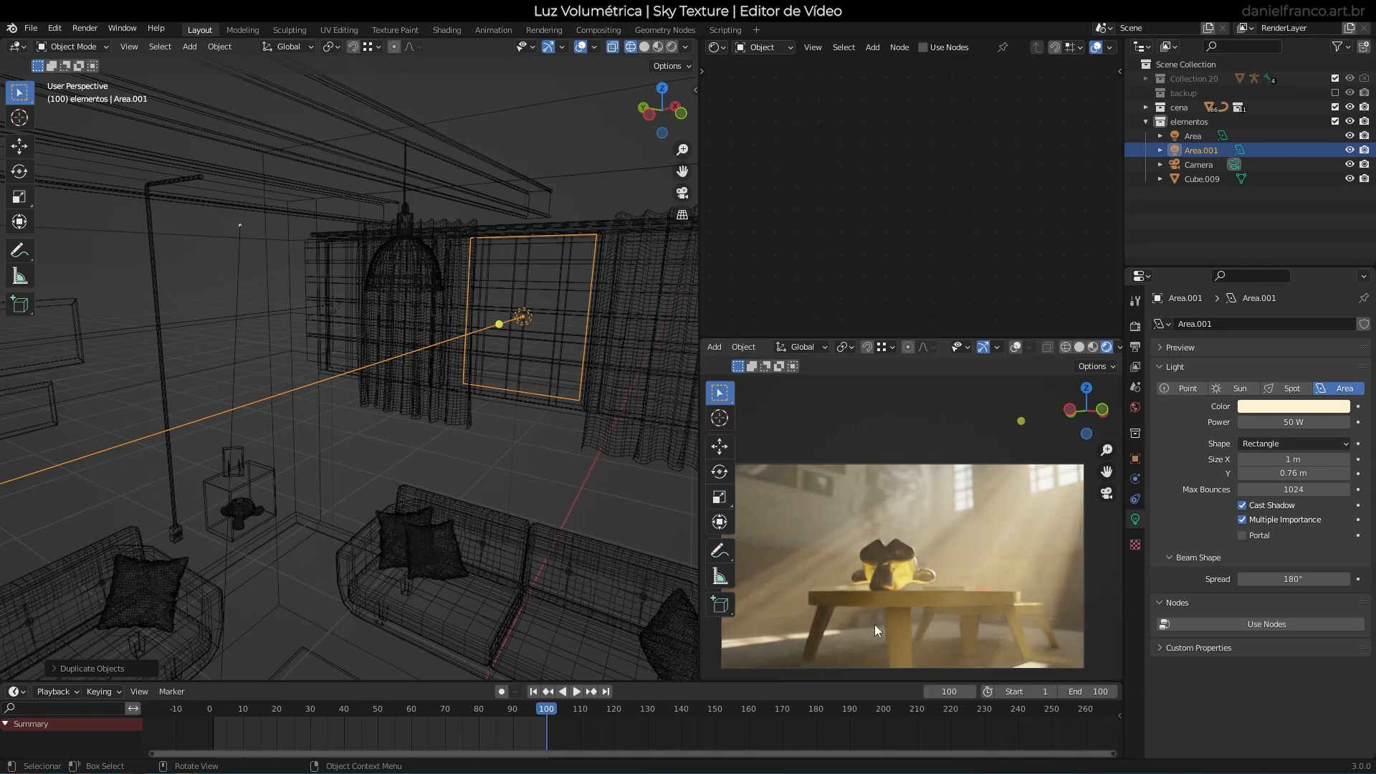
# Replace the Volume Scatter link in the room-enclosing cube's material with a new Volume Absorption node connected to the Volume output.
pyautogui.moveTo(298, 440); pyautogui.dragTo(314, 258, button='middle')
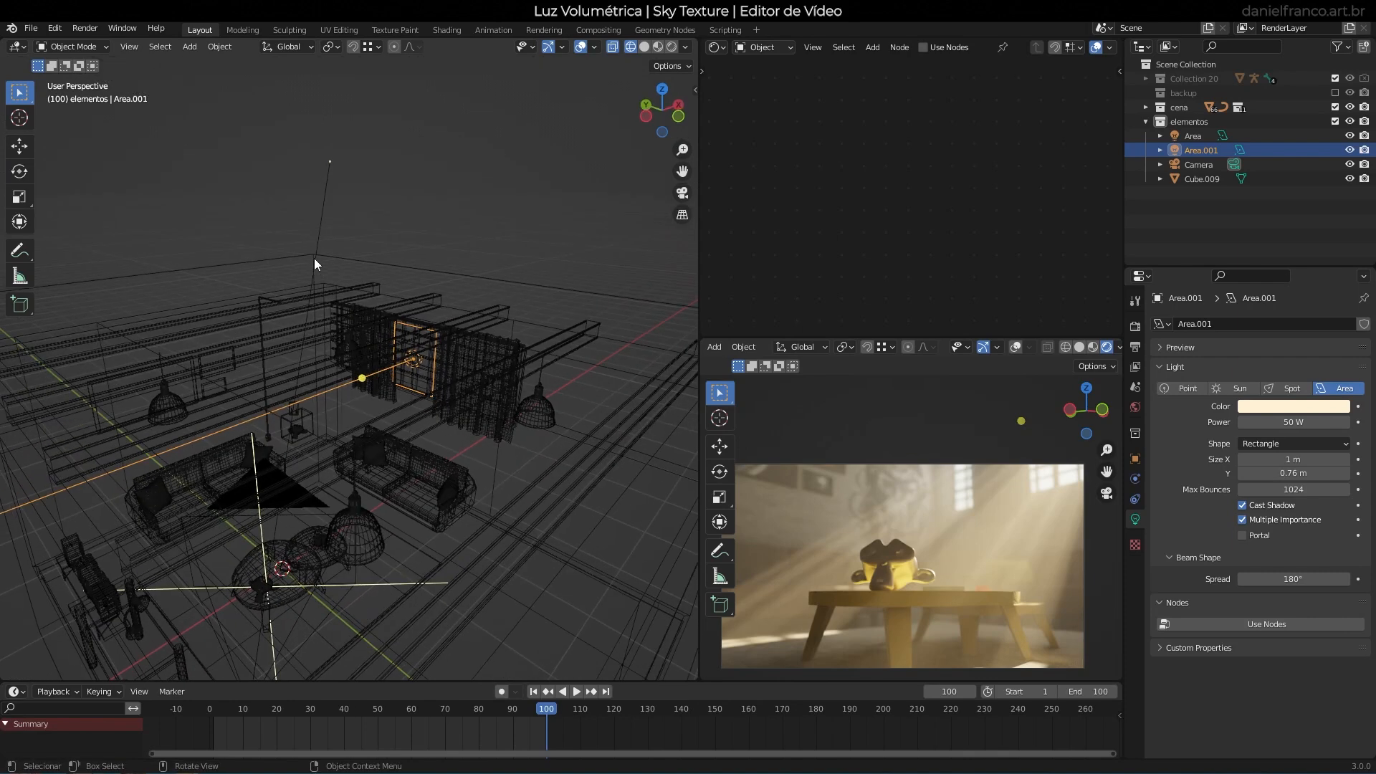
pyautogui.click(314, 257)
pyautogui.click(368, 265)
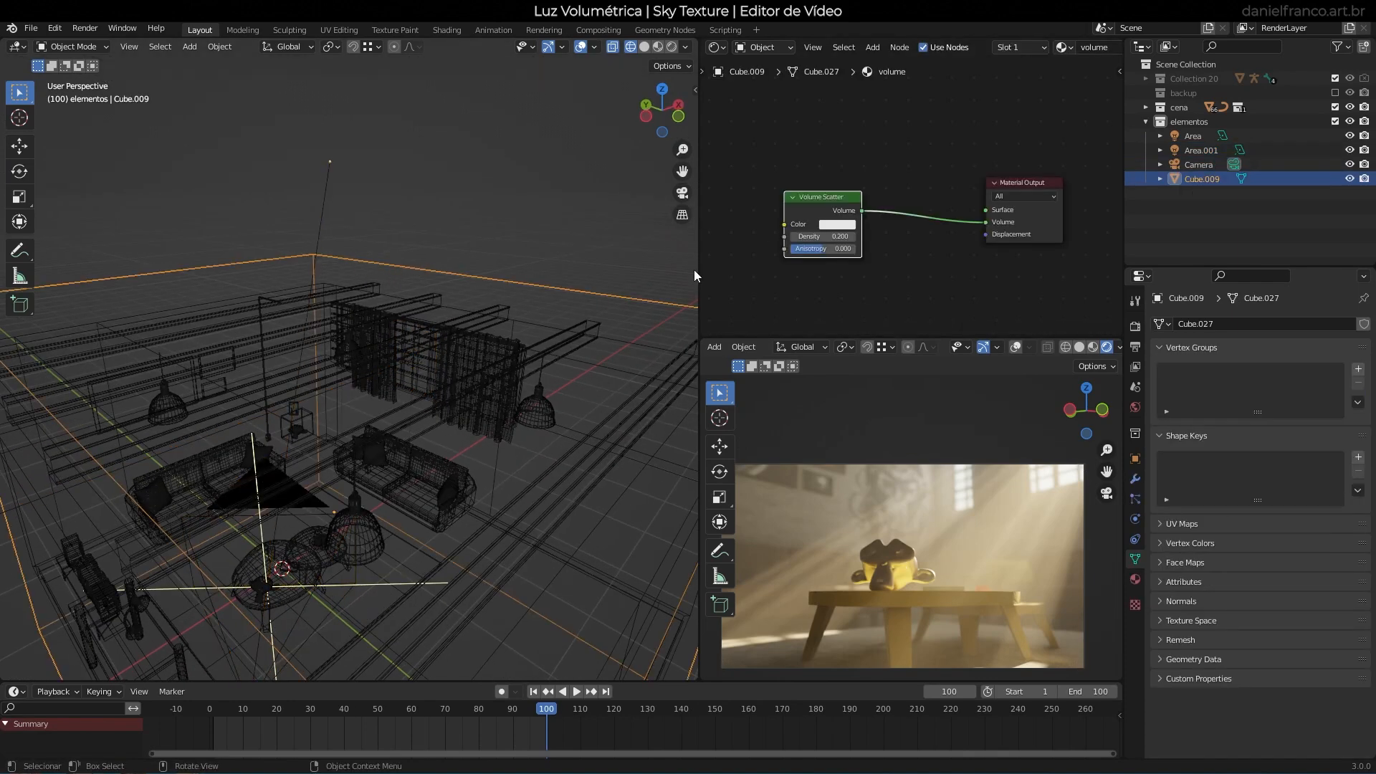
pyautogui.moveTo(986, 222); pyautogui.dragTo(932, 289)
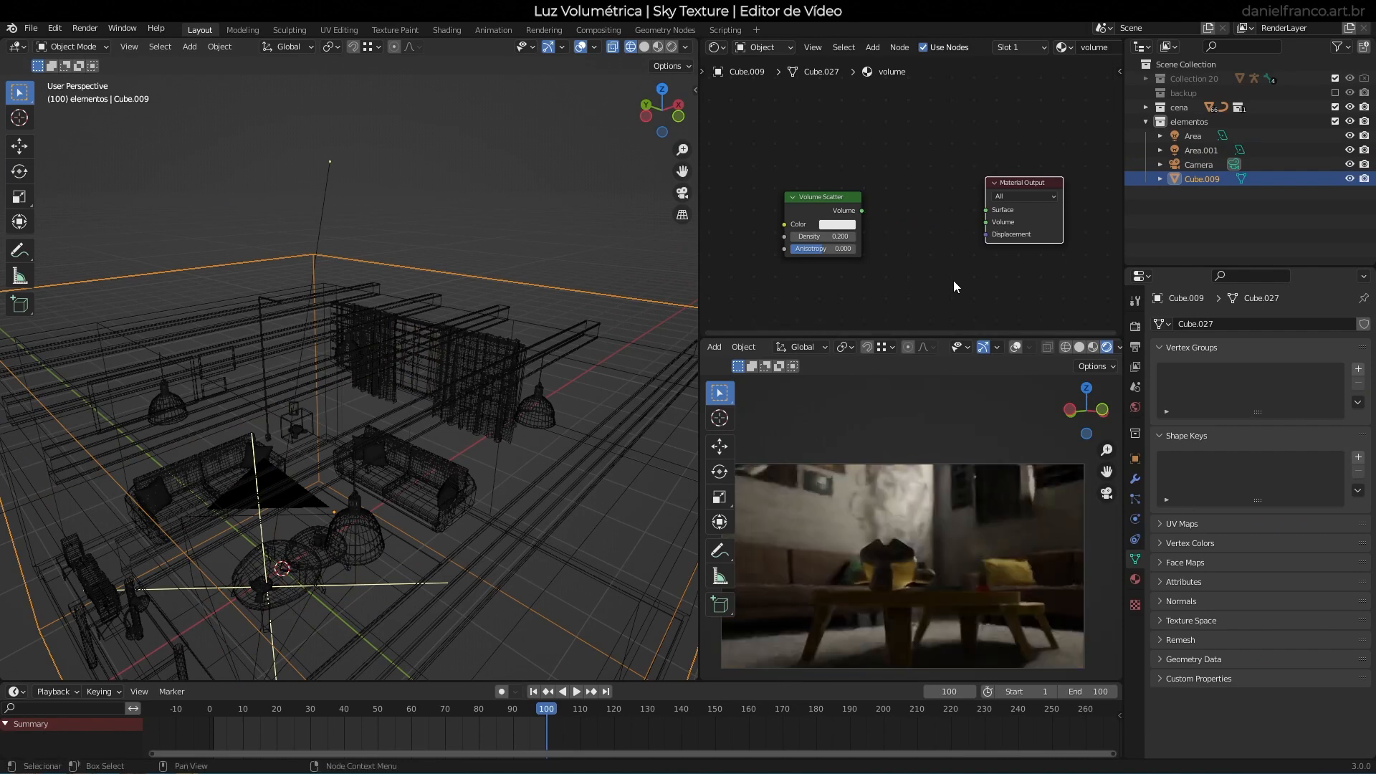
pyautogui.hotkey('shift', 'a')
pyautogui.moveTo(871, 252)
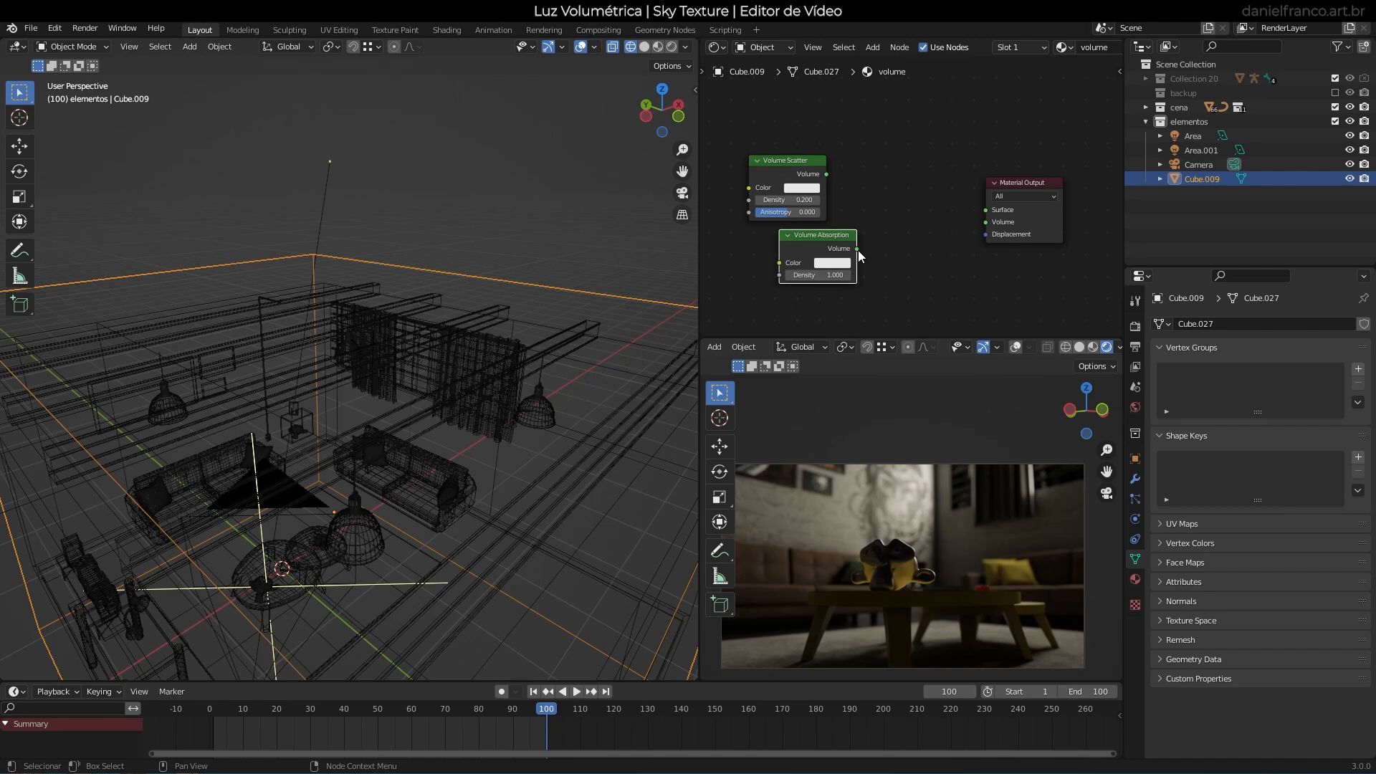
pyautogui.moveTo(857, 249); pyautogui.dragTo(893, 259)
pyautogui.moveTo(978, 217); pyautogui.dragTo(985, 222)
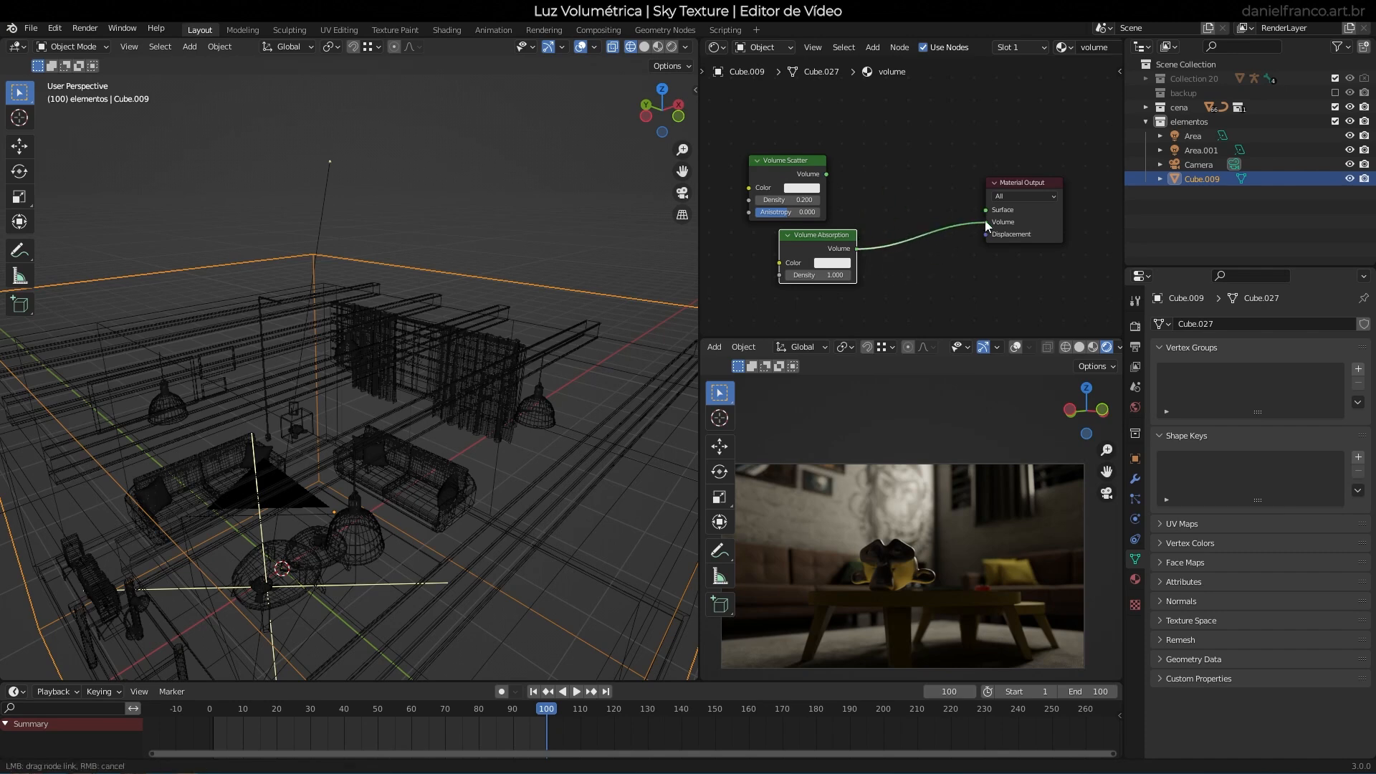
# Tint the Volume Absorption purple with hue 0.742 and saturation 0.489, and refresh the rendered preview.
pyautogui.click(832, 263)
pyautogui.click(871, 143)
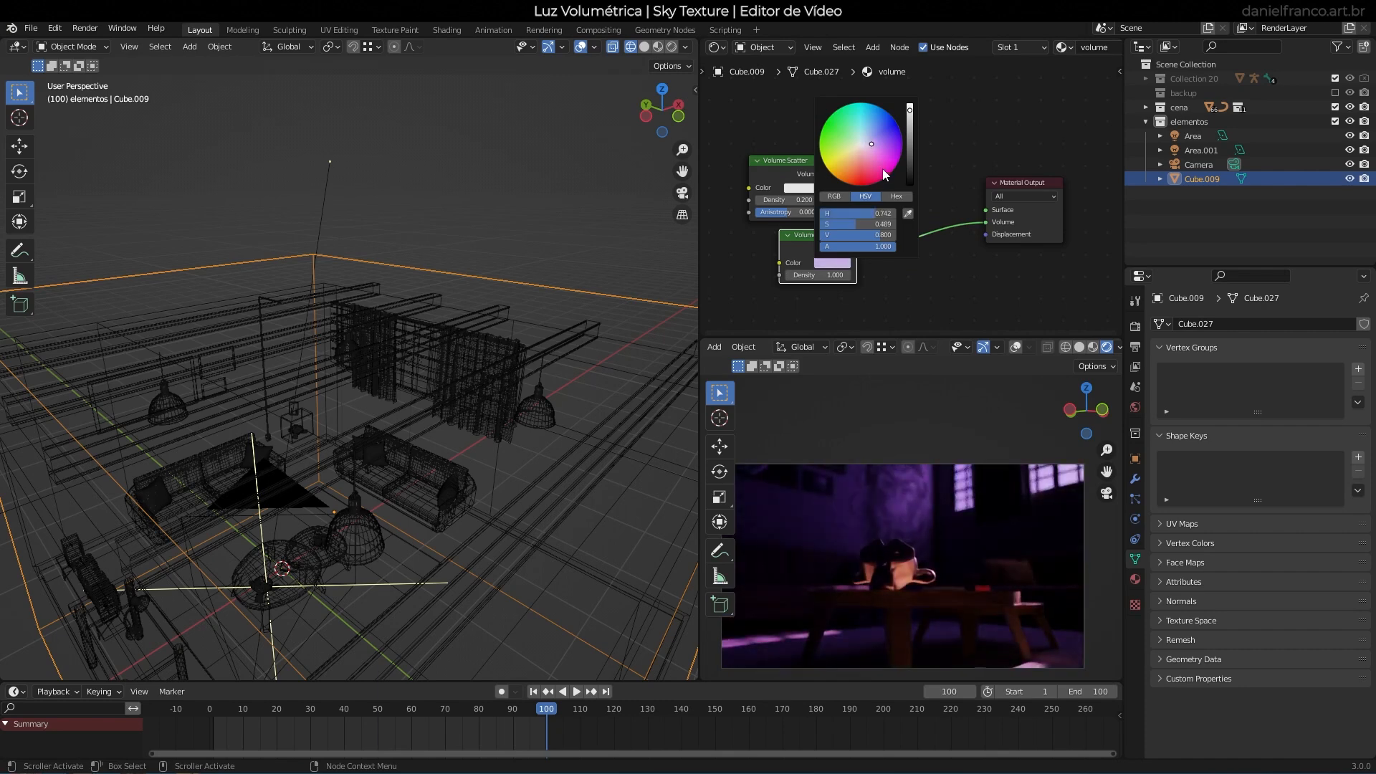
pyautogui.click(1079, 347)
pyautogui.click(1107, 347)
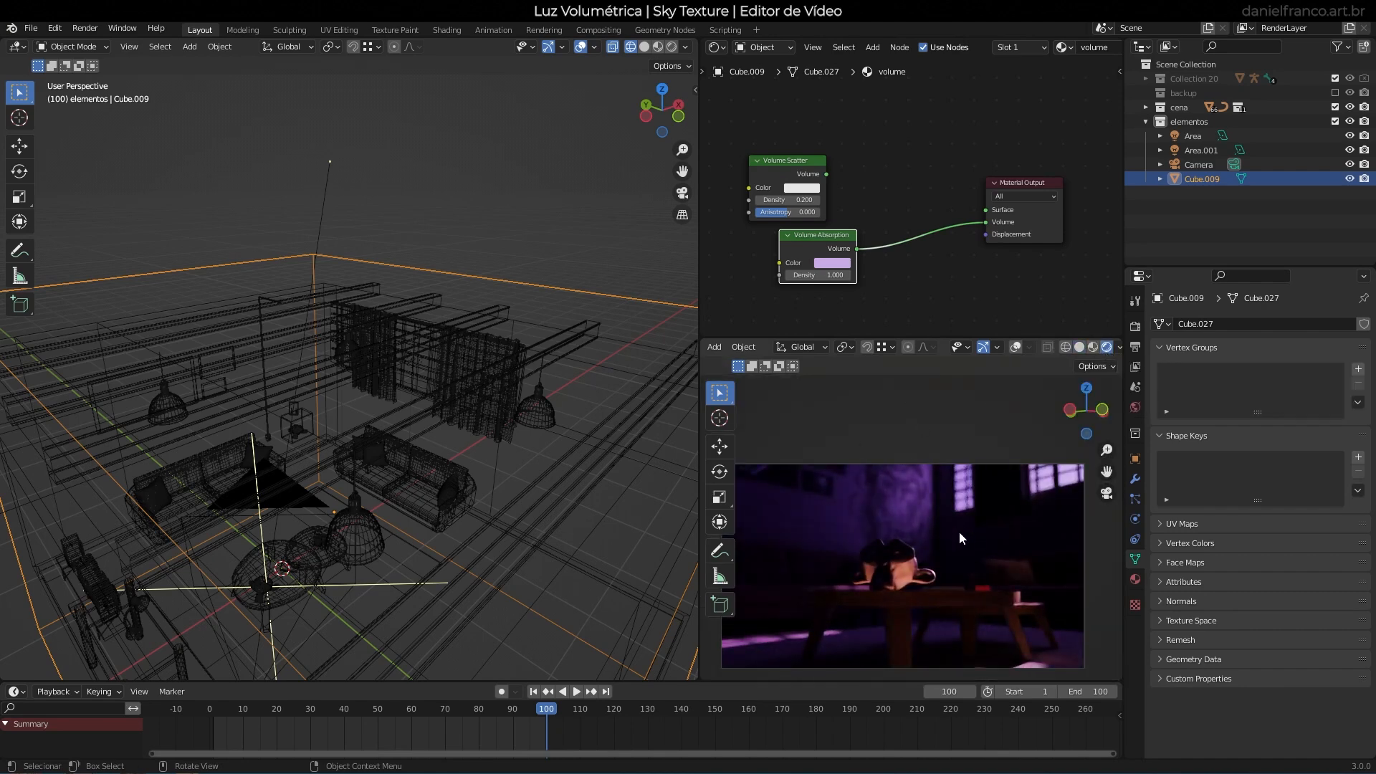
# Combine Volume Scatter and Volume Absorption through an Add Shader node feeding the material output's Volume input.
pyautogui.scroll(1, 859, 267)
pyautogui.moveTo(793, 256); pyautogui.dragTo(863, 224)
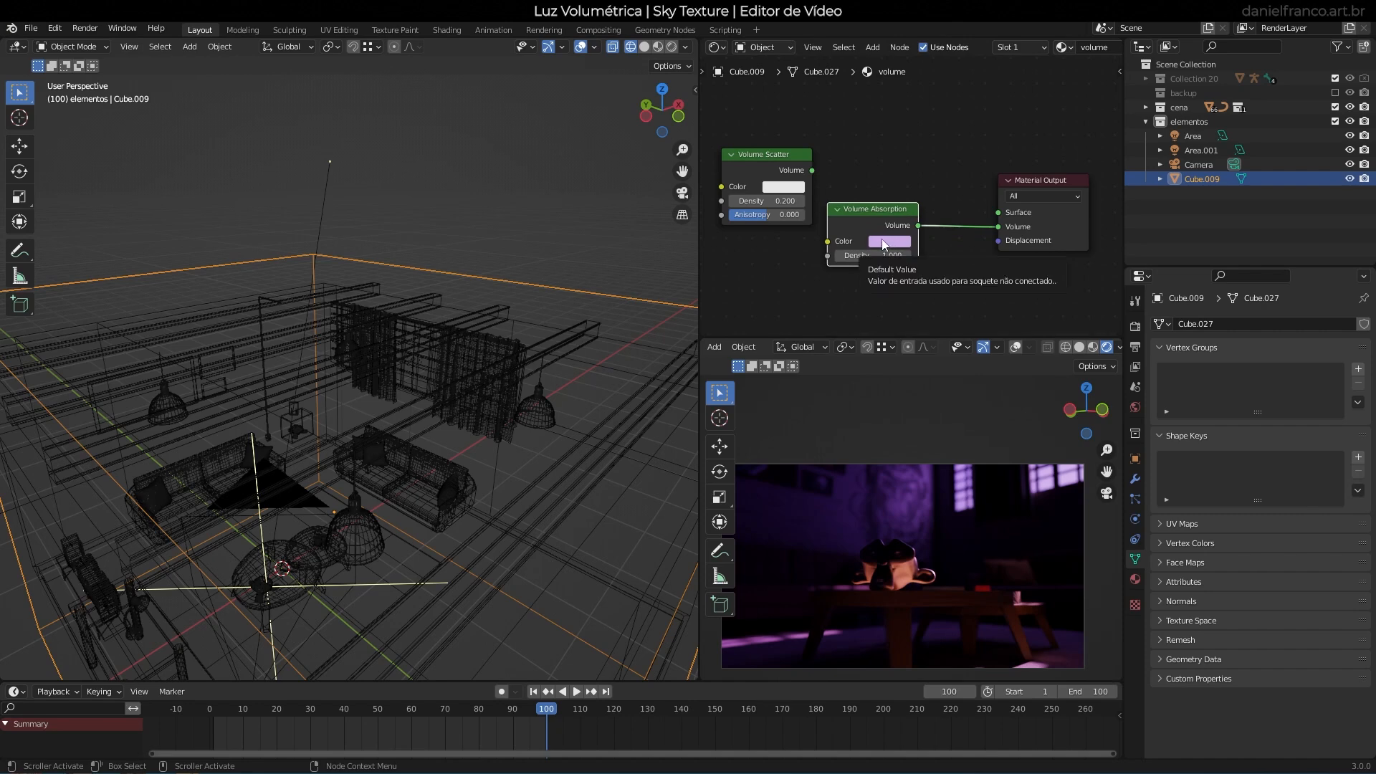
pyautogui.moveTo(889, 208); pyautogui.dragTo(817, 257)
pyautogui.moveTo(753, 153); pyautogui.dragTo(775, 148)
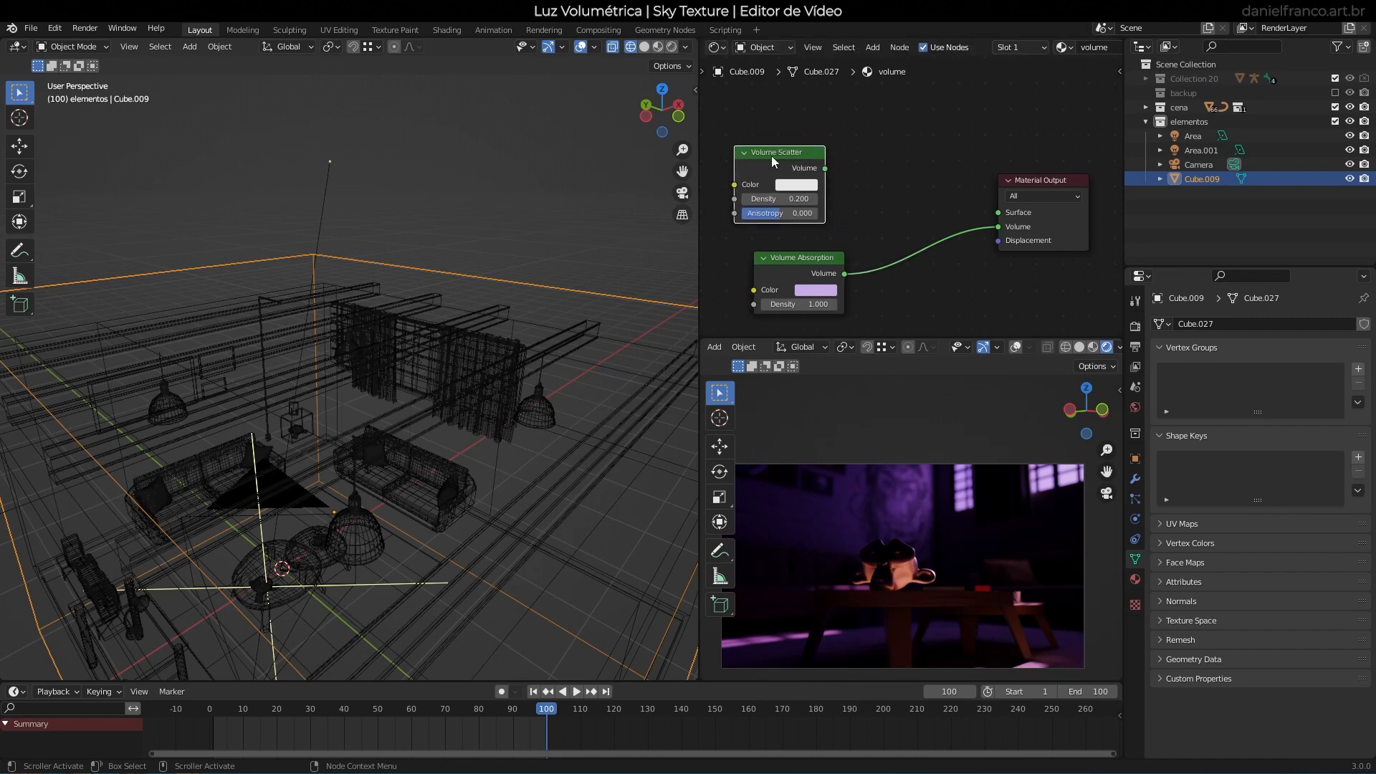
pyautogui.hotkey('shift', 'a')
pyautogui.moveTo(835, 190)
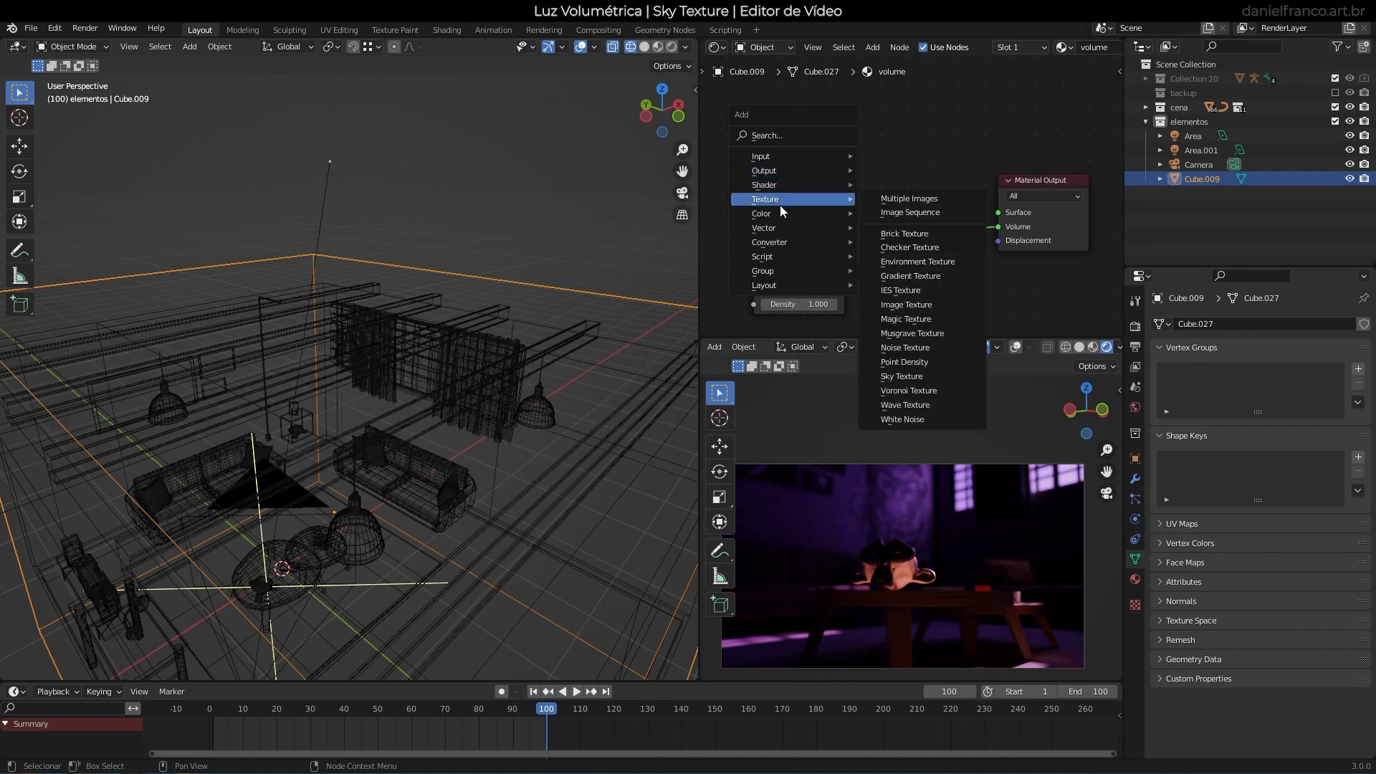
pyautogui.moveTo(779, 160)
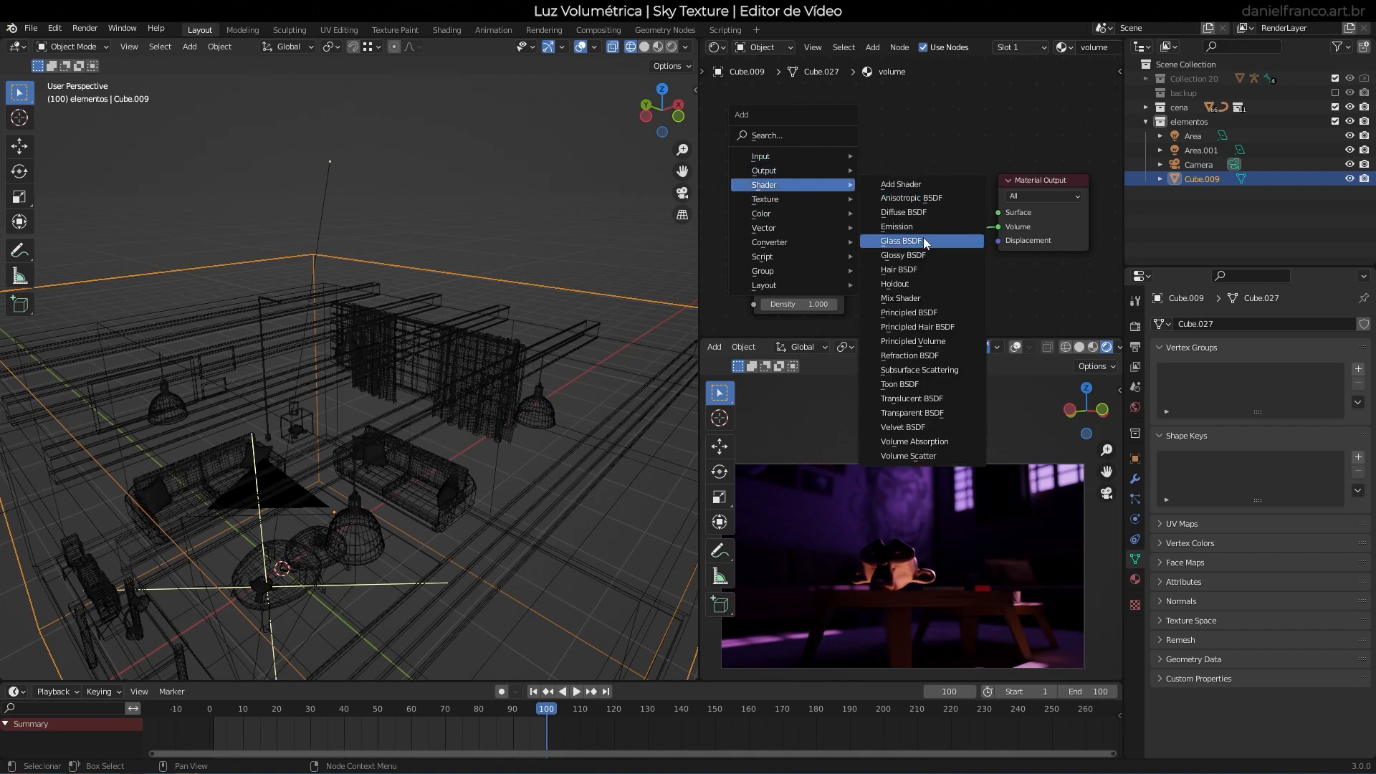
pyautogui.click(910, 180)
pyautogui.click(895, 198)
pyautogui.moveTo(825, 167); pyautogui.dragTo(899, 244)
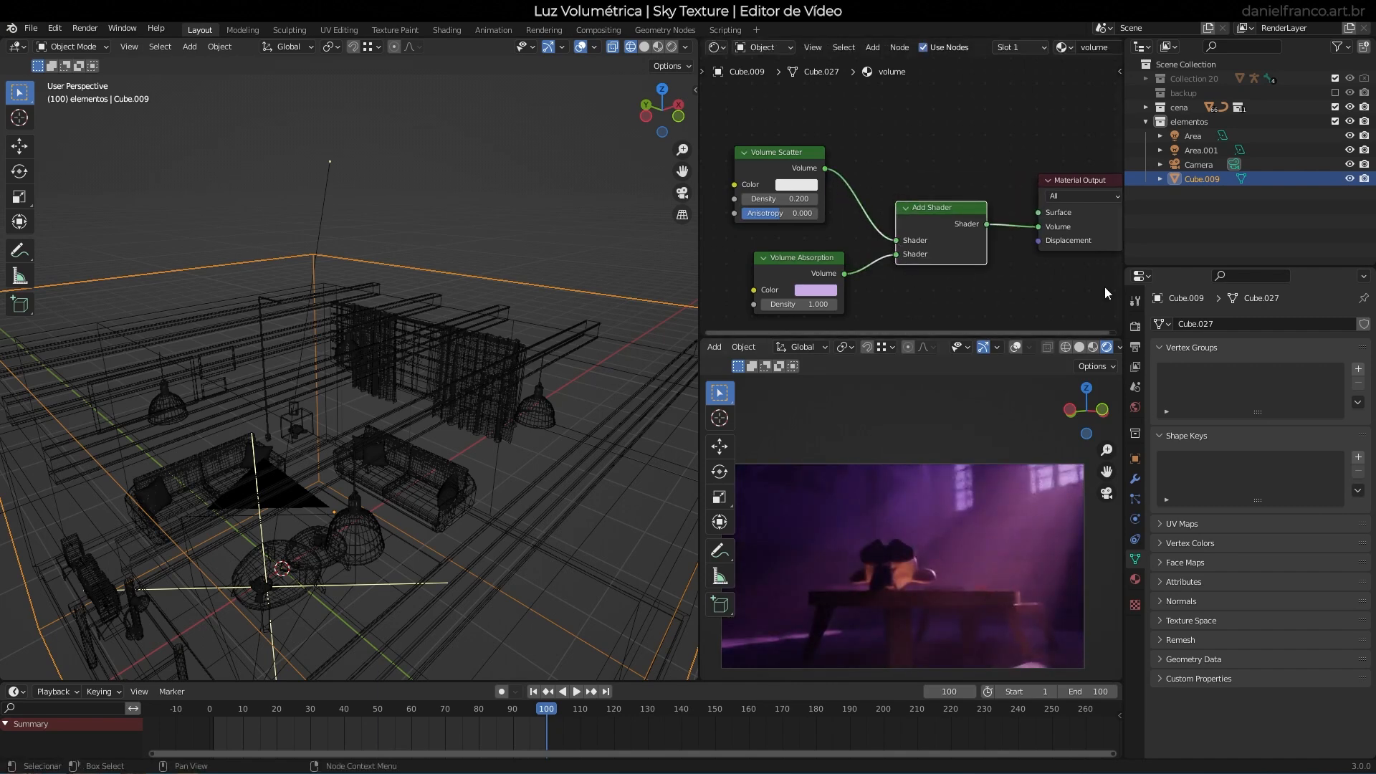
# Set the Volume Absorption density to 0.5 and change its colour to a pale warm tone.
pyautogui.click(812, 304)
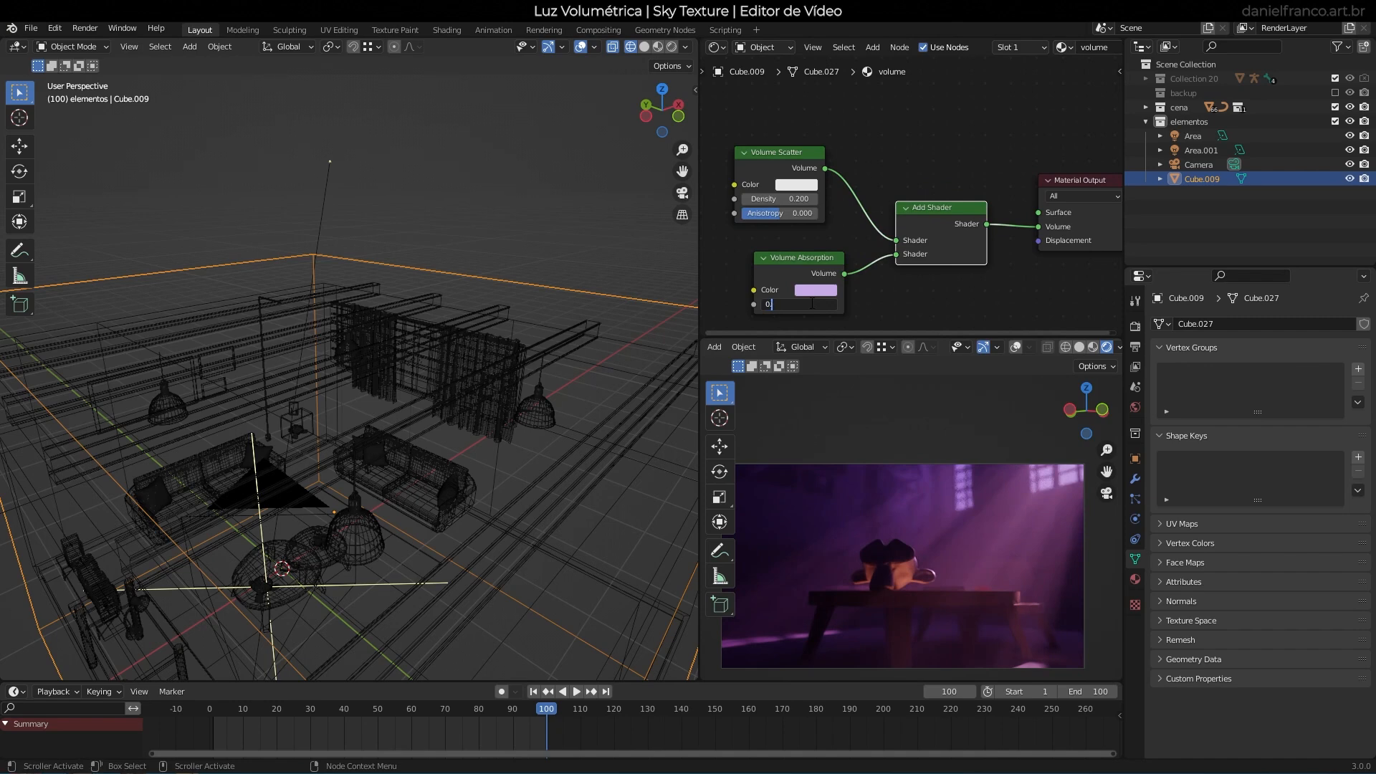
pyautogui.write('0.5')
pyautogui.press('Return')
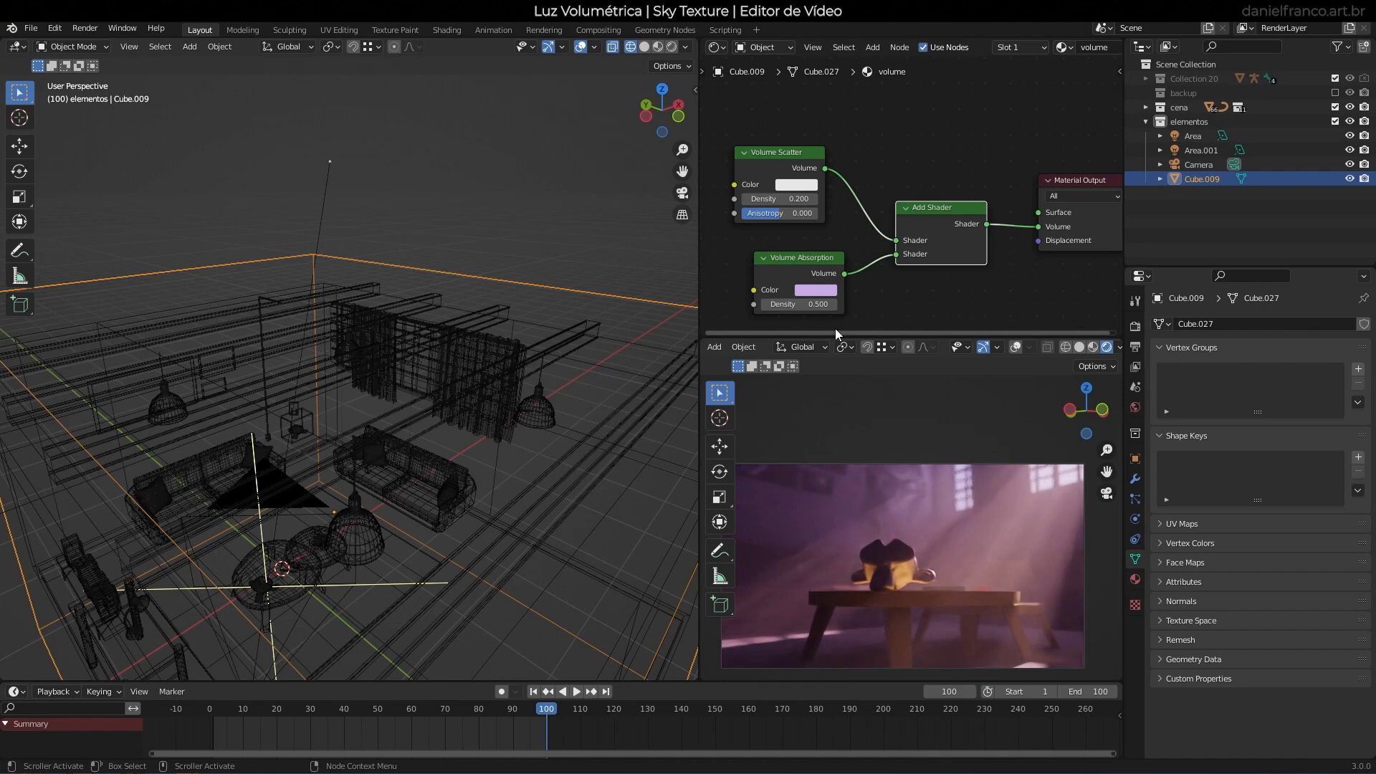
pyautogui.click(817, 291)
pyautogui.moveTo(841, 162); pyautogui.dragTo(845, 156)
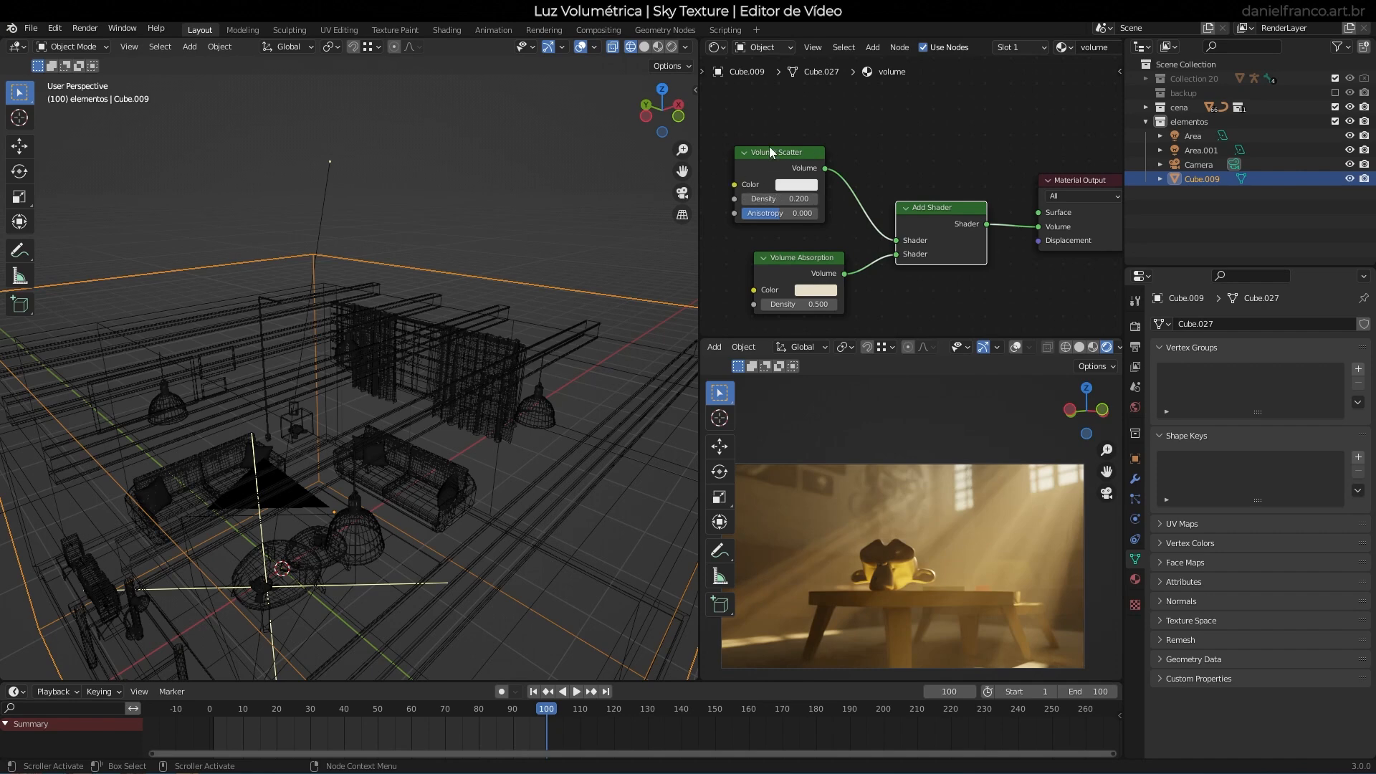
# Open the Volume Scatter node's colour for editing.
pyautogui.click(791, 187)
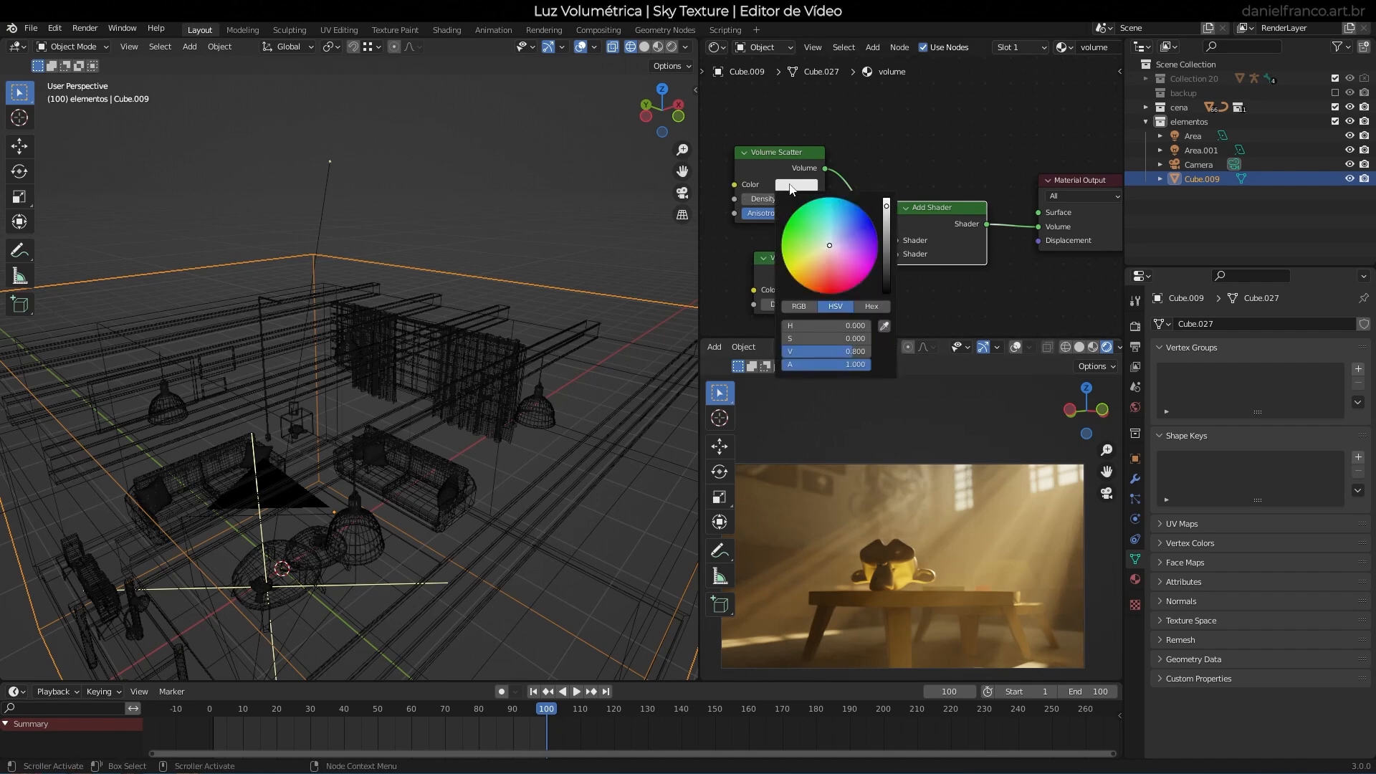
# Try a magenta color and an anisotropy of 0.950 on the Volume Scatter node, reverting each change.
pyautogui.click(861, 257)
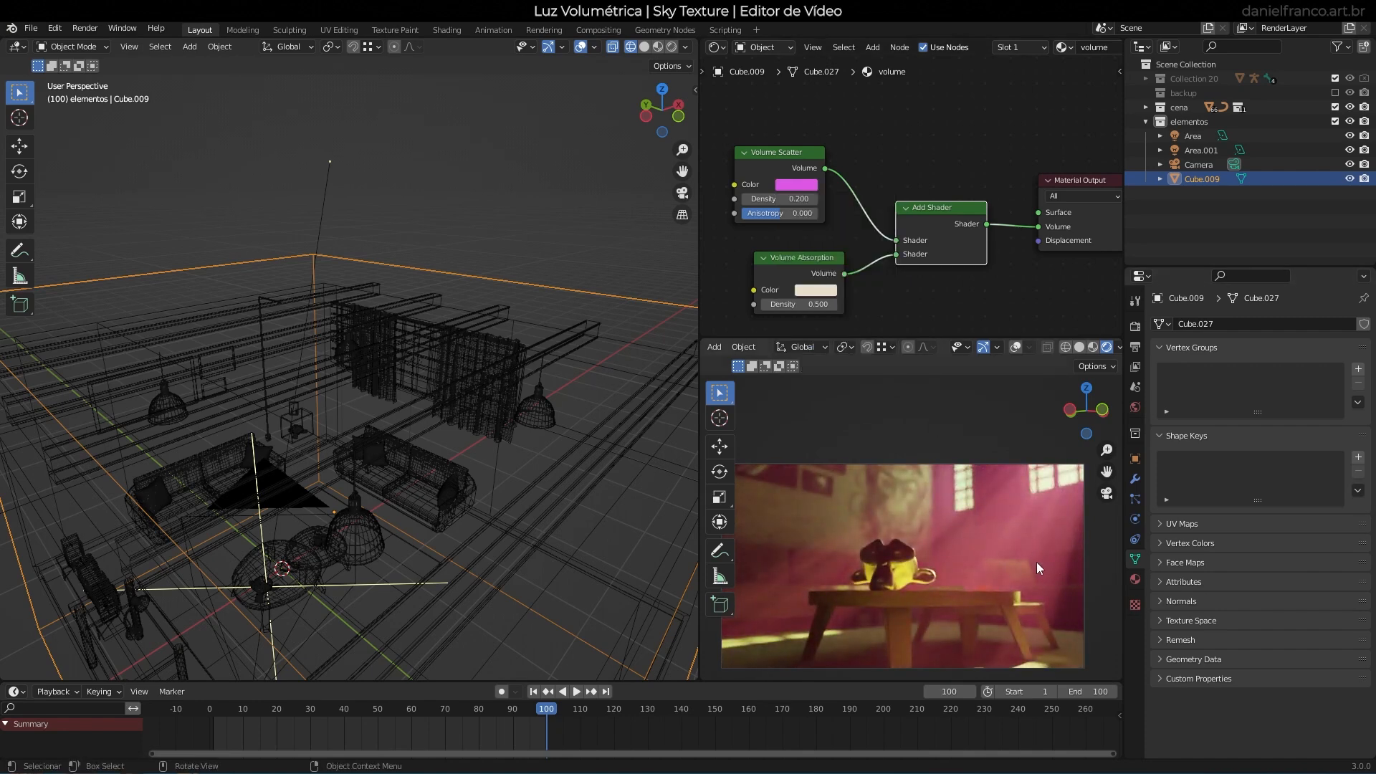
pyautogui.hotkey('ctrl', 'z')
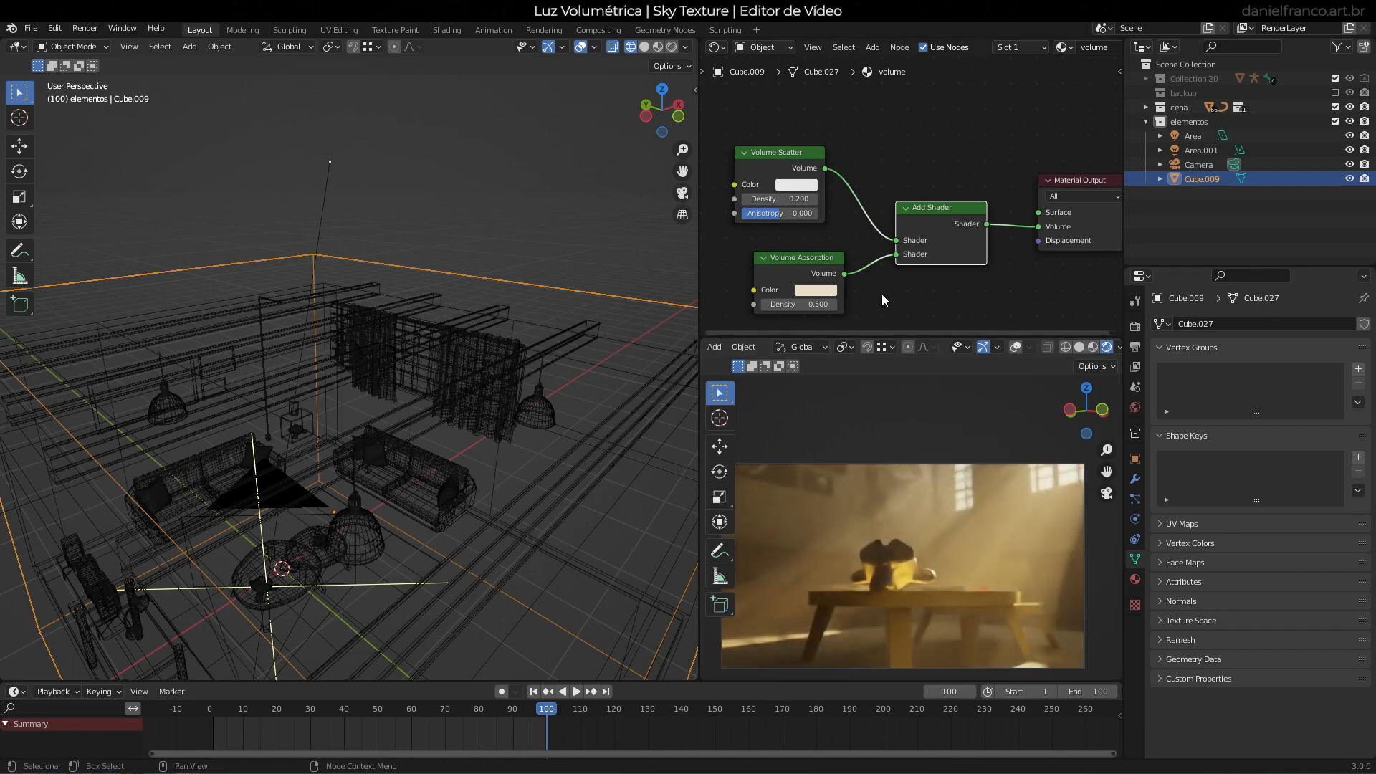
pyautogui.hotkey('ctrl', 's')
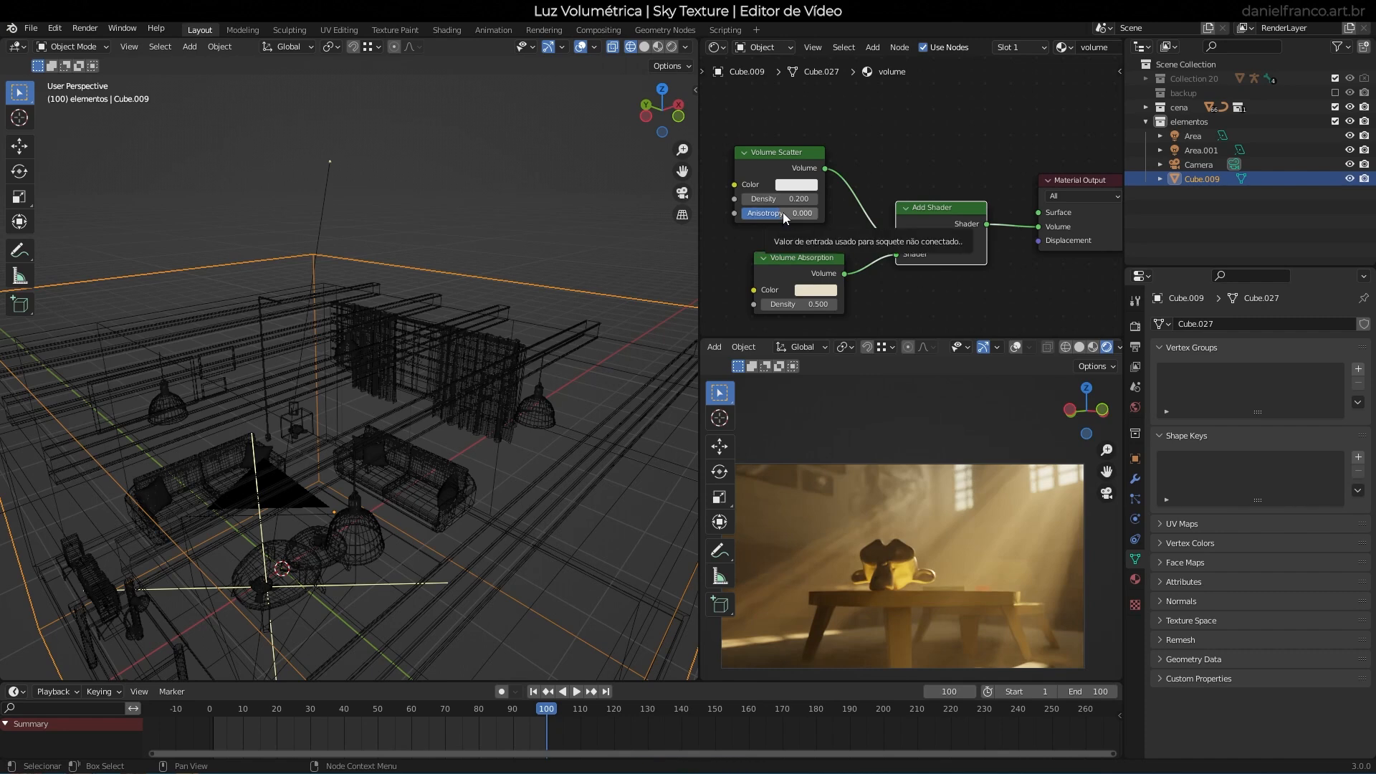
pyautogui.moveTo(784, 213); pyautogui.dragTo(833, 213)
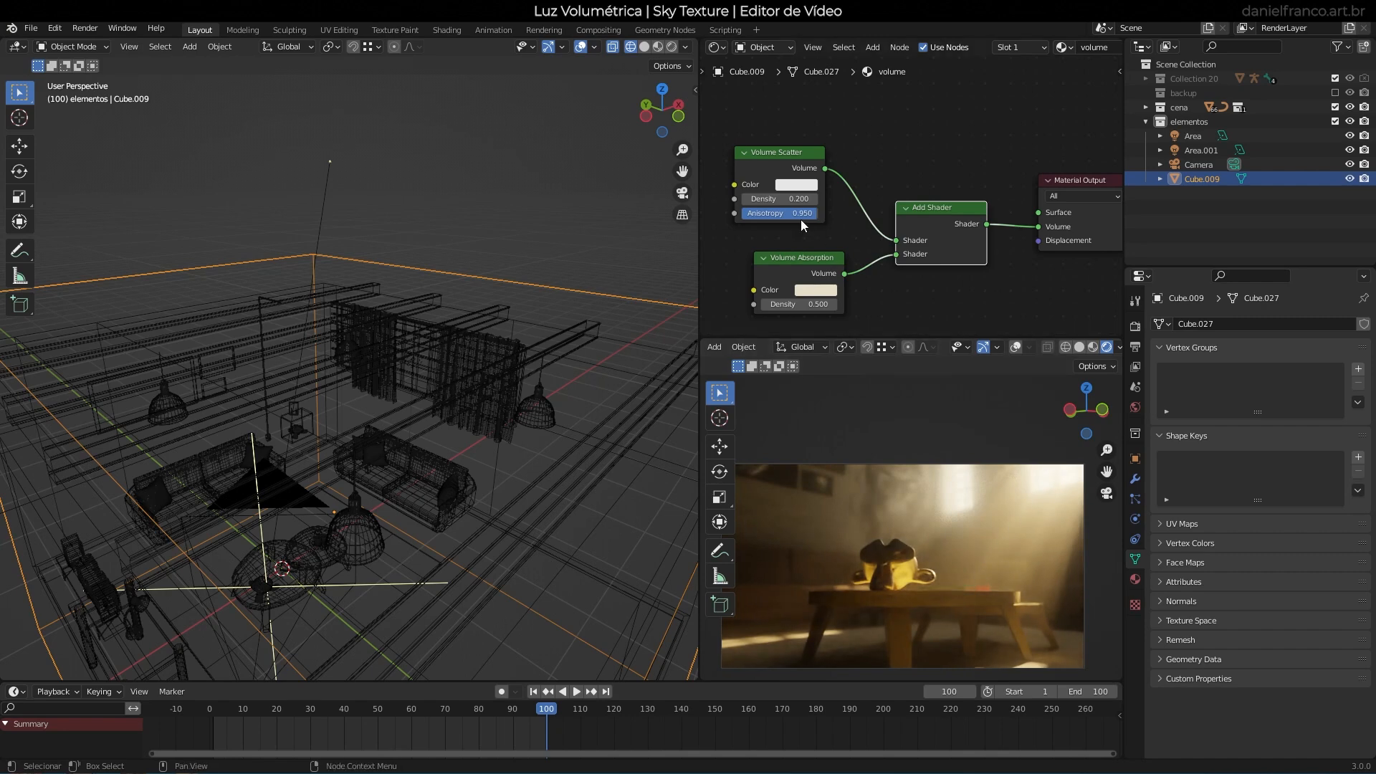
pyautogui.press('BackSpace')
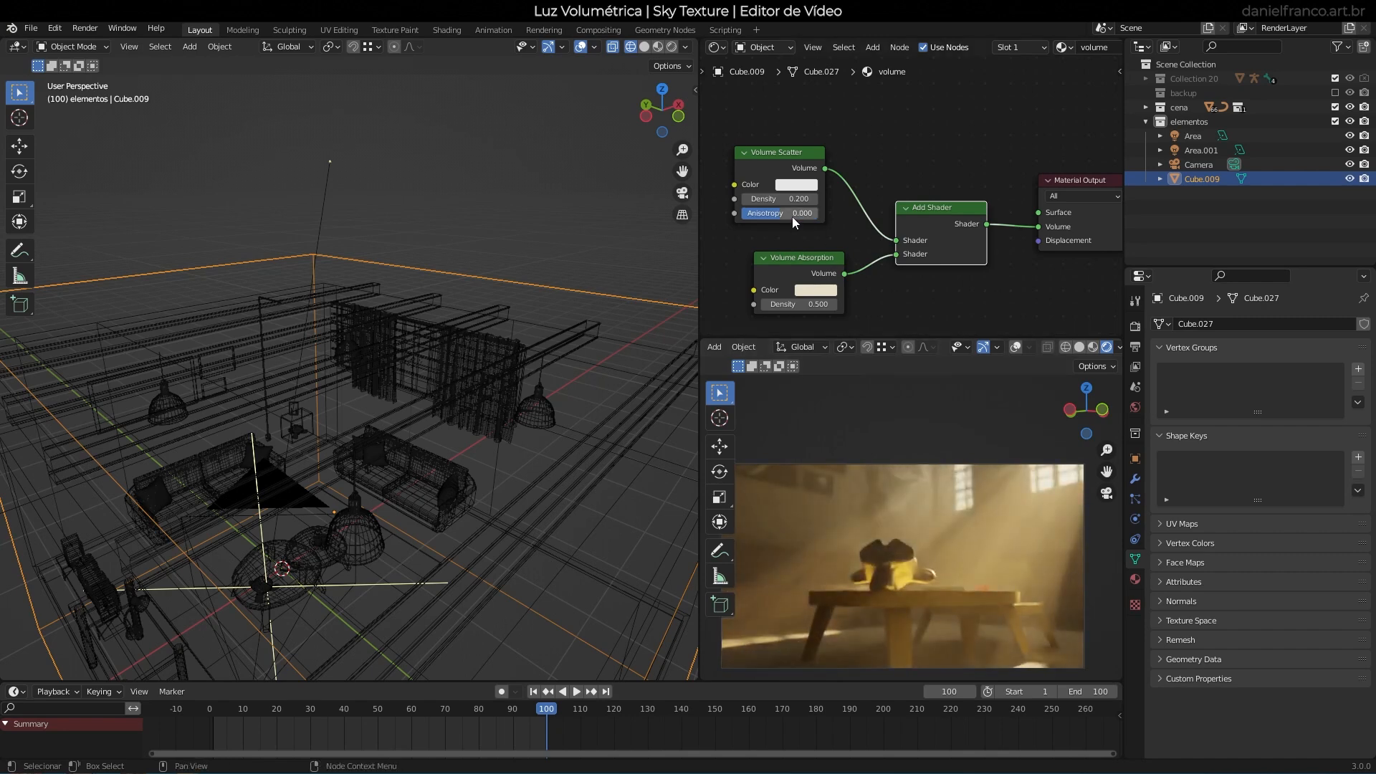
# Make room before the Material Output node and insert a Principled Volume node feeding its Volume input in place of the Add Shader.
pyautogui.moveTo(932, 277); pyautogui.dragTo(783, 259, button='middle')
pyautogui.moveTo(956, 215); pyautogui.dragTo(1083, 207)
pyautogui.scroll(-5, 888, 238)
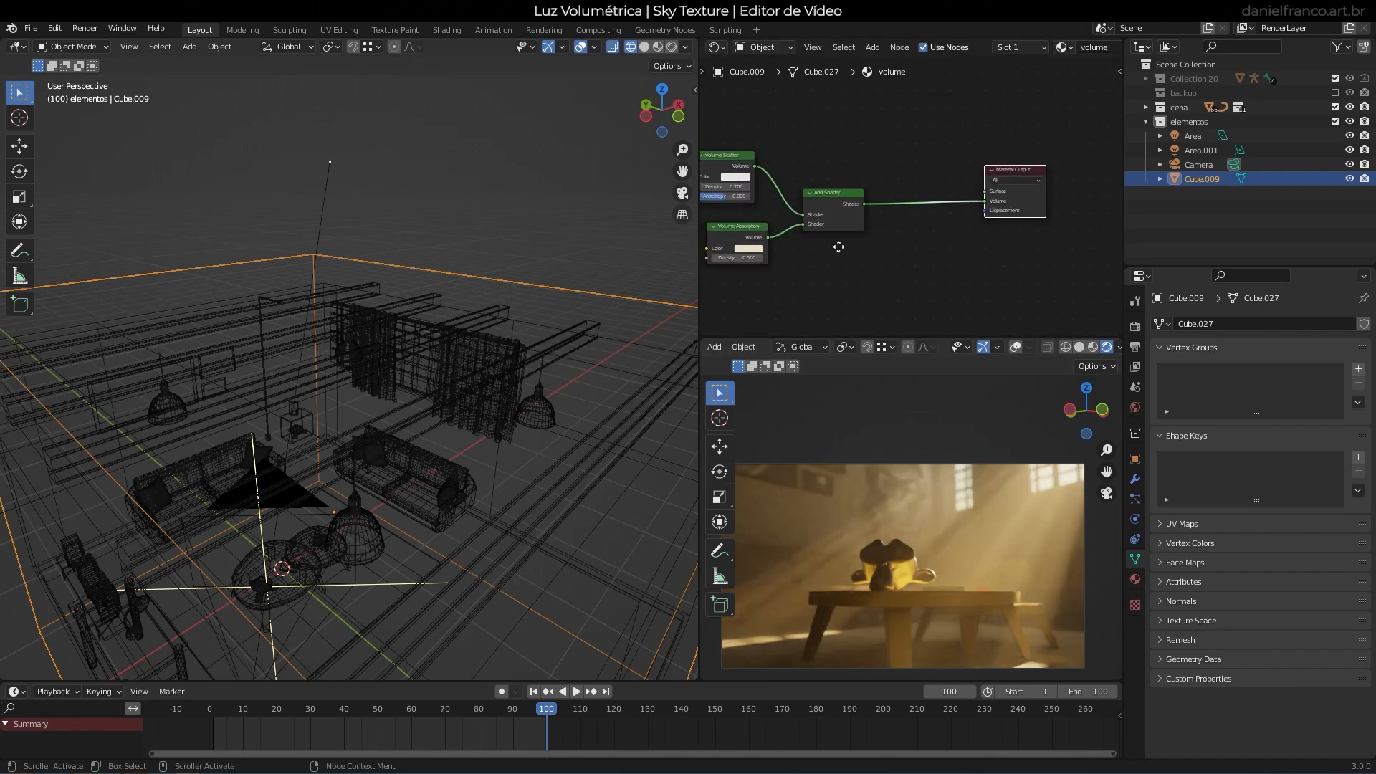
pyautogui.moveTo(828, 242); pyautogui.dragTo(877, 248, button='middle')
pyautogui.moveTo(927, 128); pyautogui.dragTo(733, 278)
pyautogui.moveTo(894, 213); pyautogui.dragTo(804, 182)
pyautogui.hotkey('shift', 'a')
pyautogui.moveTo(853, 188)
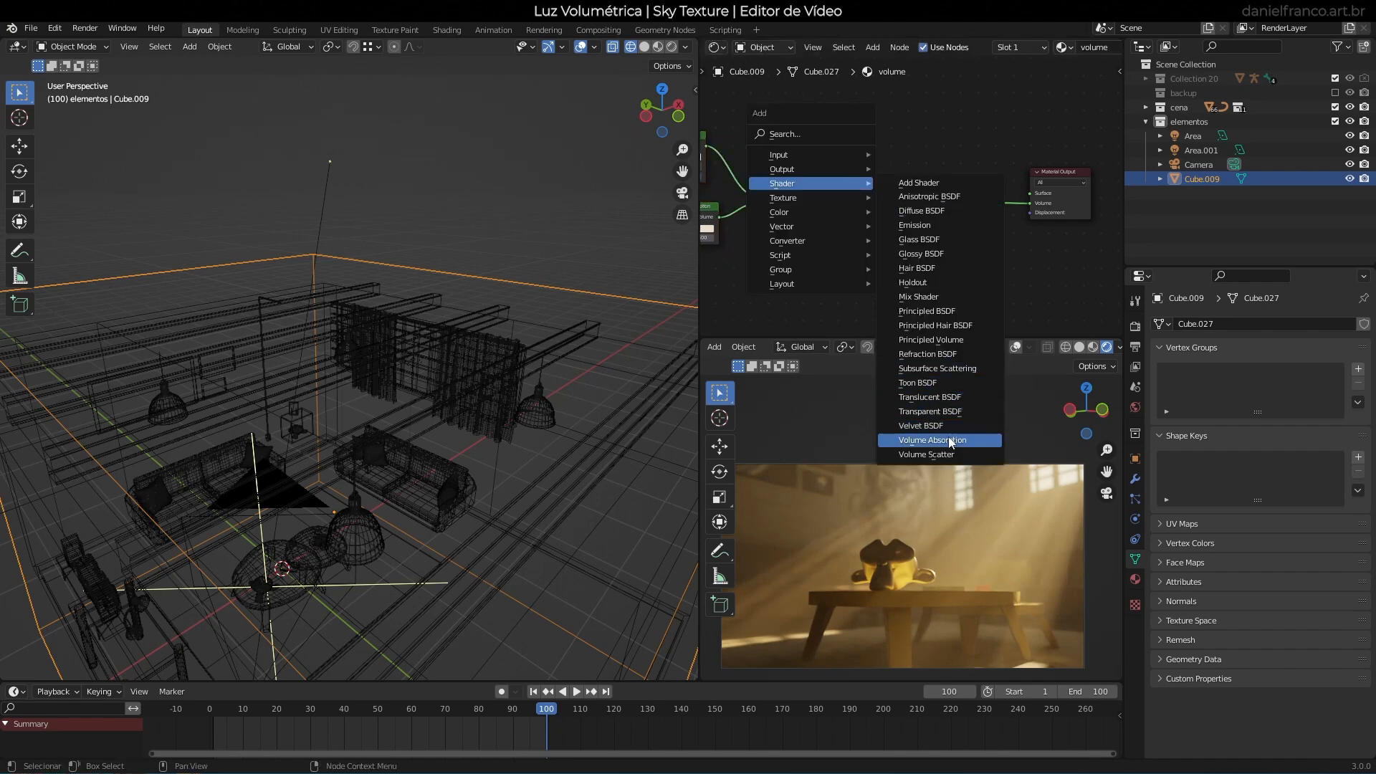
pyautogui.click(943, 341)
pyautogui.click(888, 226)
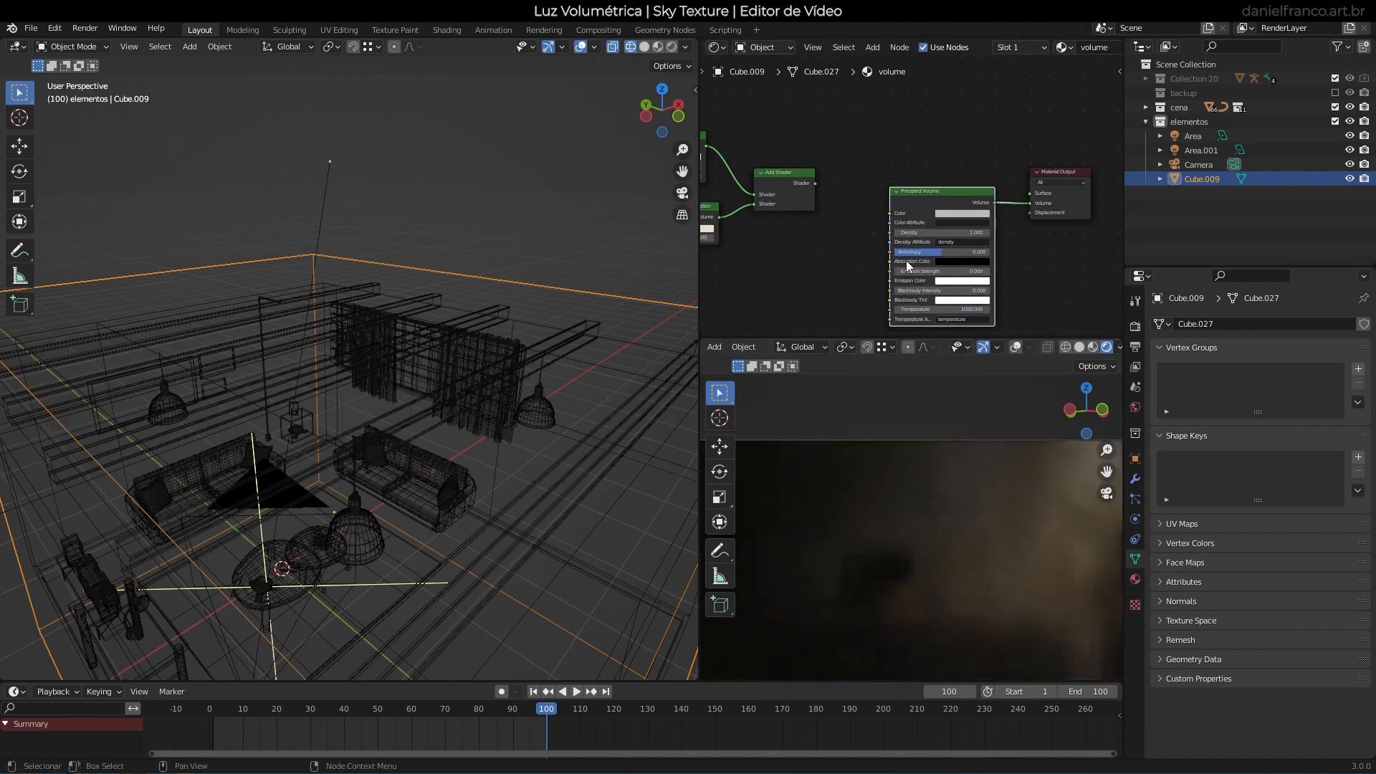
# Set the Principled Volume's color to white and its absorption color to blue.
pyautogui.scroll(2, 946, 235)
pyautogui.moveTo(950, 248); pyautogui.dragTo(831, 131, button='middle')
pyautogui.moveTo(879, 188); pyautogui.dragTo(926, 229, button='middle')
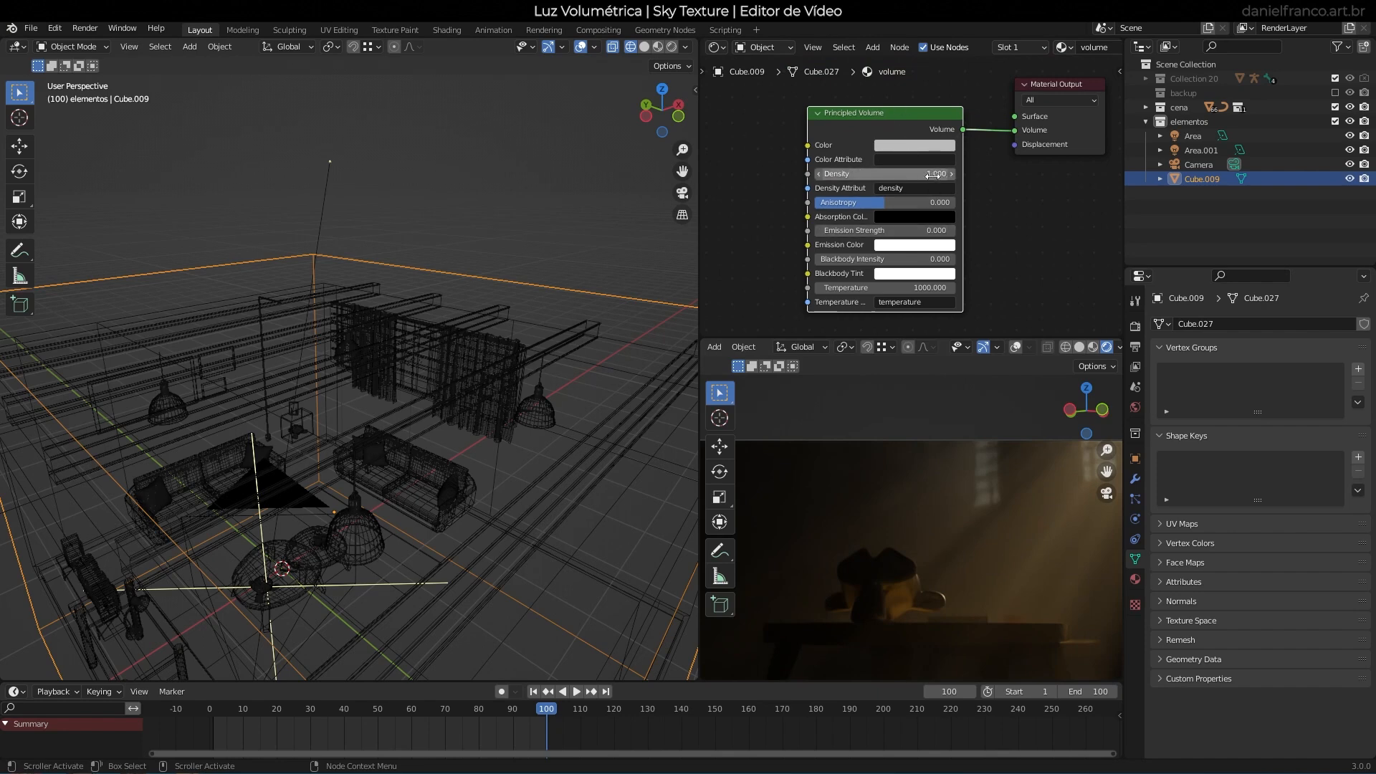
pyautogui.click(884, 215)
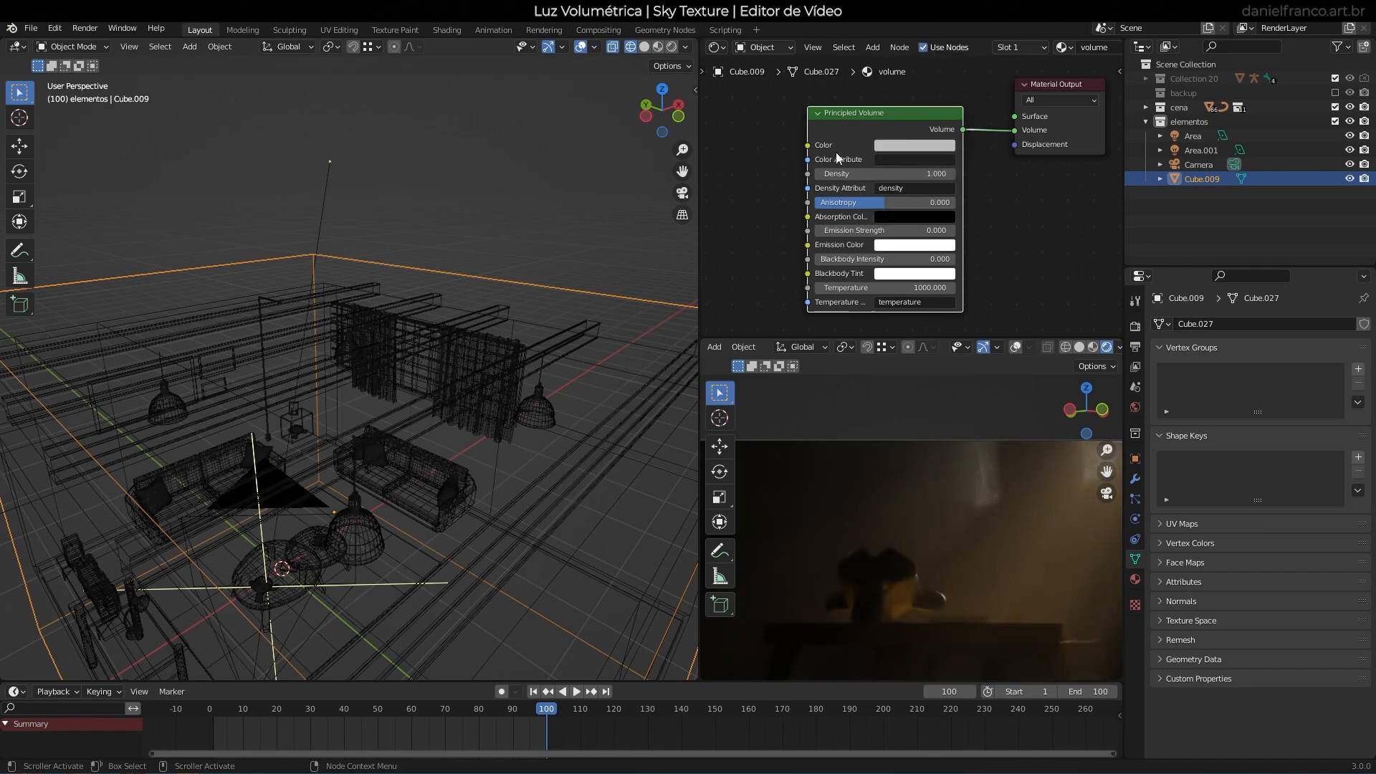
pyautogui.moveTo(812, 157); pyautogui.dragTo(799, 184, button='middle')
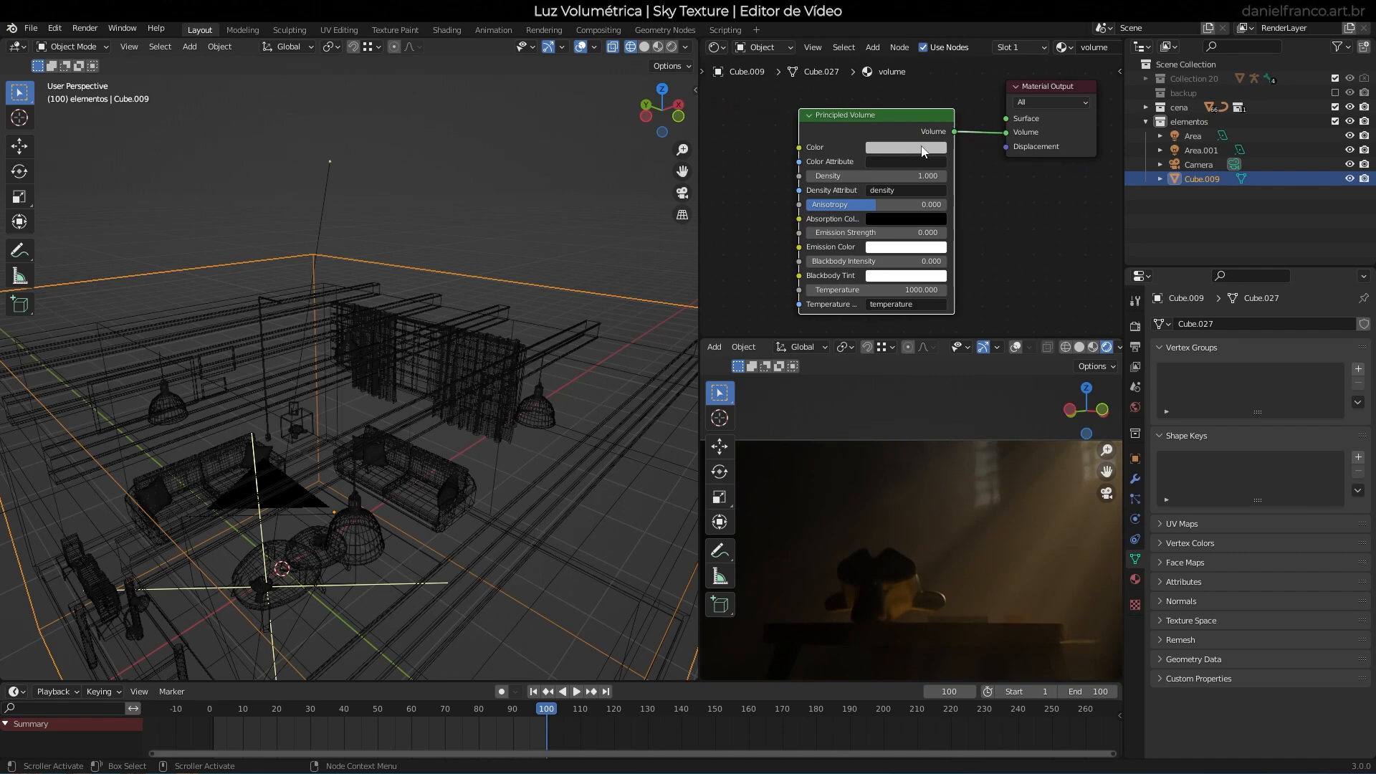
pyautogui.click(924, 151)
pyautogui.moveTo(982, 192); pyautogui.dragTo(977, 163)
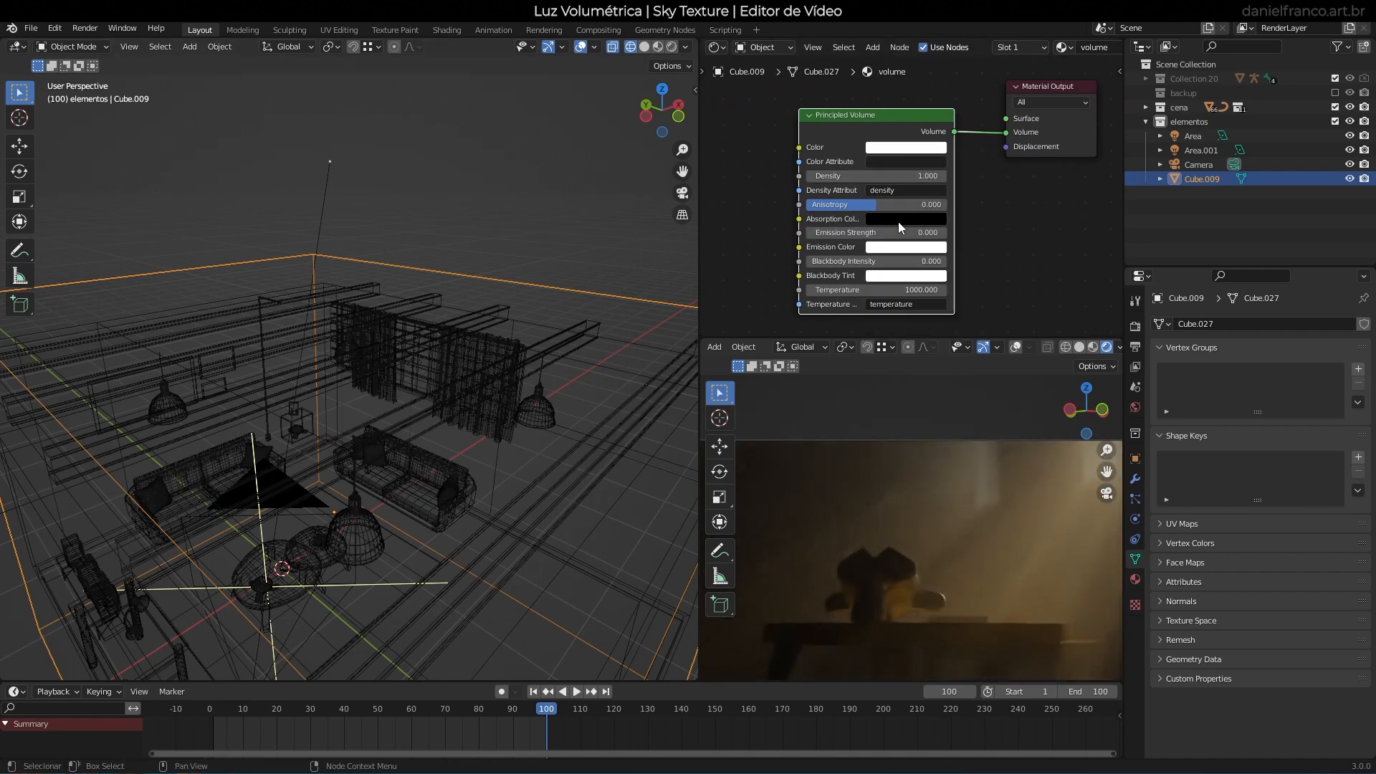
pyautogui.click(904, 227)
pyautogui.moveTo(976, 103); pyautogui.dragTo(942, 49)
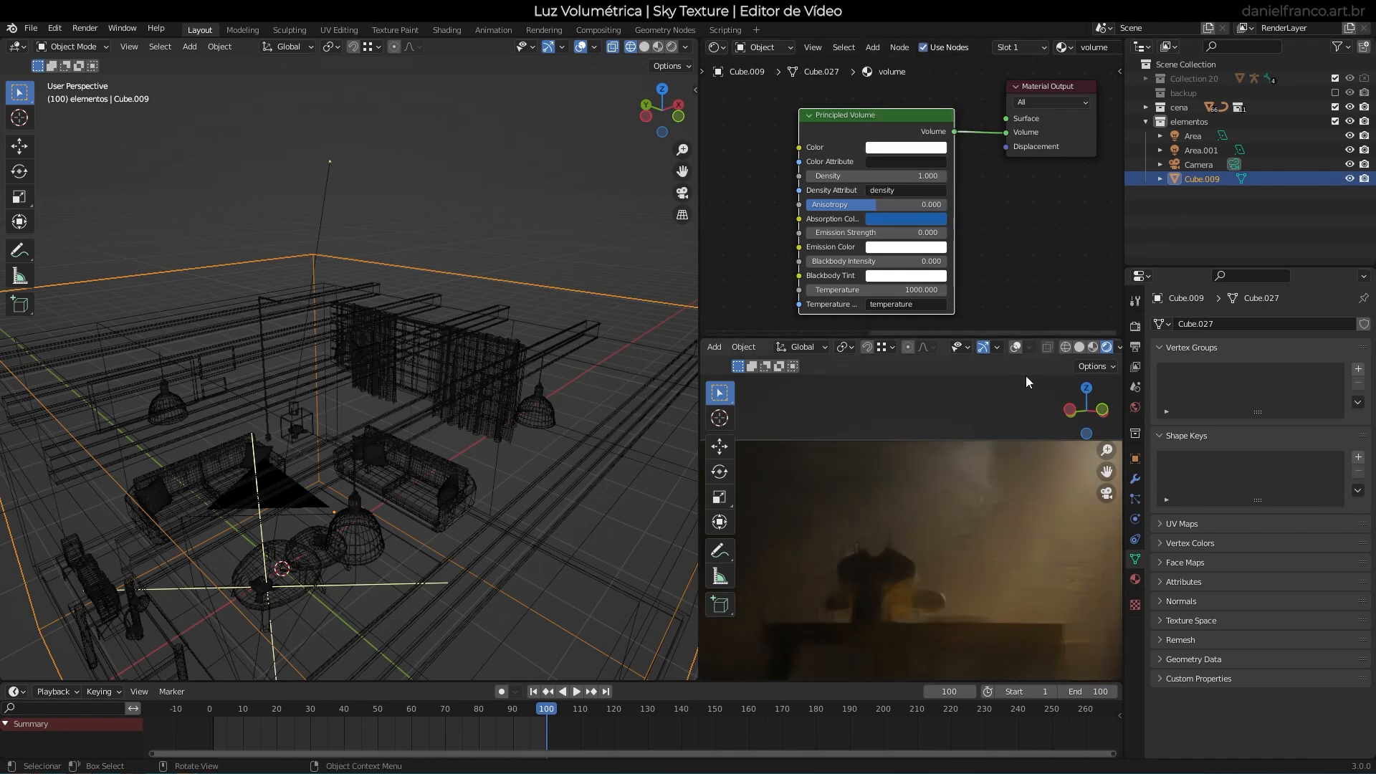
# Set the Principled Volume's density to 0.200 and refresh the camera preview by switching to solid and back to rendered shading.
pyautogui.click(902, 173)
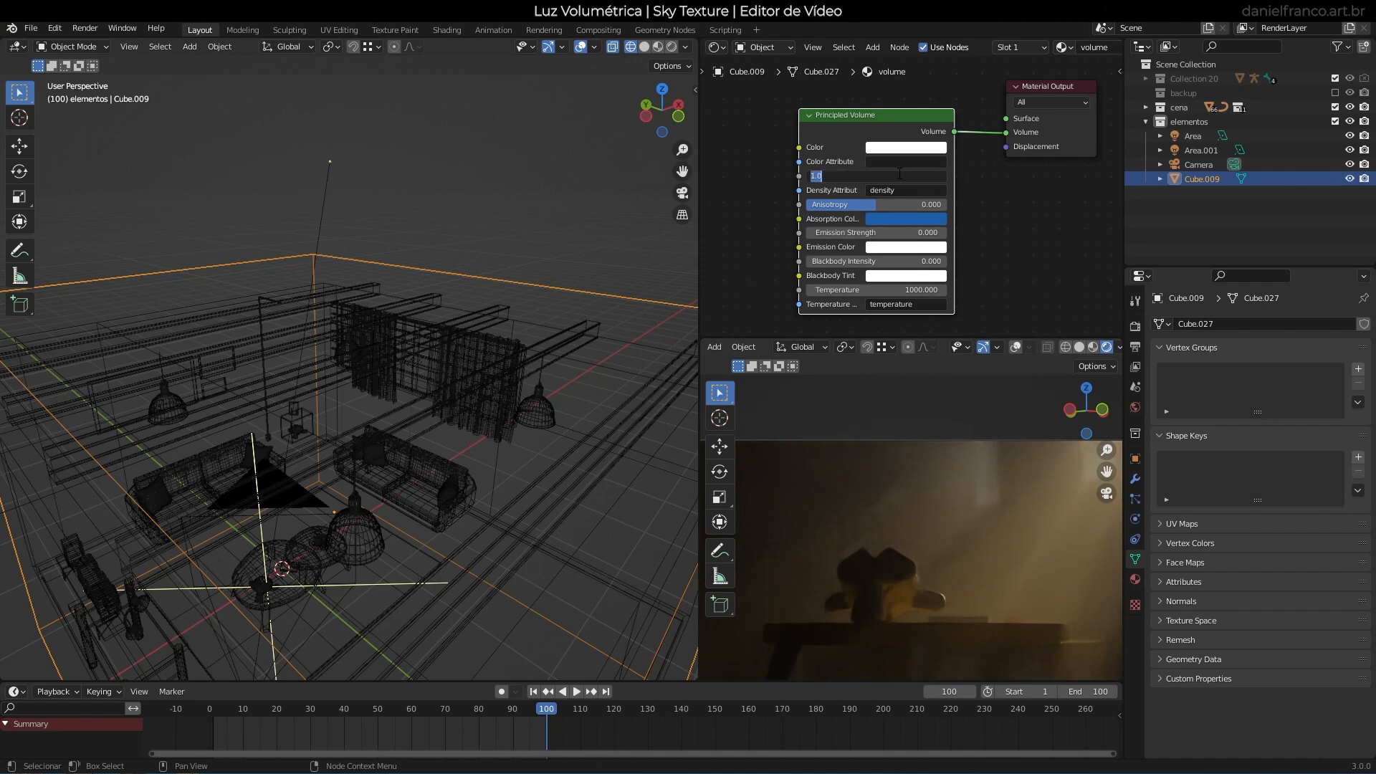
pyautogui.press('Return')
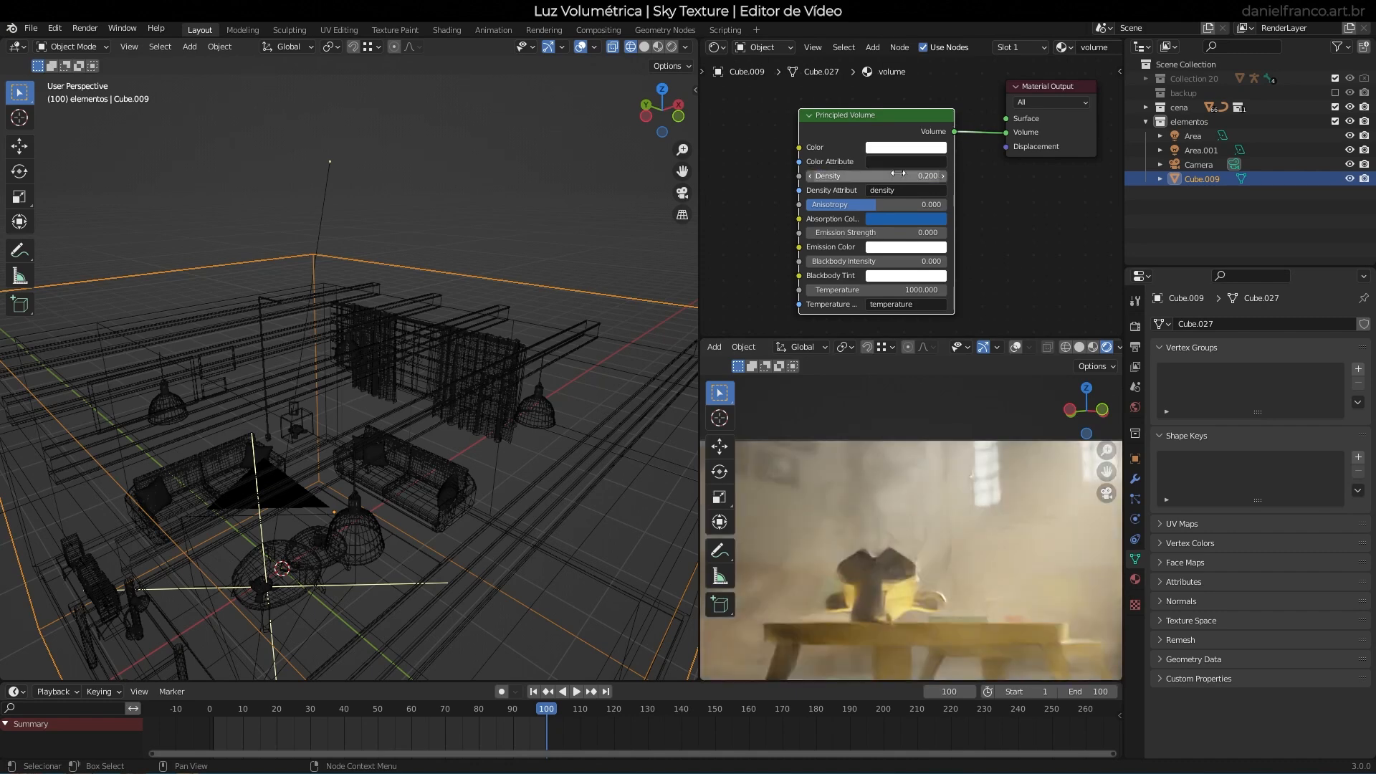
pyautogui.click(1079, 347)
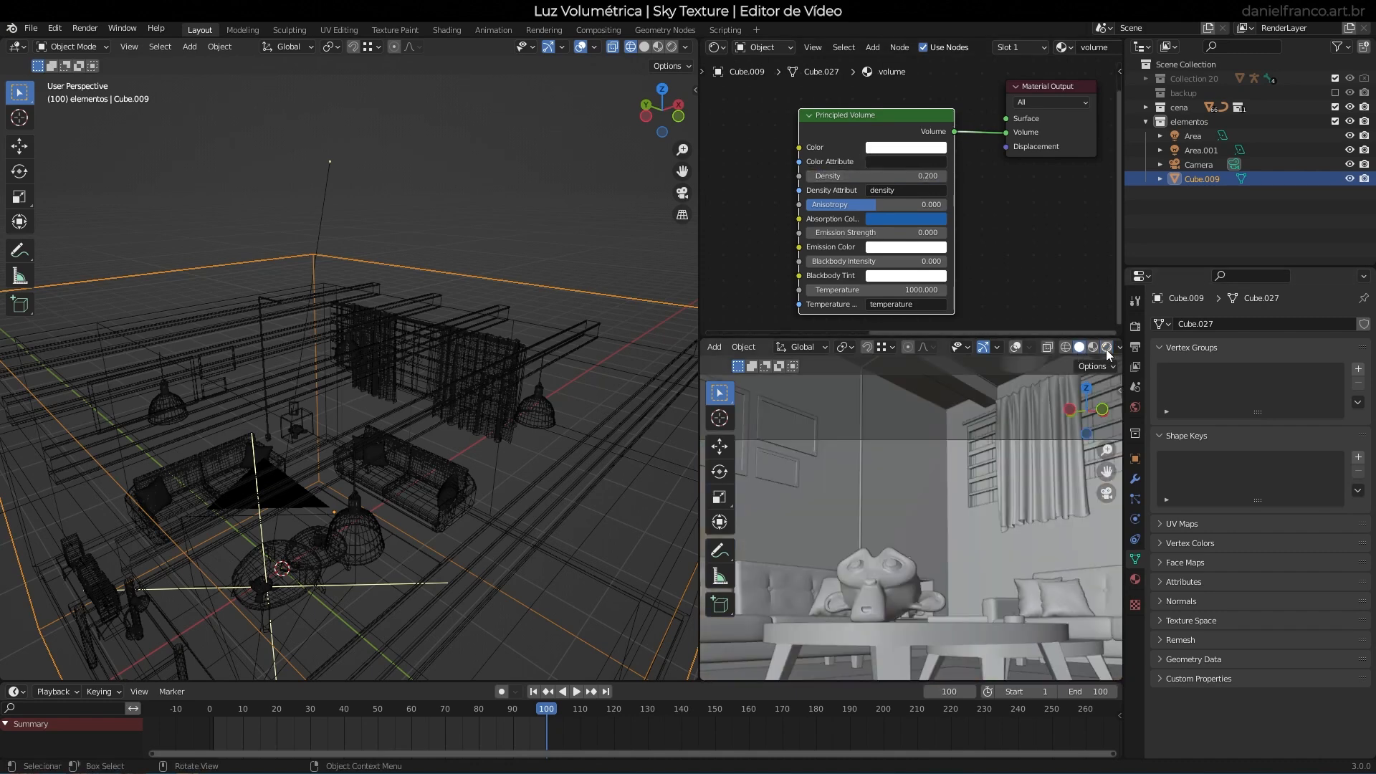
pyautogui.click(1106, 349)
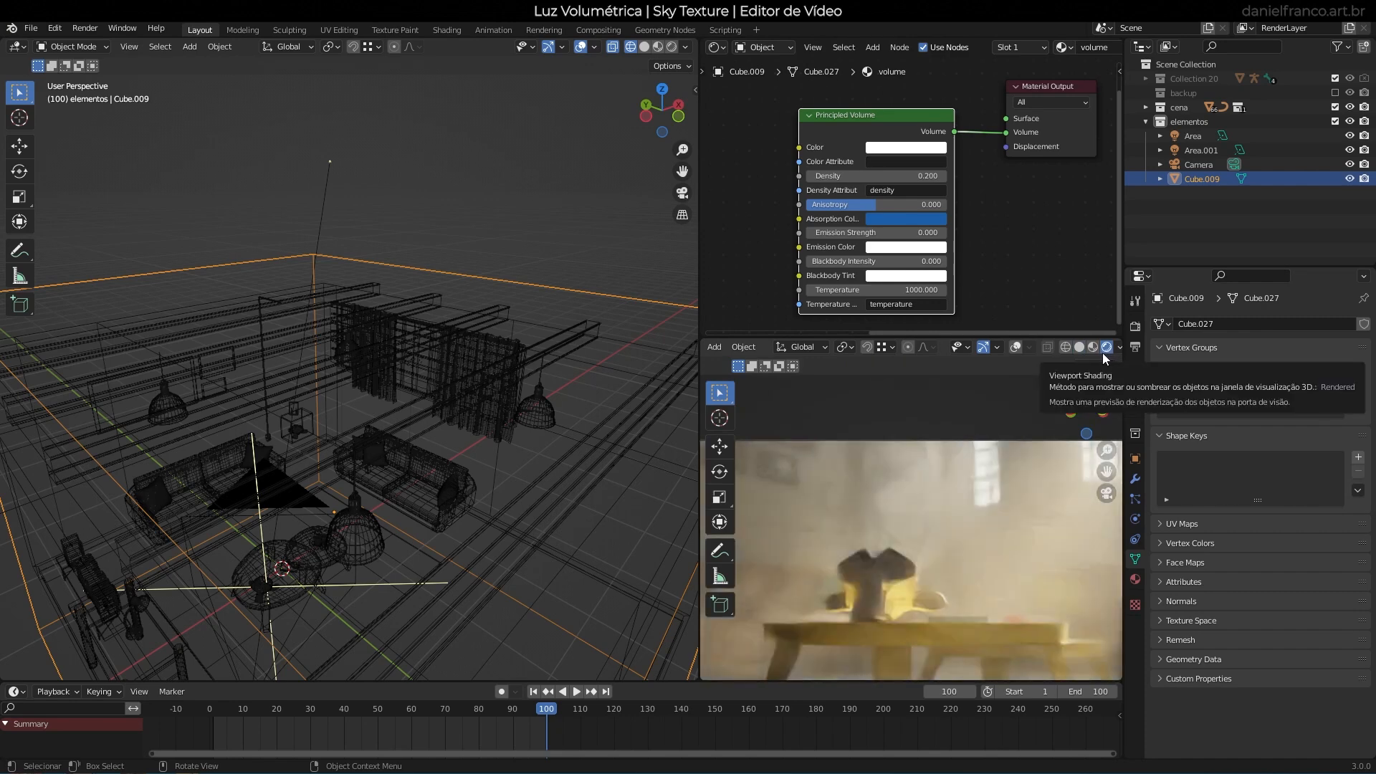
# Change the Principled Volume's absorption color to purple and darken its main color to a light grey.
pyautogui.click(894, 220)
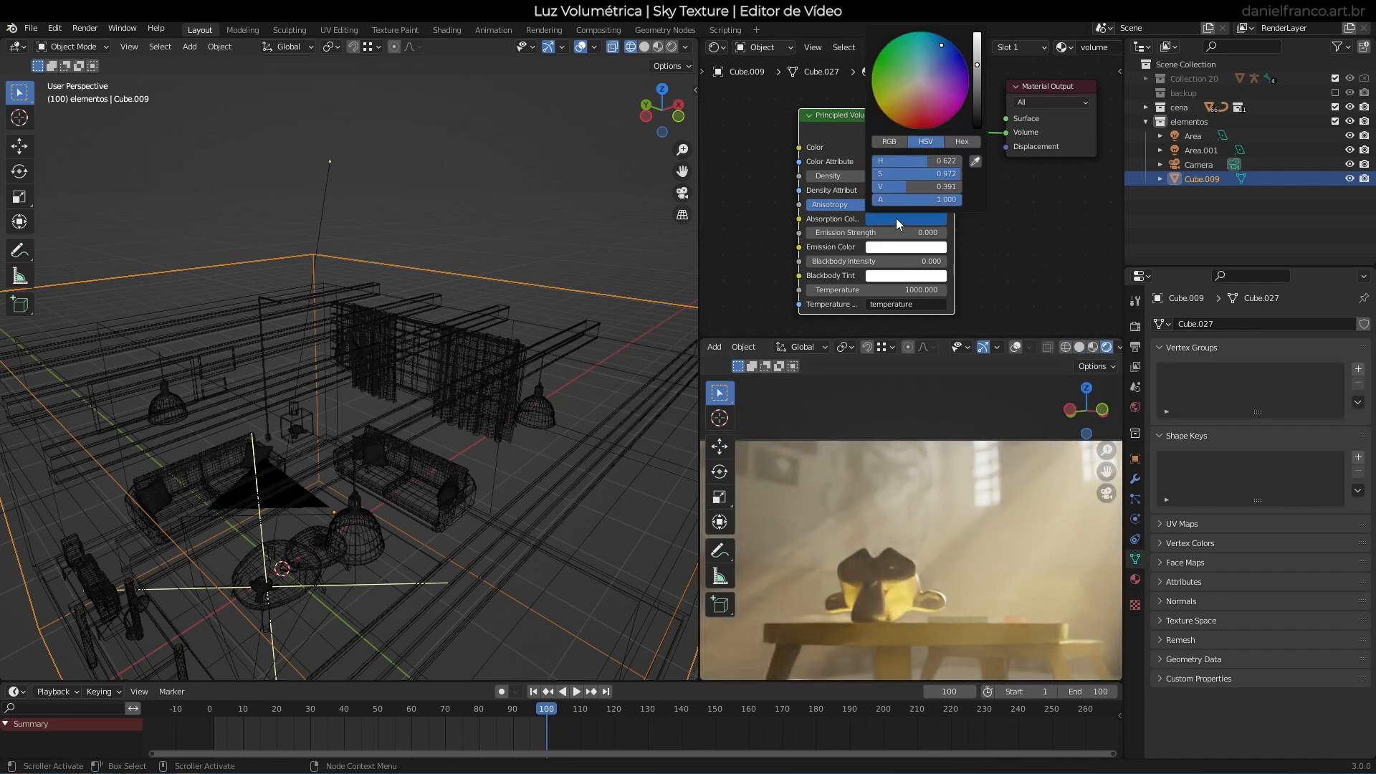
pyautogui.moveTo(949, 63); pyautogui.dragTo(960, 85)
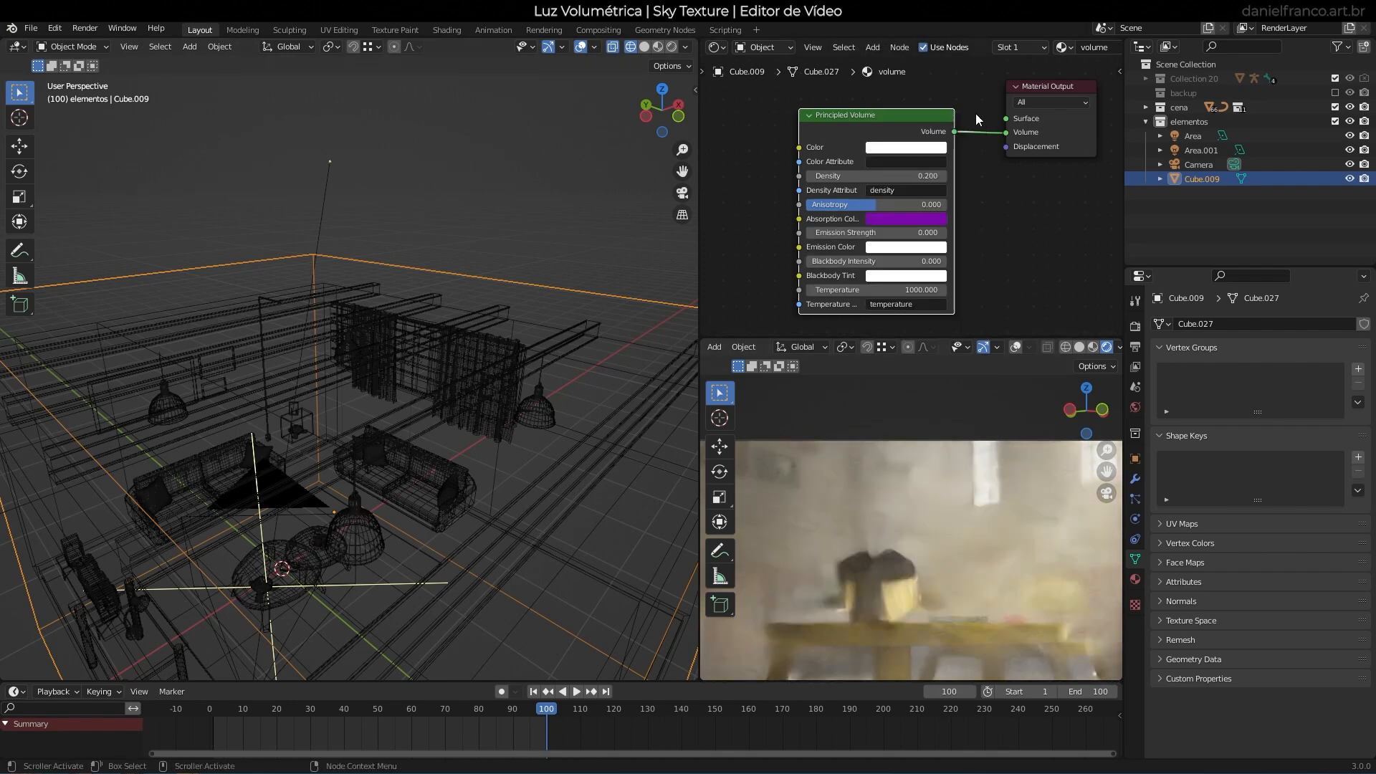
pyautogui.click(914, 148)
pyautogui.moveTo(978, 167); pyautogui.dragTo(978, 179)
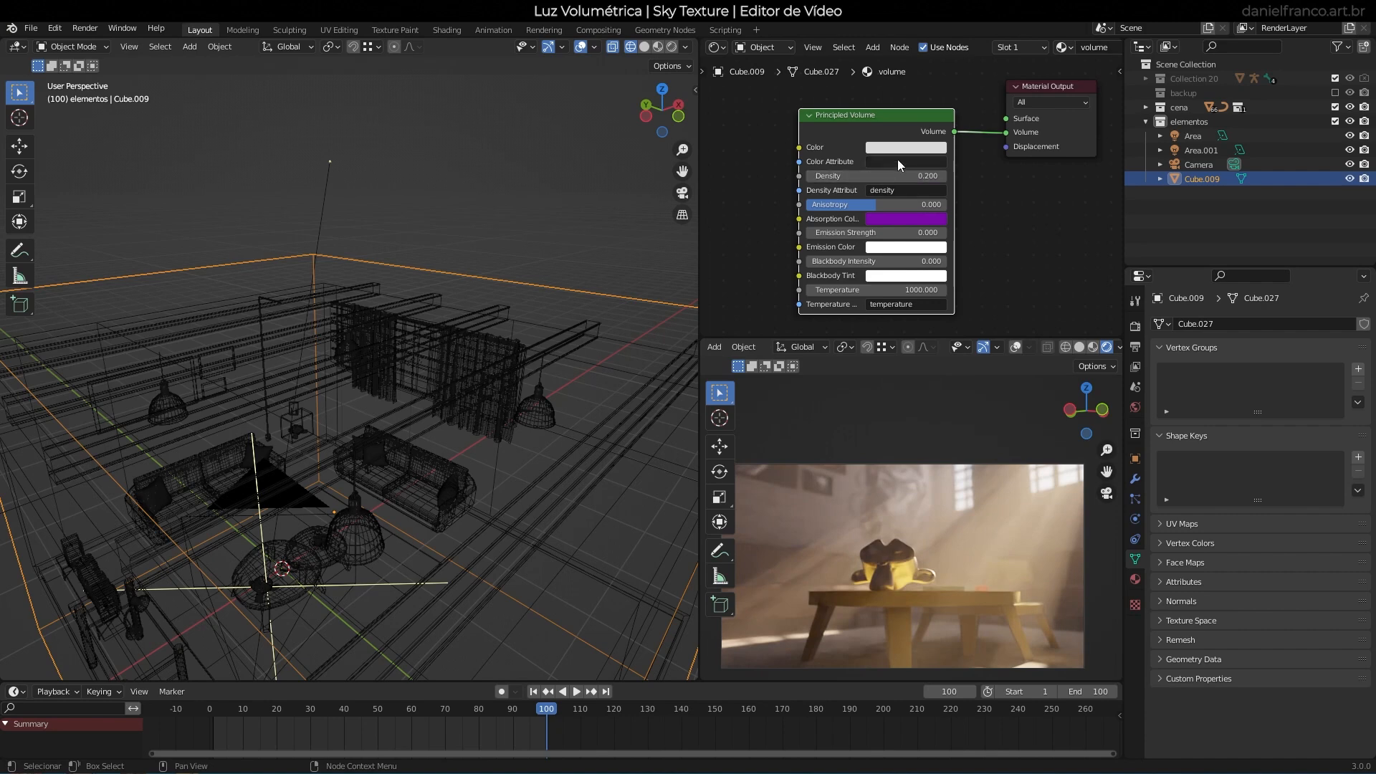
# Reconnect the Add Shader output to the Material Output's Volume input and delete the Principled Volume node.
pyautogui.moveTo(783, 249); pyautogui.dragTo(871, 230, button='middle')
pyautogui.scroll(-3, 871, 230)
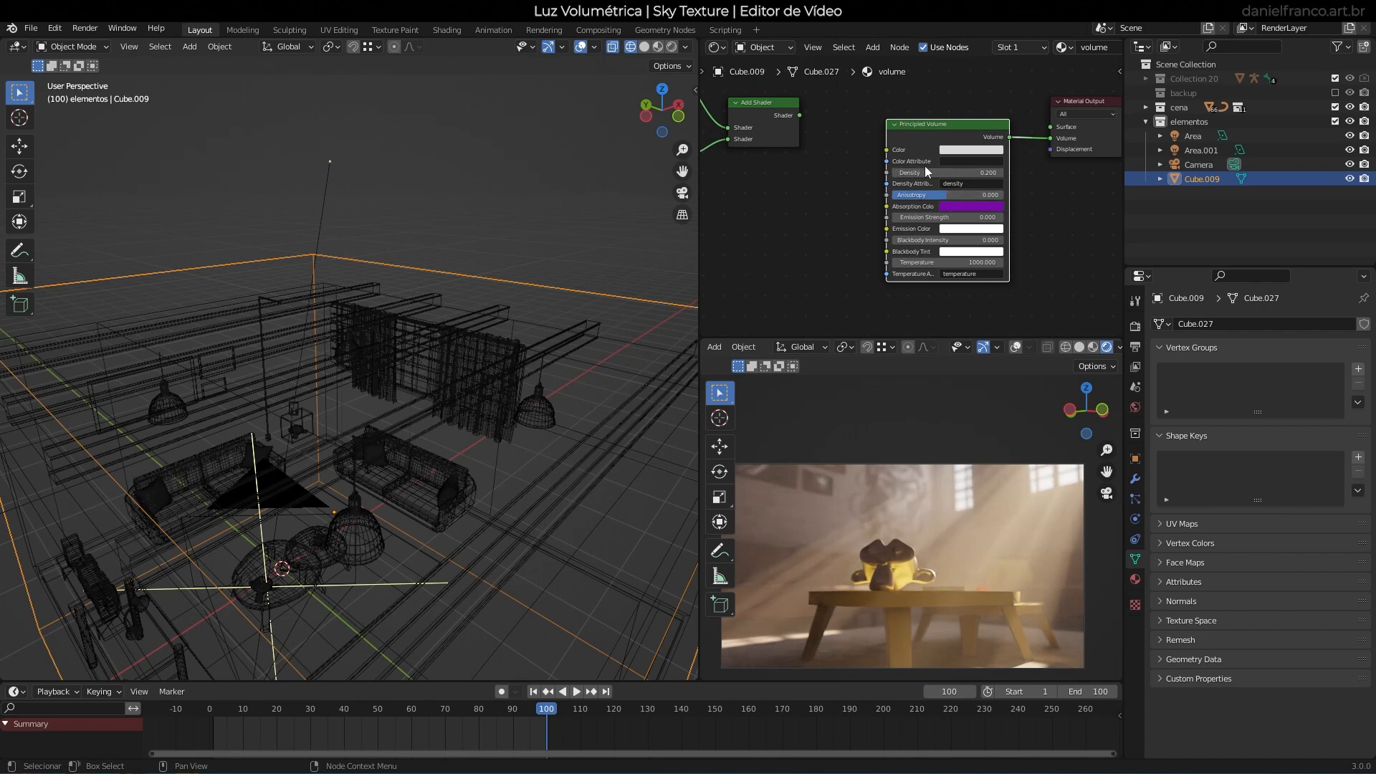
pyautogui.moveTo(804, 119); pyautogui.dragTo(844, 169, button='middle')
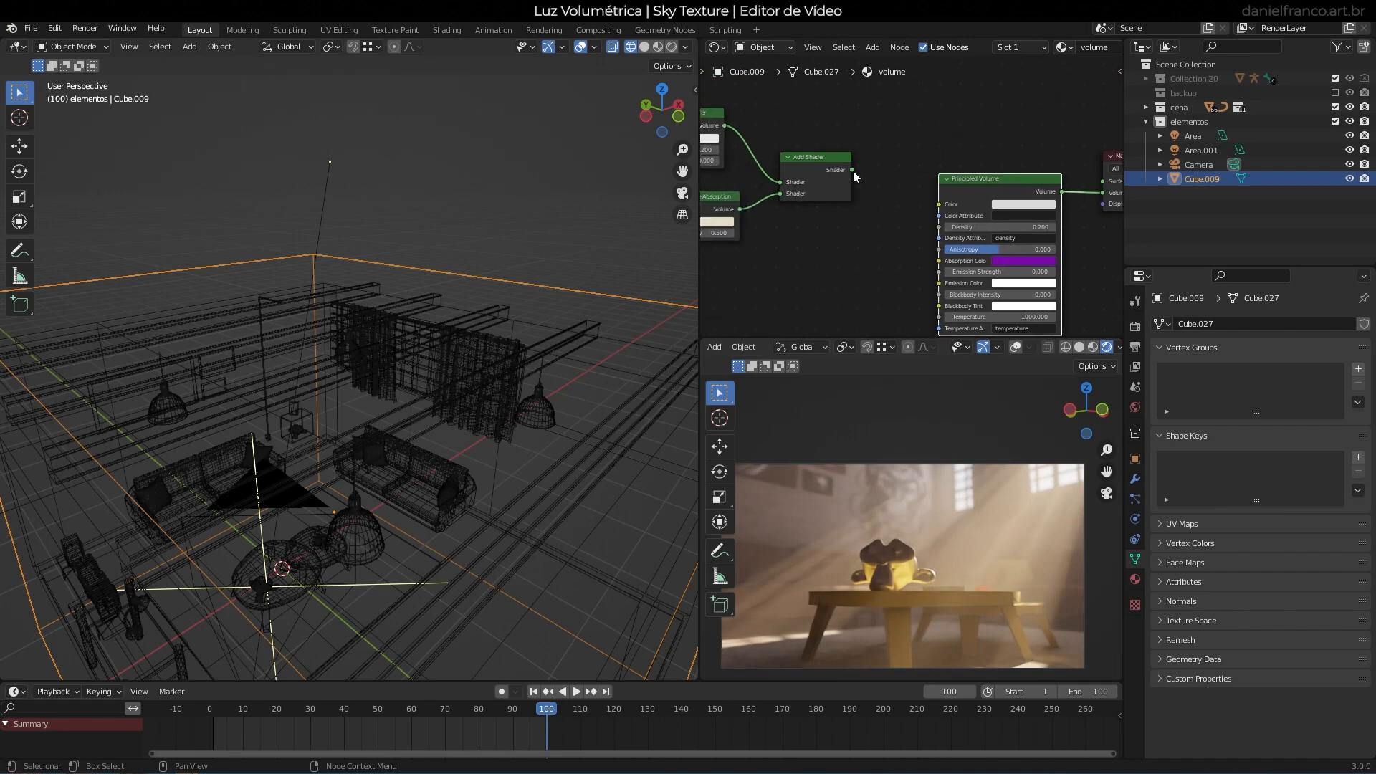
pyautogui.moveTo(851, 169); pyautogui.dragTo(1098, 190)
pyautogui.moveTo(850, 170); pyautogui.dragTo(1078, 190)
pyautogui.moveTo(850, 171); pyautogui.dragTo(924, 275)
pyautogui.click(882, 301)
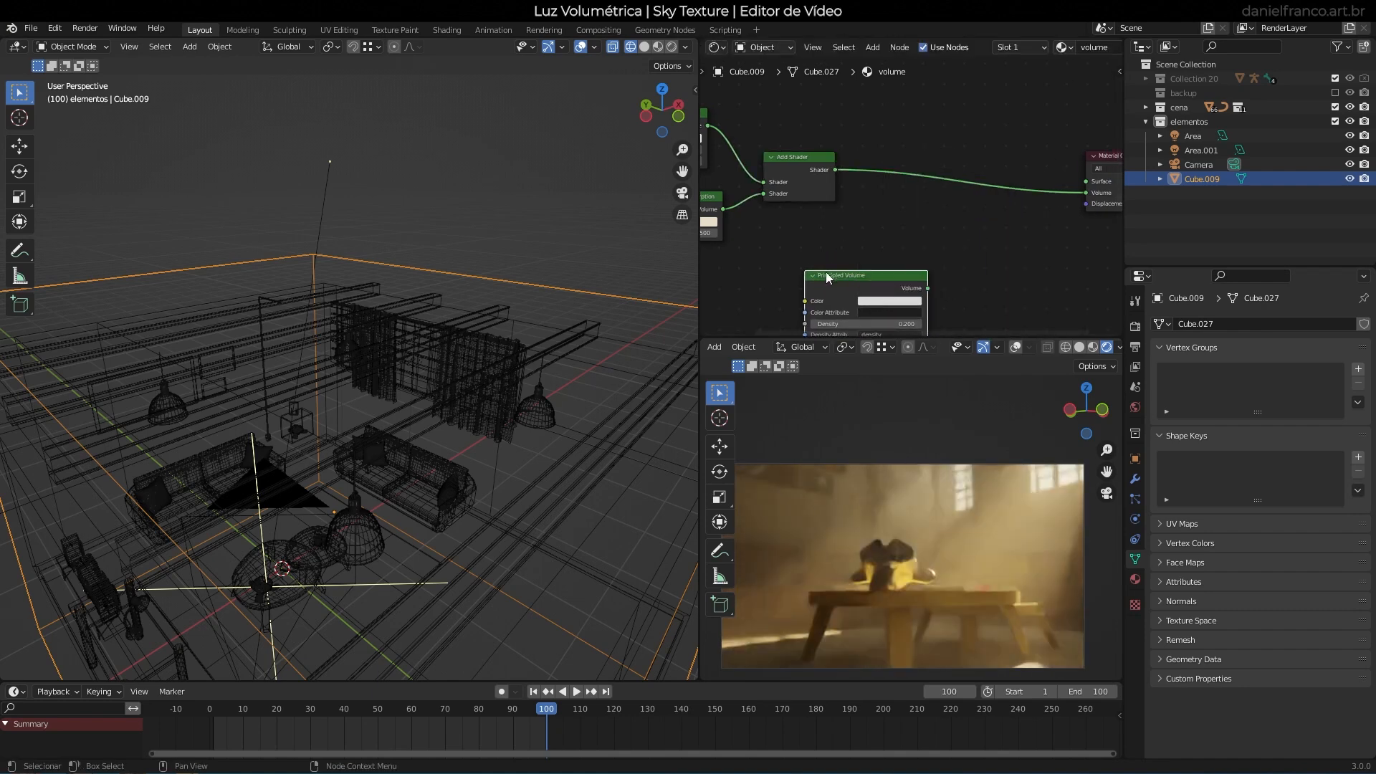
pyautogui.press('x')
# Make the Volume Absorption node's beige color slightly paler.
pyautogui.moveTo(748, 220); pyautogui.dragTo(910, 232, button='middle')
pyautogui.scroll(4, 899, 237)
pyautogui.scroll(4, 858, 251)
pyautogui.click(828, 250)
pyautogui.click(829, 251)
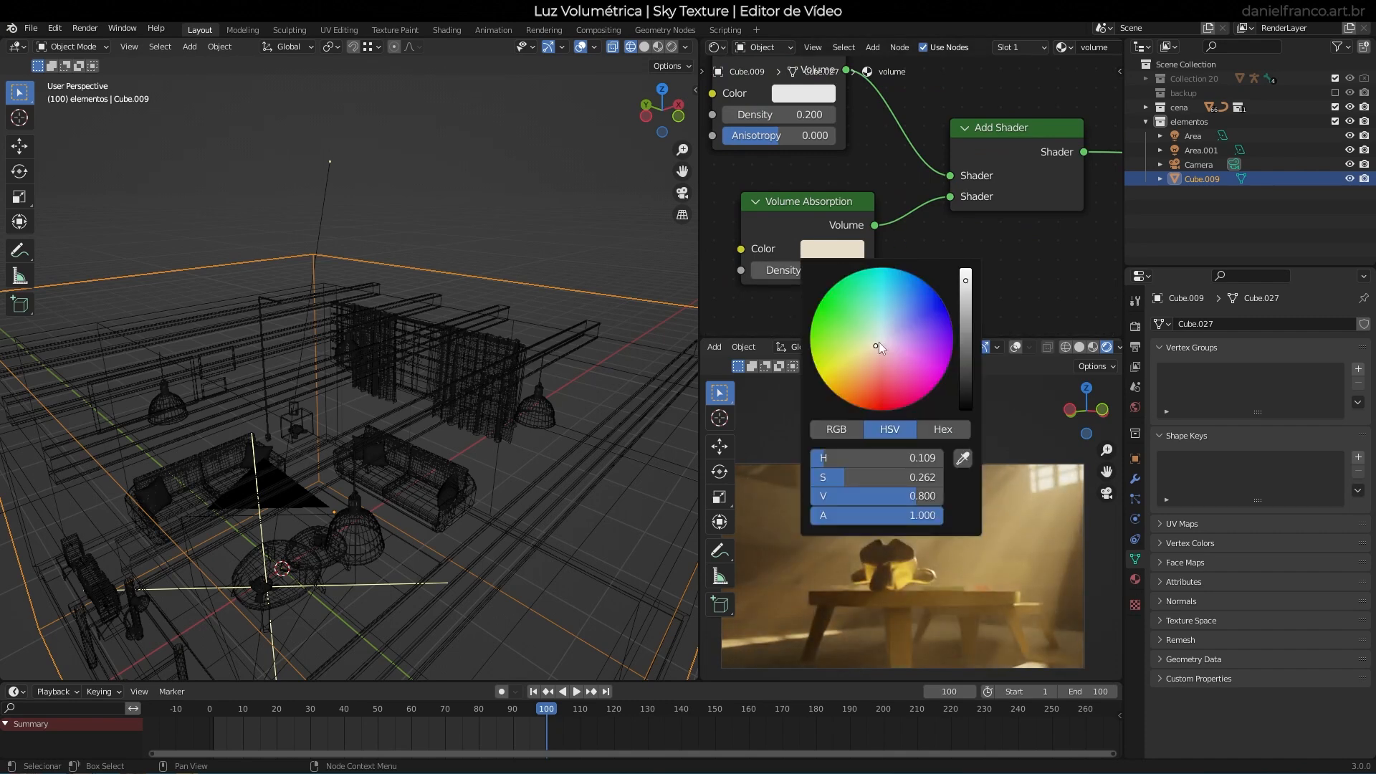
pyautogui.click(878, 342)
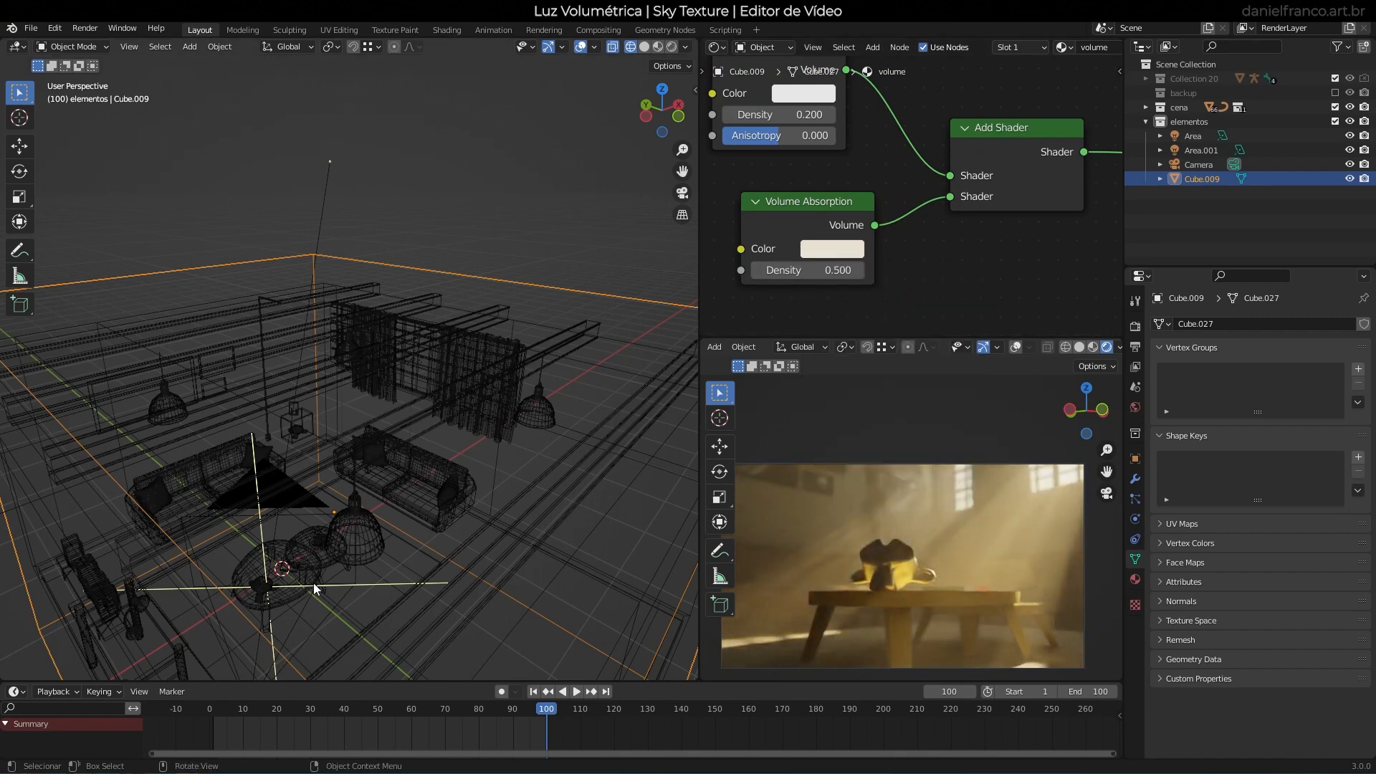
# Lower the monkey head material's Metallic value to 0.036 and save the file.
pyautogui.click(271, 591)
pyautogui.moveTo(885, 266); pyautogui.dragTo(705, 98, button='middle')
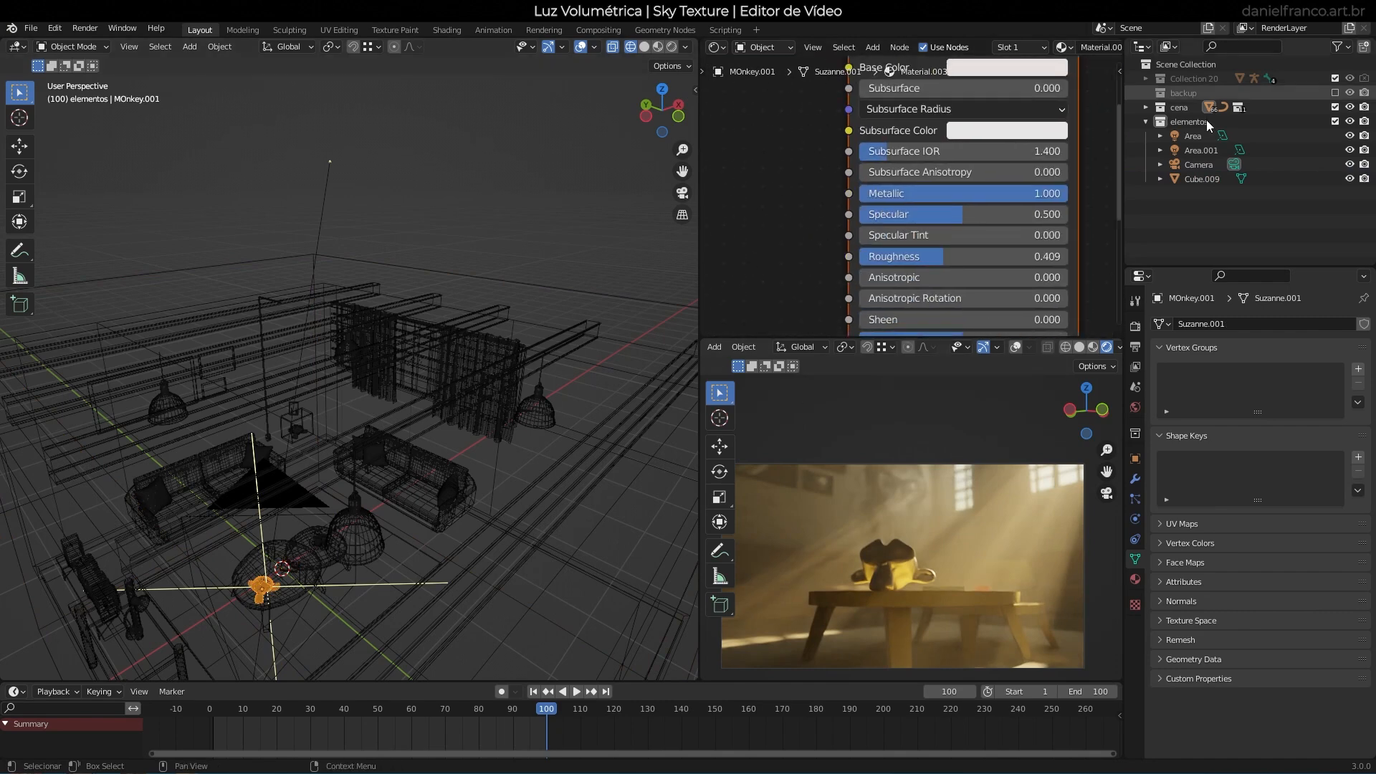
pyautogui.moveTo(1064, 194); pyautogui.dragTo(867, 194)
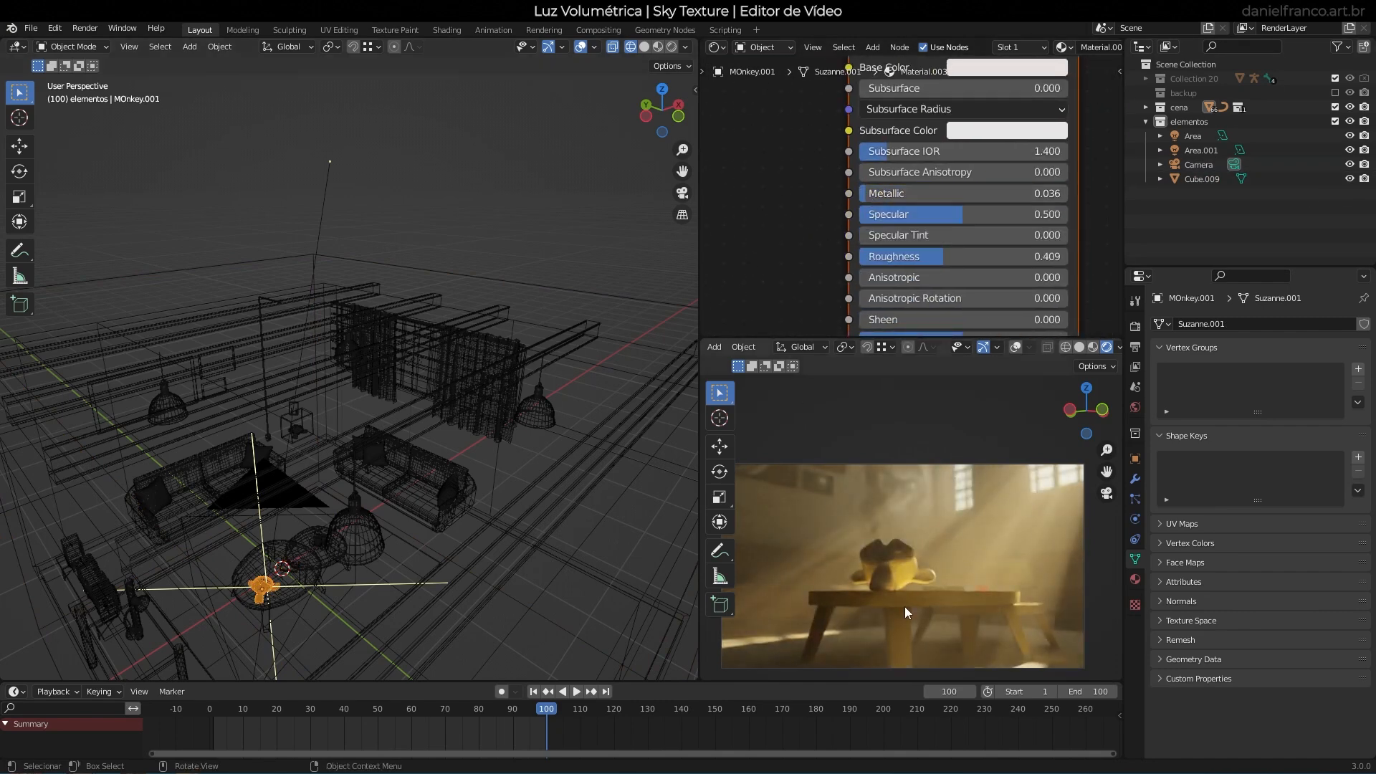
pyautogui.scroll(-2, 992, 568)
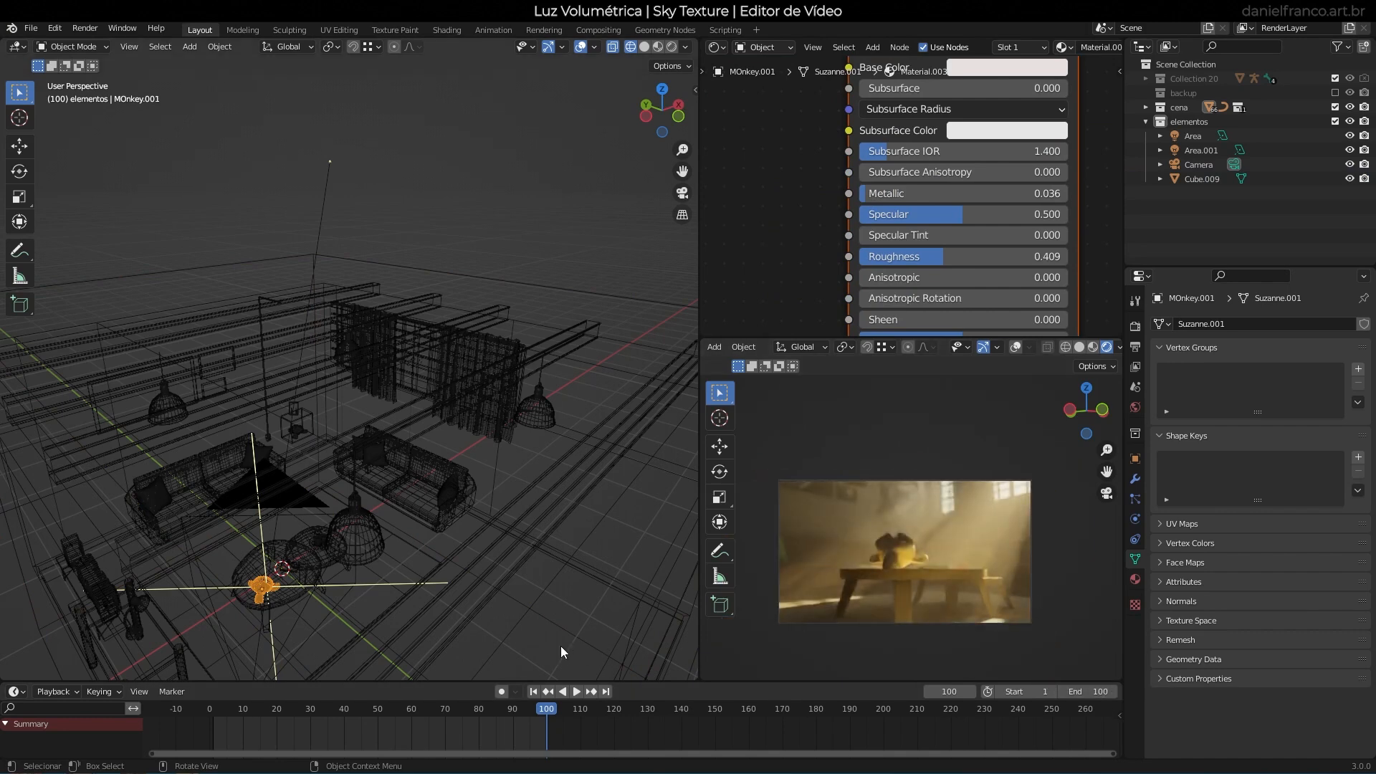
pyautogui.hotkey('ctrl', 's')
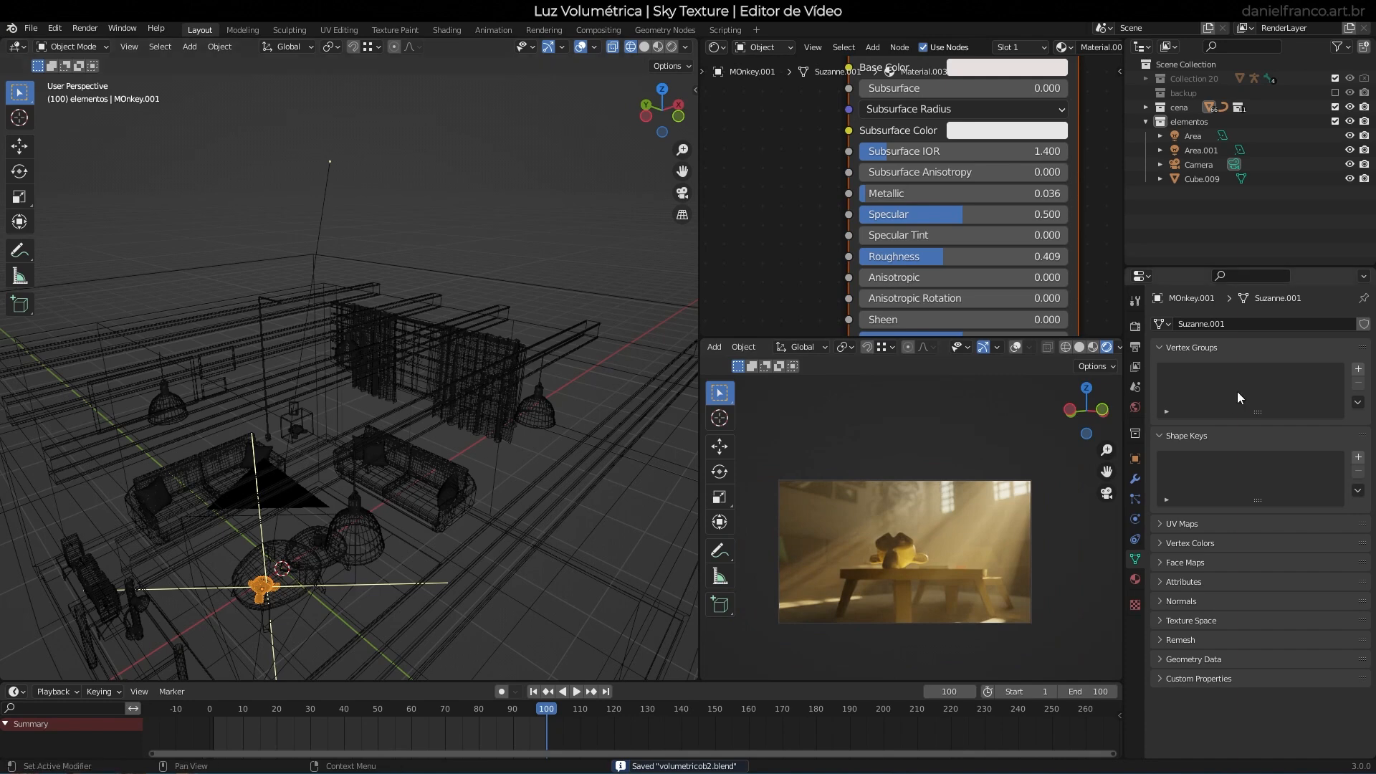
# Open the World's Sky Texture settings for review and save the file again.
pyautogui.click(1134, 407)
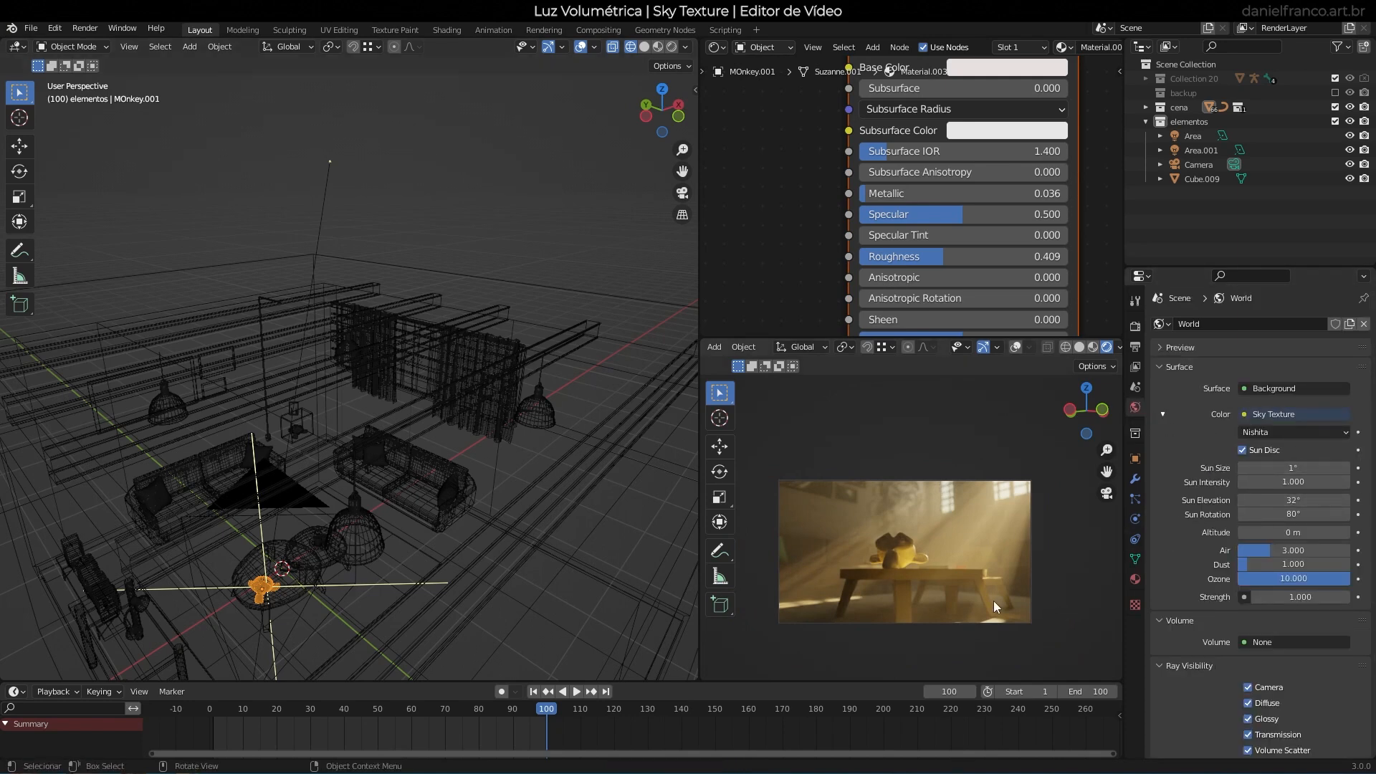
pyautogui.hotkey('ctrl', 's')
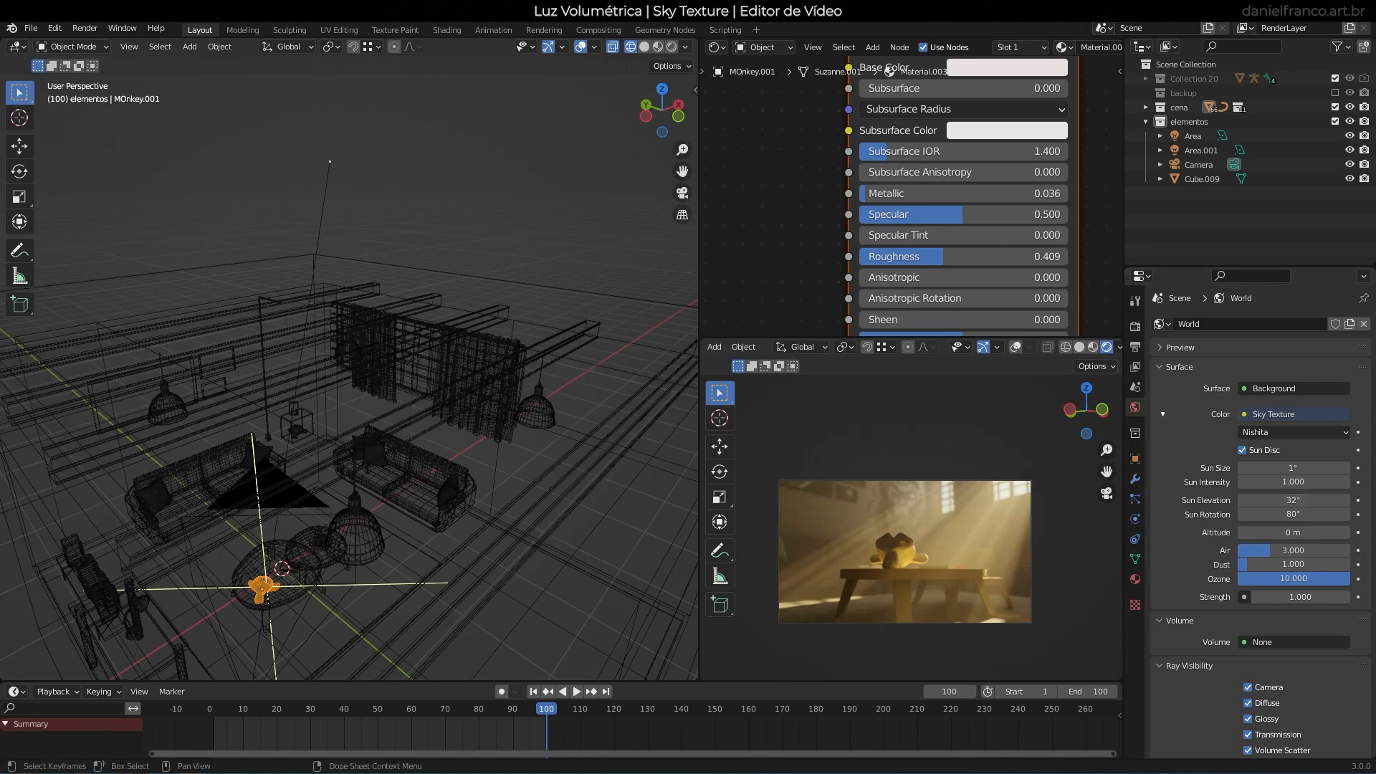
pyautogui.moveTo(219, 714); pyautogui.dragTo(545, 724)
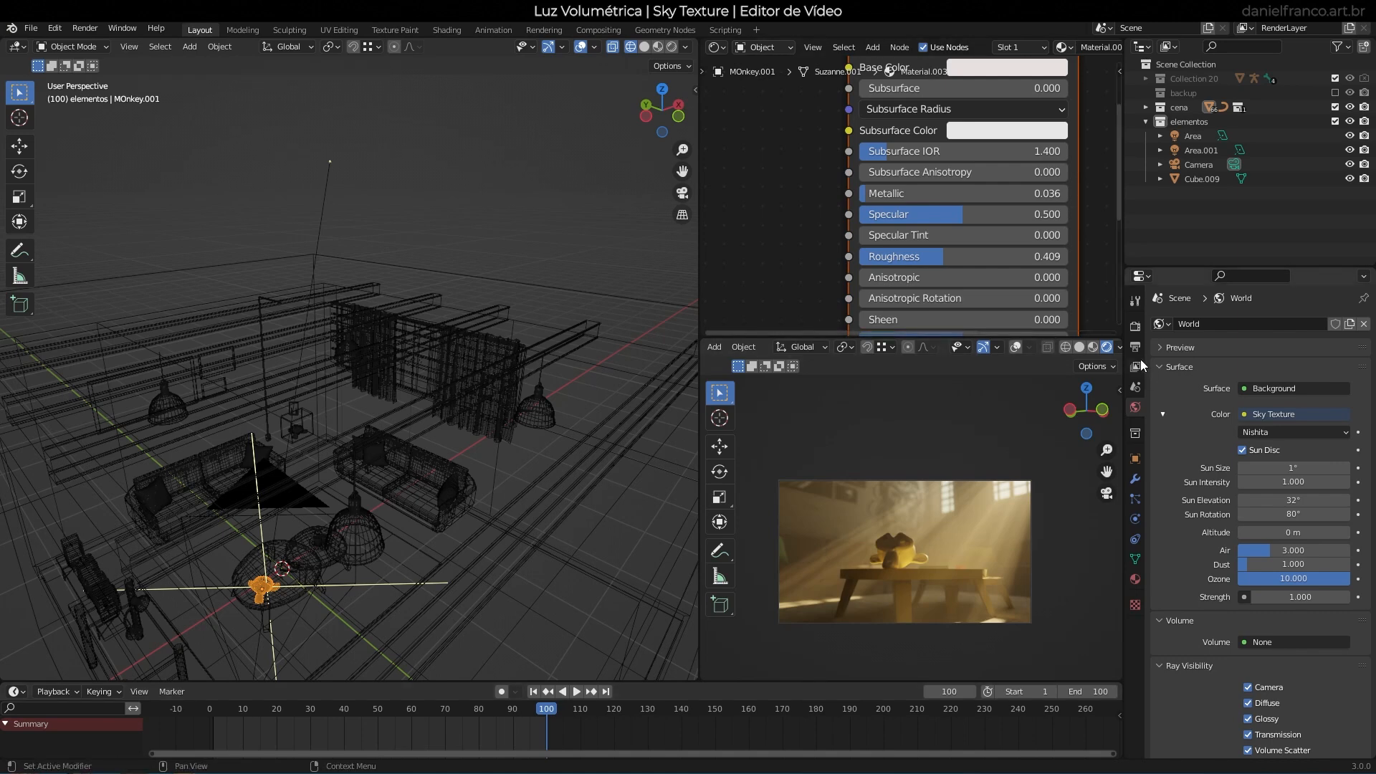
# Set the output frame rate to 25 fps.
pyautogui.click(1135, 327)
pyautogui.click(1135, 347)
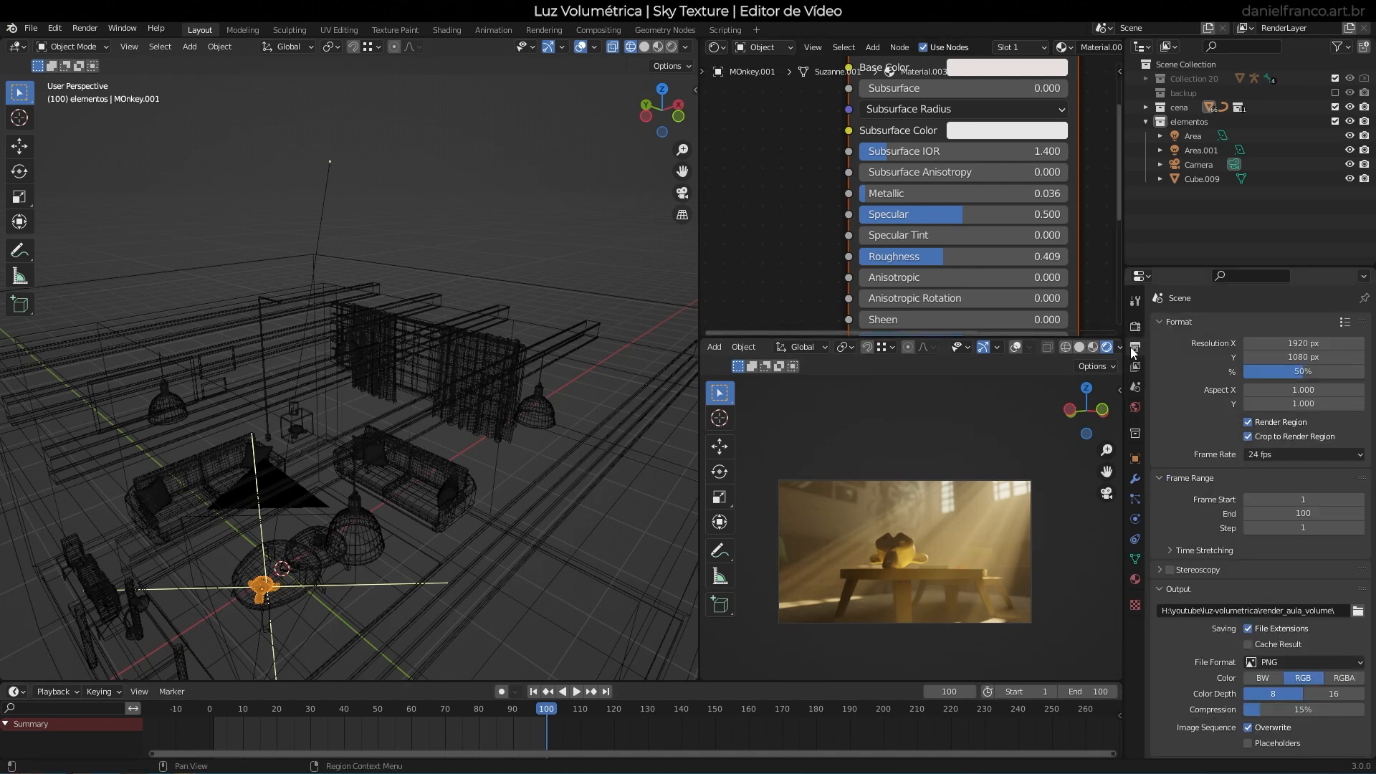
pyautogui.click(1297, 459)
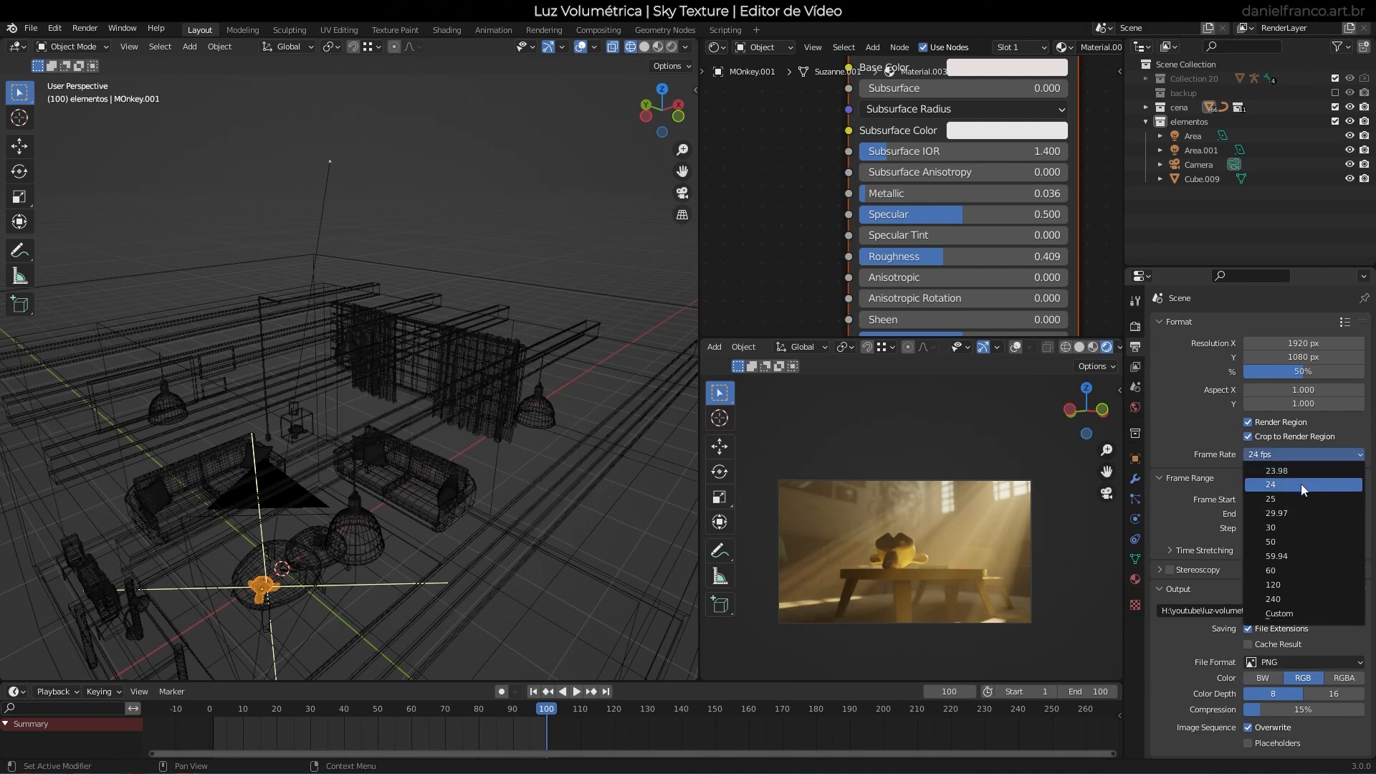
pyautogui.click(1287, 500)
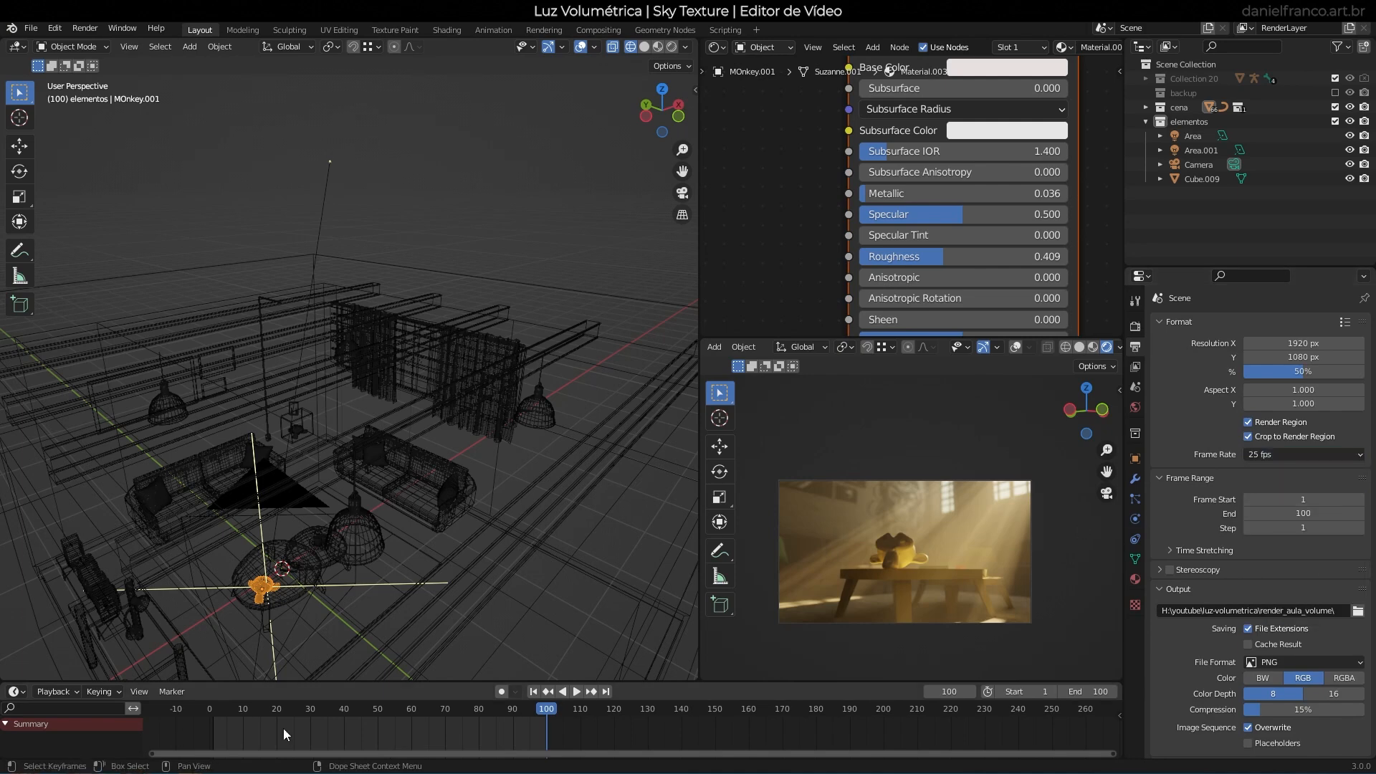
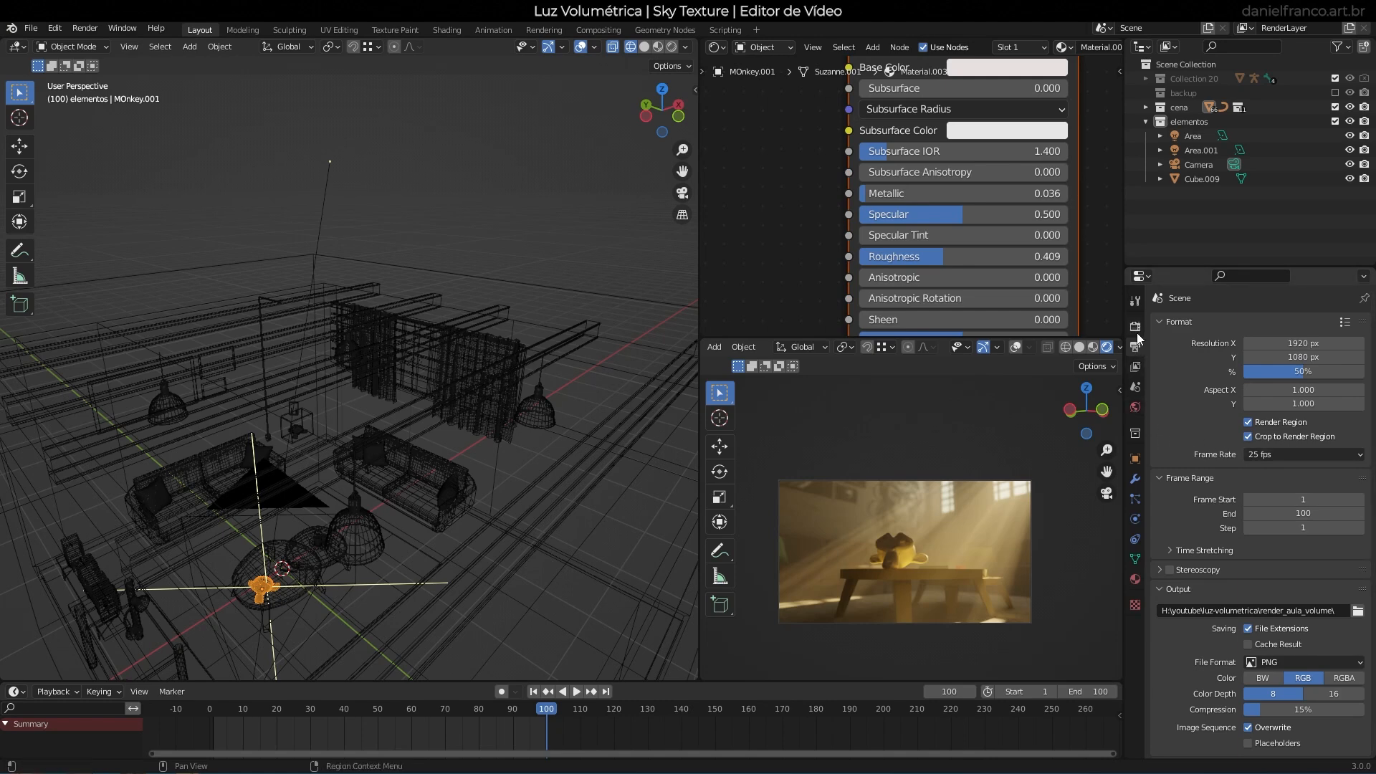
# Open the World settings and keyframe the Sky Texture's Sun Elevation and Sun Rotation at frame 100.
pyautogui.click(1135, 408)
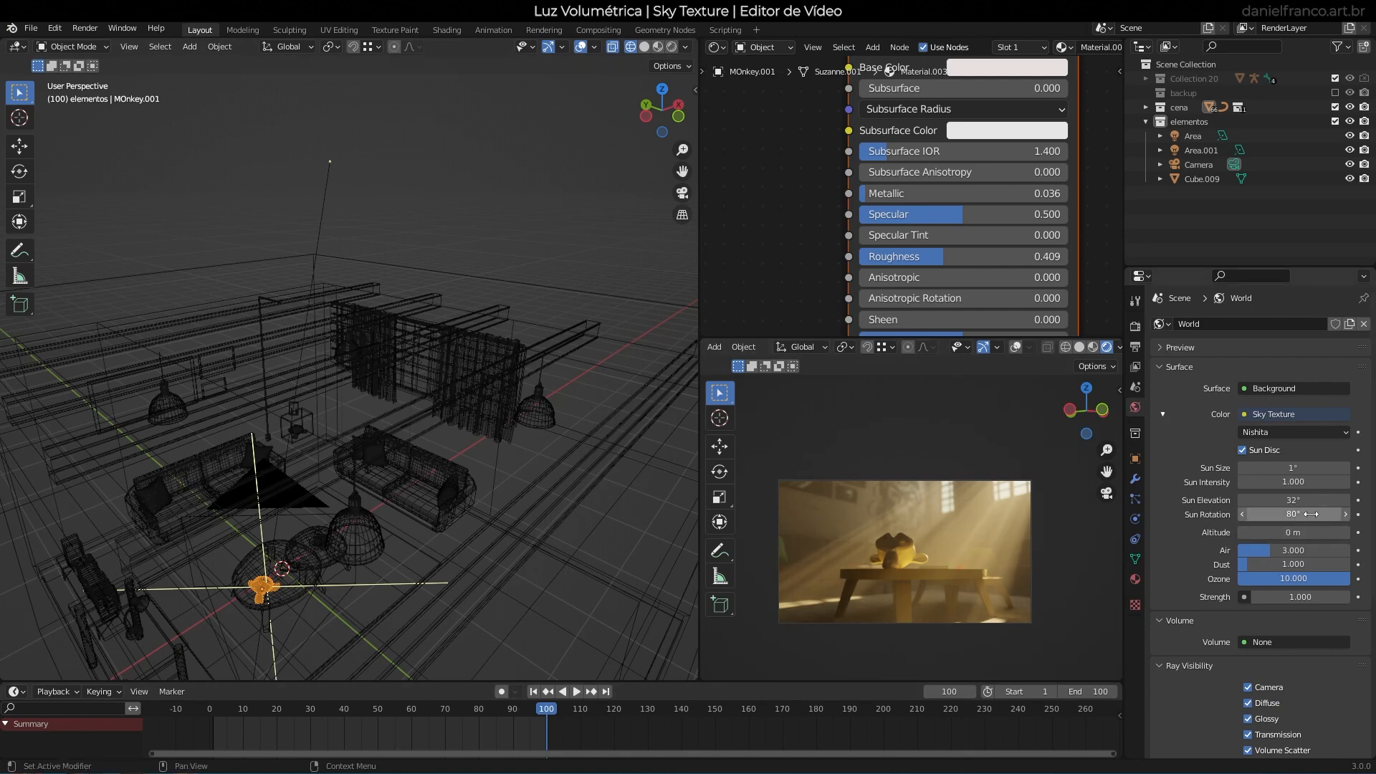
pyautogui.press('i')
pyautogui.press('i')
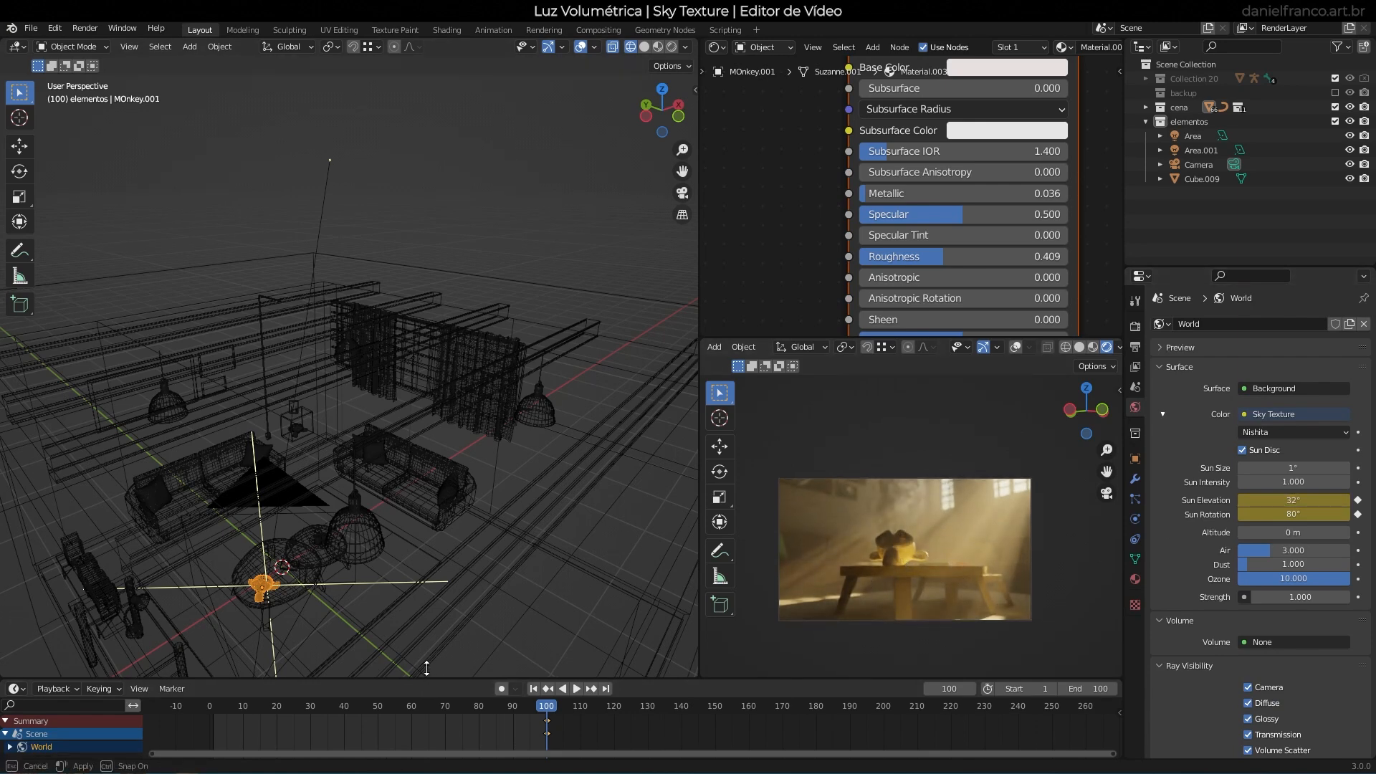
# Enlarge the timeline area and expand the Scene, World and Shader Nodetree channels down to the sun keyframes.
pyautogui.moveTo(428, 682); pyautogui.dragTo(427, 547)
pyautogui.click(4, 589)
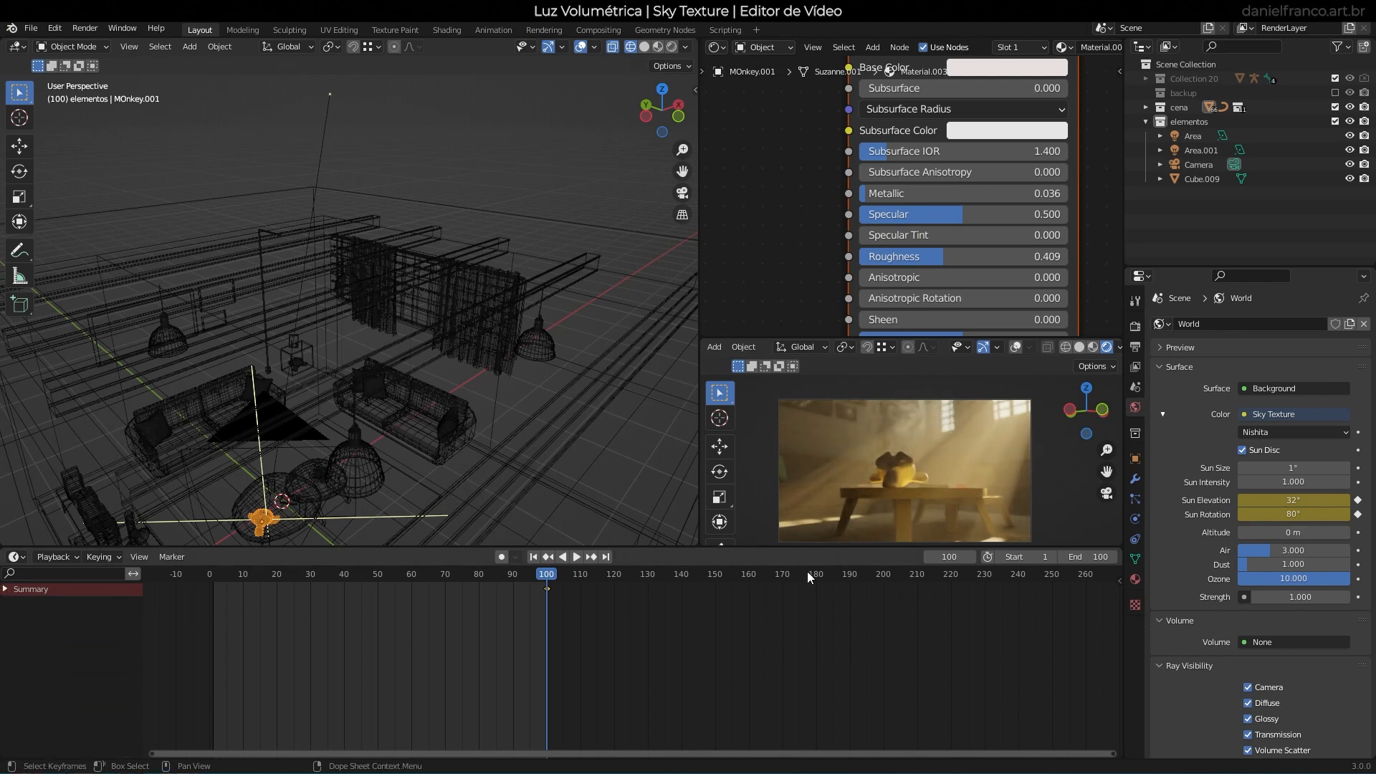
pyautogui.click(4, 589)
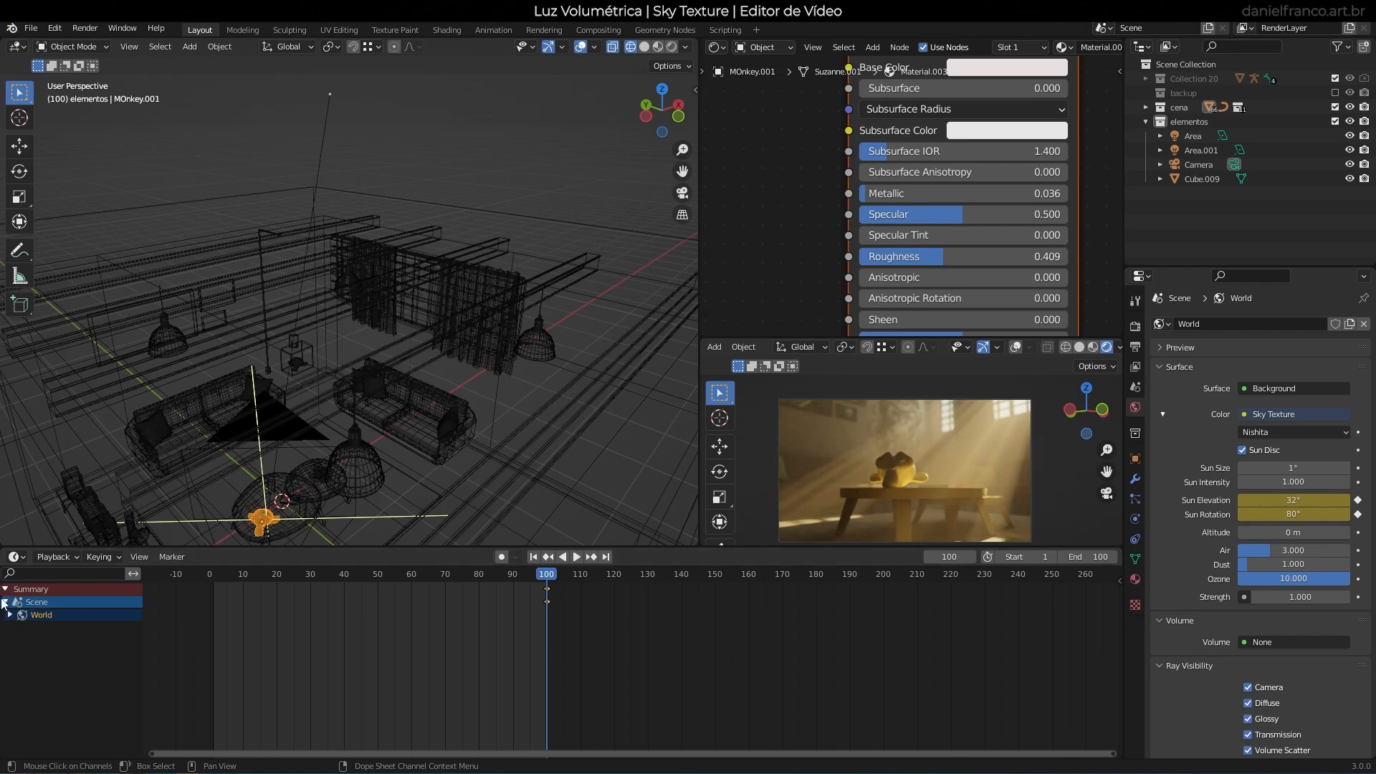
pyautogui.click(9, 615)
pyautogui.click(16, 627)
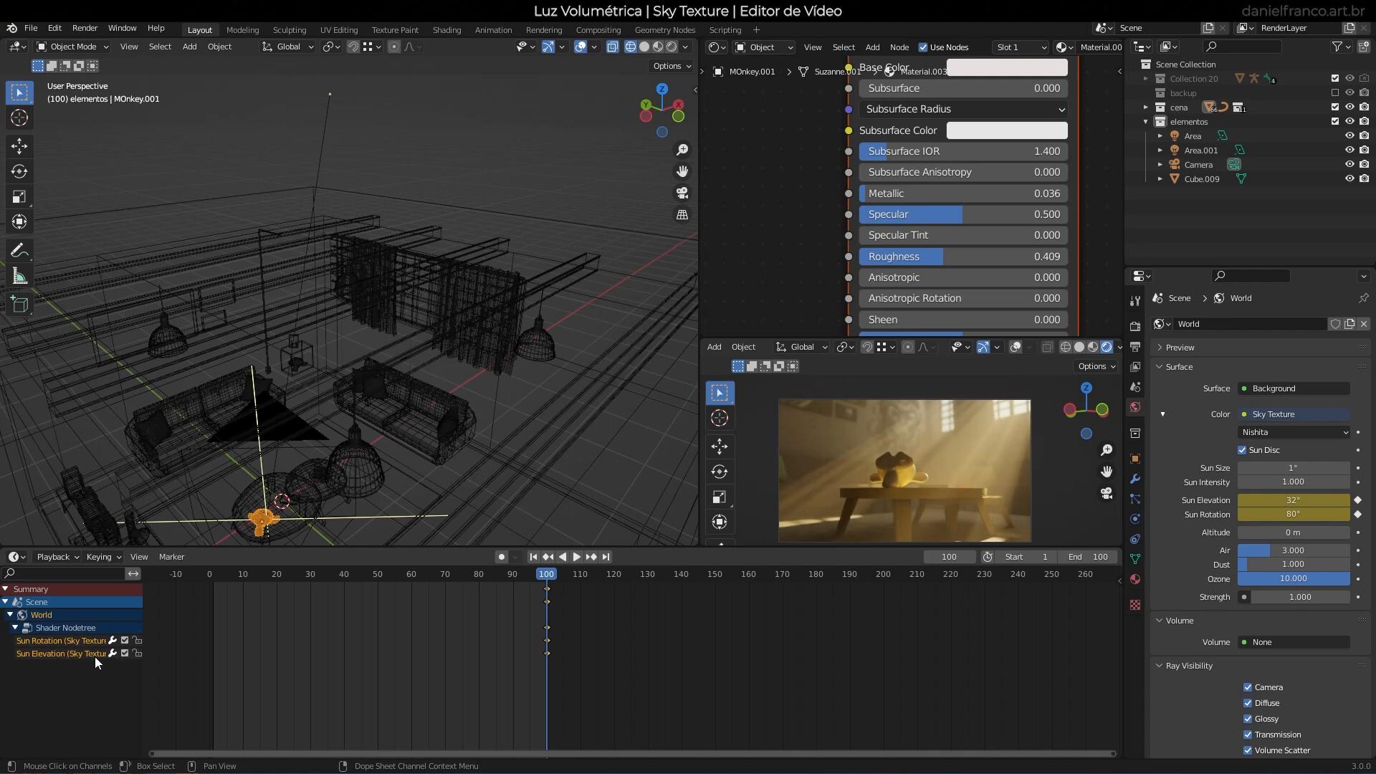
# Keyframe the Sun Rotation at 114° on frame 1 and preview the animation.
pyautogui.moveTo(550, 586); pyautogui.dragTo(213, 622)
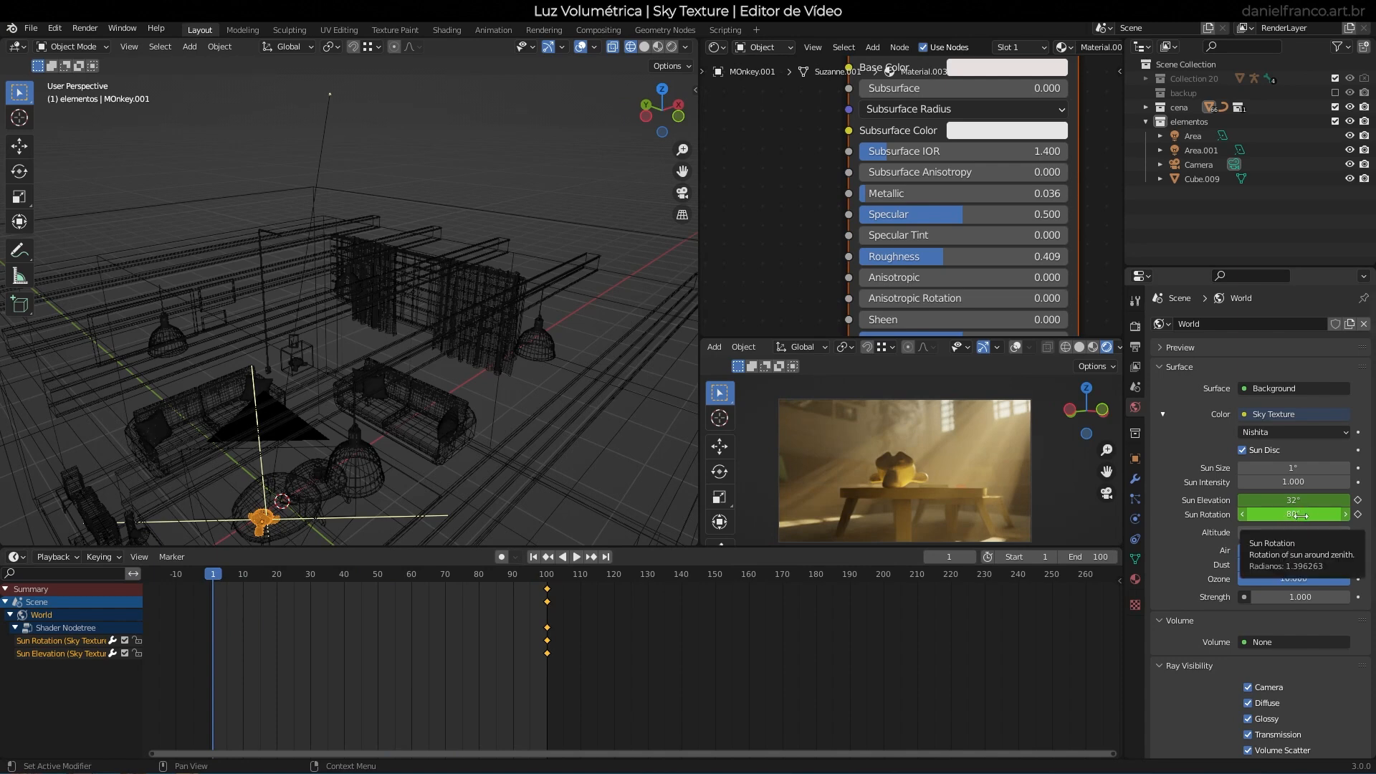
pyautogui.moveTo(1282, 516); pyautogui.dragTo(1363, 516)
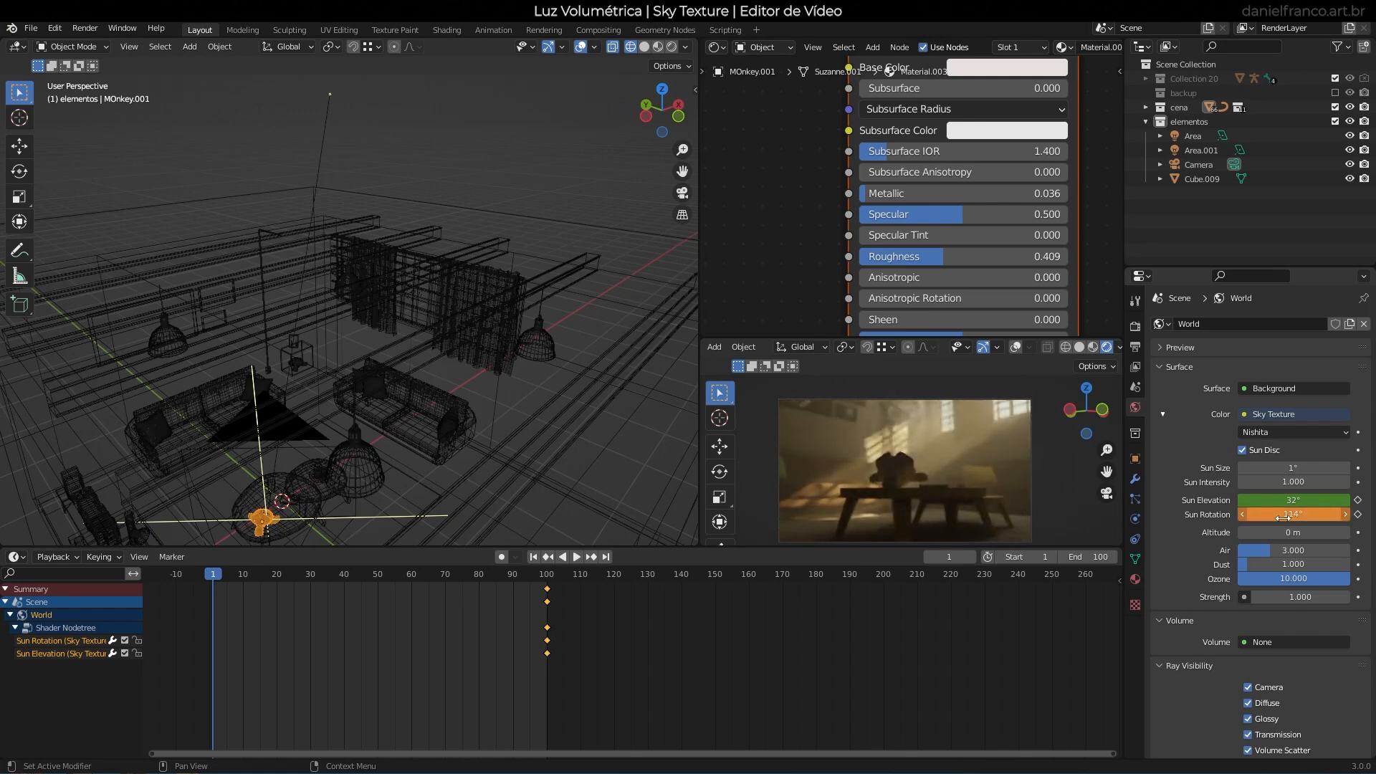
pyautogui.press('i')
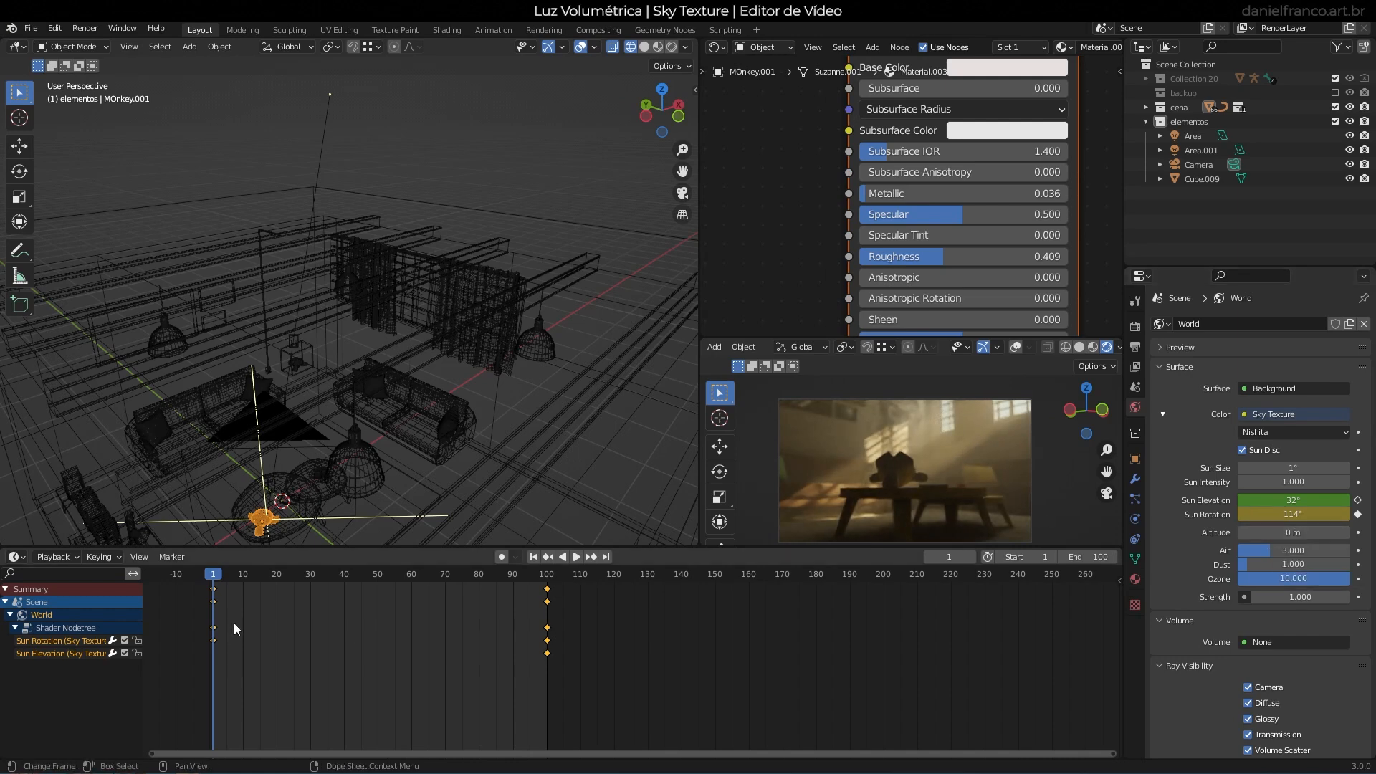
pyautogui.press('space')
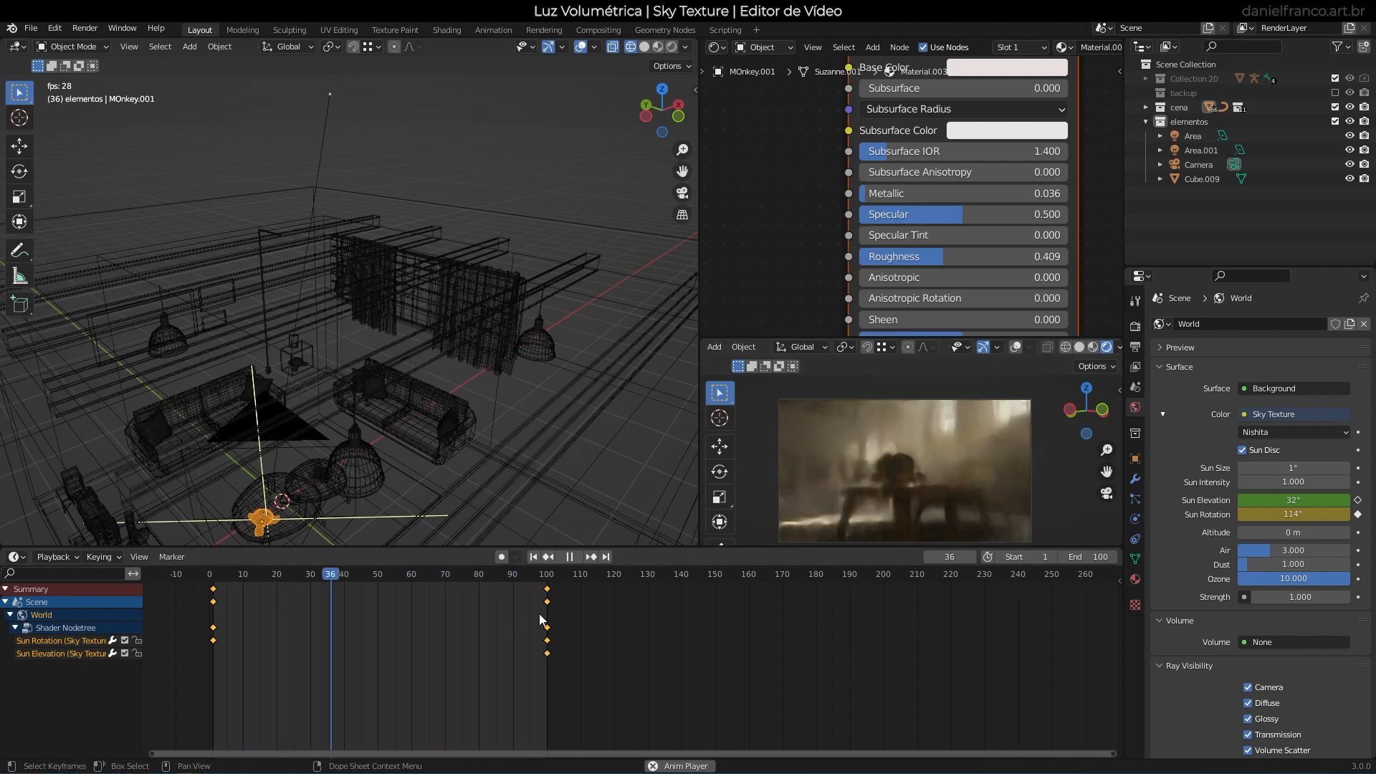
pyautogui.moveTo(532, 577); pyautogui.dragTo(560, 582)
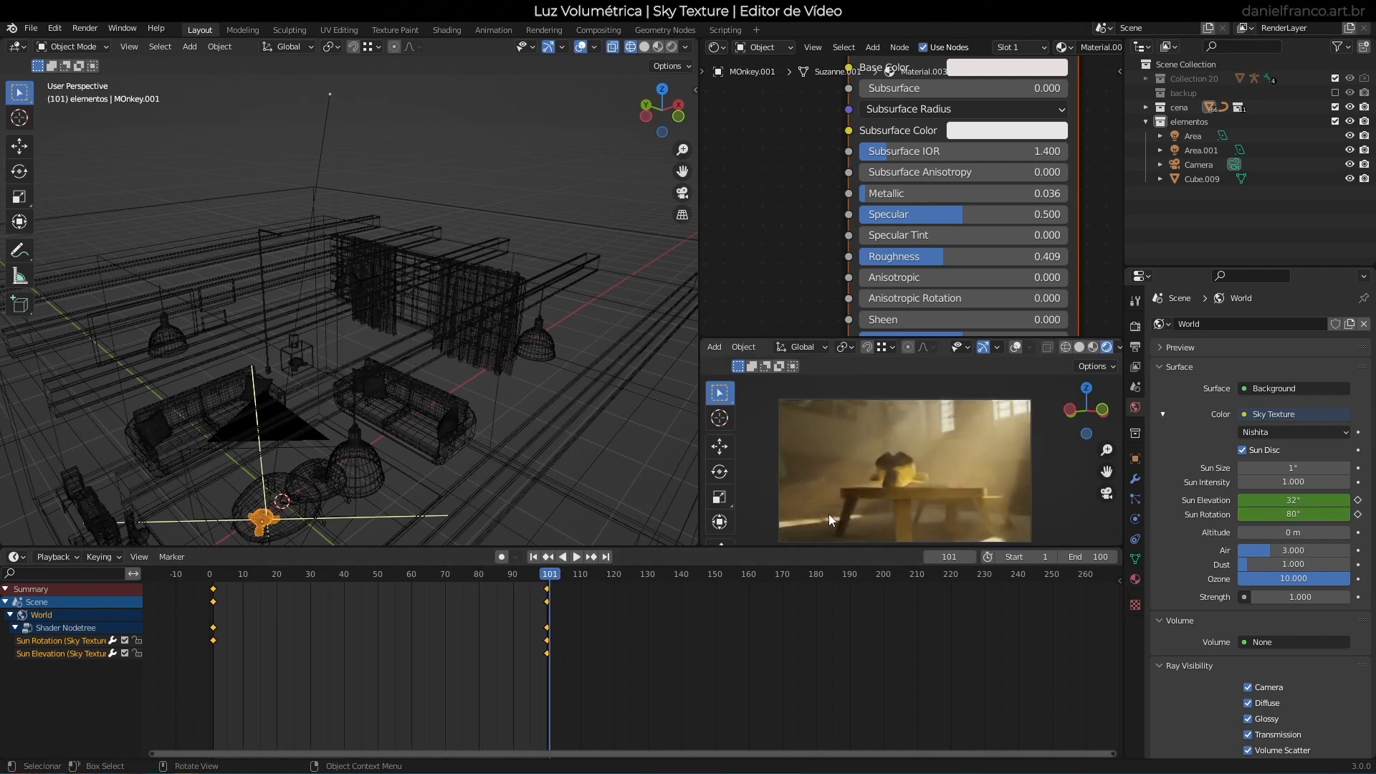
# Extend the animation's end frame to 150.
pyautogui.click(1097, 557)
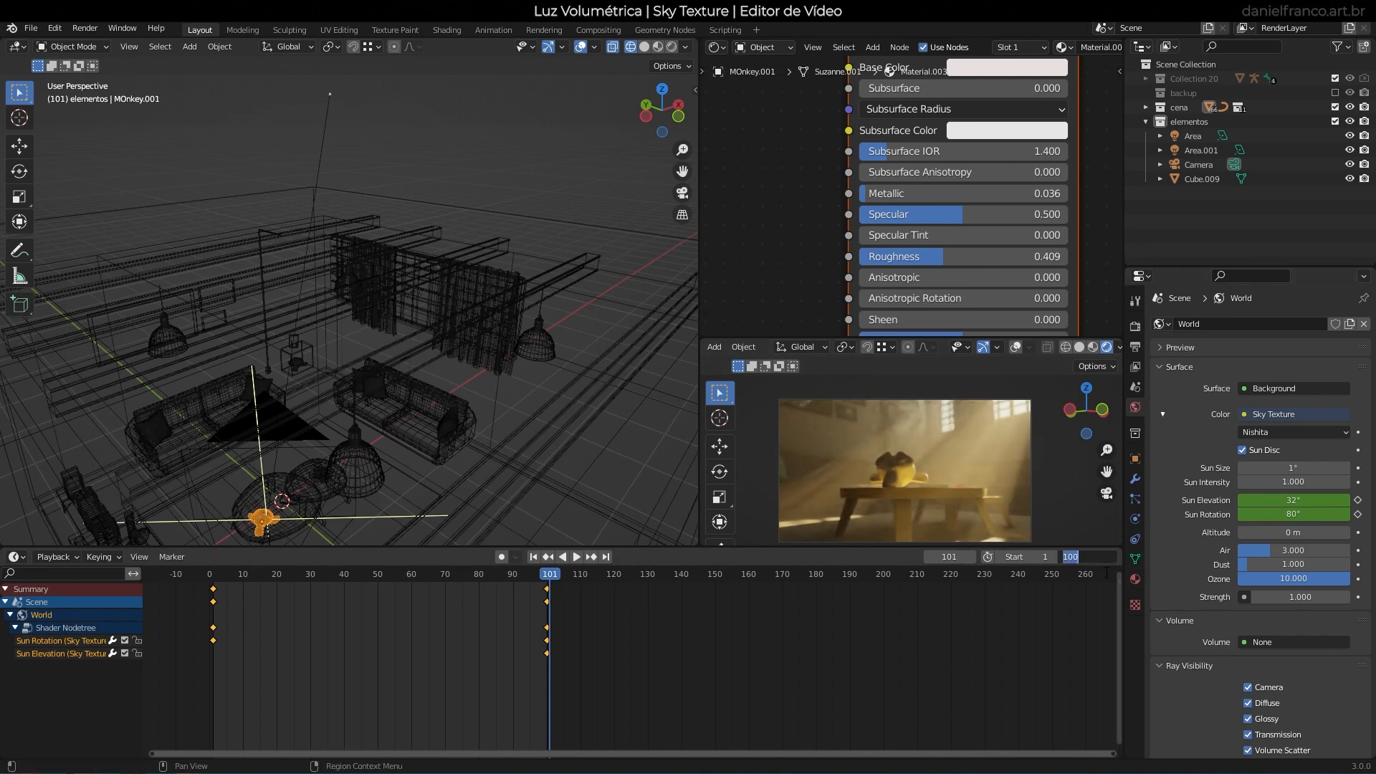
pyautogui.write('1')
pyautogui.press('Return')
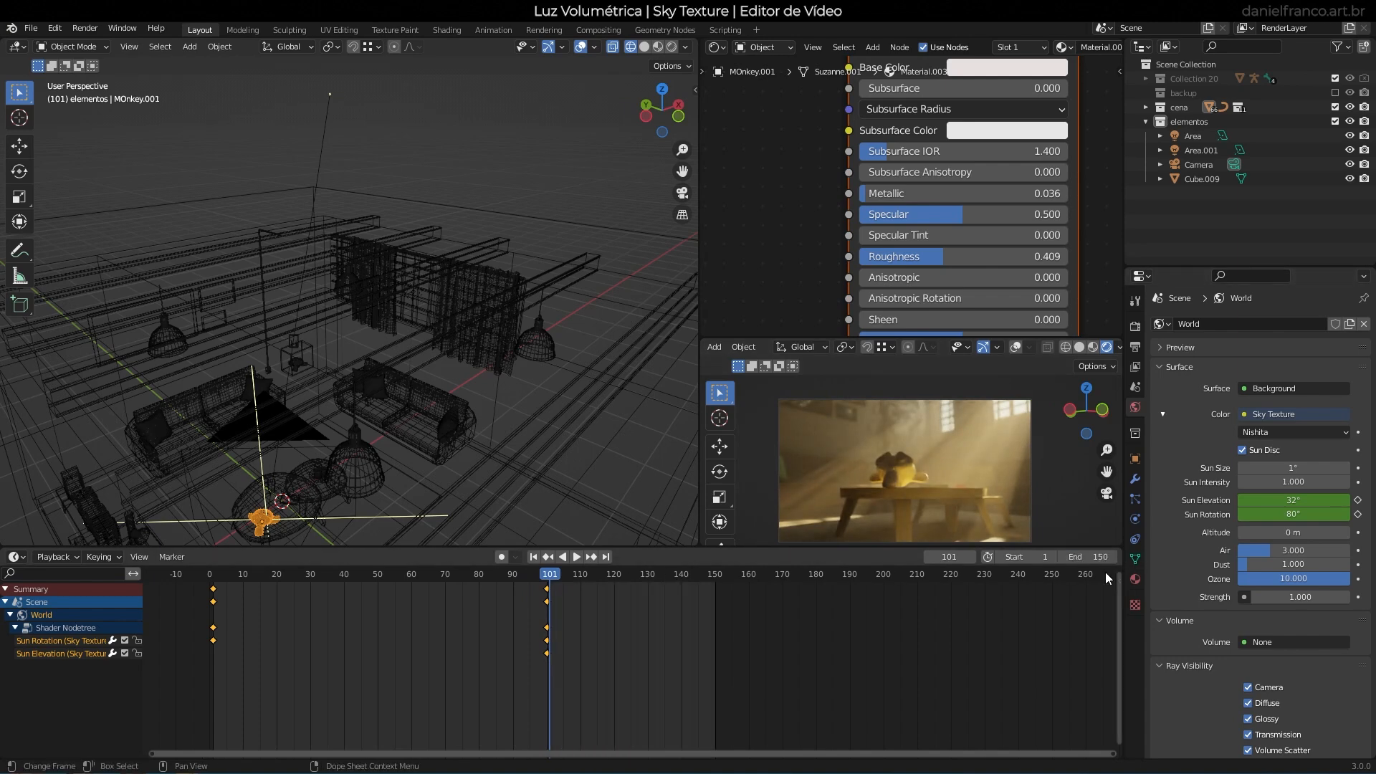
# Keyframe the Sun Rotation at 79° on frame 150.
pyautogui.moveTo(548, 578); pyautogui.dragTo(715, 591)
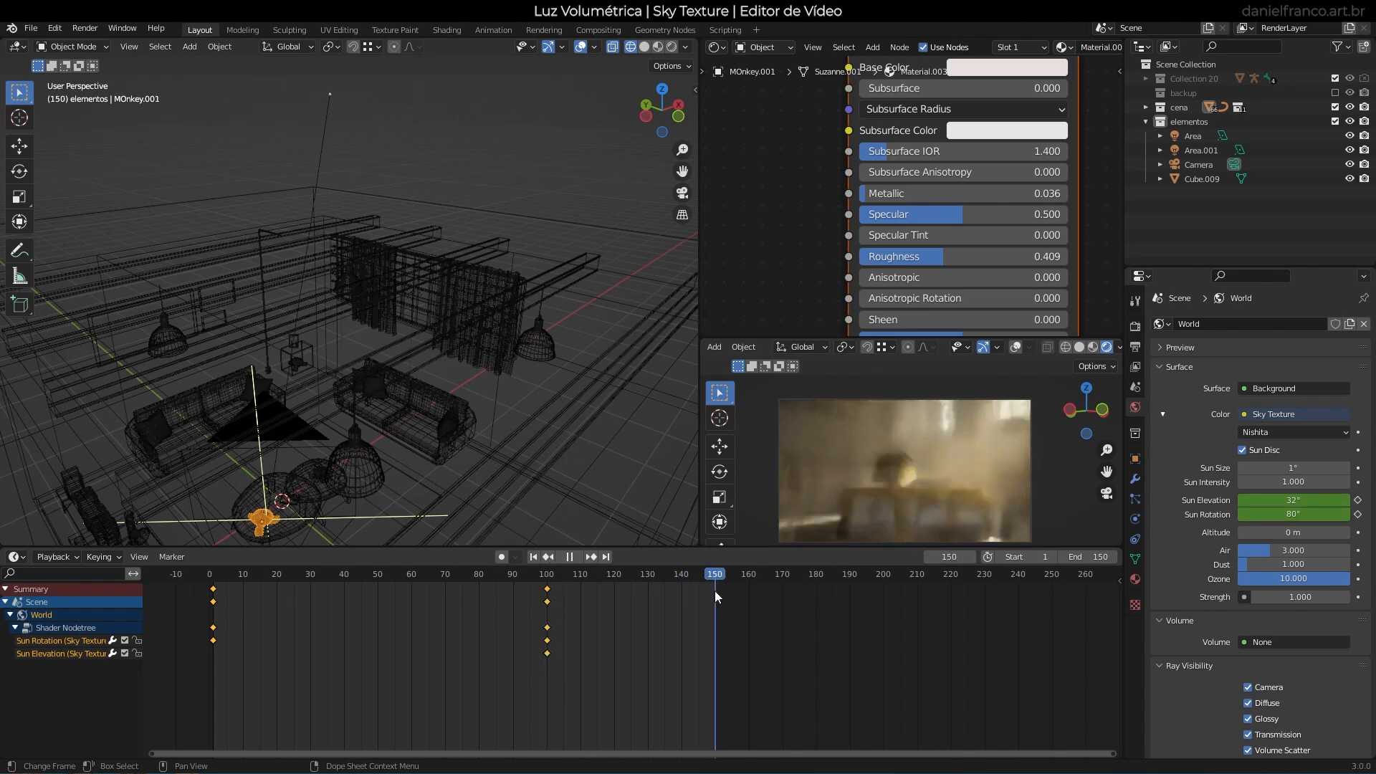
pyautogui.moveTo(615, 583); pyautogui.dragTo(717, 599)
pyautogui.click(1319, 518)
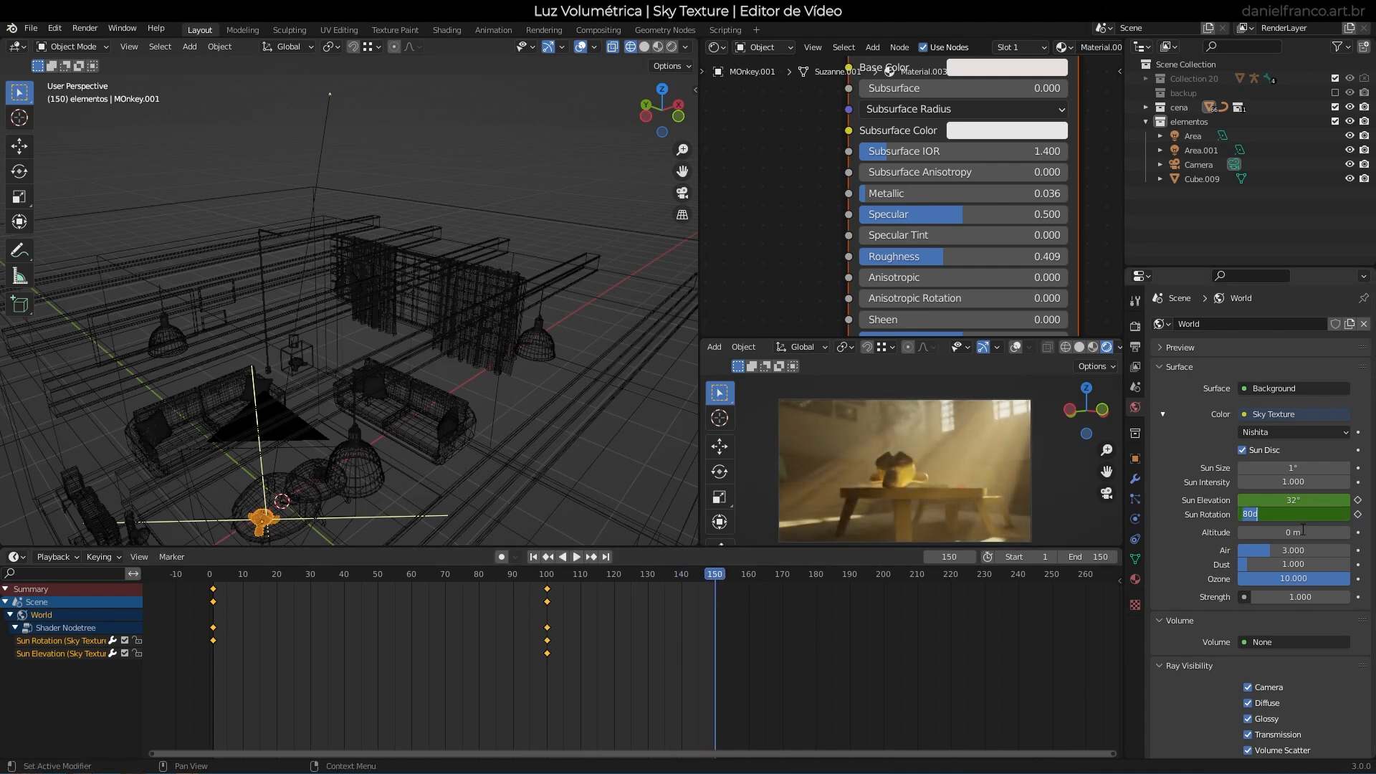
pyautogui.write('78')
pyautogui.press('Return')
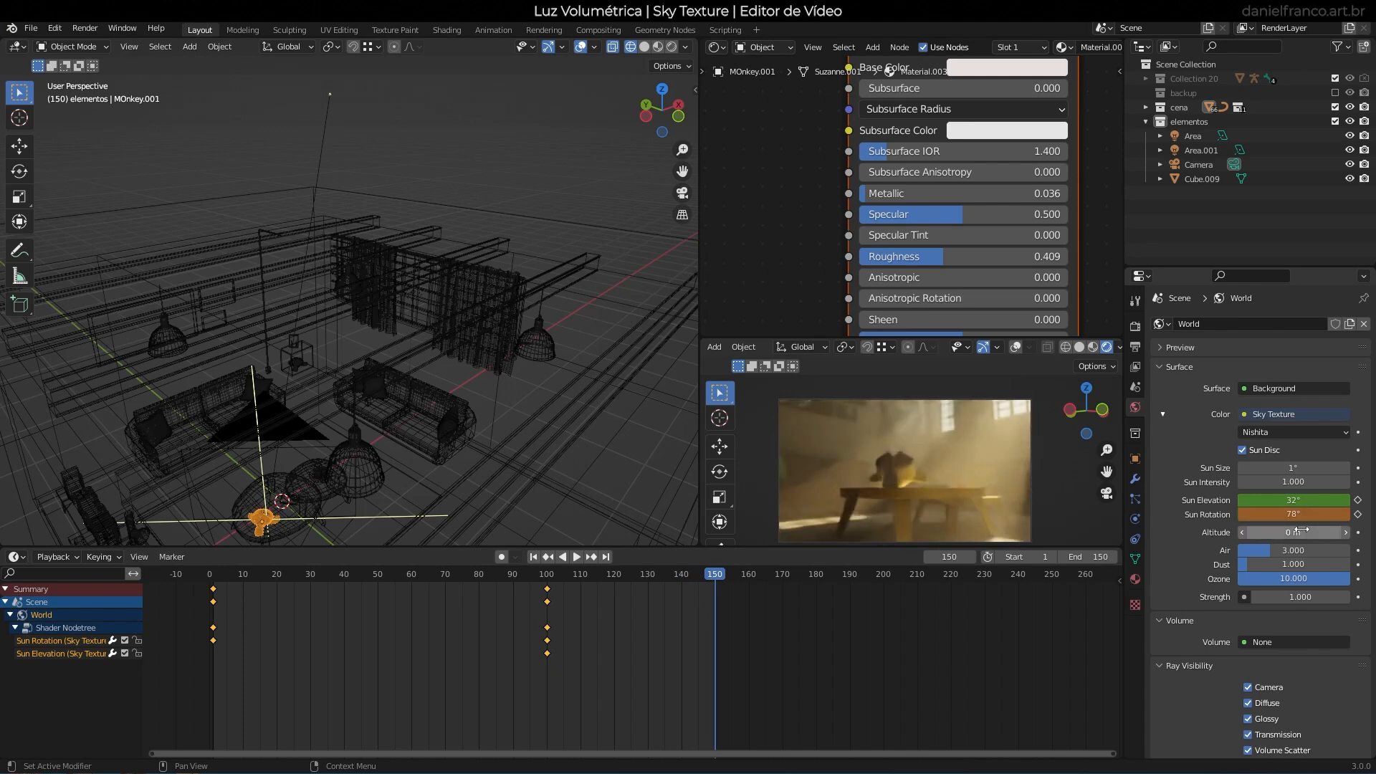
pyautogui.click(1303, 513)
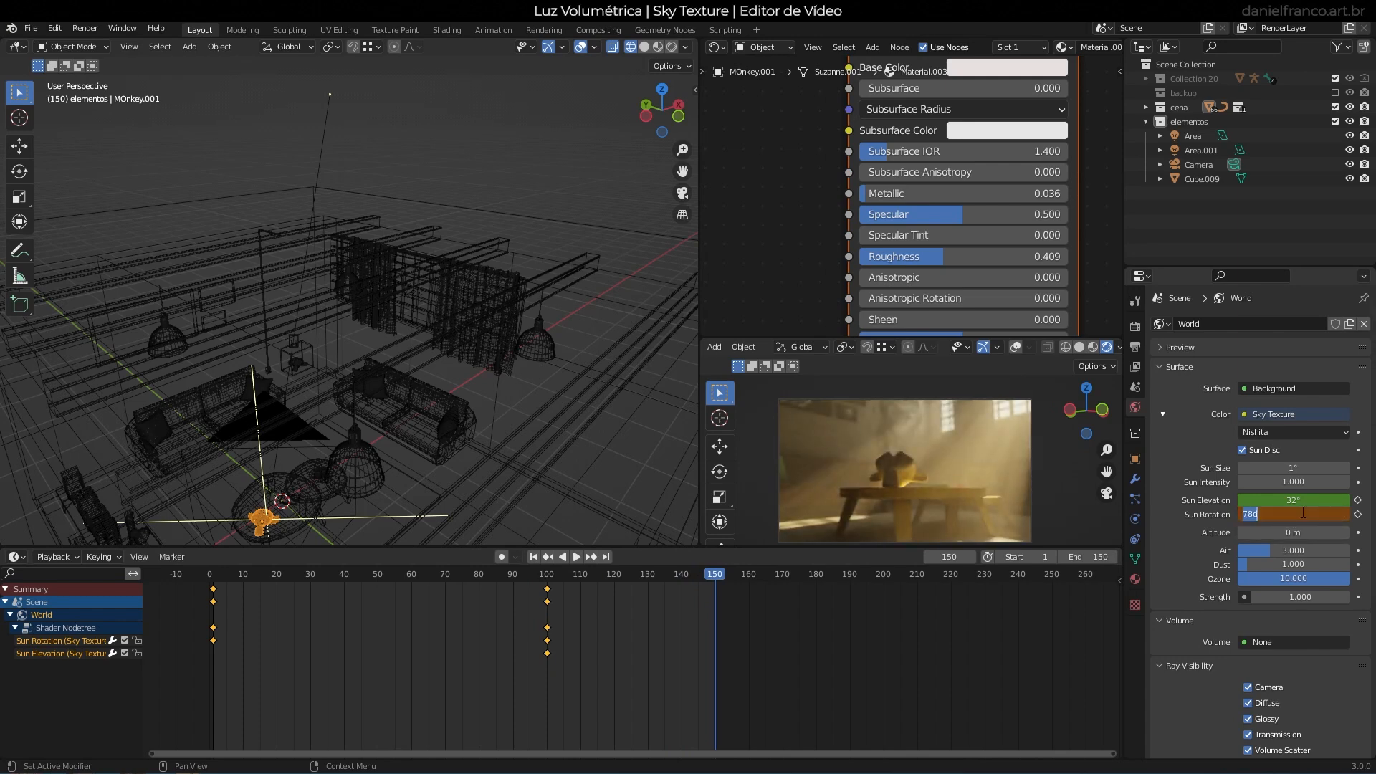
pyautogui.write('79')
pyautogui.press('Return')
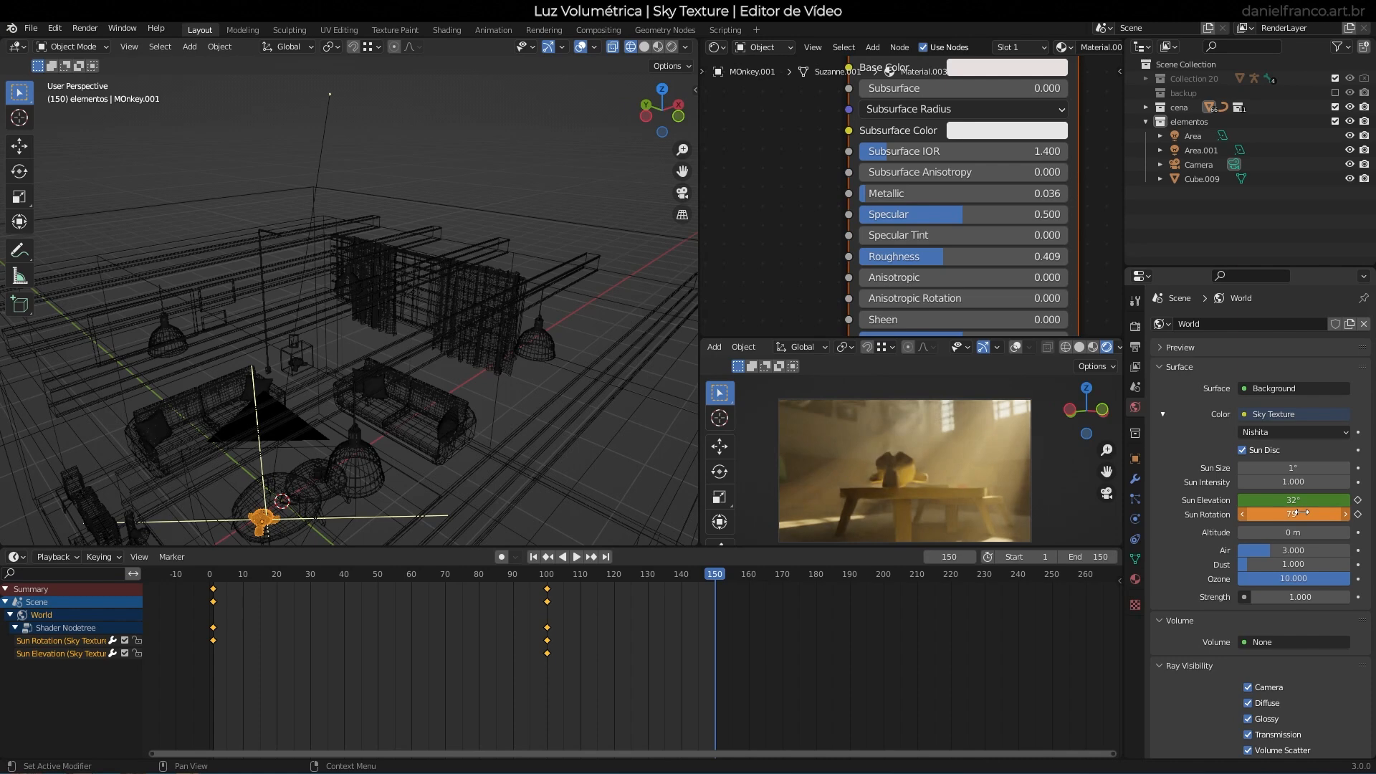
pyautogui.press('i')
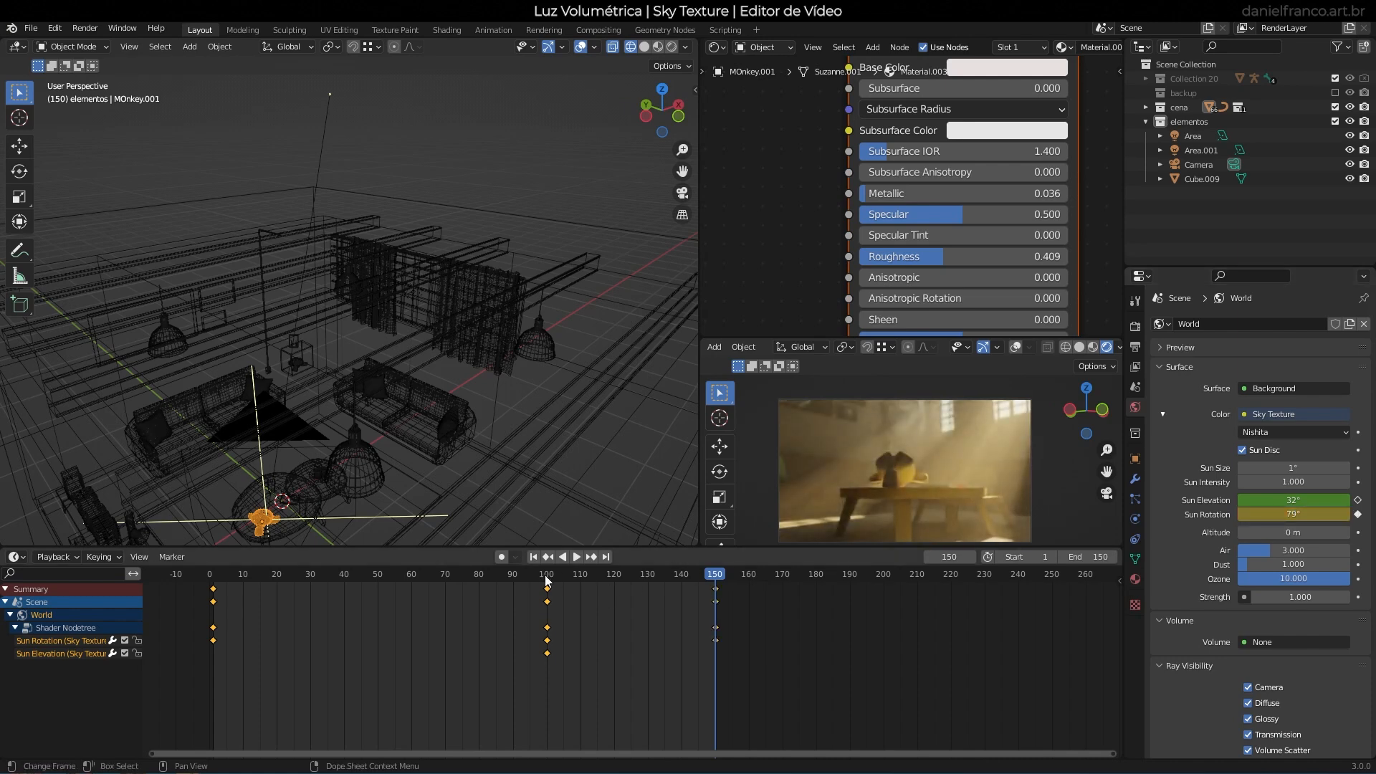
# Compare the rendered sunlight between the keyframes at frames 100 and 150.
pyautogui.click(545, 576)
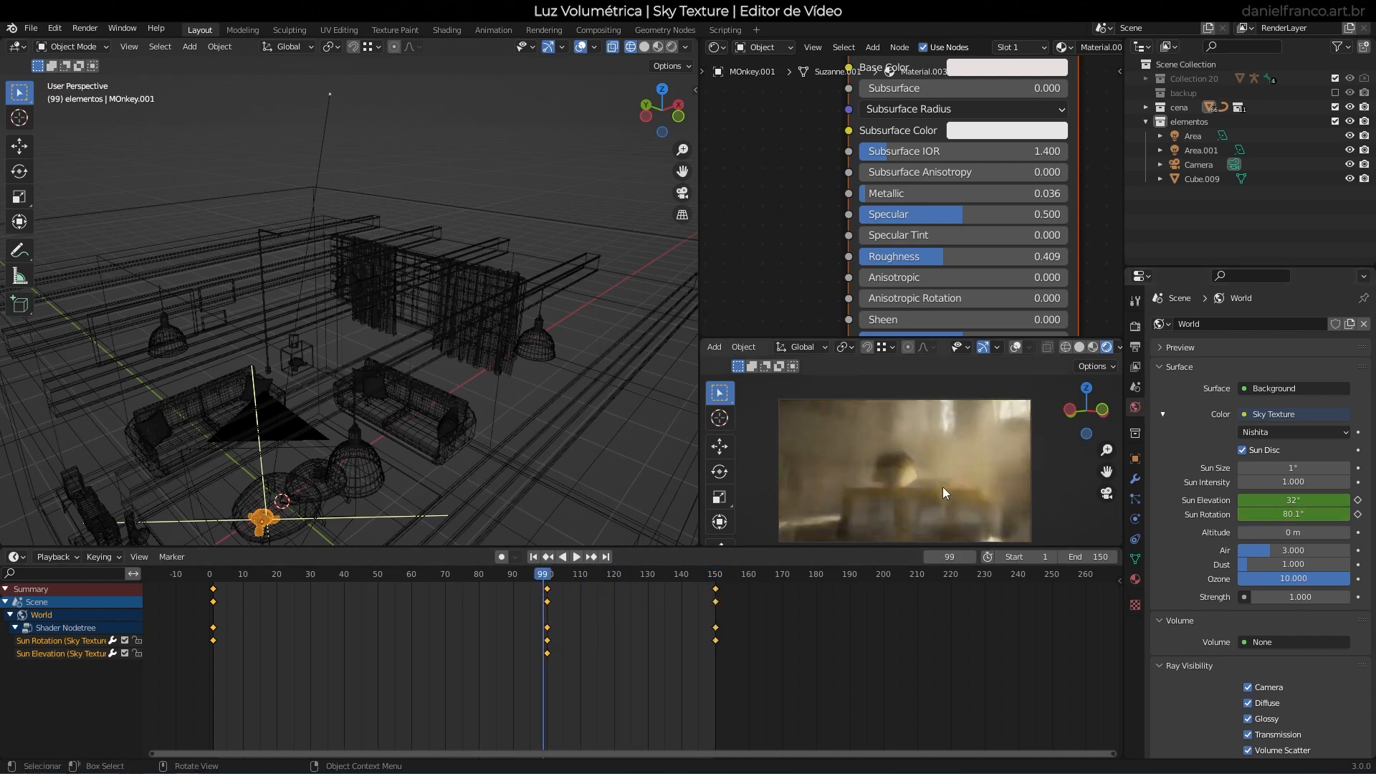
pyautogui.scroll(3, 916, 487)
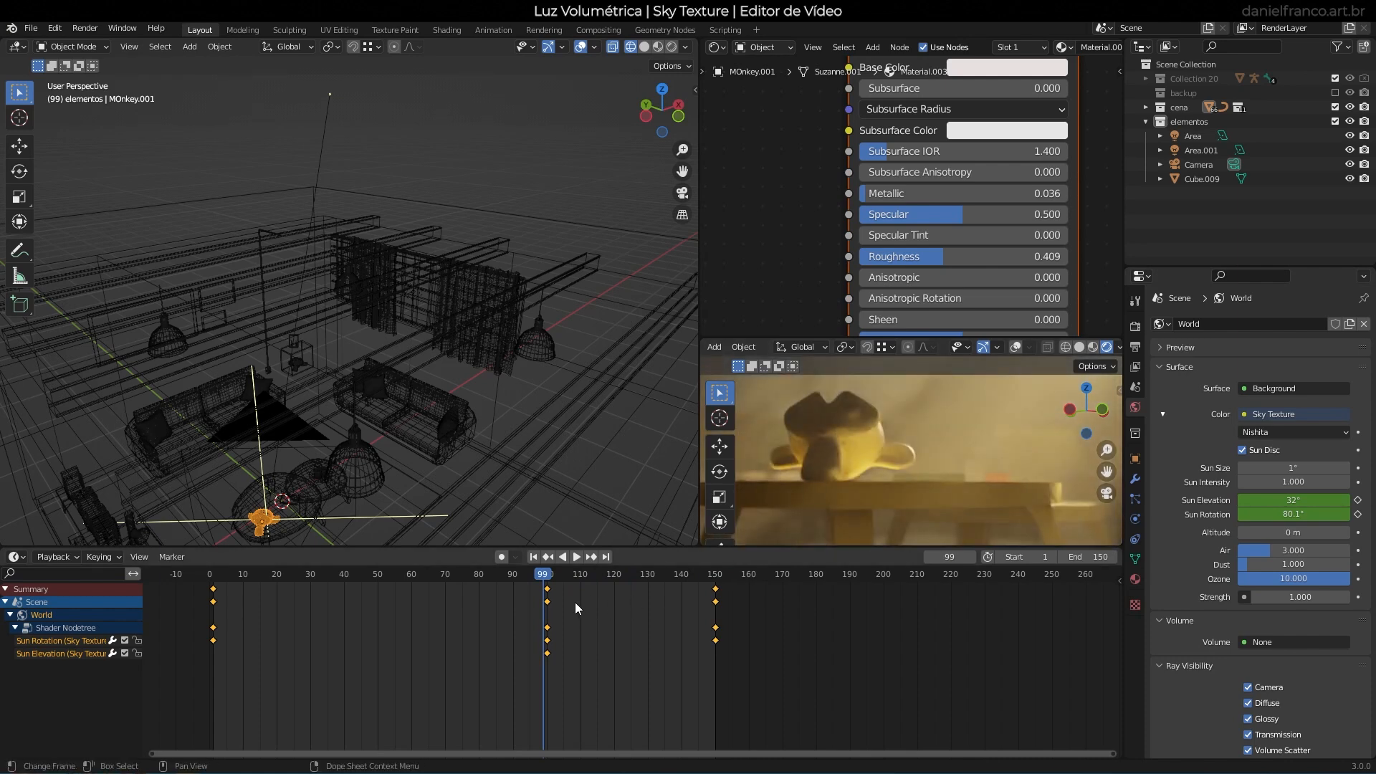
pyautogui.press('Right')
pyautogui.scroll(-4, 955, 465)
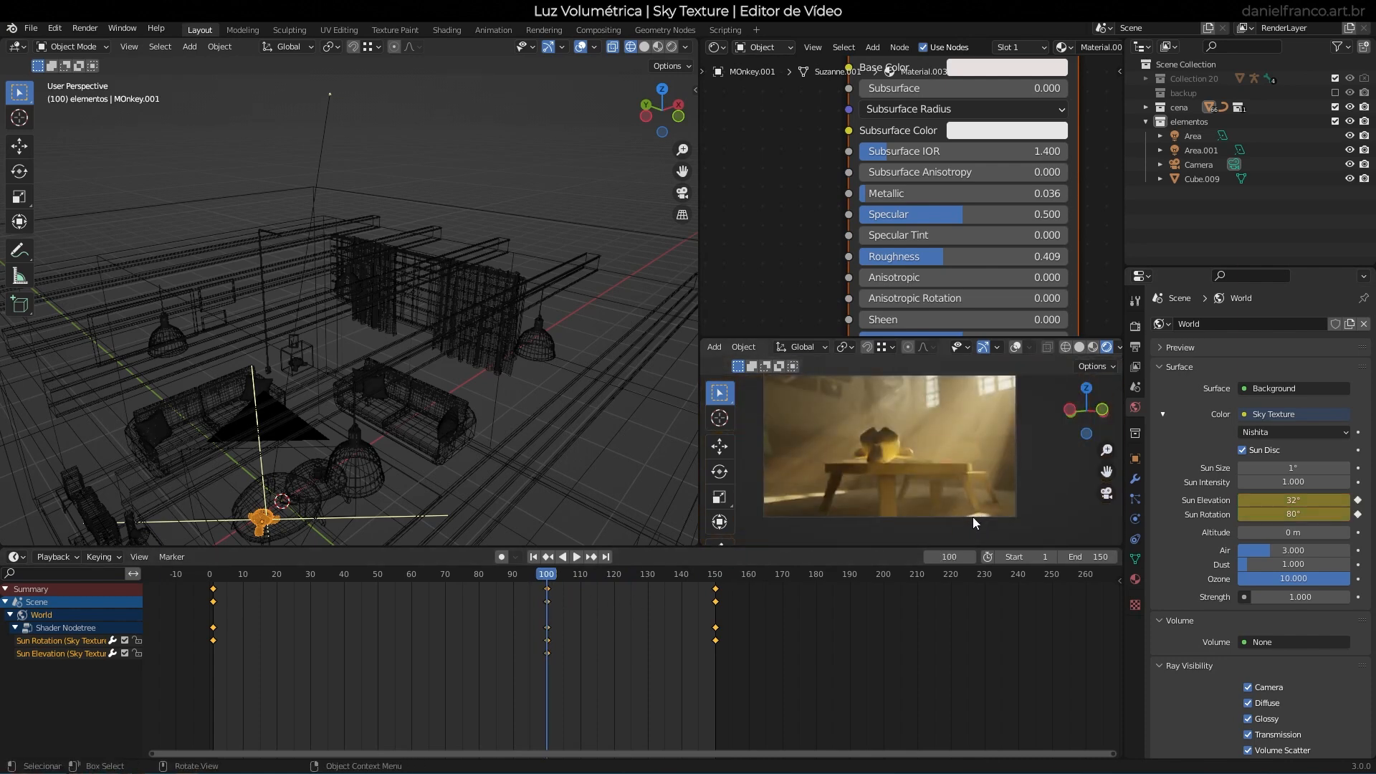
pyautogui.press('Up')
pyautogui.press('Down')
pyautogui.press('Up')
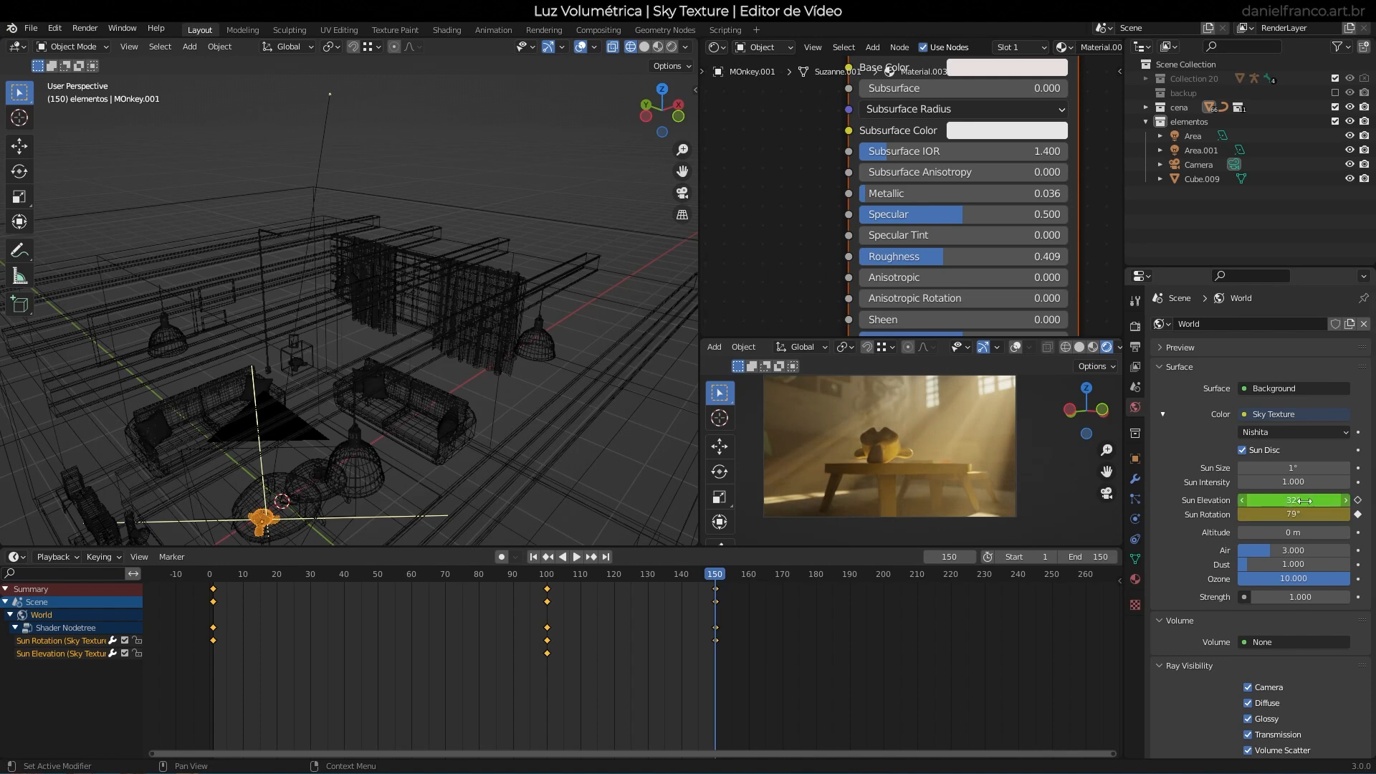
# Keyframe the Sun Elevation at 21.9° on frame 1.
pyautogui.moveTo(242, 580); pyautogui.dragTo(215, 596)
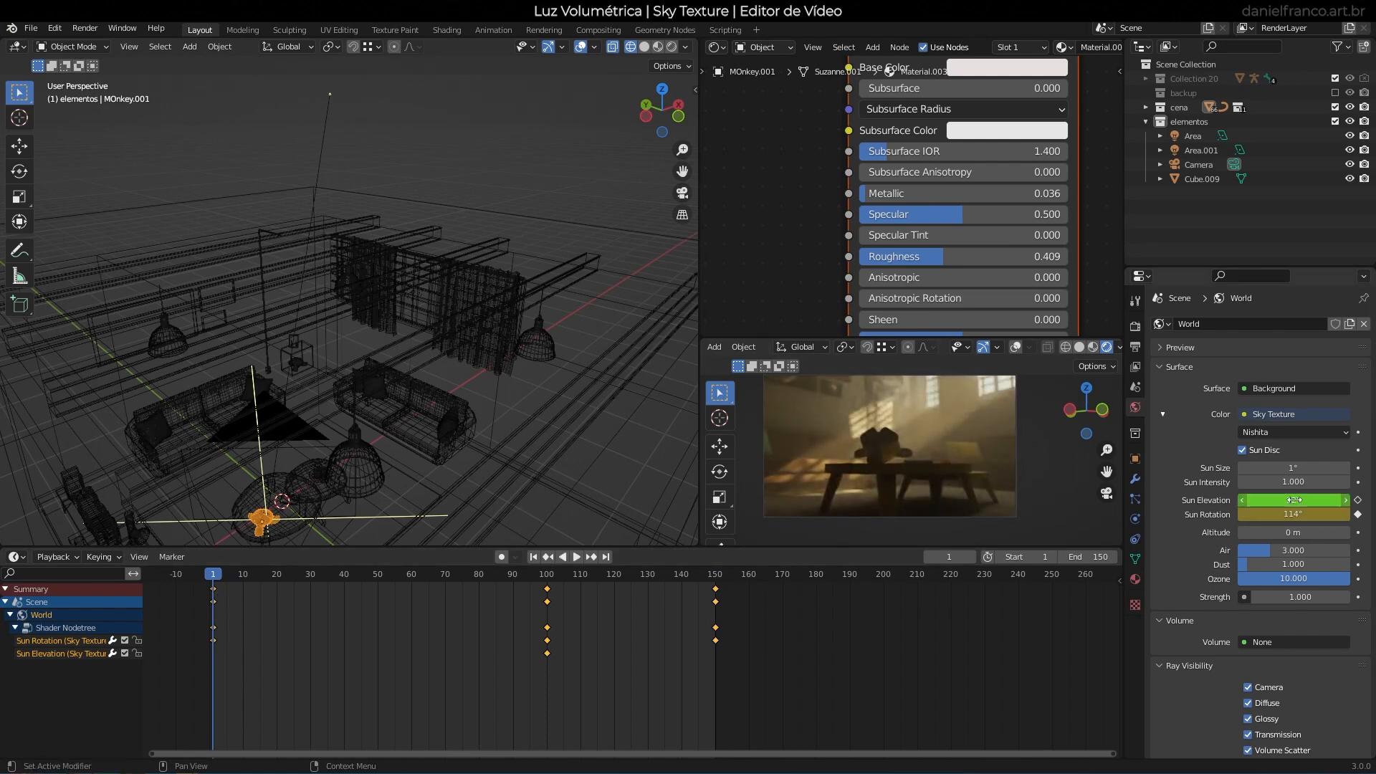
pyautogui.moveTo(1307, 500); pyautogui.dragTo(1232, 499)
pyautogui.press('i')
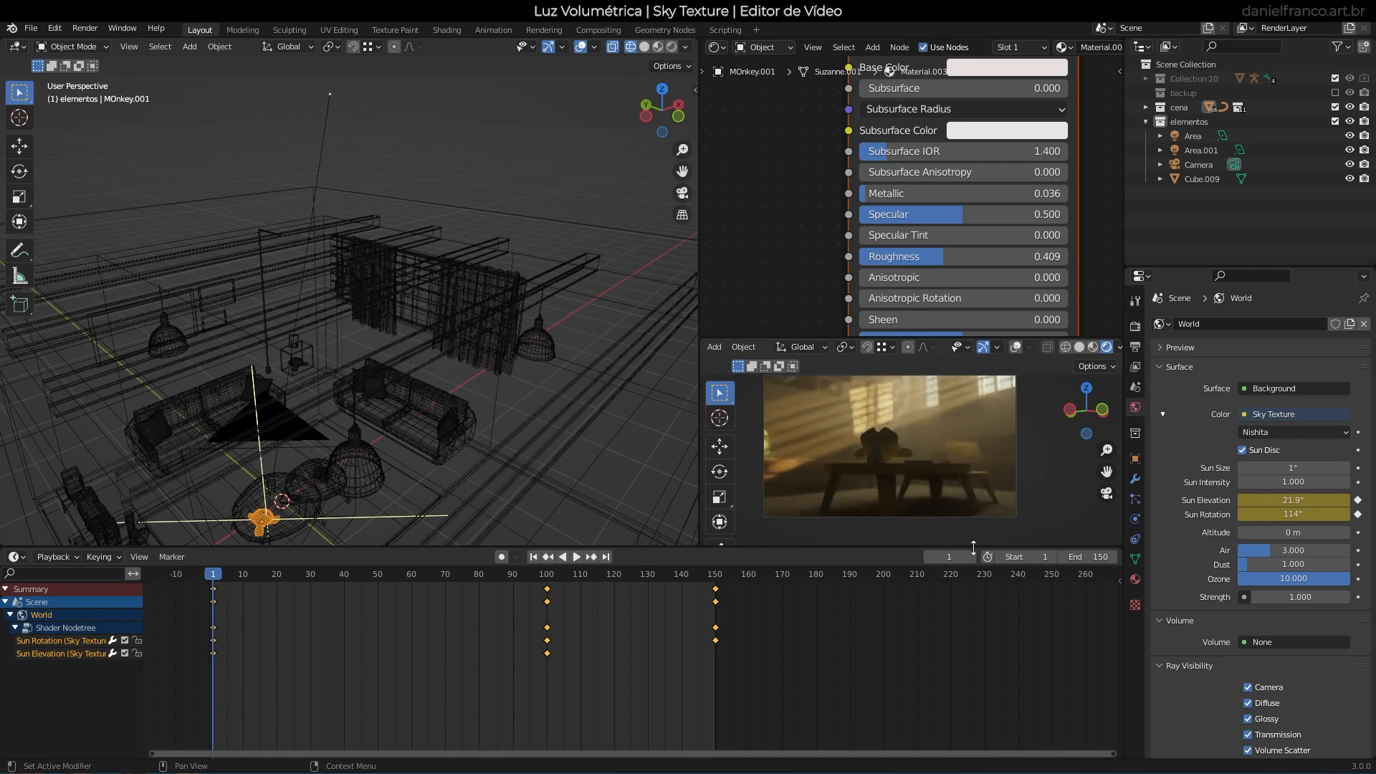
# Preview the sun animation, return to frame 1 and save the file.
pyautogui.press('space')
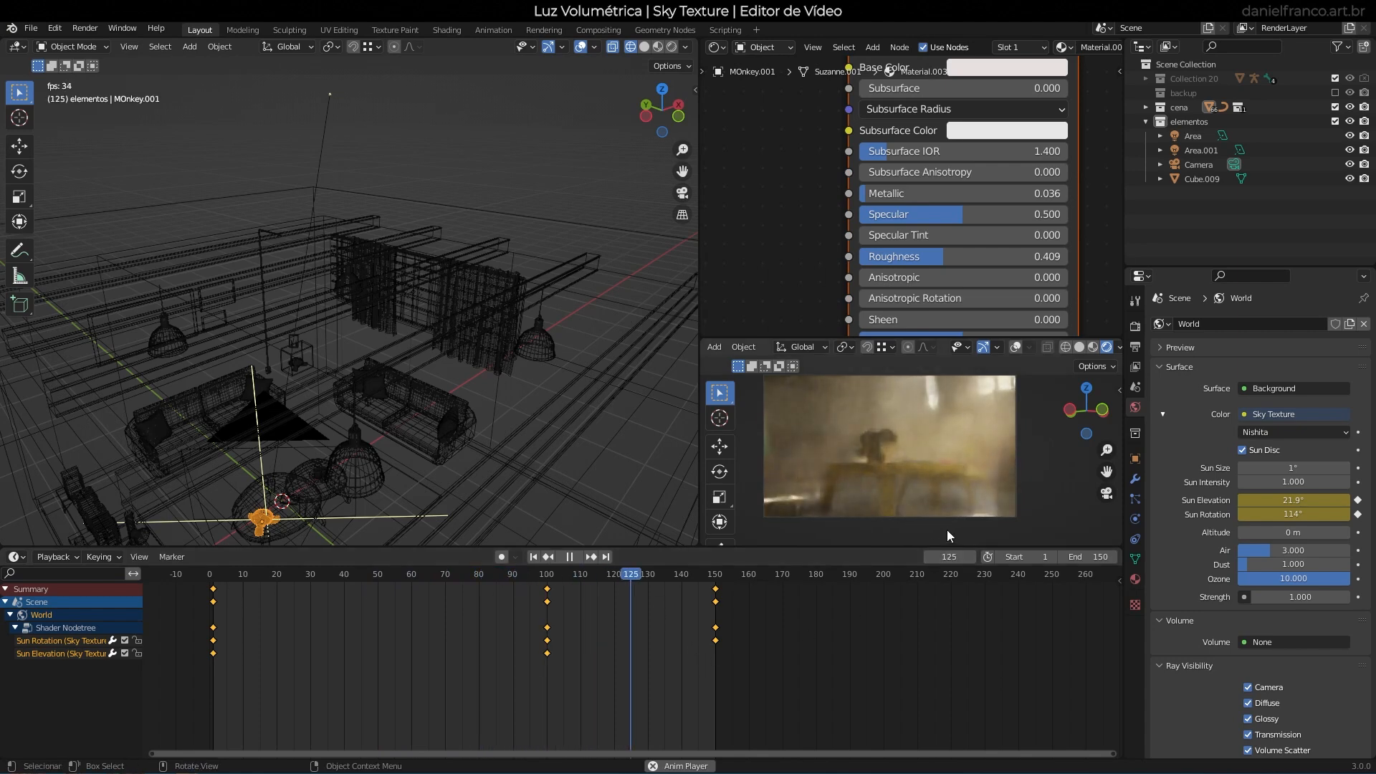
pyautogui.press('Escape')
pyautogui.click(624, 630)
pyautogui.hotkey('ctrl', 's')
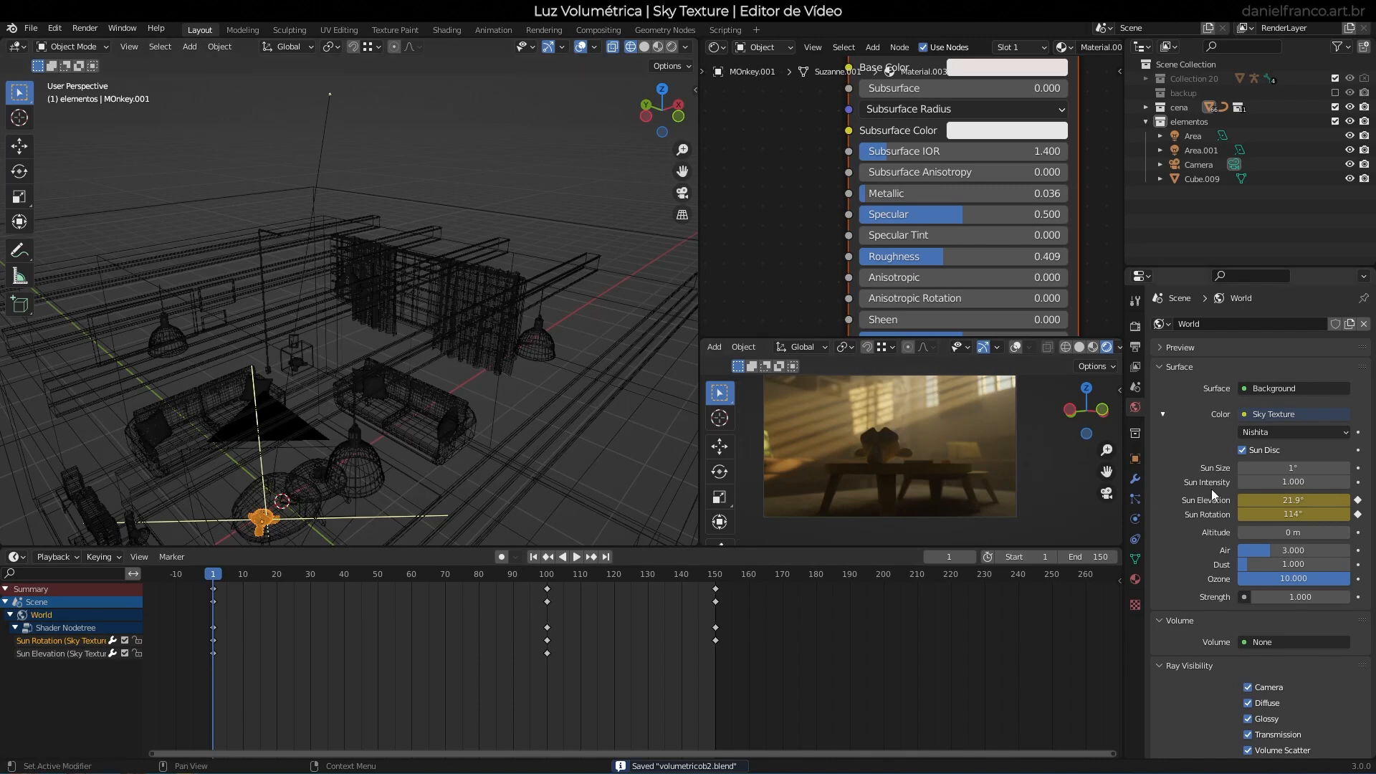
# Replace the Sun Elevation keyframe on frame 1 with 28.6° and play back the animation.
pyautogui.moveTo(1277, 500); pyautogui.dragTo(1325, 500)
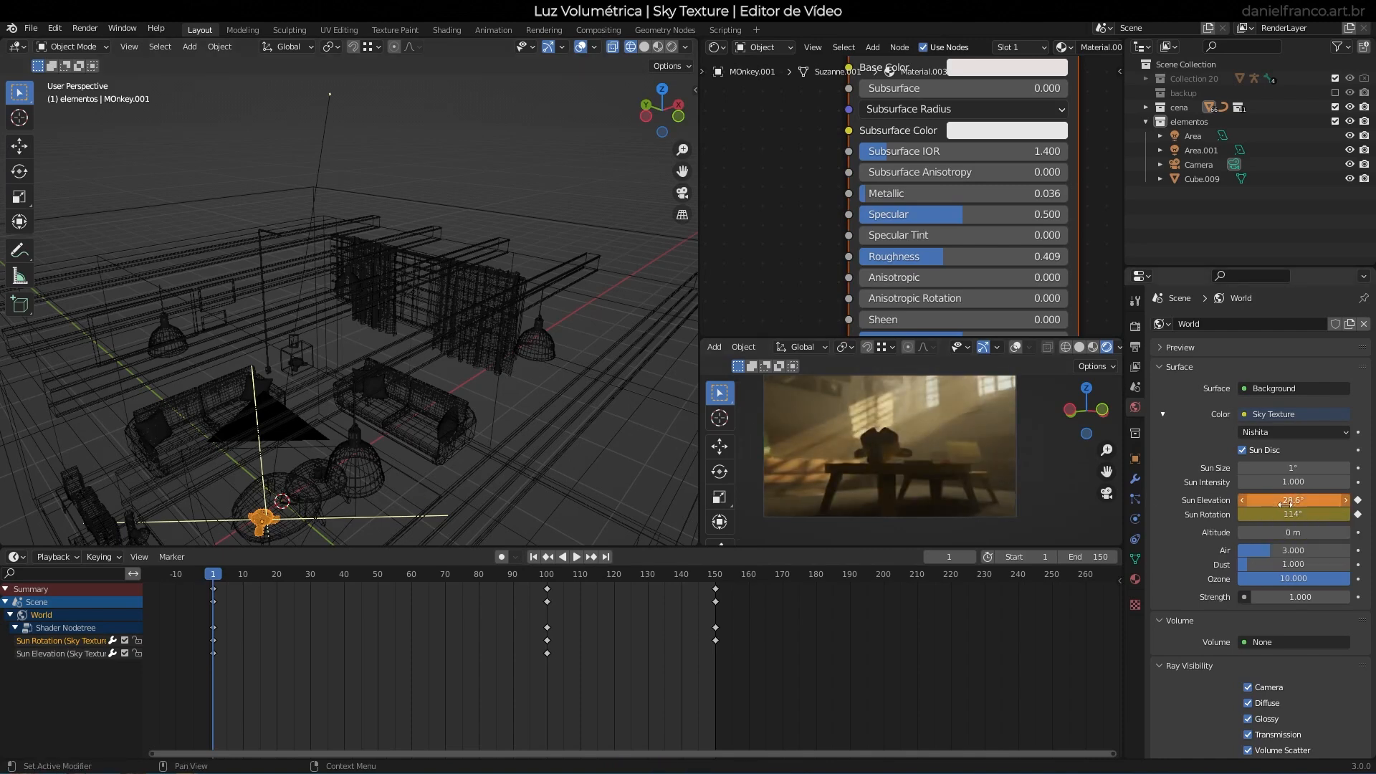
pyautogui.press('i')
pyautogui.press('space')
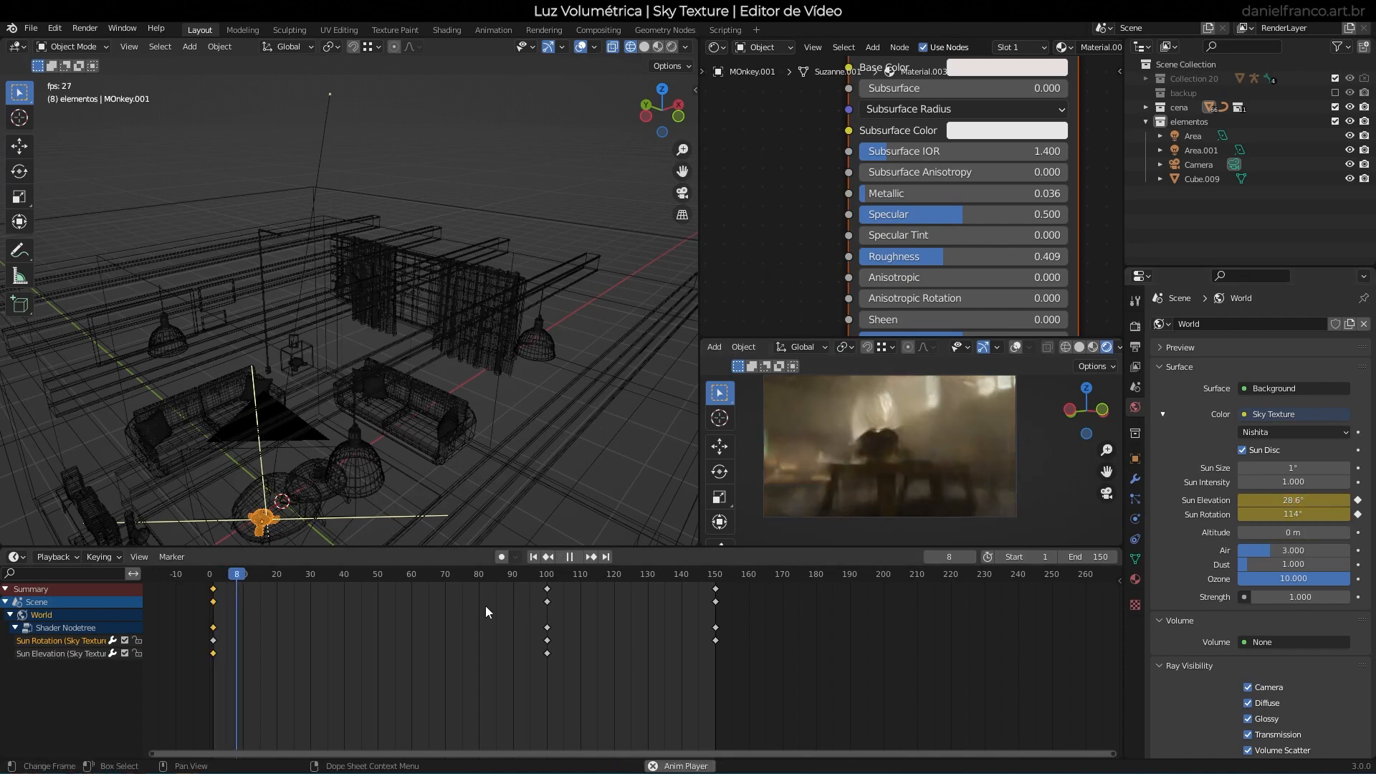
pyautogui.press('space')
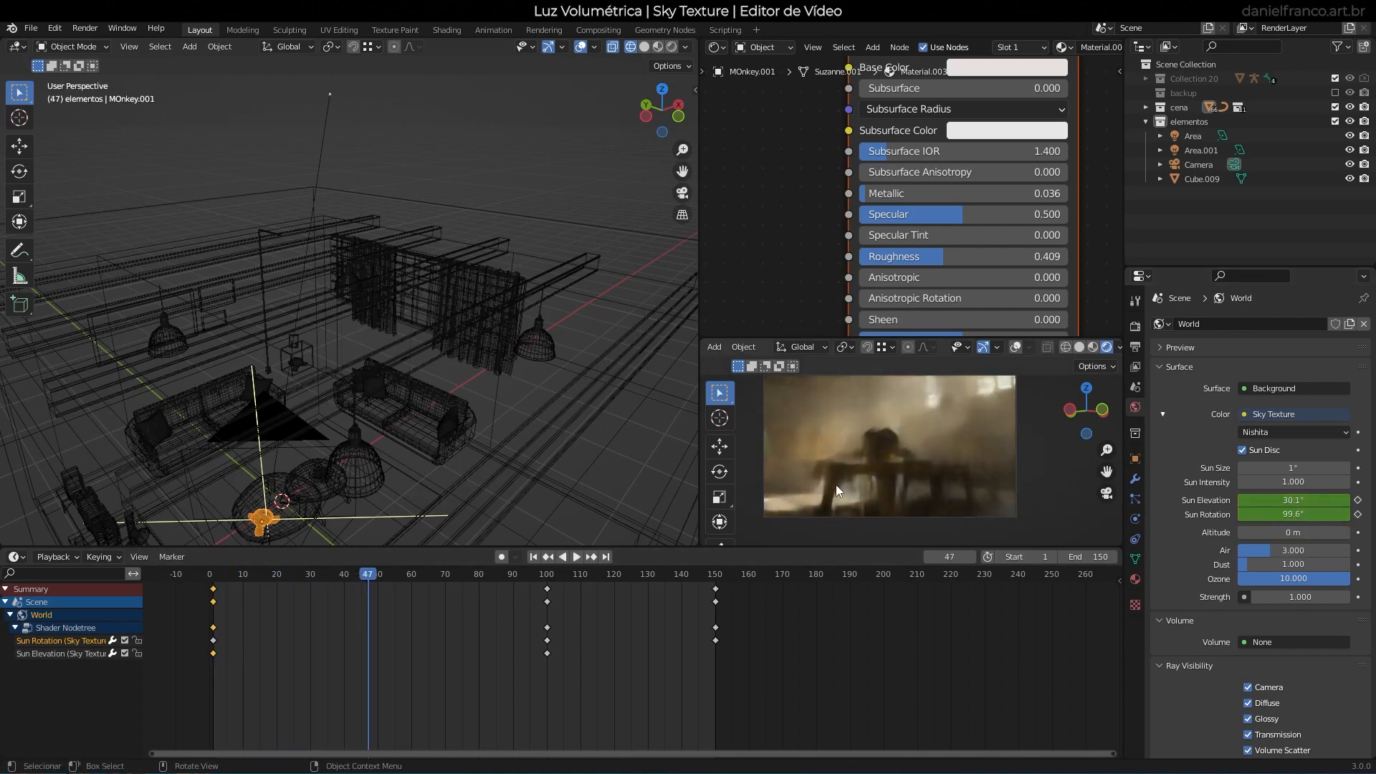
# Replay the sun animation from frame 1 and check the lighting at frame 100.
pyautogui.moveTo(373, 574); pyautogui.dragTo(212, 631)
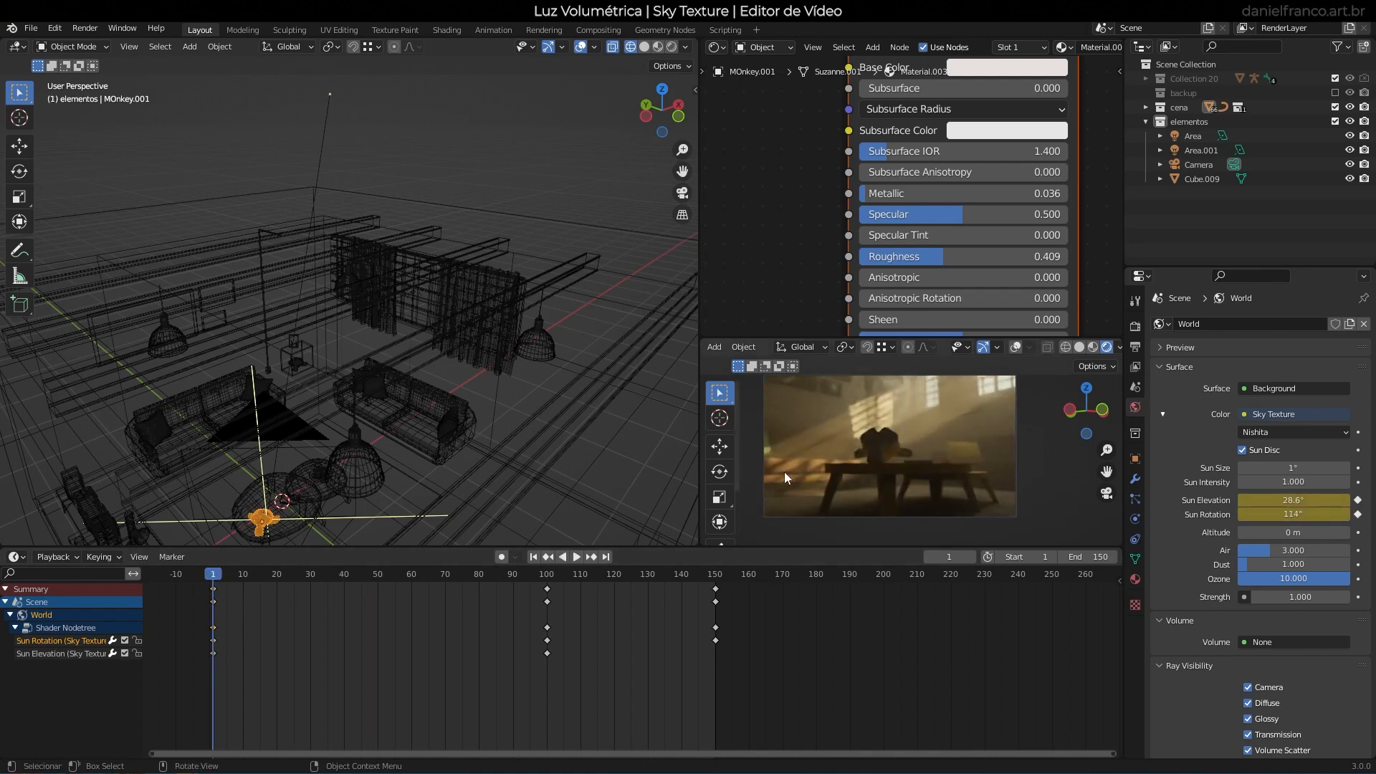
pyautogui.press('space')
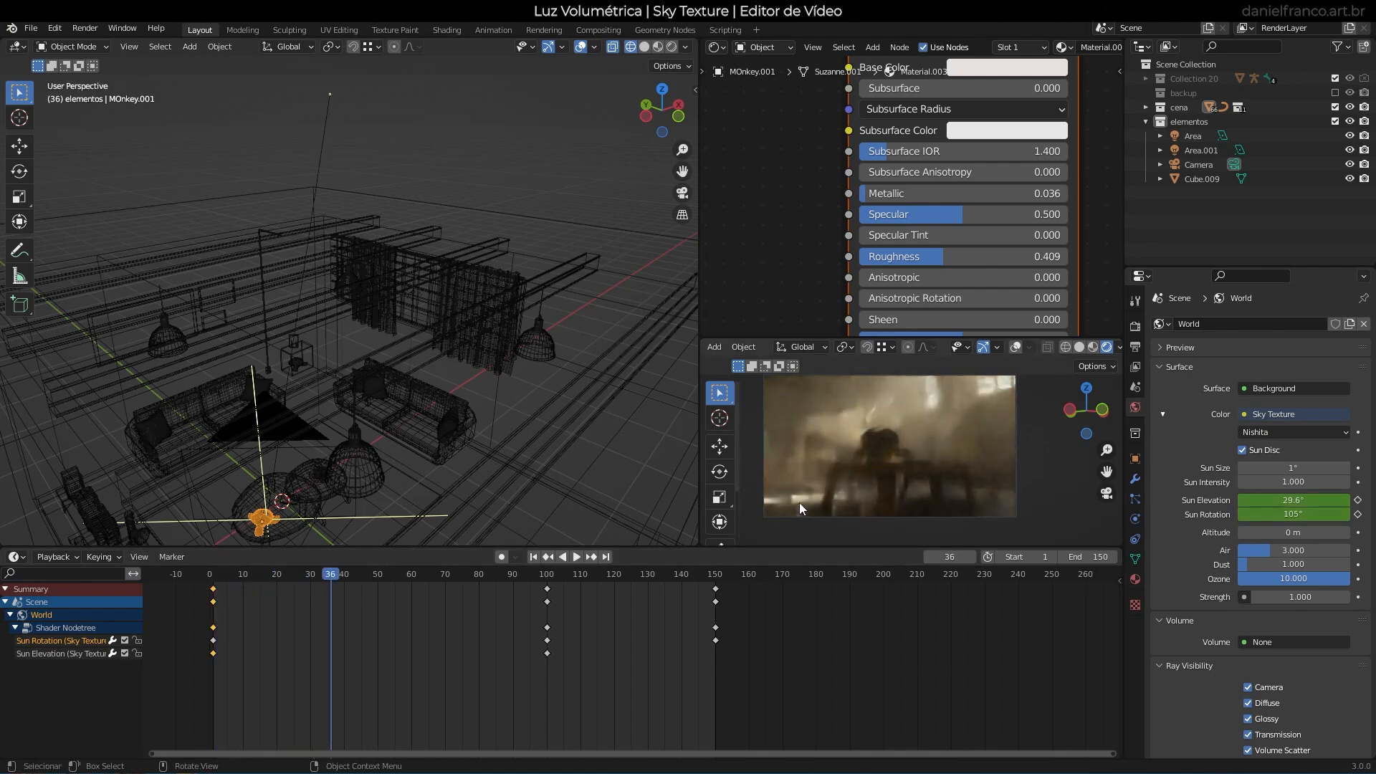
pyautogui.moveTo(338, 574); pyautogui.dragTo(547, 599)
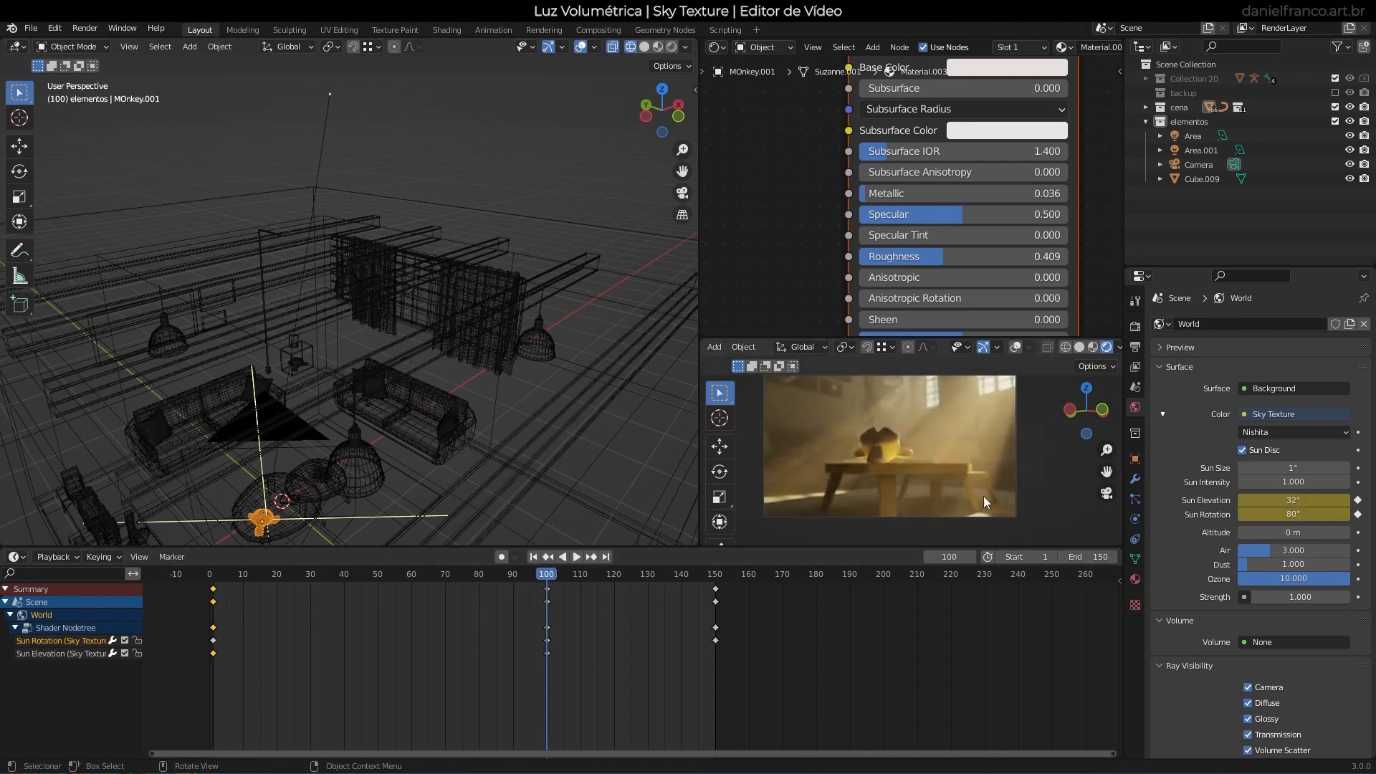
# Enlarge the rendered camera viewport by shrinking the timeline, shader editor and wireframe view around it.
pyautogui.moveTo(659, 549); pyautogui.dragTo(660, 617)
pyautogui.moveTo(910, 338); pyautogui.dragTo(910, 304)
pyautogui.moveTo(698, 525); pyautogui.dragTo(589, 528)
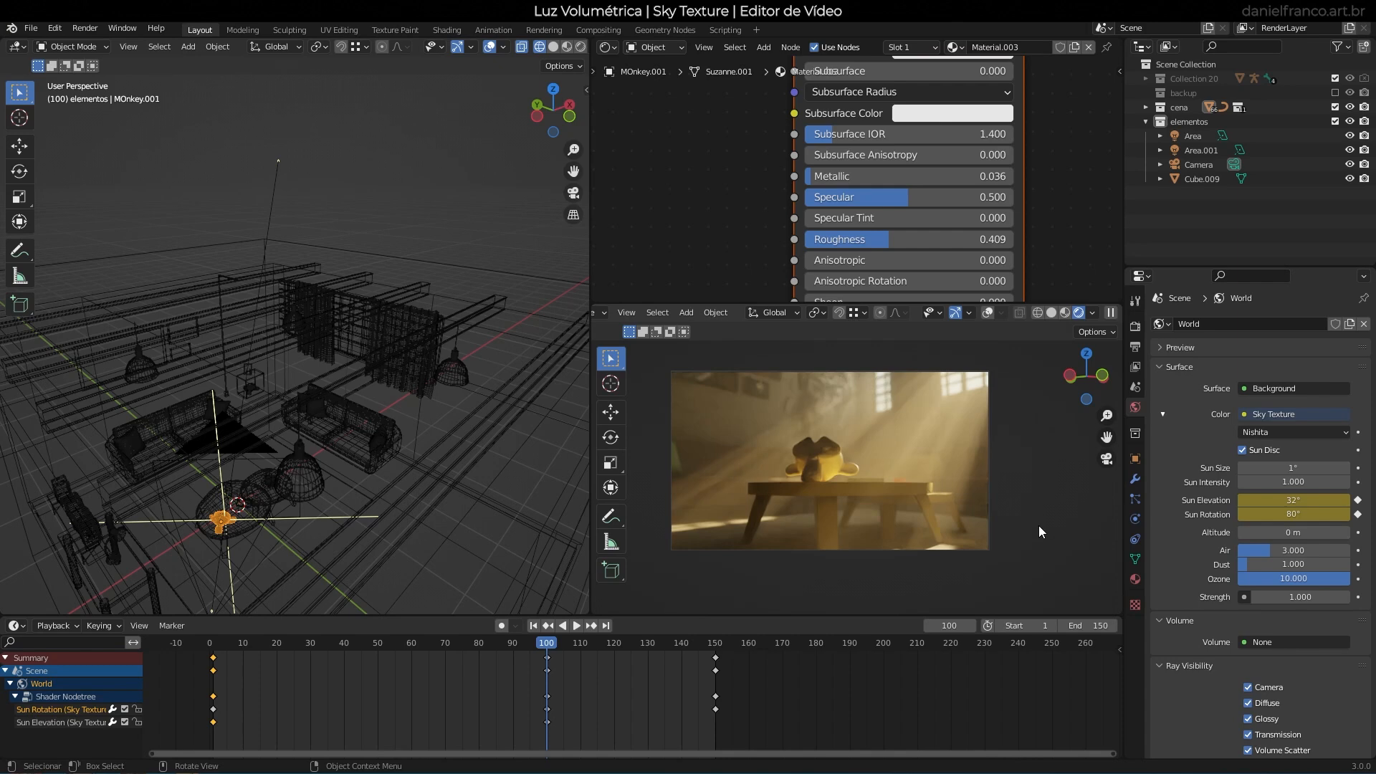
pyautogui.scroll(2, 929, 471)
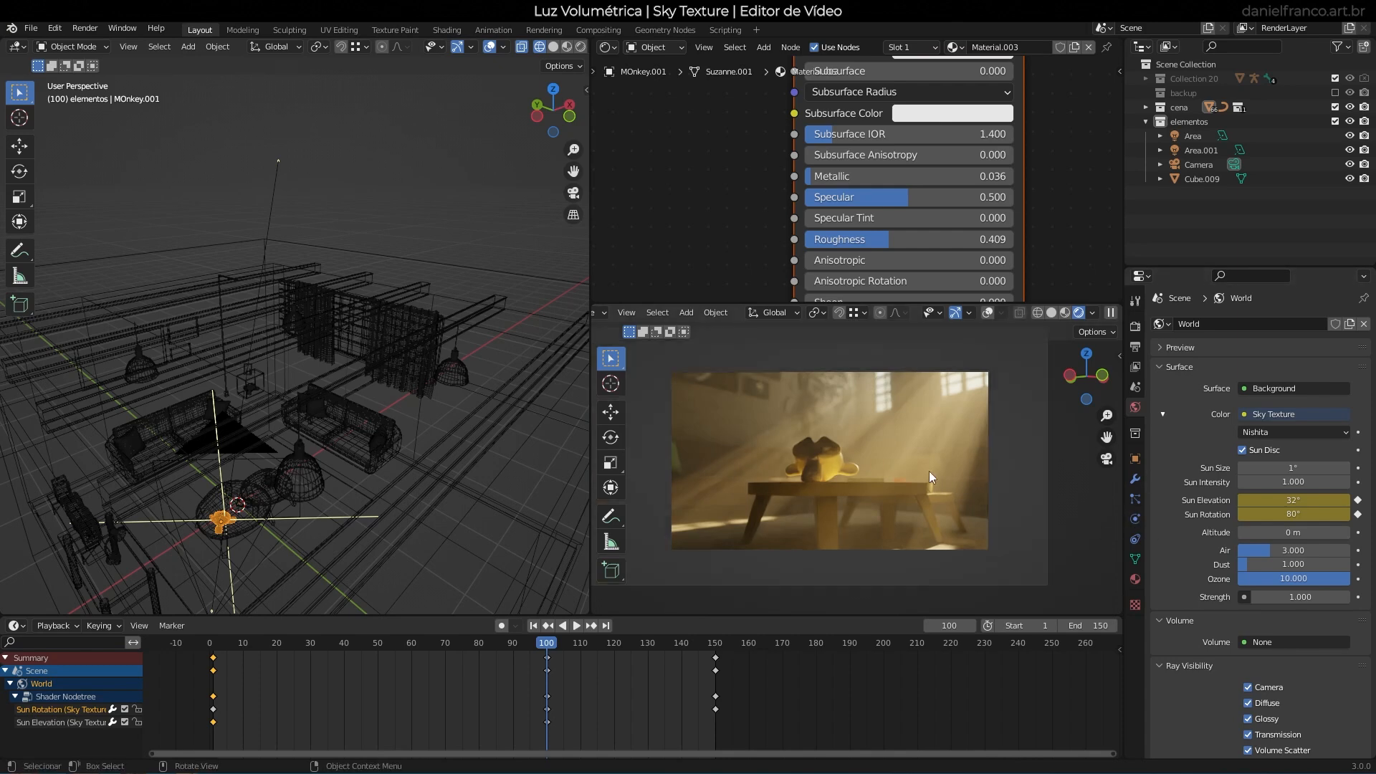
# Try the Very High Contrast look in the scene's color management, and set Look to Medium High Contrast.
pyautogui.click(1136, 328)
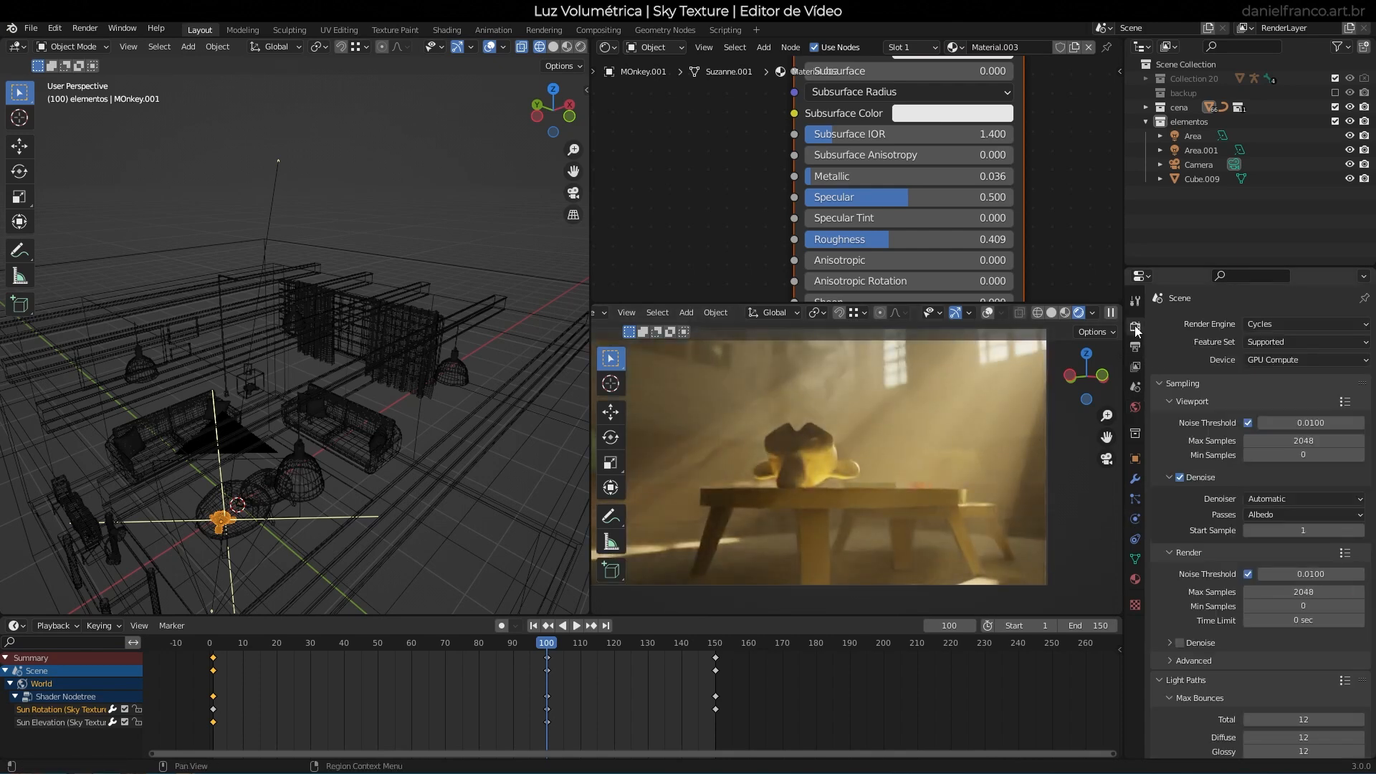
pyautogui.scroll(-20, 1216, 622)
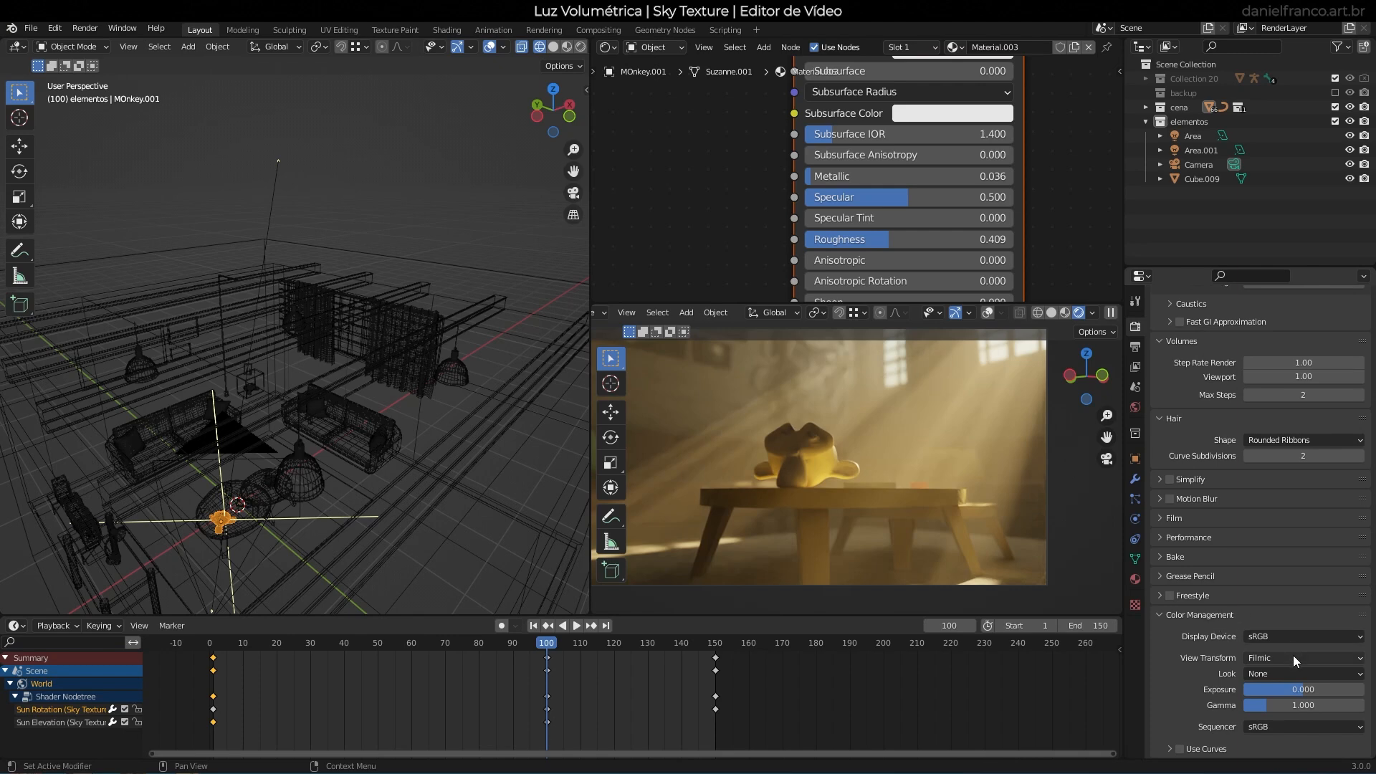
pyautogui.click(1261, 676)
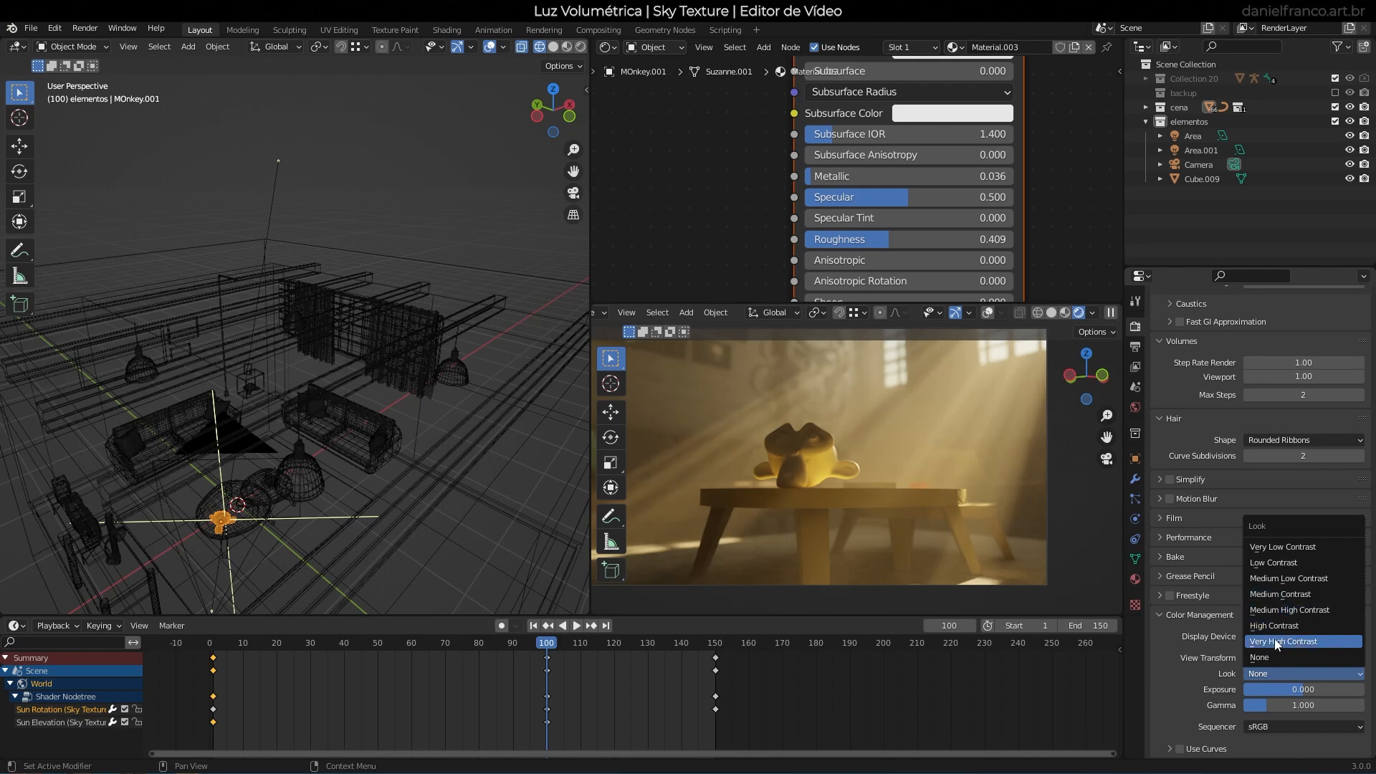
pyautogui.click(1274, 641)
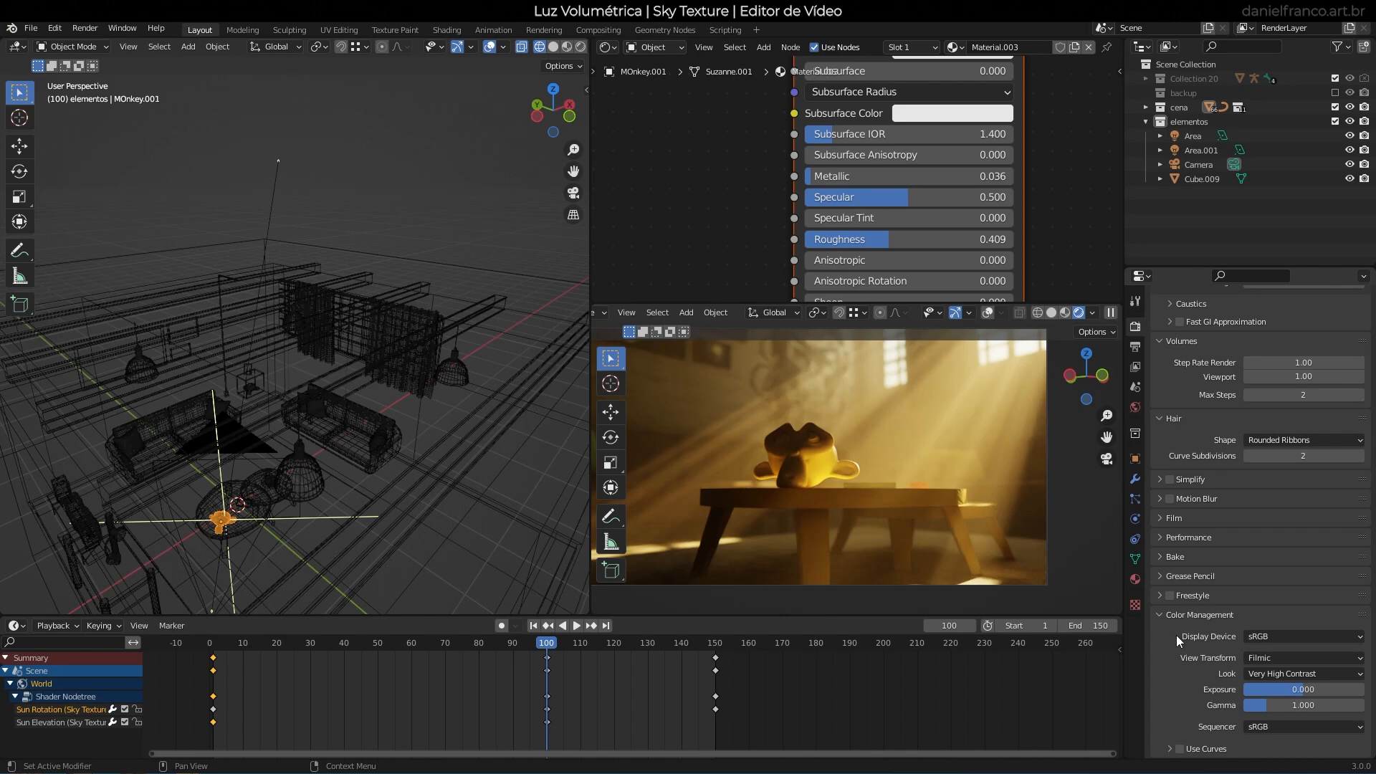
pyautogui.click(1270, 675)
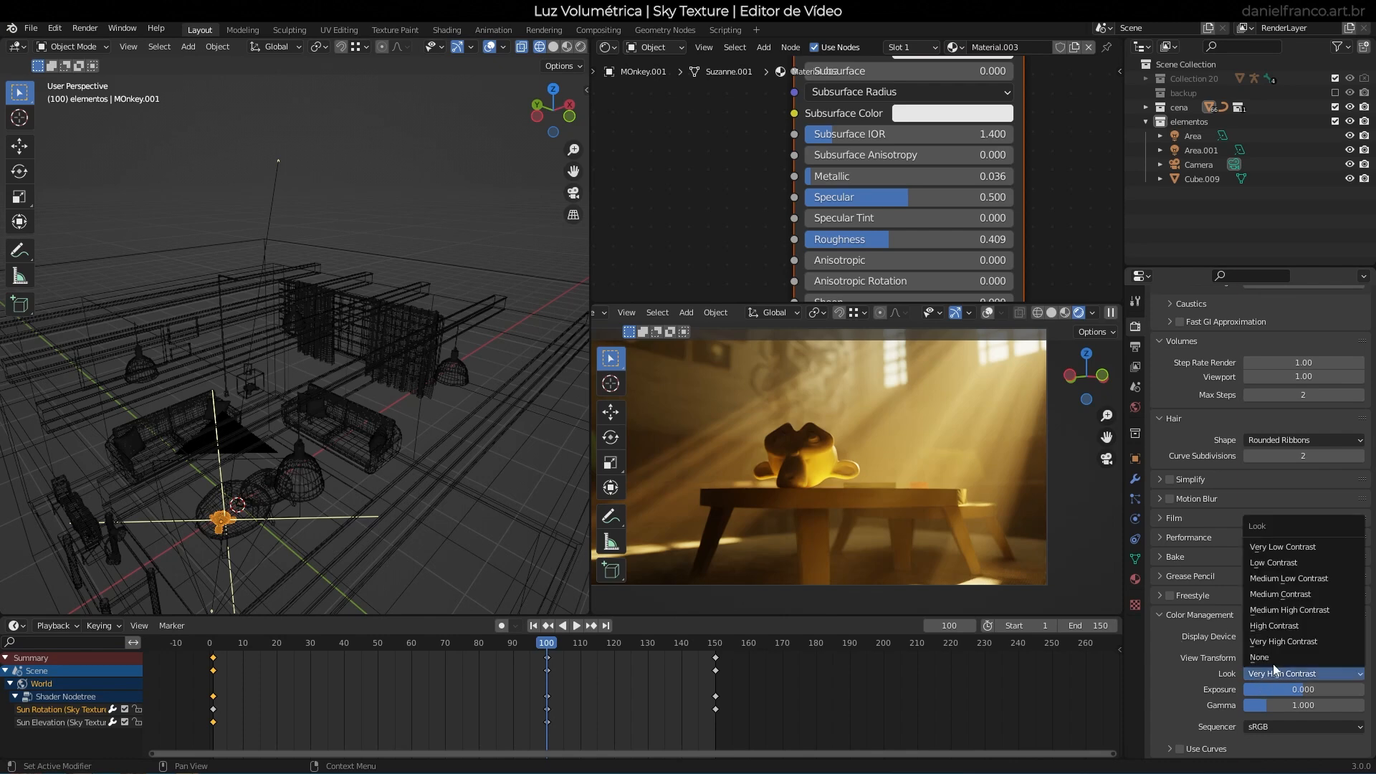
pyautogui.click(1279, 610)
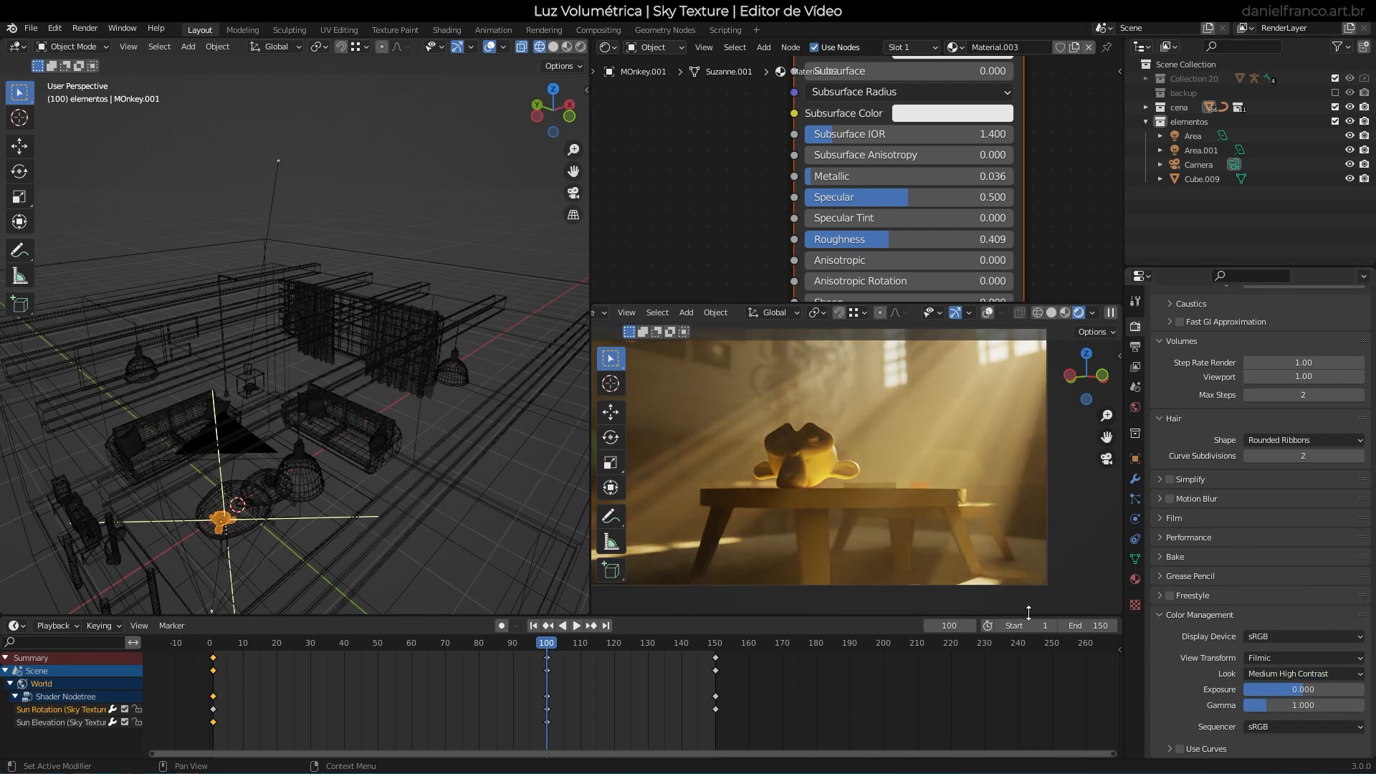
# Compare the Very Low, Very High and High Contrast looks in the rendered view, and return Look to Medium High Contrast.
pyautogui.click(1314, 672)
pyautogui.click(1278, 546)
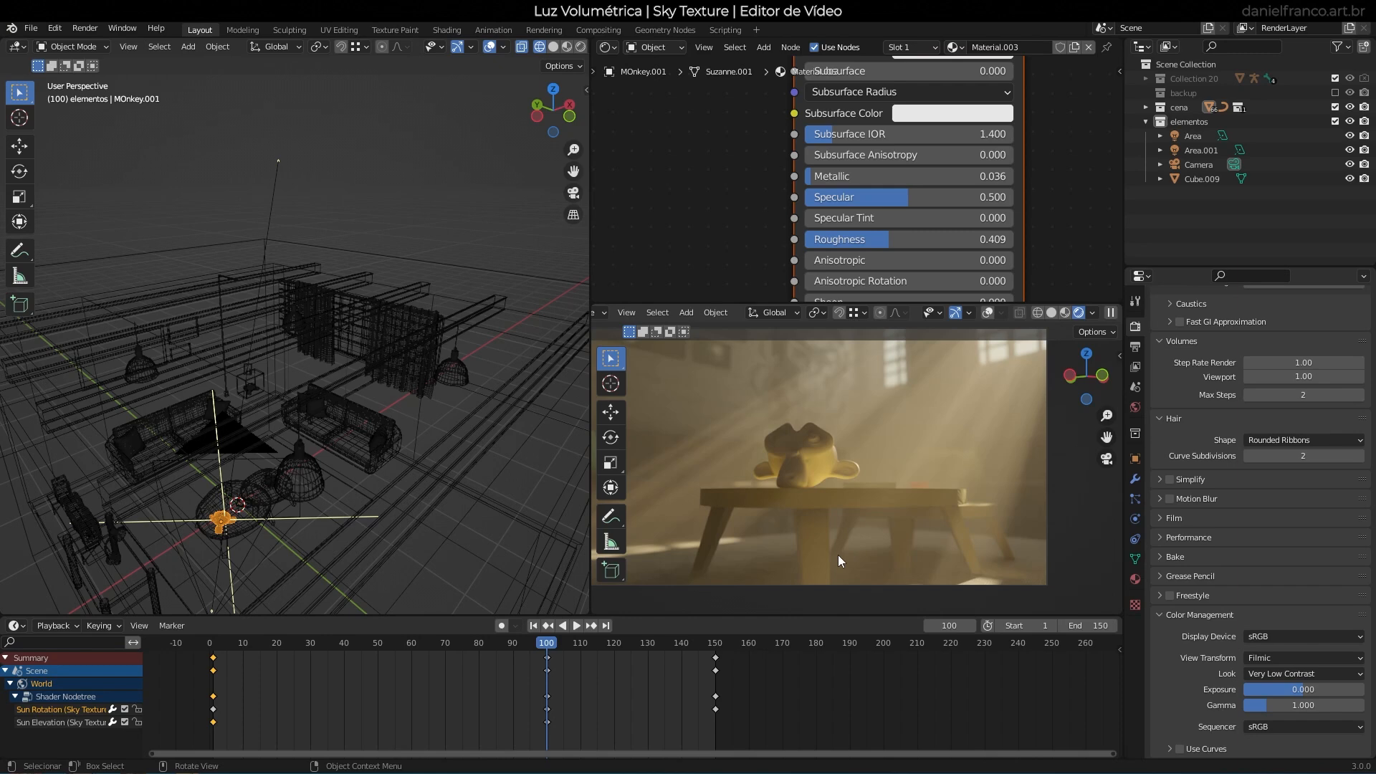
pyautogui.click(1303, 674)
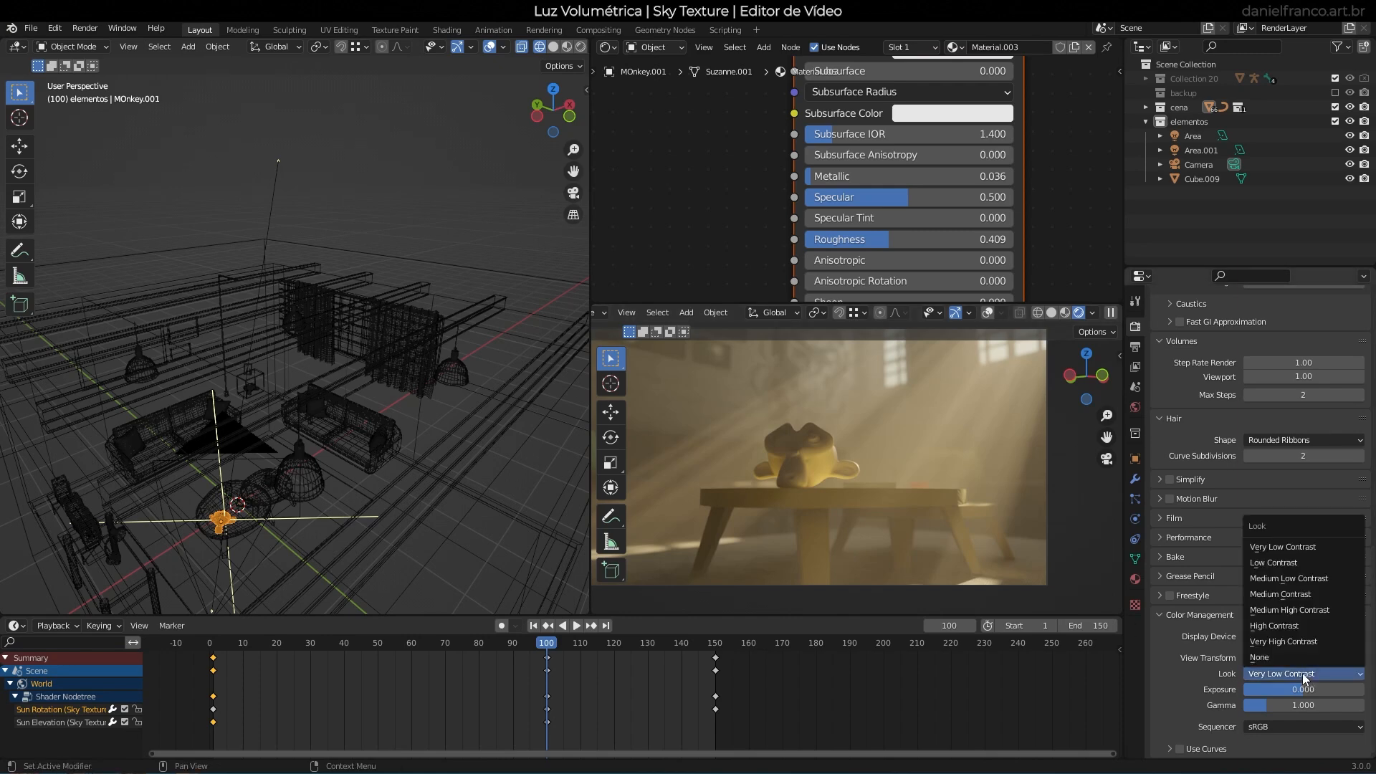
pyautogui.click(1288, 641)
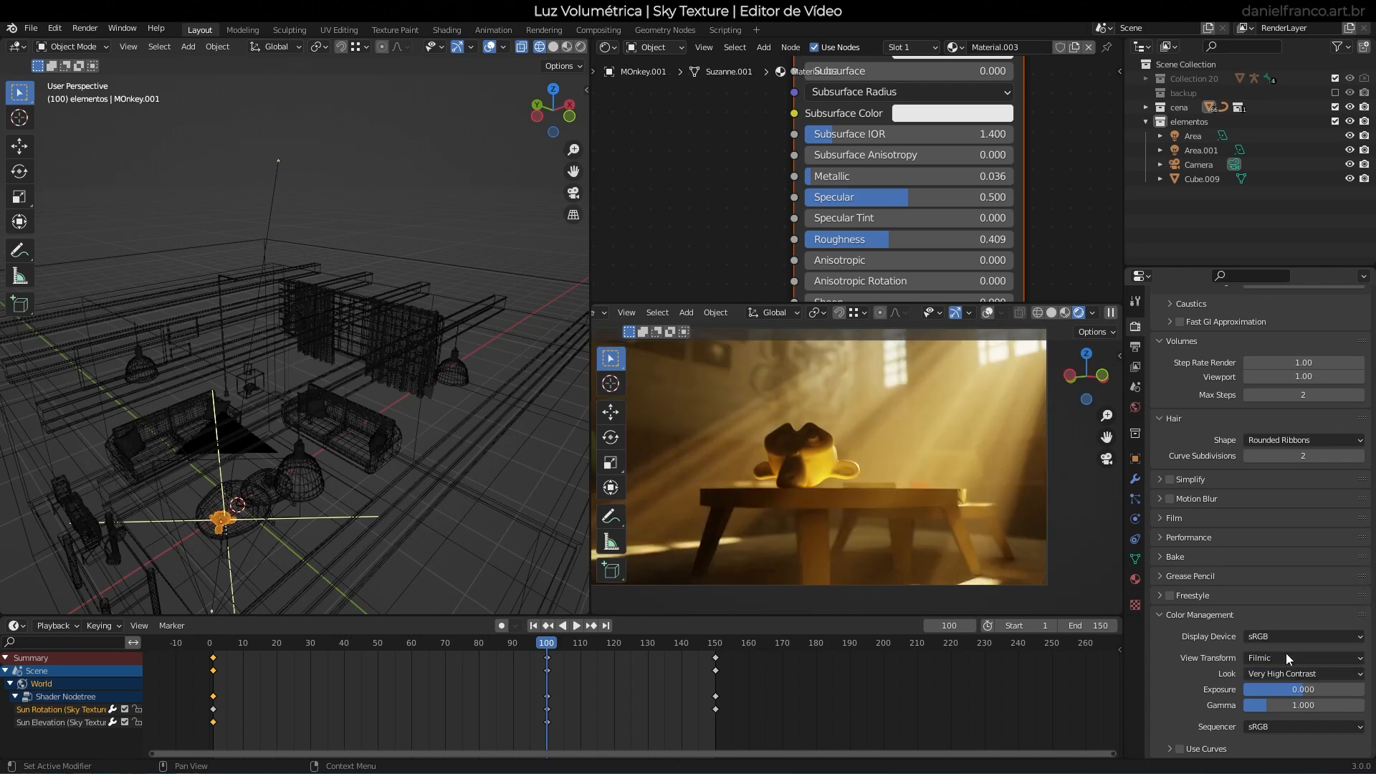
pyautogui.click(1280, 676)
pyautogui.click(1289, 677)
pyautogui.click(1280, 642)
pyautogui.click(1283, 671)
pyautogui.click(1279, 626)
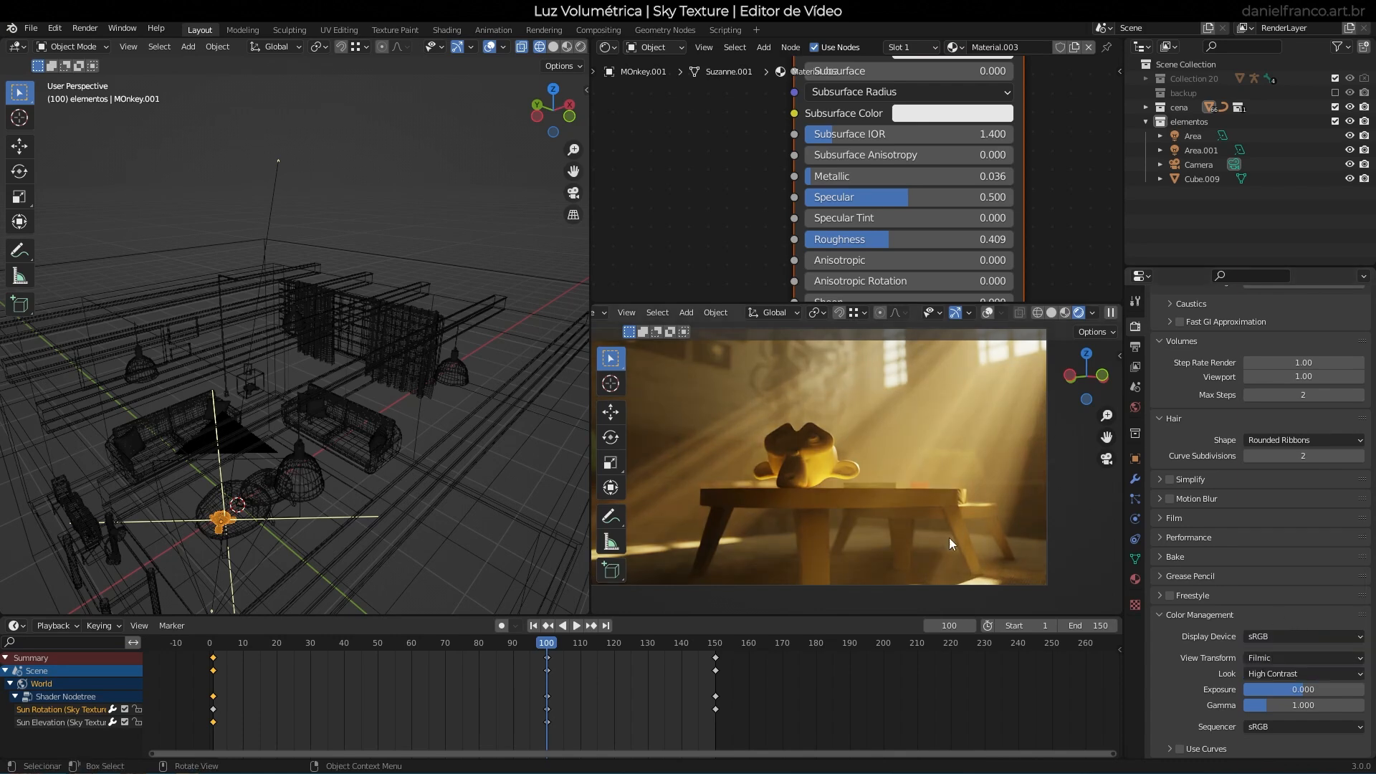
pyautogui.click(1322, 672)
pyautogui.click(1290, 609)
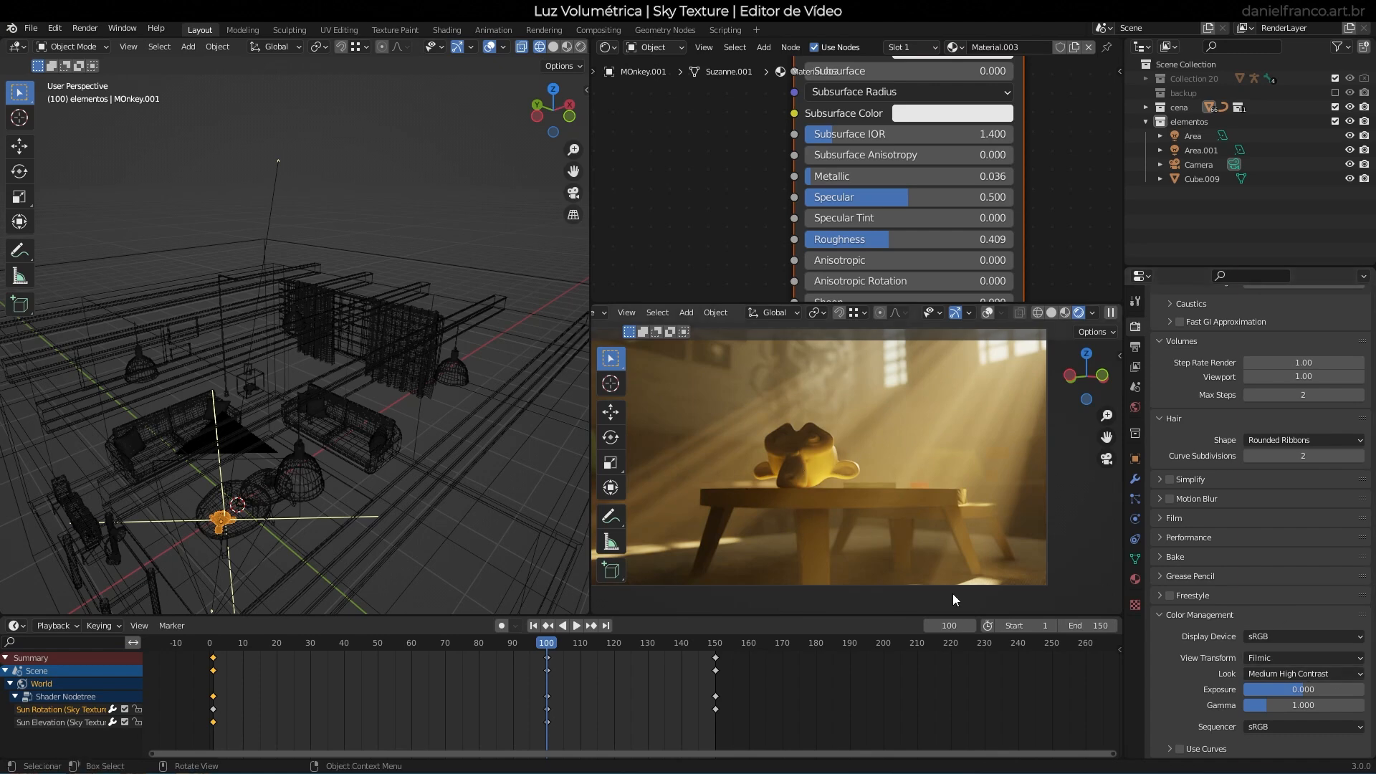
# Set the color management exposure to 1, trying a much brighter exposure along the way.
pyautogui.click(1313, 688)
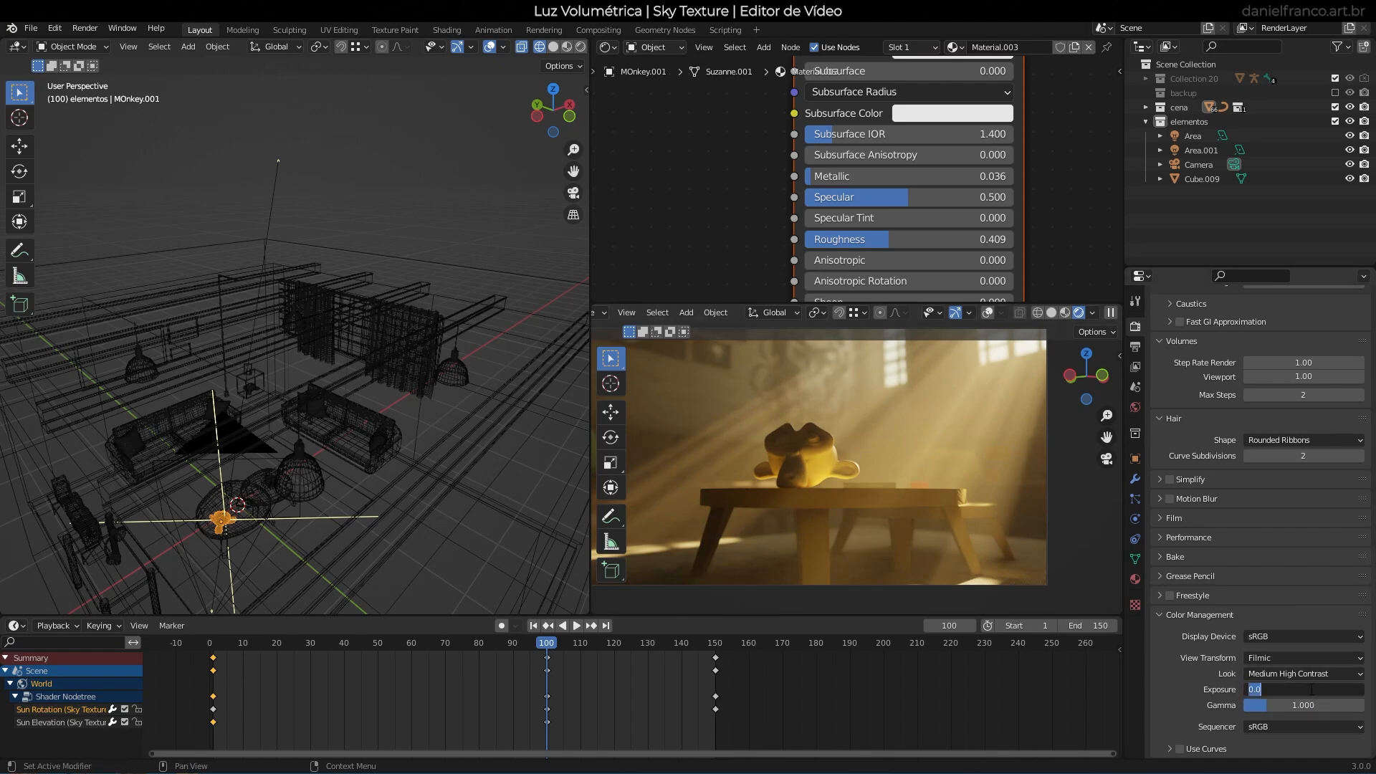
pyautogui.write('1')
pyautogui.press('Return')
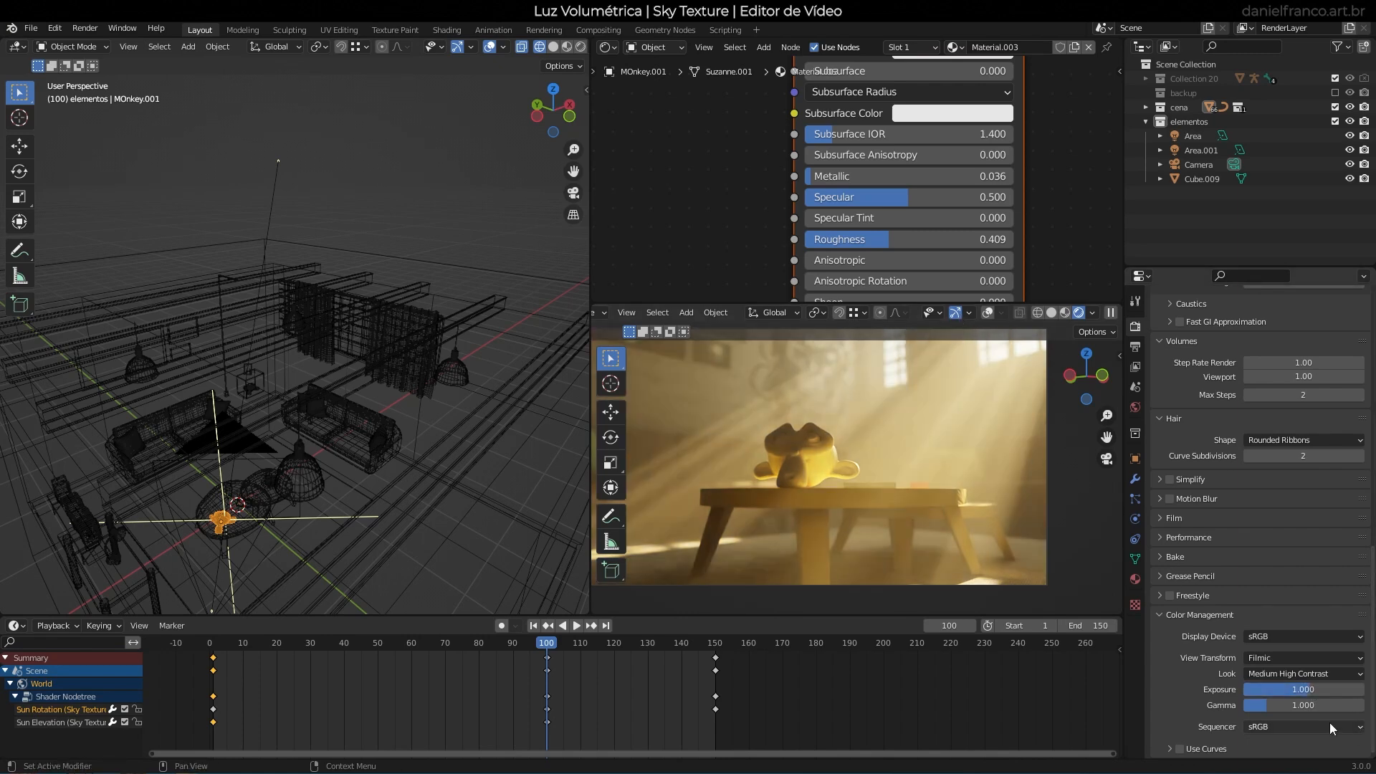
pyautogui.moveTo(1312, 689)
pyautogui.mouseDown()
pyautogui.moveTo(1364, 689)
pyautogui.moveTo(1309, 689)
pyautogui.mouseUp()
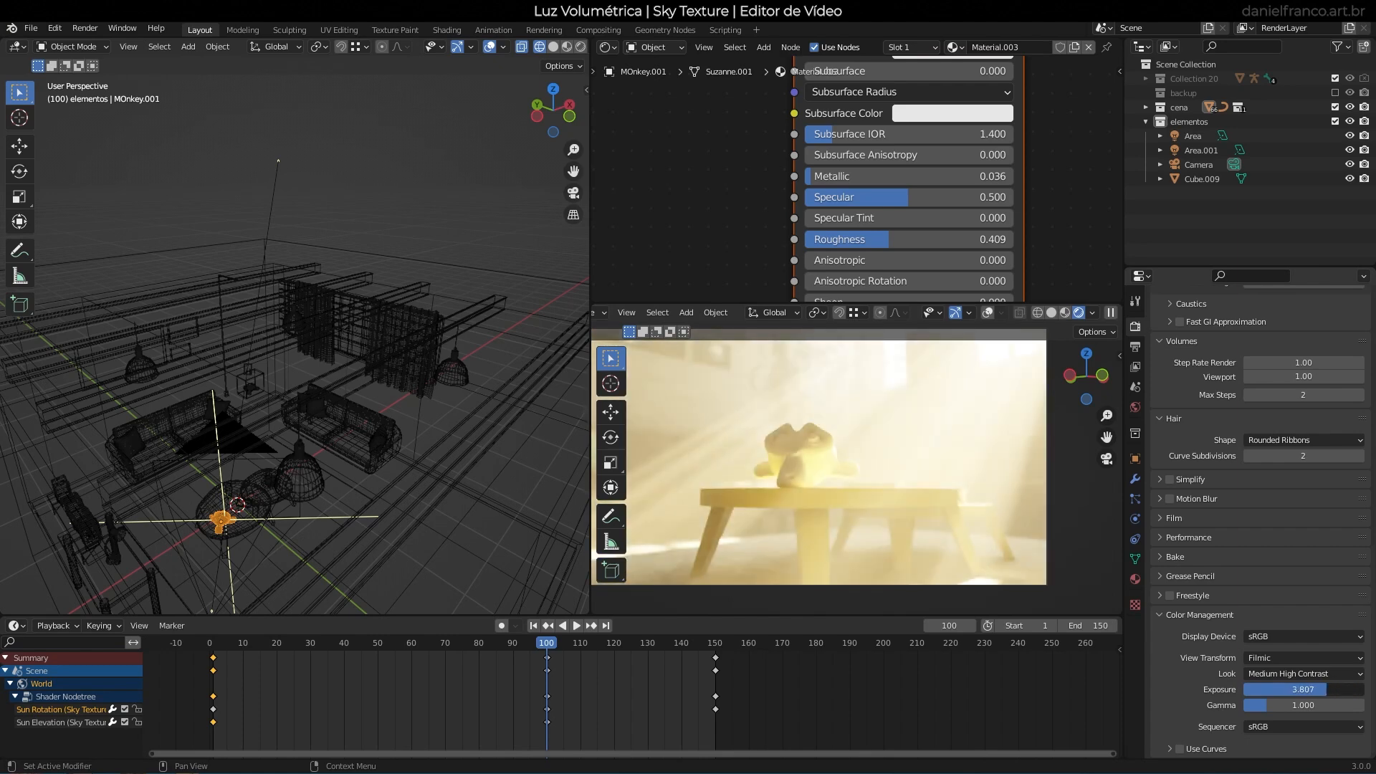
pyautogui.click(1308, 690)
pyautogui.write('1')
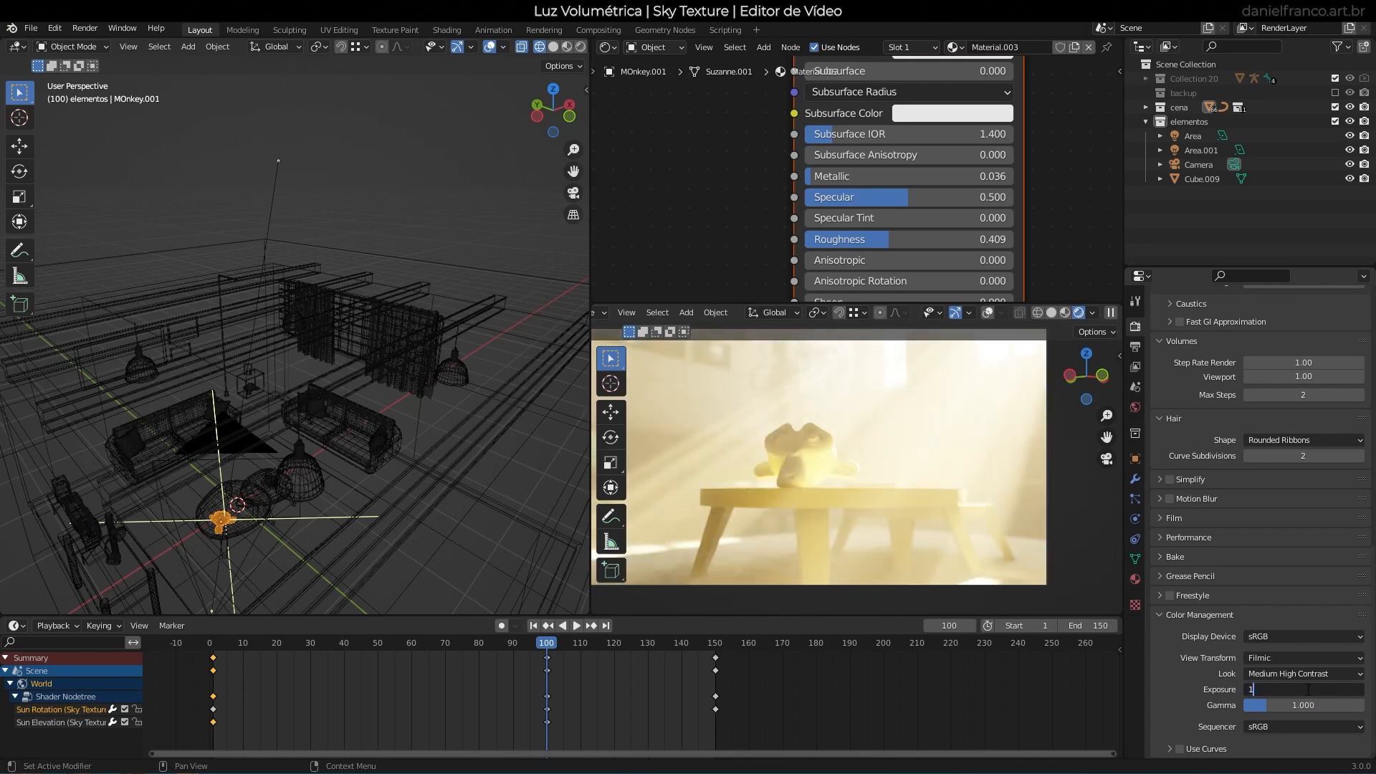
pyautogui.press('Return')
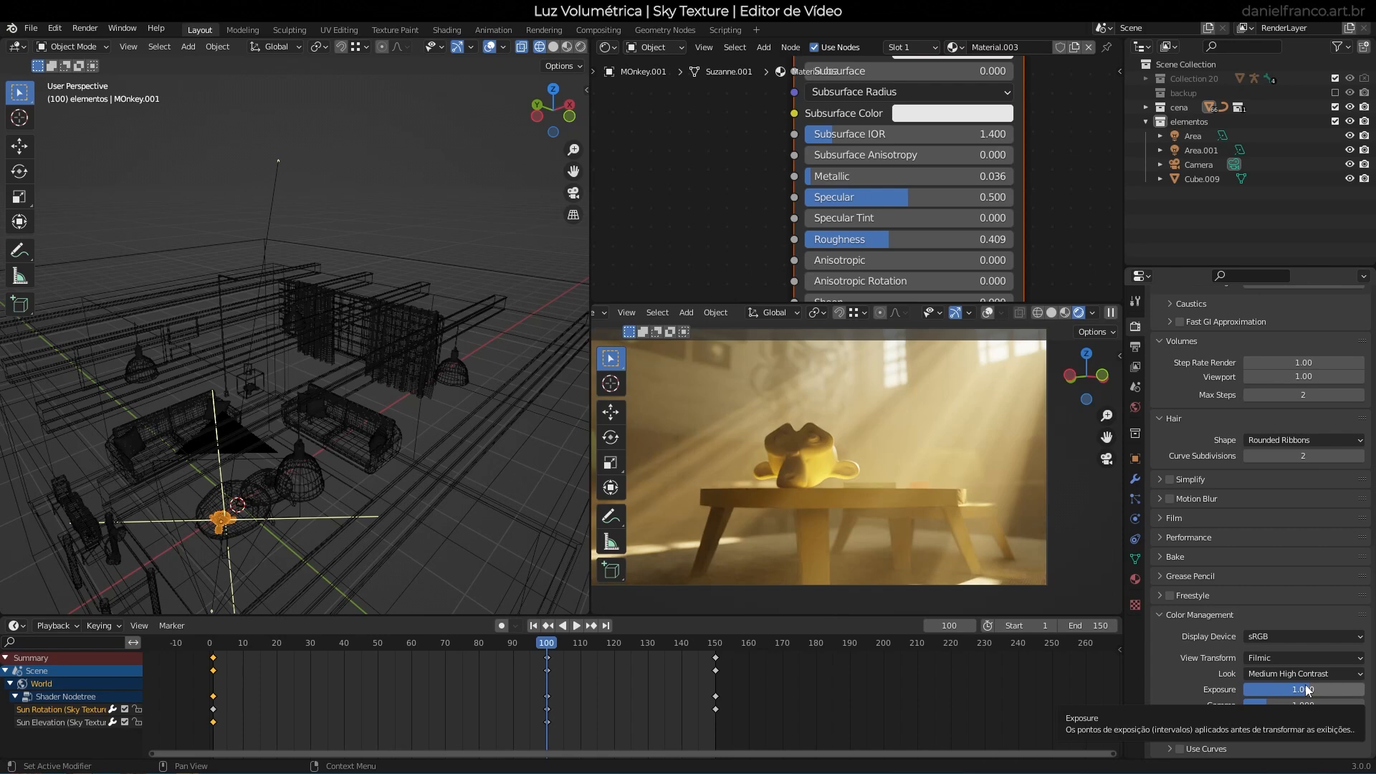
# Enable Use Curves in color management and delete both existing control points to straighten the curve.
pyautogui.click(1170, 747)
pyautogui.scroll(-5, 1181, 698)
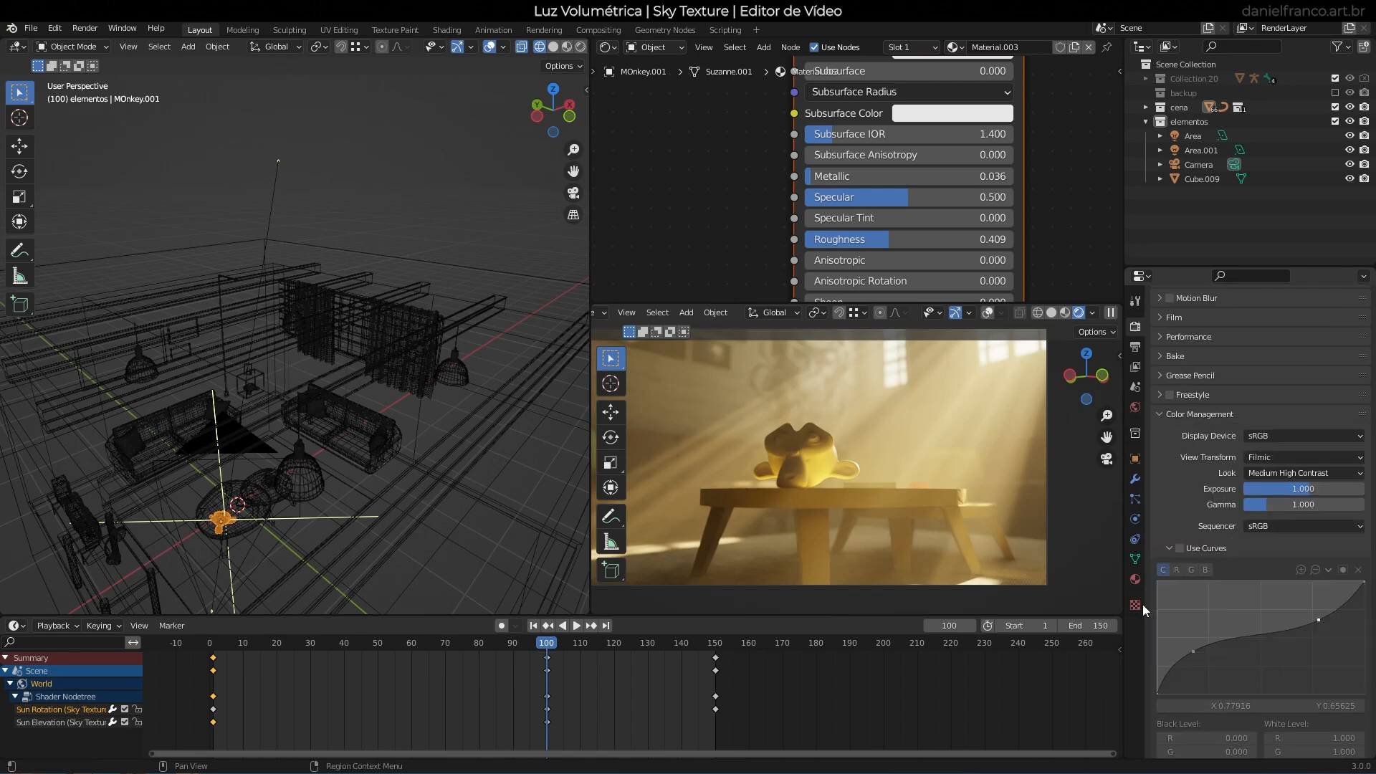
pyautogui.click(1179, 549)
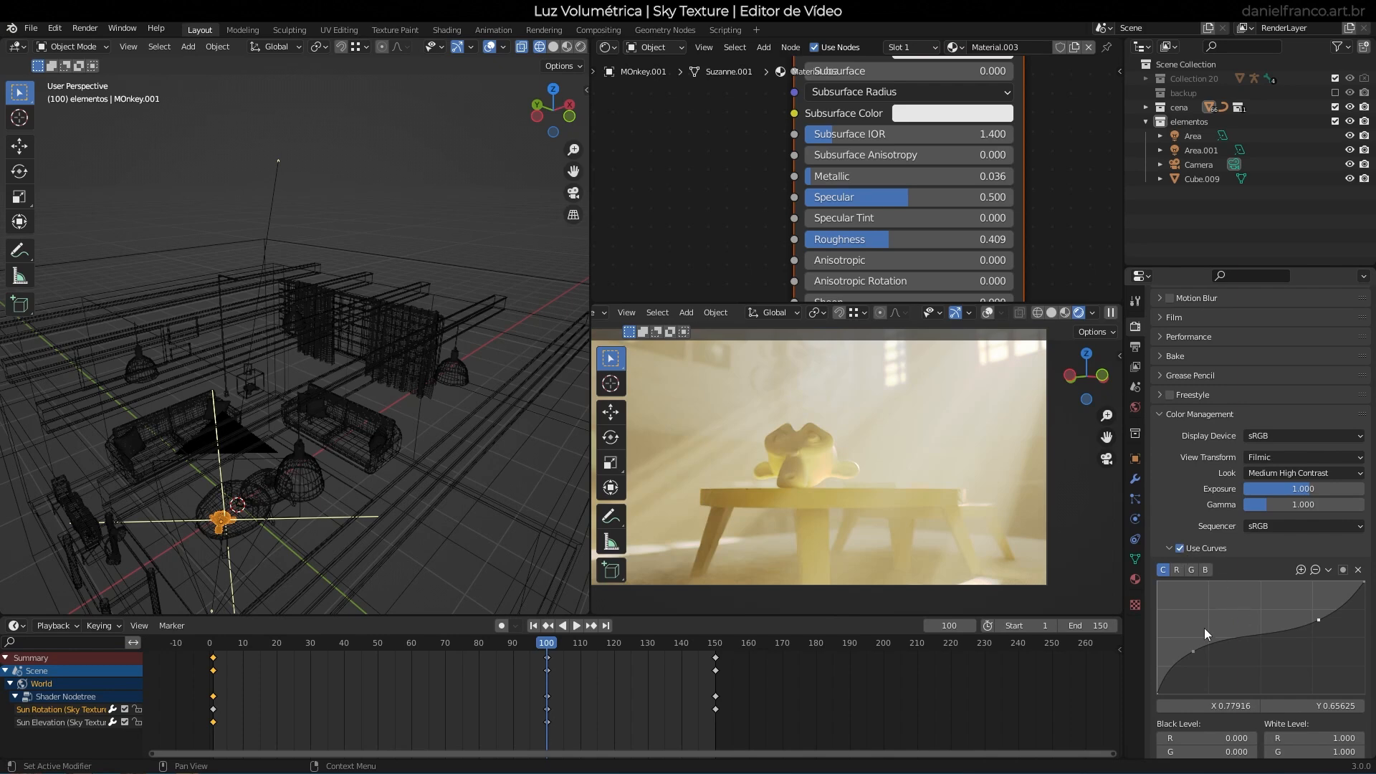
pyautogui.click(1191, 651)
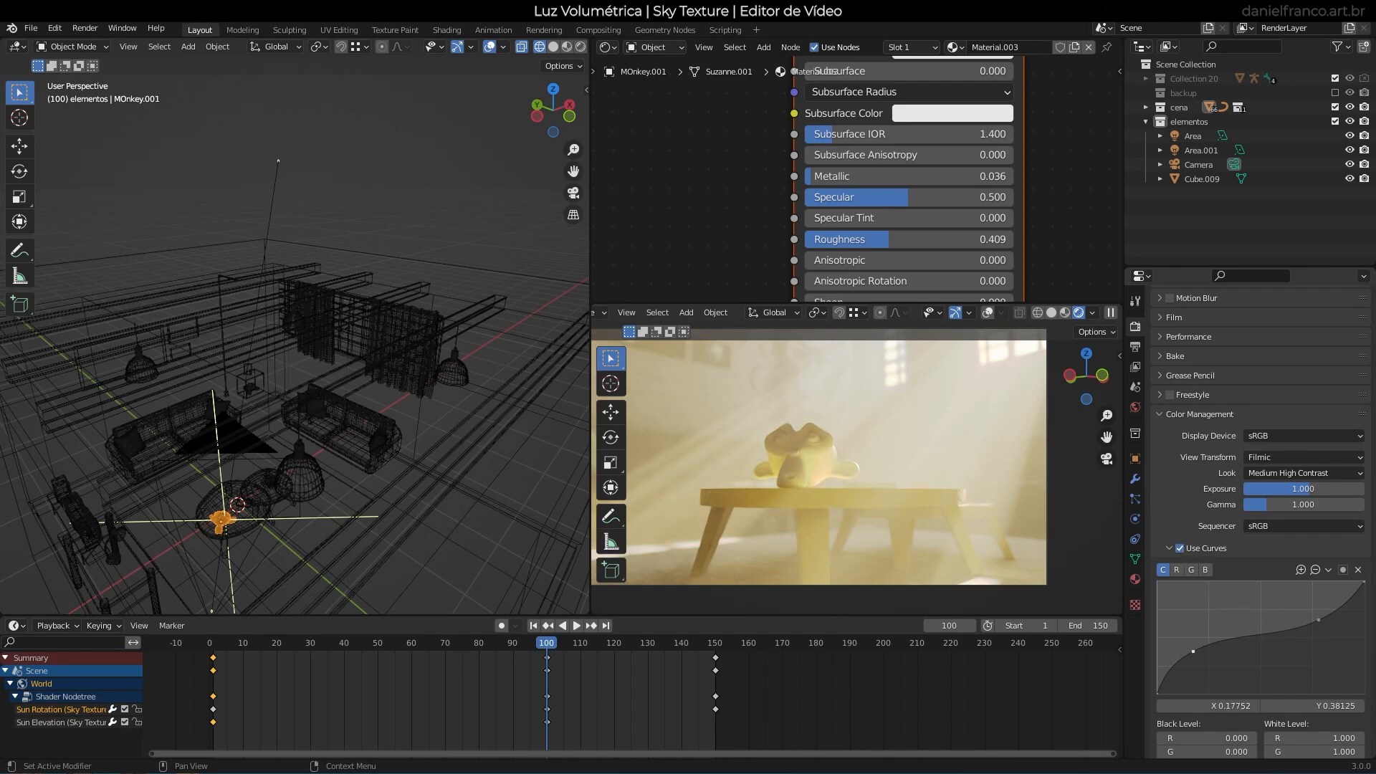
pyautogui.click(1358, 570)
pyautogui.click(1318, 620)
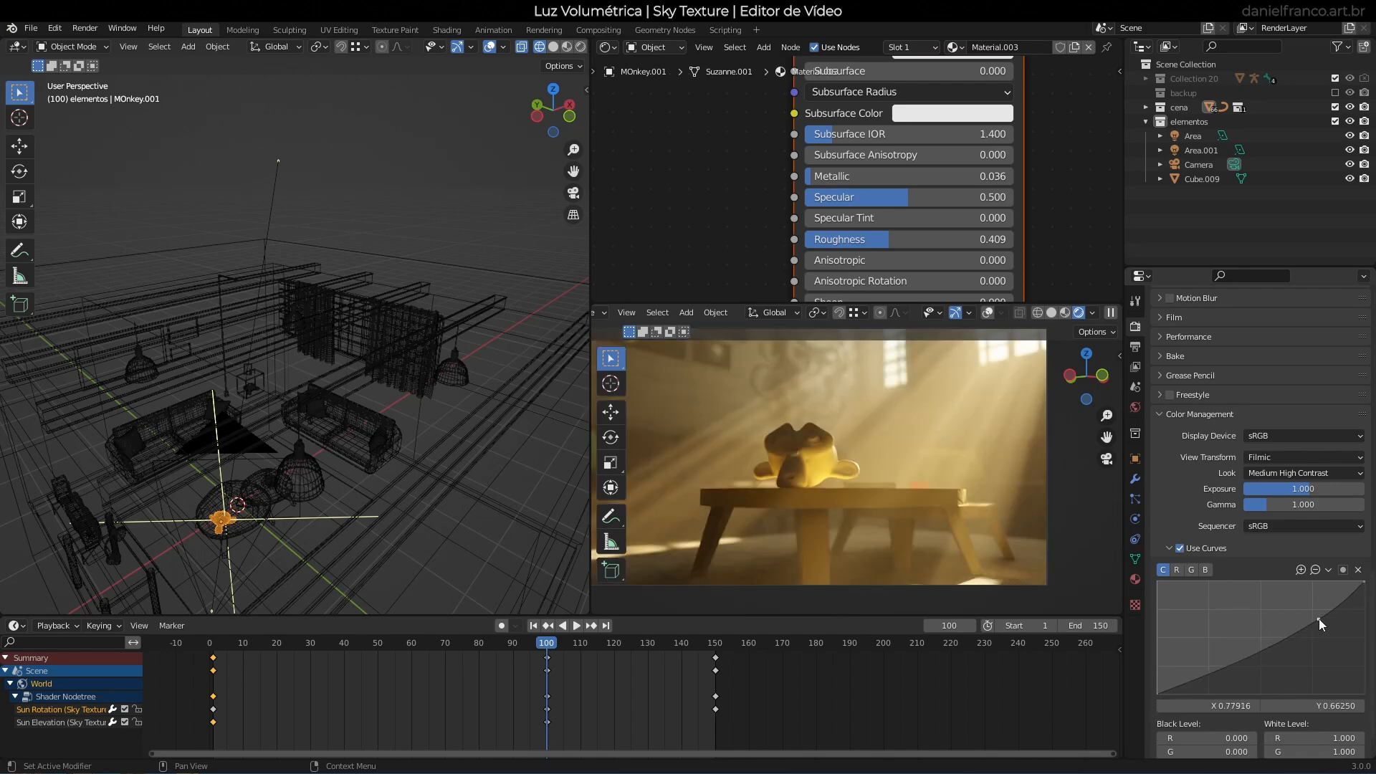
pyautogui.click(1357, 570)
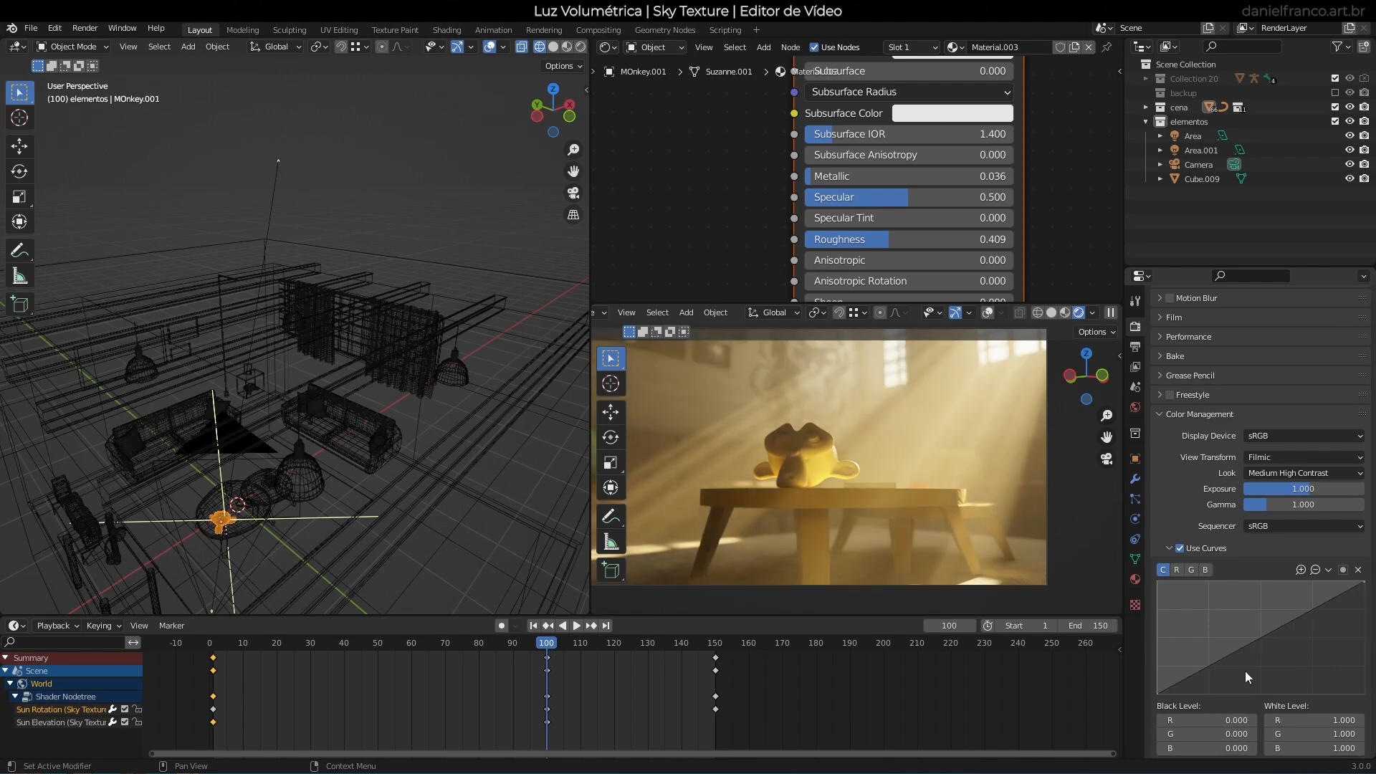
# Shape the combined curve into an S with a lower shadow point and a highlight point at about X 0.64, Y 0.86.
pyautogui.click(1206, 665)
pyautogui.moveTo(1206, 665)
pyautogui.mouseDown()
pyautogui.moveTo(1190, 653)
pyautogui.moveTo(1223, 685)
pyautogui.mouseUp()
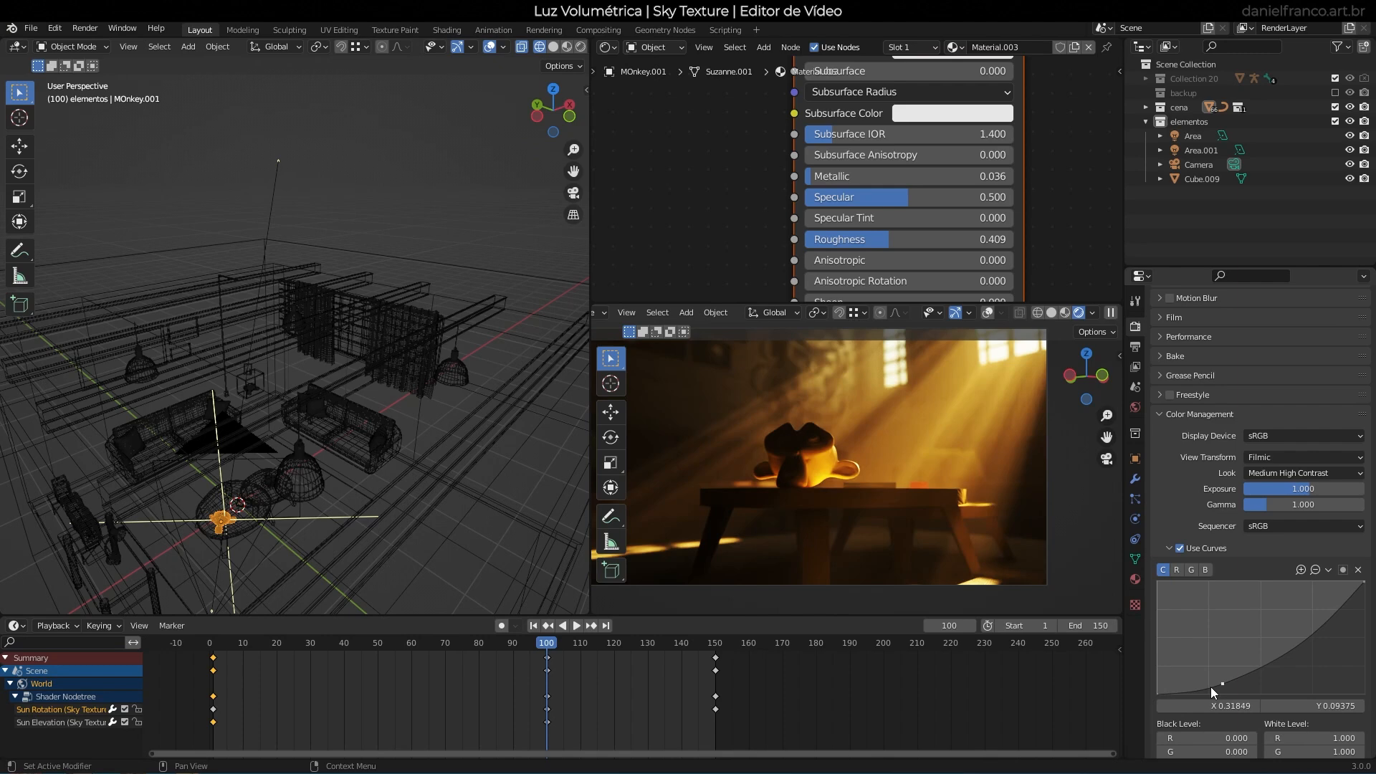
pyautogui.moveTo(1220, 685); pyautogui.dragTo(1202, 667)
pyautogui.click(1319, 604)
pyautogui.moveTo(1322, 608); pyautogui.dragTo(1292, 586)
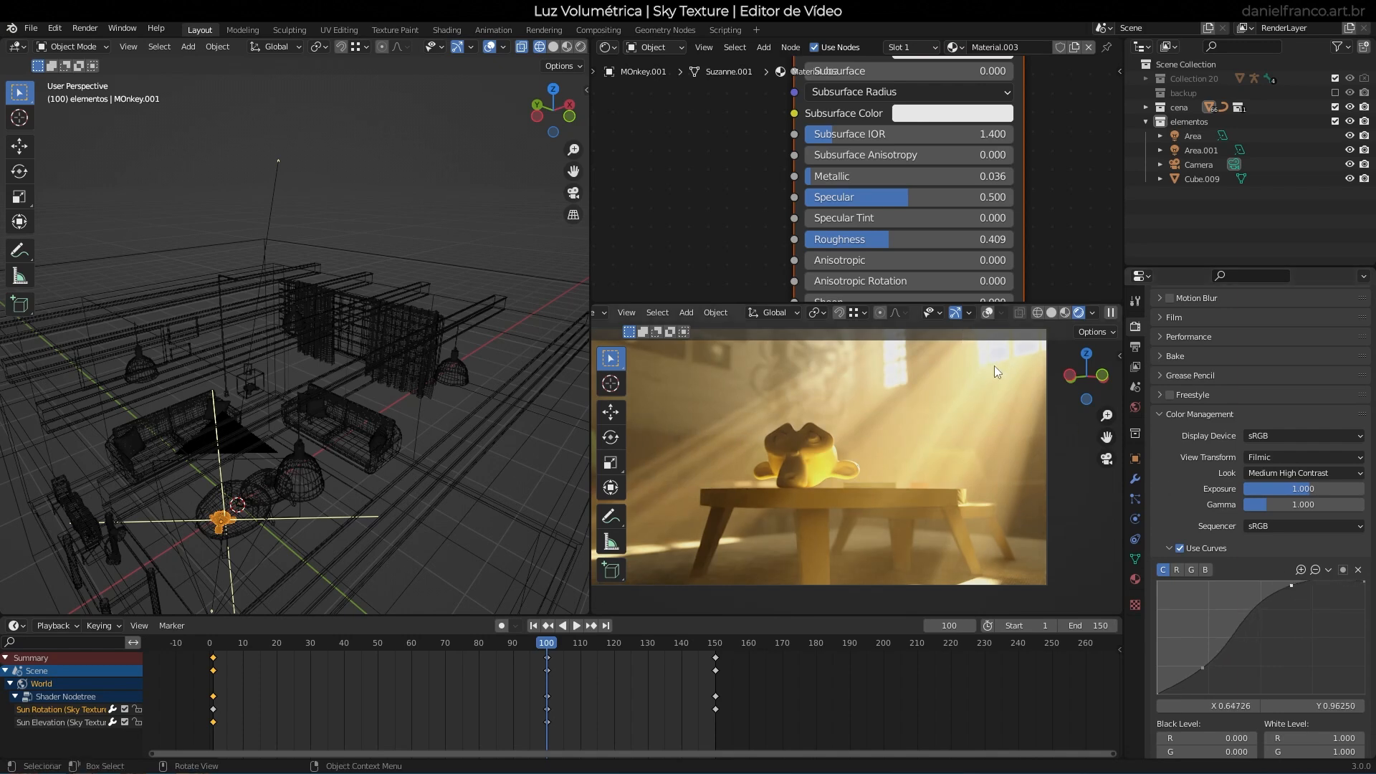
pyautogui.moveTo(1290, 586)
pyautogui.mouseDown()
pyautogui.moveTo(1334, 635)
pyautogui.moveTo(1289, 597)
pyautogui.mouseUp()
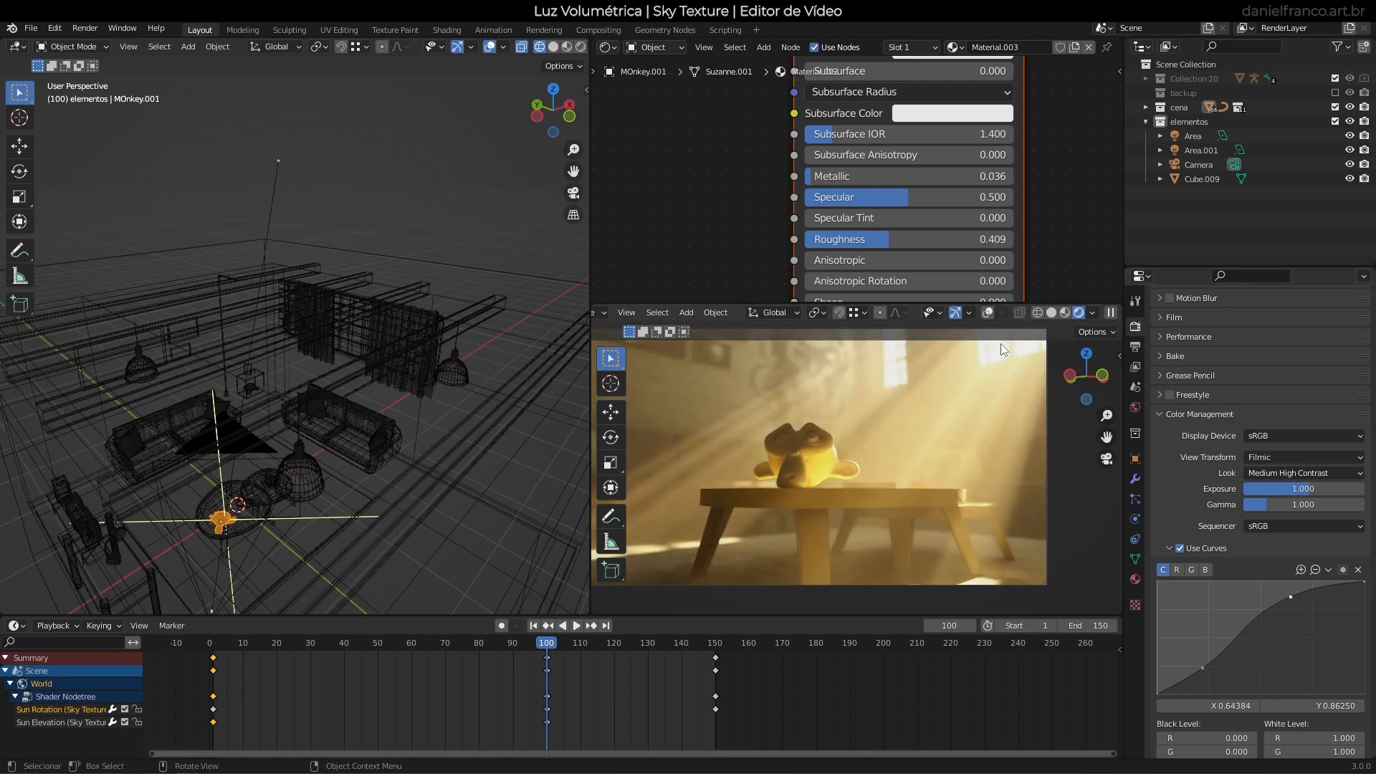
# Fine-tune the curve's shadow point and move its highlight point to about X 0.68, Y 0.89.
pyautogui.moveTo(1200, 674); pyautogui.dragTo(1202, 665)
pyautogui.moveTo(1208, 671); pyautogui.dragTo(1199, 667)
pyautogui.moveTo(1285, 593); pyautogui.dragTo(1298, 593)
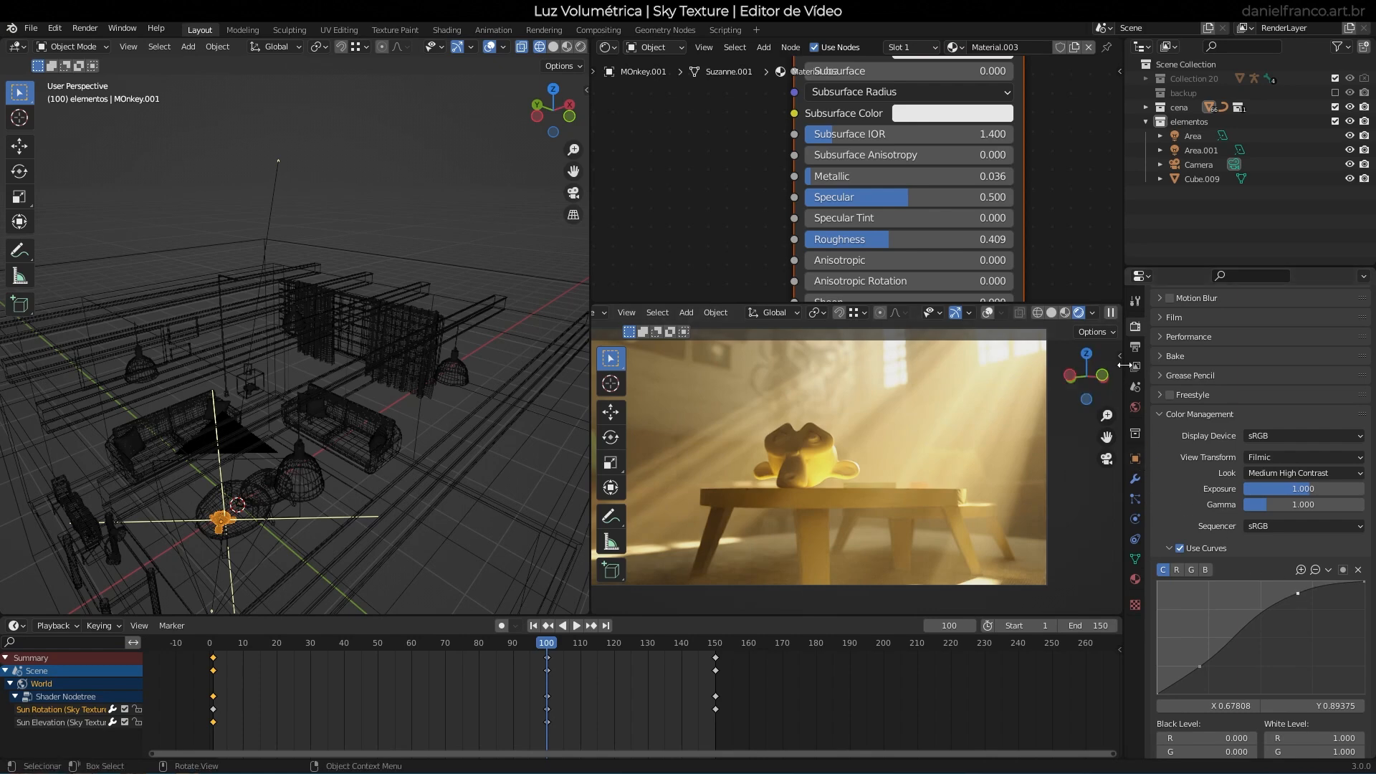
# Set the output resolution to 800 px in X and 800 px in Y.
pyautogui.click(1135, 346)
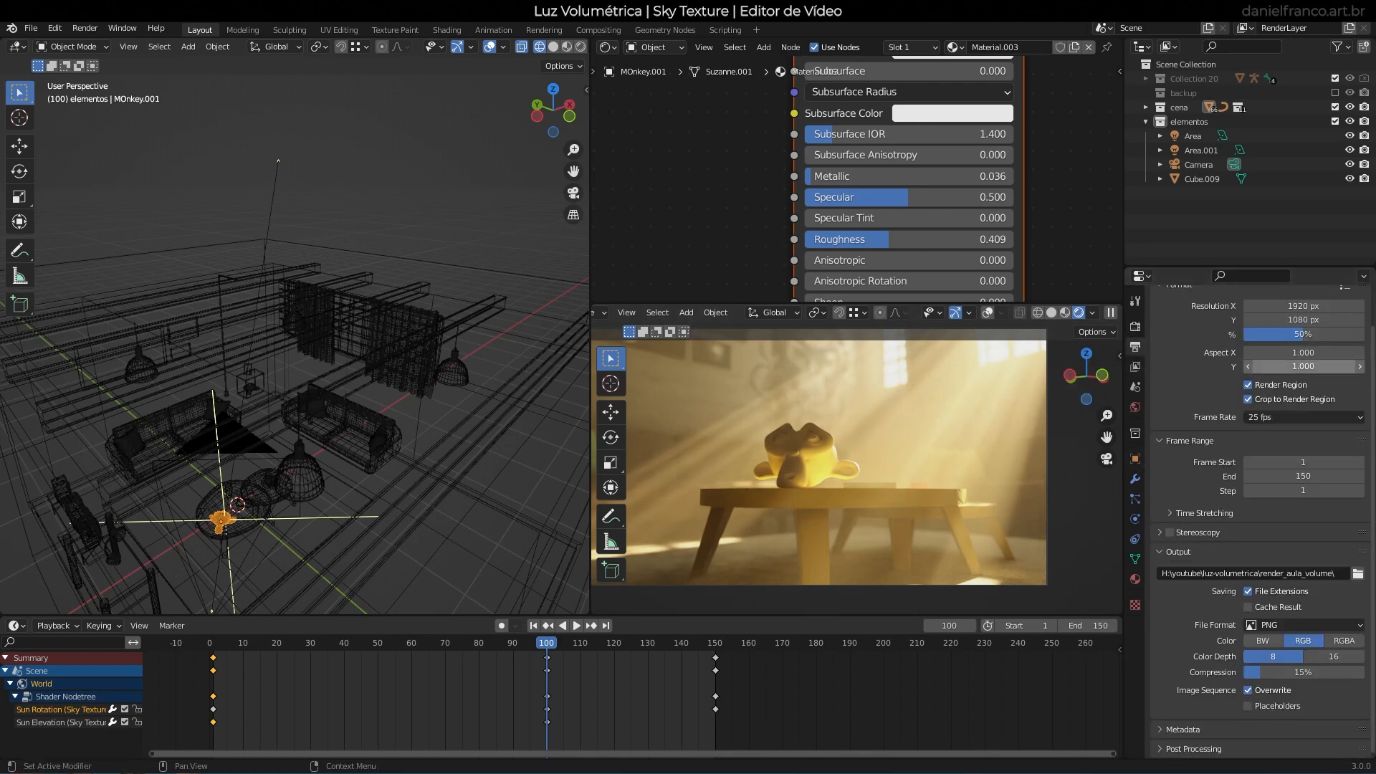
pyautogui.scroll(2, 1218, 351)
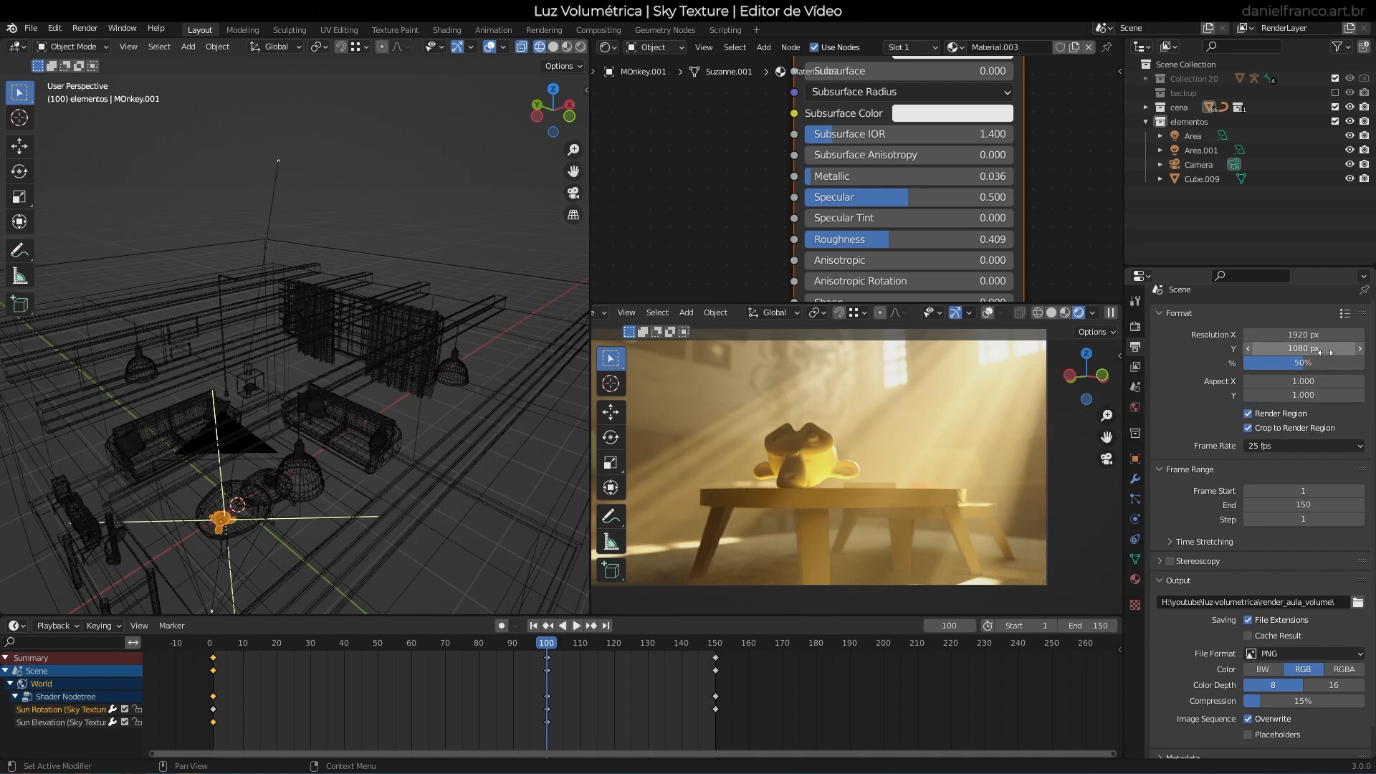
pyautogui.click(1307, 334)
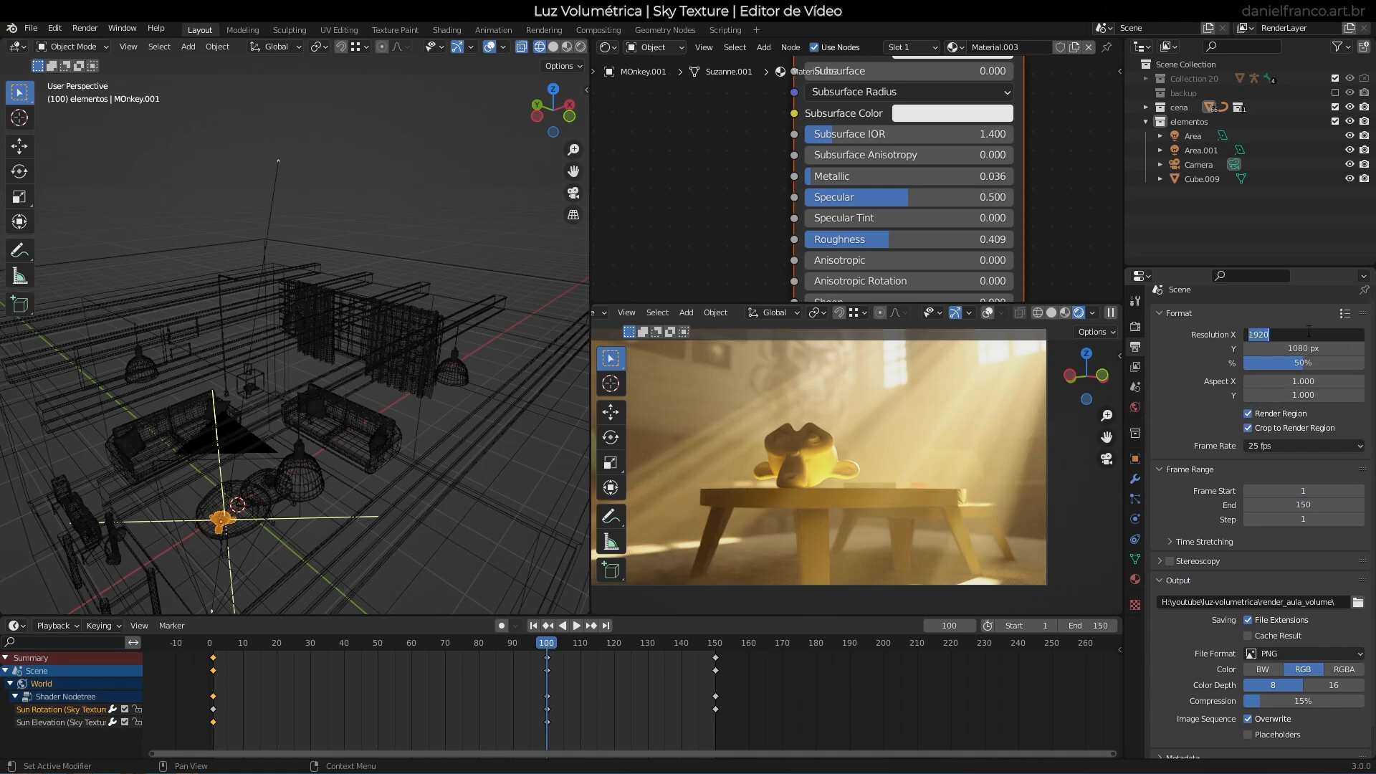
pyautogui.write('800')
pyautogui.press('Return')
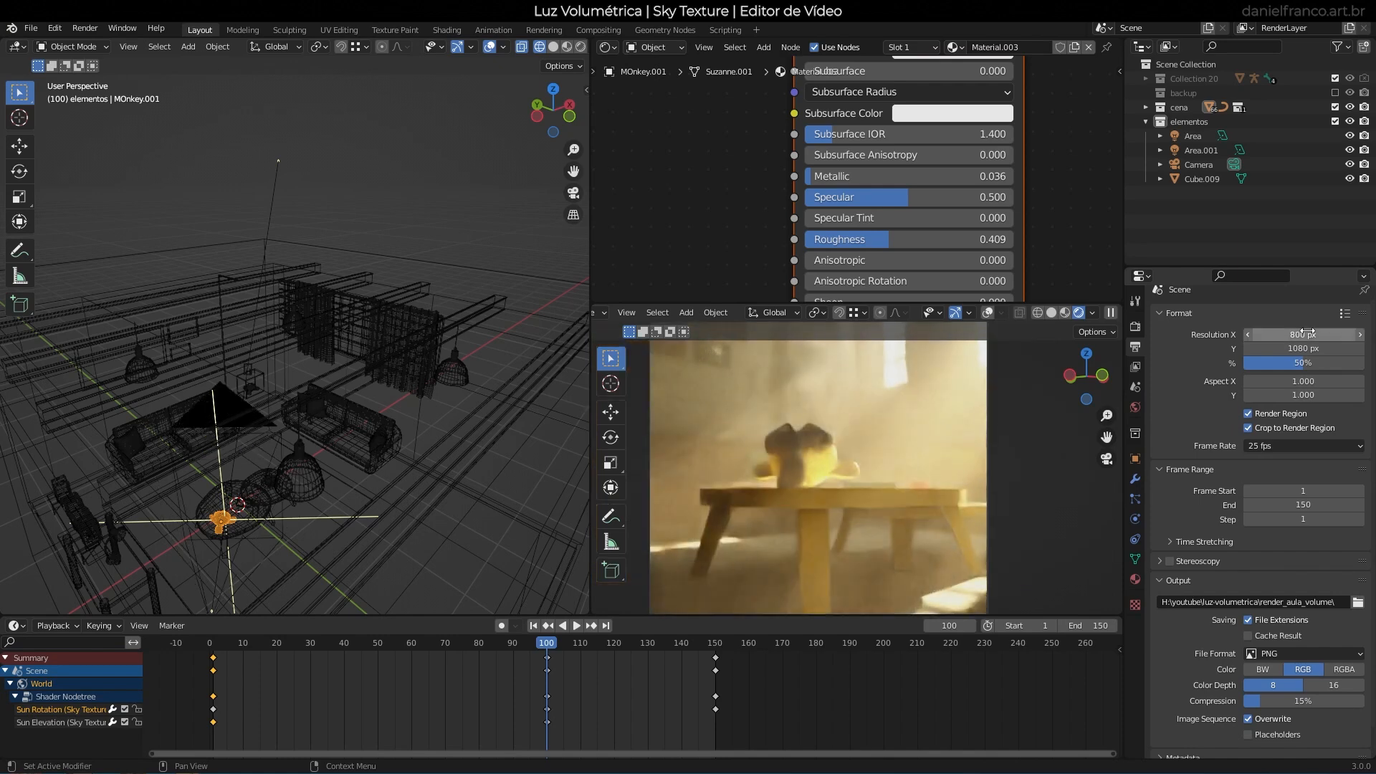
pyautogui.click(1302, 348)
pyautogui.write('800')
pyautogui.press('Return')
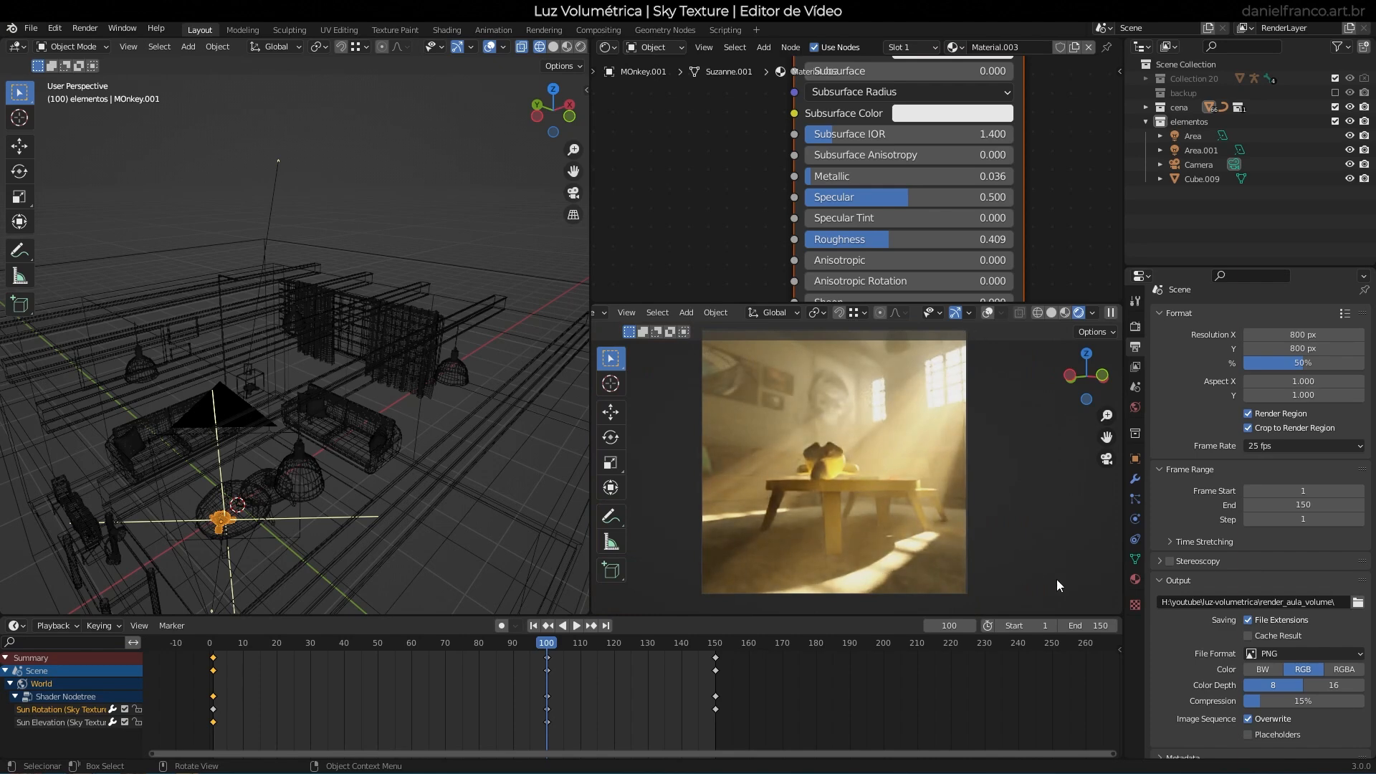
# Set the output resolution to 600 × 600 px, keeping the resolution scale at 50%.
pyautogui.click(1302, 362)
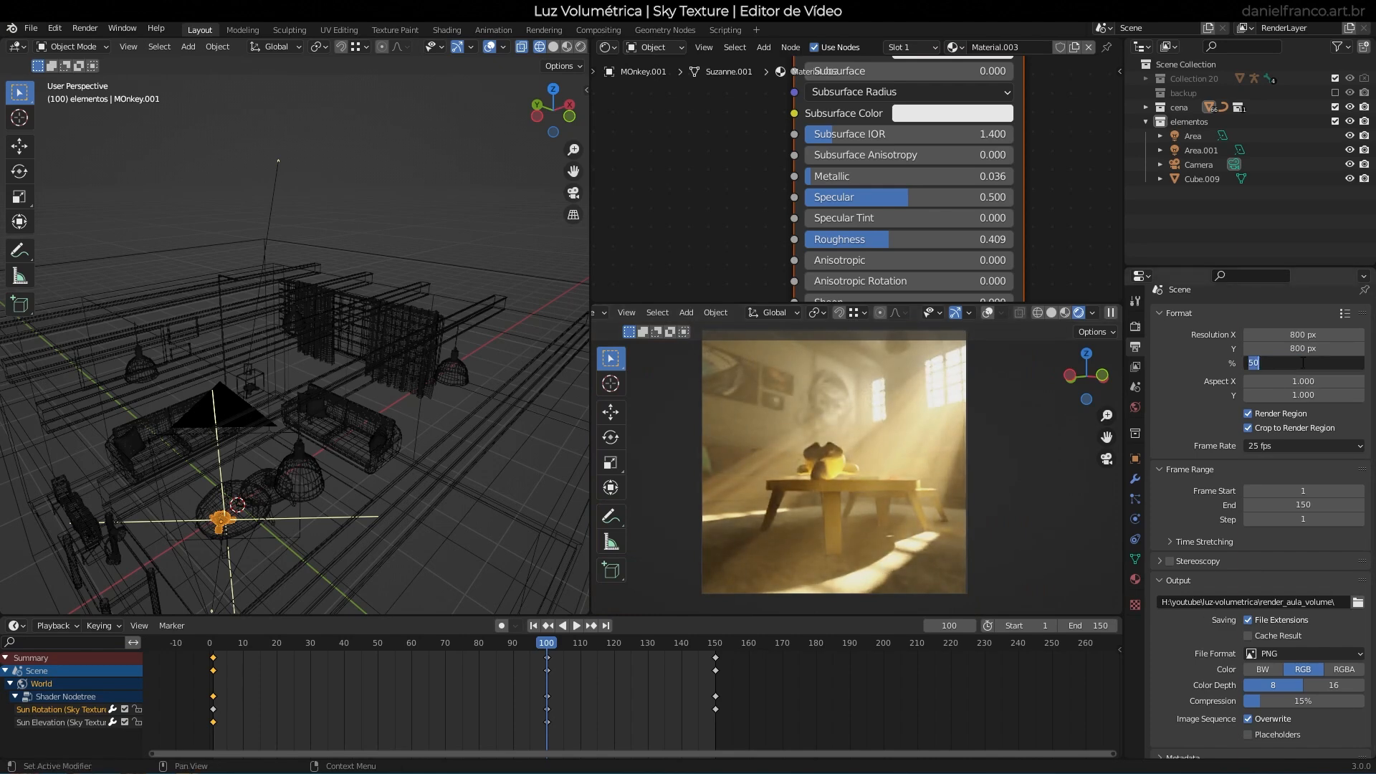
pyautogui.press('Return')
pyautogui.click(1309, 348)
pyautogui.write('600')
pyautogui.press('Return')
pyautogui.click(1311, 334)
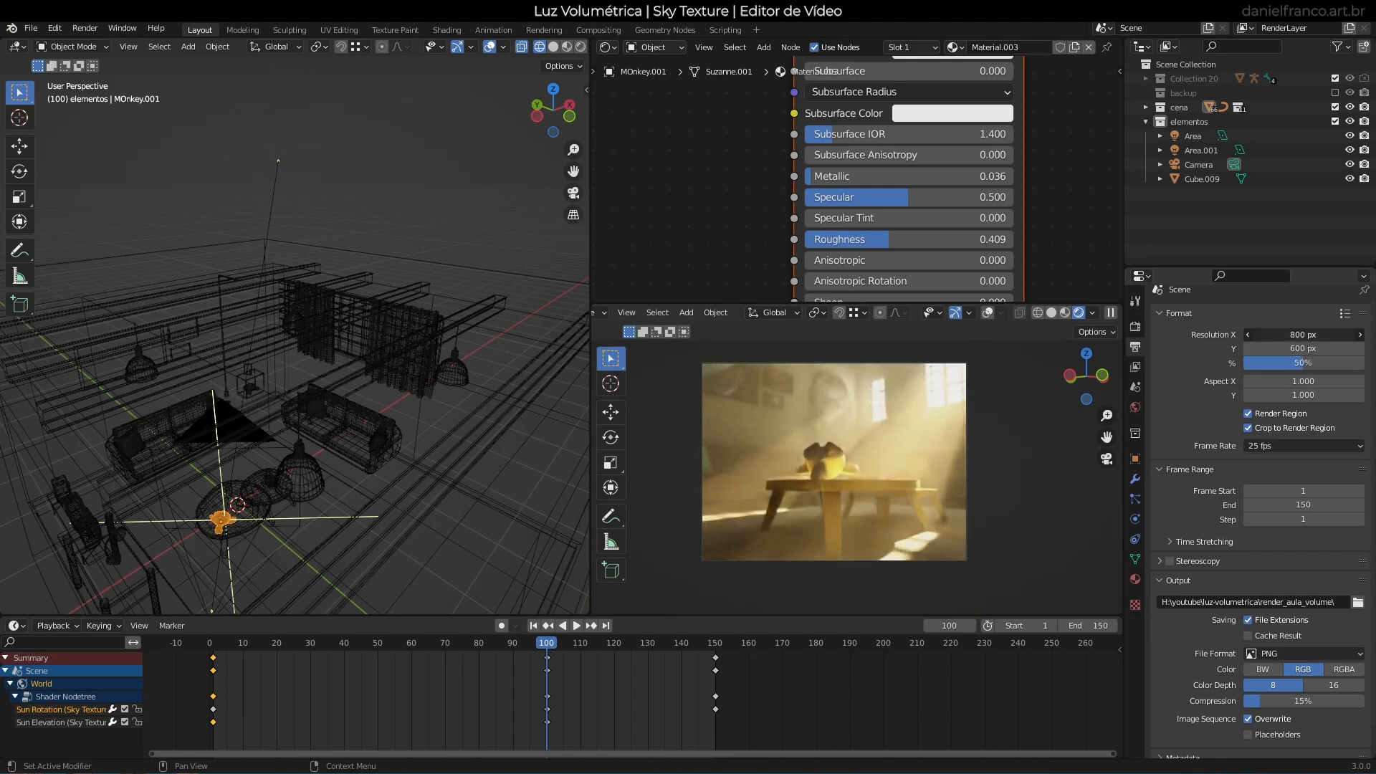
pyautogui.write('600')
pyautogui.press('Return')
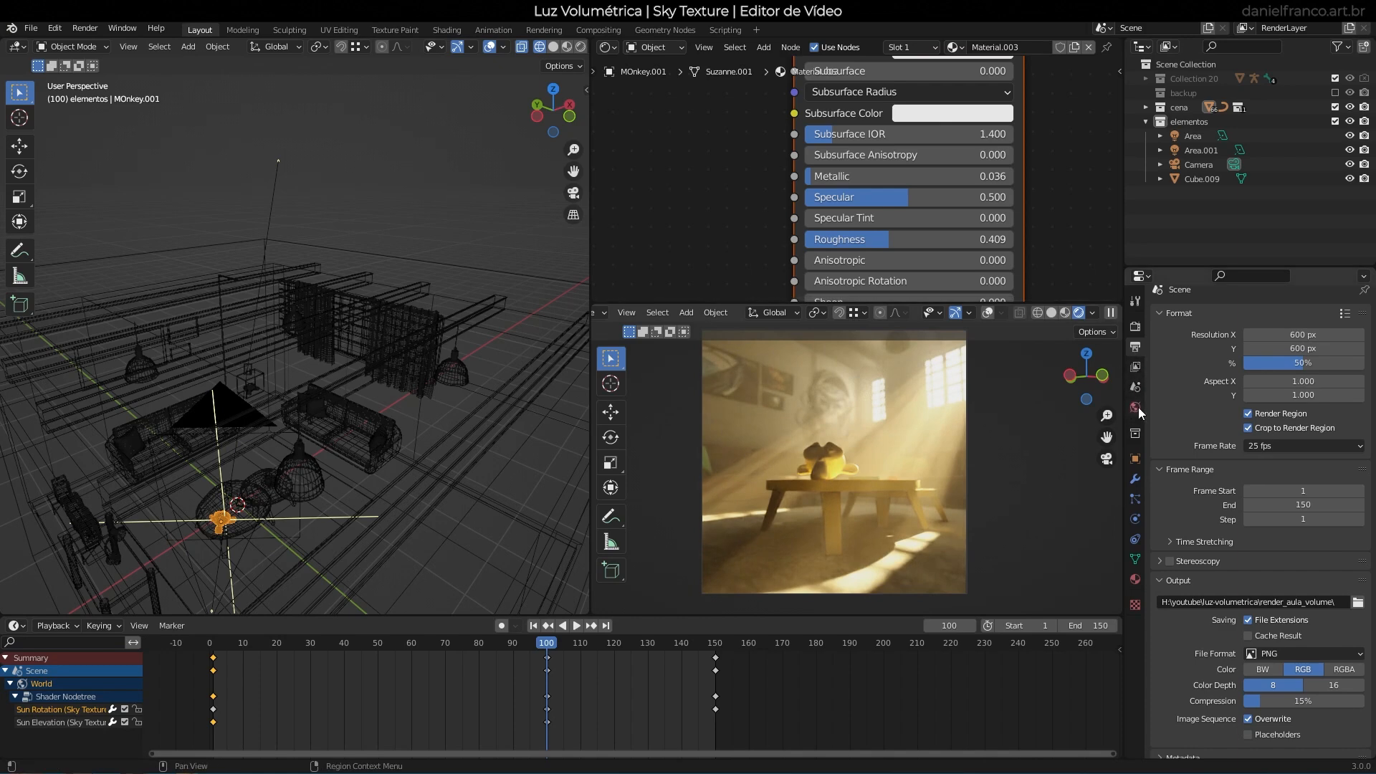
# Enable denoising for the final render in the Cycles sampling settings.
pyautogui.click(1138, 331)
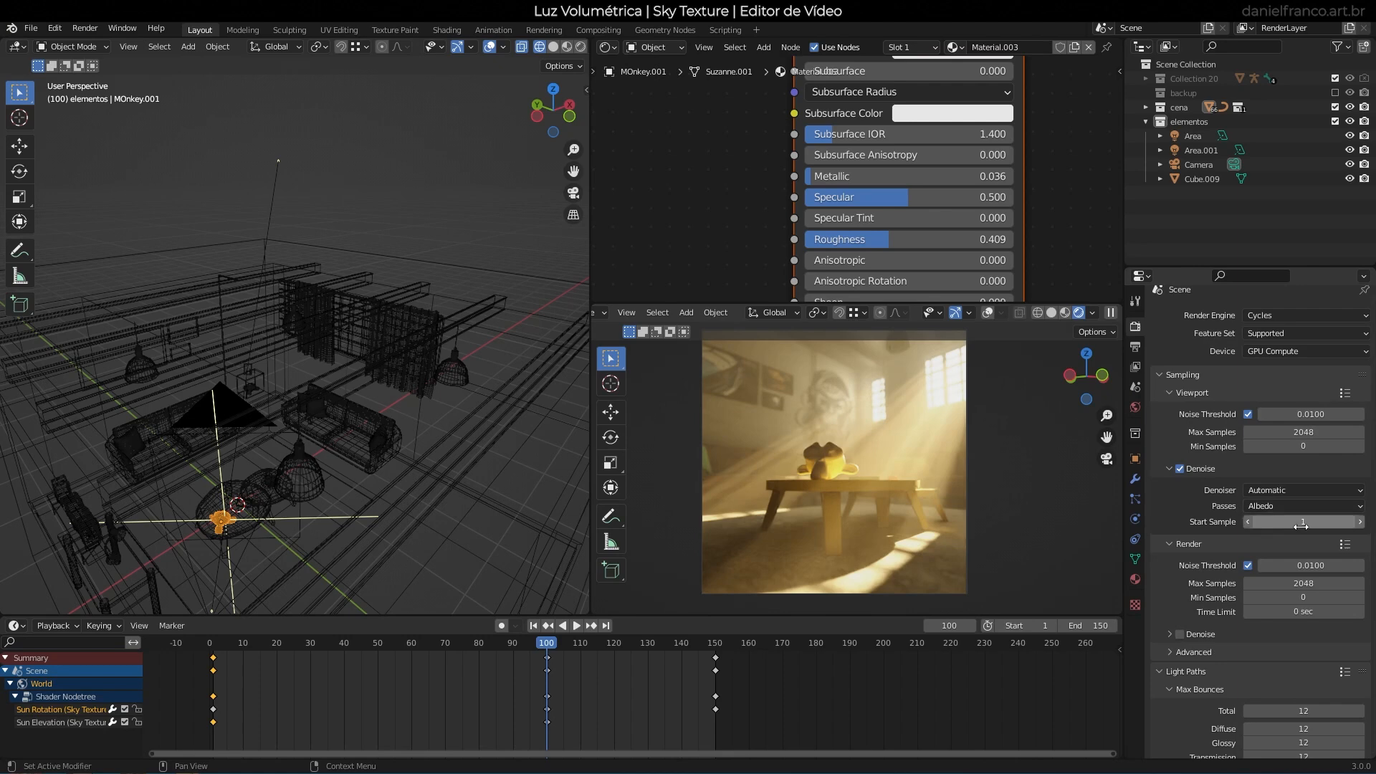
pyautogui.click(1168, 633)
pyautogui.click(1180, 634)
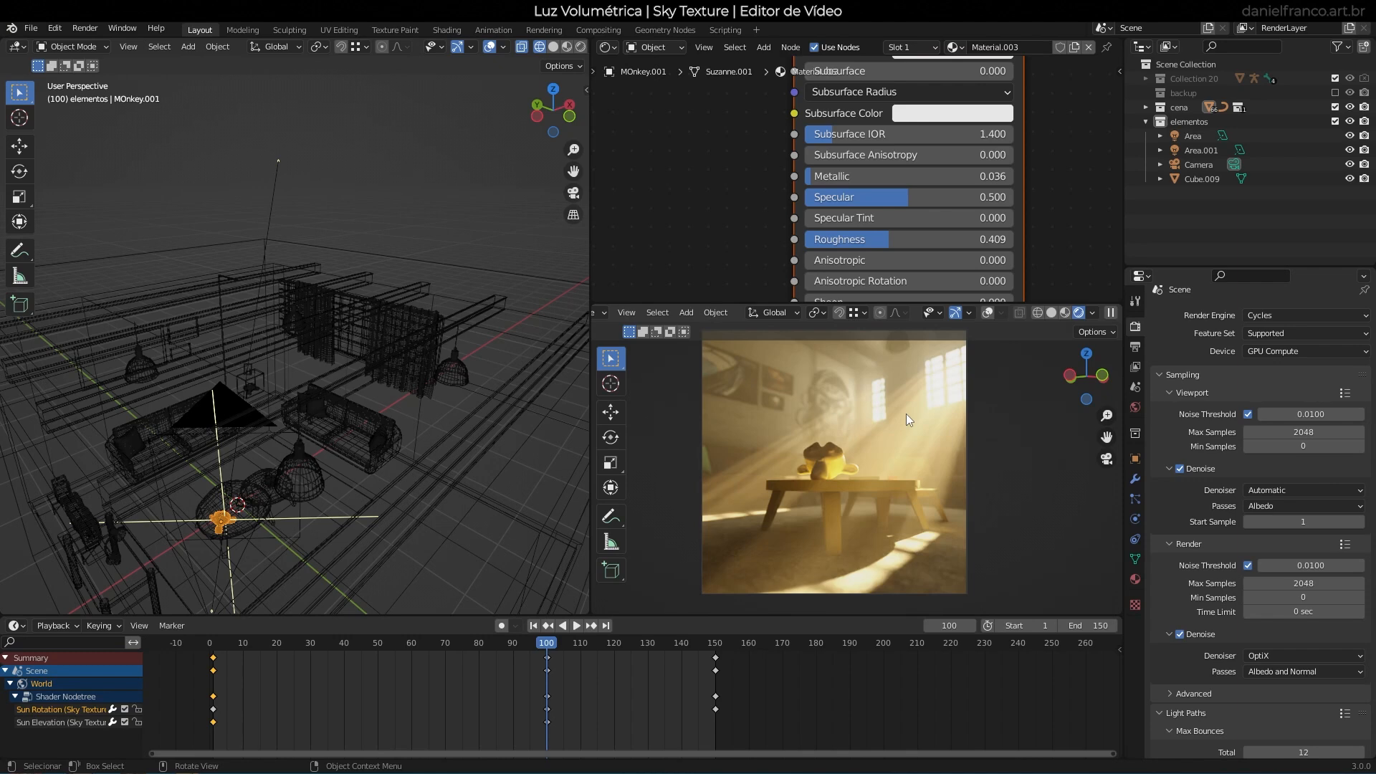
pyautogui.click(1304, 583)
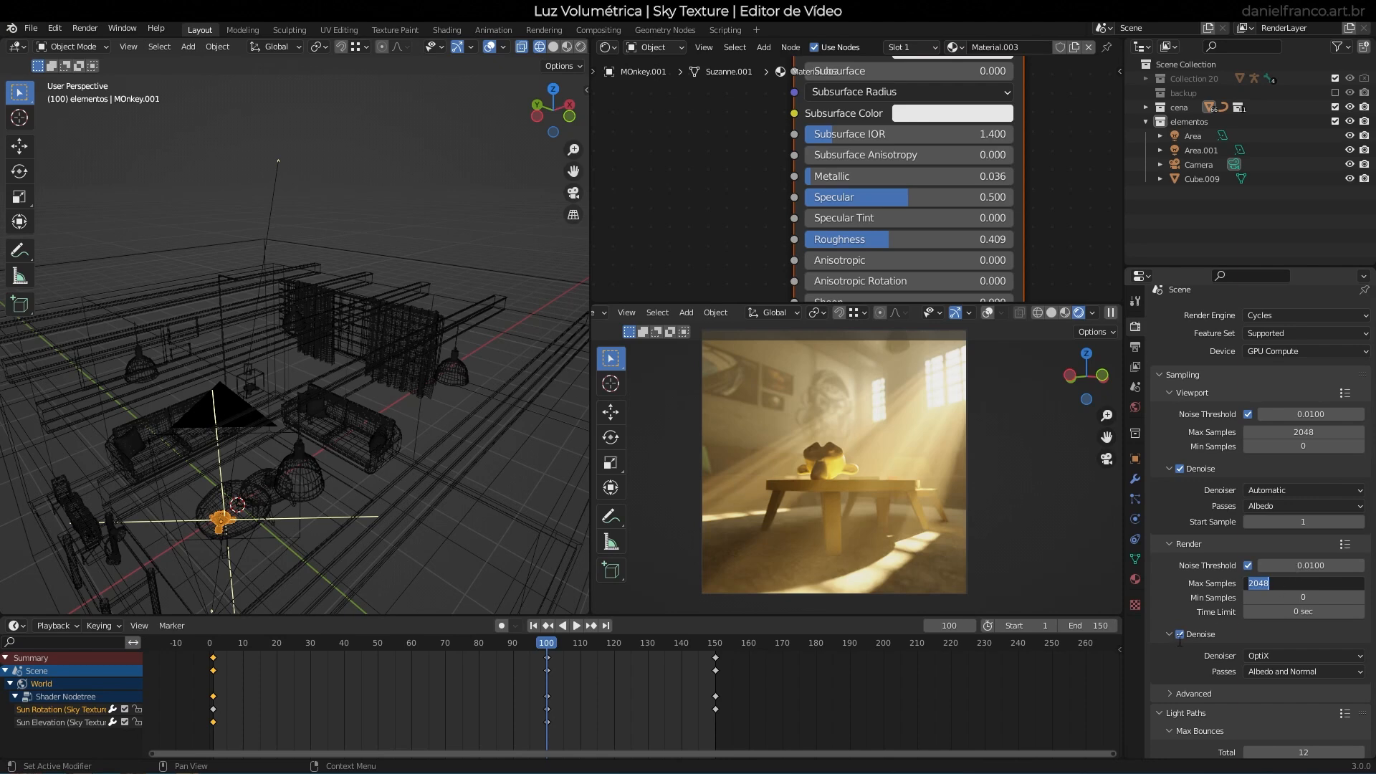
pyautogui.click(1171, 669)
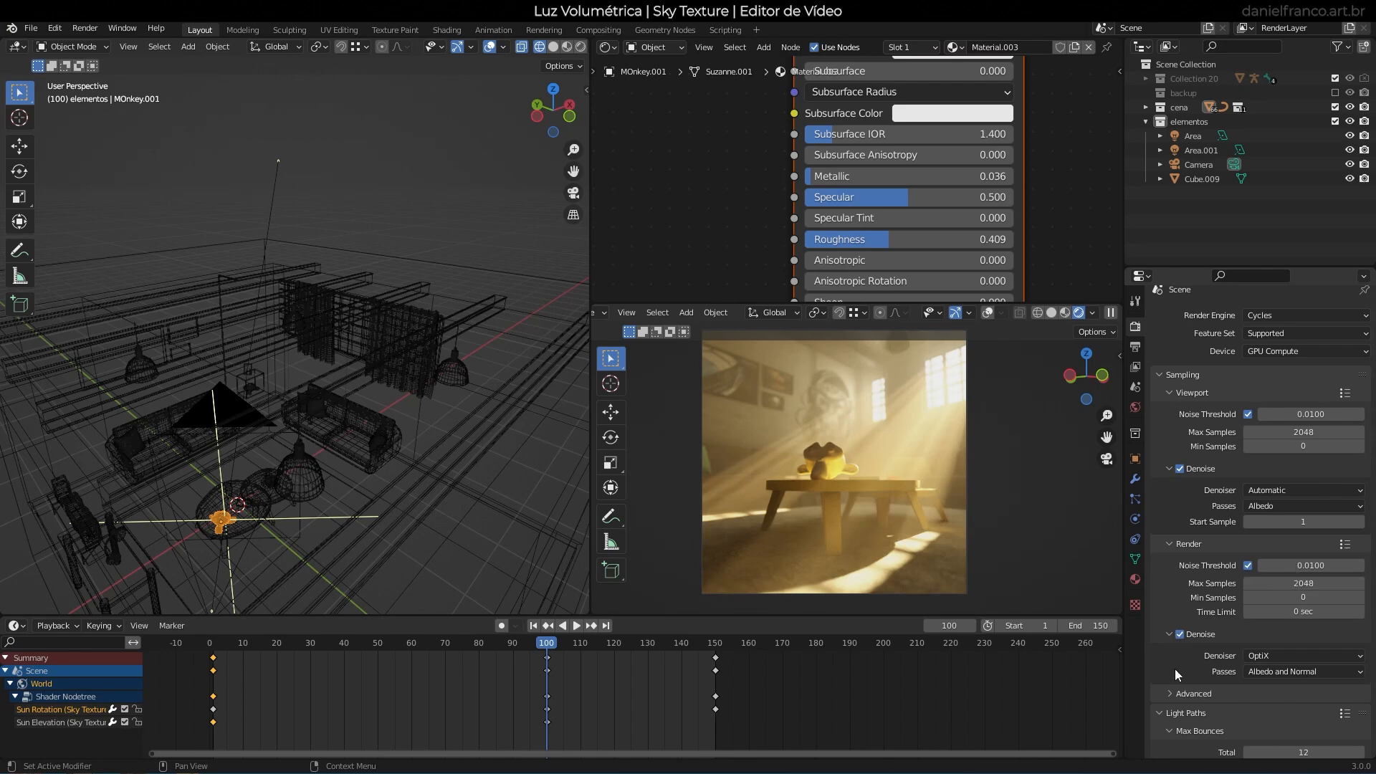
# Create a folder named render2 inside H:\youtube\luz-volumetrica and set it as the render output path.
pyautogui.click(1135, 346)
pyautogui.scroll(-1, 1290, 577)
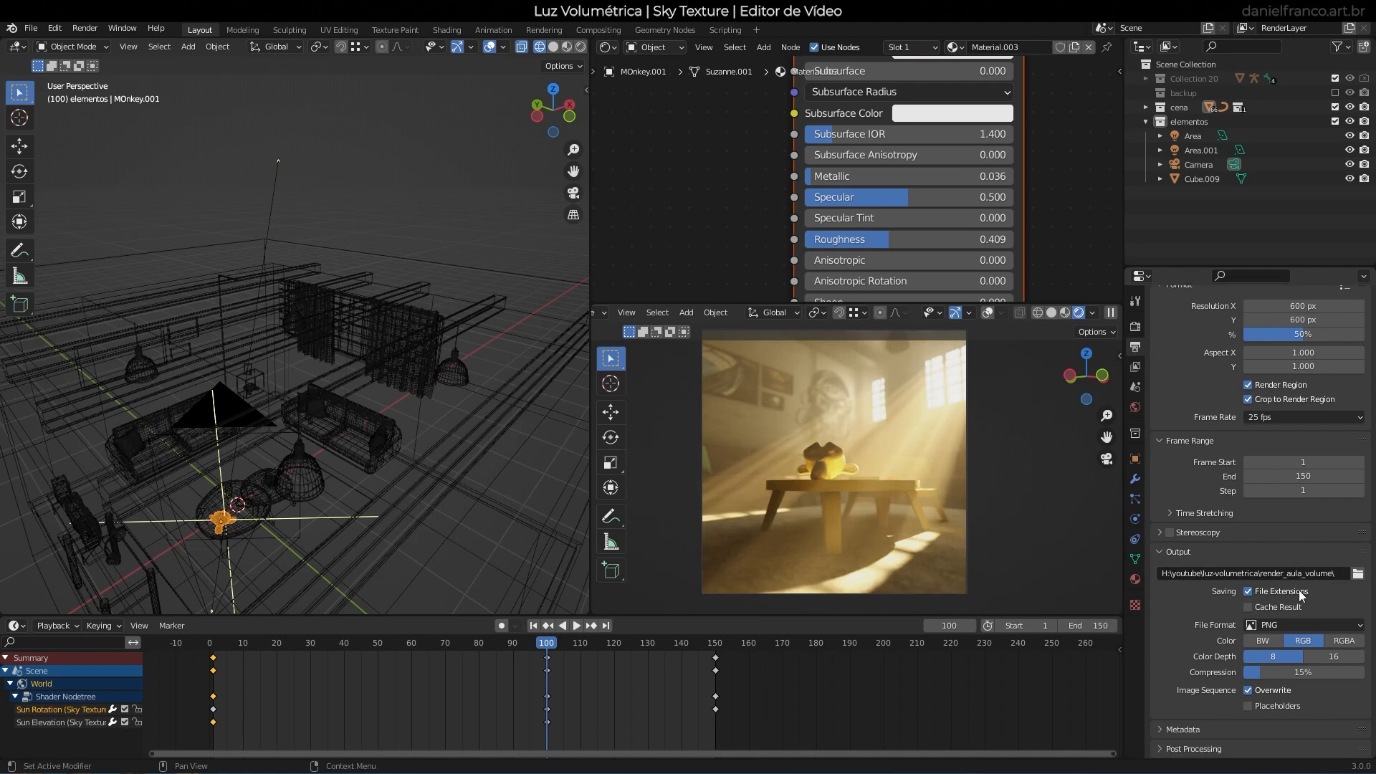
pyautogui.click(1356, 575)
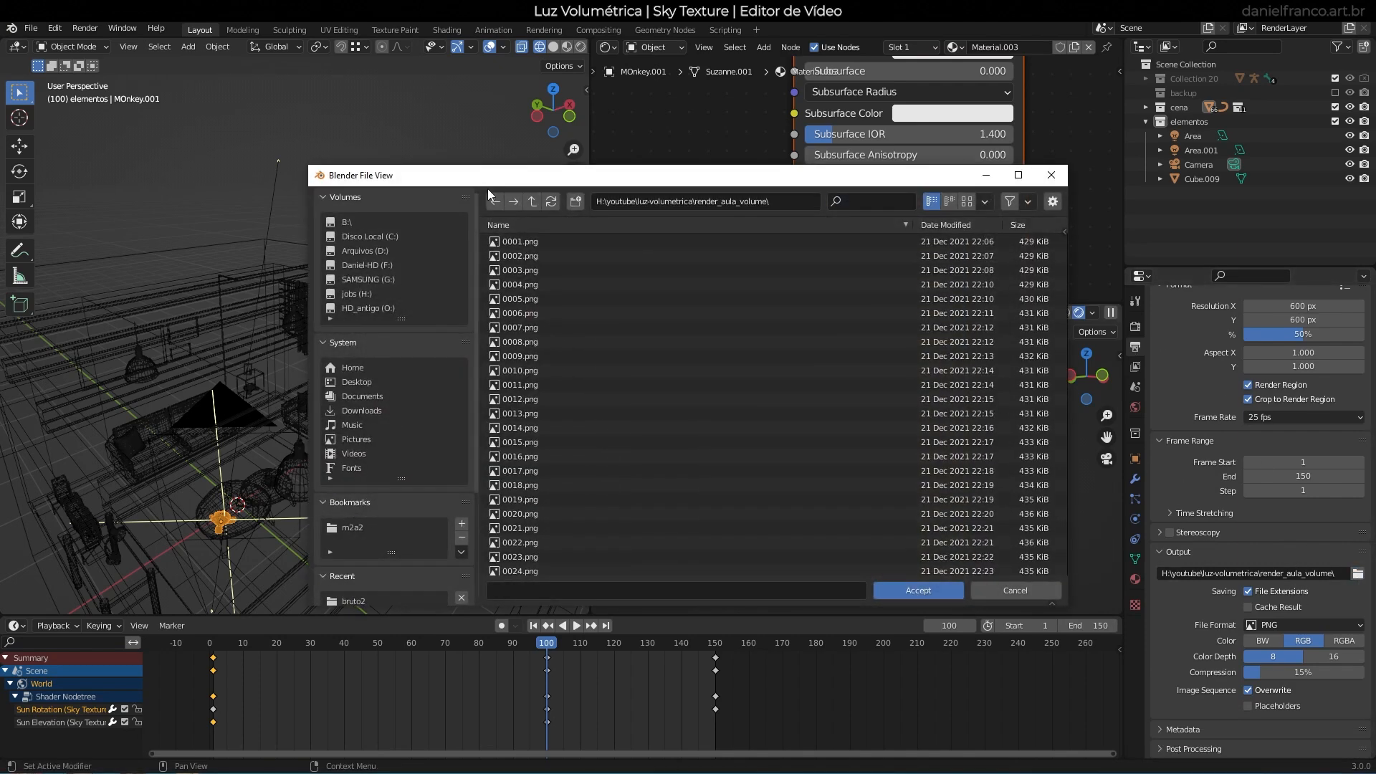
pyautogui.click(531, 202)
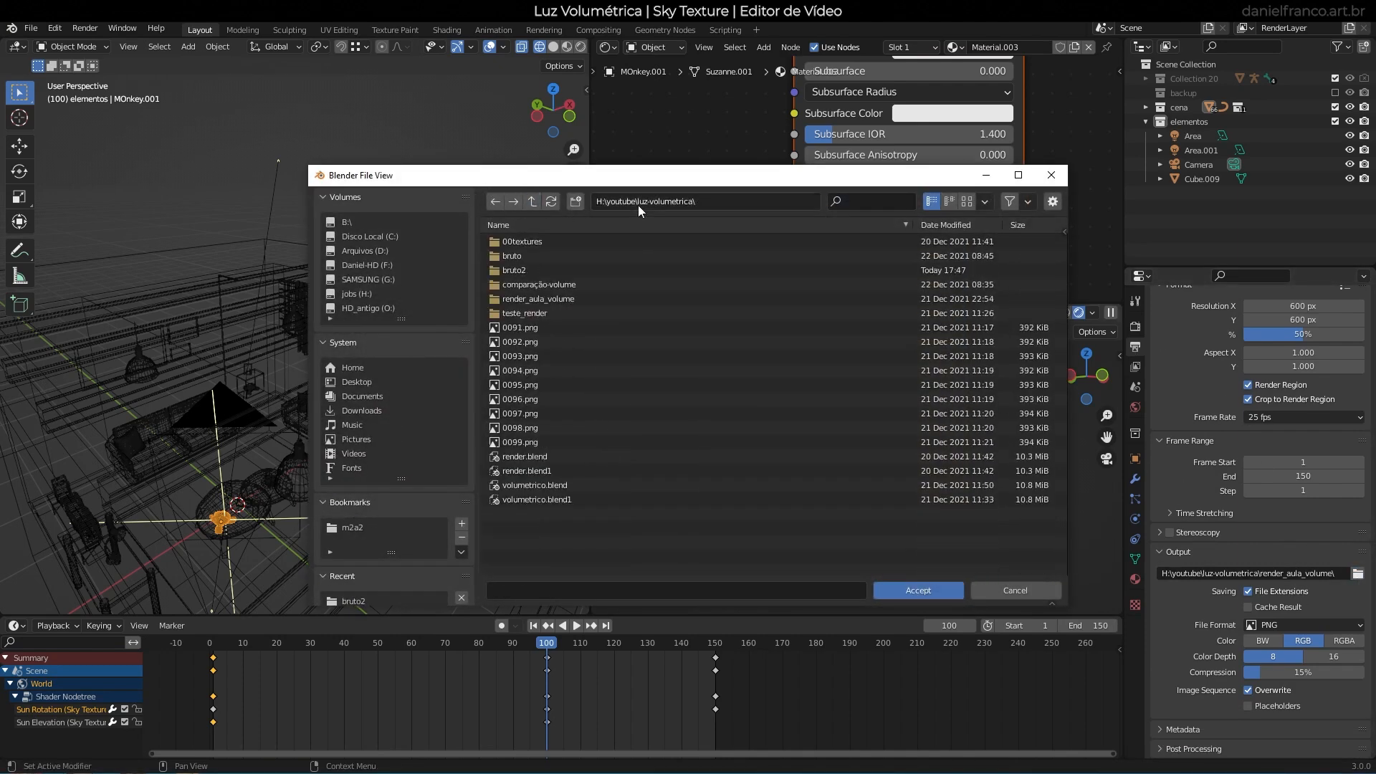
pyautogui.click(575, 202)
pyautogui.write('render2')
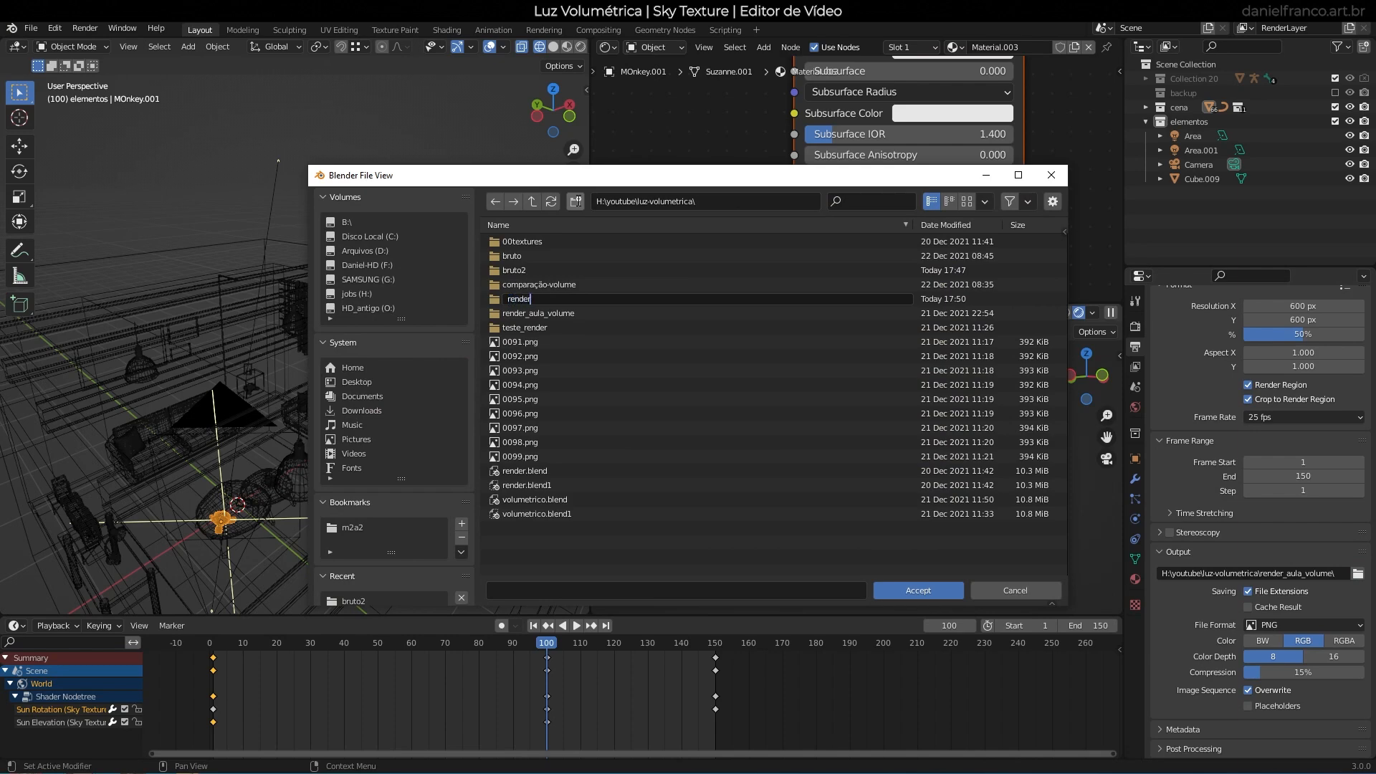
pyautogui.press('Return')
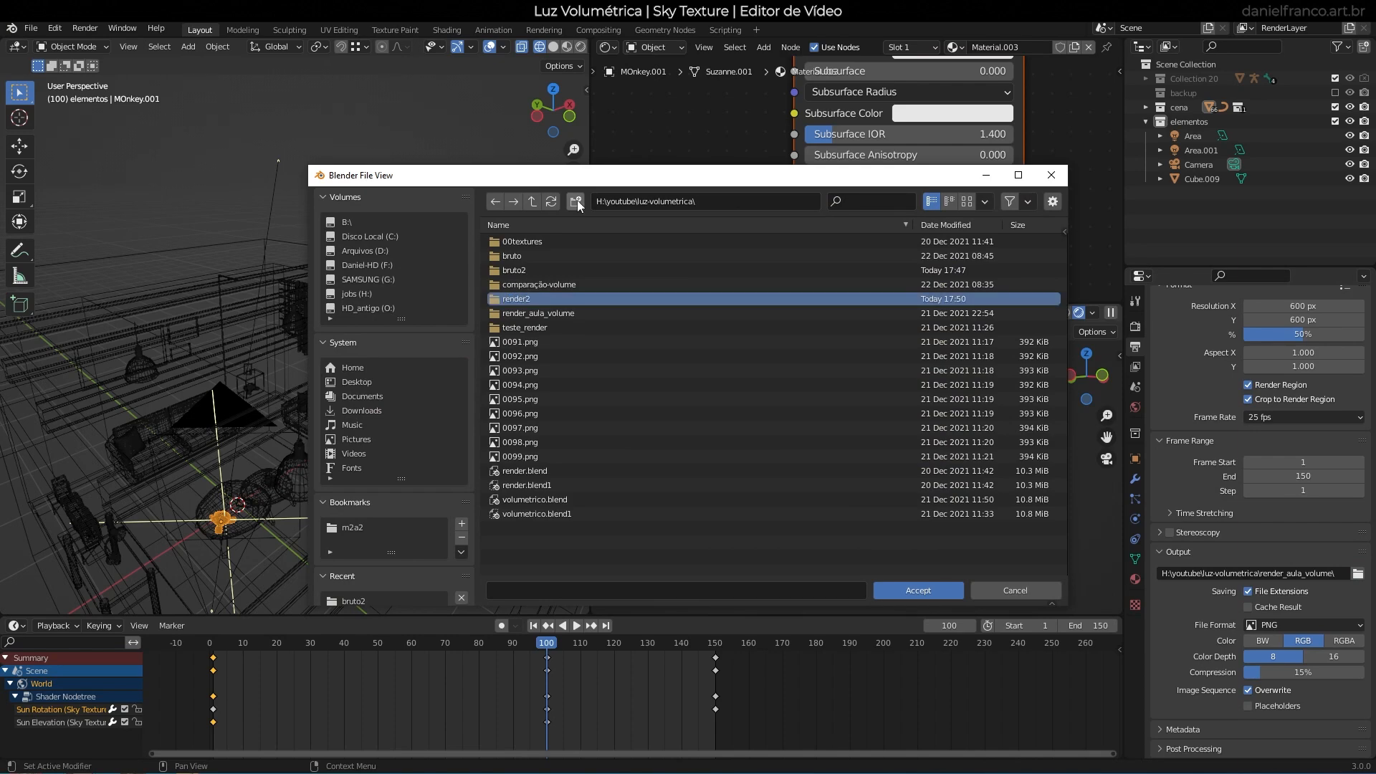
pyautogui.doubleClick(606, 299)
pyautogui.click(918, 590)
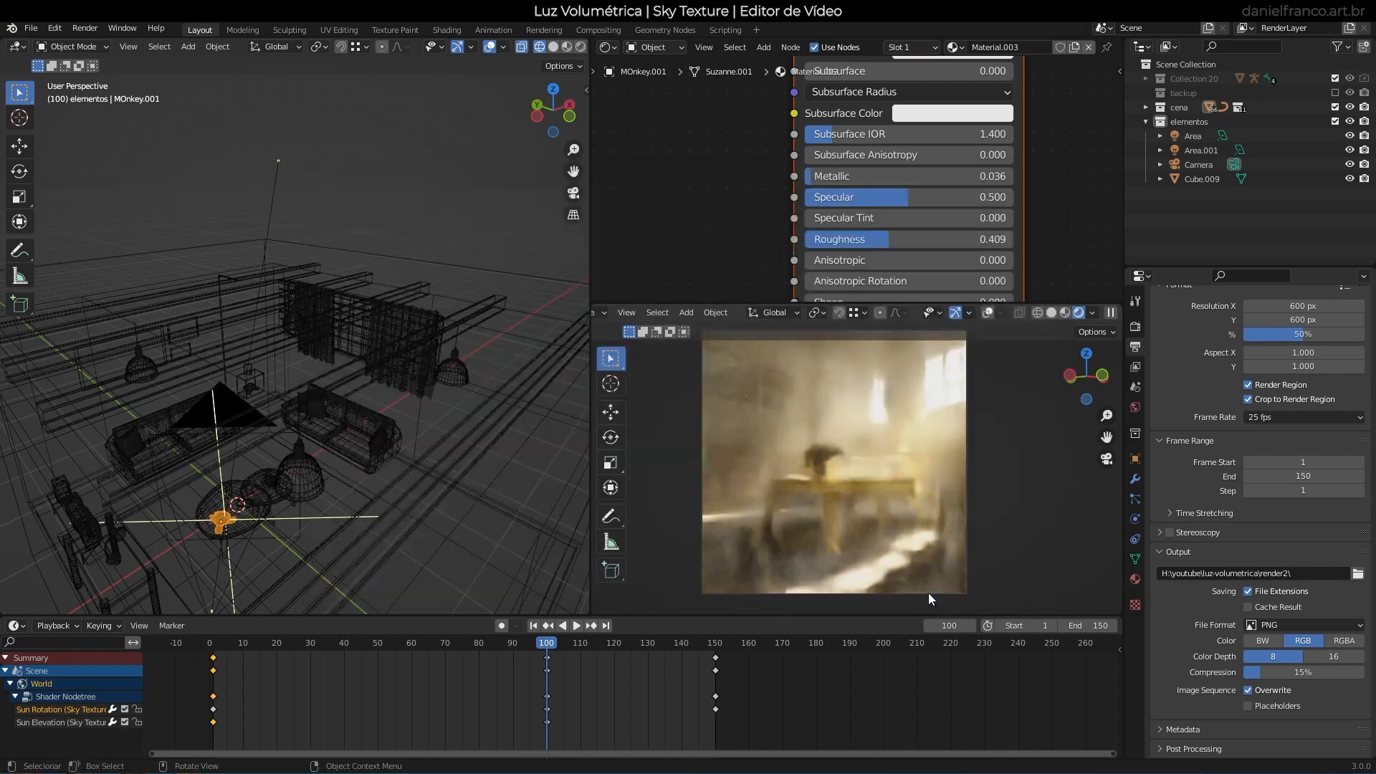
# Bring up the render_aula_volume folder in File Explorer to look at its PNG frame sequence.
pyautogui.click(1288, 622)
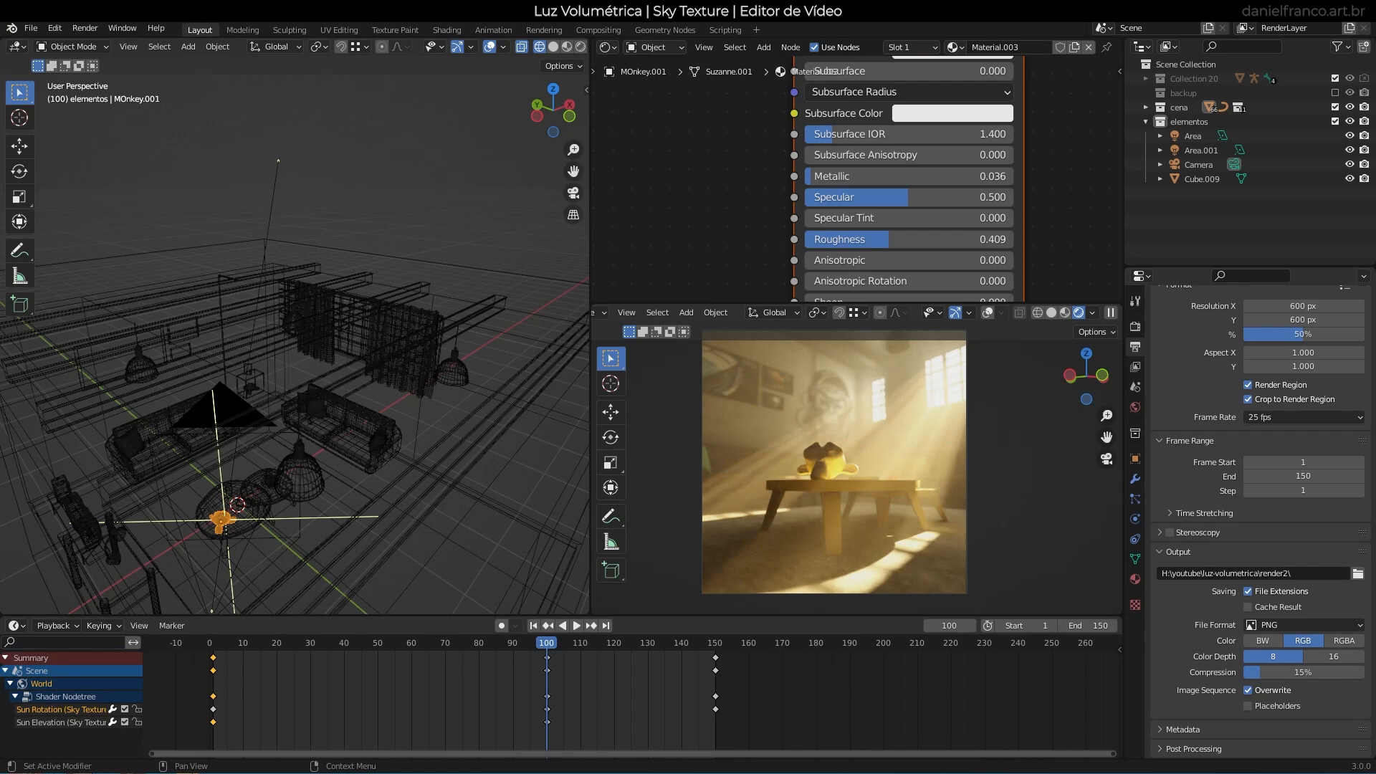
pyautogui.moveTo(759, 773); pyautogui.dragTo(493, 44)
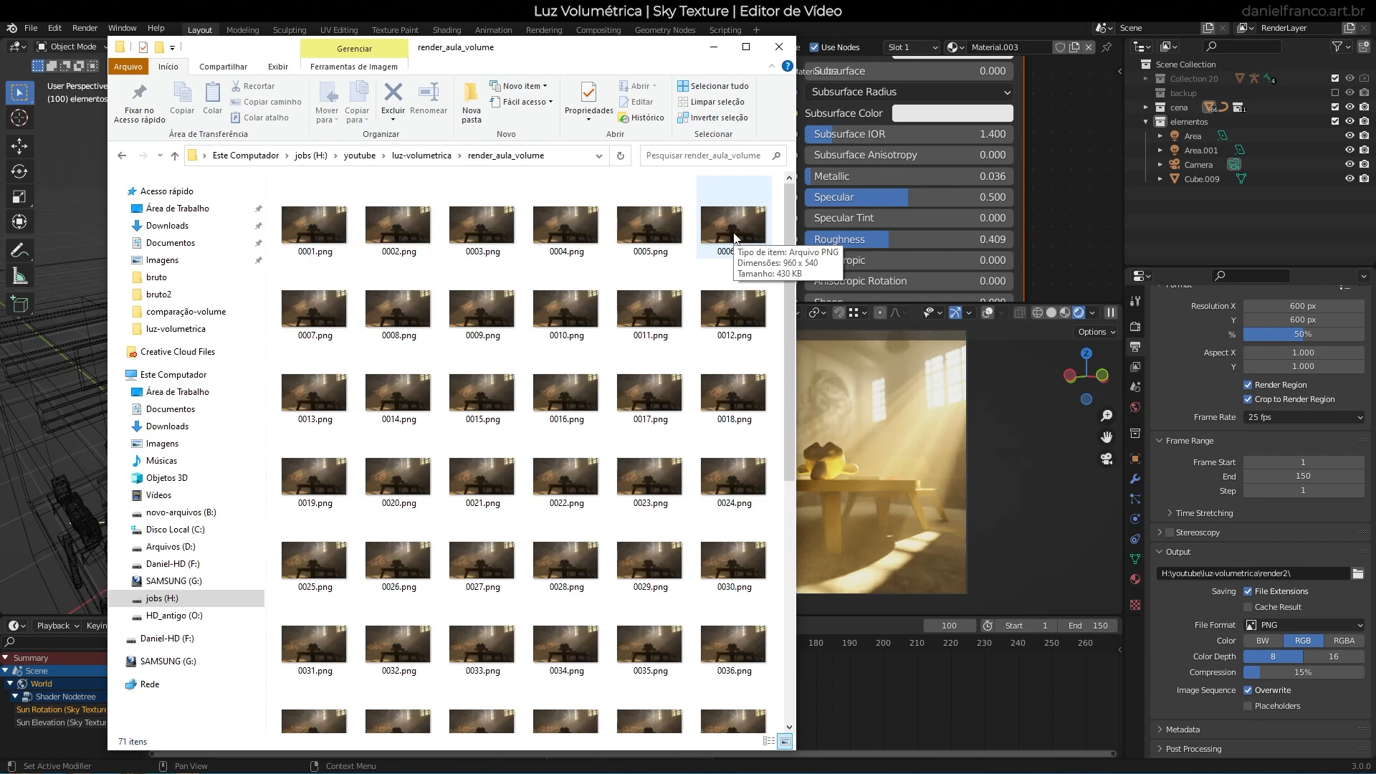
# Try FFmpeg Video as the output file format, and switch the format back to PNG.
pyautogui.click(1301, 623)
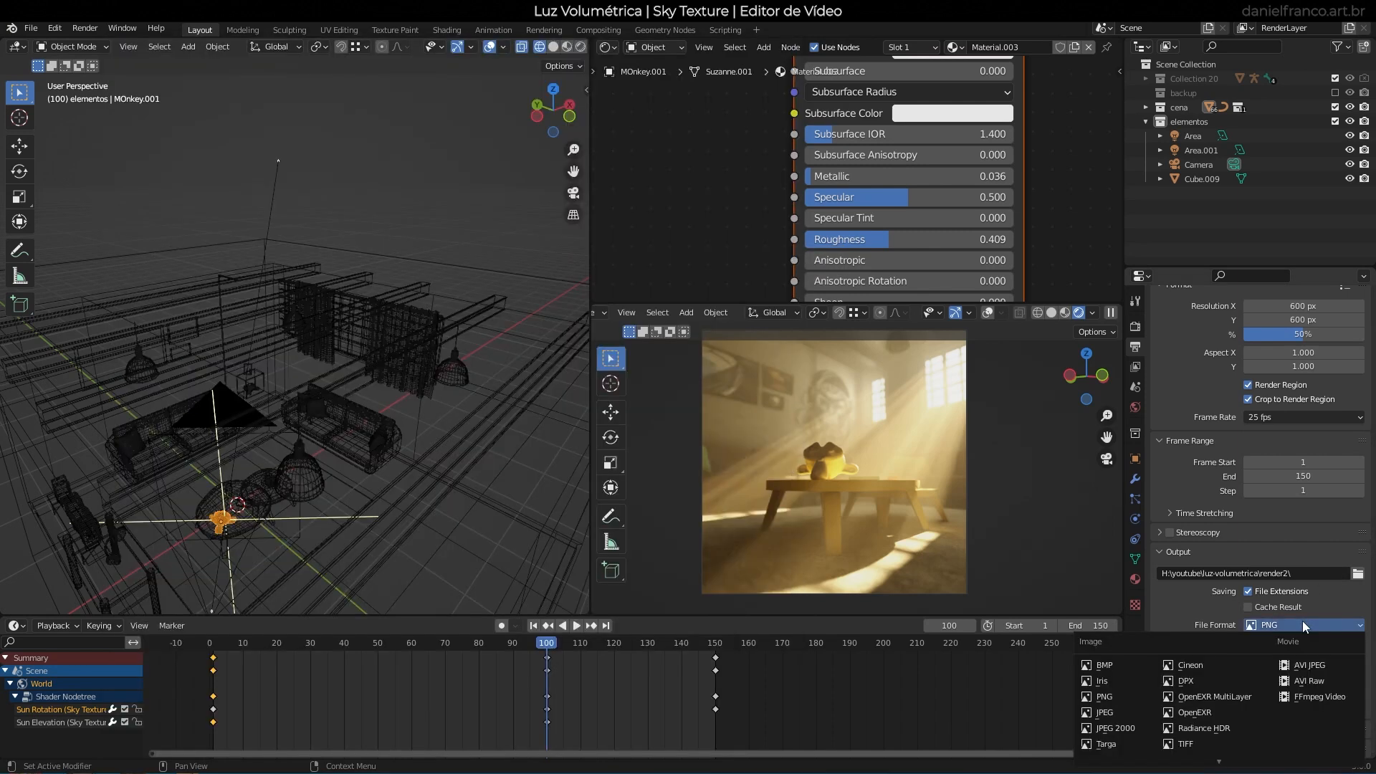
pyautogui.click(1317, 696)
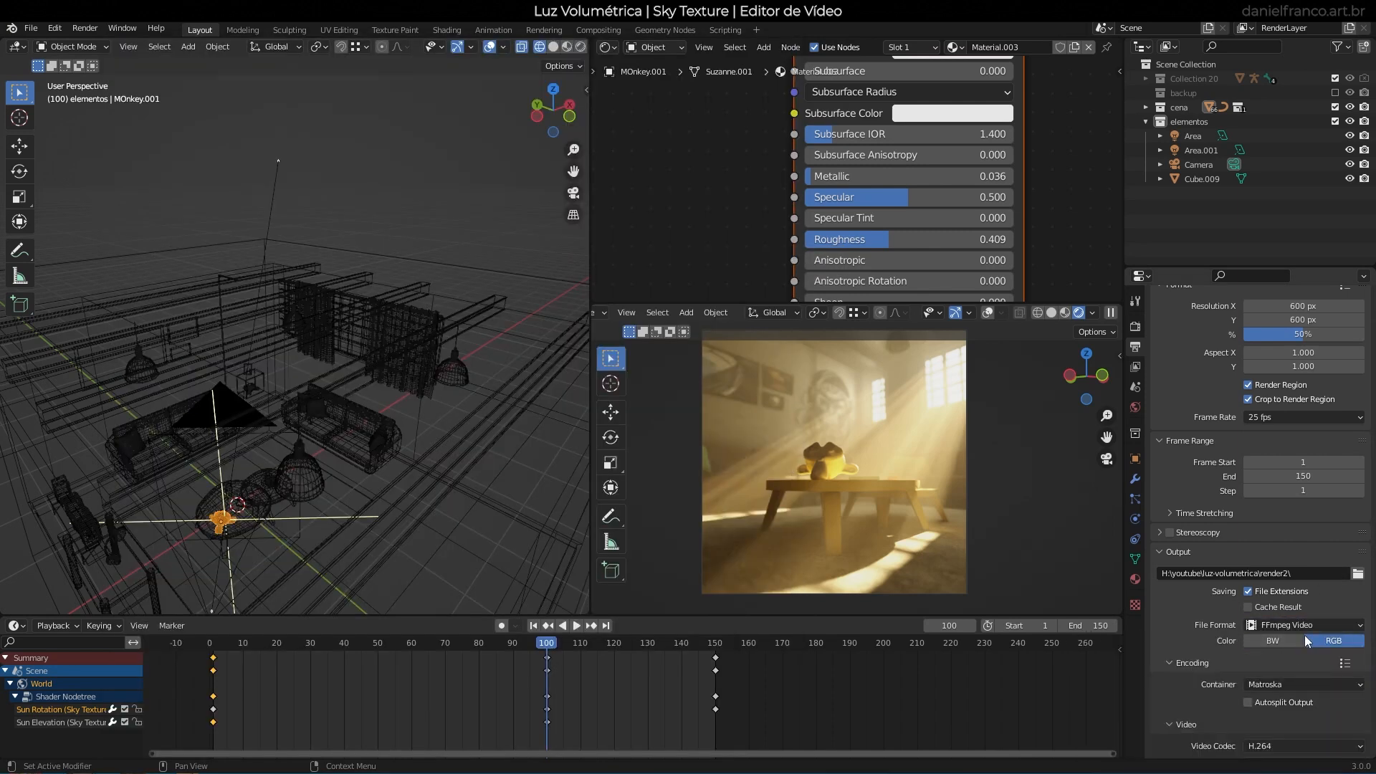
pyautogui.click(1274, 684)
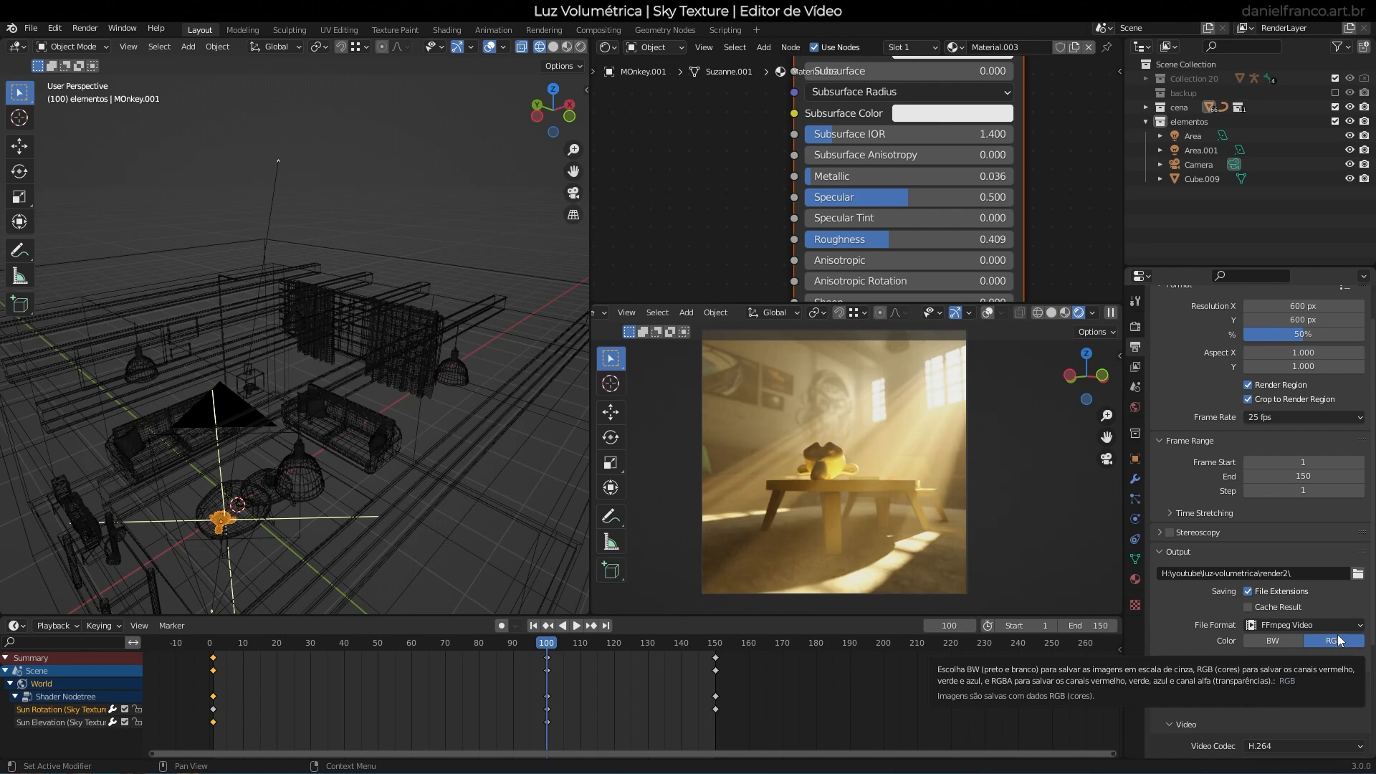
pyautogui.click(1318, 625)
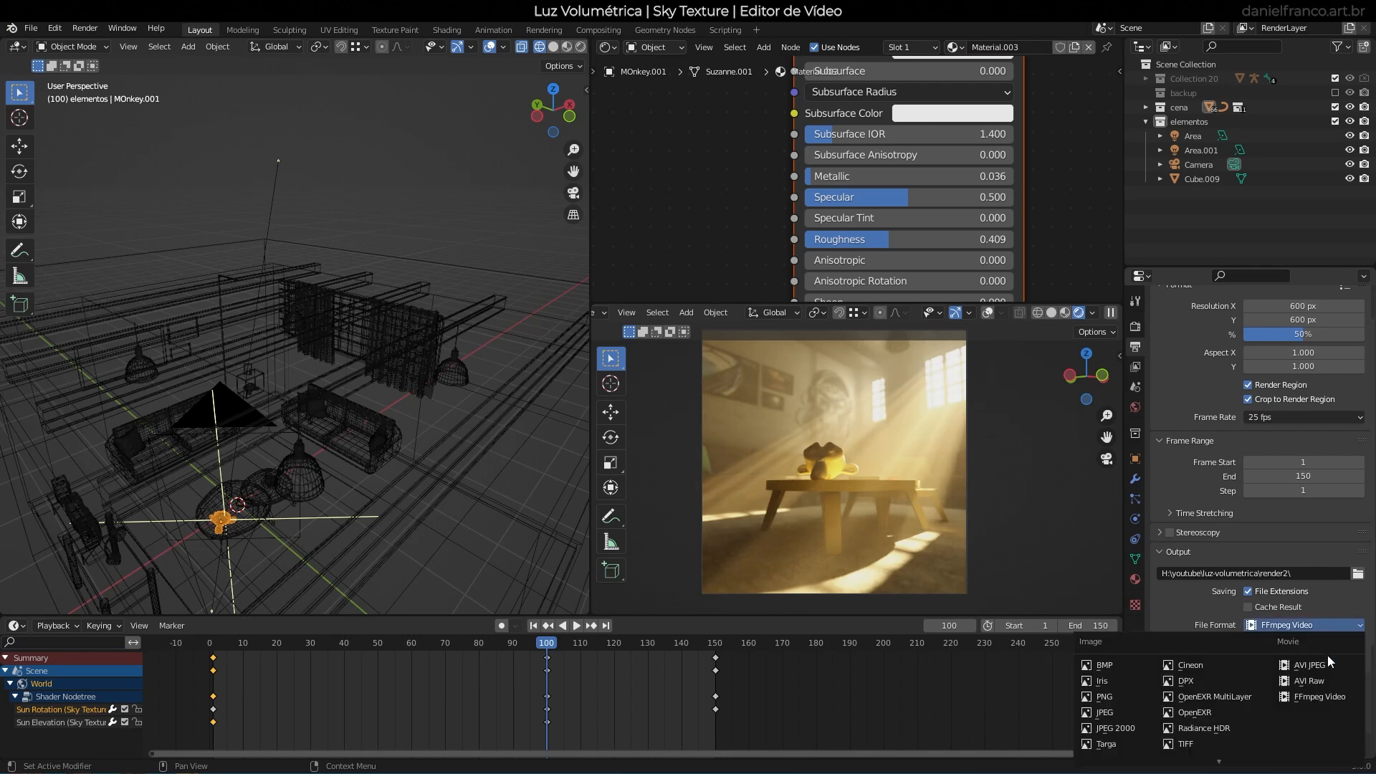
pyautogui.click(1121, 698)
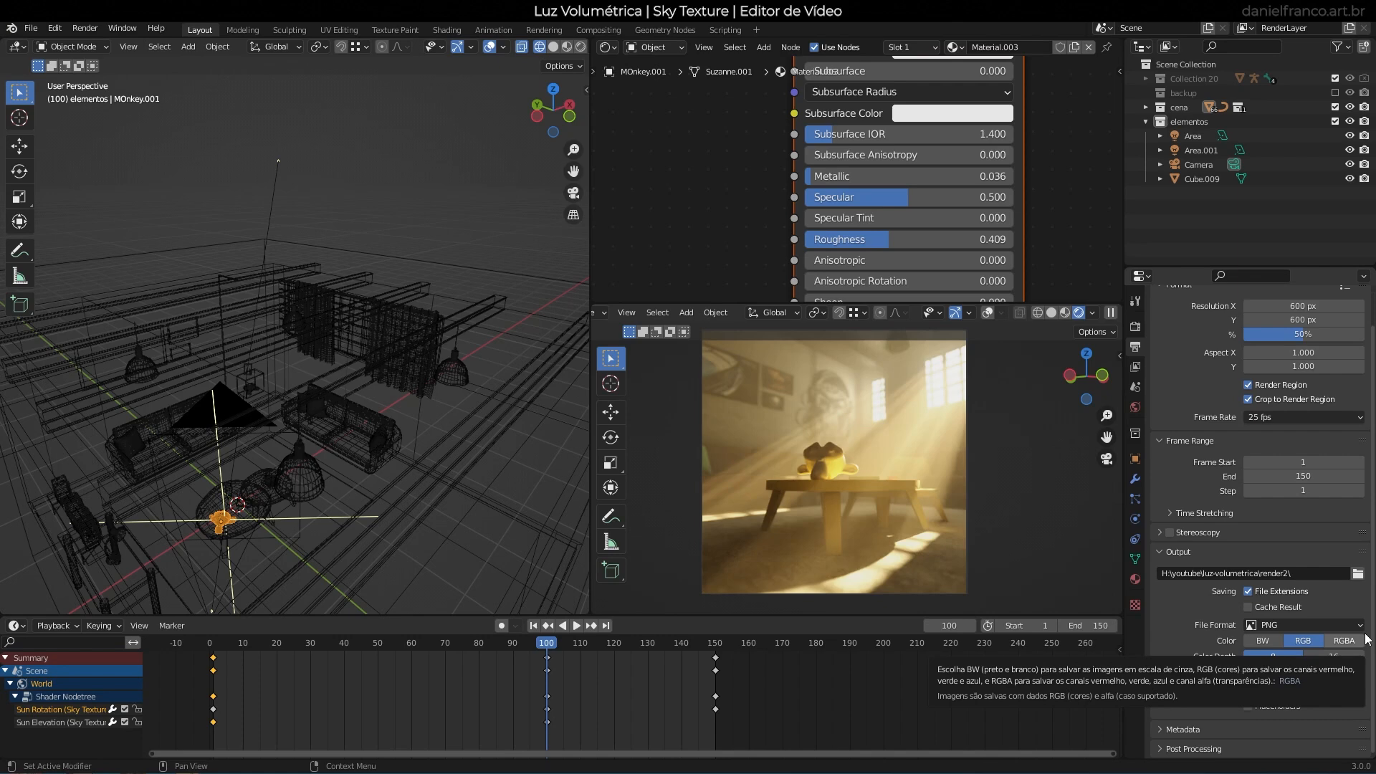
pyautogui.click(1312, 462)
pyautogui.write('50')
pyautogui.press('Escape')
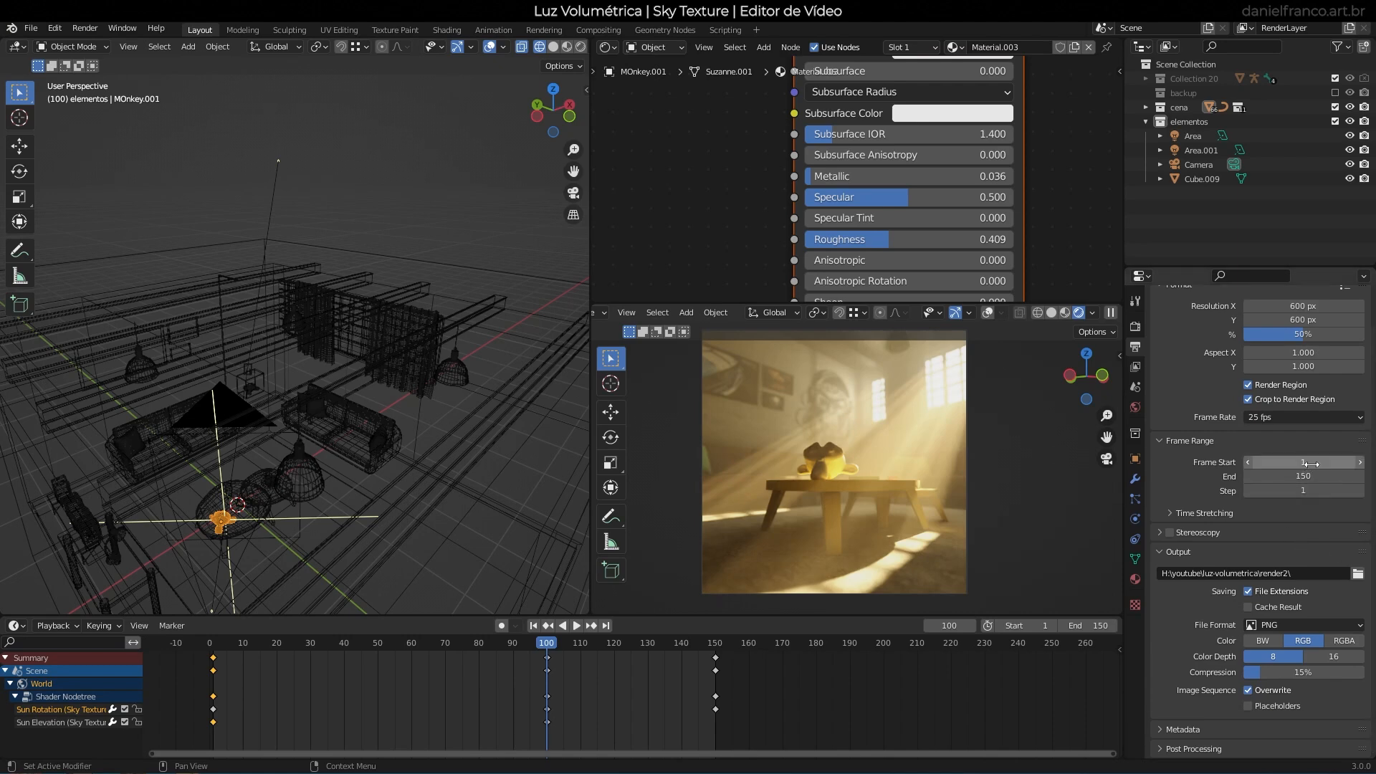
# Save the project file.
pyautogui.hotkey('ctrl', 's')
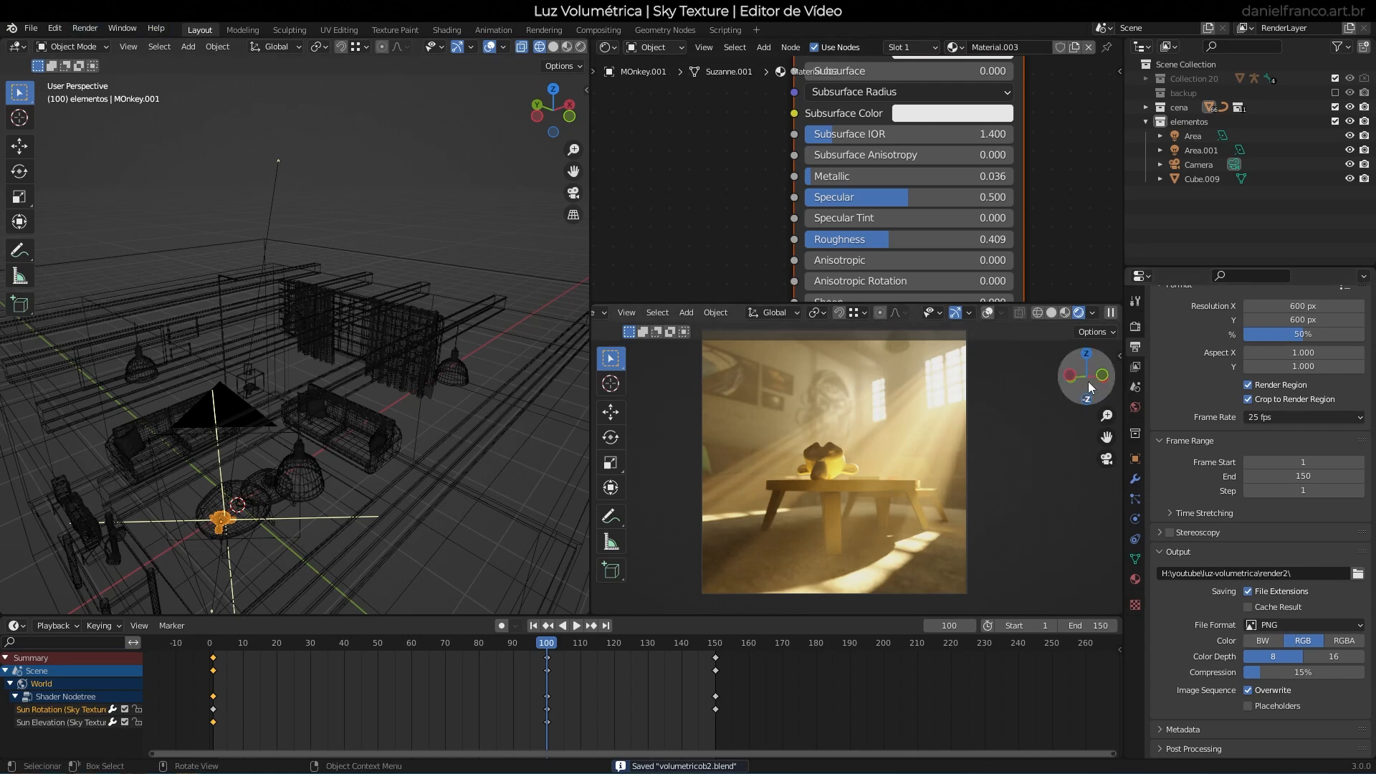
# Turn on the overlays in the camera viewport while in solid shading, and return it to rendered shading.
pyautogui.click(1051, 313)
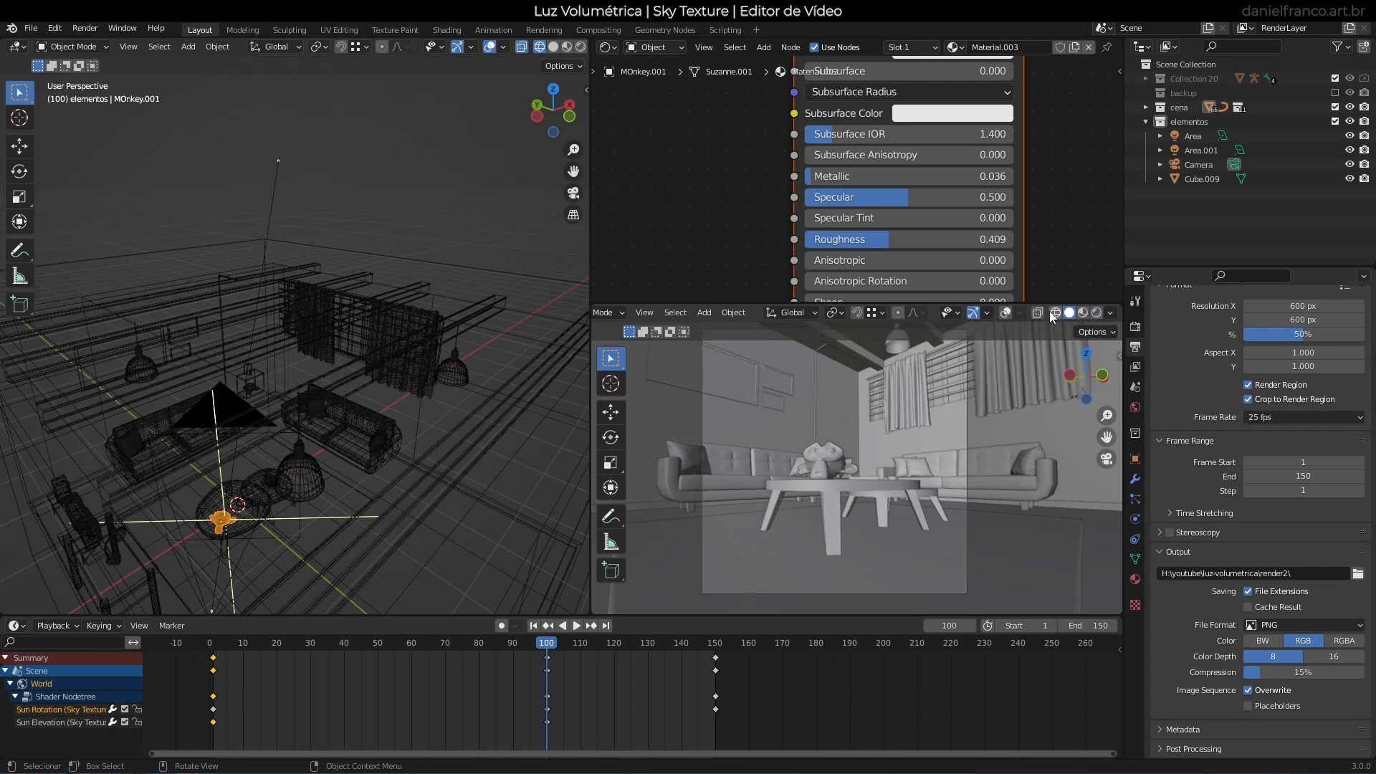
pyautogui.click(1007, 312)
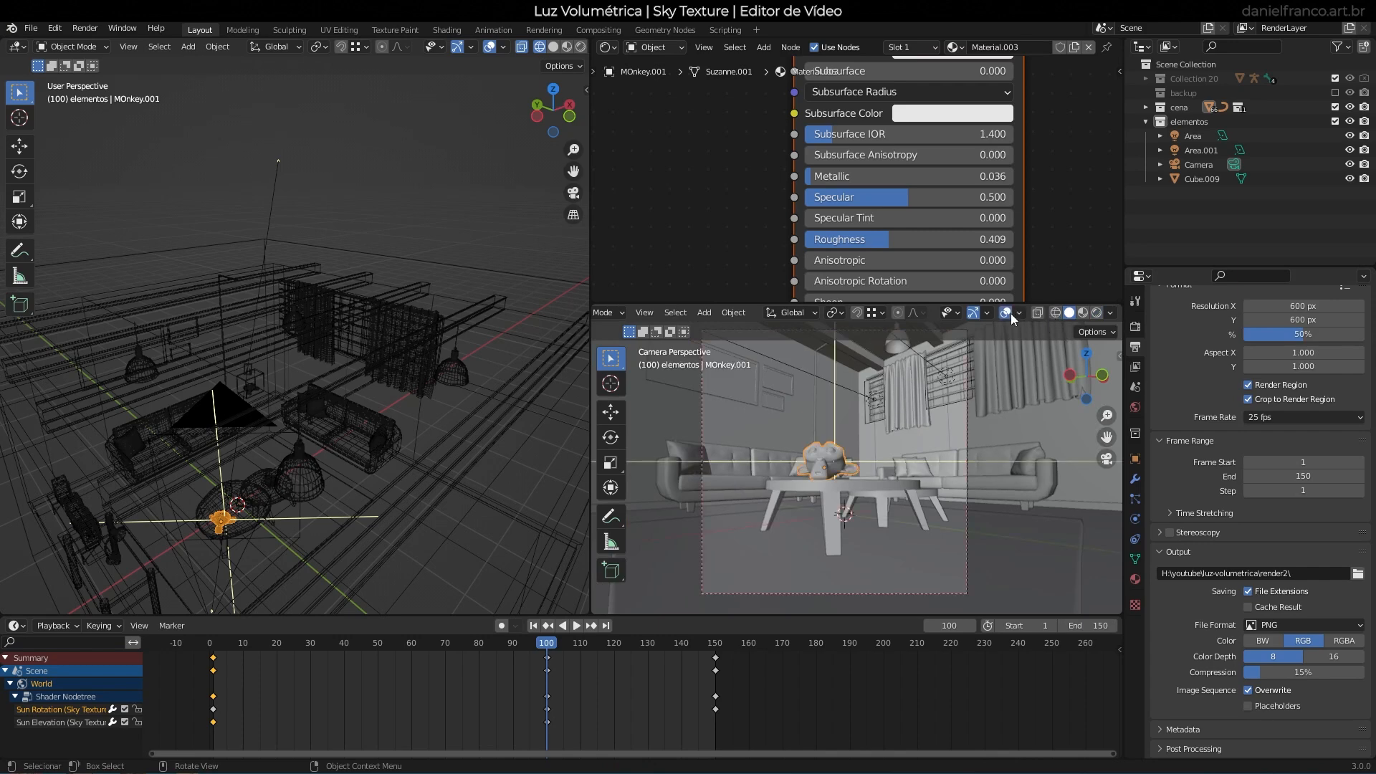
pyautogui.click(1094, 314)
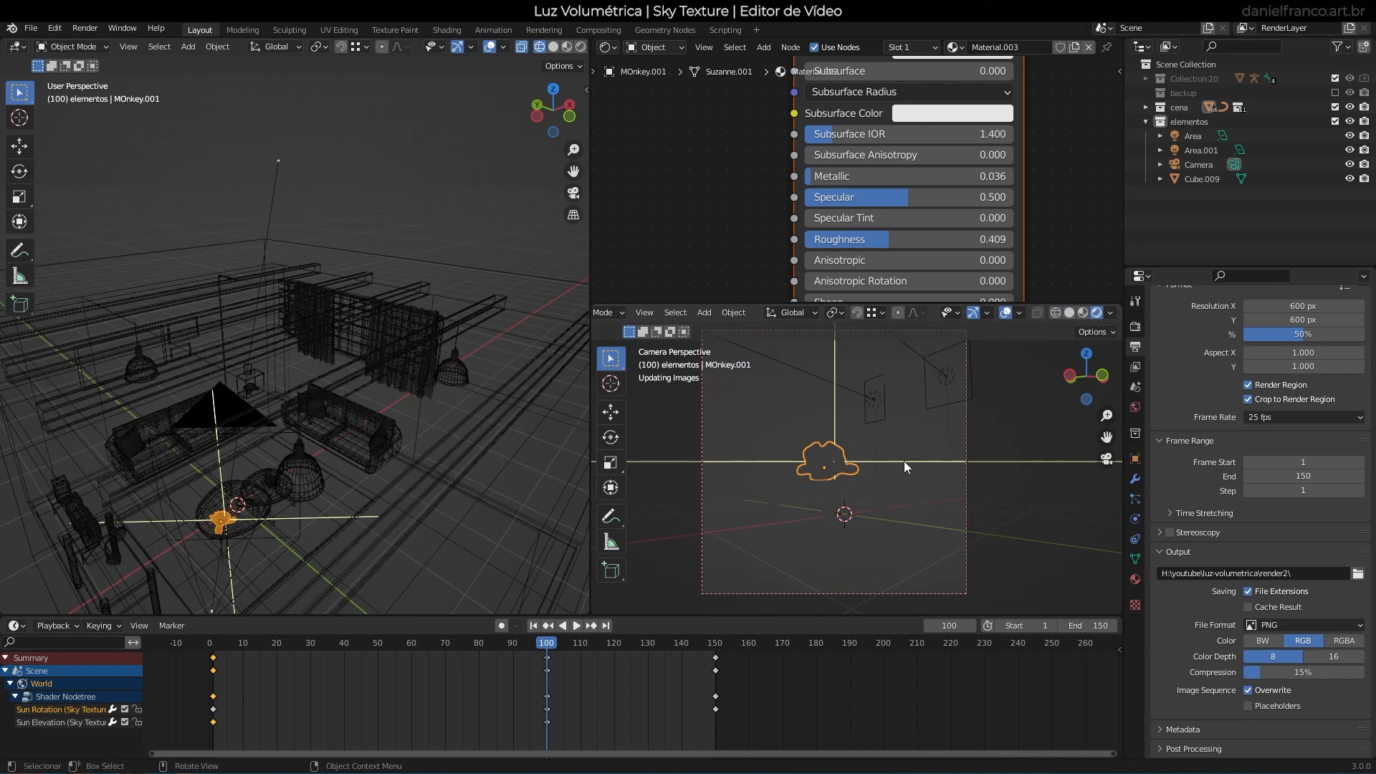
# Draw a smaller render region around the monkey and windows, and redraw it around the whole camera frame.
pyautogui.hotkey('ctrl', 'b')
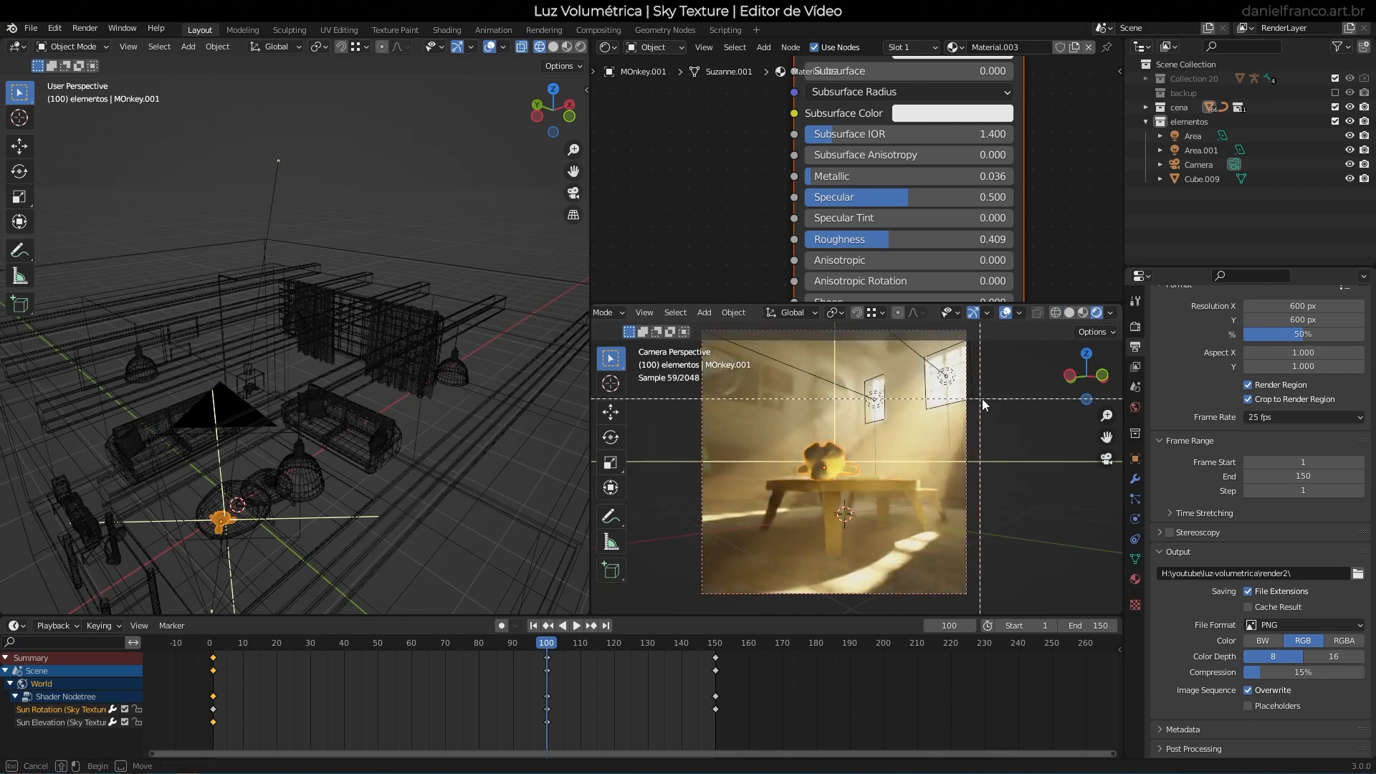
pyautogui.moveTo(971, 376); pyautogui.dragTo(798, 524)
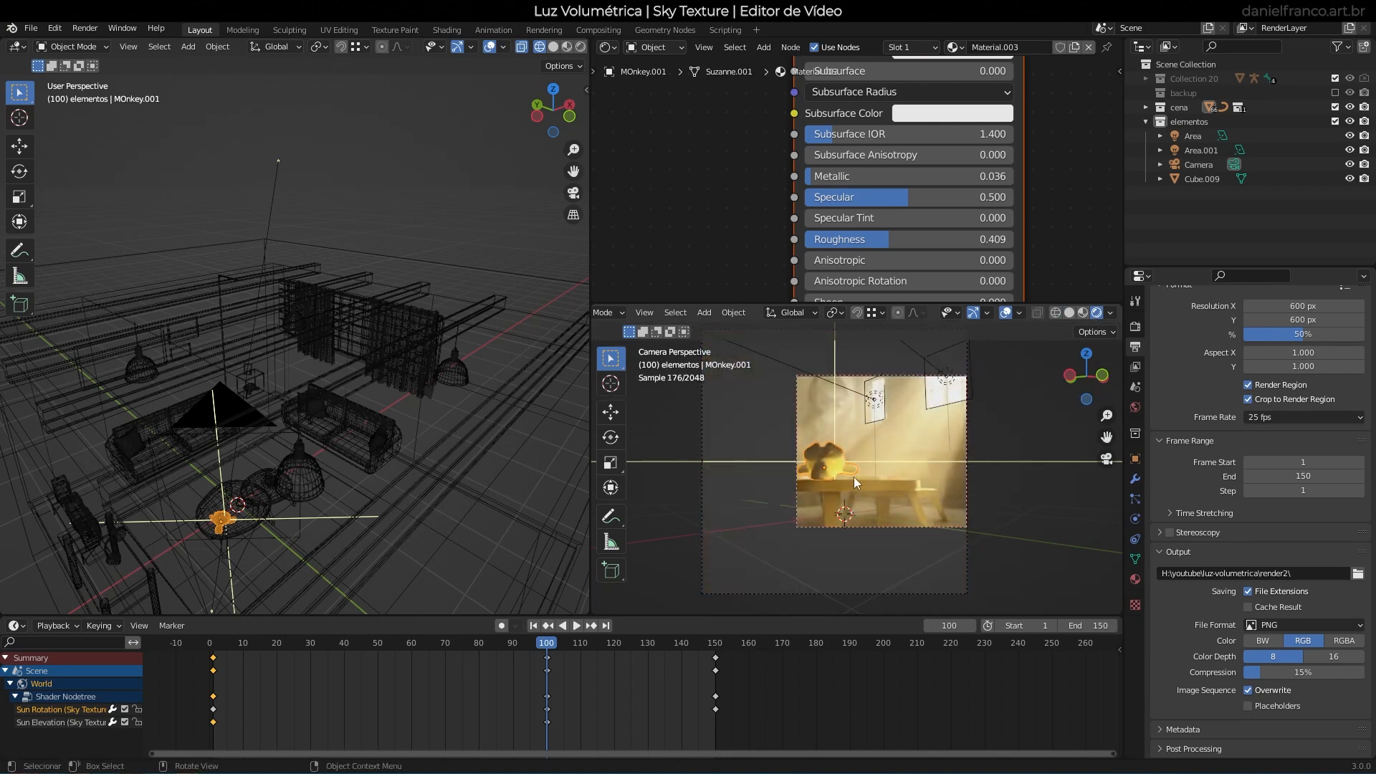
pyautogui.scroll(-2, 888, 544)
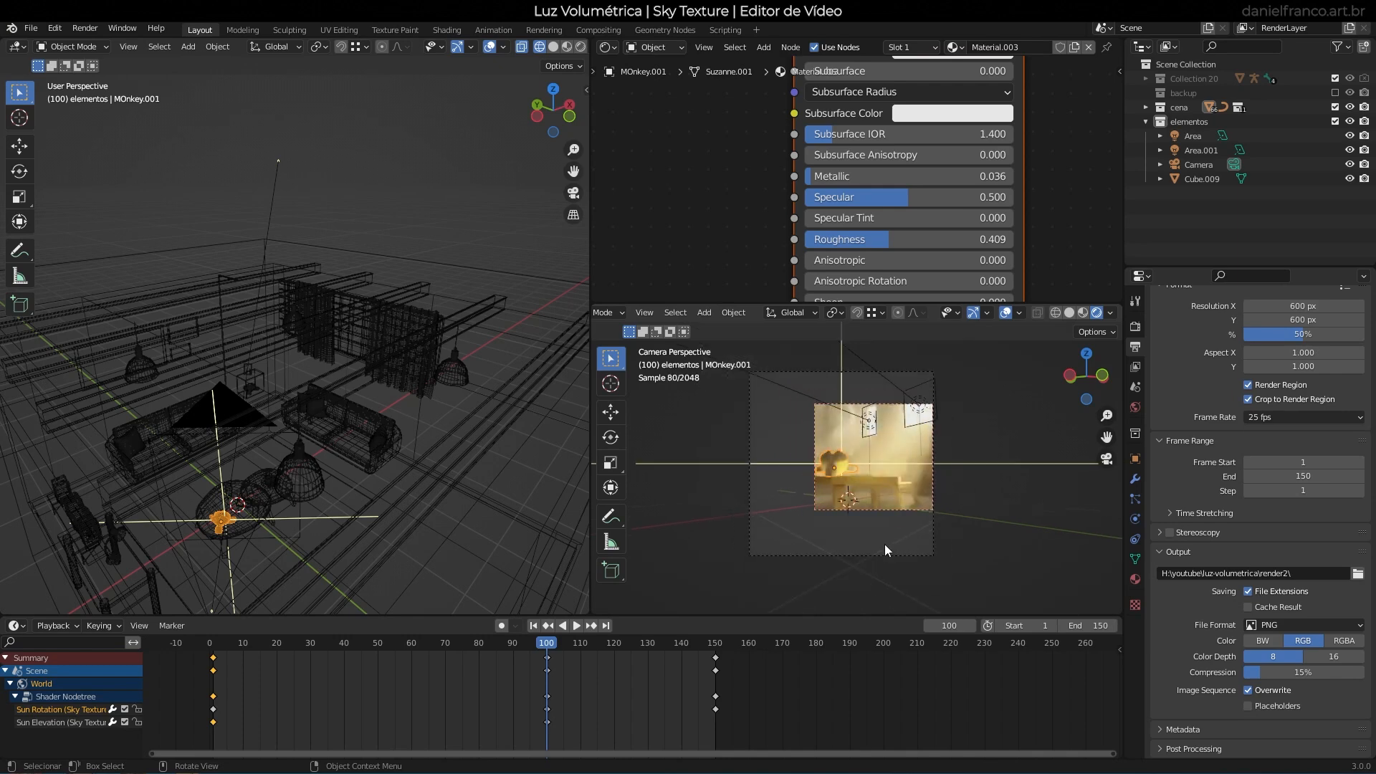
pyautogui.hotkey('ctrl', 'b')
pyautogui.moveTo(752, 337); pyautogui.dragTo(961, 603)
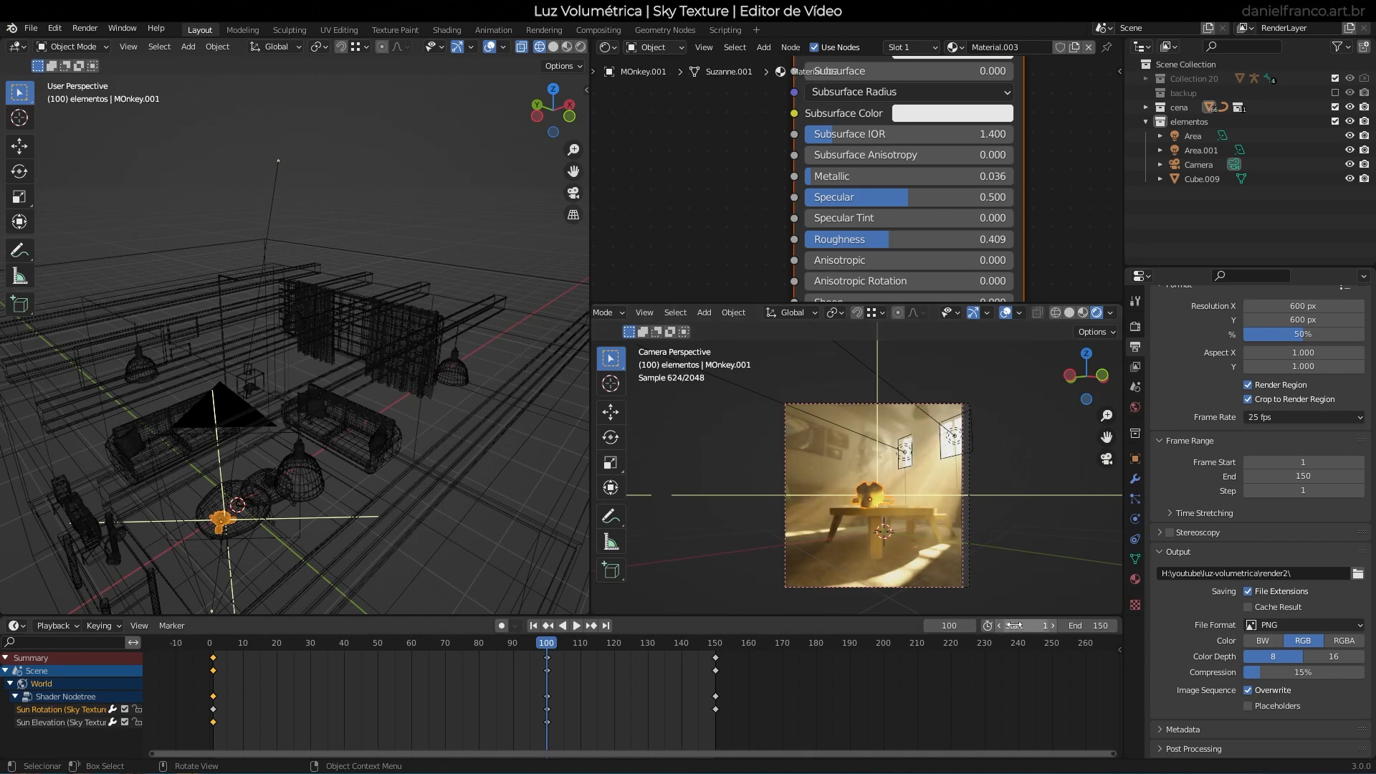
# Switch the camera viewport to solid shading and clear the render region.
pyautogui.click(1068, 319)
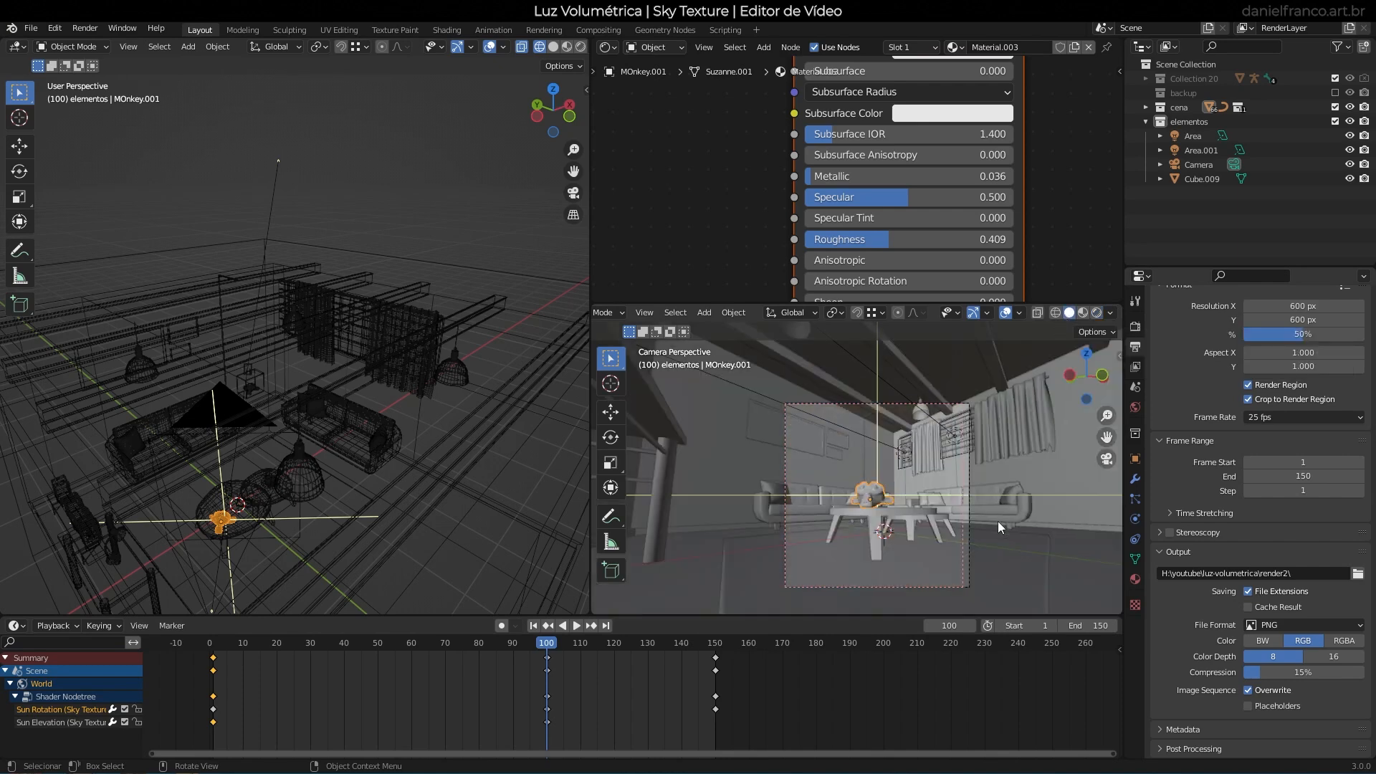
pyautogui.hotkey('ctrl', 'alt', 'b')
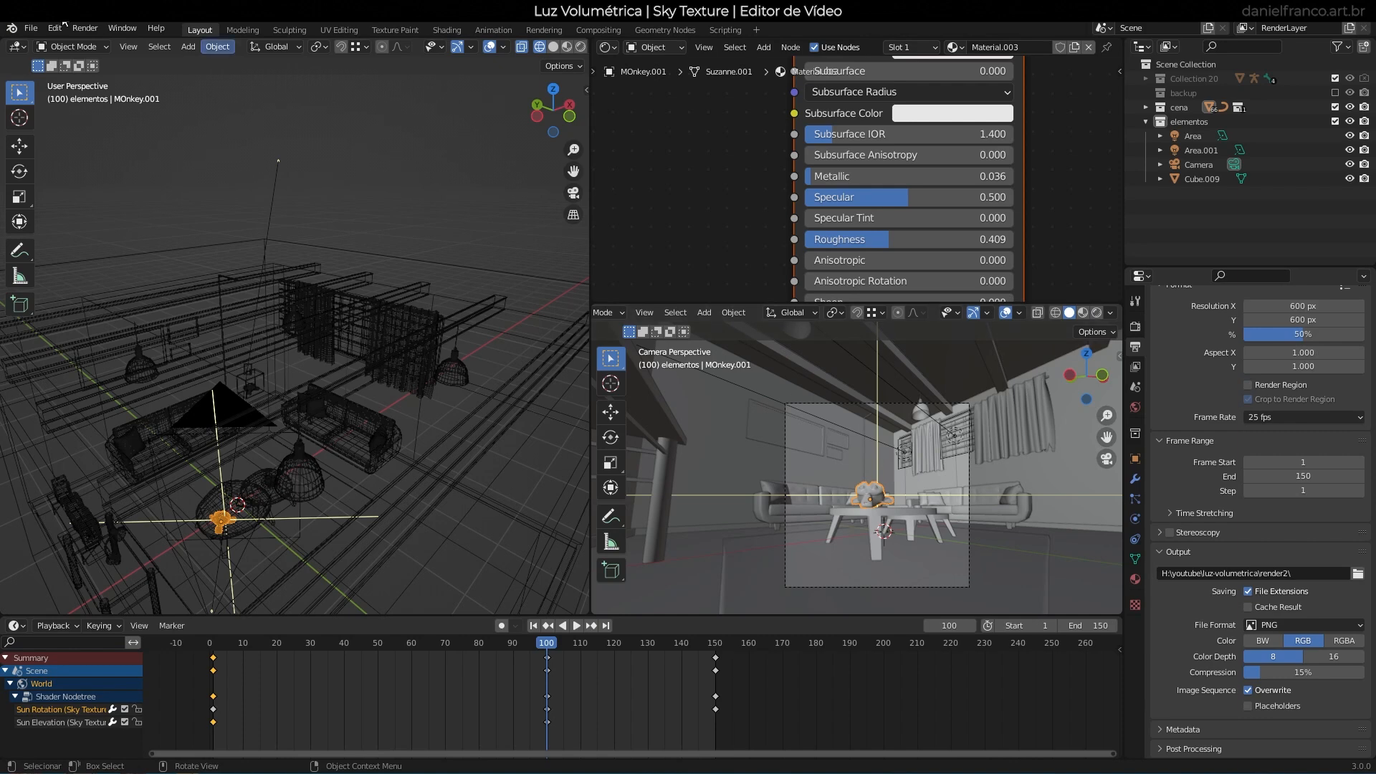
# Render the complete animation to the output folder.
pyautogui.click(85, 28)
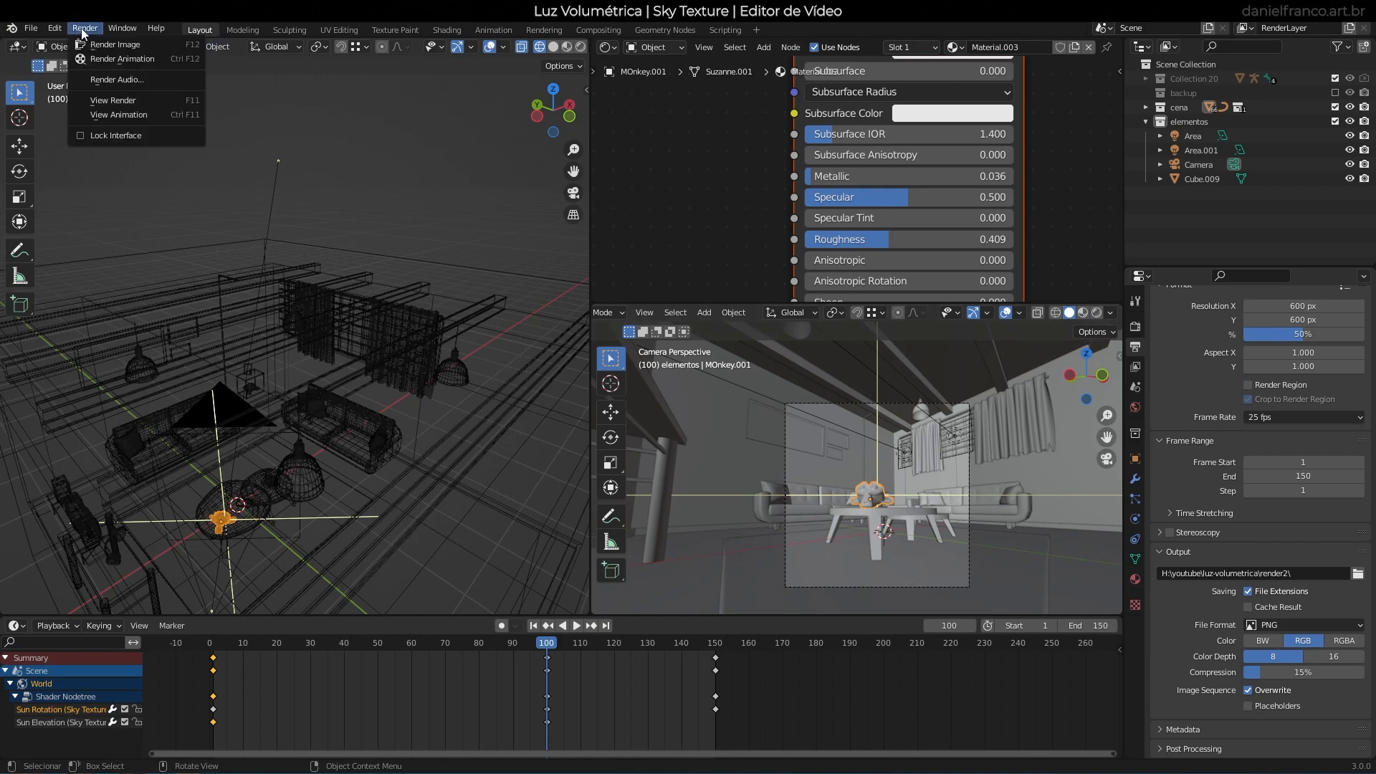
pyautogui.click(138, 64)
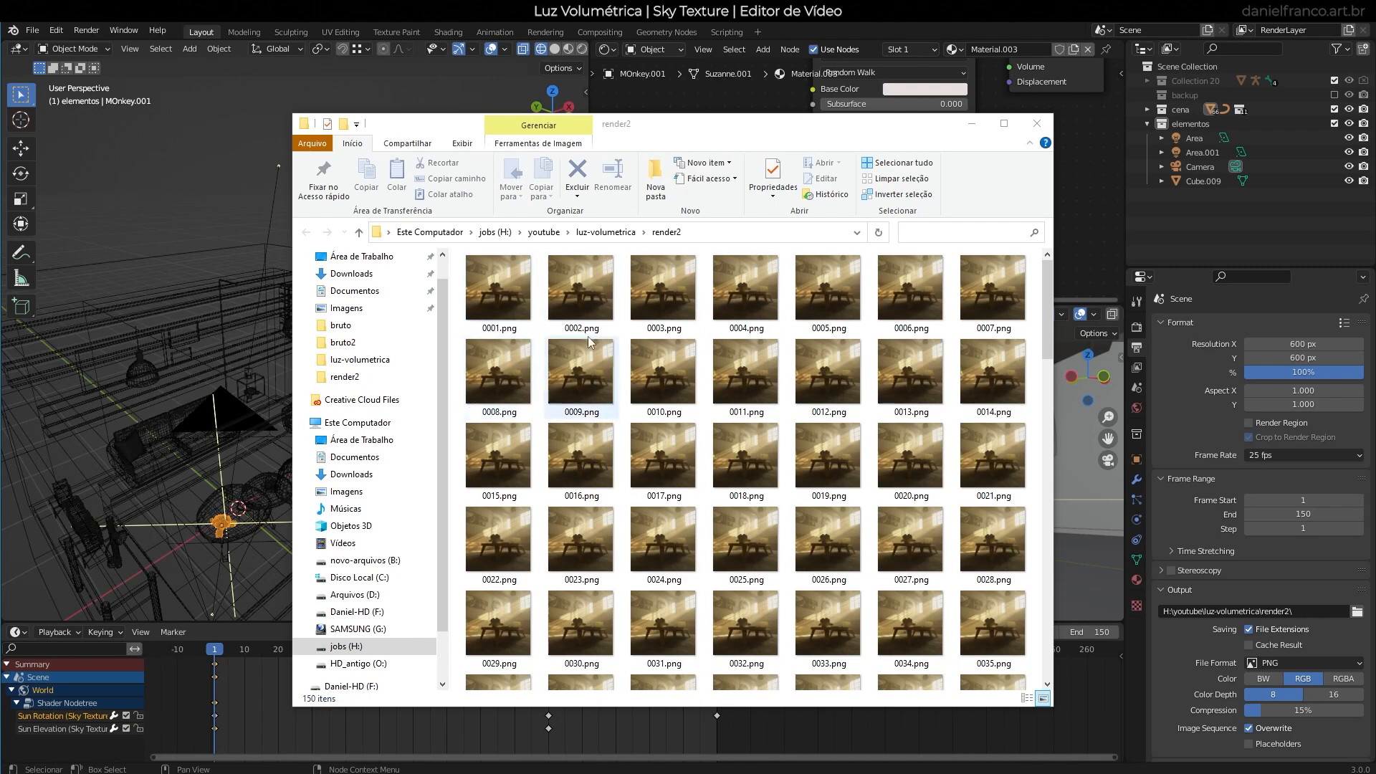
# Look through the rendered frames from 0001.png to 0150.png in the render2 folder.
pyautogui.click(484, 316)
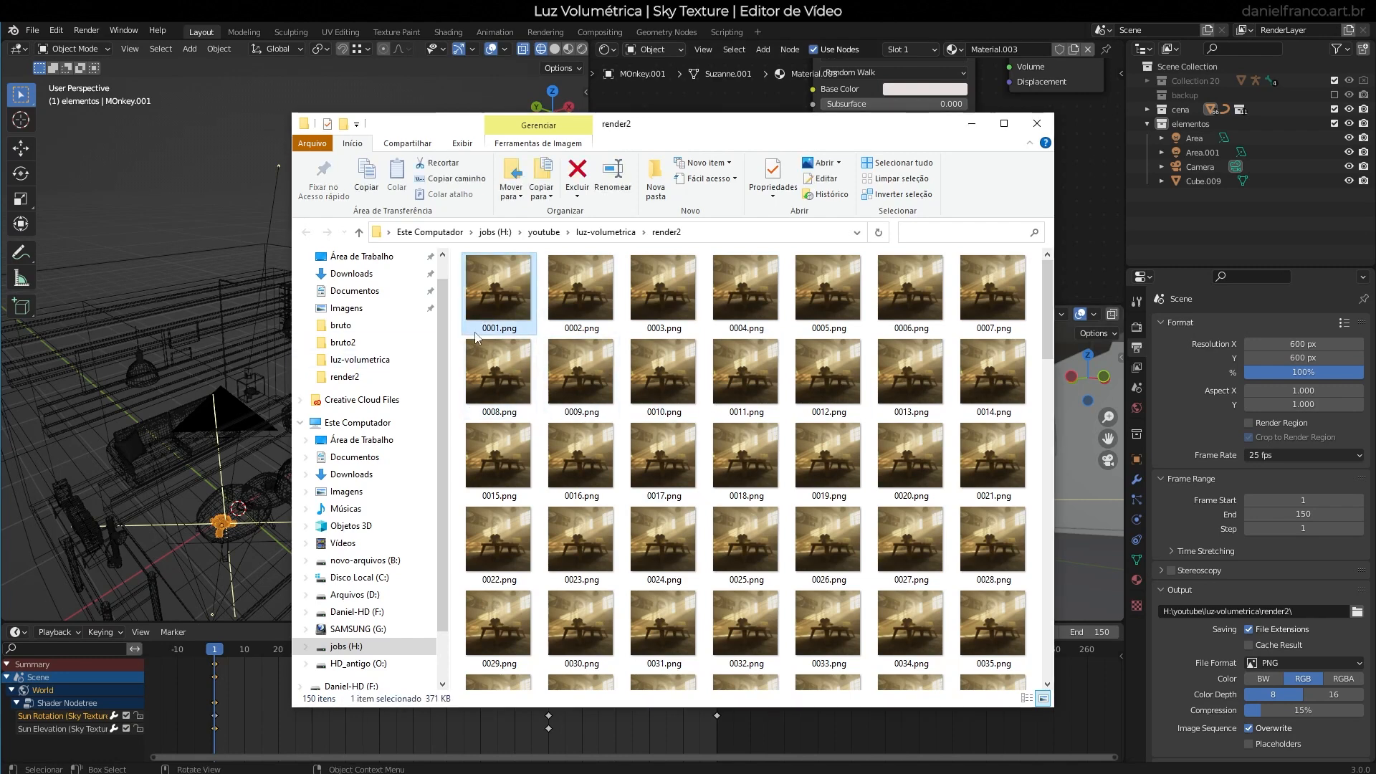
pyautogui.scroll(-15, 538, 326)
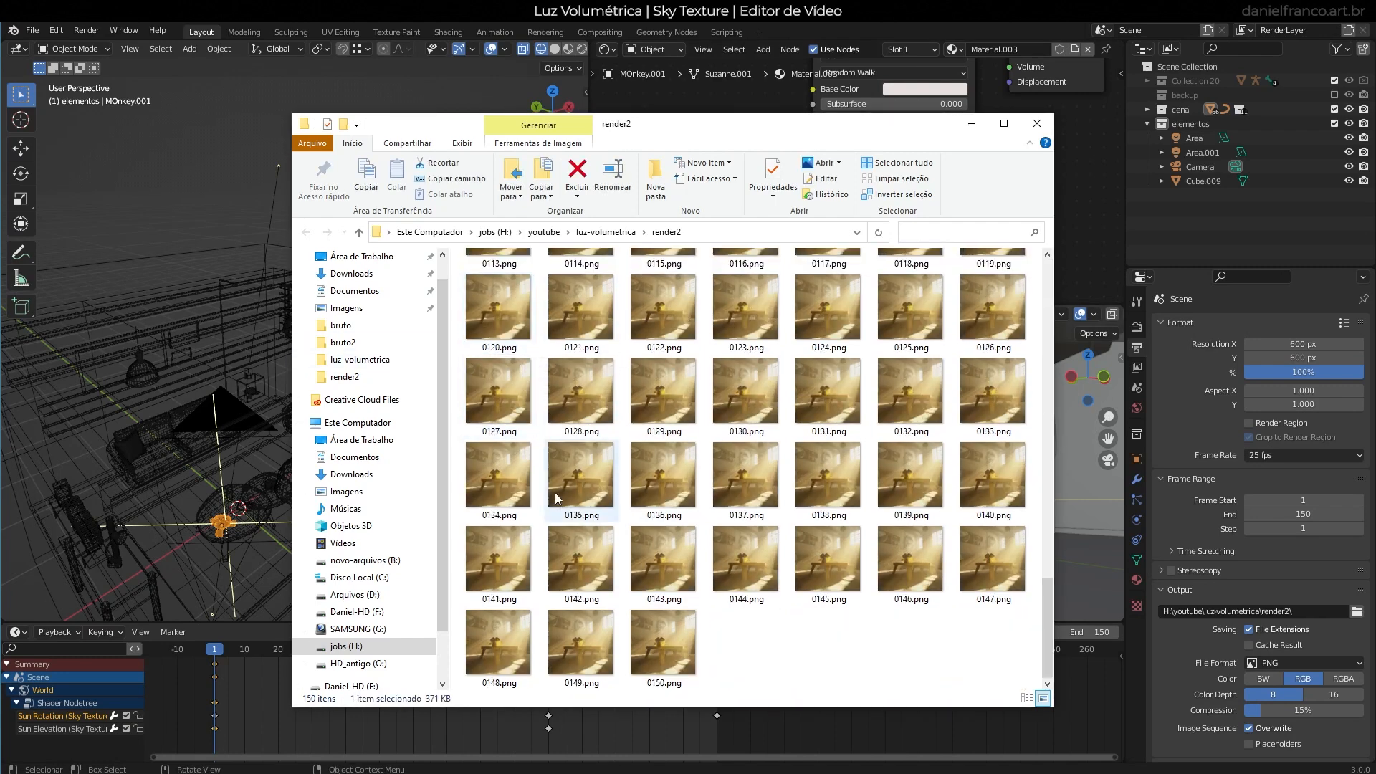
pyautogui.scroll(15, 643, 654)
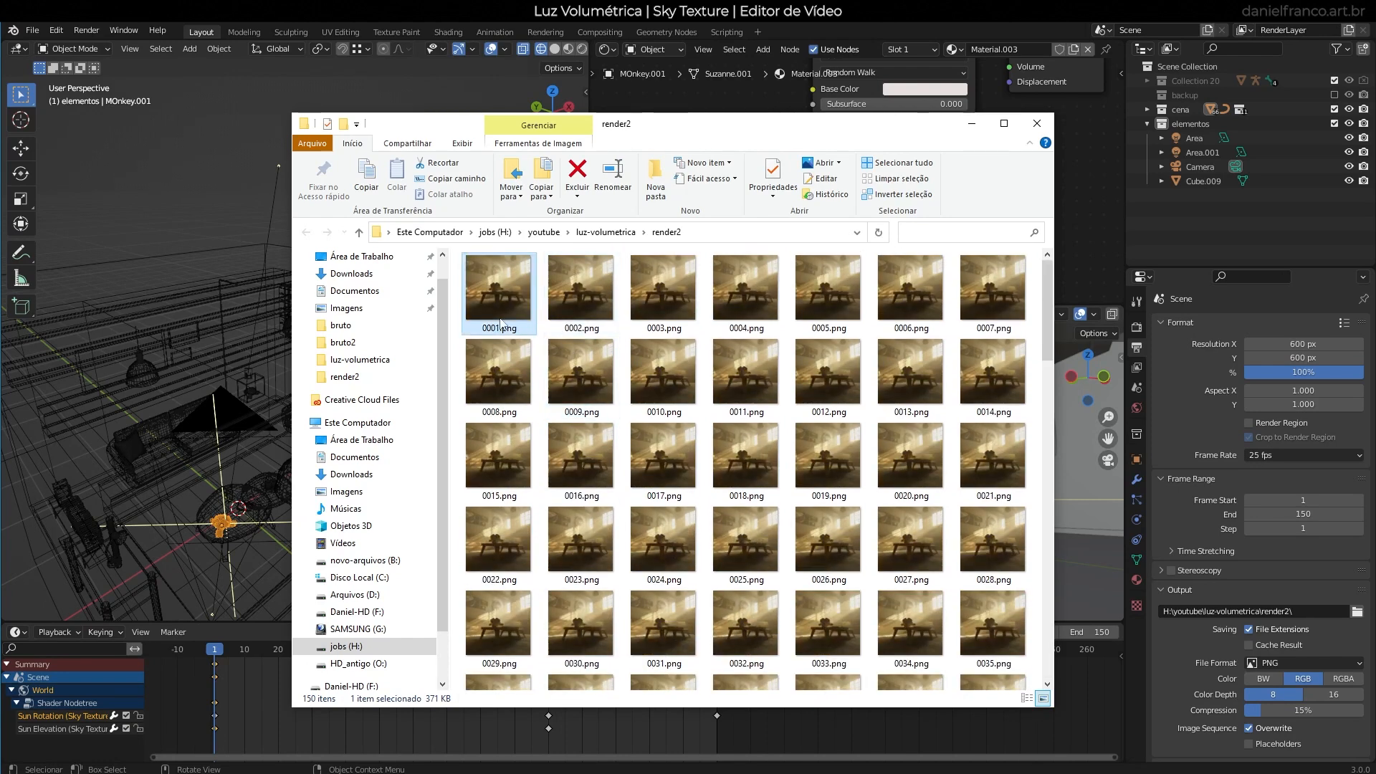
pyautogui.scroll(-15, 677, 433)
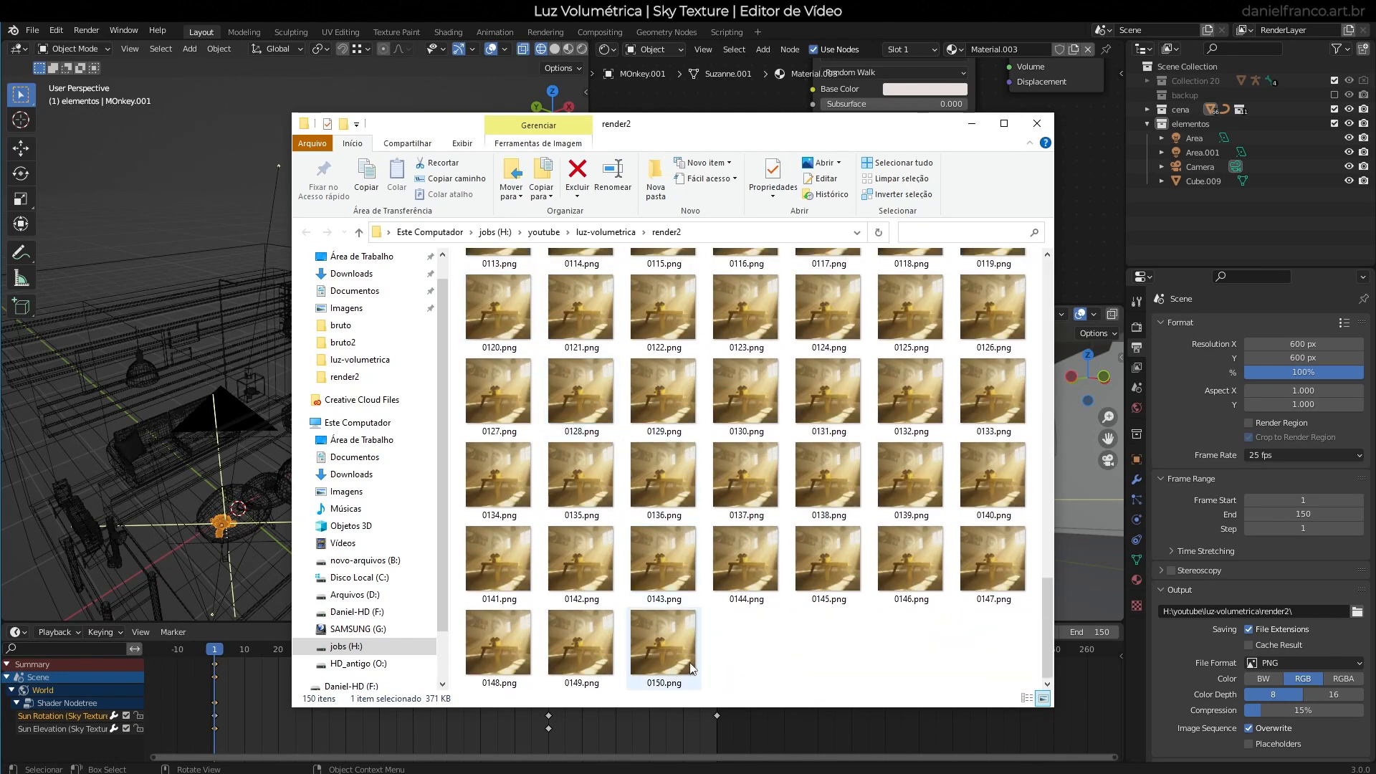
pyautogui.scroll(10, 552, 483)
pyautogui.scroll(5, 551, 484)
# View the frame sequence in the photo viewer starting from 0001.png, and return to Blender.
pyautogui.doubleClick(499, 294)
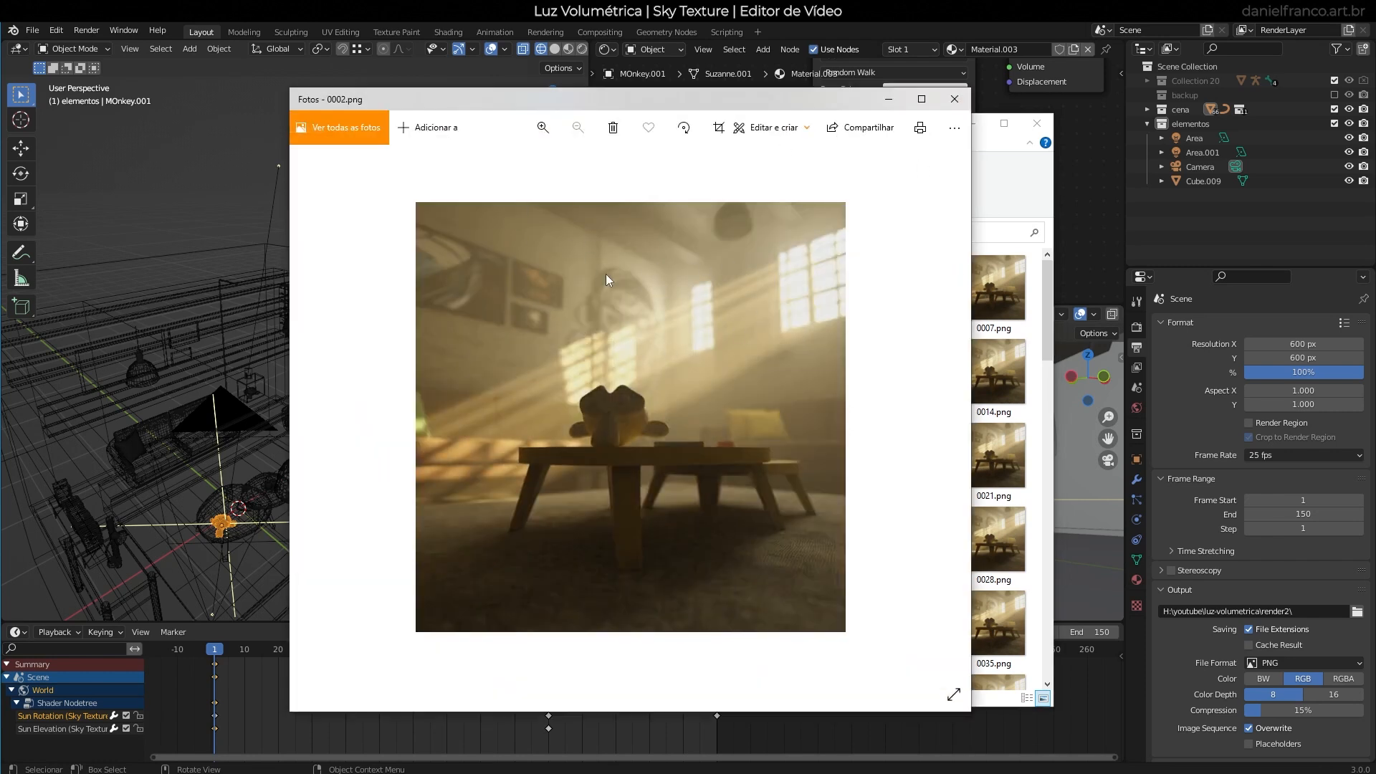
pyautogui.press('Right')
pyautogui.press('Right')
pyautogui.press('Right')
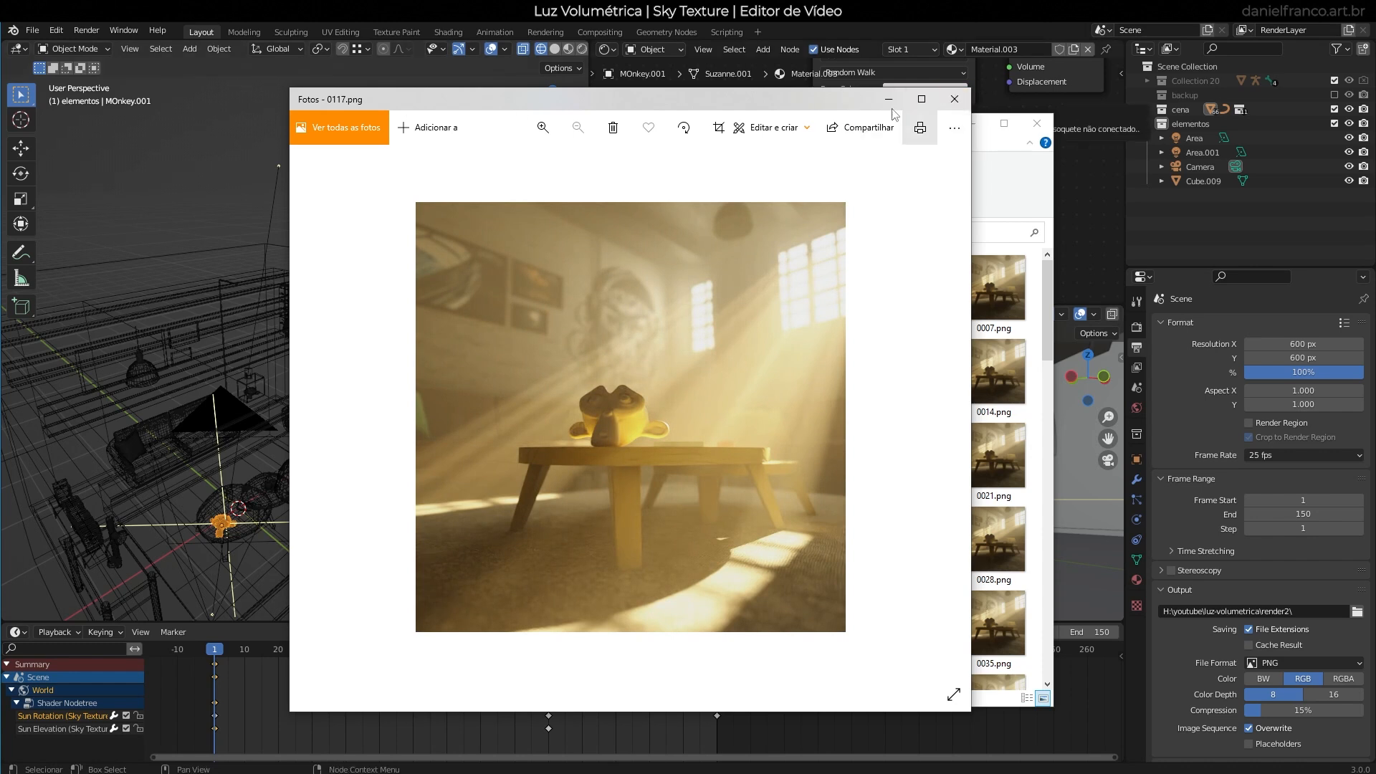
pyautogui.click(952, 101)
pyautogui.click(975, 126)
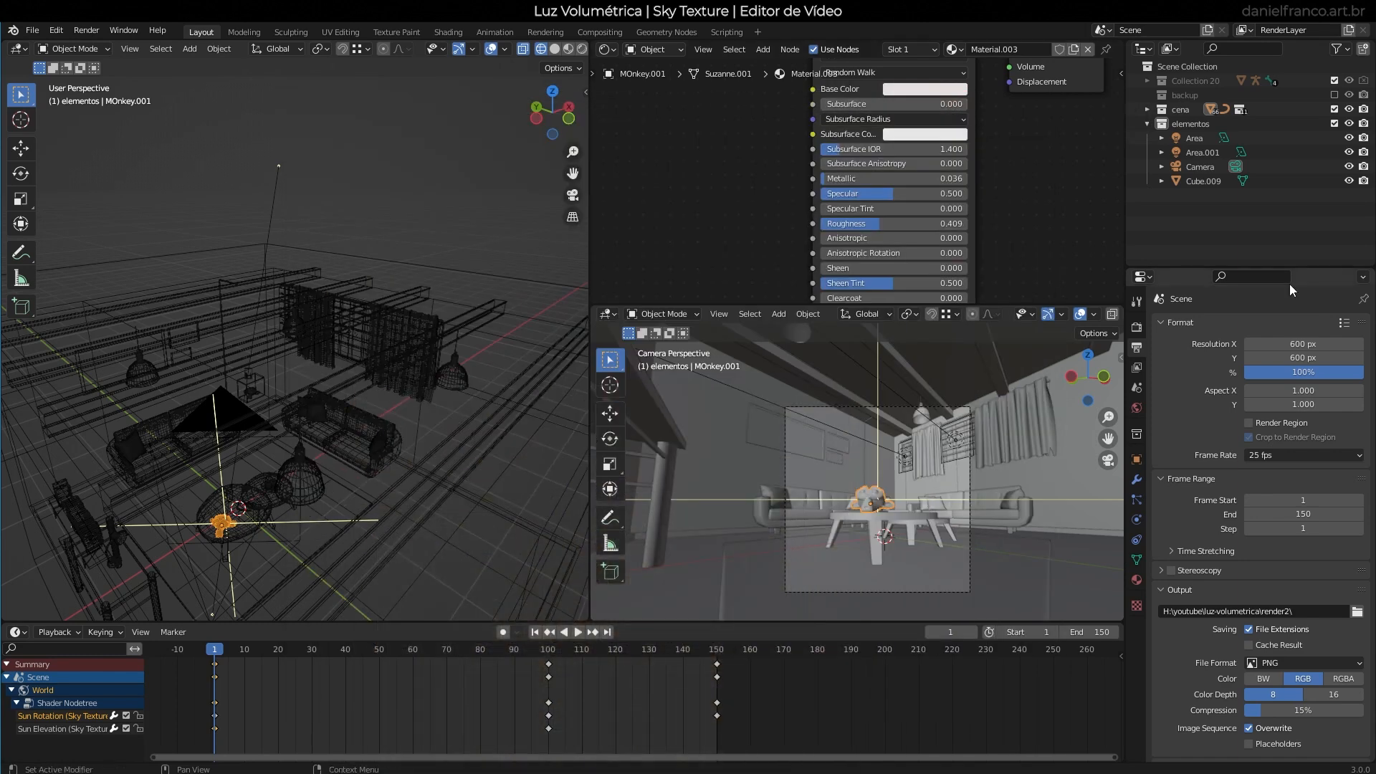
# Set the output resolution percentage to 50%, and return it to 100%.
pyautogui.click(1303, 377)
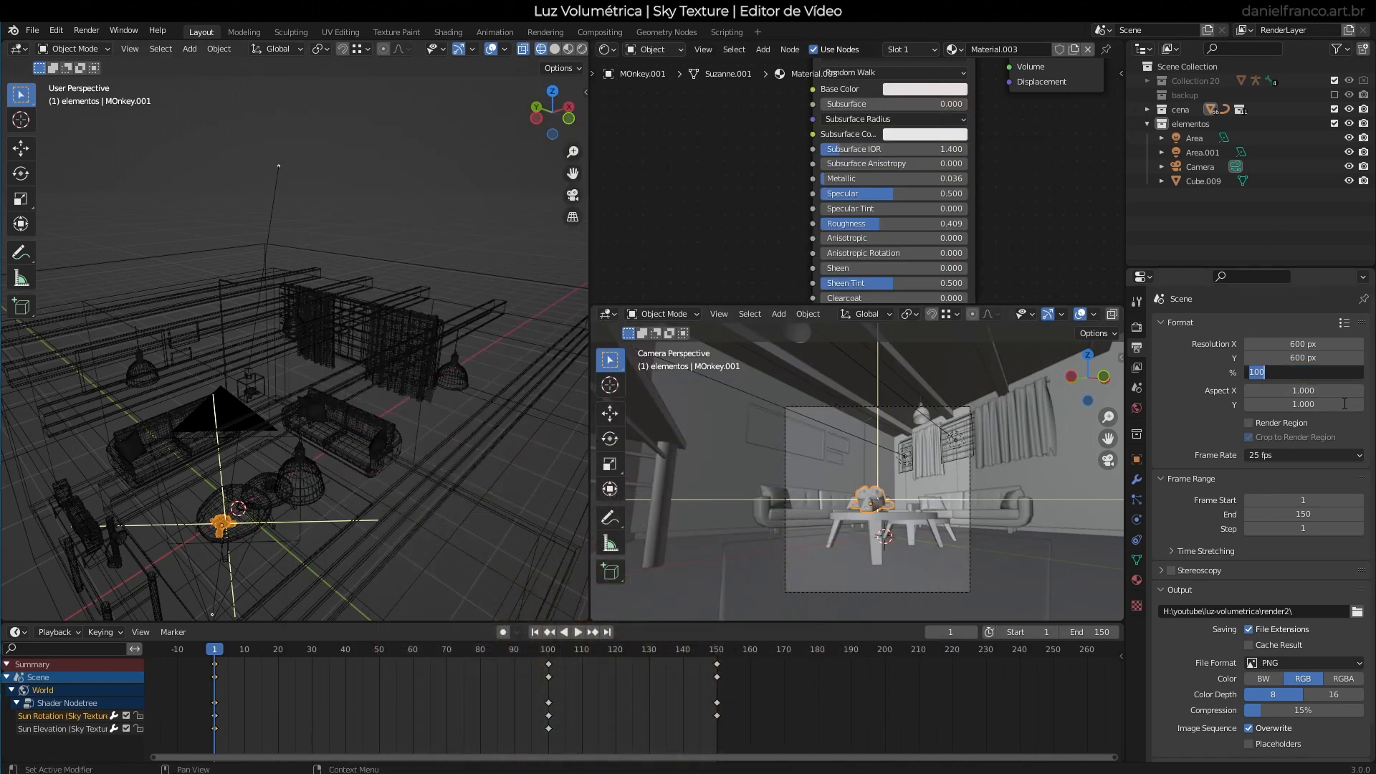
pyautogui.write('50')
pyautogui.press('Return')
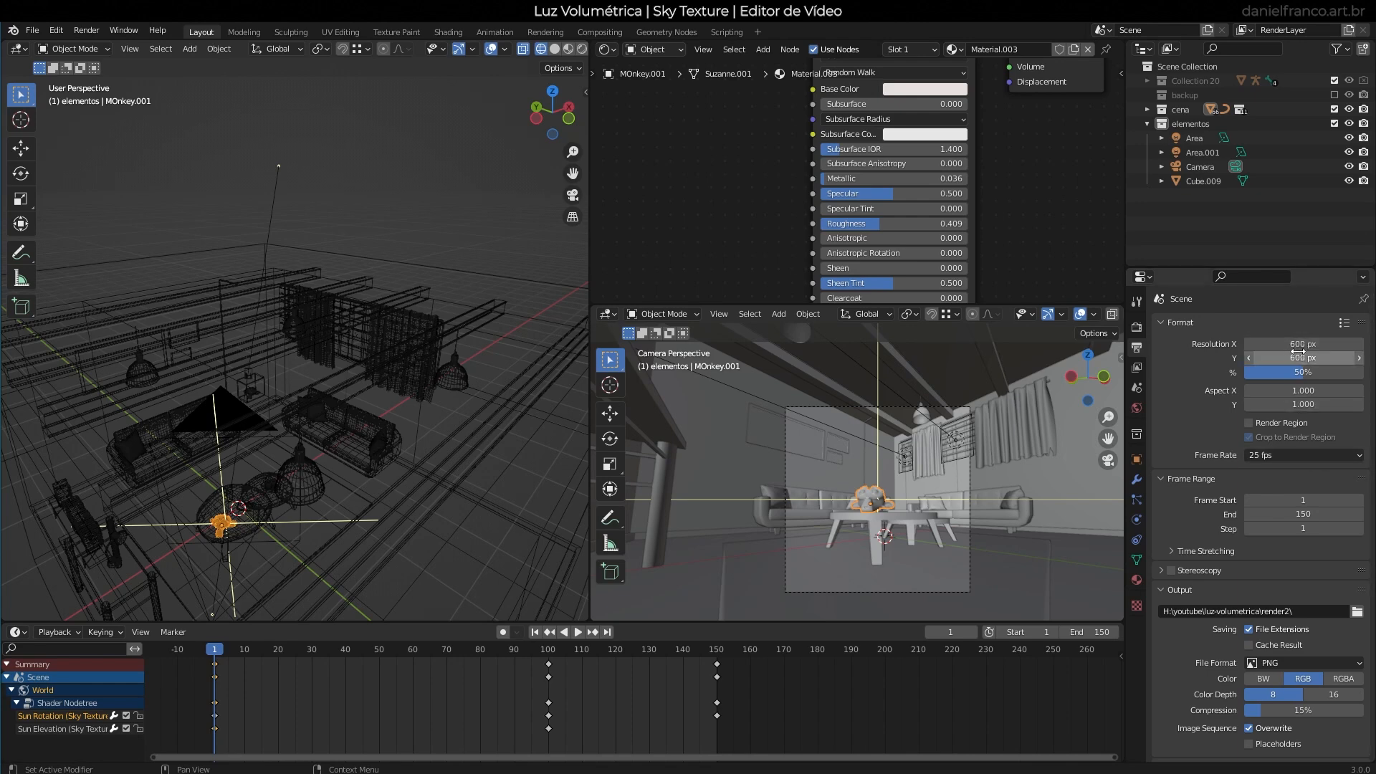
pyautogui.click(1304, 372)
pyautogui.write('100')
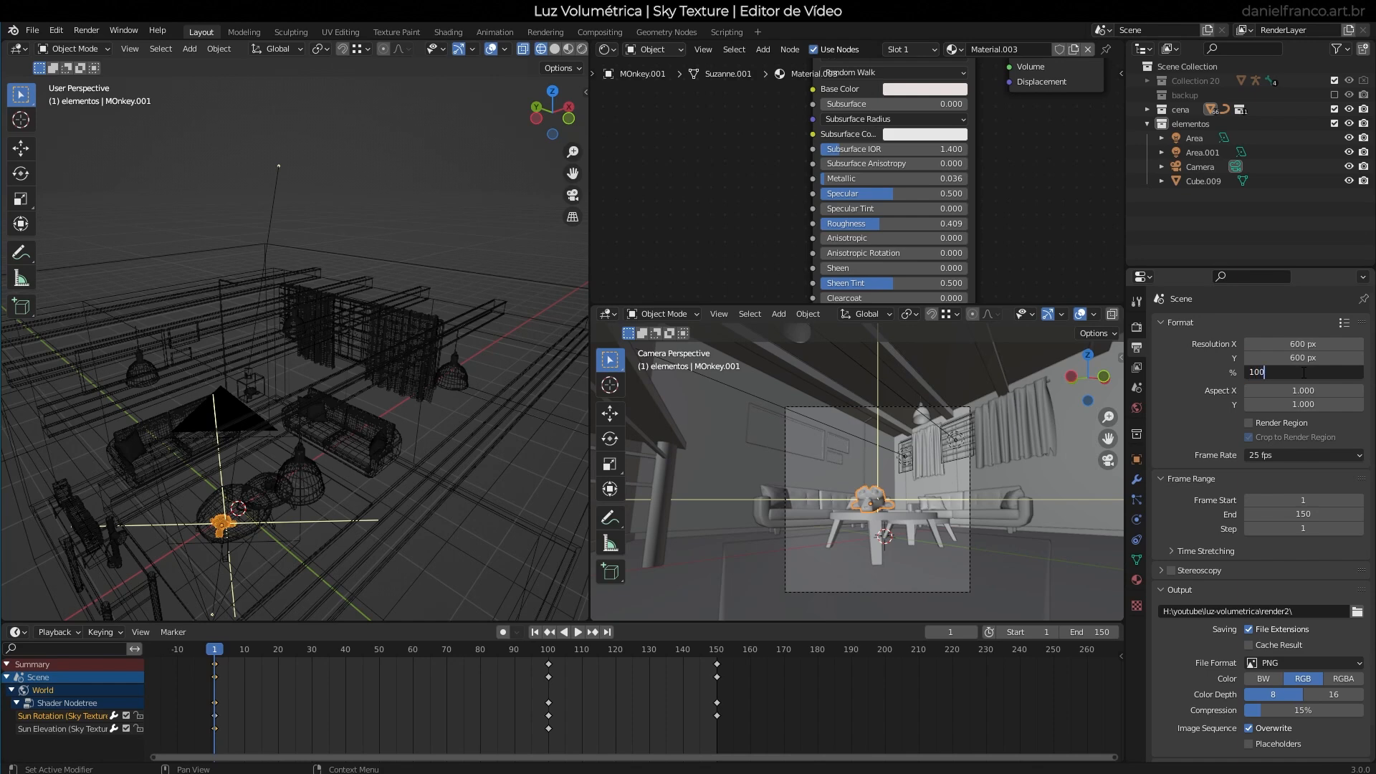
pyautogui.press('Return')
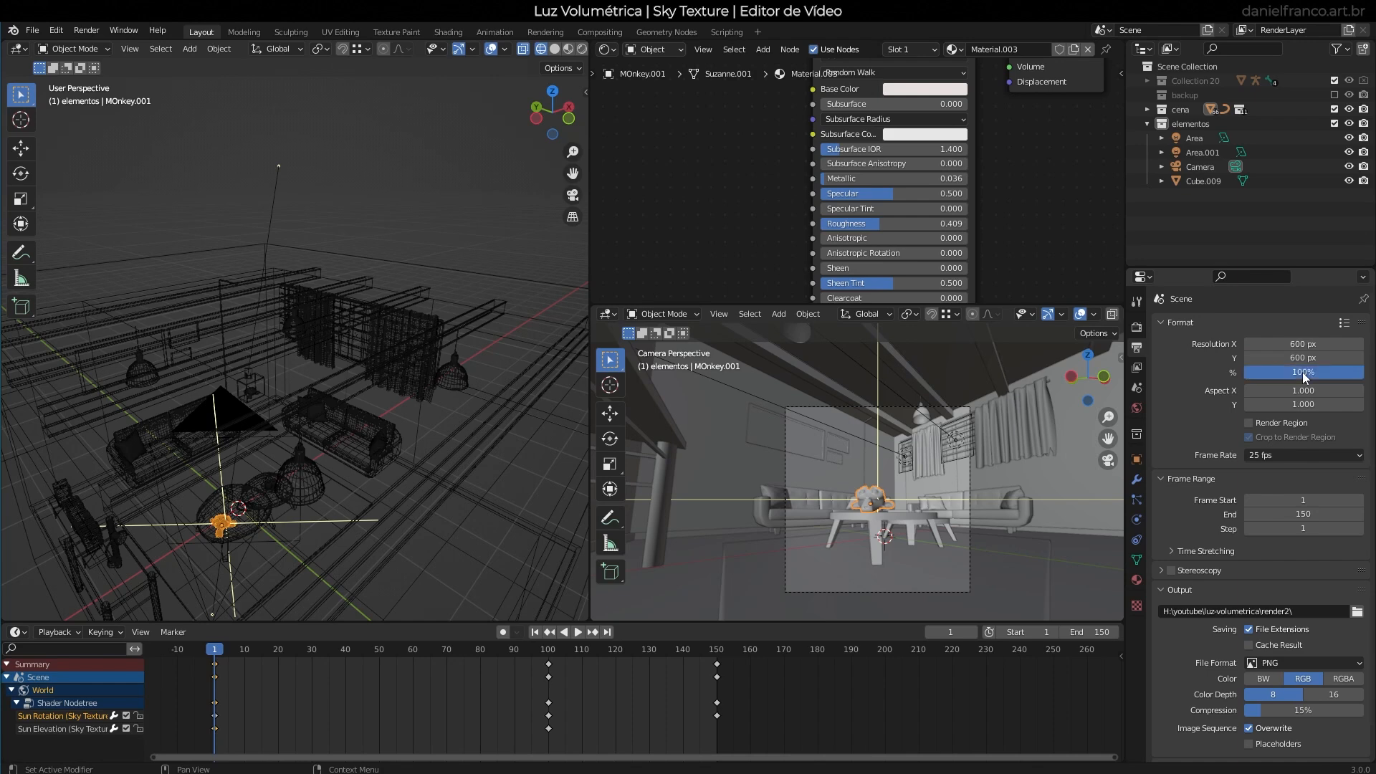
# Try 1 for the Volume max bounces in the render light path settings, and set it to 5.
pyautogui.click(1137, 330)
pyautogui.scroll(-6, 1278, 509)
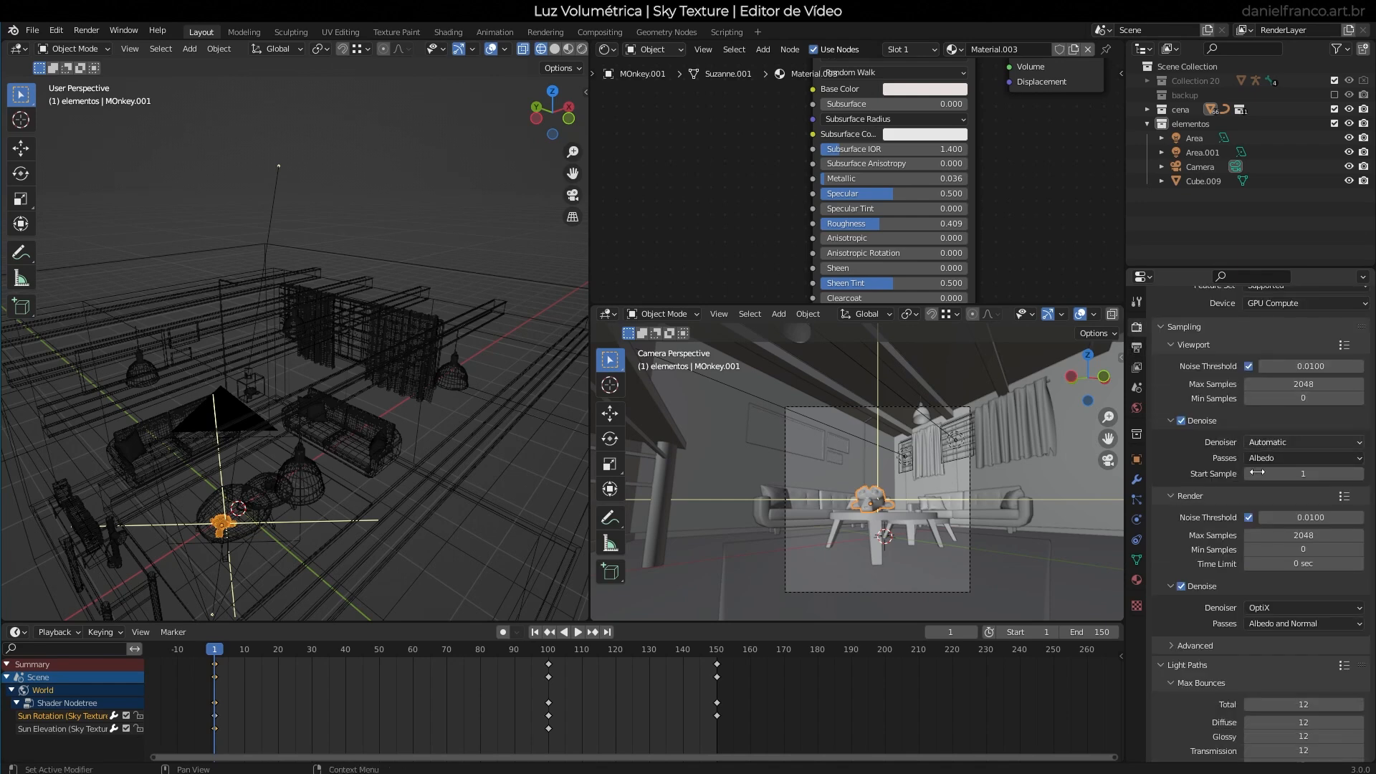
pyautogui.scroll(-5, 1278, 510)
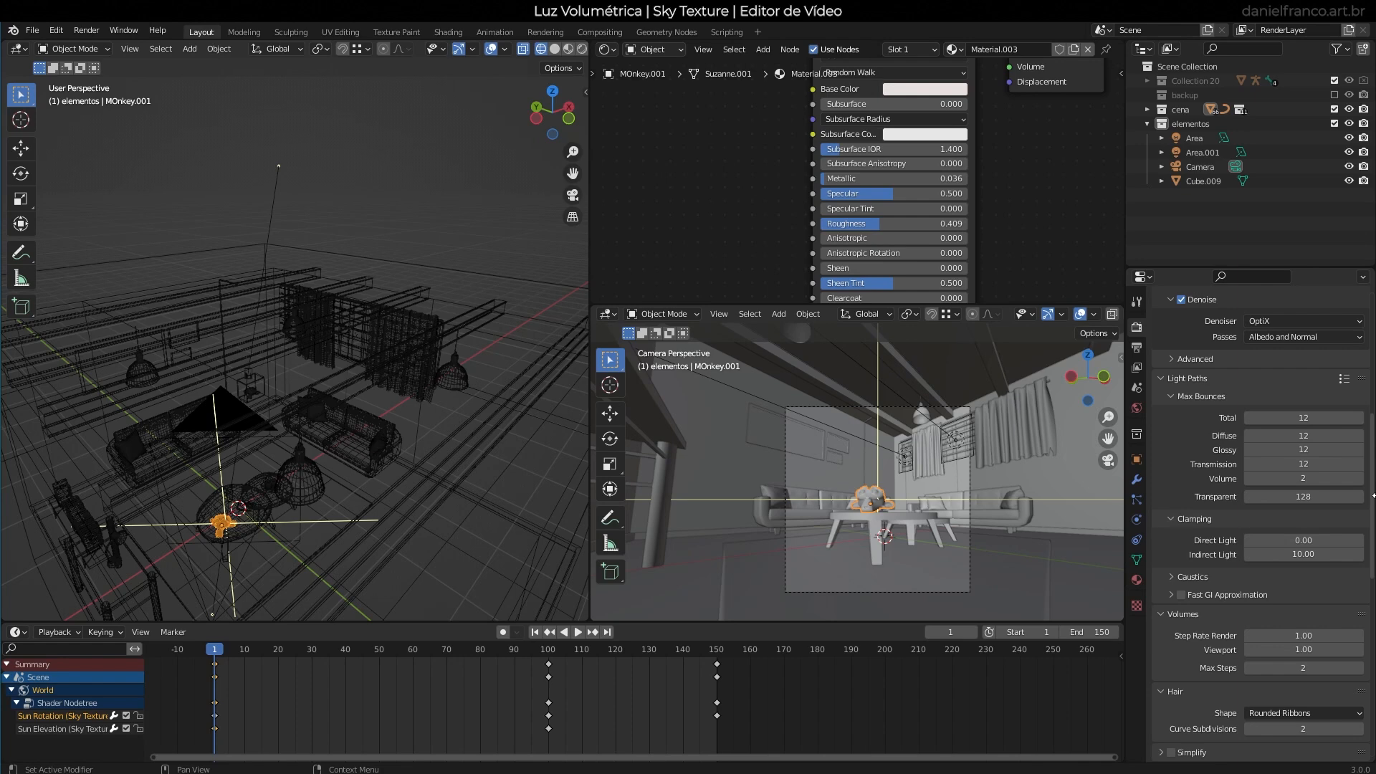
pyautogui.click(1296, 480)
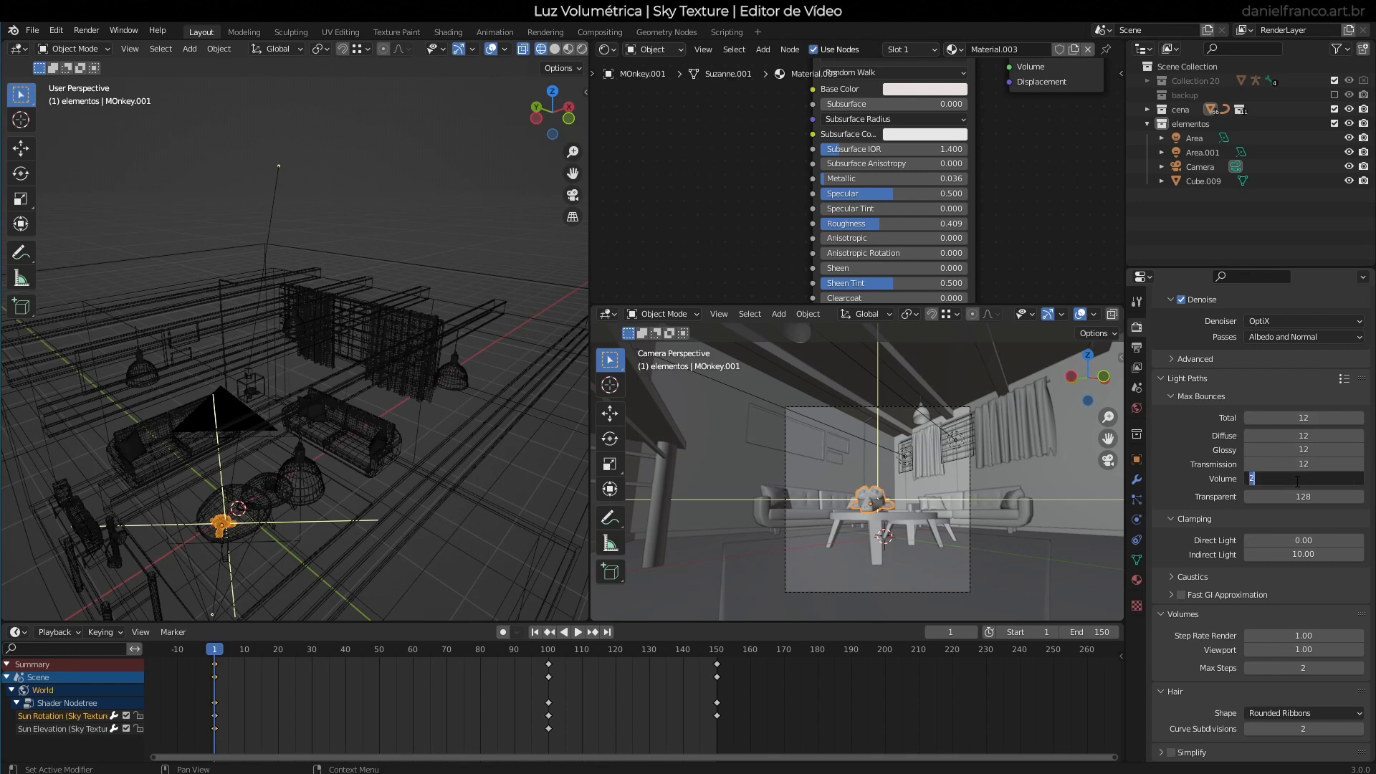
pyautogui.write('1')
pyautogui.press('Return')
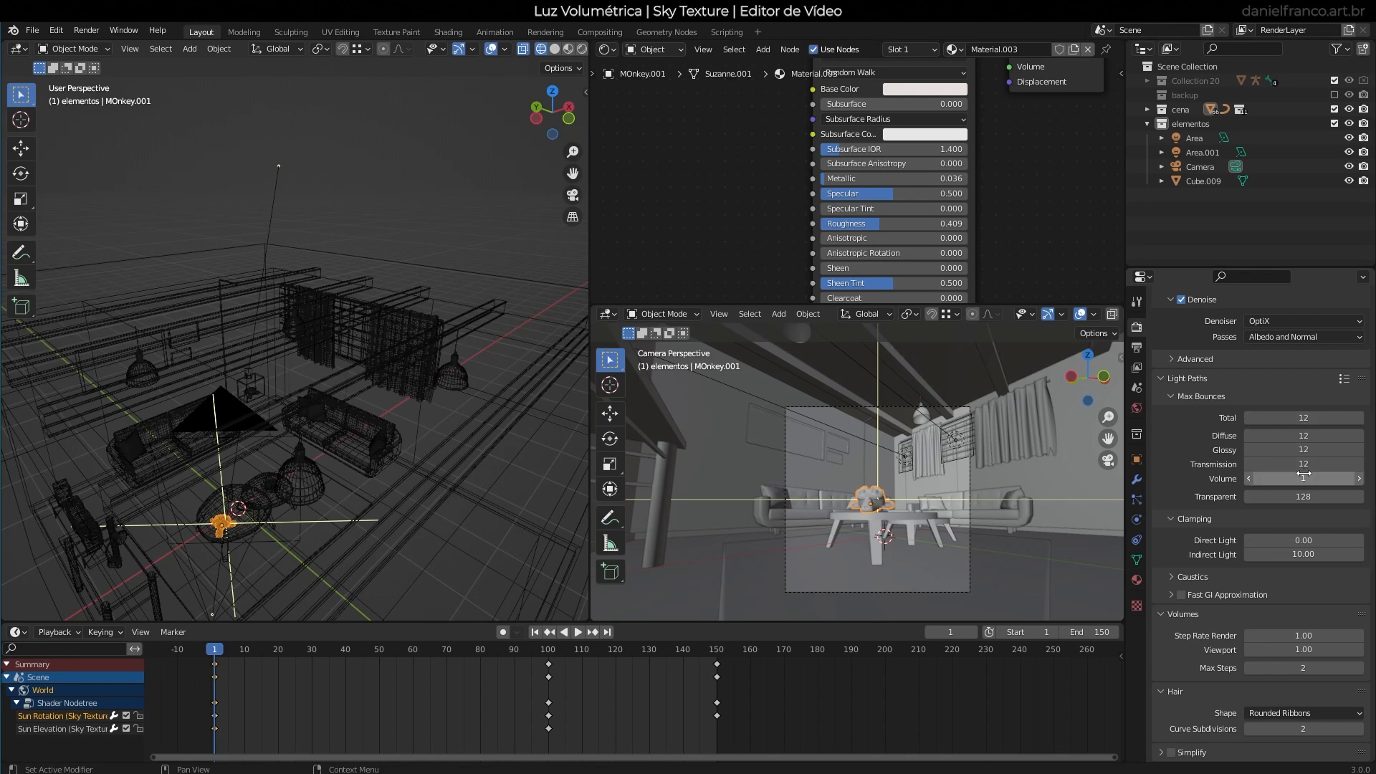
pyautogui.click(1302, 473)
pyautogui.write('5')
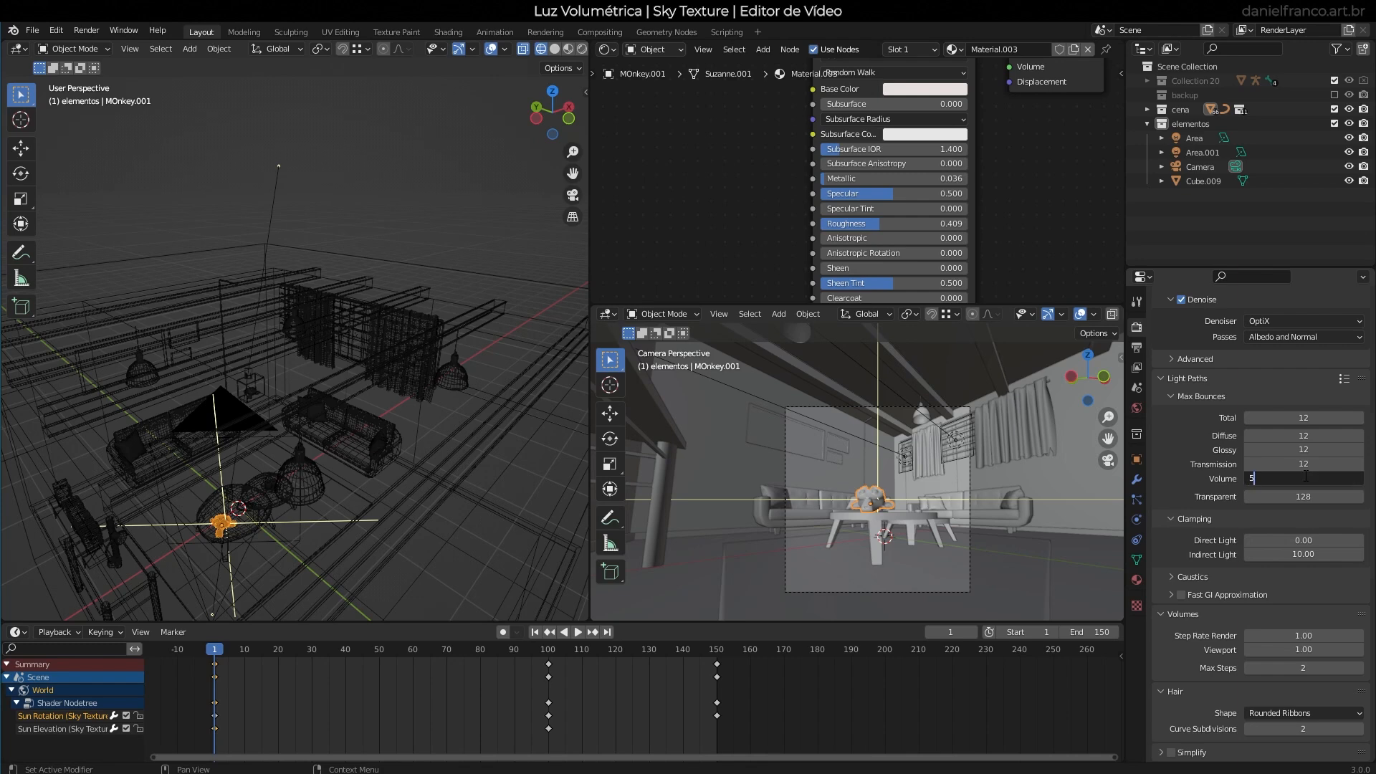
pyautogui.press('Return')
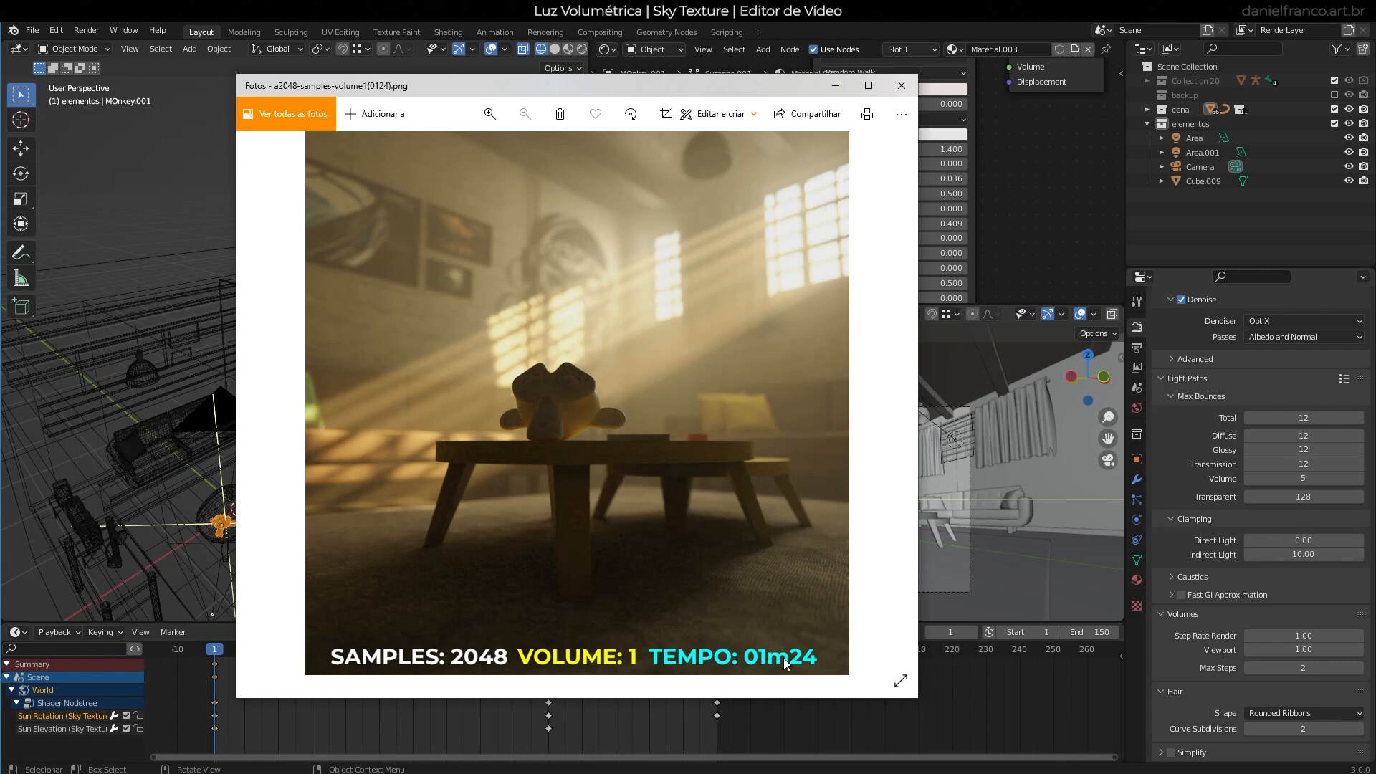
# Compare the 2048-sample test renders made with volume bounces of 1, 2, 5 and 12 in the photo viewer.
pyautogui.press('Right')
pyautogui.press('Left')
pyautogui.press('Right')
pyautogui.press('Right')
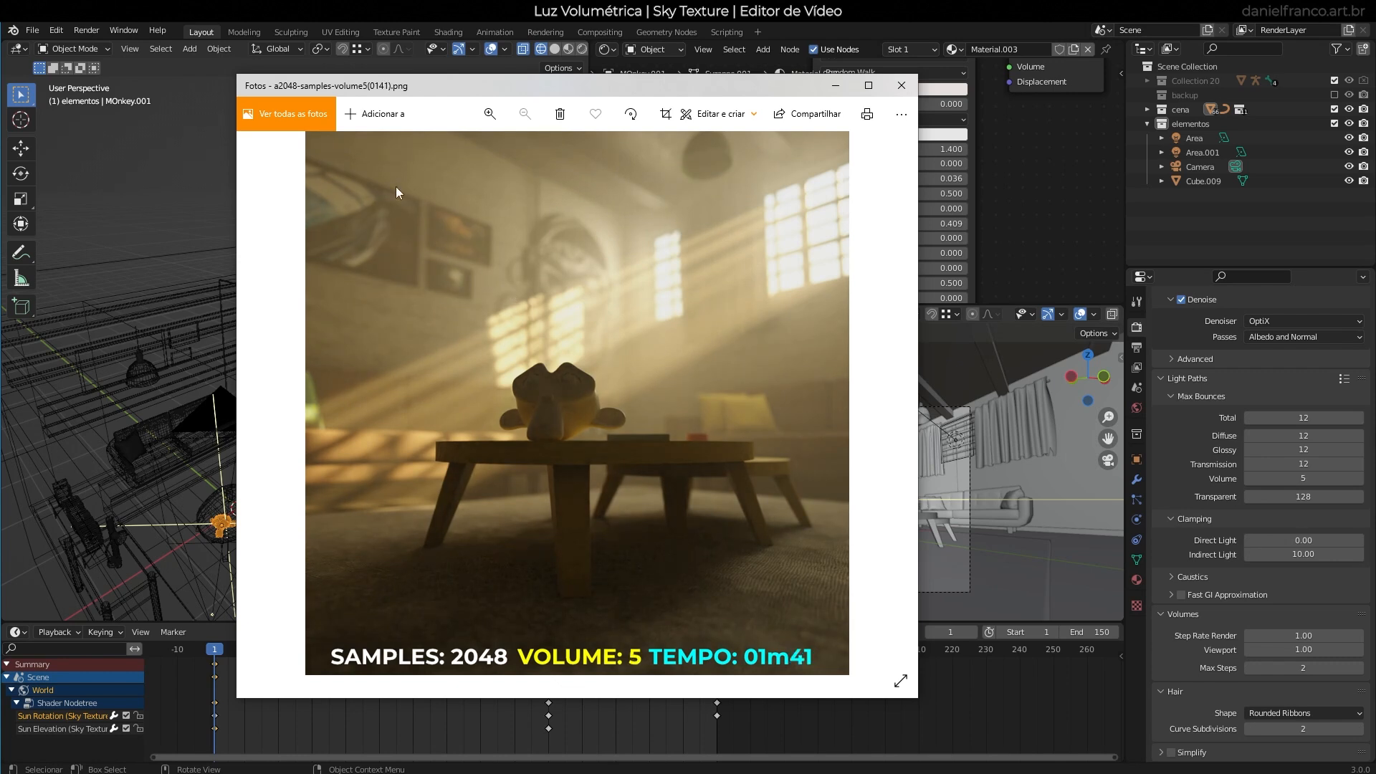
pyautogui.press('Left')
pyautogui.press('Left')
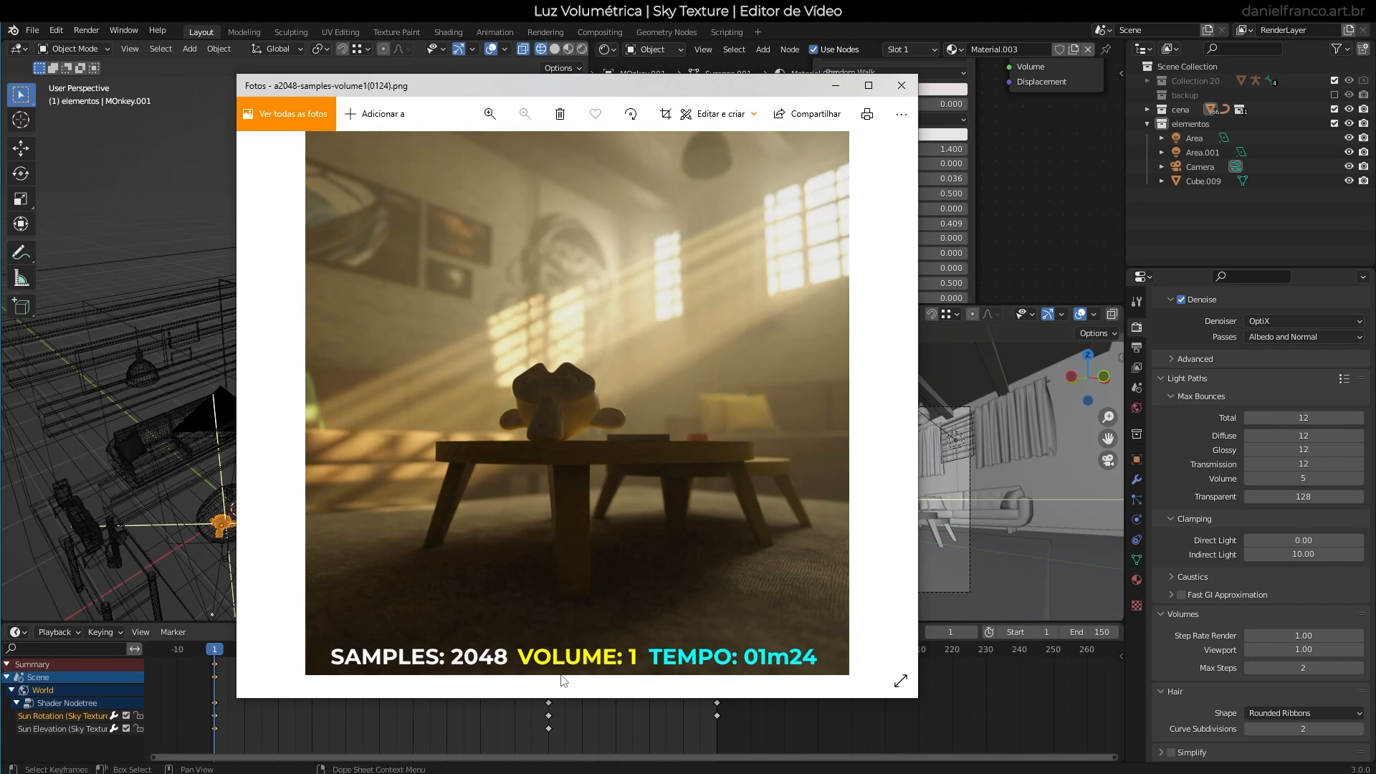
pyautogui.press('Right')
pyautogui.press('Right')
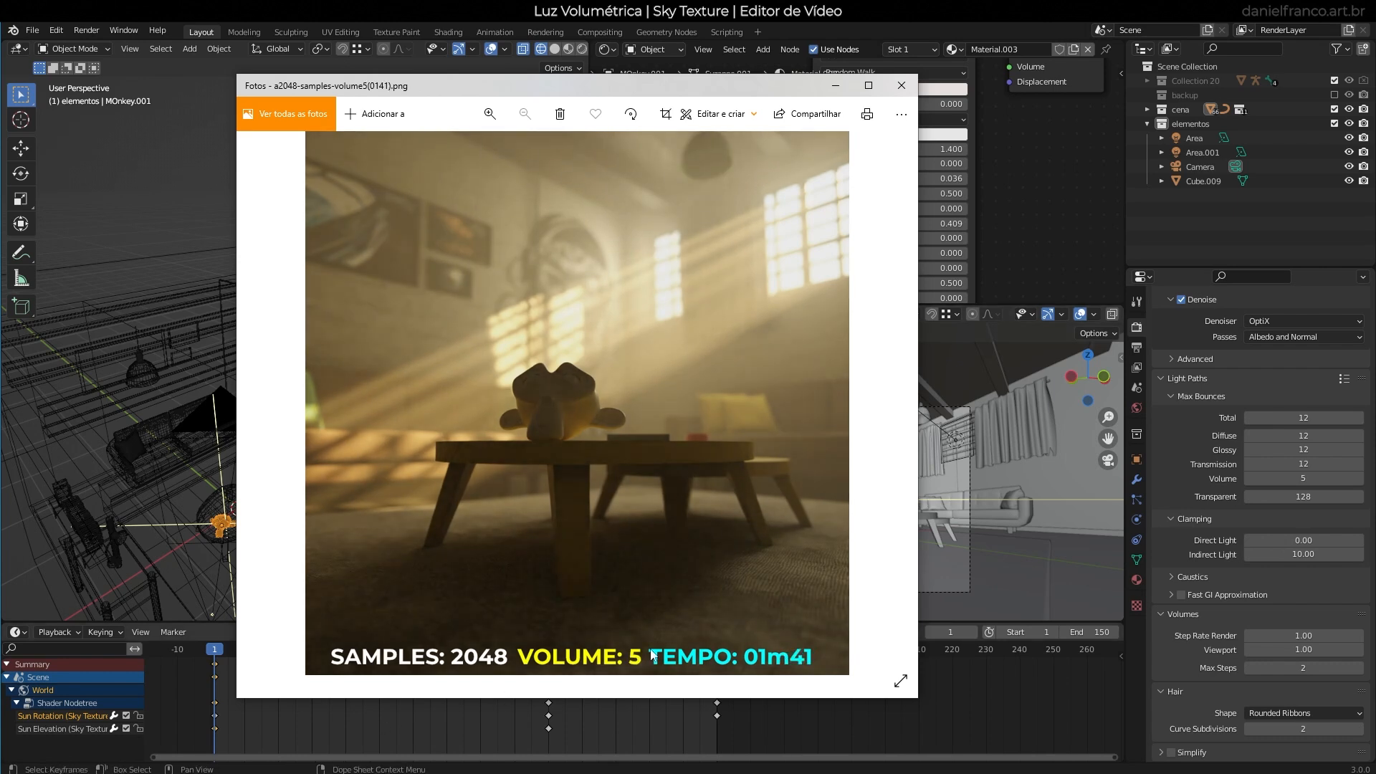
pyautogui.press('Right')
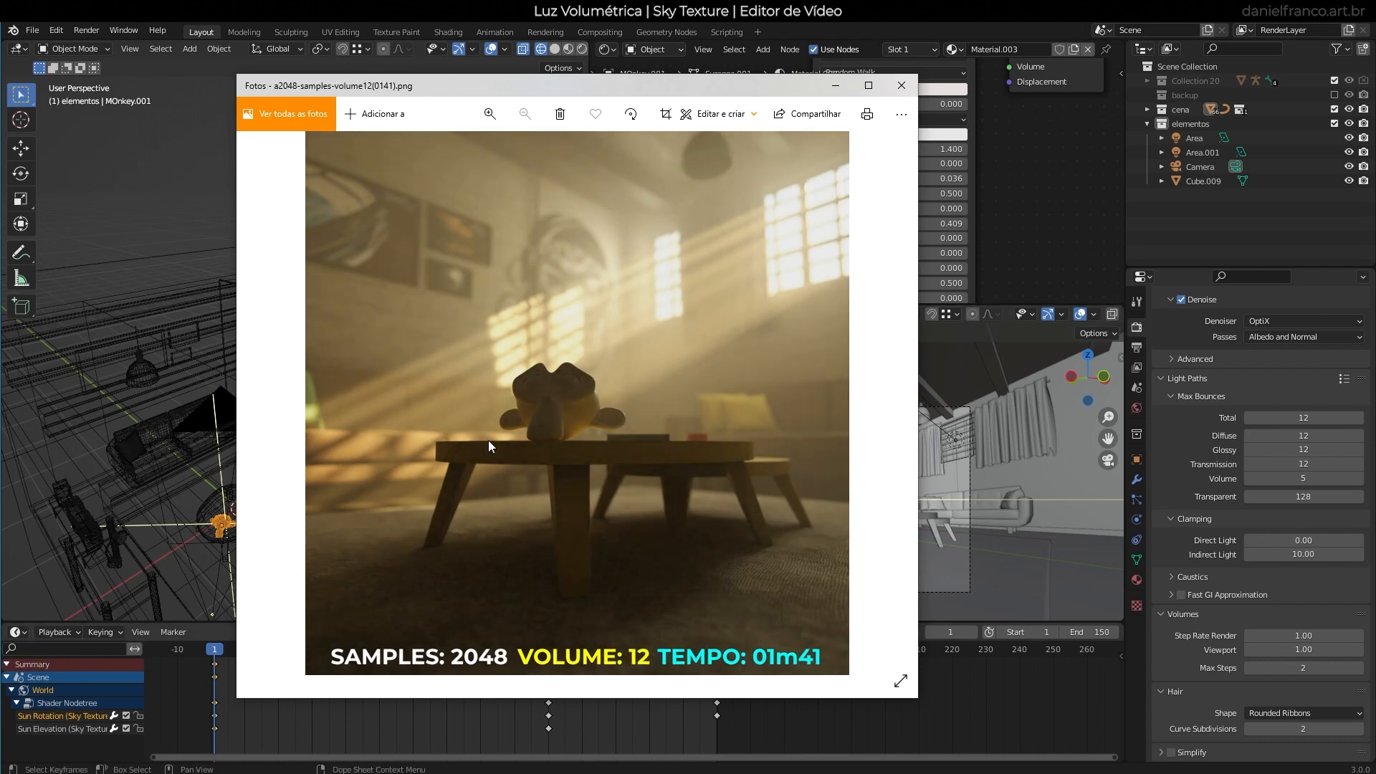
pyautogui.press('Left')
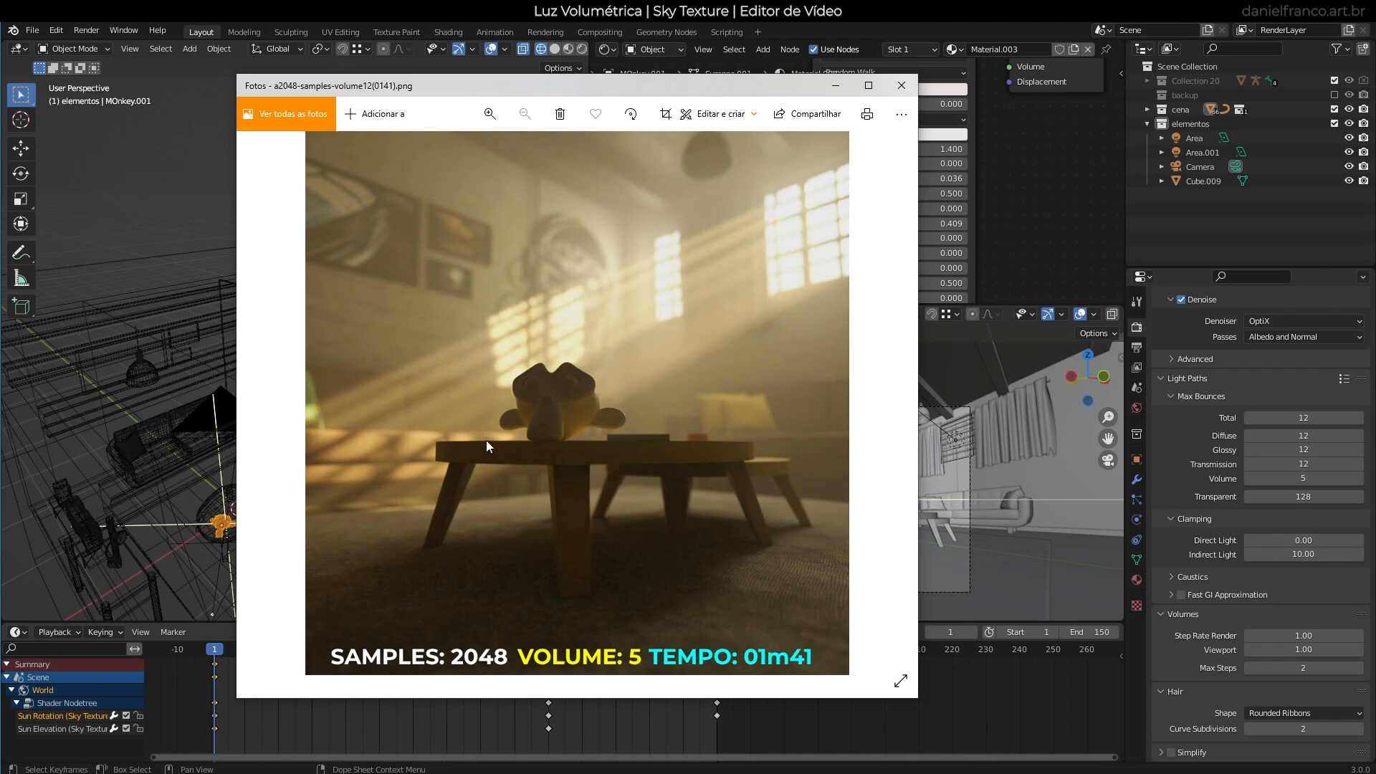
pyautogui.press('Left')
pyautogui.press('Left')
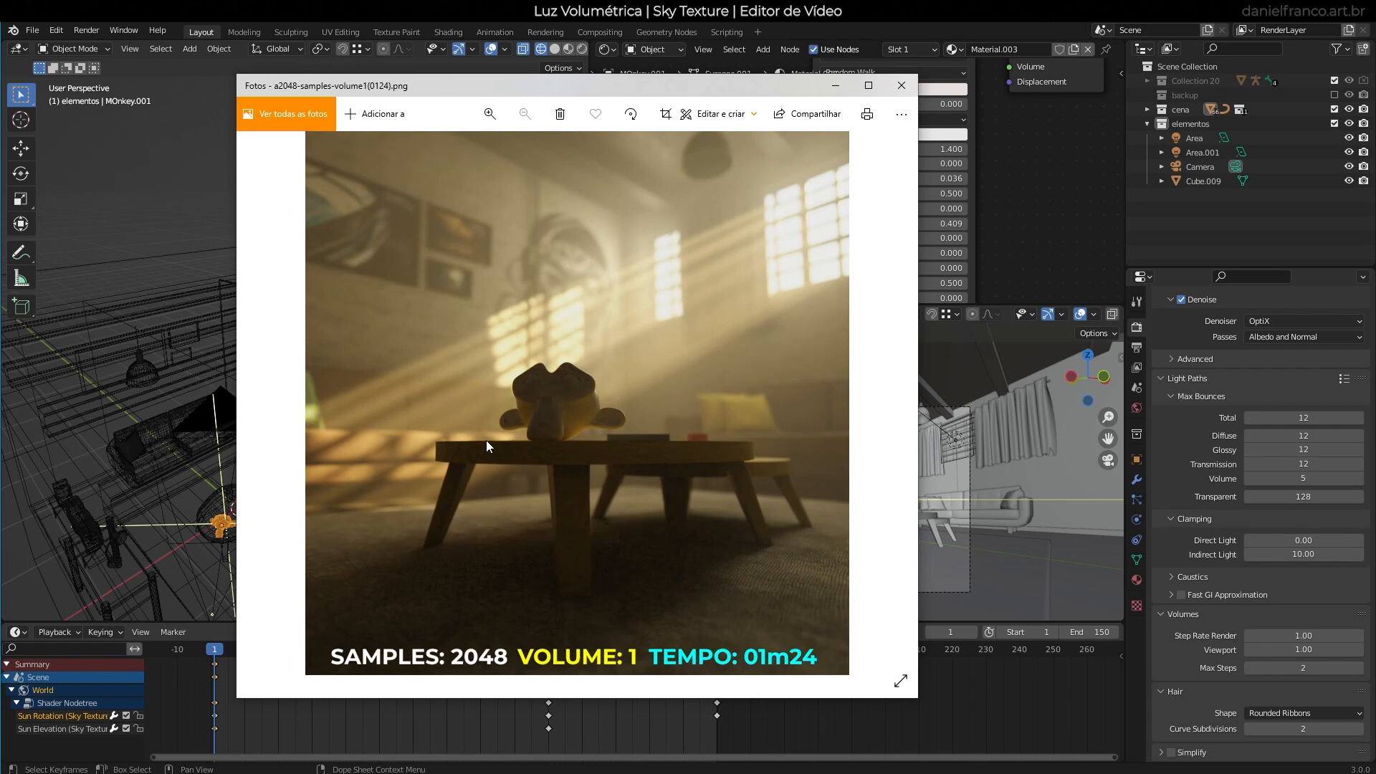
pyautogui.press('Right')
pyautogui.press('Right')
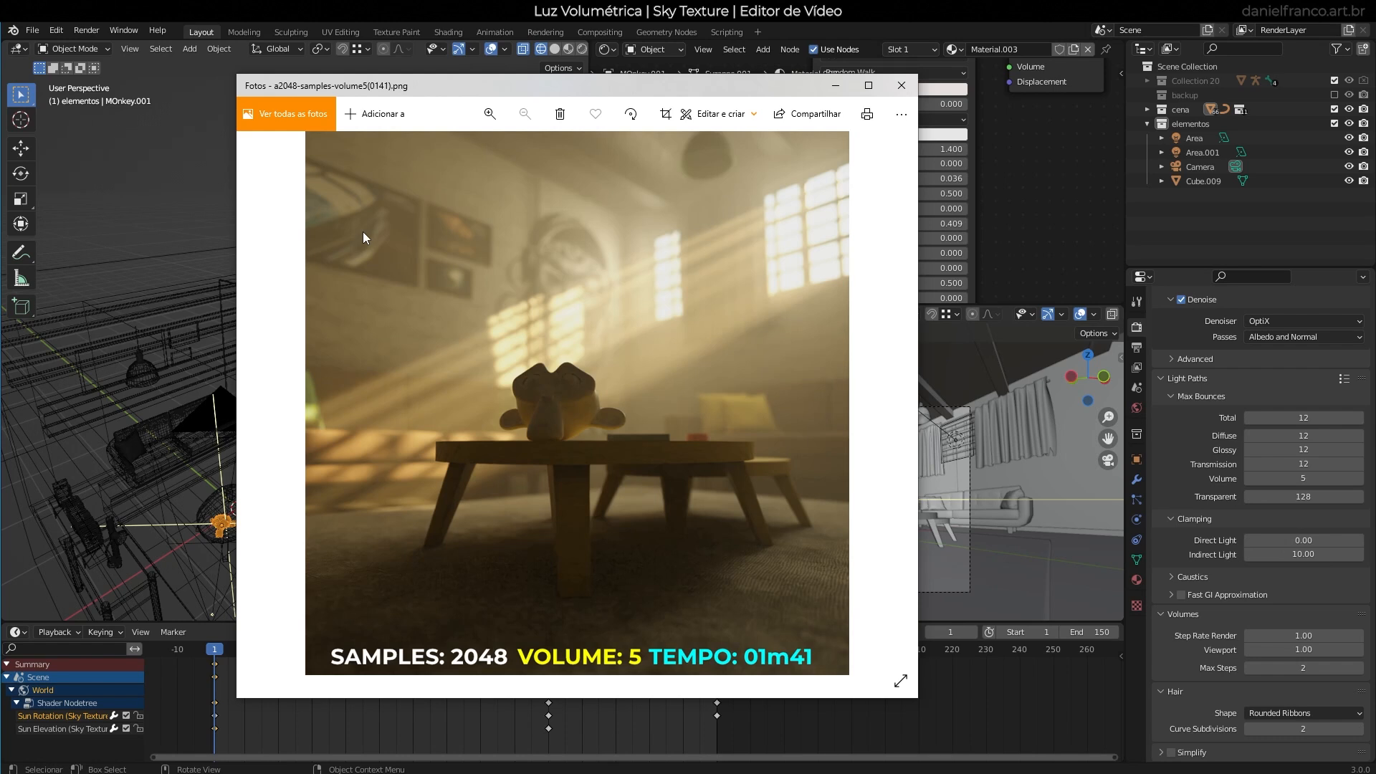
pyautogui.press('Left')
pyautogui.press('Left')
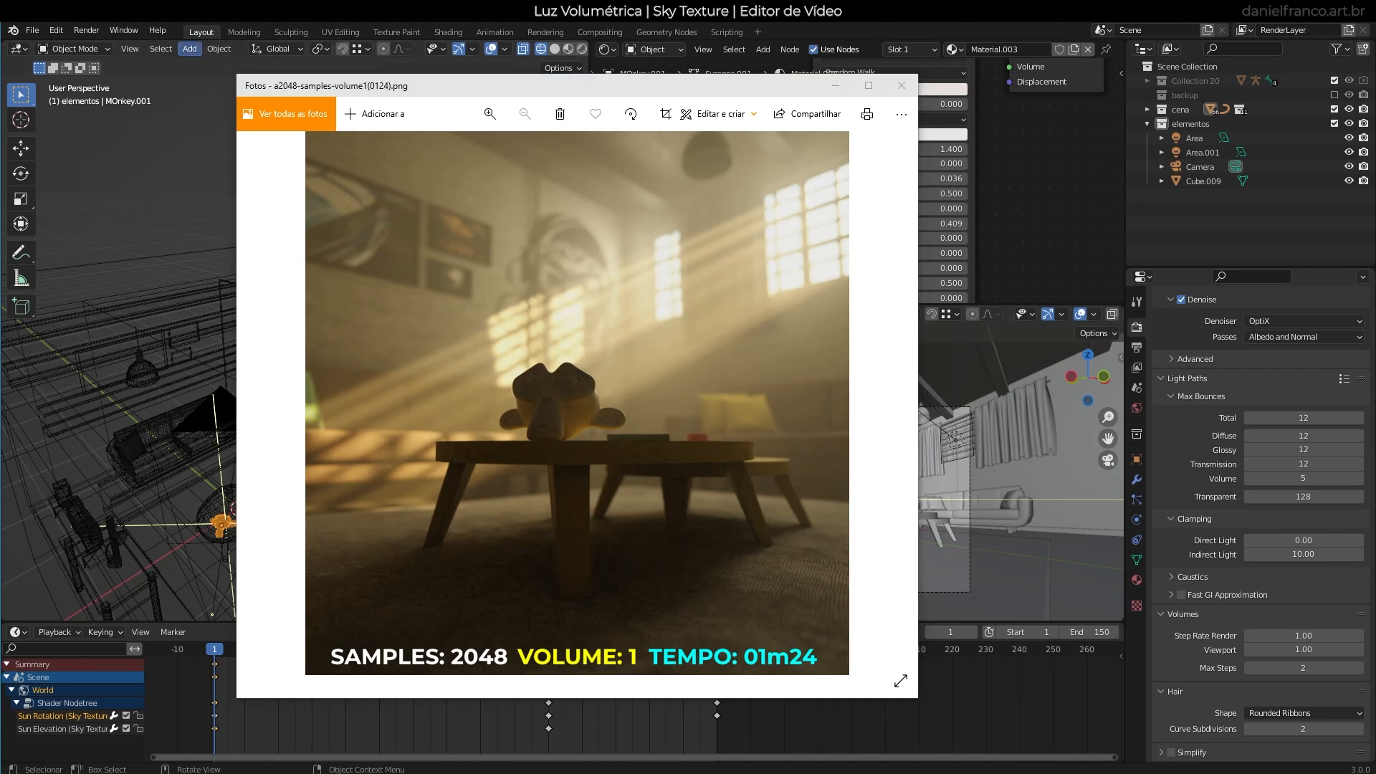
# Return to Blender and create a new file from the Video Editing template.
pyautogui.click(228, 23)
pyautogui.click(33, 30)
pyautogui.moveTo(51, 42)
pyautogui.click(230, 98)
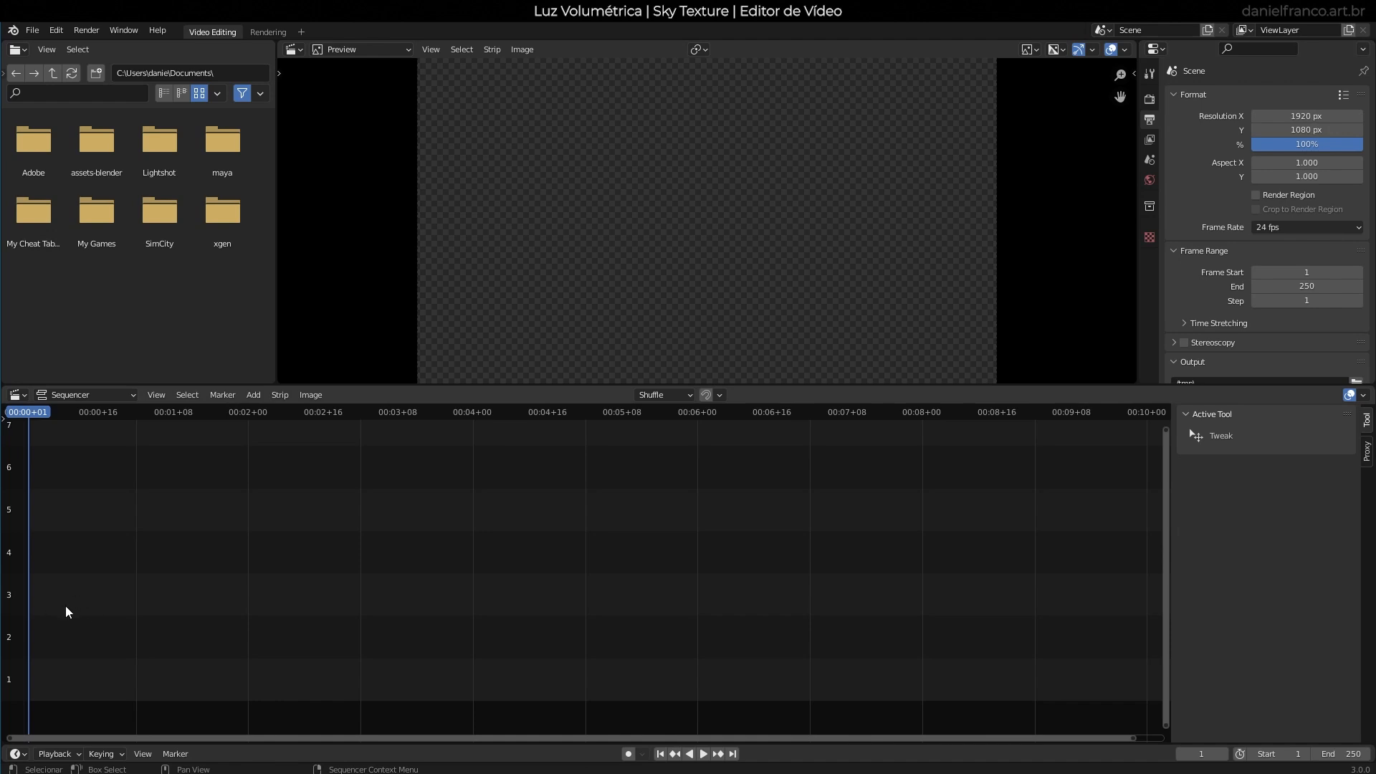
# Save the new video editing project as edicao-volume in the bruto2 folder.
pyautogui.click(32, 30)
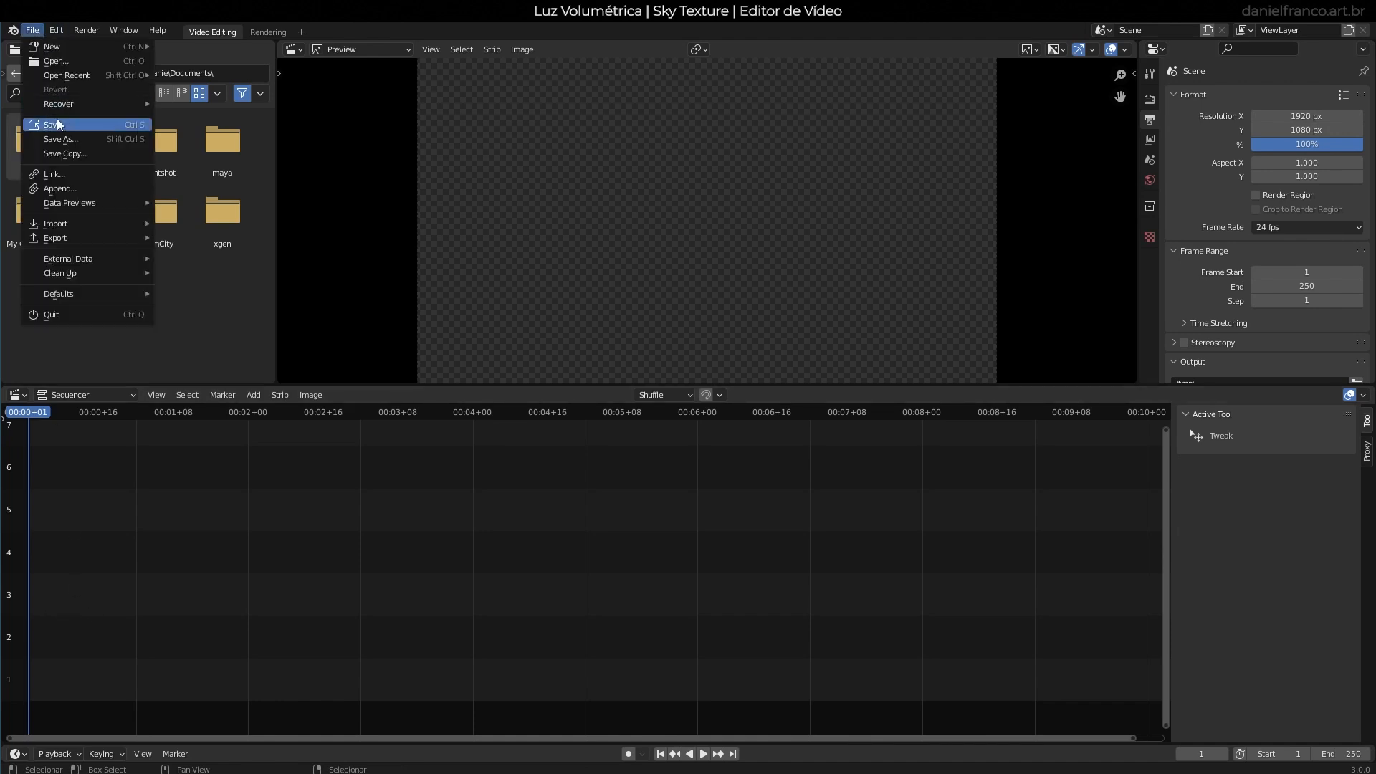
pyautogui.click(60, 140)
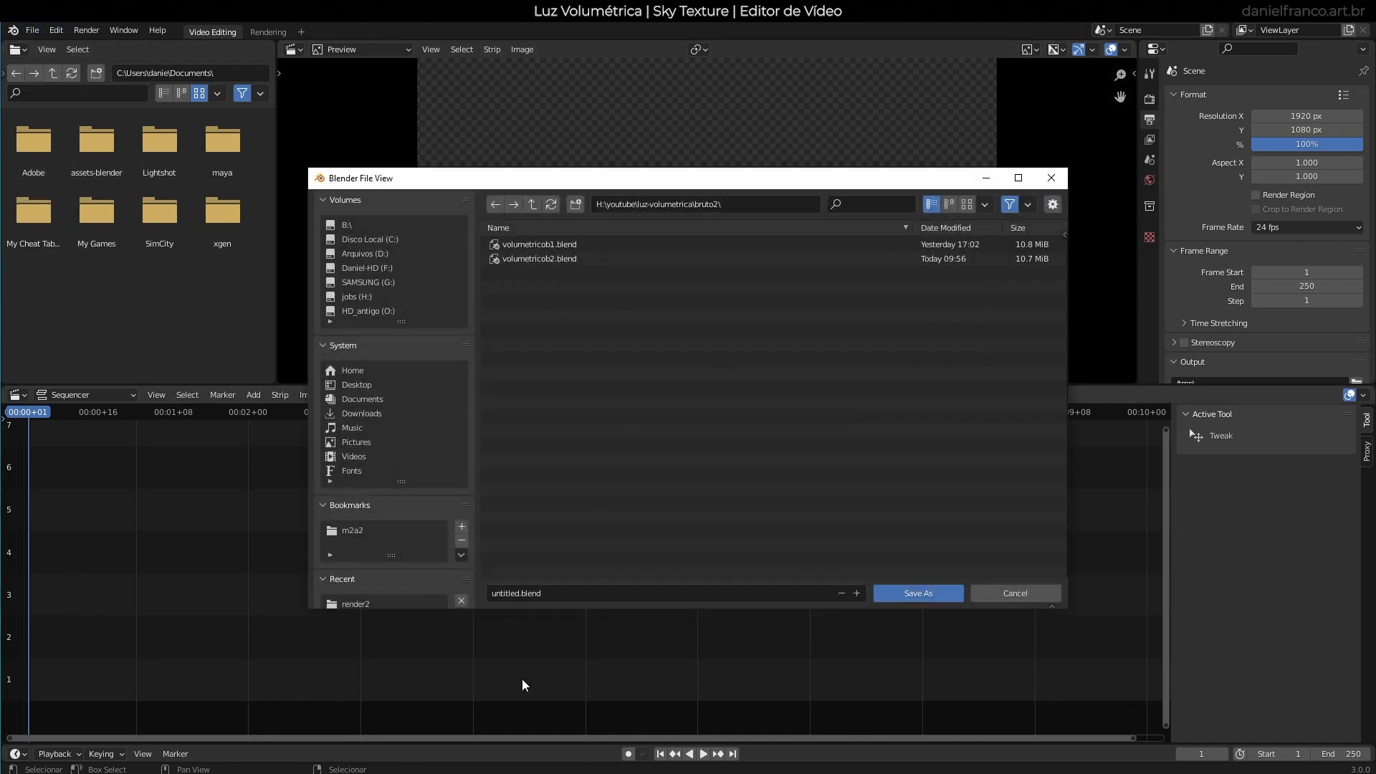
pyautogui.click(543, 589)
pyautogui.write('edicao-')
pyautogui.write('volume')
pyautogui.press('Return')
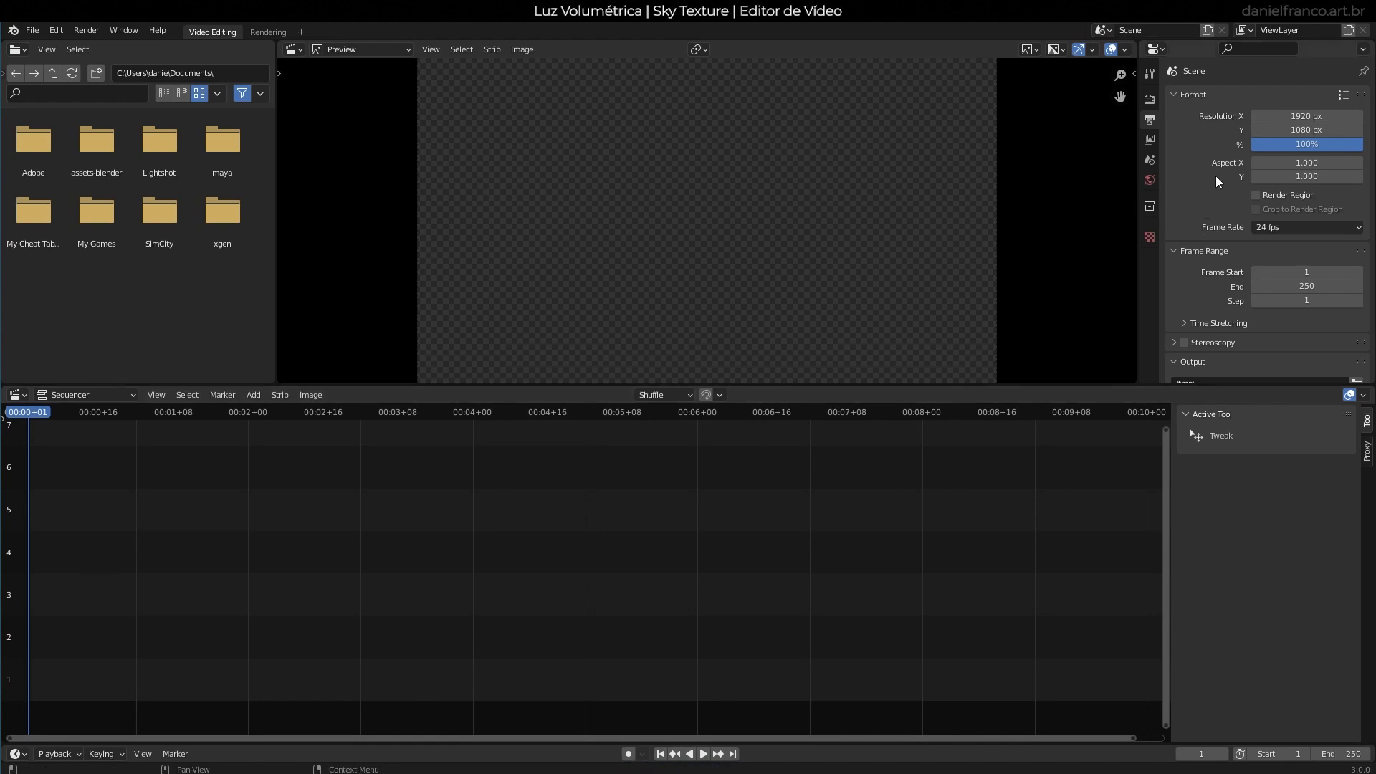
# Set the output resolution to 600 × 600 px, and return it to 1920 × 1080 px.
pyautogui.moveTo(1292, 115)
pyautogui.mouseDown()
pyautogui.moveTo(1292, 130)
pyautogui.moveTo(1293, 116)
pyautogui.mouseUp()
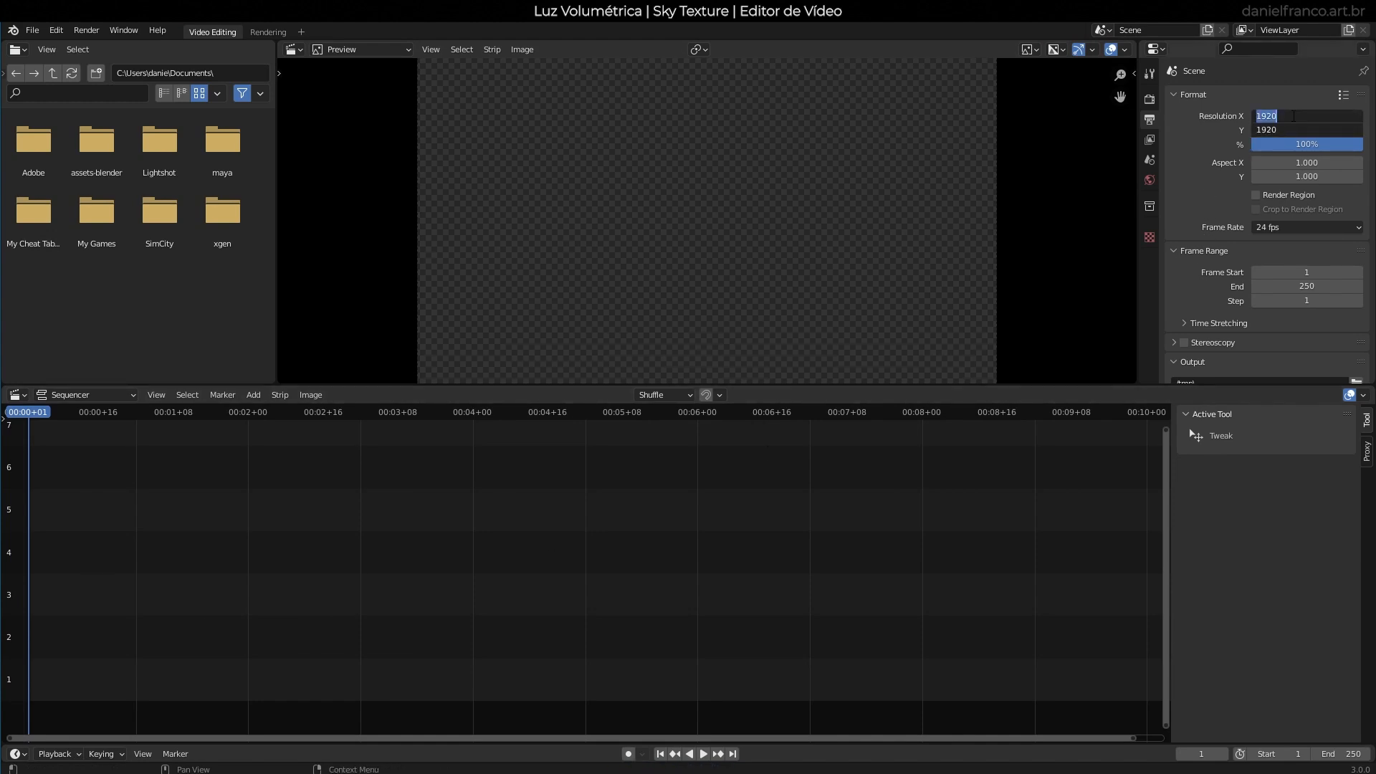
pyautogui.write('600')
pyautogui.press('Return')
pyautogui.moveTo(1288, 113)
pyautogui.mouseDown()
pyautogui.moveTo(1290, 130)
pyautogui.moveTo(1290, 115)
pyautogui.mouseUp()
pyautogui.write('1920')
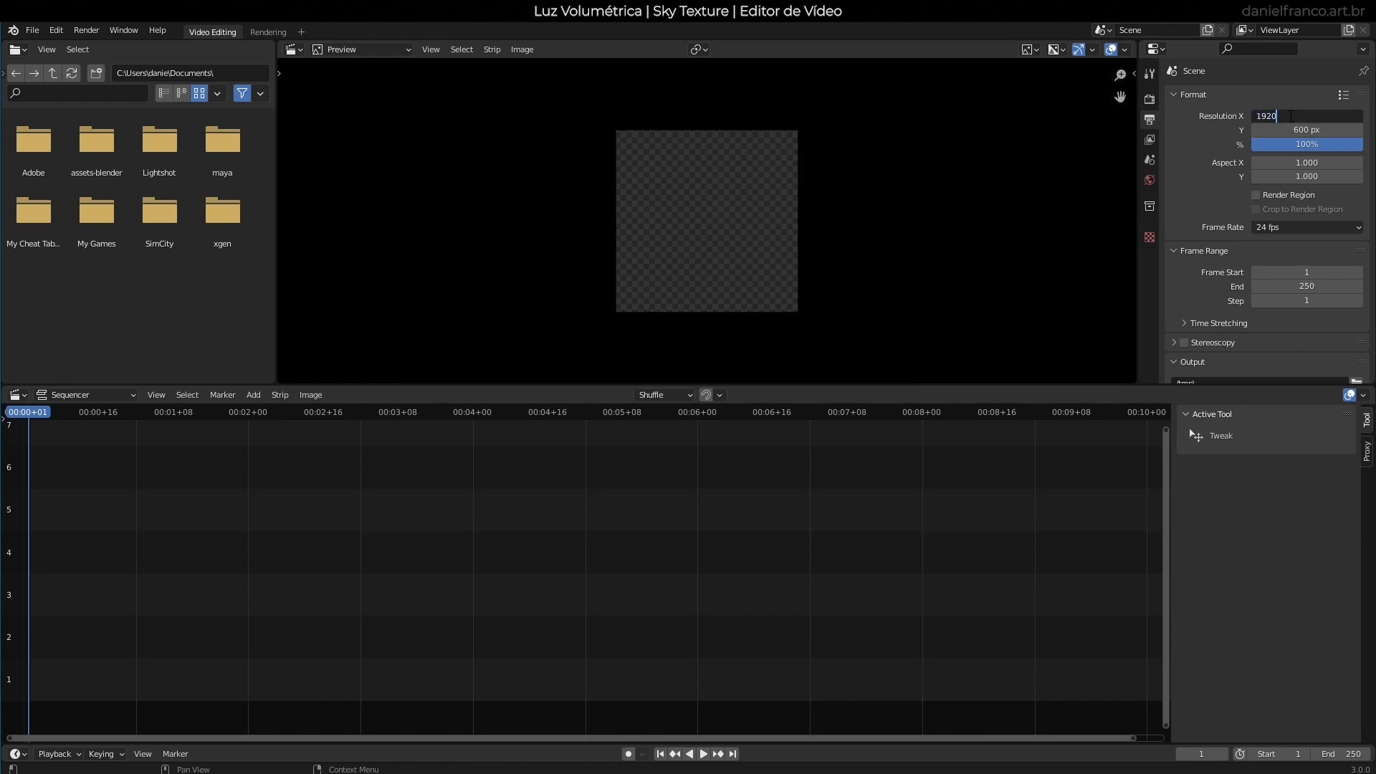
pyautogui.press('Tab')
pyautogui.write('1080')
pyautogui.press('Return')
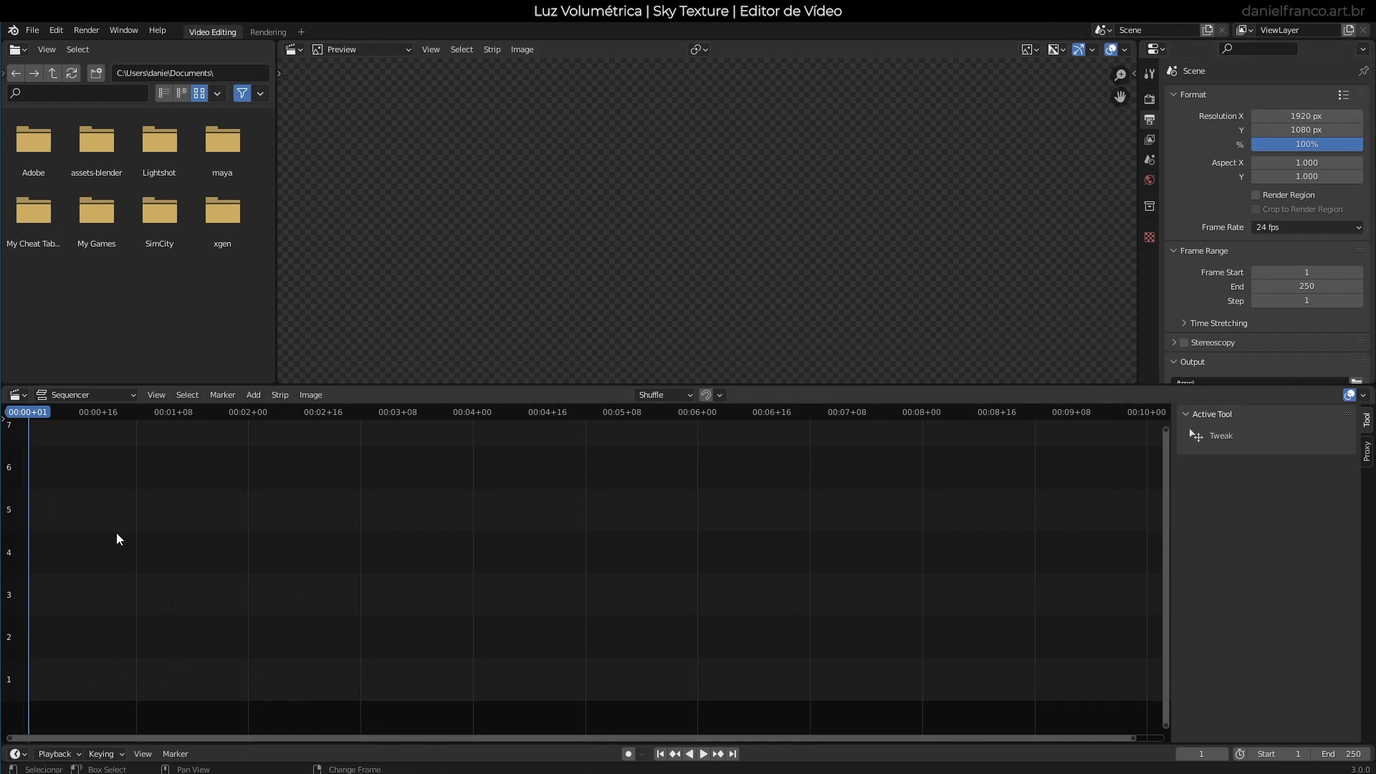
# Add all PNG frames from the render2 folder to the sequencer as an image sequence strip starting at frame 1.
pyautogui.hotkey('shift', 'a')
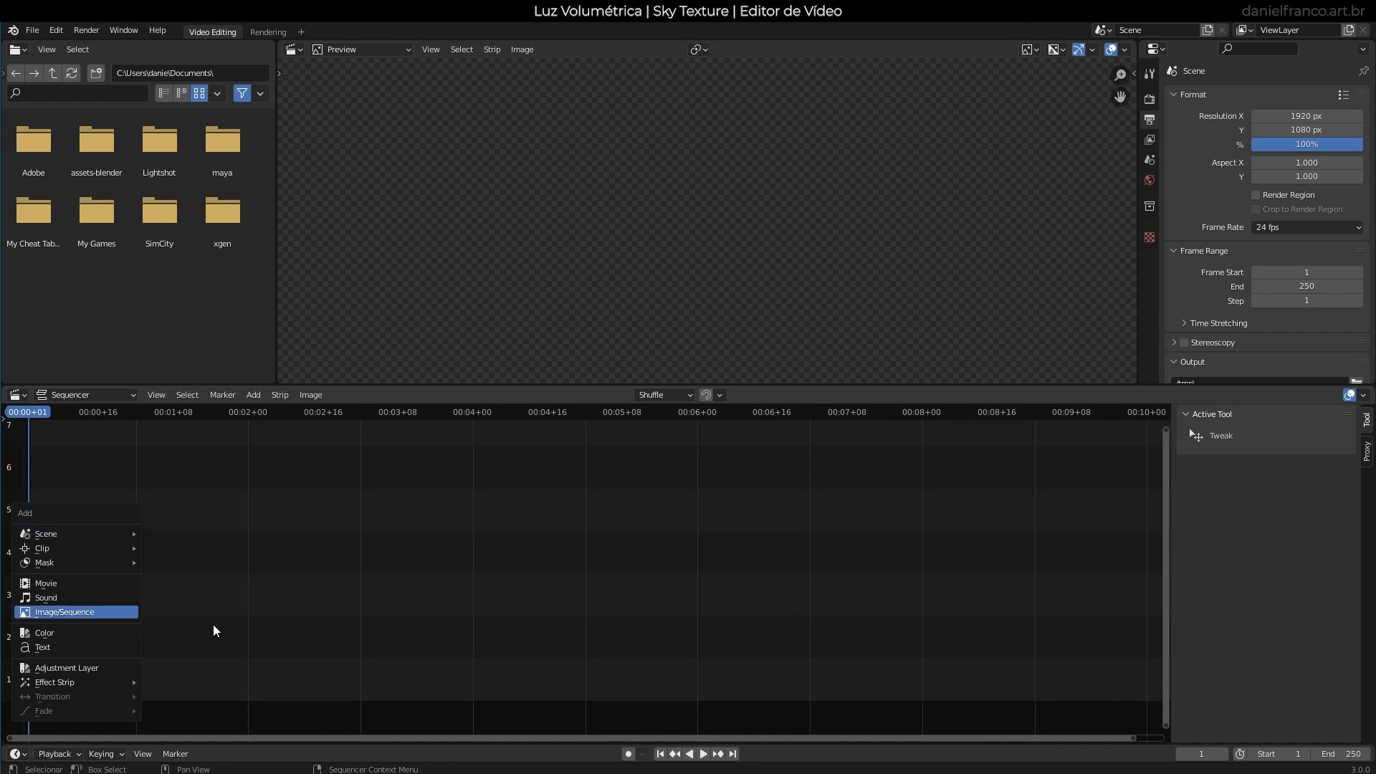
pyautogui.click(114, 616)
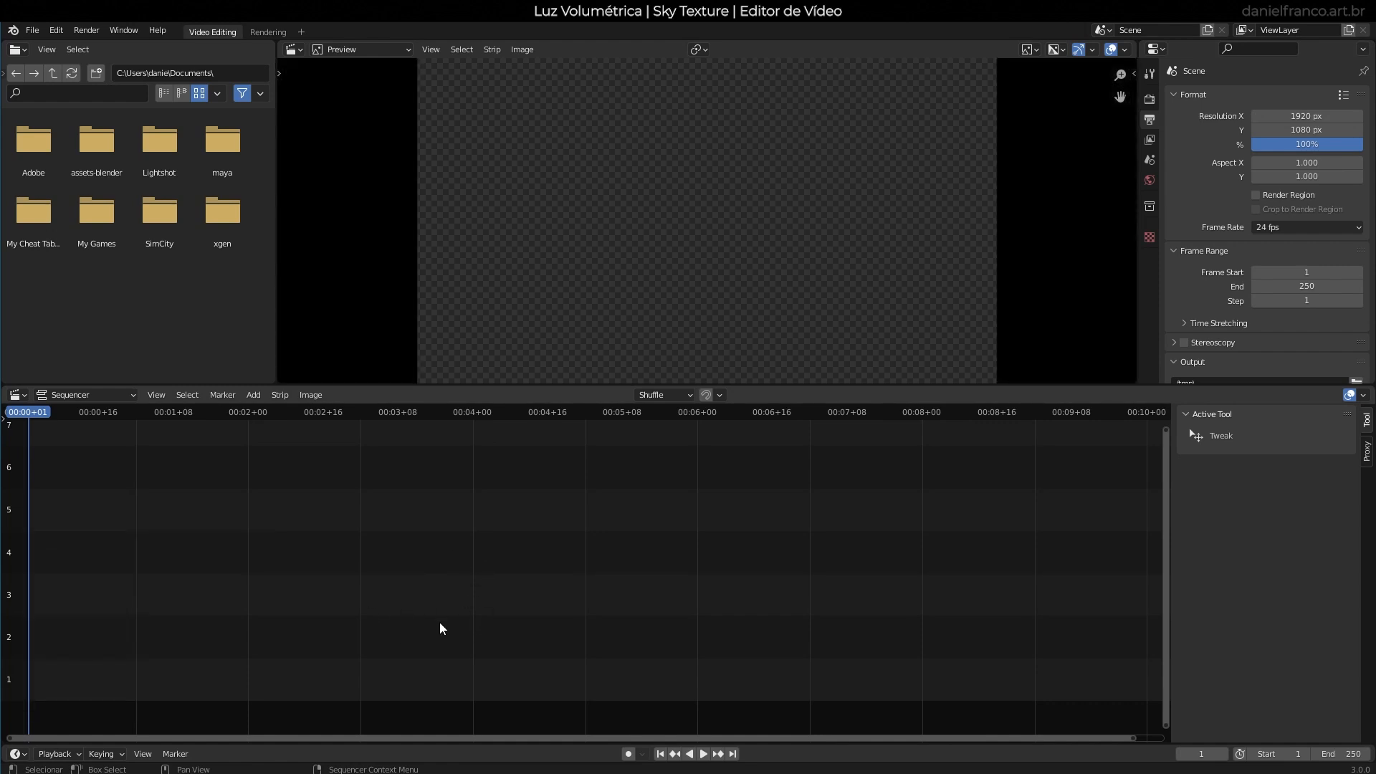
pyautogui.hotkey('shift', 'a')
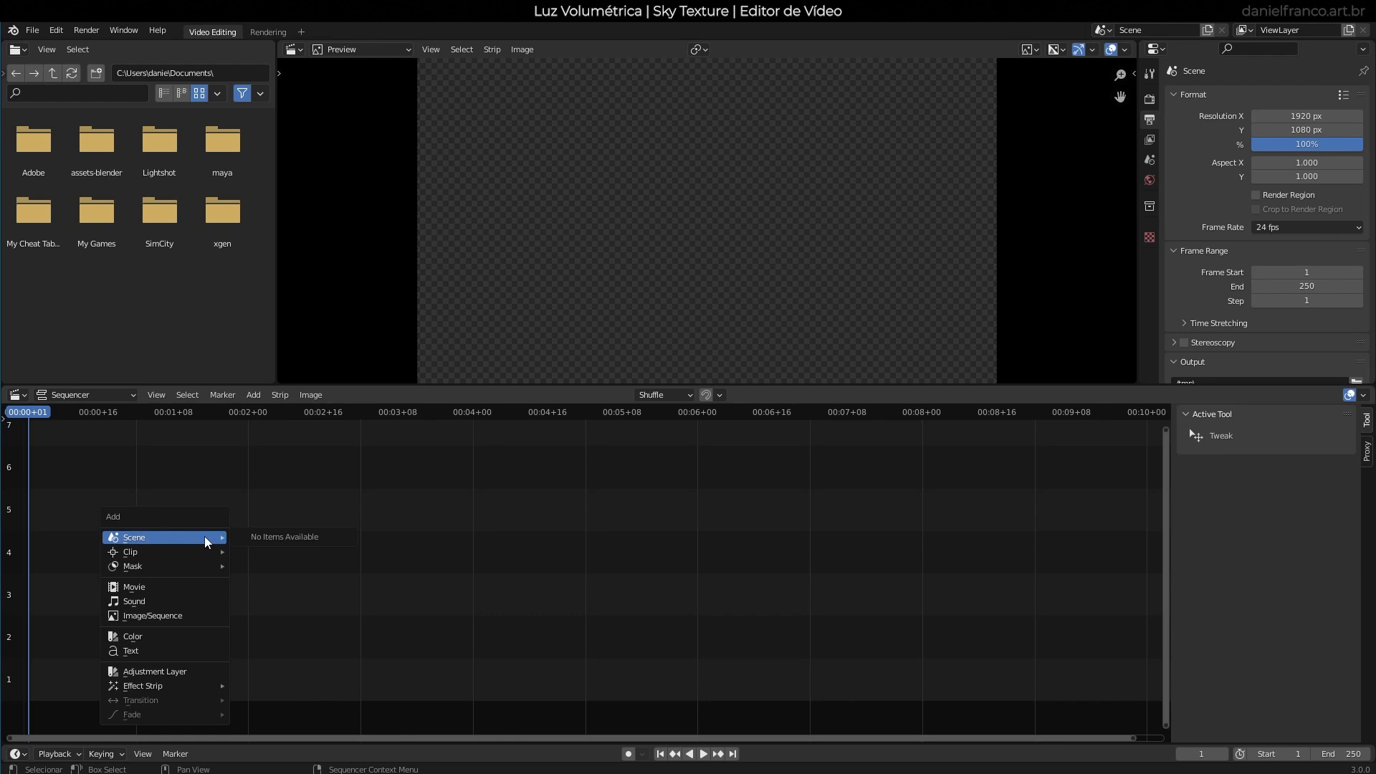
pyautogui.click(164, 616)
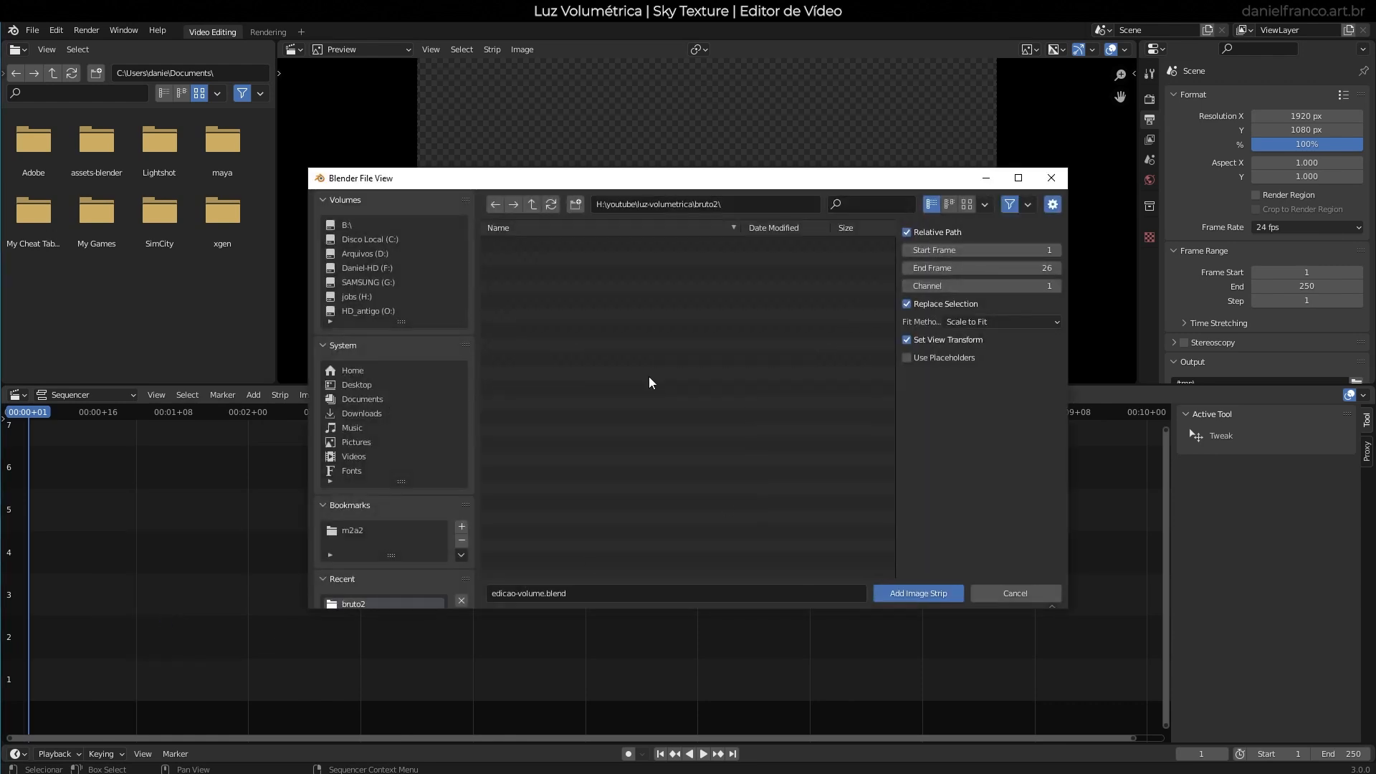
pyautogui.click(531, 206)
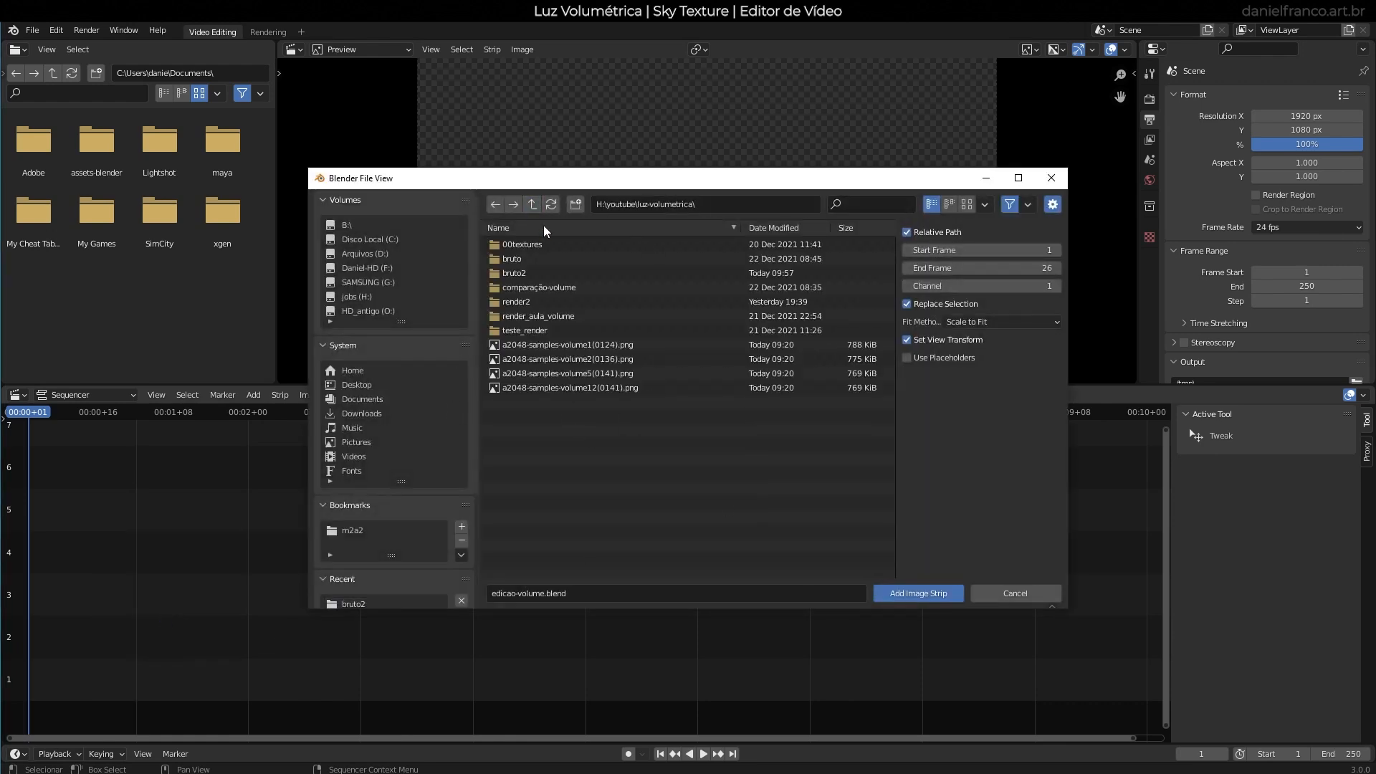
pyautogui.click(522, 301)
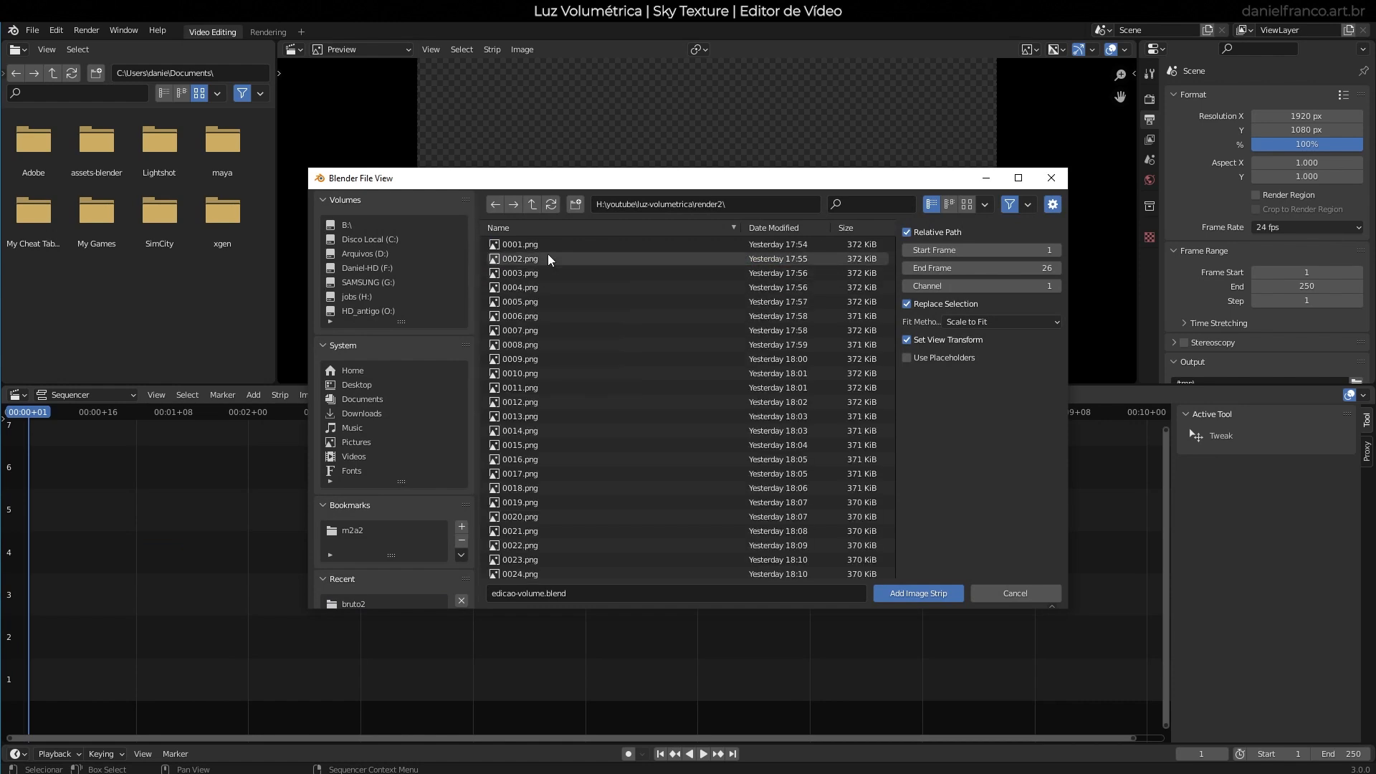
pyautogui.press('a')
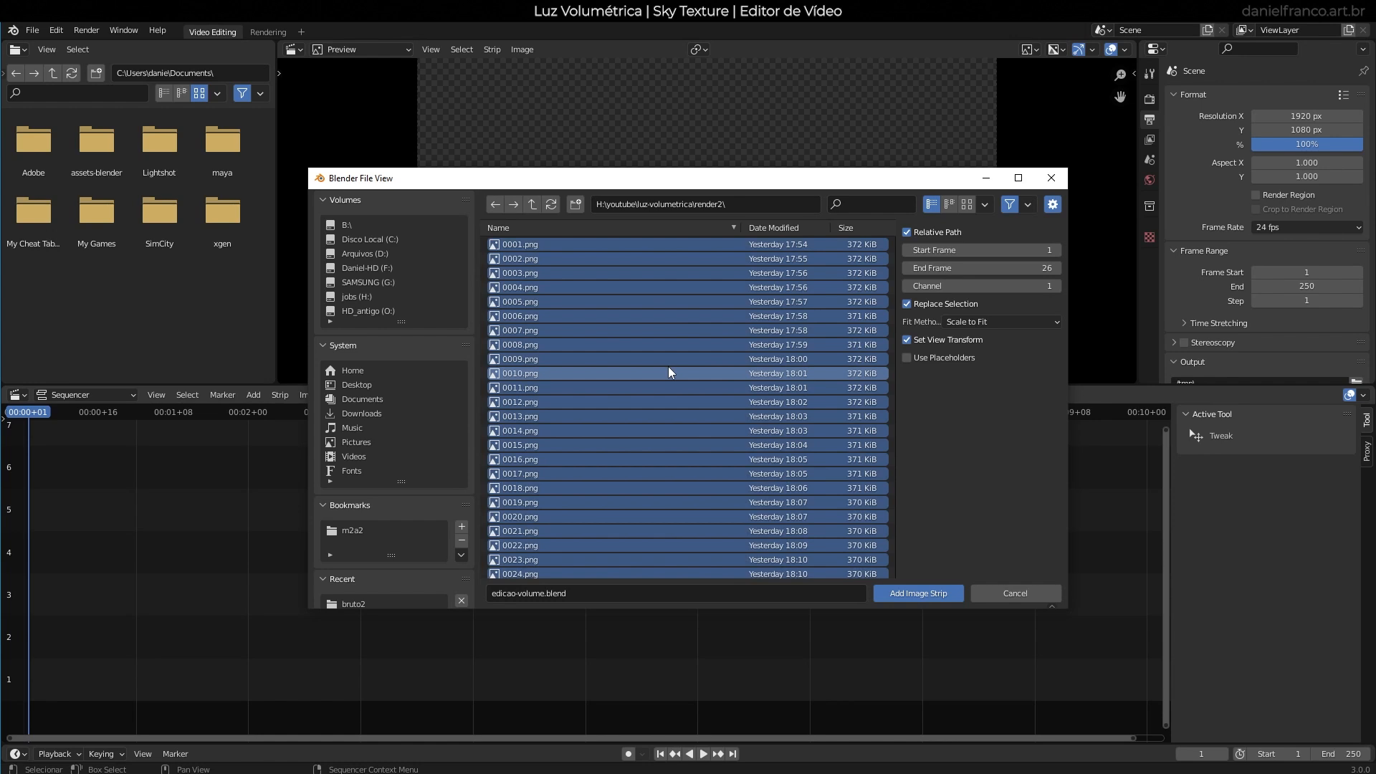
pyautogui.click(913, 596)
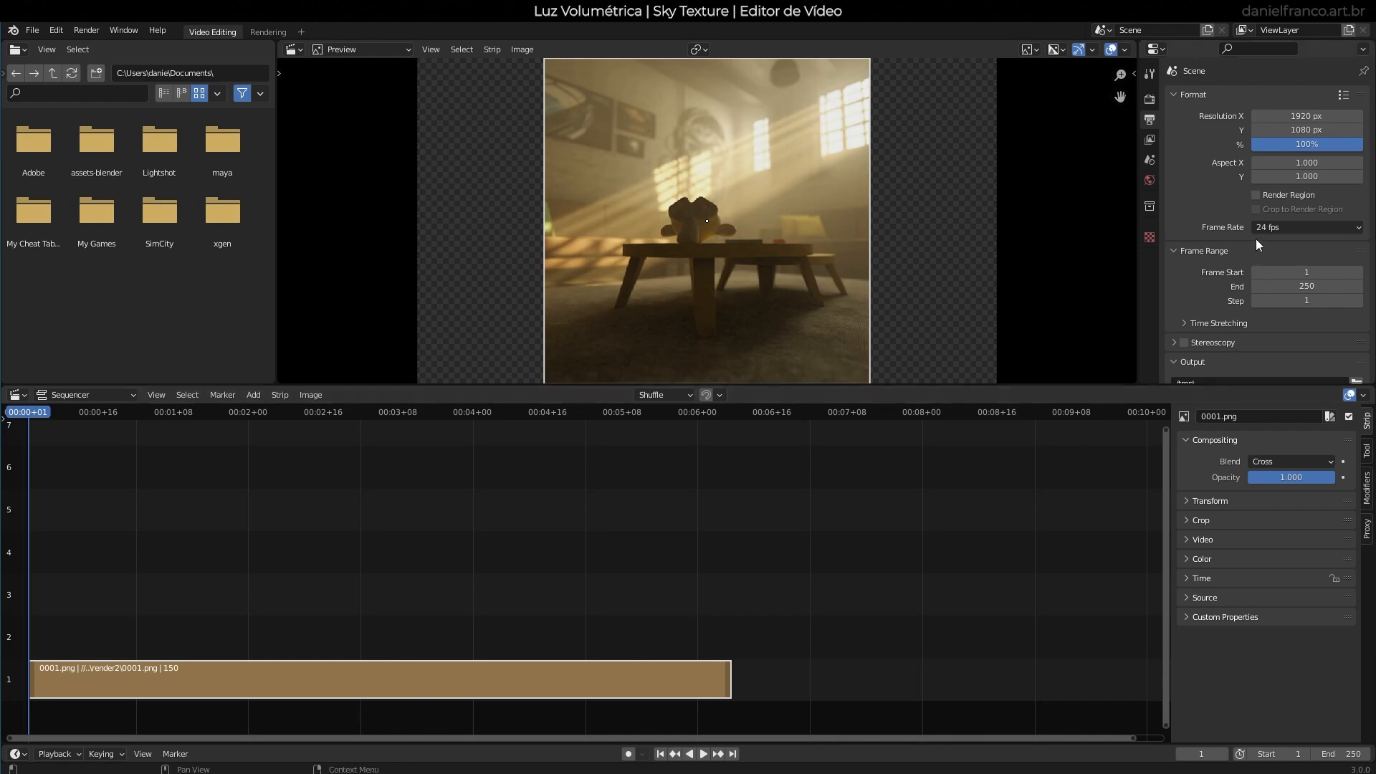
# Set the project's frame rate to 25 fps and its end frame to 150.
pyautogui.click(1295, 226)
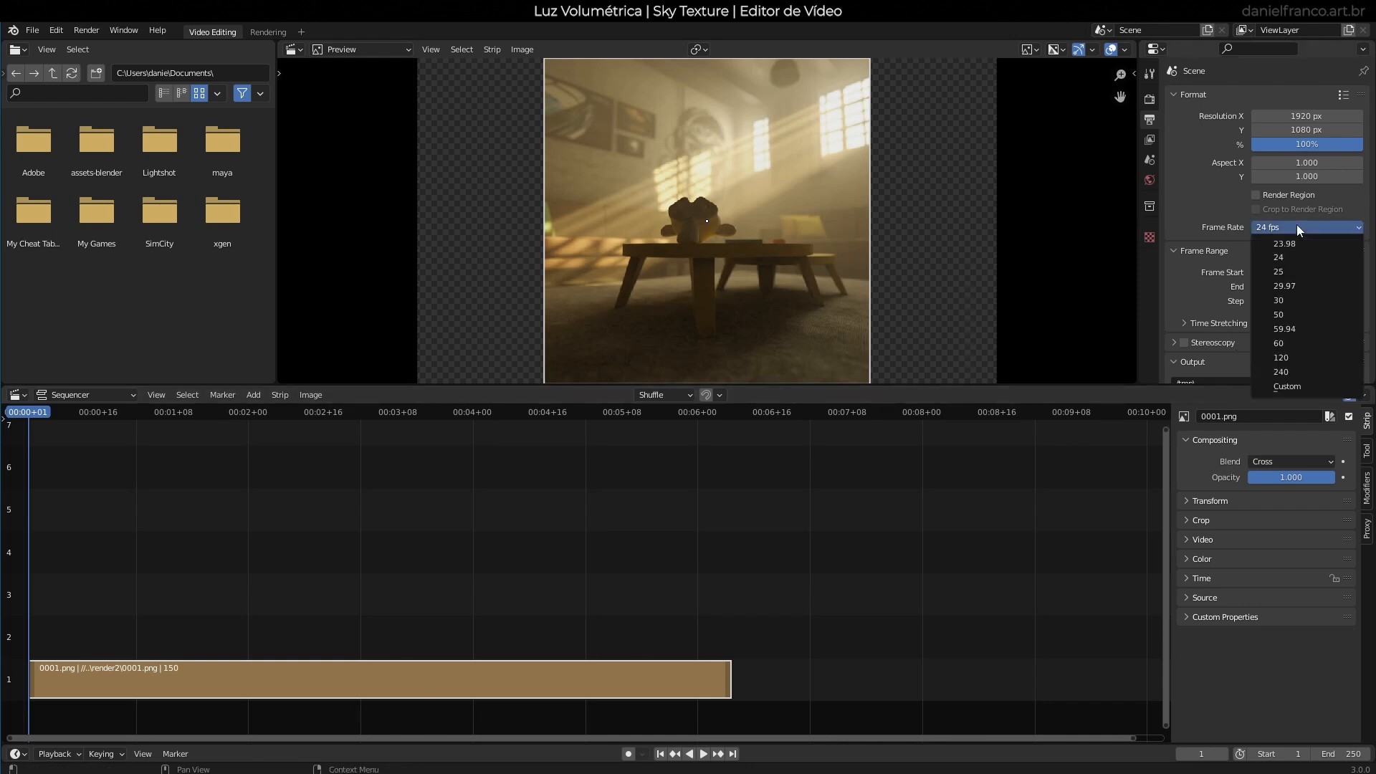
pyautogui.click(1306, 281)
pyautogui.click(1304, 286)
pyautogui.write('150')
pyautogui.press('Return')
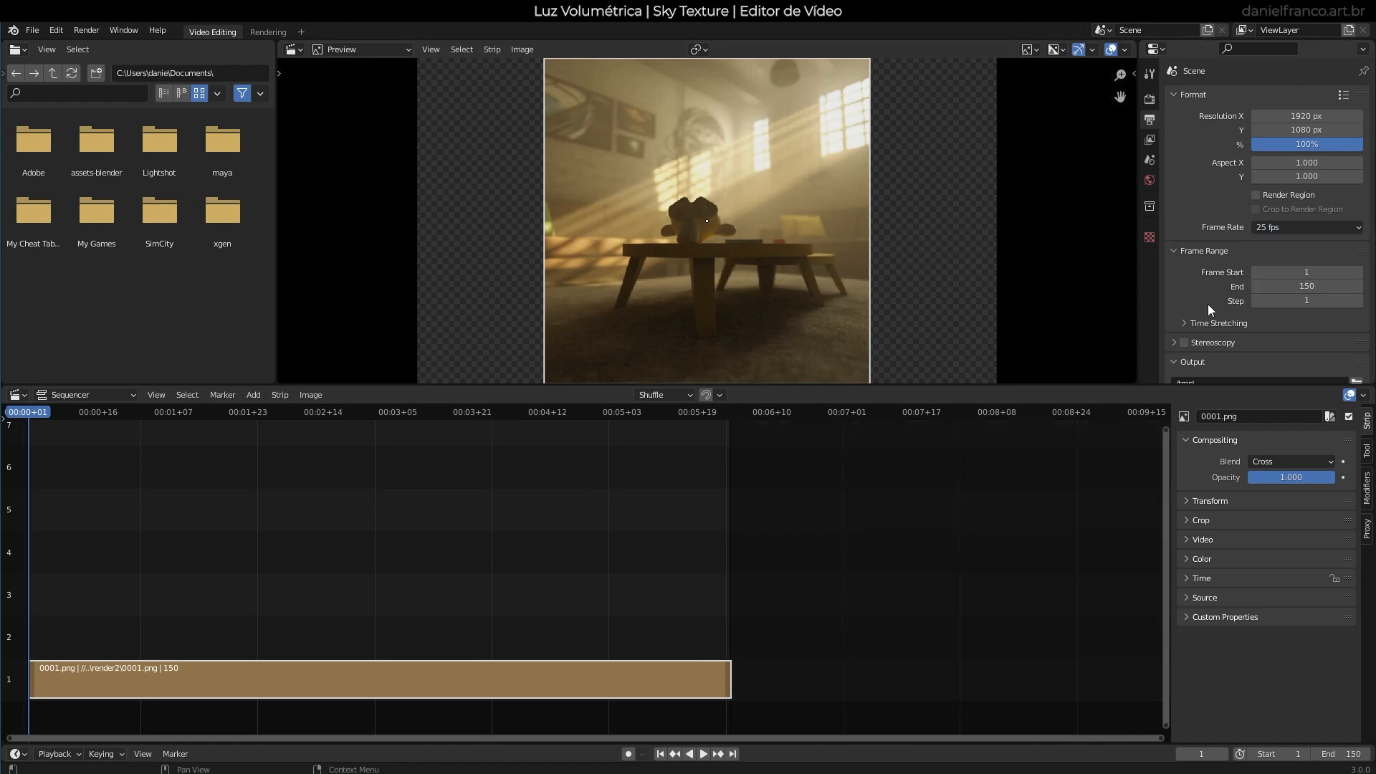
# Set the output resolution to 600 × 600 px to match the square rendered frames.
pyautogui.scroll(-2, 811, 266)
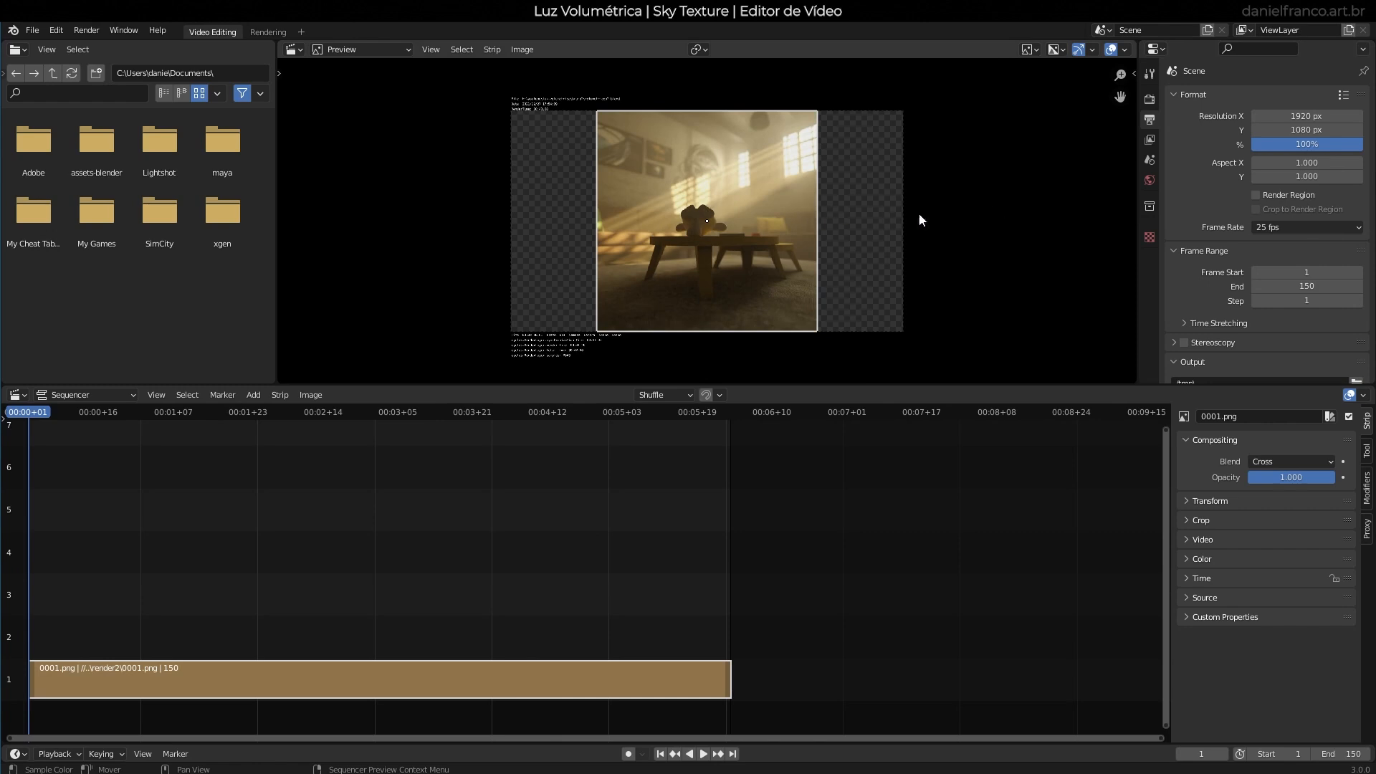
pyautogui.click(1322, 116)
pyautogui.write('600')
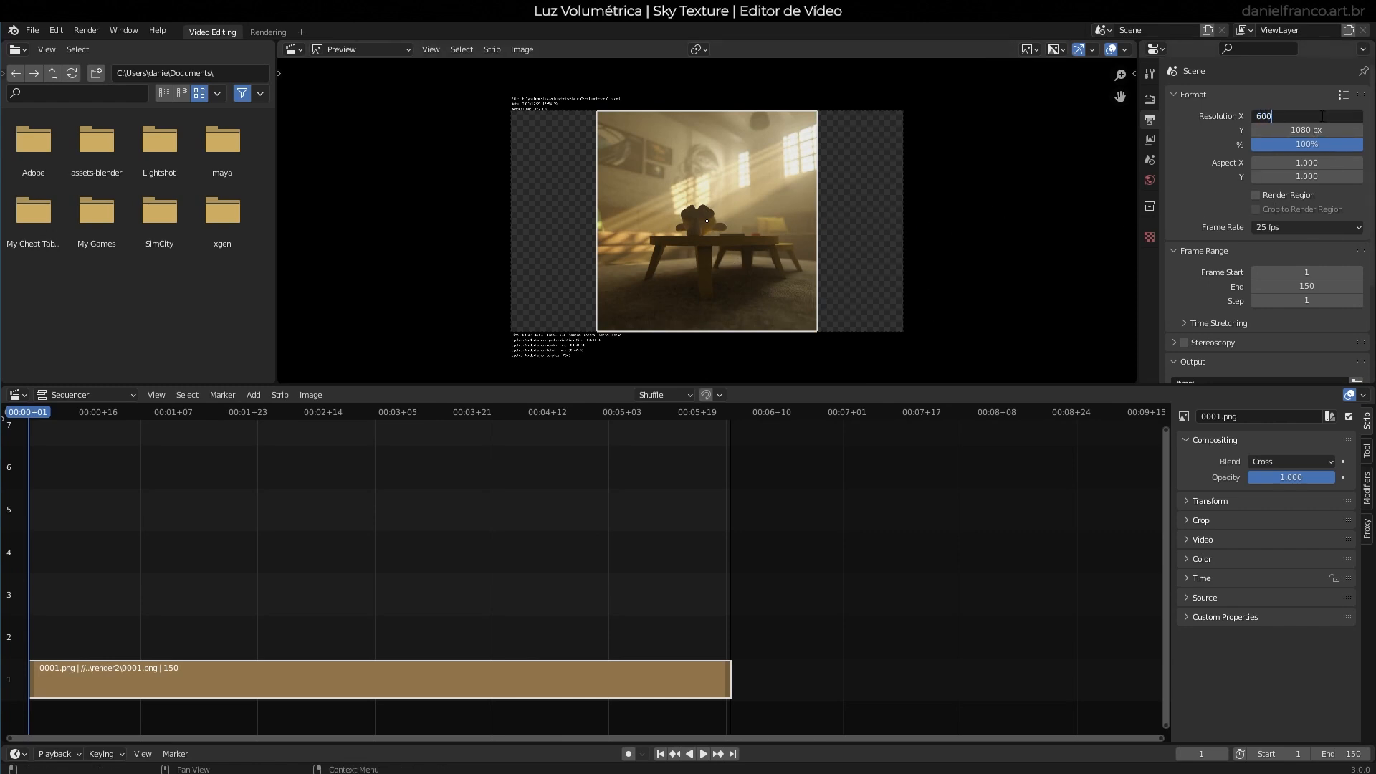
pyautogui.press('Tab')
pyautogui.write('60')
pyautogui.press('Return')
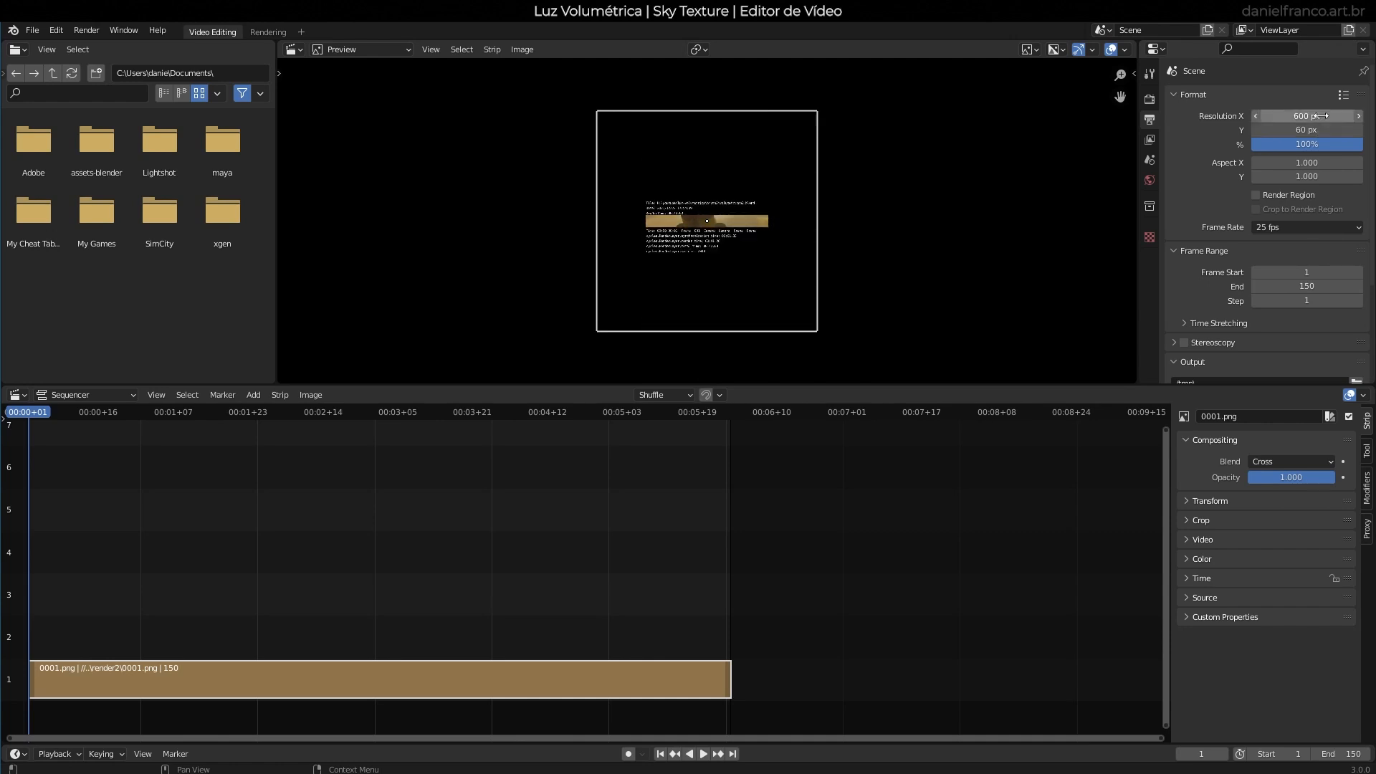
pyautogui.click(1314, 129)
pyautogui.write('600')
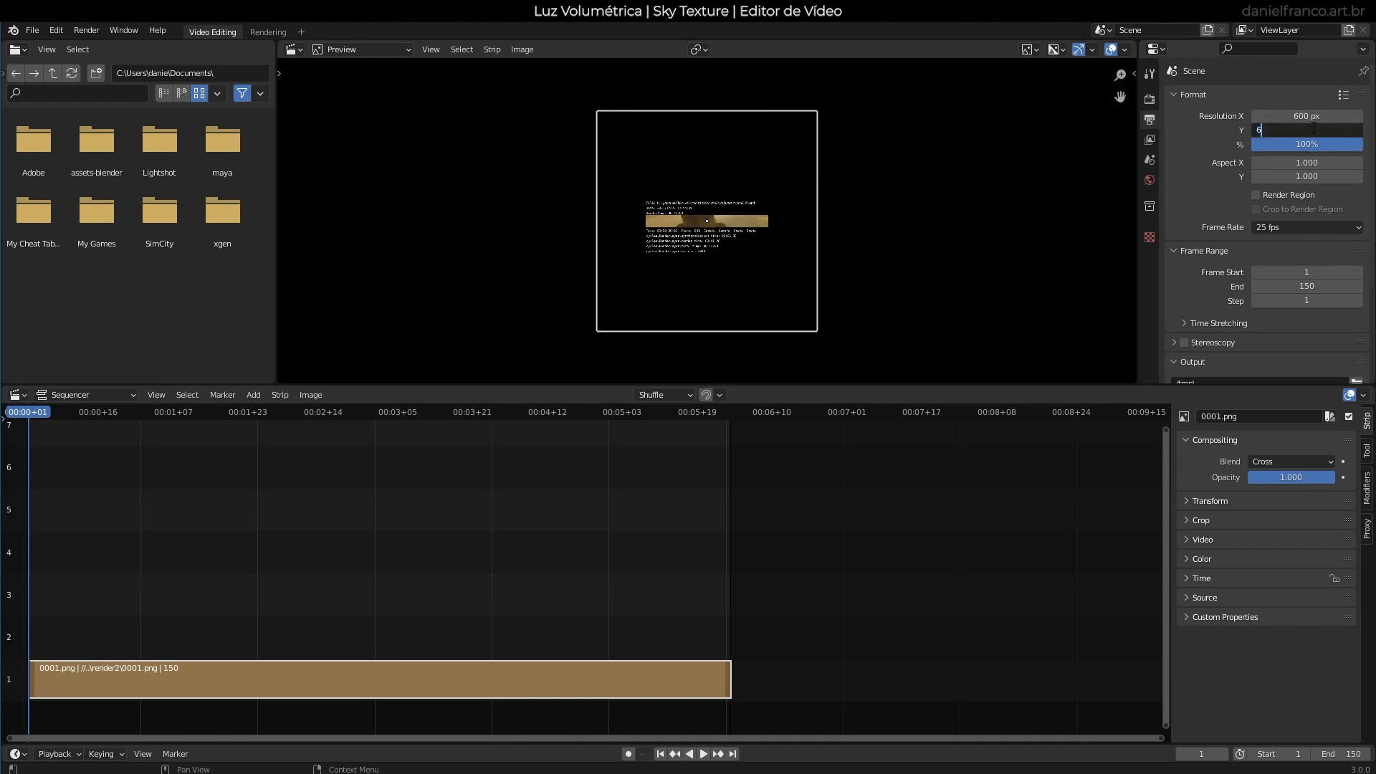
pyautogui.press('Return')
pyautogui.scroll(2, 679, 127)
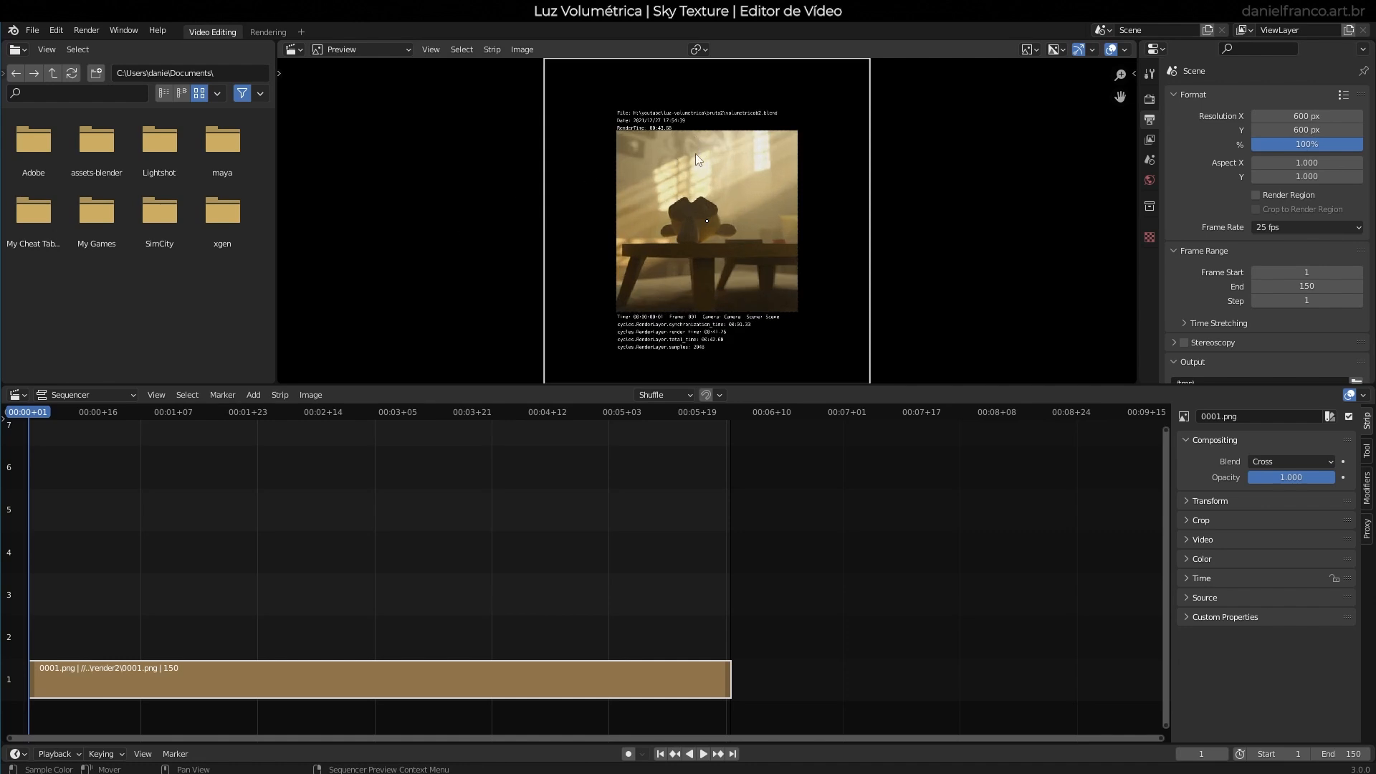
# Set the image sequence strip's X and Y scale to 1 so it fits the square frame.
pyautogui.click(252, 647)
pyautogui.click(204, 662)
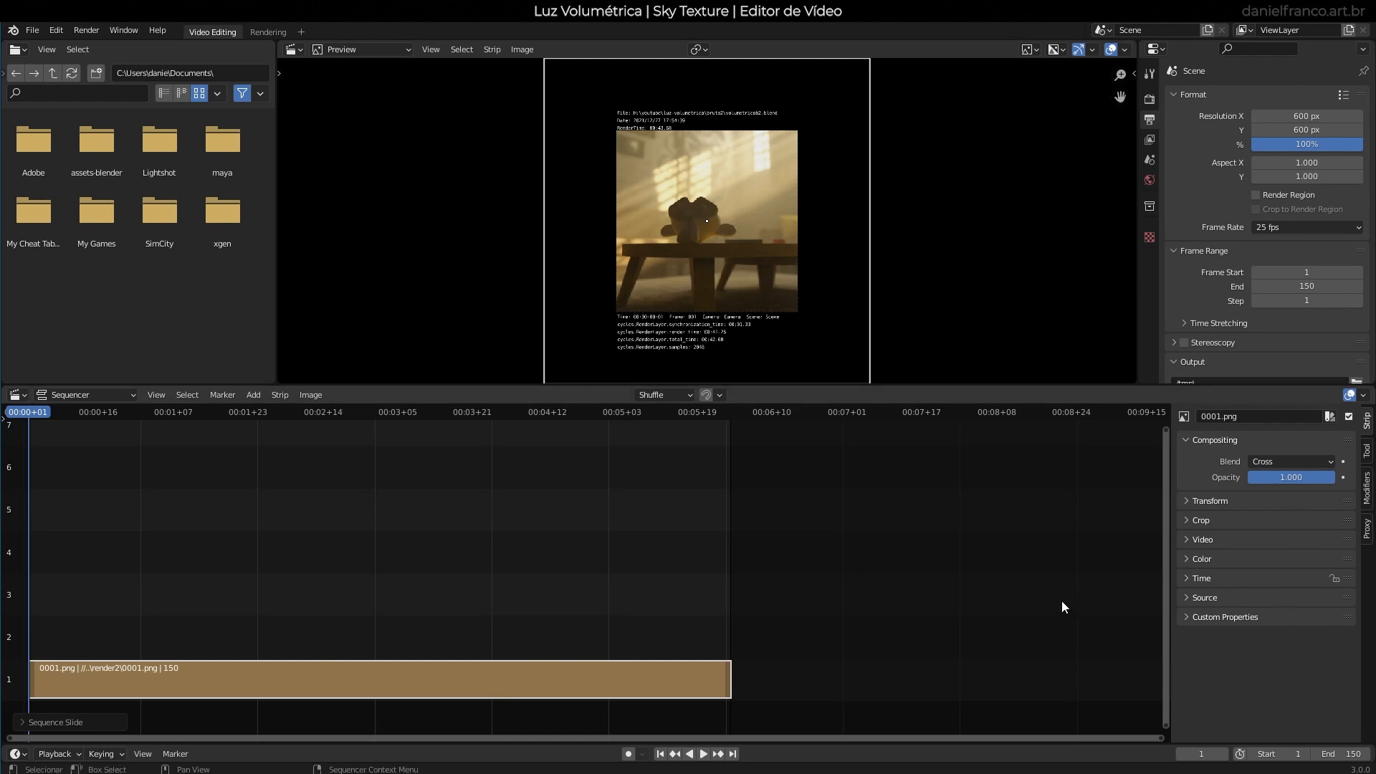
pyautogui.press('n')
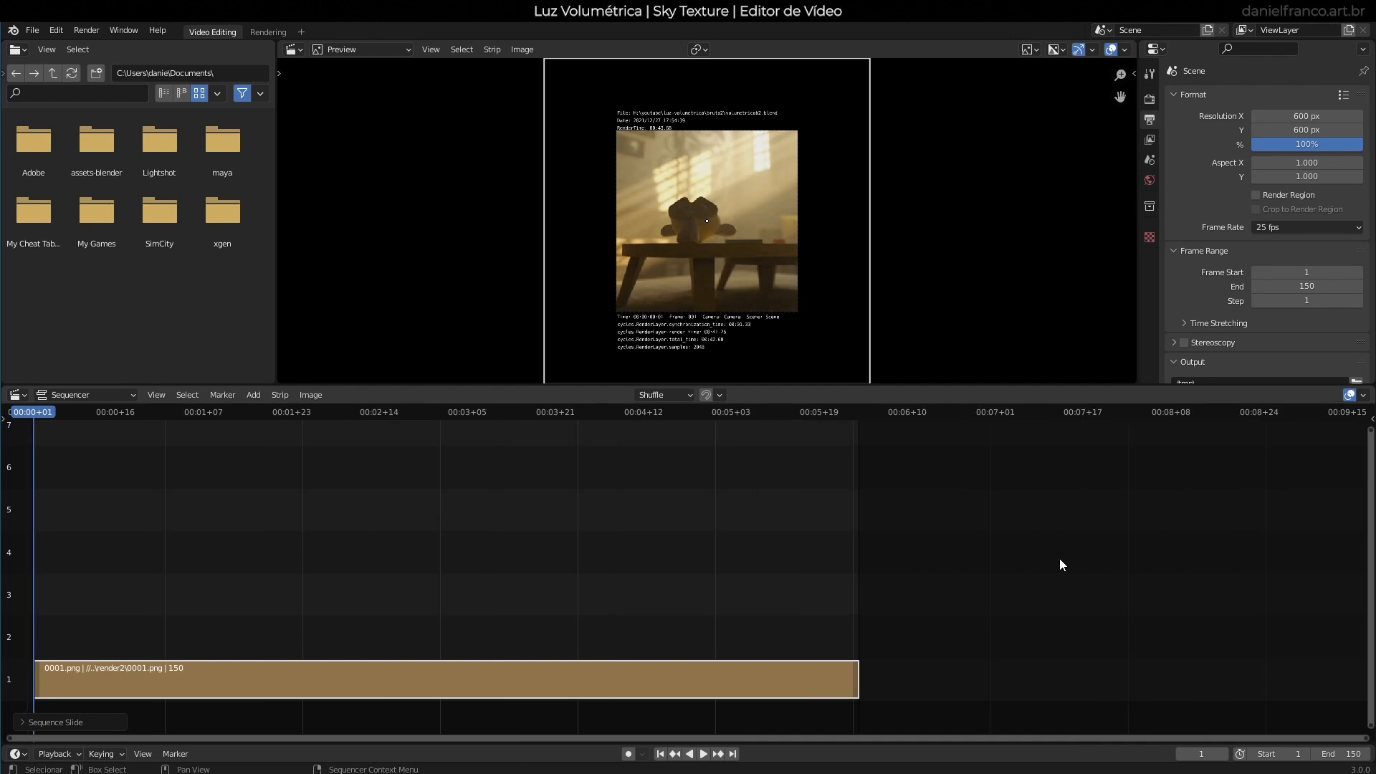
pyautogui.press('n')
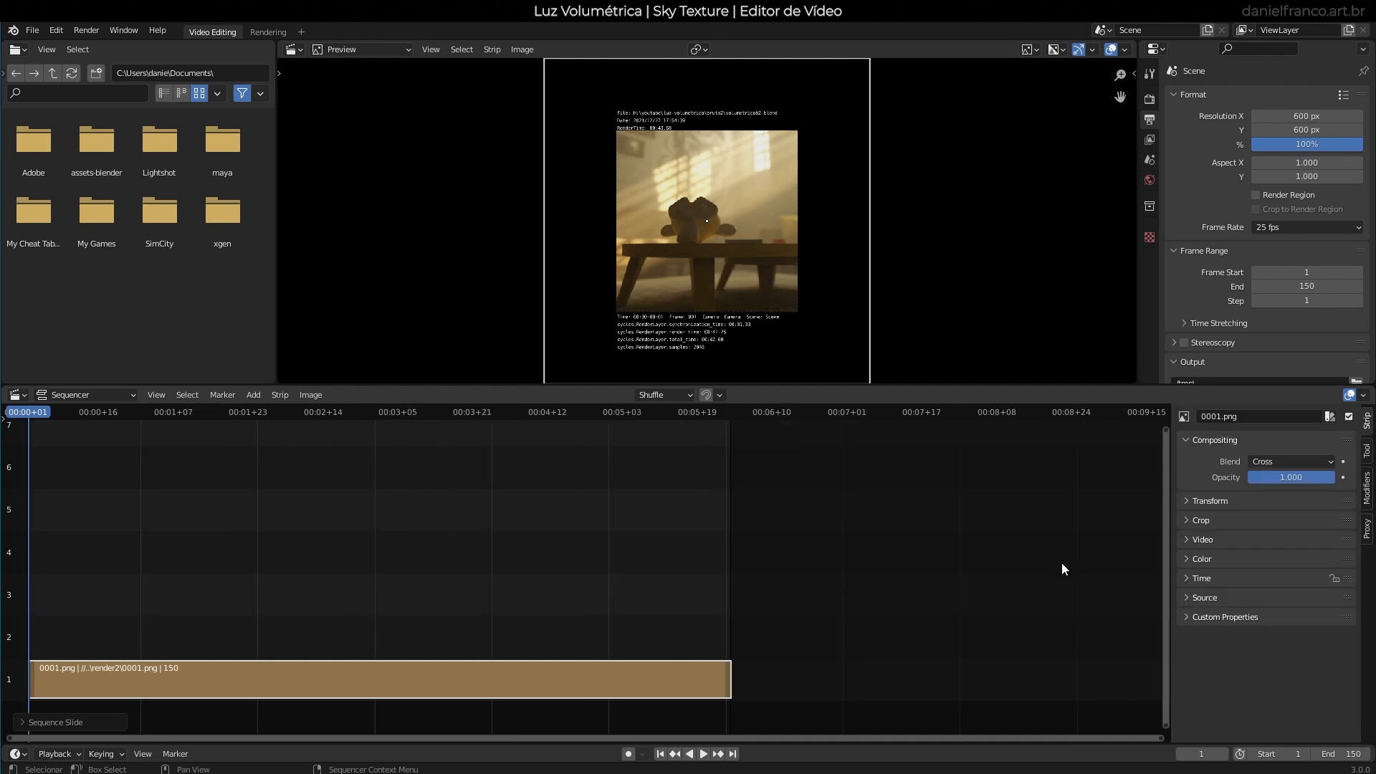
pyautogui.click(1211, 502)
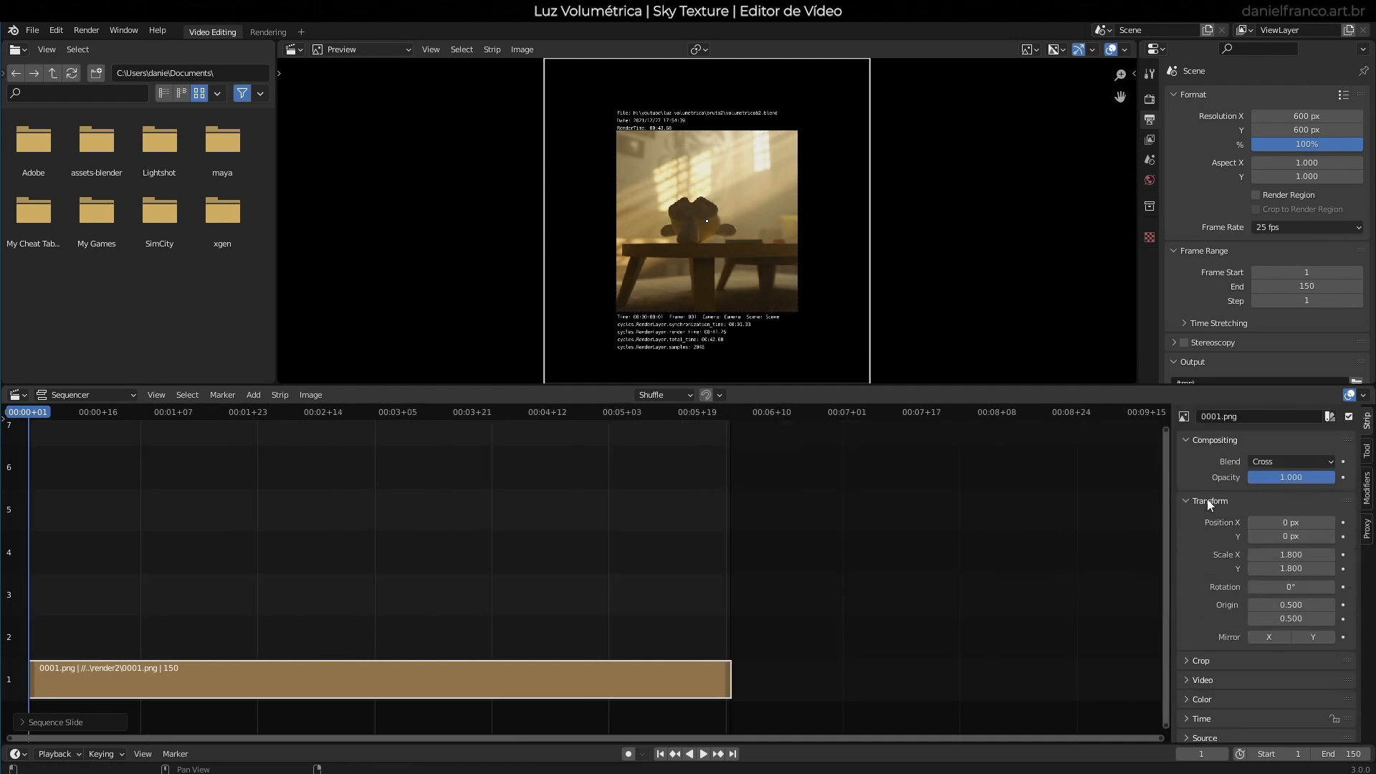
pyautogui.click(1301, 553)
pyautogui.write('1')
pyautogui.press('Return')
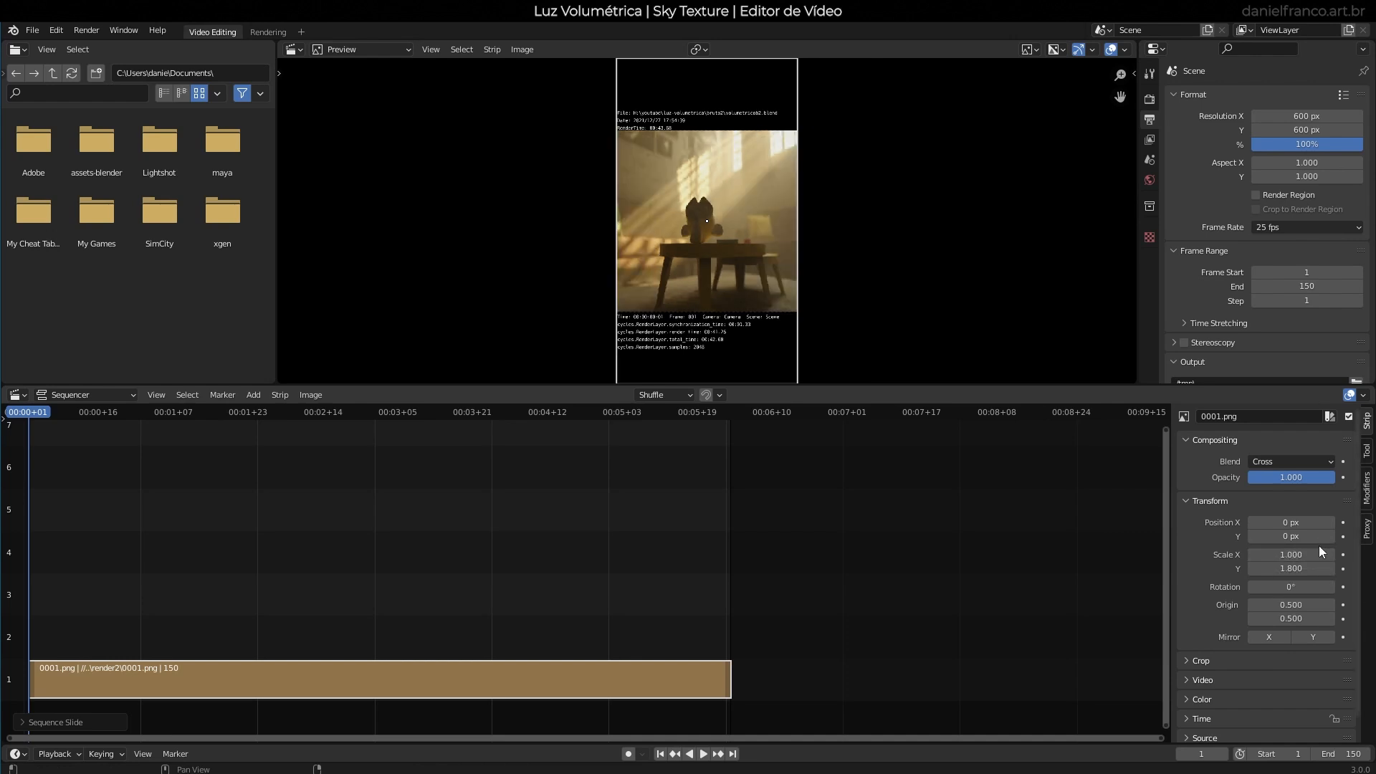
pyautogui.click(1291, 568)
pyautogui.write('1')
pyautogui.press('Return')
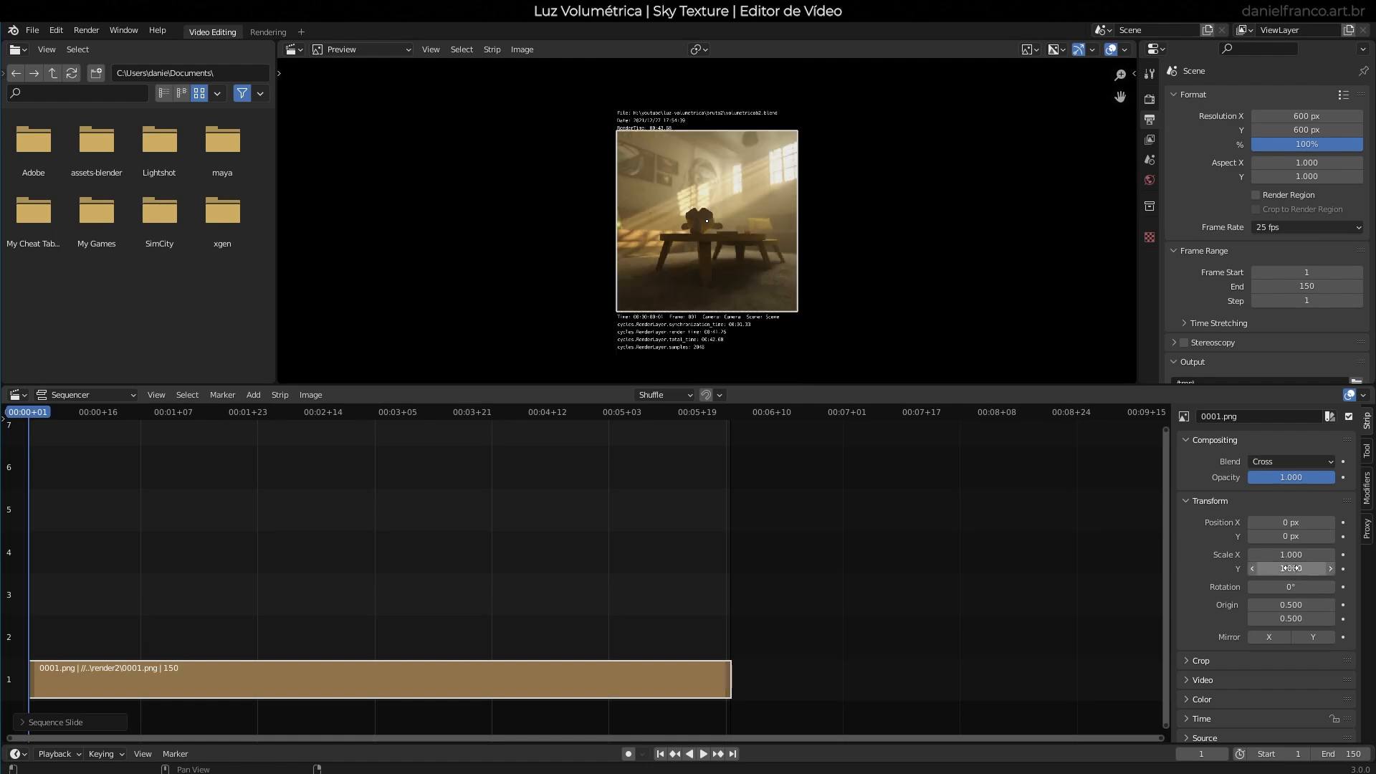
# Enlarge the preview area and play the sequence to examine the render date and time stamps above the image.
pyautogui.moveTo(771, 387); pyautogui.dragTo(745, 529)
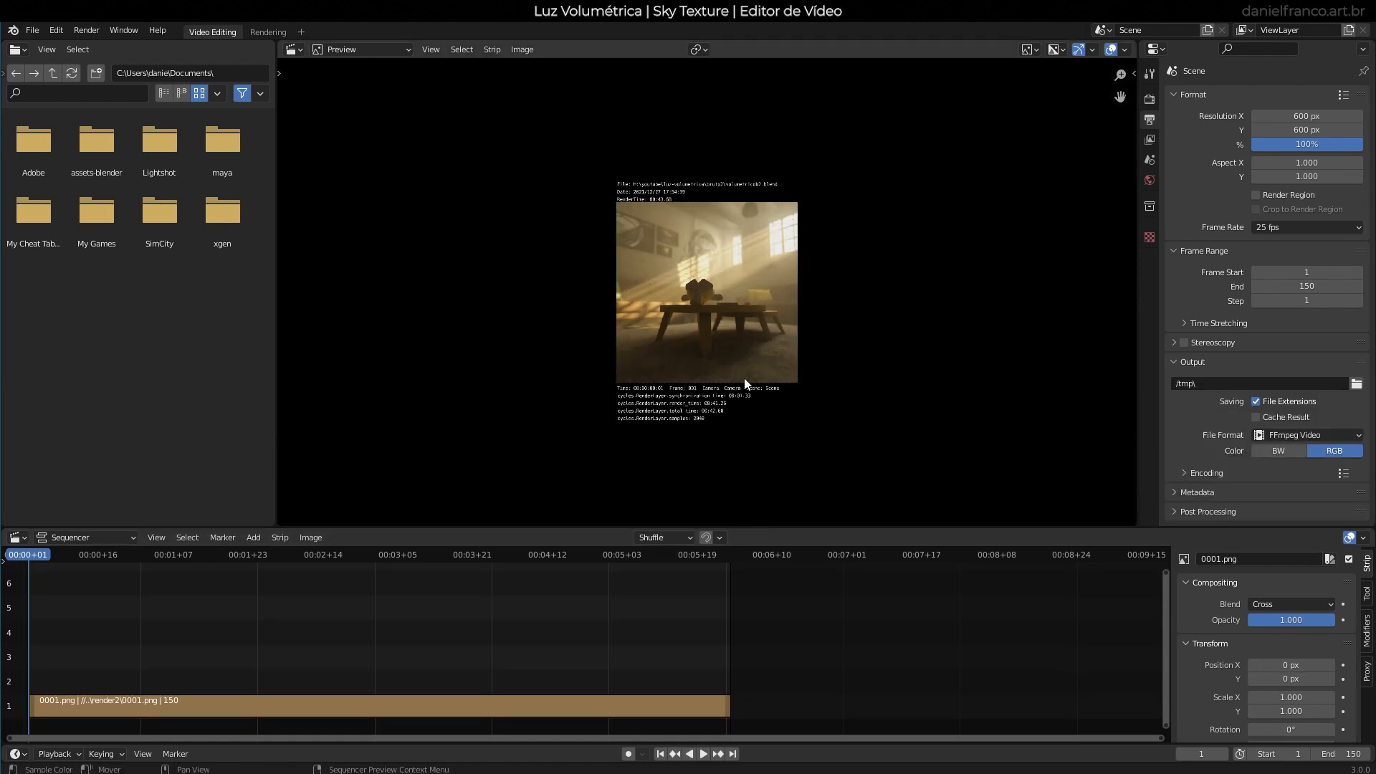
pyautogui.scroll(2, 742, 386)
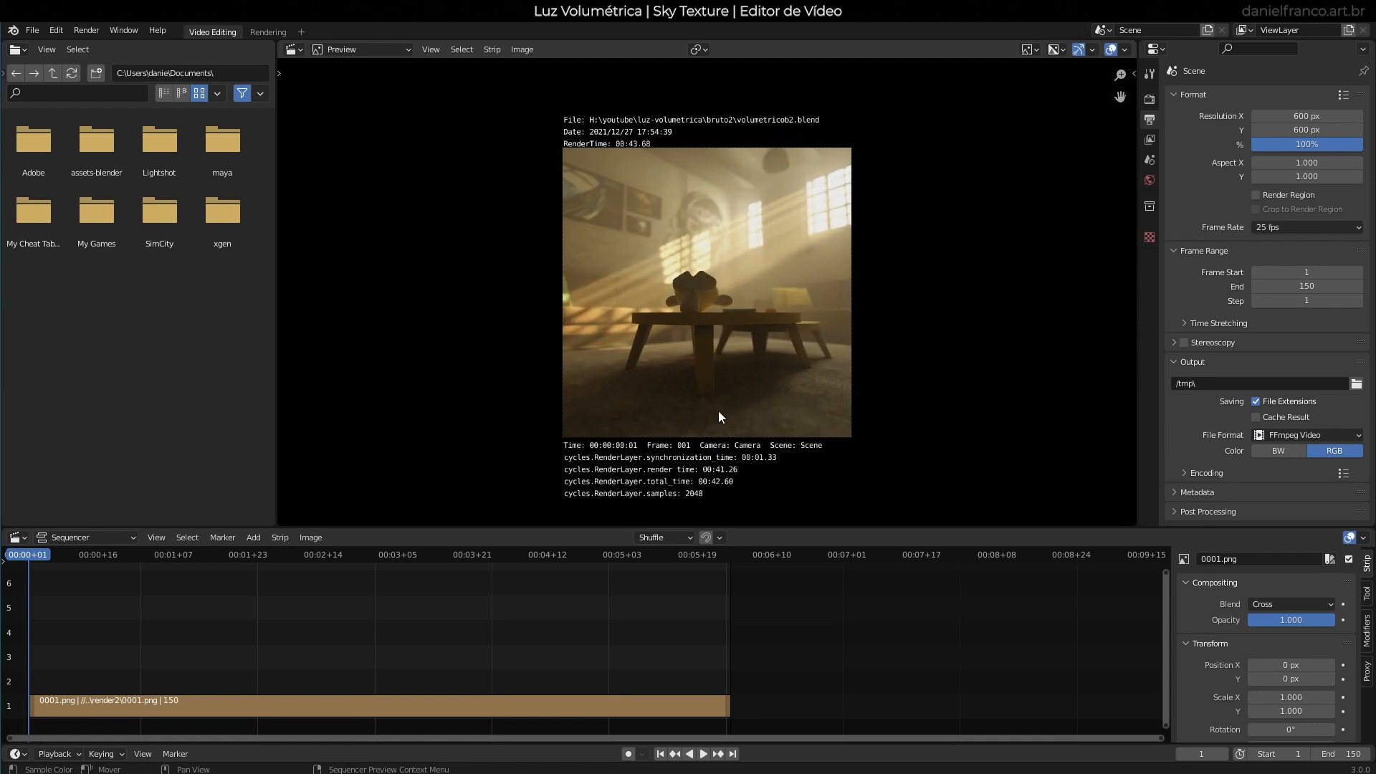
pyautogui.moveTo(697, 156); pyautogui.dragTo(698, 170, button='middle')
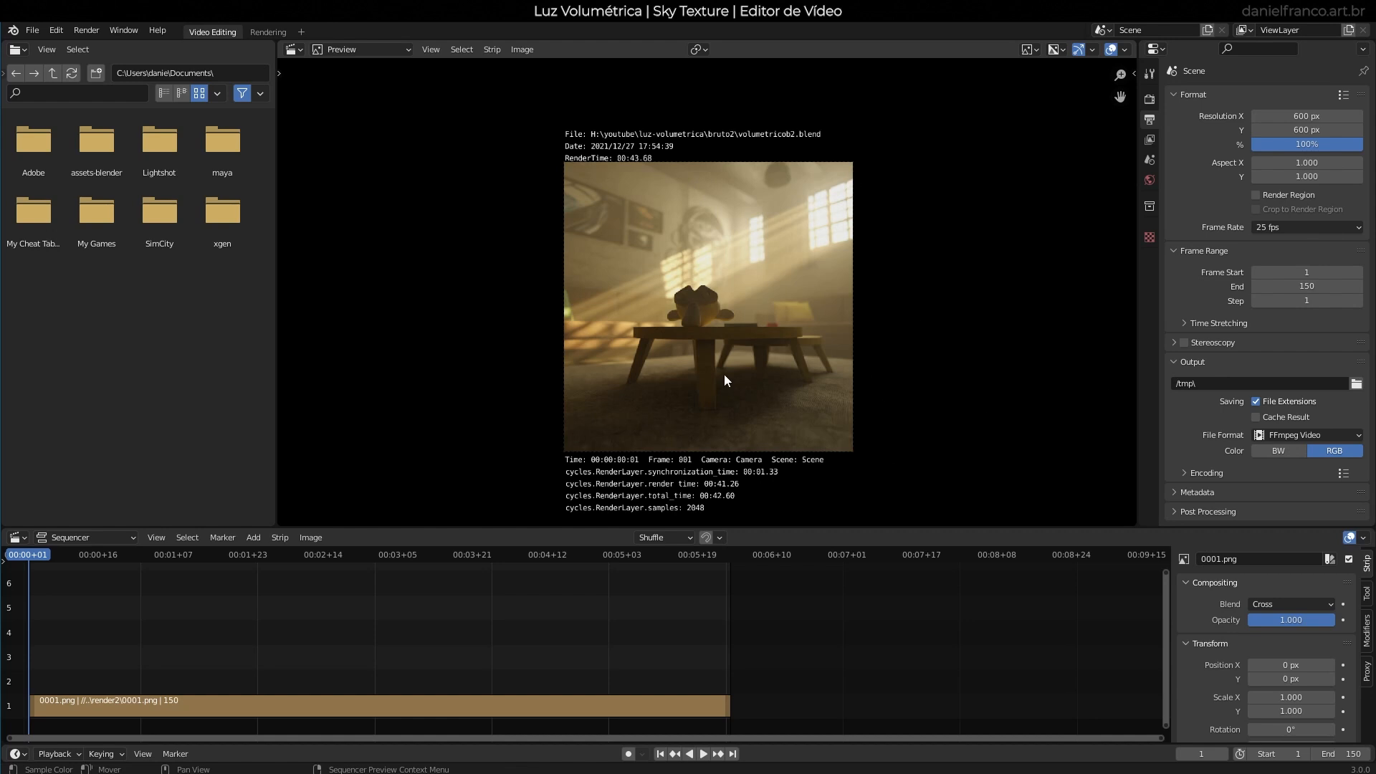
pyautogui.scroll(3, 723, 374)
pyautogui.moveTo(704, 291); pyautogui.dragTo(742, 248, button='middle')
pyautogui.press('space')
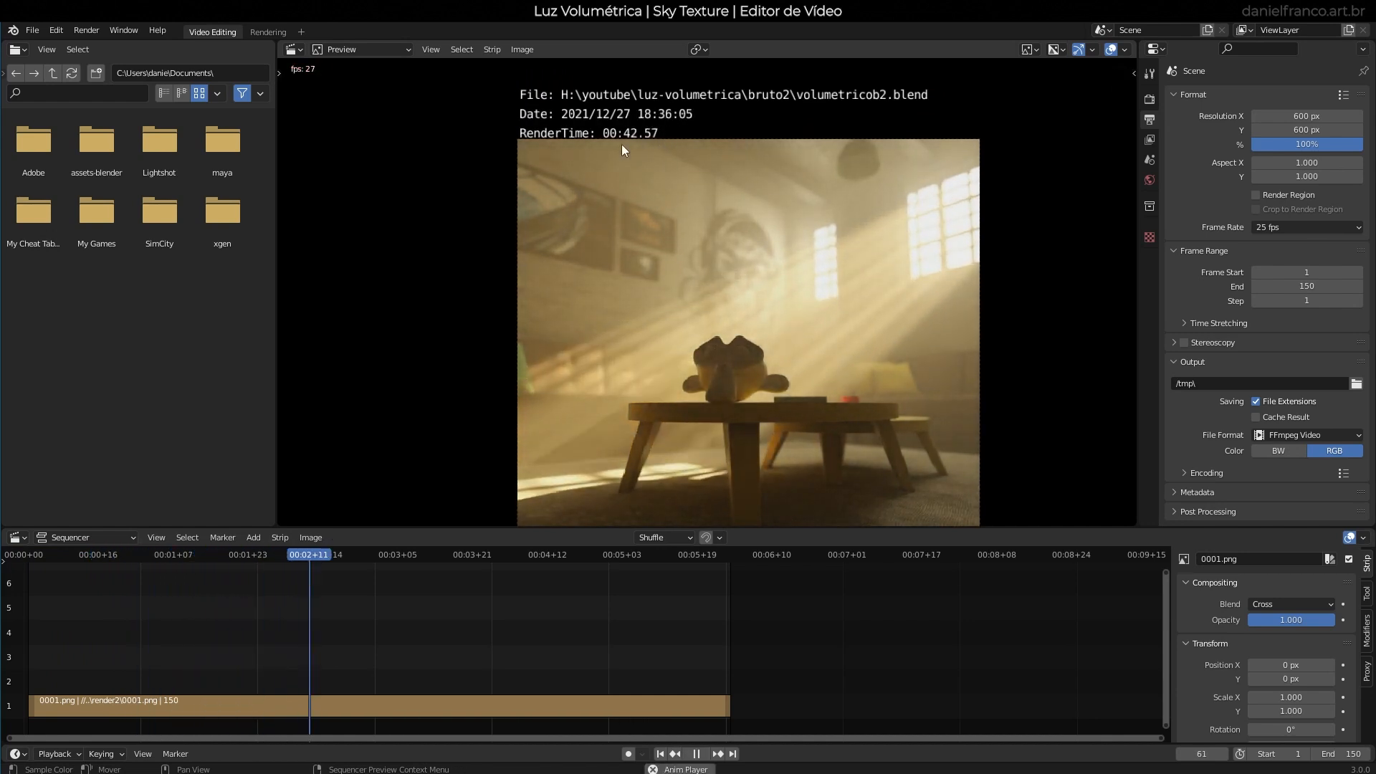
pyautogui.press('space')
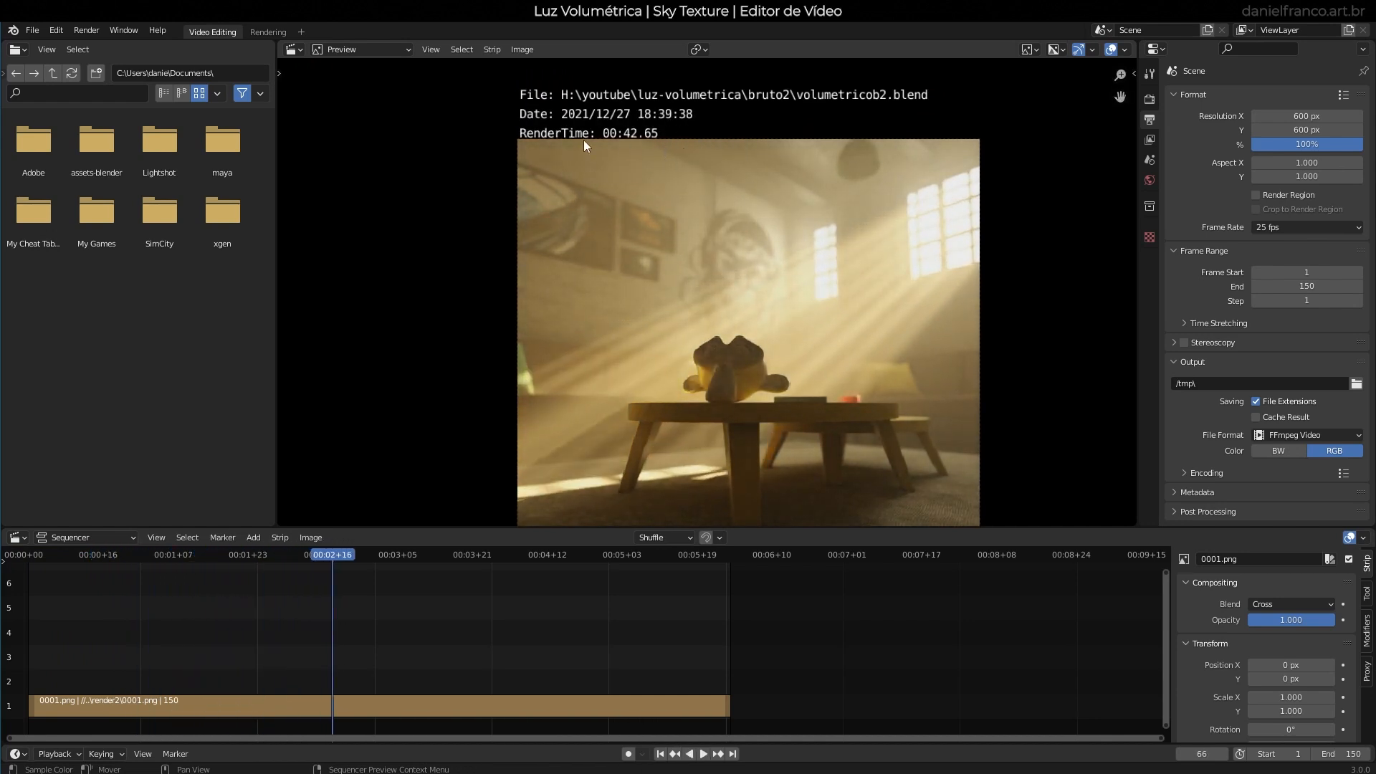
pyautogui.press('space')
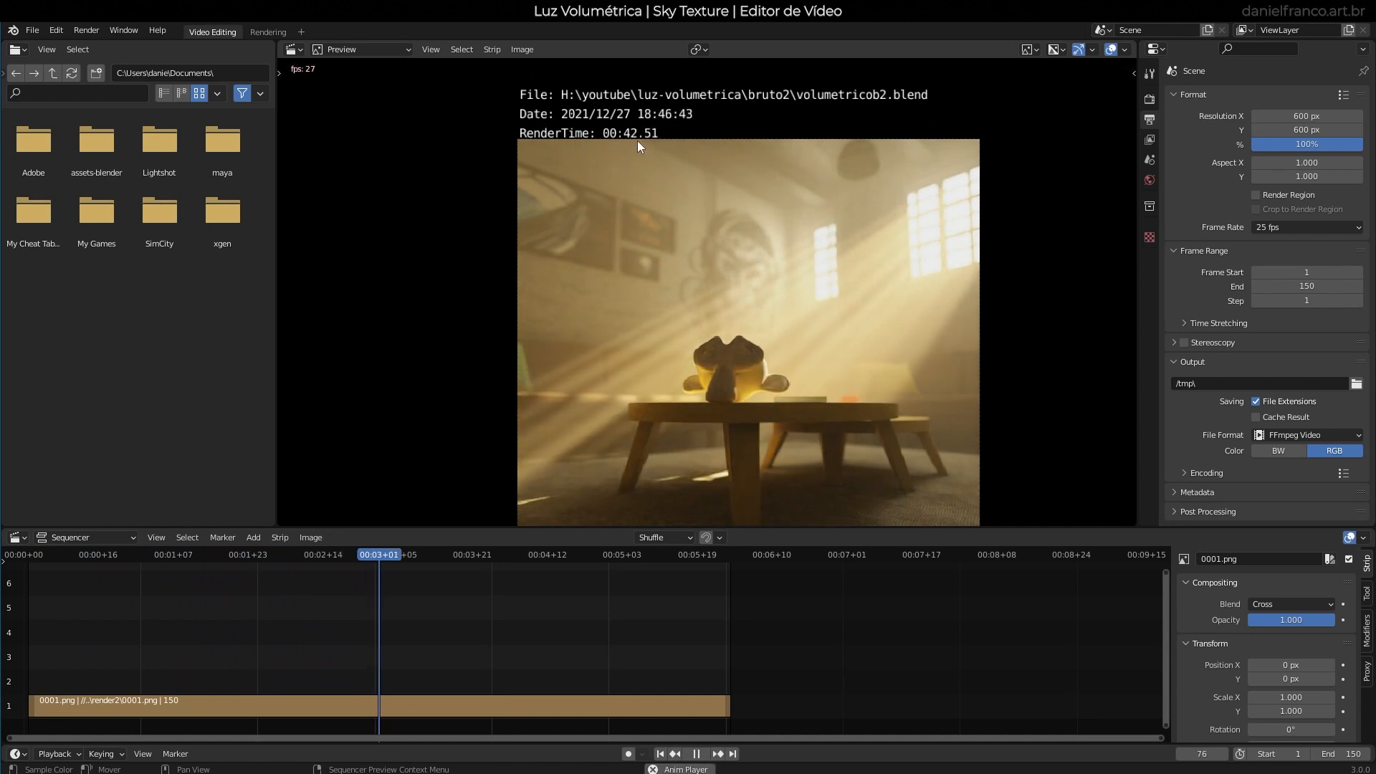
pyautogui.press('space')
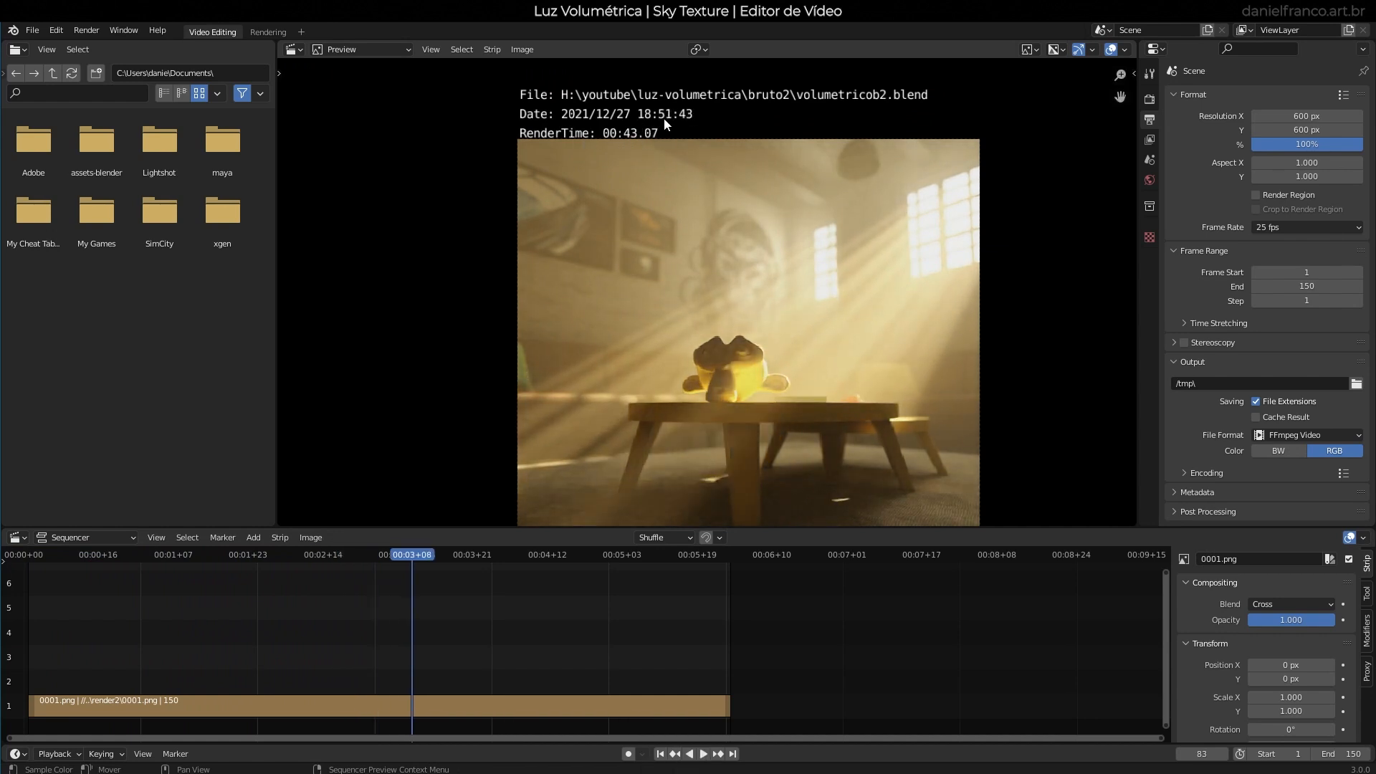
# Scrub from the sequence's first frame to its last and play it, examining the frame and Cycles render data below the image.
pyautogui.keyDown('ctrl'); pyautogui.hscroll(-5, 205, 613); pyautogui.keyUp('ctrl')
pyautogui.click(176, 557)
pyautogui.click(870, 556)
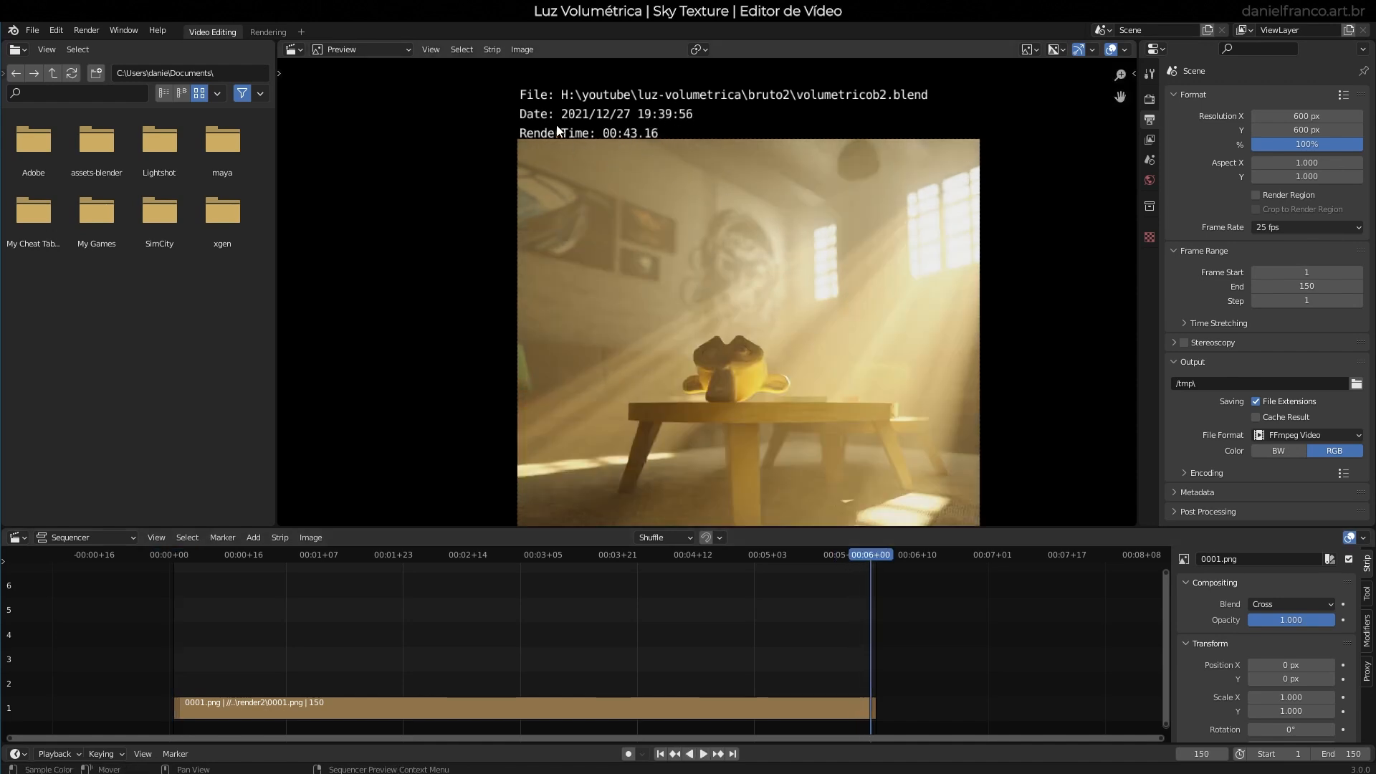
pyautogui.moveTo(722, 557); pyautogui.dragTo(478, 566)
pyautogui.scroll(-4, 845, 385)
pyautogui.moveTo(845, 385); pyautogui.dragTo(813, 146, button='middle')
pyautogui.scroll(6, 691, 323)
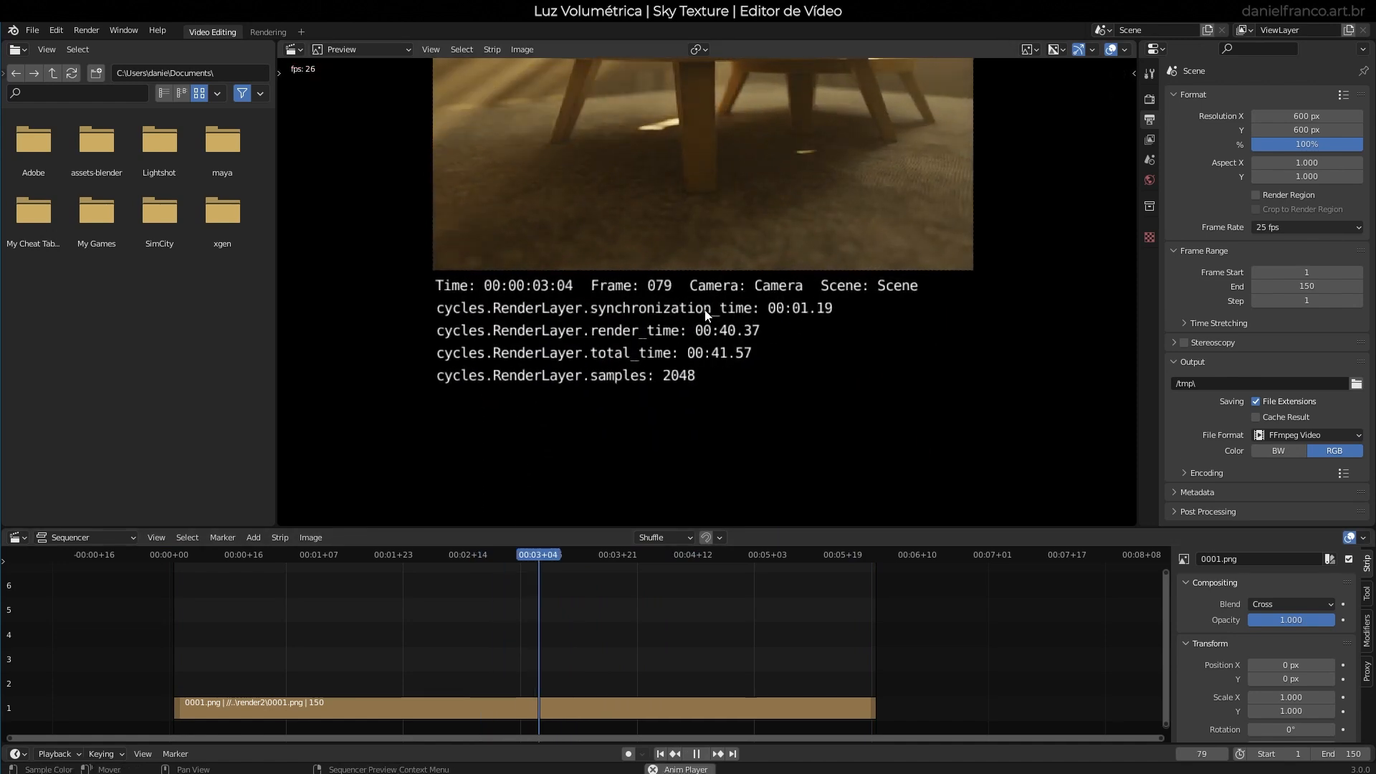
pyautogui.press('space')
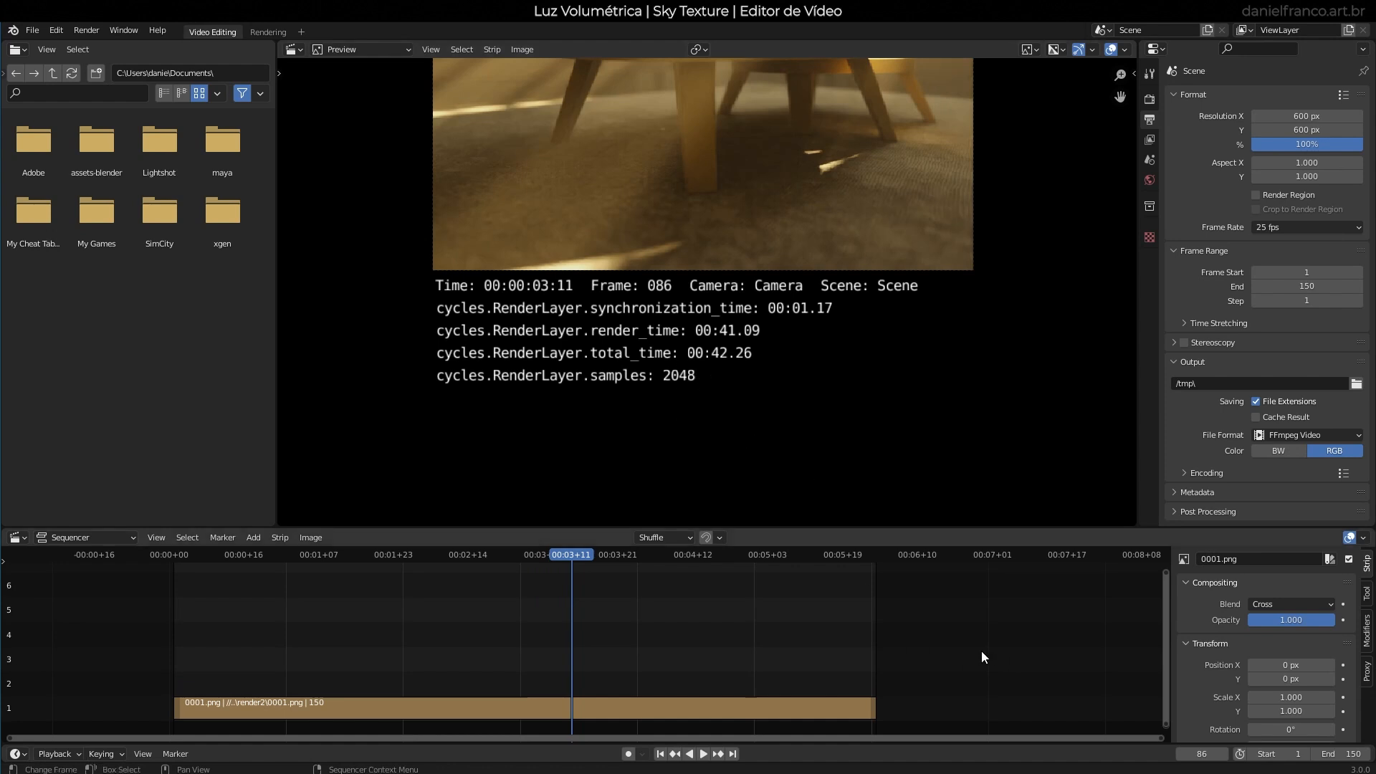
# Add a Bright/Contrast modifier to the image sequence strip with Bright 3.7 and Contrast 6.3.
pyautogui.moveTo(940, 404); pyautogui.dragTo(938, 419, button='middle')
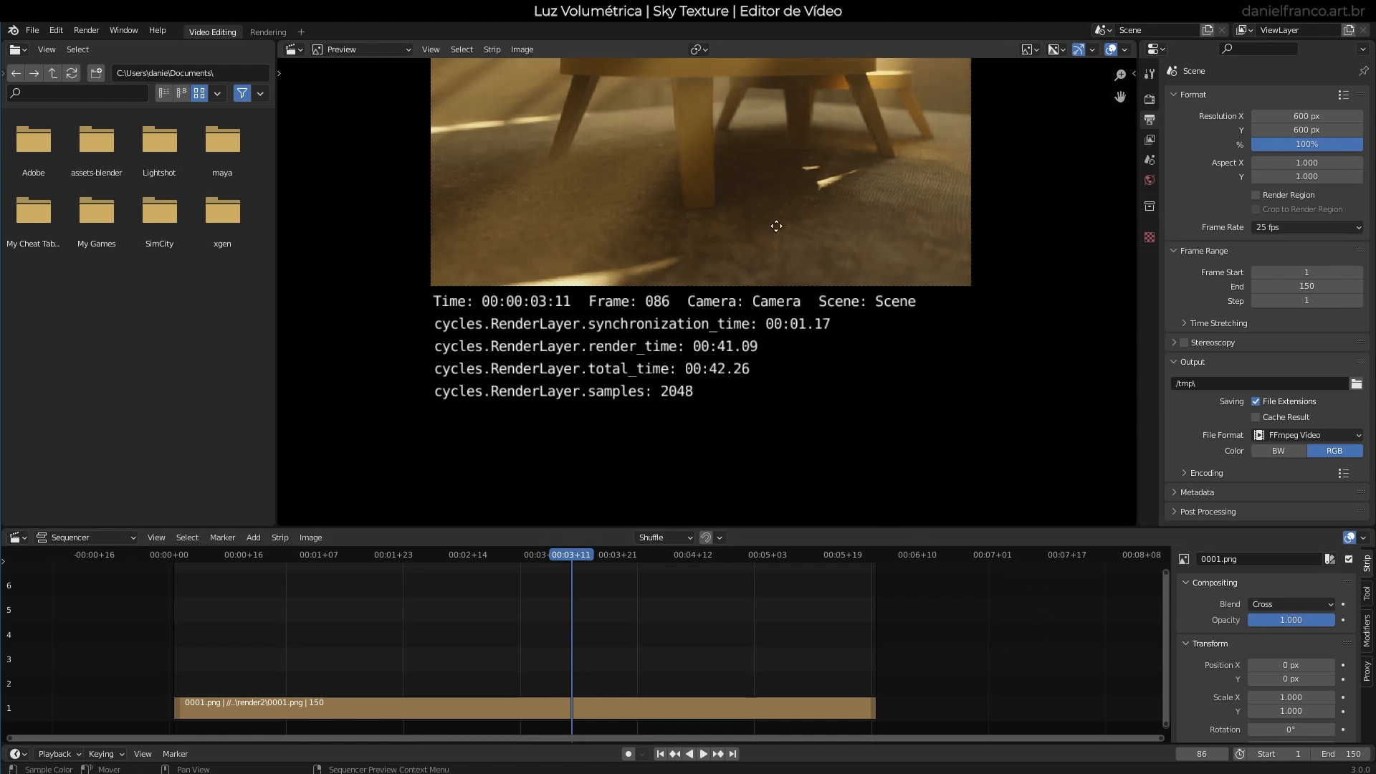
pyautogui.click(656, 709)
pyautogui.moveTo(772, 278); pyautogui.dragTo(683, 505, button='middle')
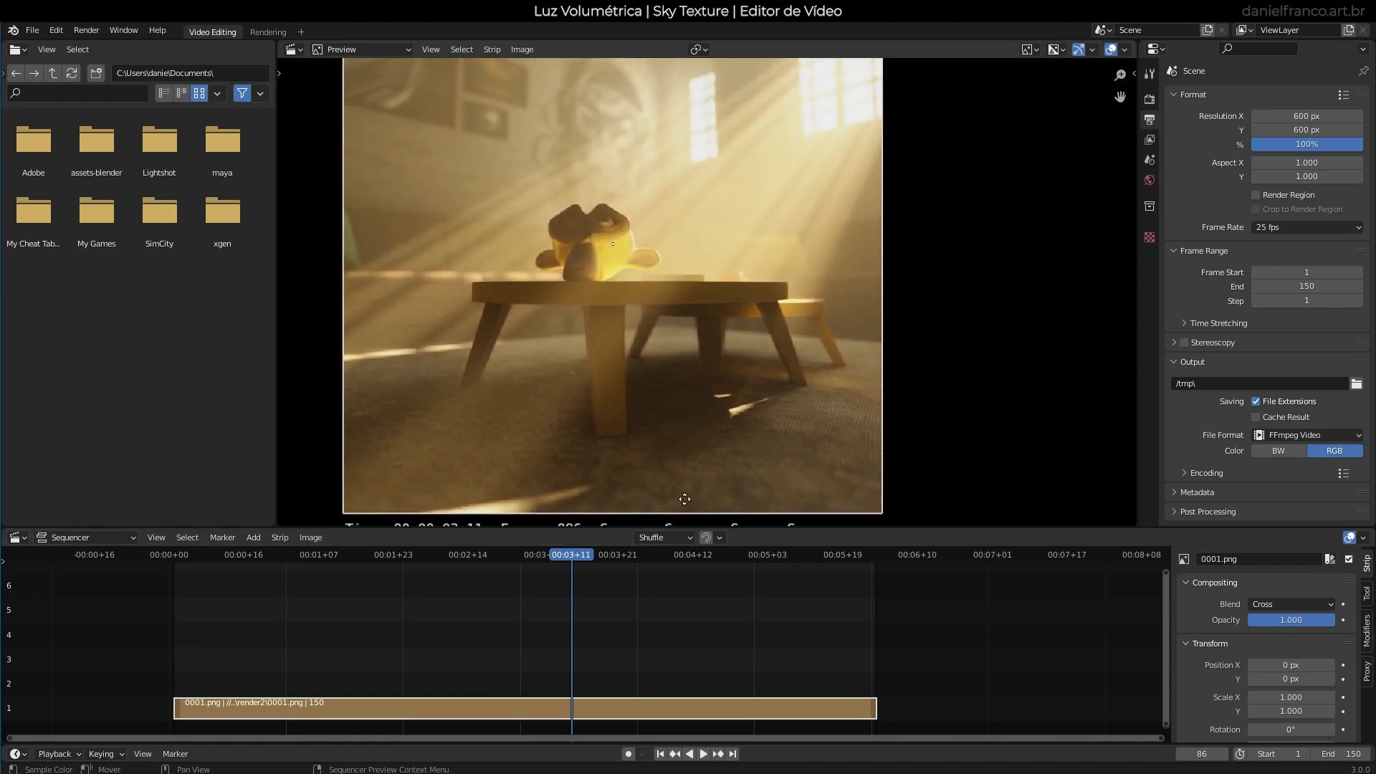
pyautogui.click(1368, 634)
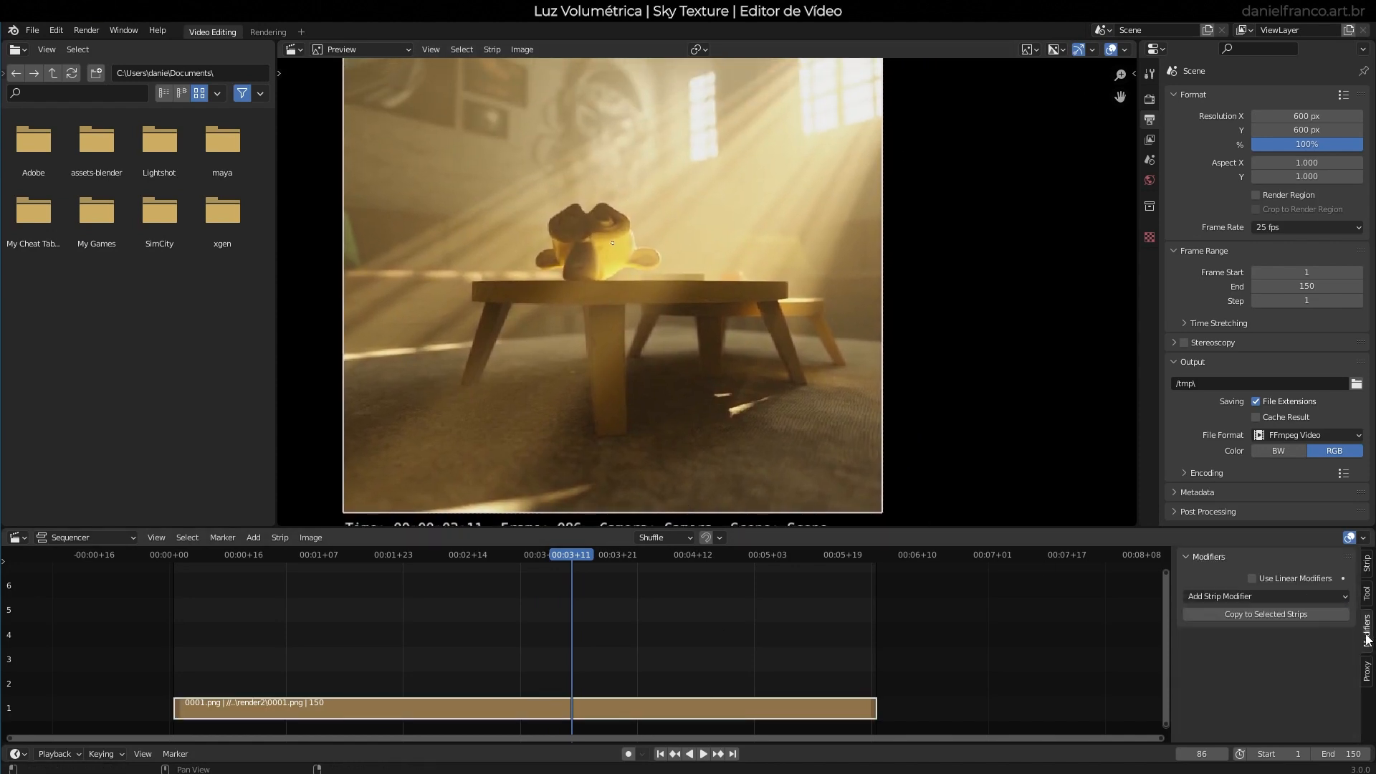
pyautogui.click(1225, 597)
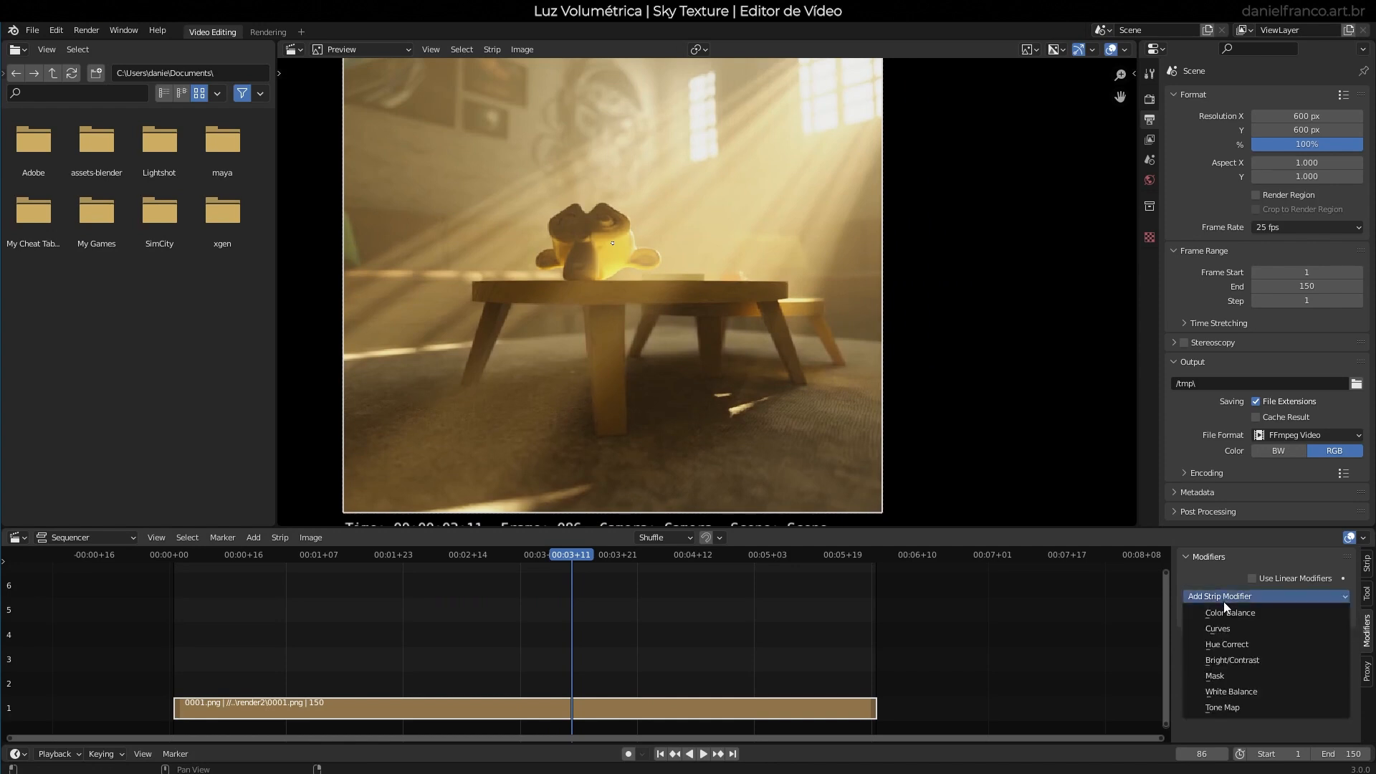
pyautogui.click(1244, 660)
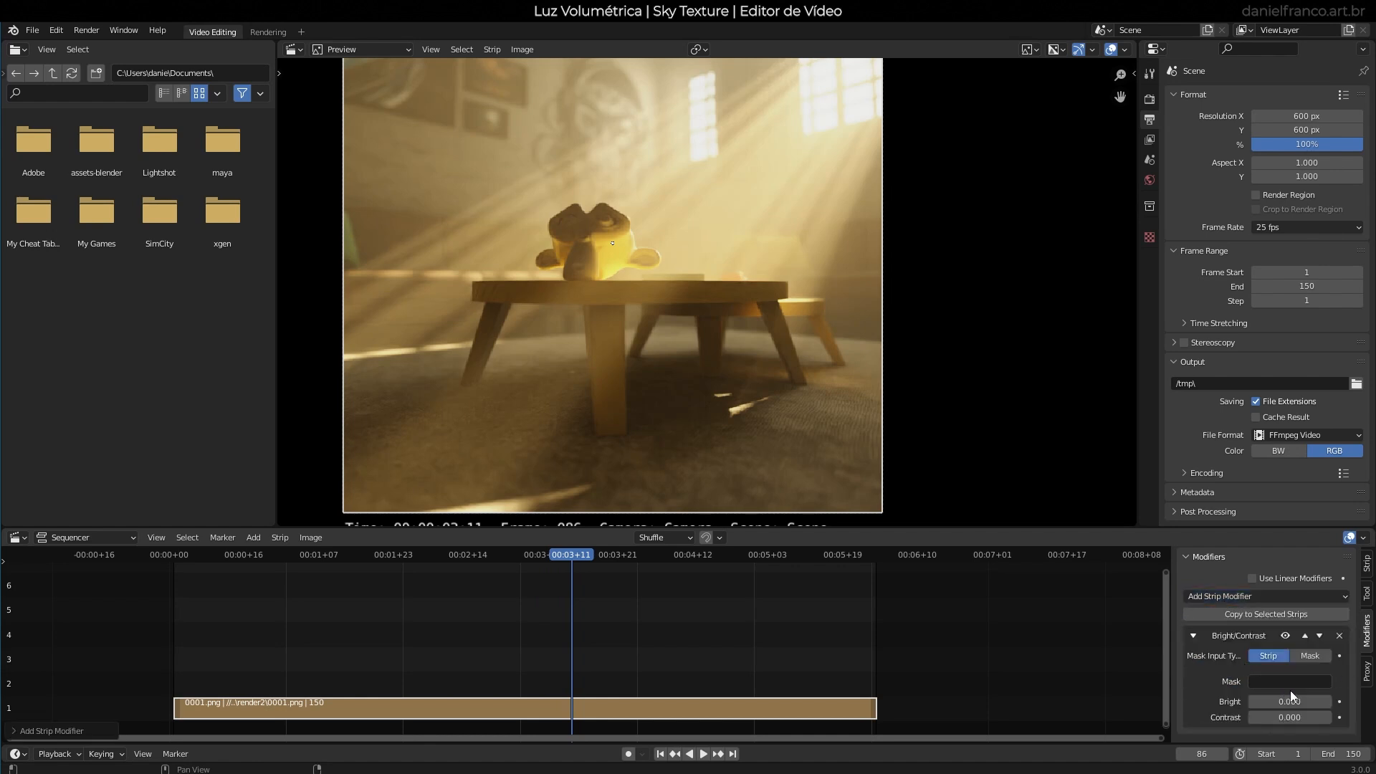
pyautogui.moveTo(1290, 704); pyautogui.dragTo(1330, 704)
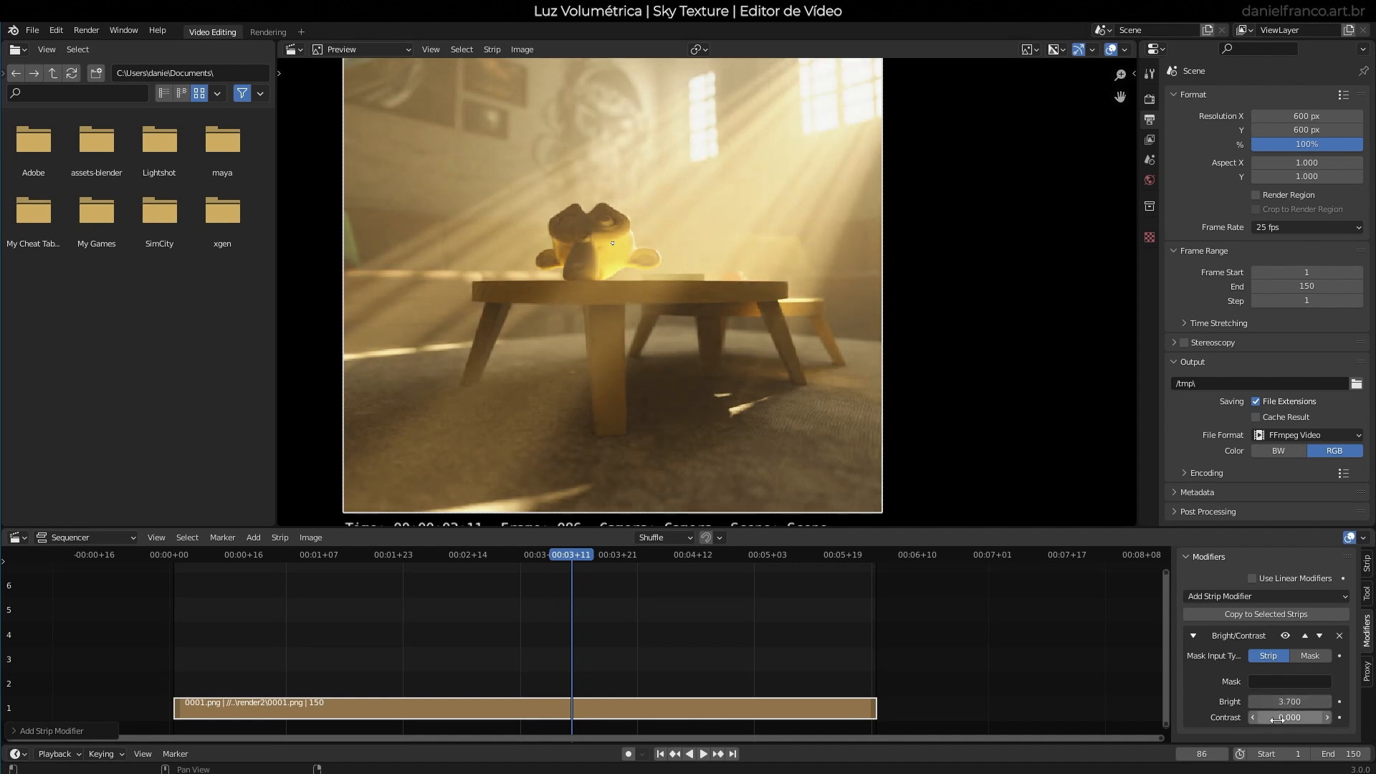
pyautogui.moveTo(1289, 717)
pyautogui.mouseDown()
pyautogui.moveTo(1327, 717)
pyautogui.moveTo(1306, 717)
pyautogui.mouseUp()
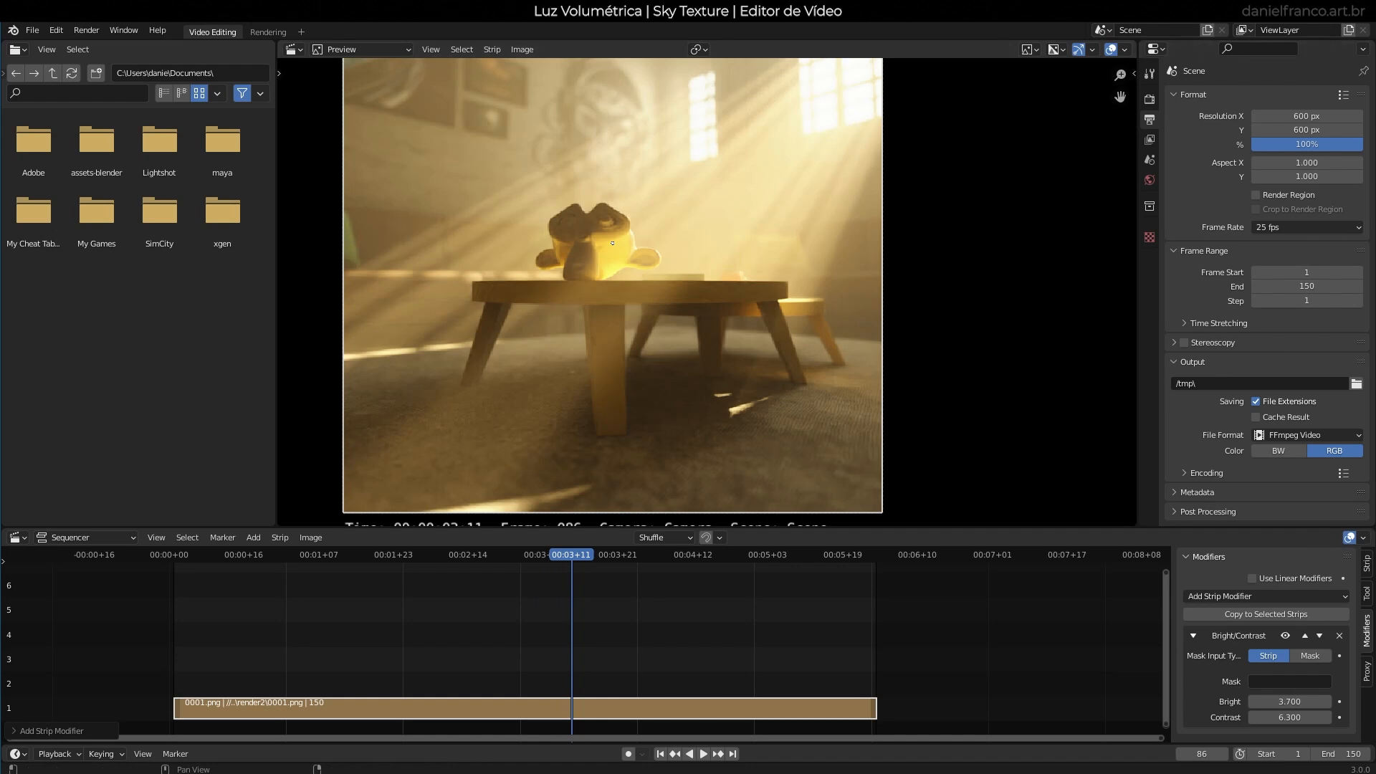
# Try saturation values of 2 and 5 in the image sequence strip's color settings.
pyautogui.click(1366, 563)
pyautogui.scroll(-5, 1239, 693)
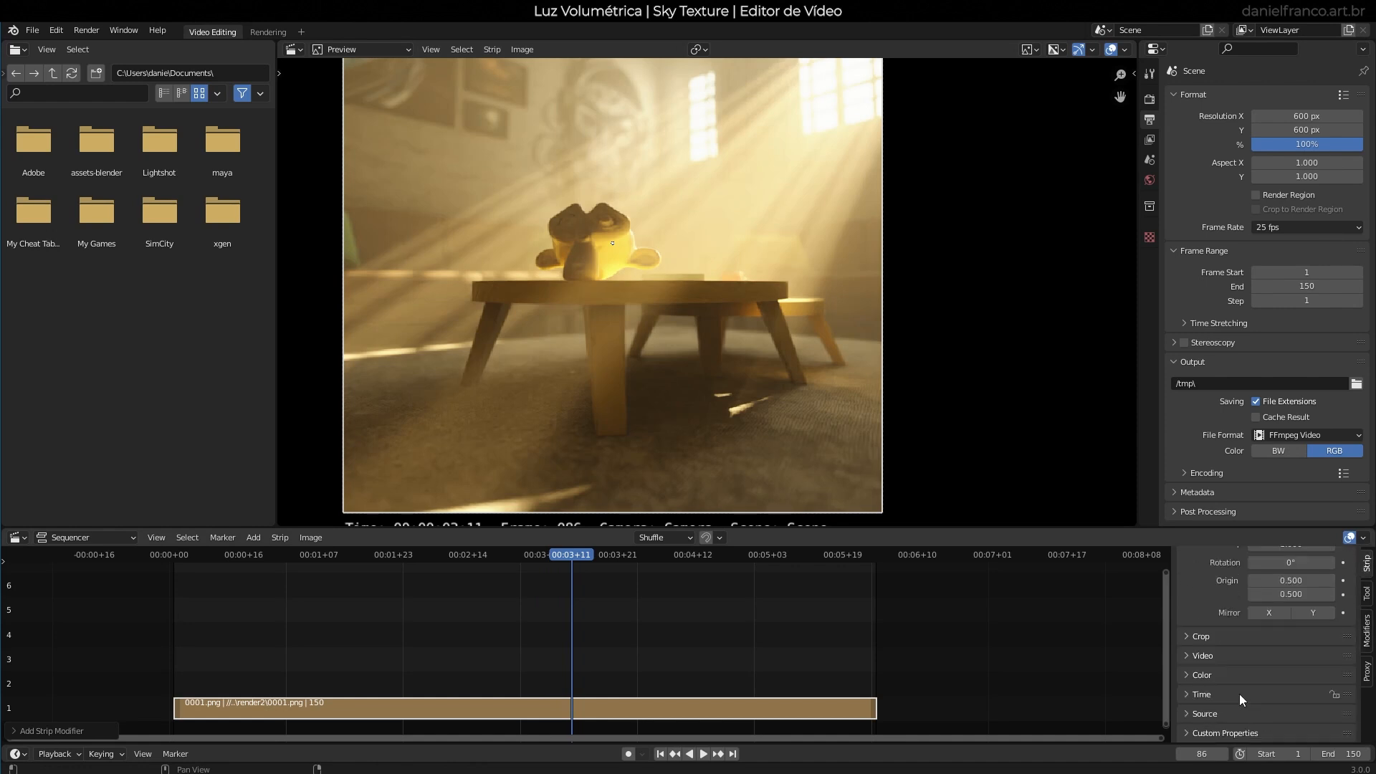
pyautogui.click(1202, 675)
pyautogui.scroll(-3, 1232, 659)
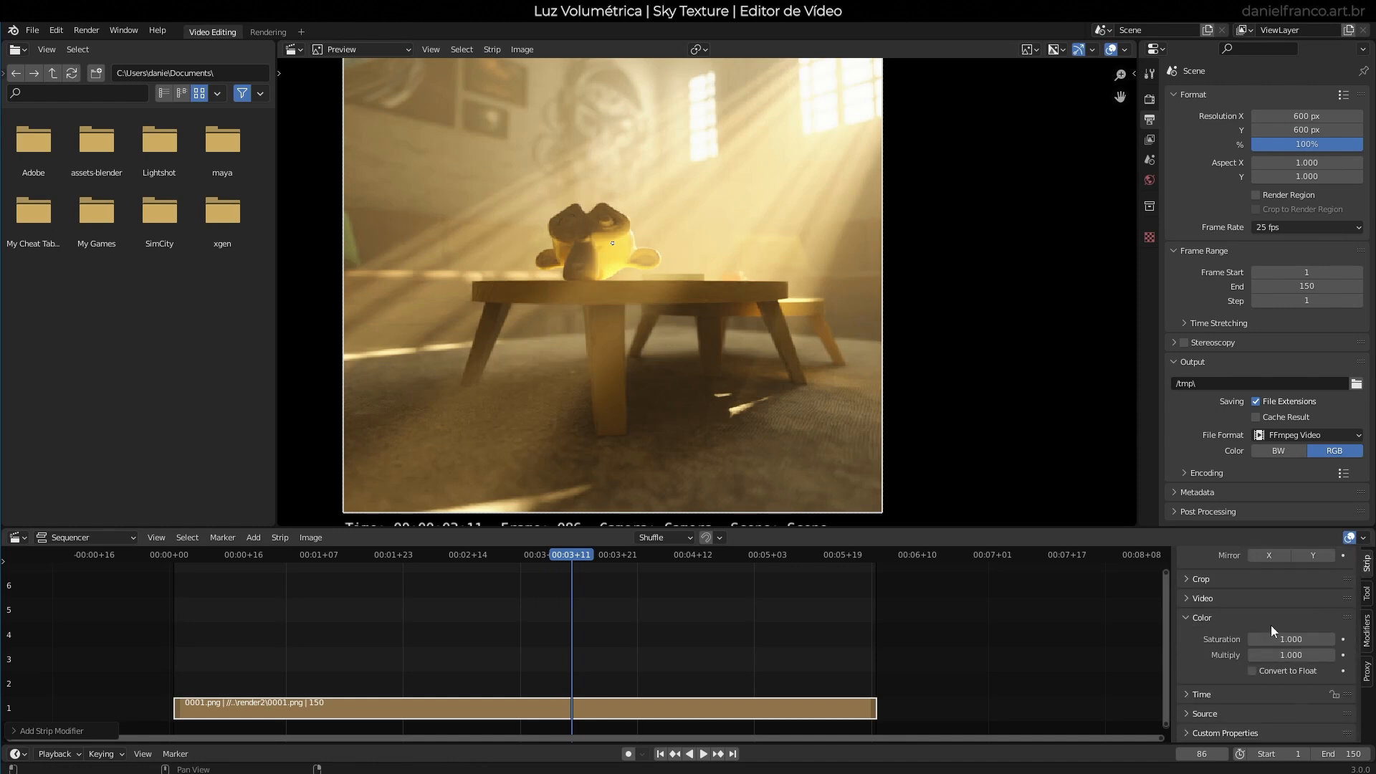
pyautogui.click(1275, 637)
pyautogui.write('2')
pyautogui.press('Return')
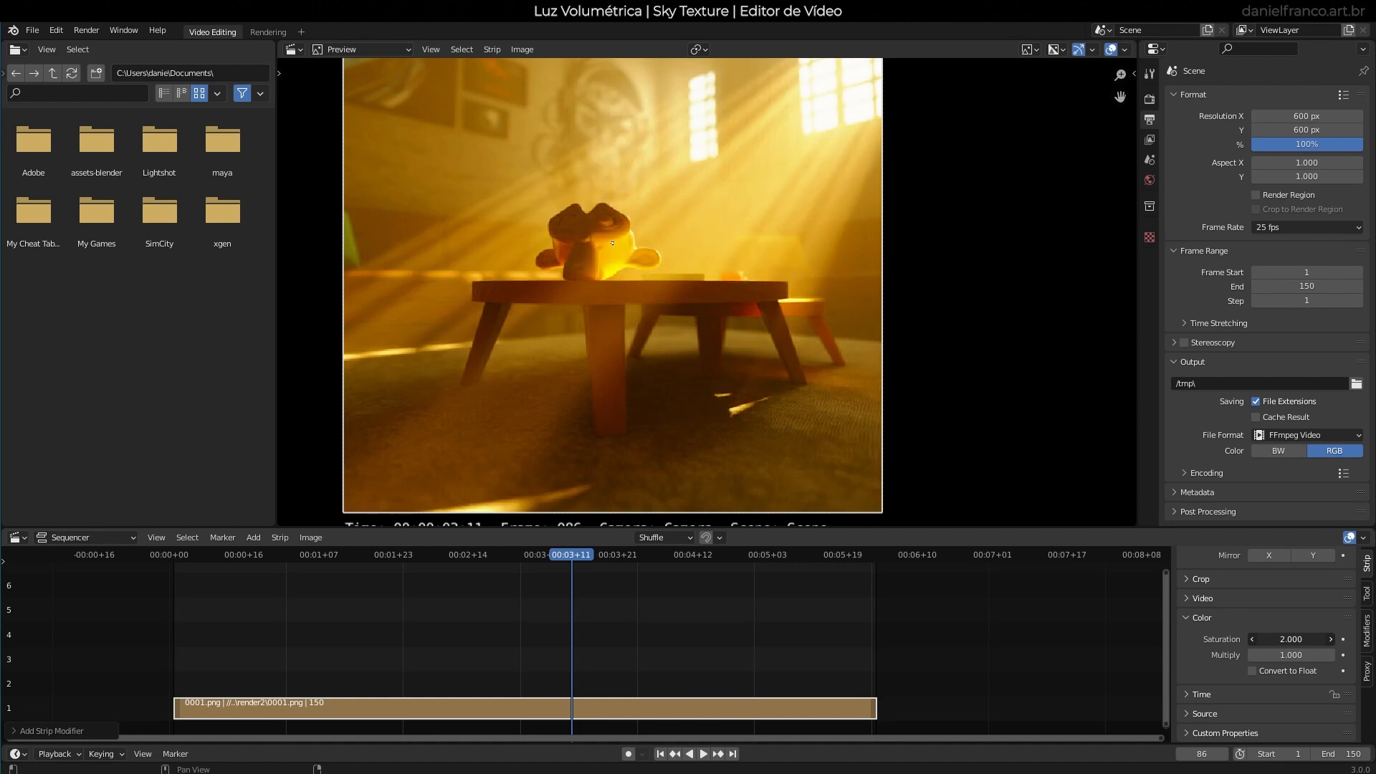
pyautogui.click(1303, 636)
pyautogui.write('5')
pyautogui.press('Return')
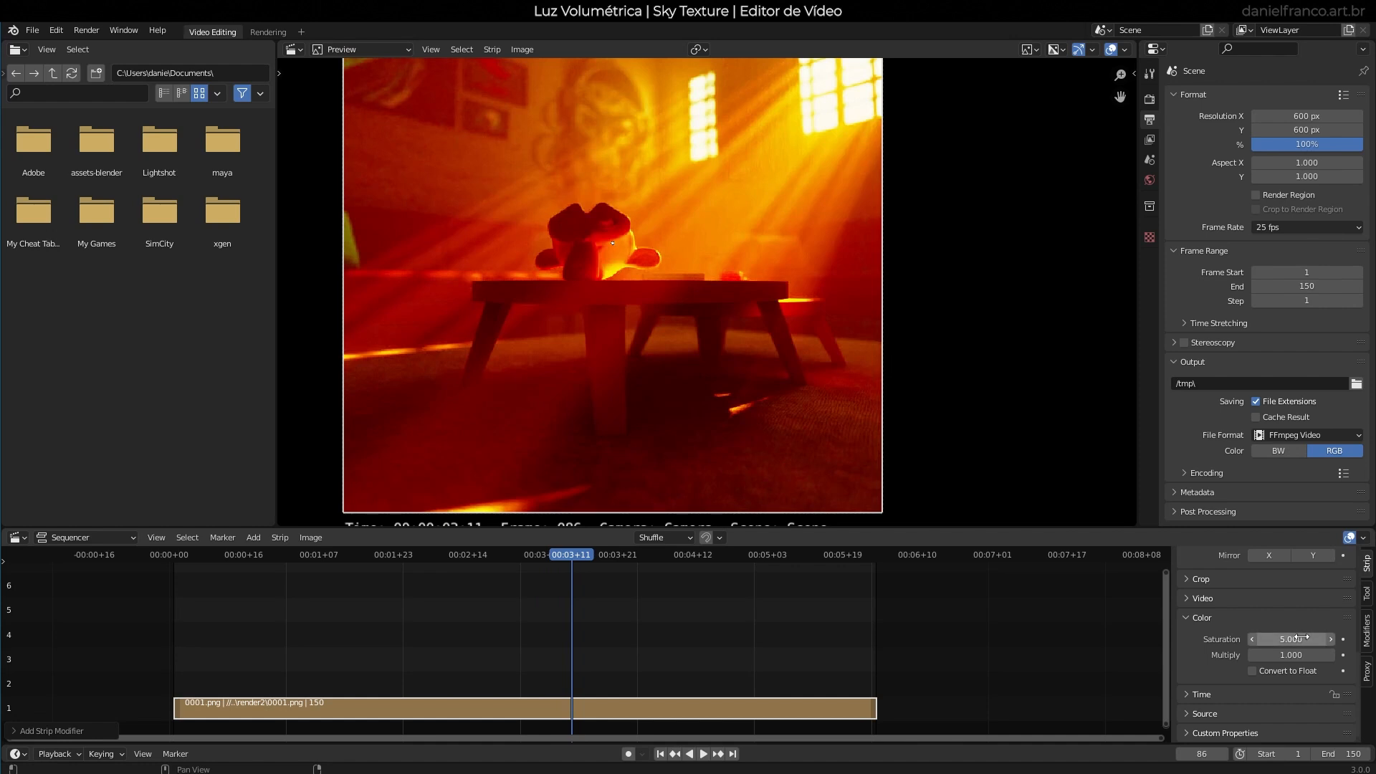
# Desaturate the strip fully to 0, and set its saturation to 0.3.
pyautogui.press('BackSpace')
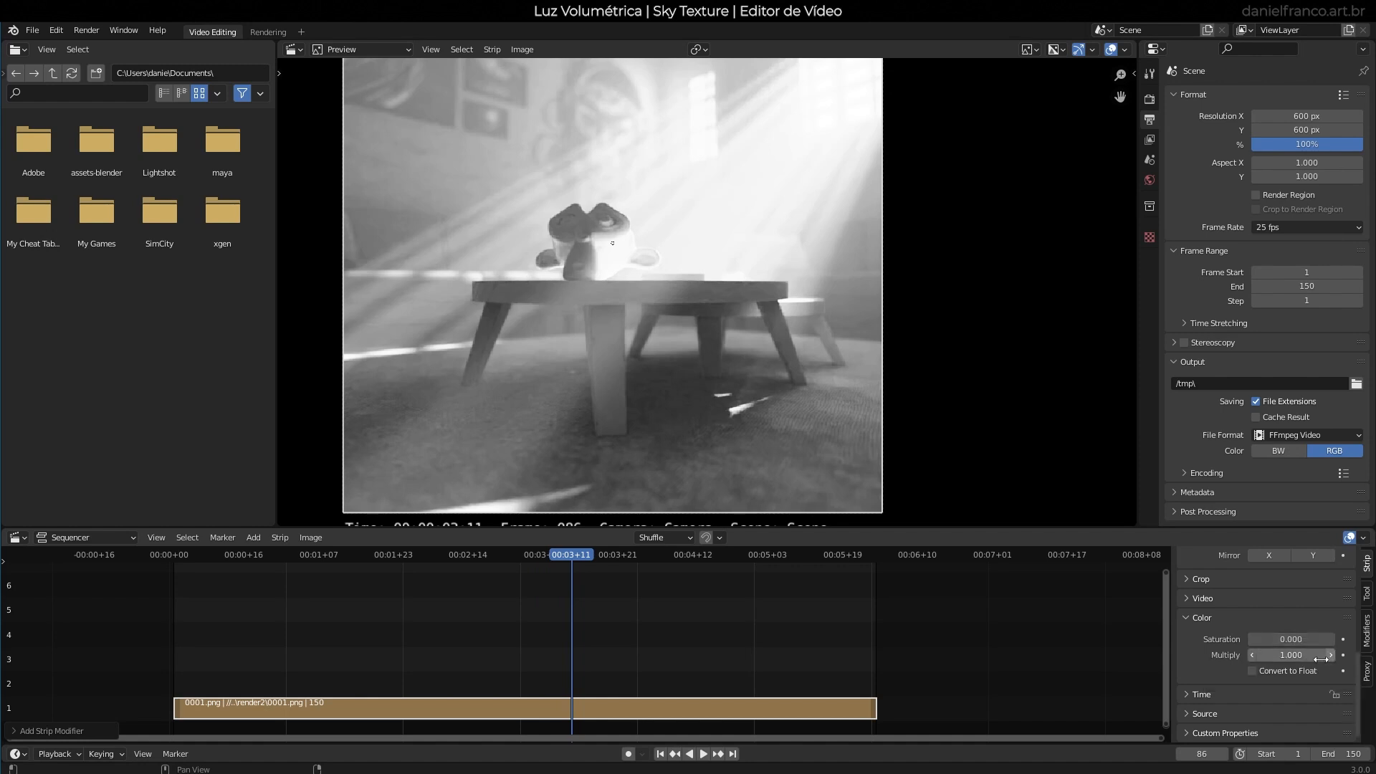
pyautogui.click(1296, 638)
pyautogui.write('0.')
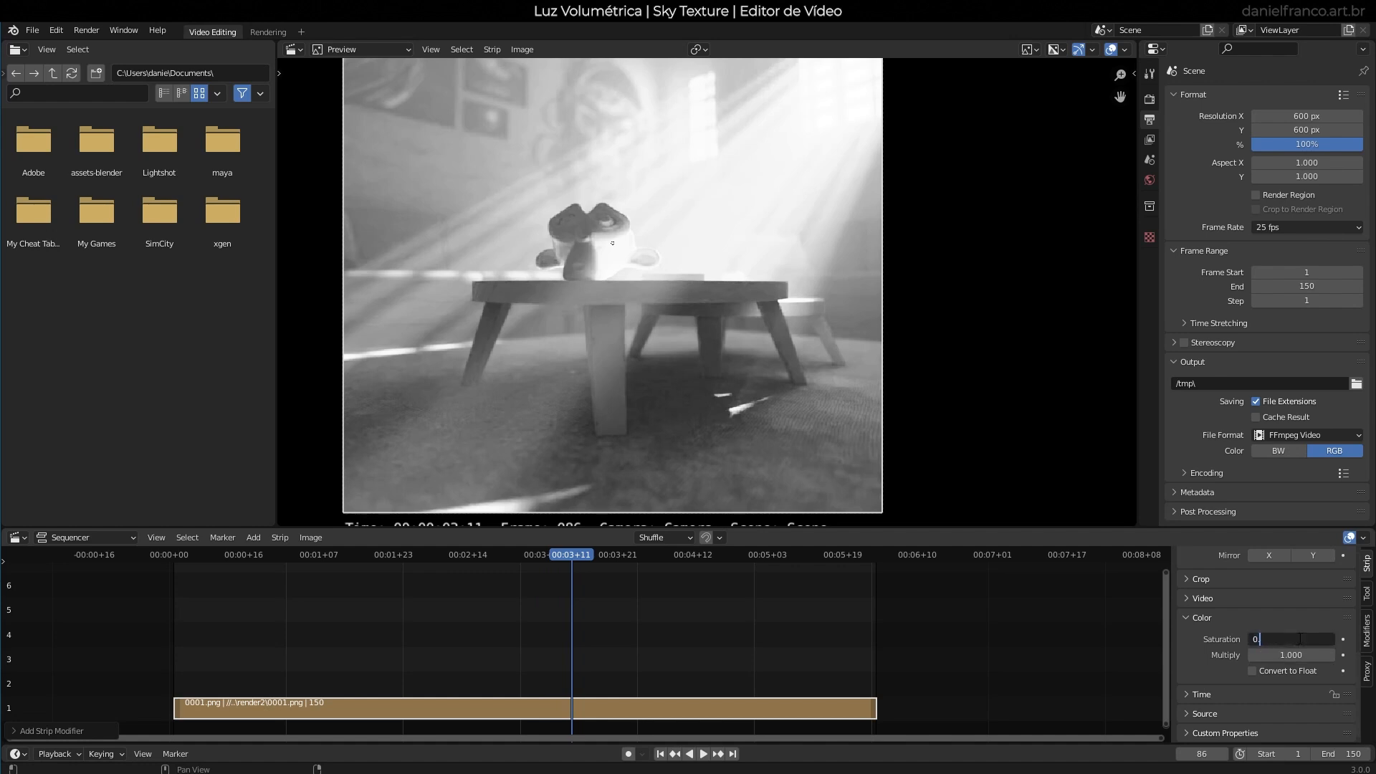
pyautogui.write('3')
pyautogui.press('Return')
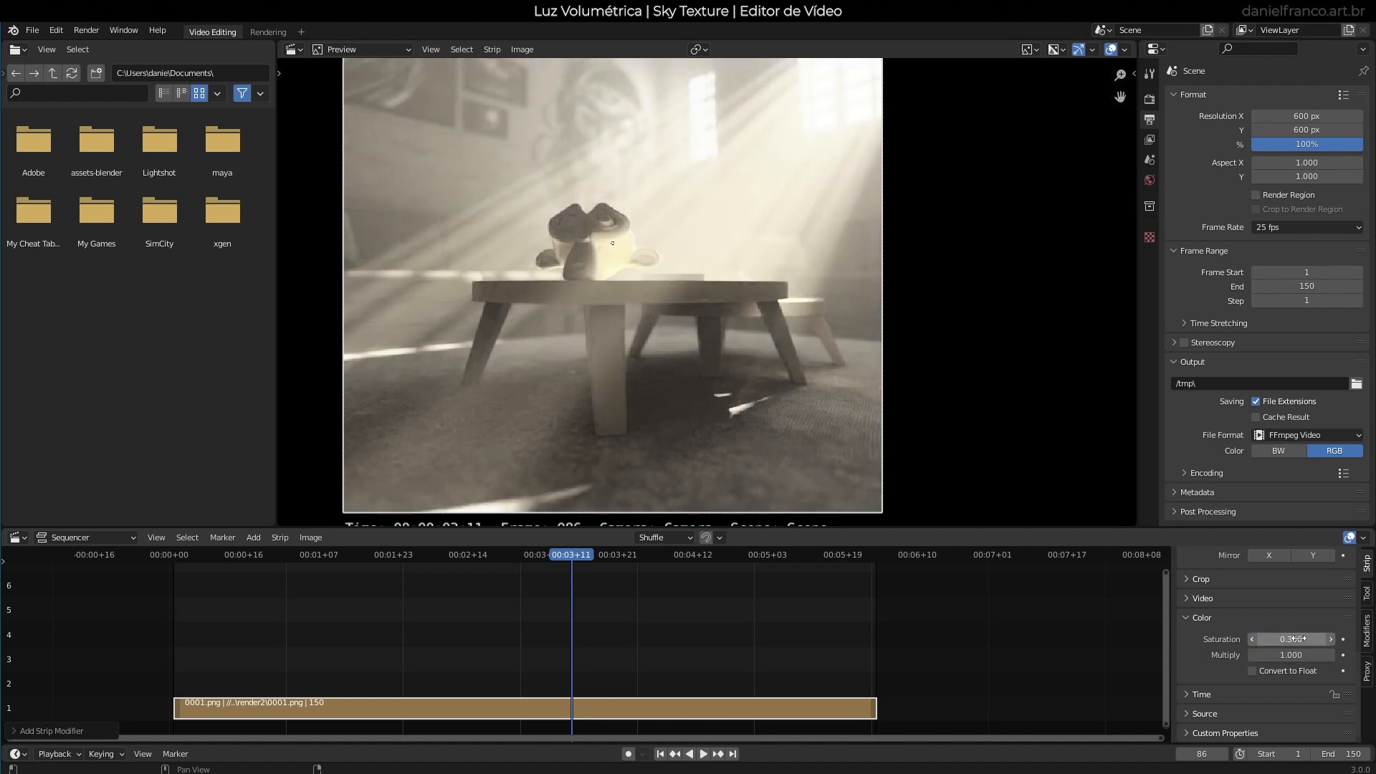
# Try saturation values of 1.5 and 1 in the image sequence strip's color settings.
pyautogui.click(1297, 639)
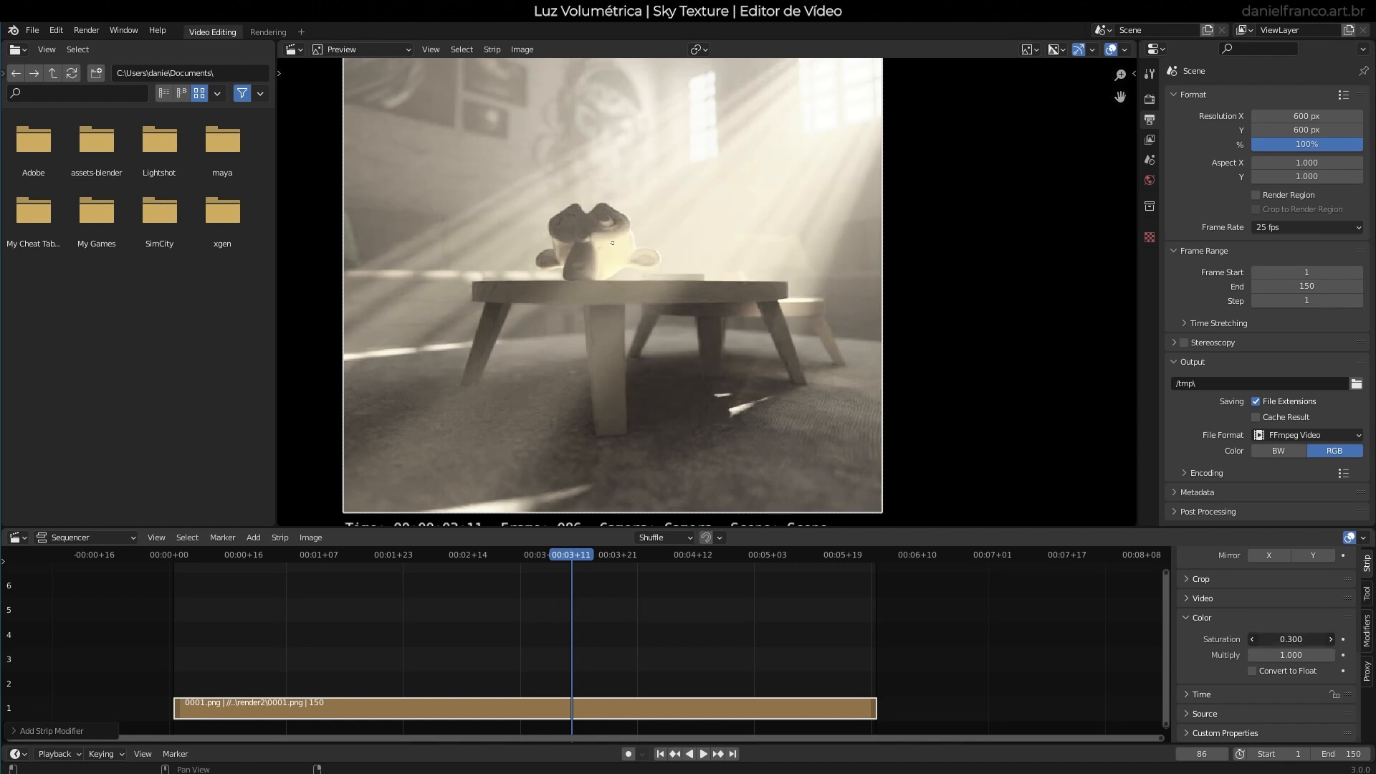
pyautogui.write('1.5')
pyautogui.press('Return')
pyautogui.click(1297, 638)
pyautogui.write('1')
pyautogui.press('Return')
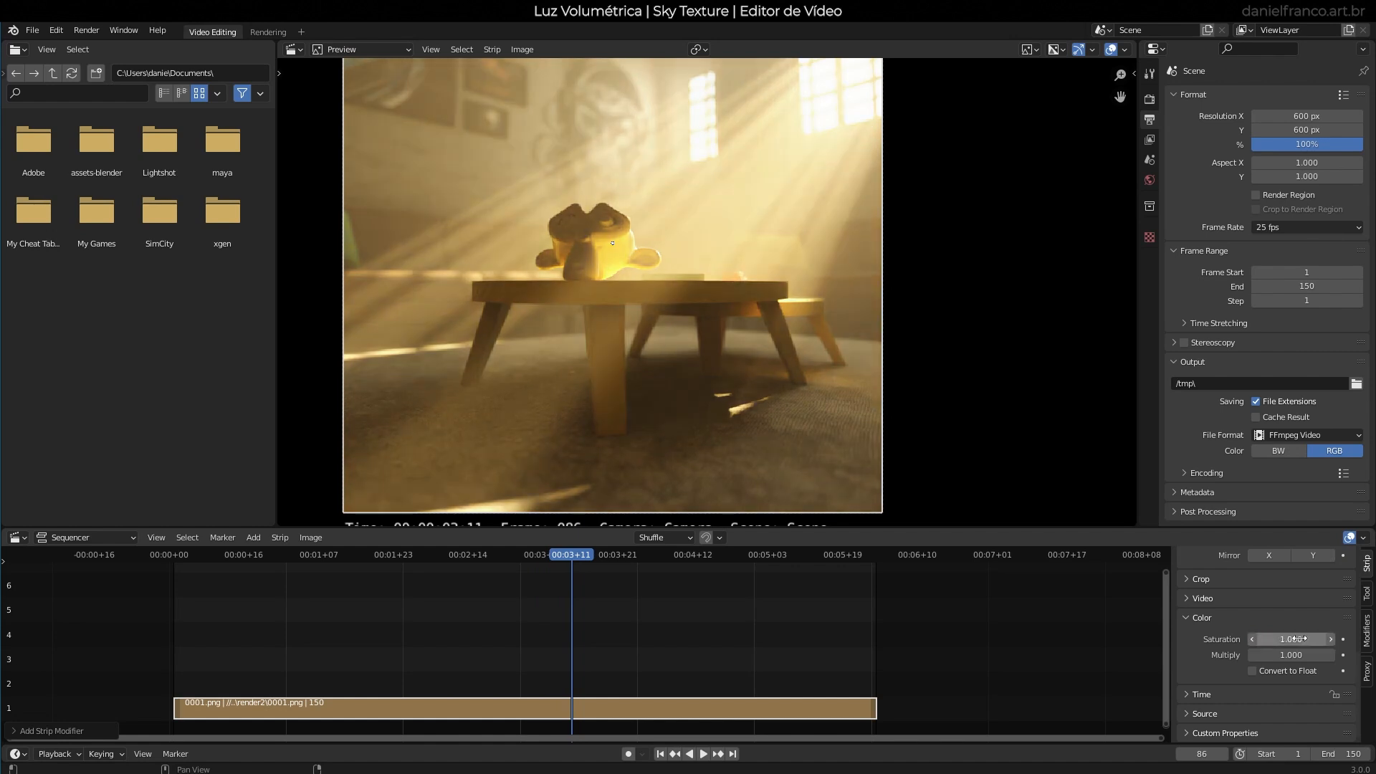
# Set the image sequence strip's saturation to 1.1.
pyautogui.click(1299, 638)
pyautogui.write('1.1')
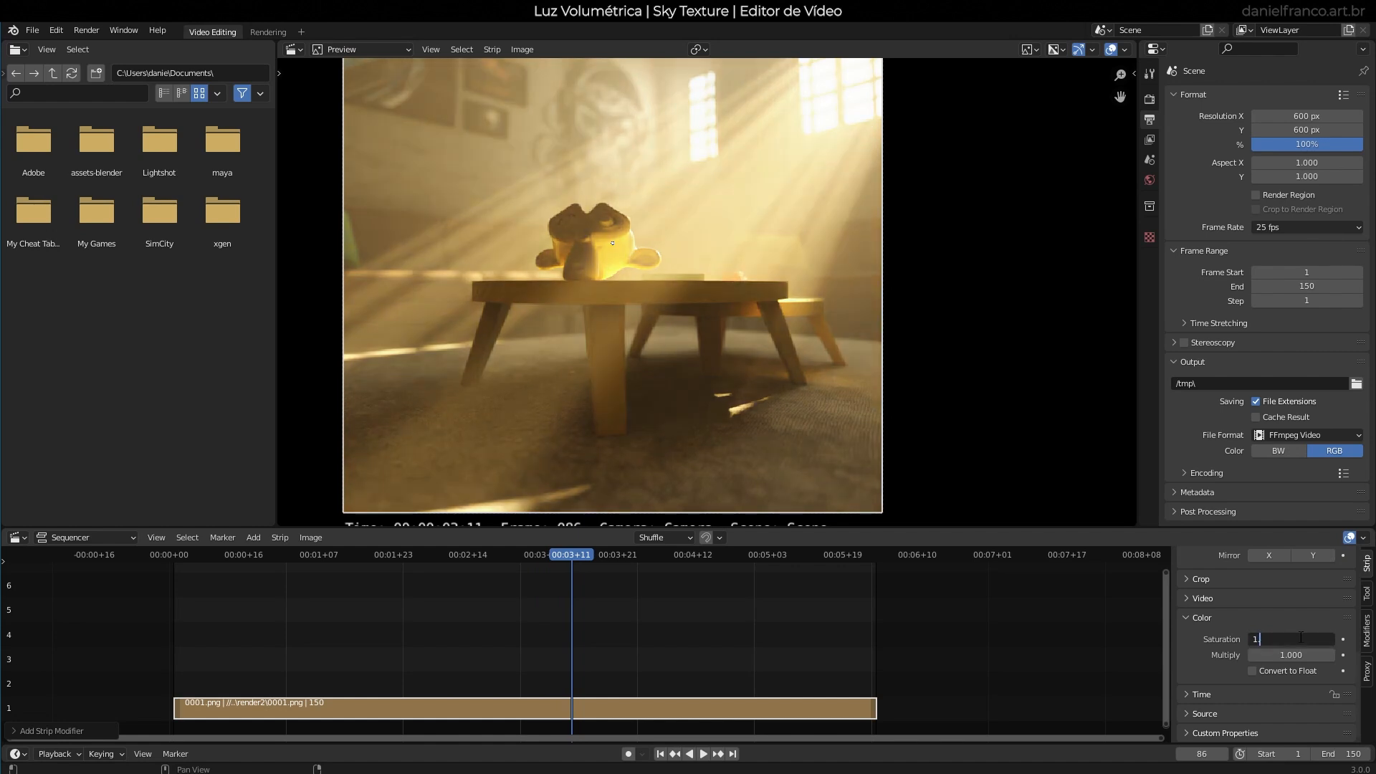
pyautogui.press('Return')
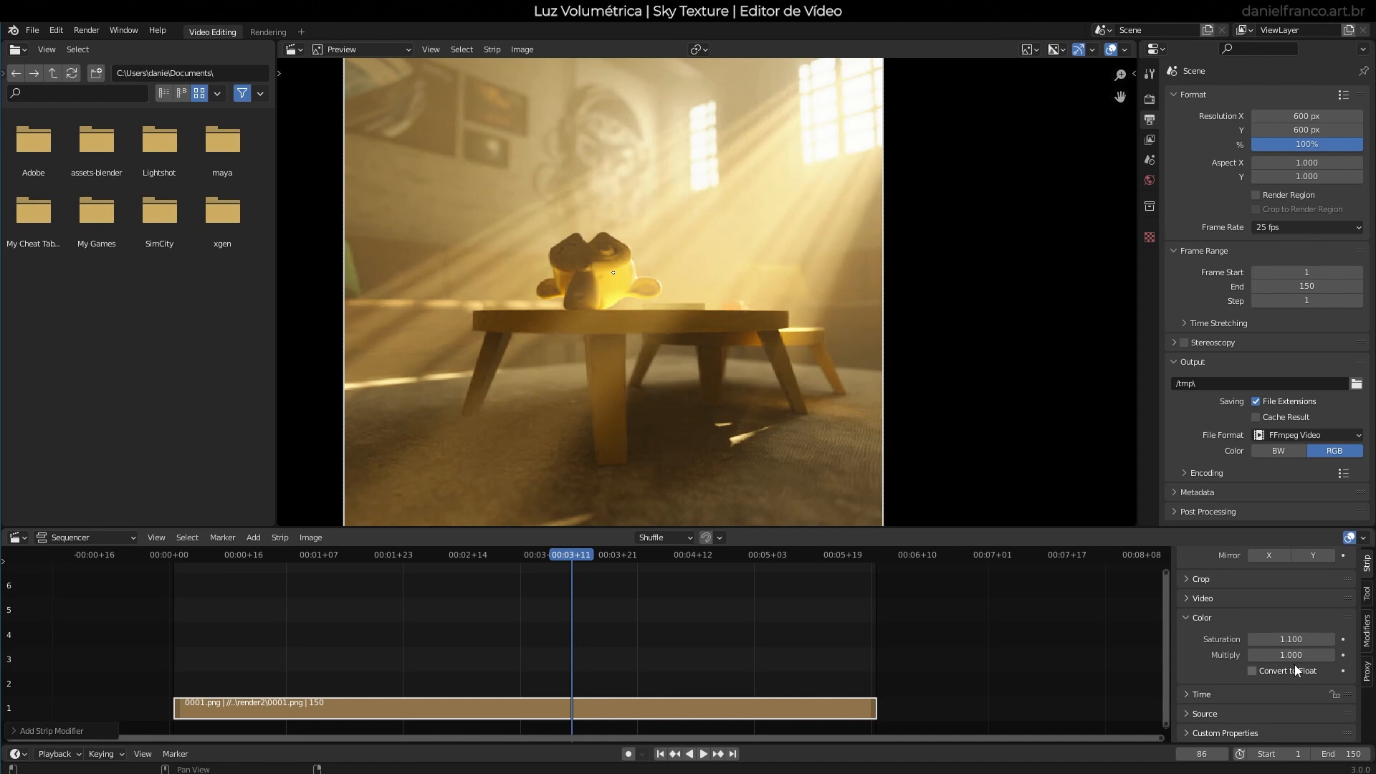
# Try a Multiply value of 1.2 on the strip, and restore it to 1.
pyautogui.moveTo(1295, 655)
pyautogui.mouseDown()
pyautogui.moveTo(1332, 655)
pyautogui.moveTo(1301, 655)
pyautogui.mouseUp()
pyautogui.click(1301, 655)
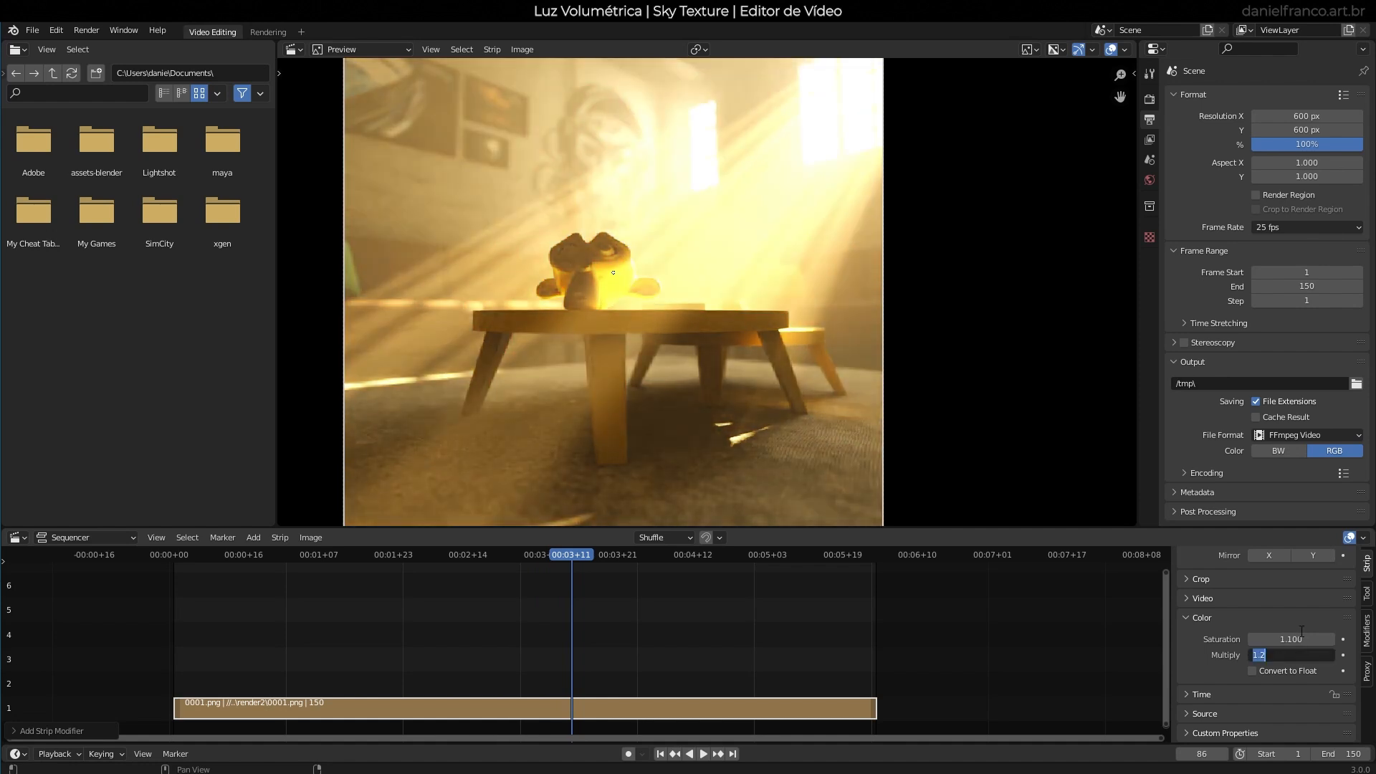
pyautogui.write('1')
pyautogui.press('Return')
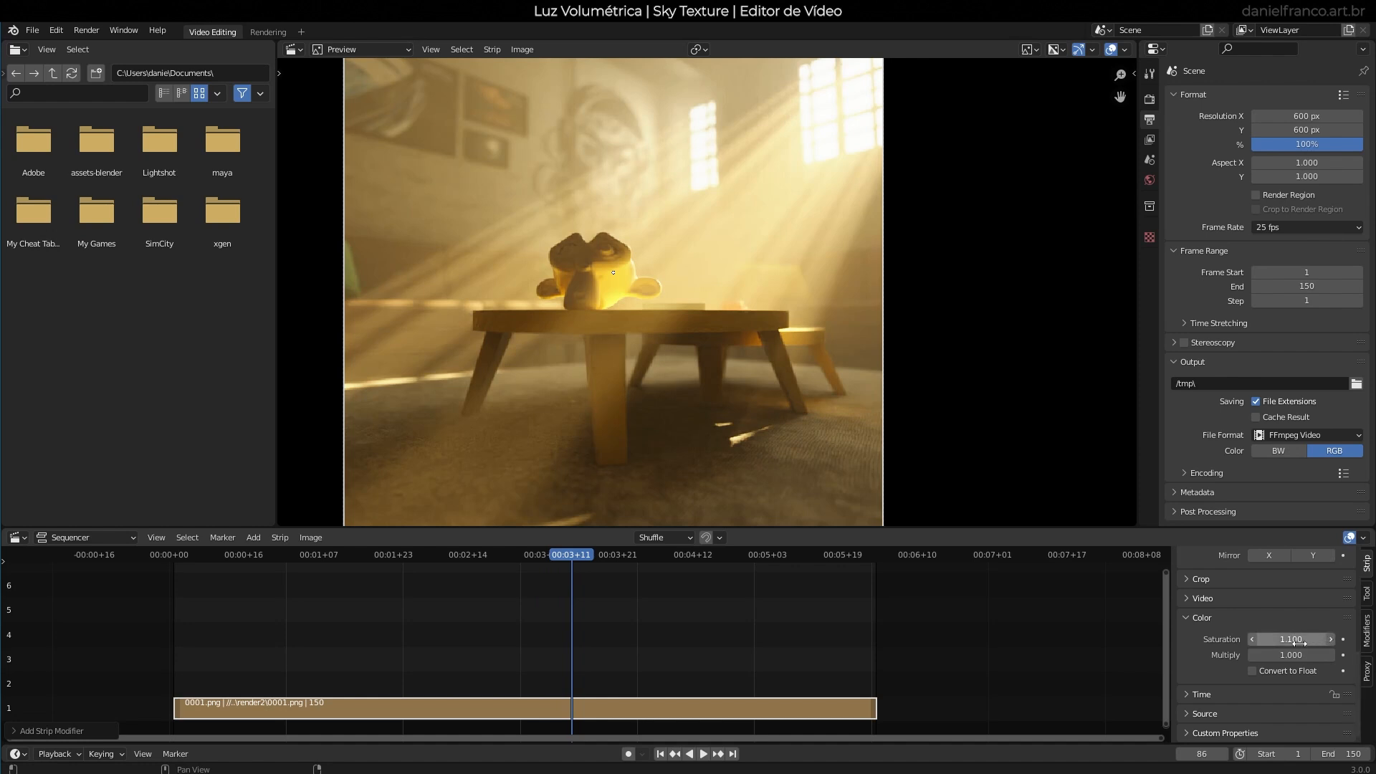
# Set the strip's color Multiply value to 1.05 to brighten the sequence slightly.
pyautogui.click(1296, 654)
pyautogui.write('1.0')
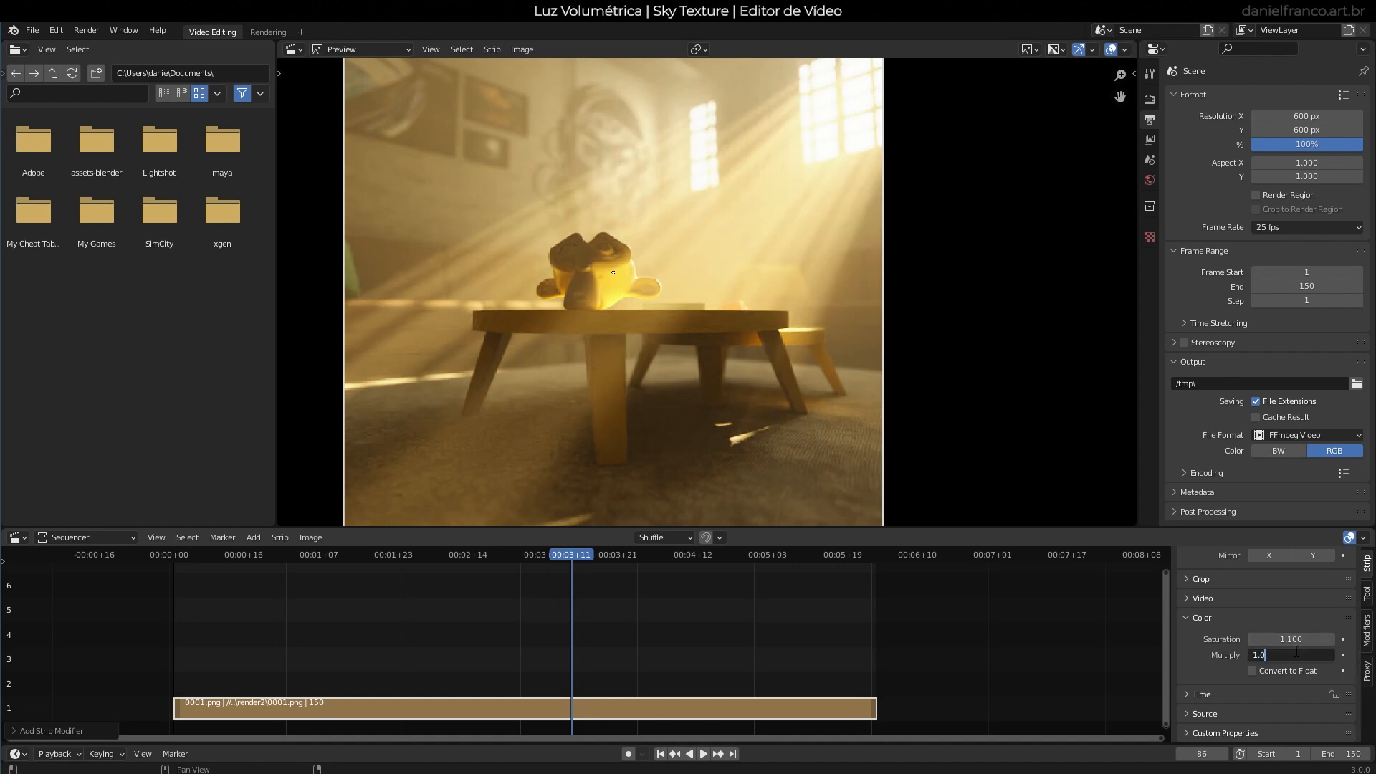
pyautogui.write('5')
pyautogui.press('Return')
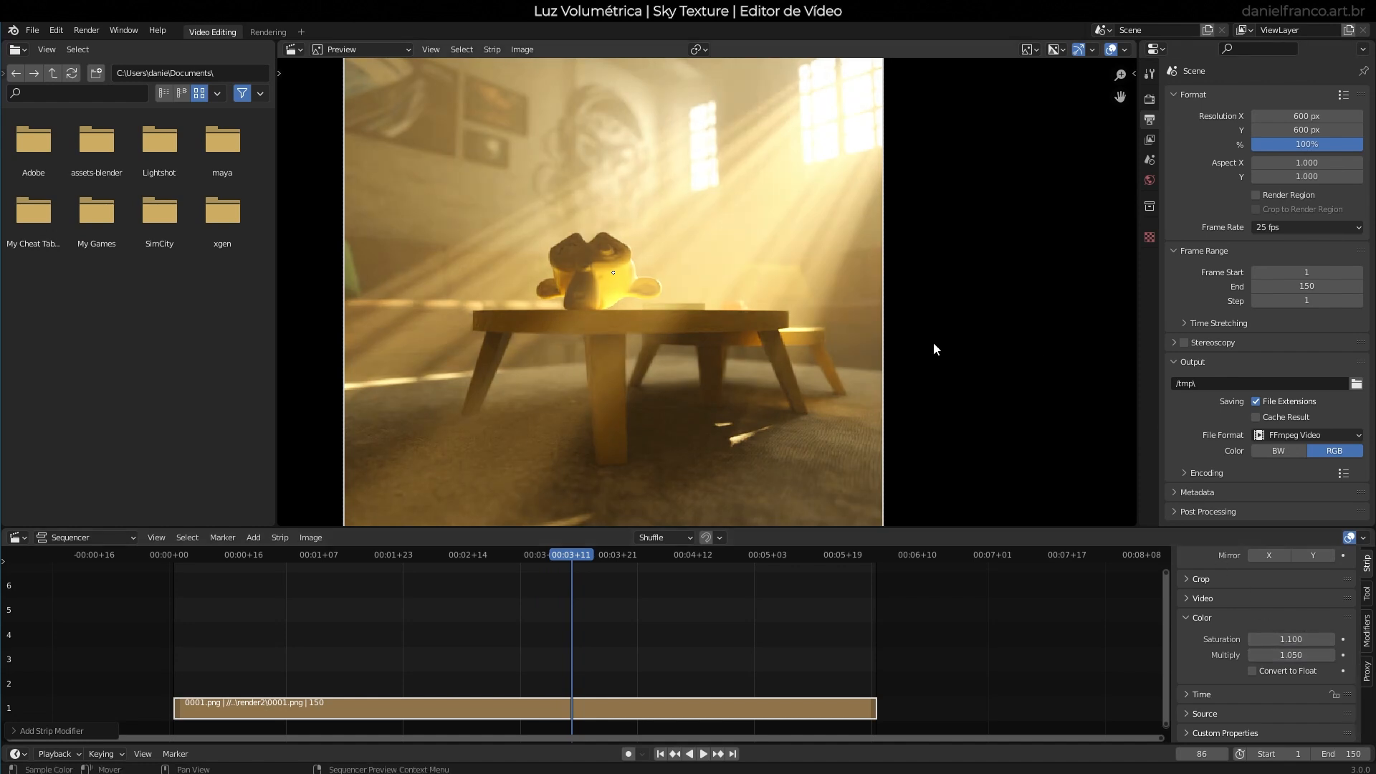
# Inspect the color-corrected frame up close, and review the strip's modifiers and the modifier types that can be added.
pyautogui.scroll(5, 615, 282)
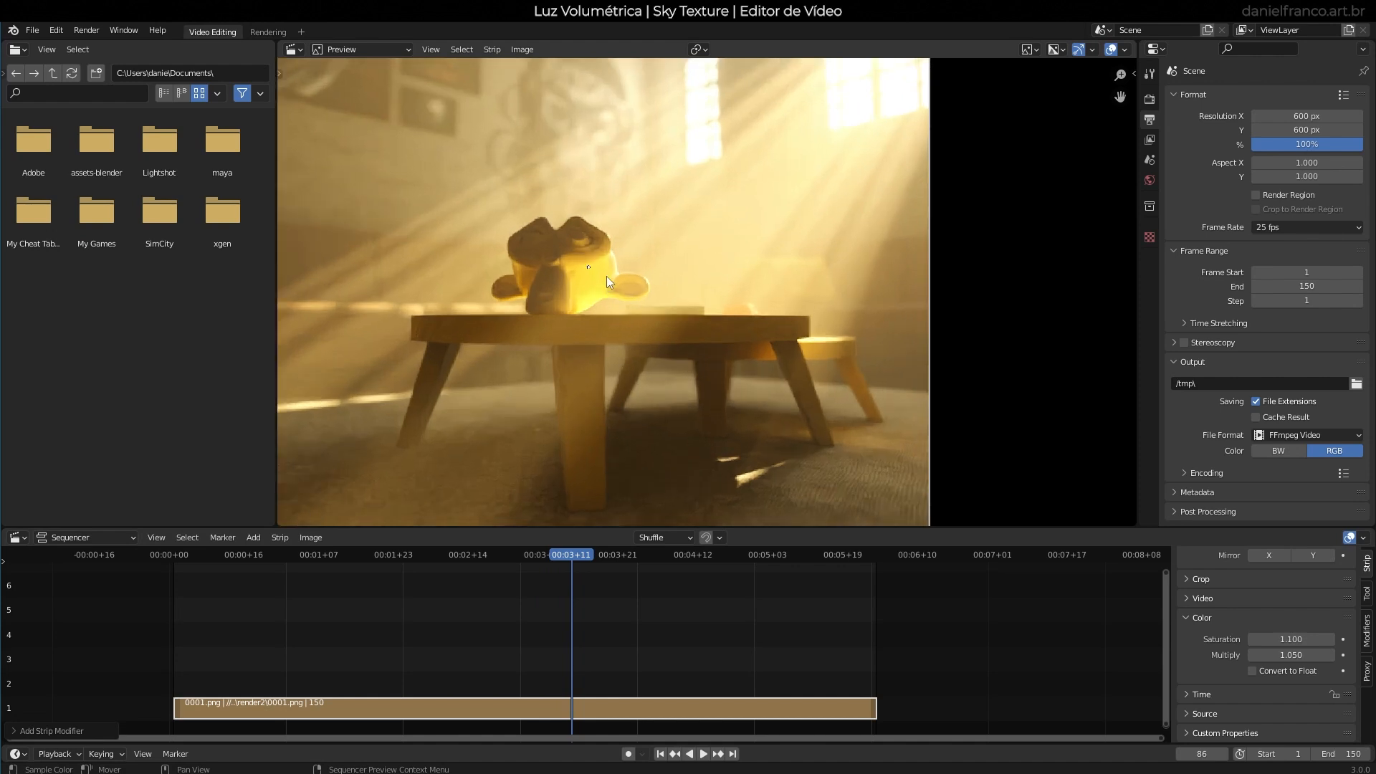
pyautogui.scroll(-2, 712, 291)
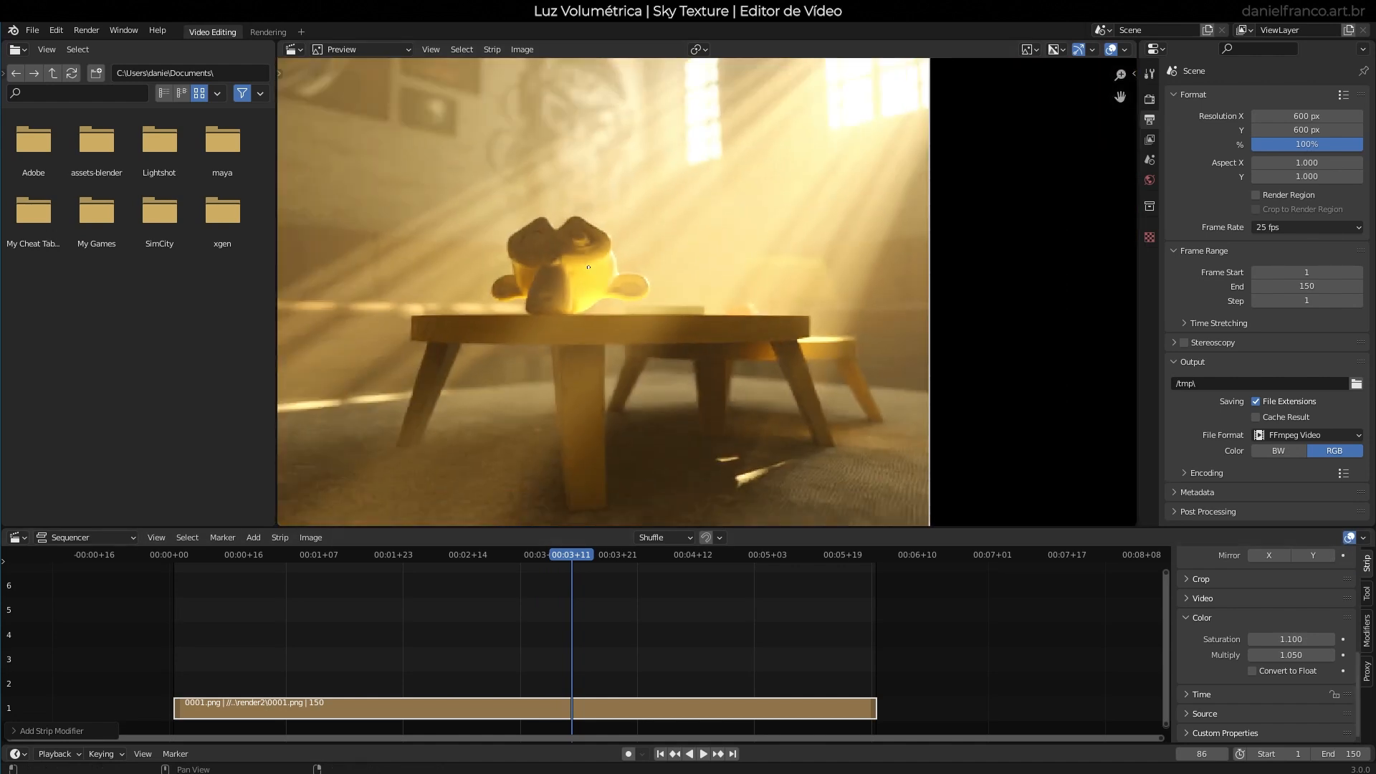
pyautogui.click(1366, 630)
pyautogui.click(1257, 595)
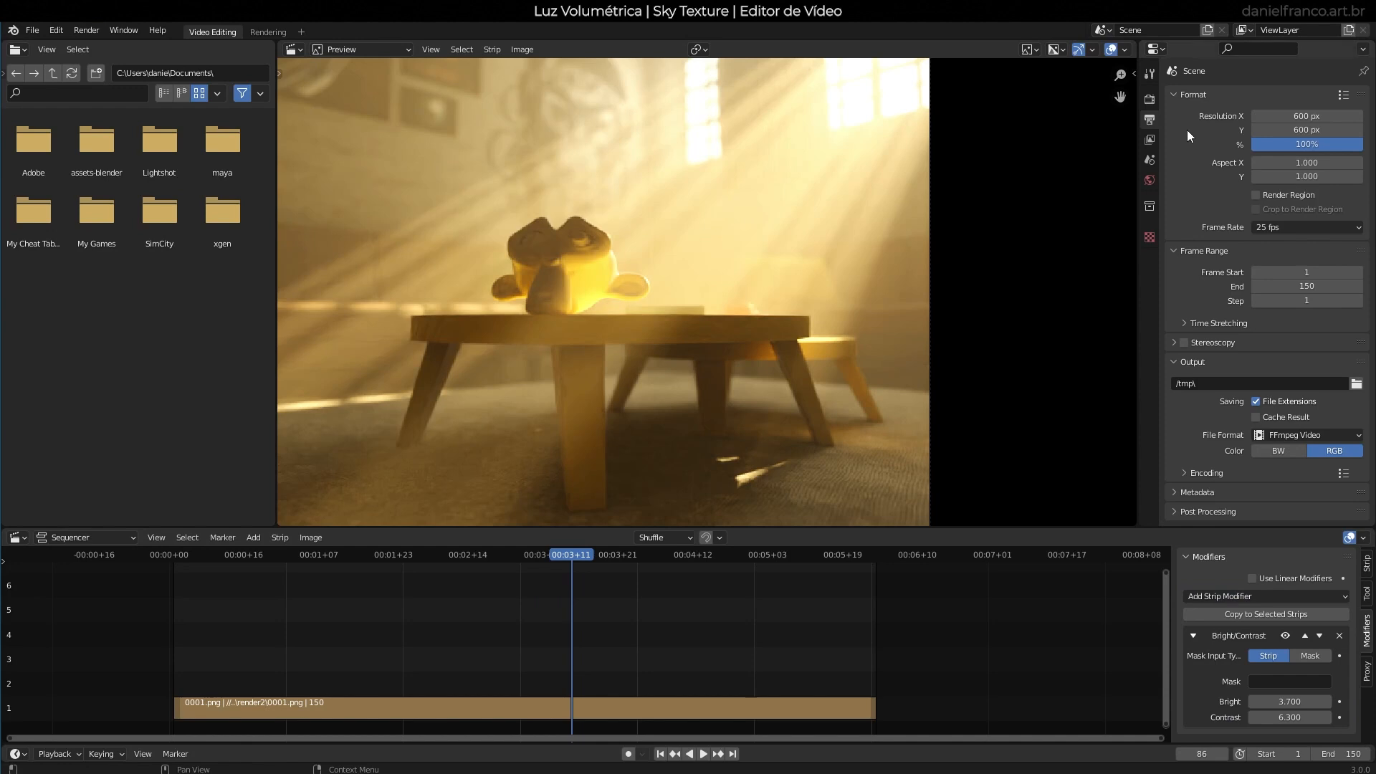
# Expand the Encoding settings of the FFmpeg Video output and review the available container formats.
pyautogui.click(1149, 98)
pyautogui.click(1149, 118)
pyautogui.click(1211, 473)
pyautogui.scroll(-4, 1282, 416)
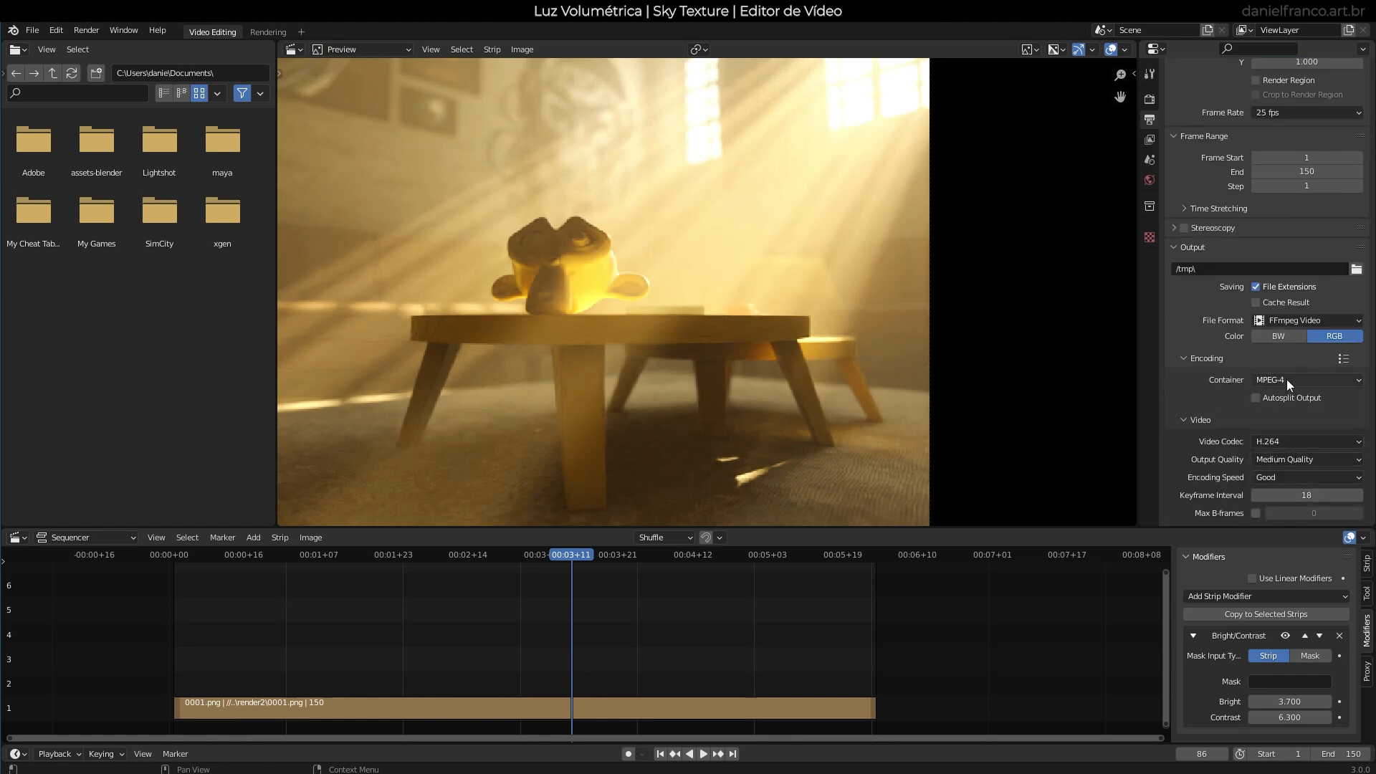
pyautogui.click(1331, 381)
# Set the output folder to H:\youtube\luz-volumetrica\ using the recent luz-volumetrica location.
pyautogui.click(1356, 269)
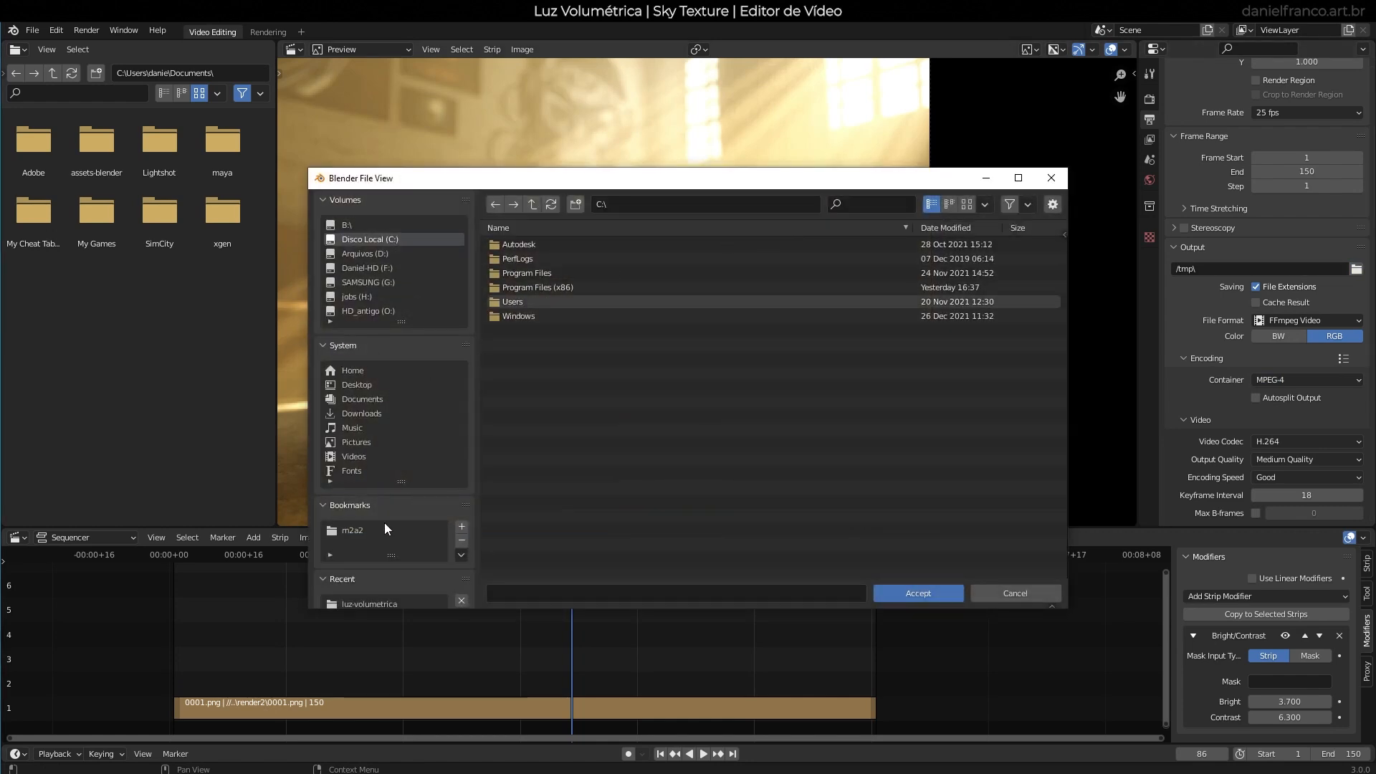
pyautogui.scroll(-5, 372, 513)
pyautogui.click(383, 462)
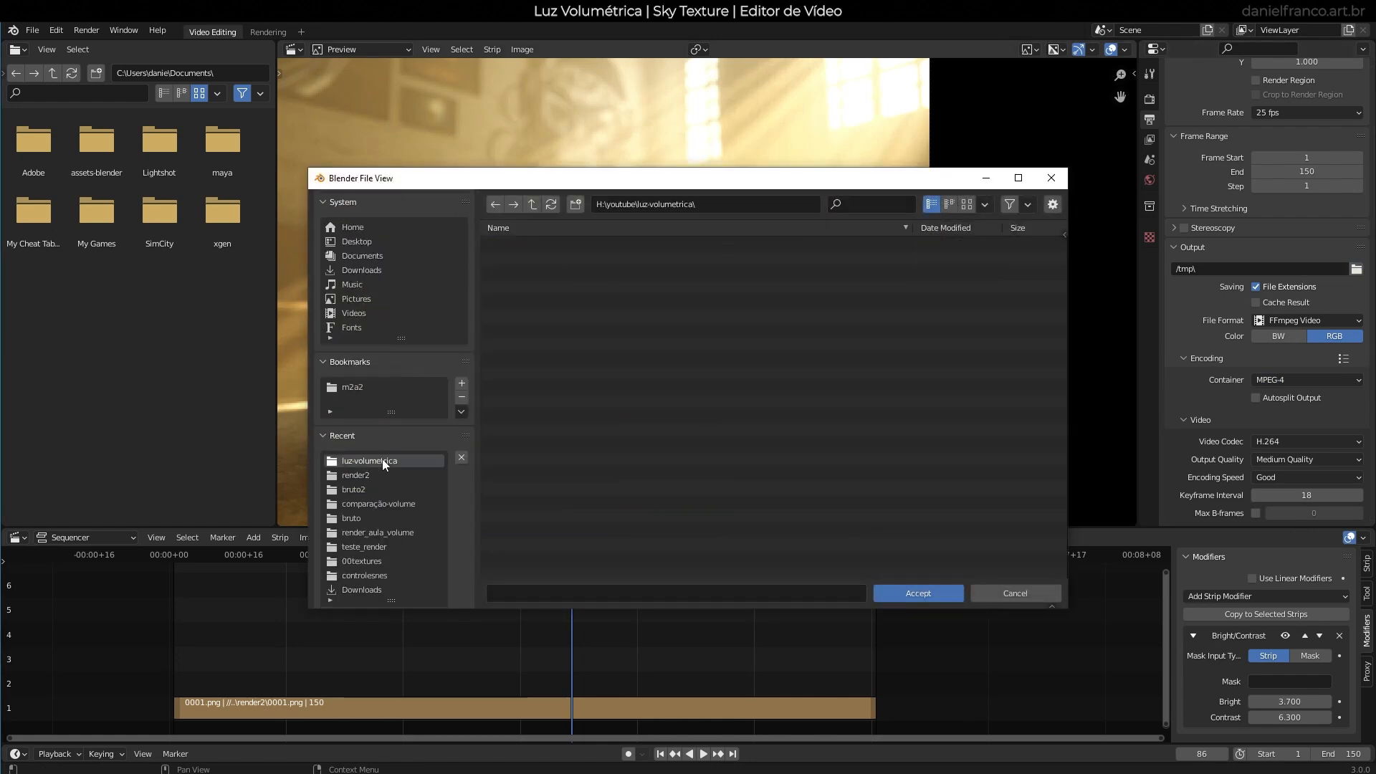
pyautogui.click(930, 598)
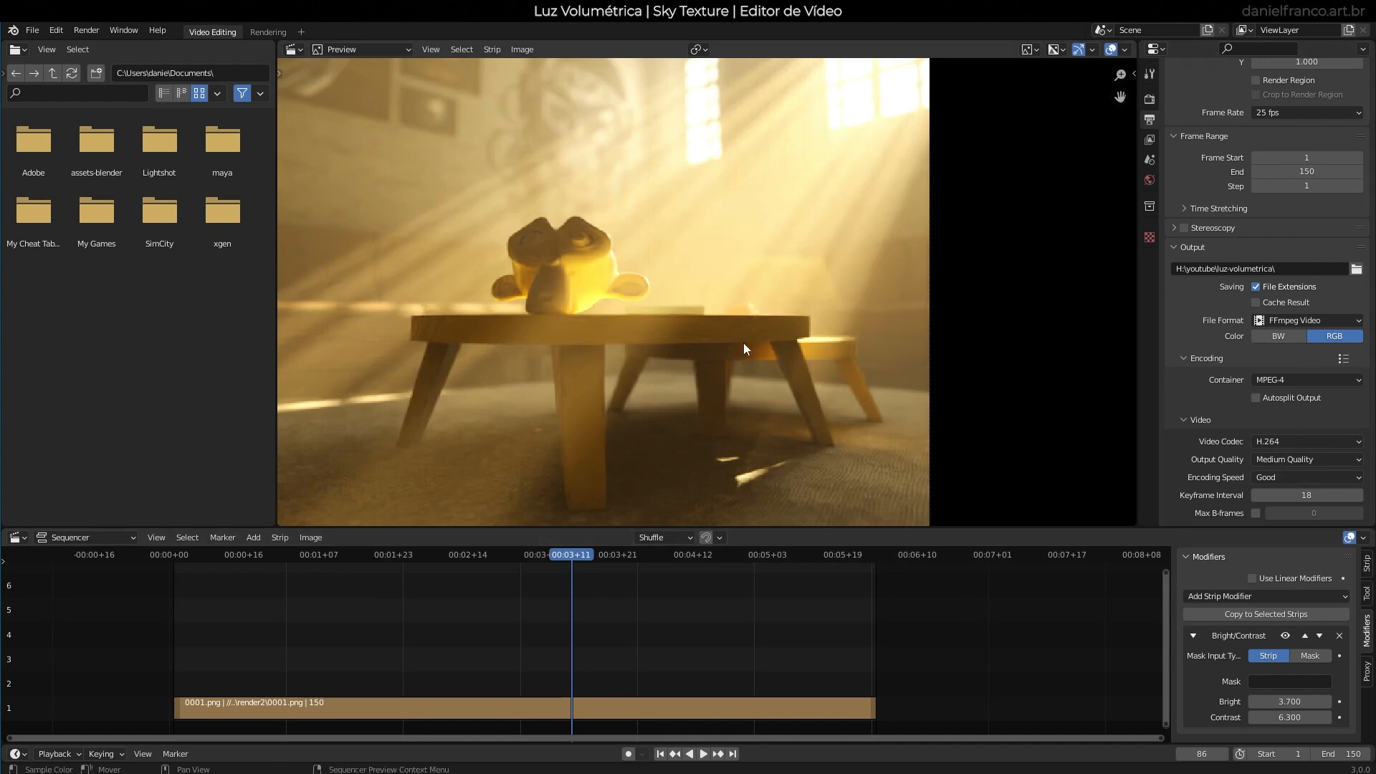
# Render the edited sequence as an animation to the output folder.
pyautogui.scroll(-5, 1050, 326)
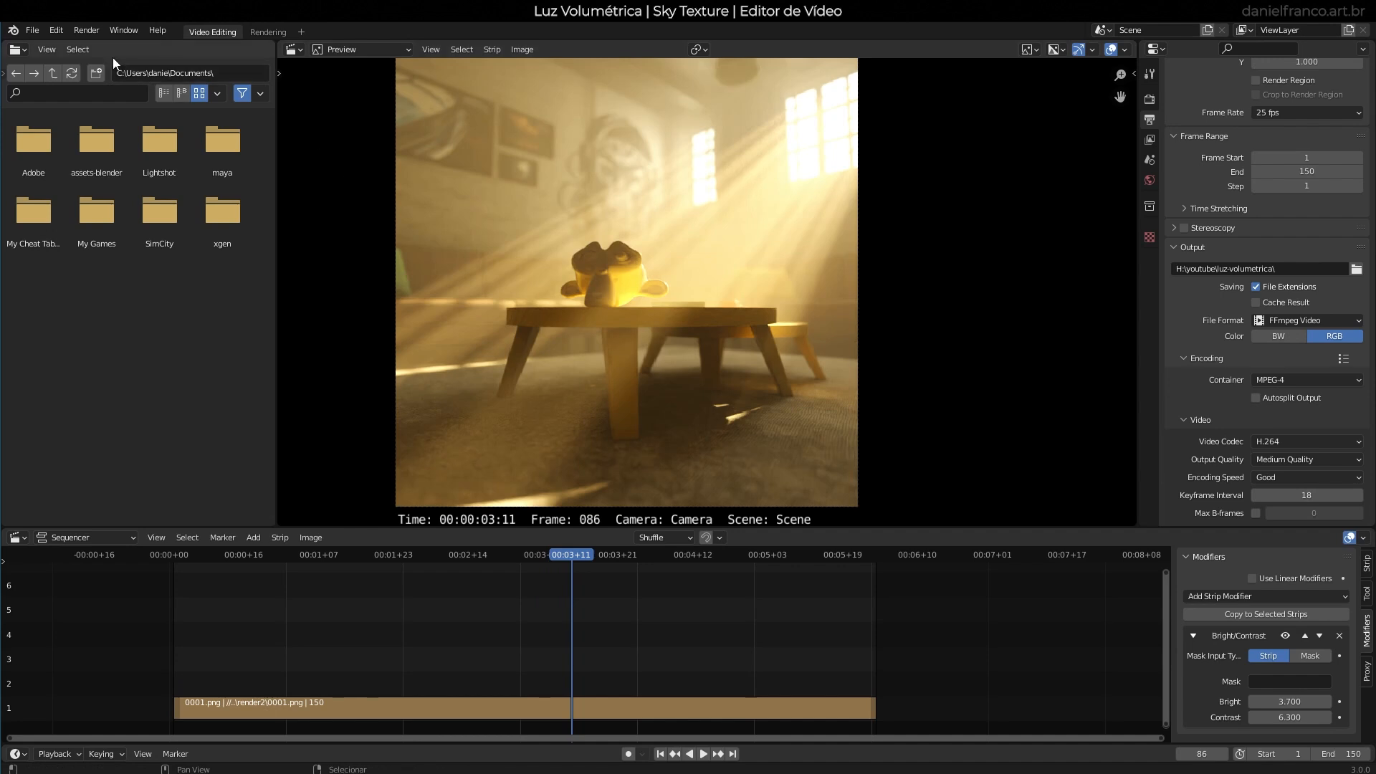
pyautogui.click(87, 30)
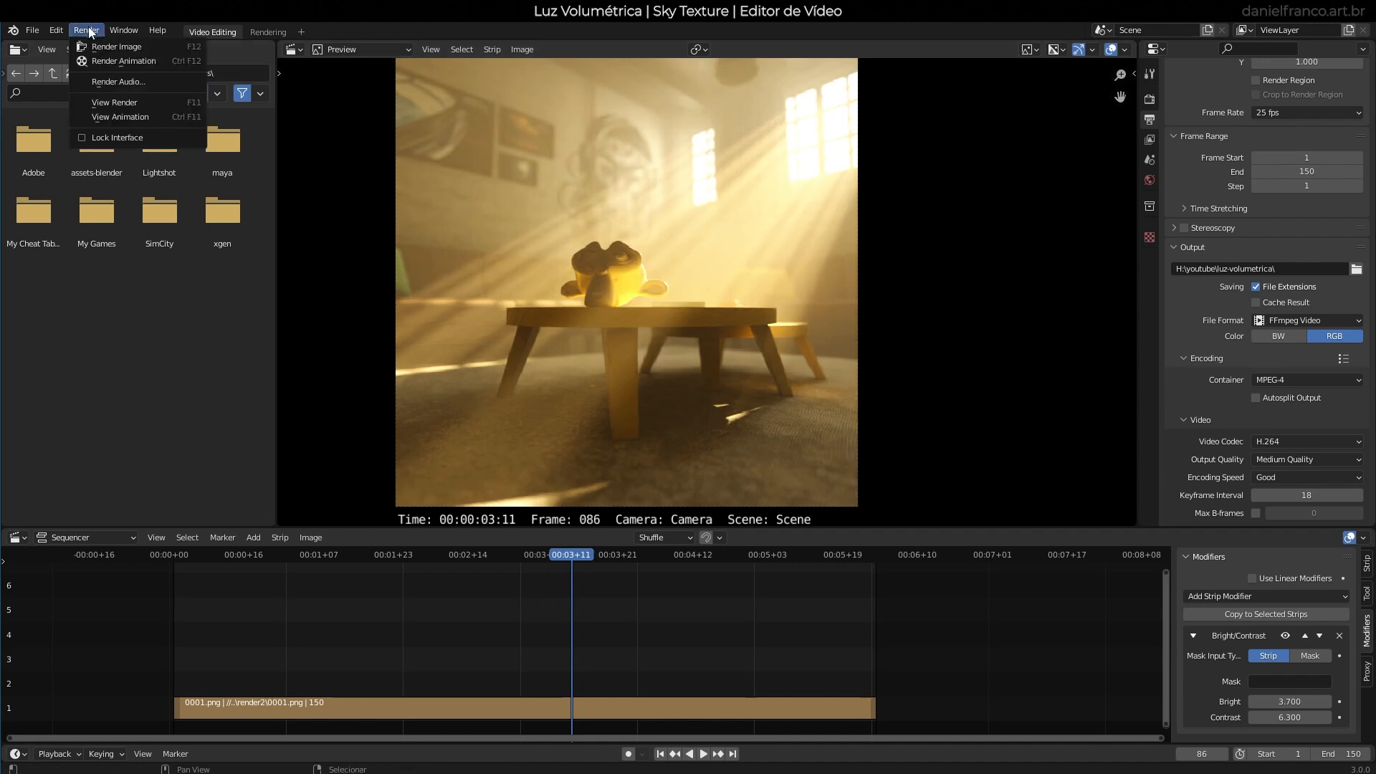
pyautogui.click(125, 61)
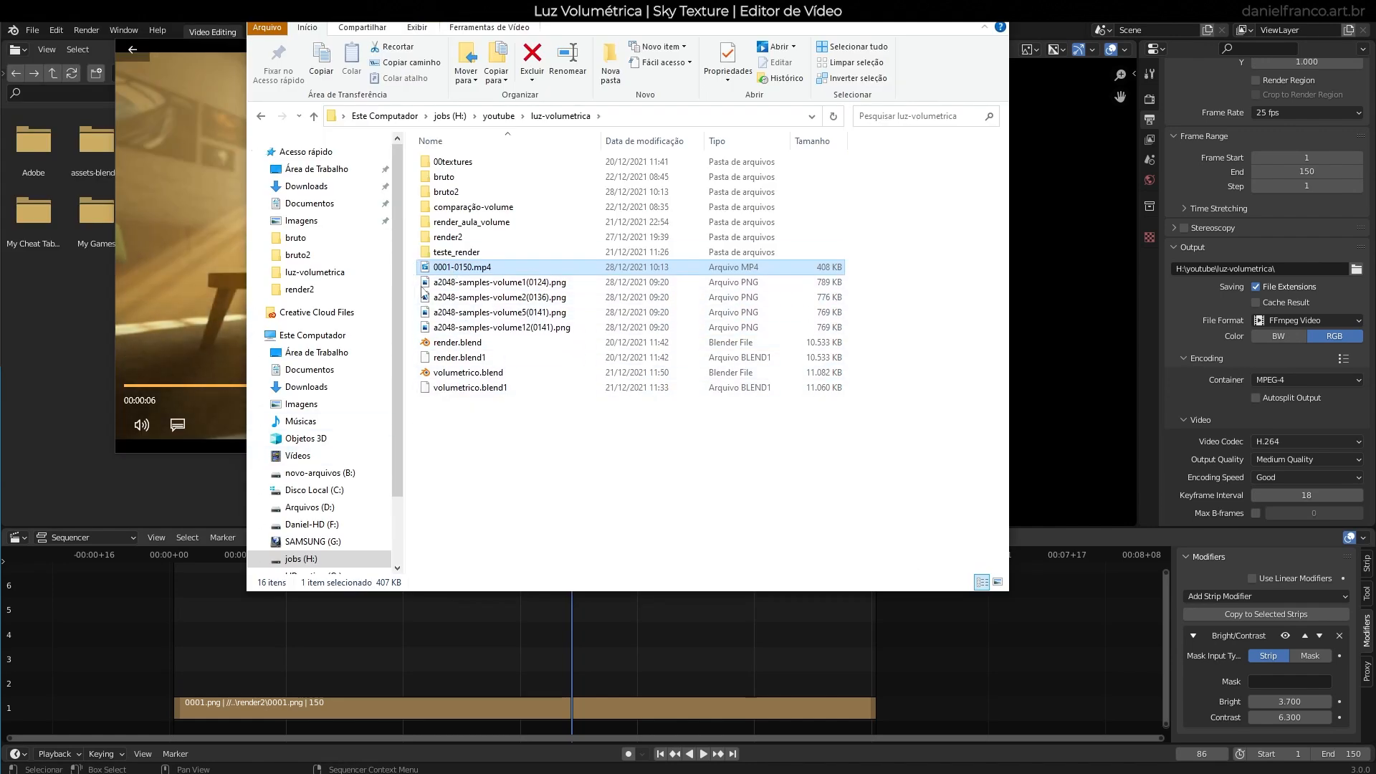
# Switch to File Explorer, open the rendered video 0001-0150.mp4 from the luz-volumetrica folder, and replay it to review the result.
pyautogui.doubleClick(469, 267)
pyautogui.doubleClick(551, 266)
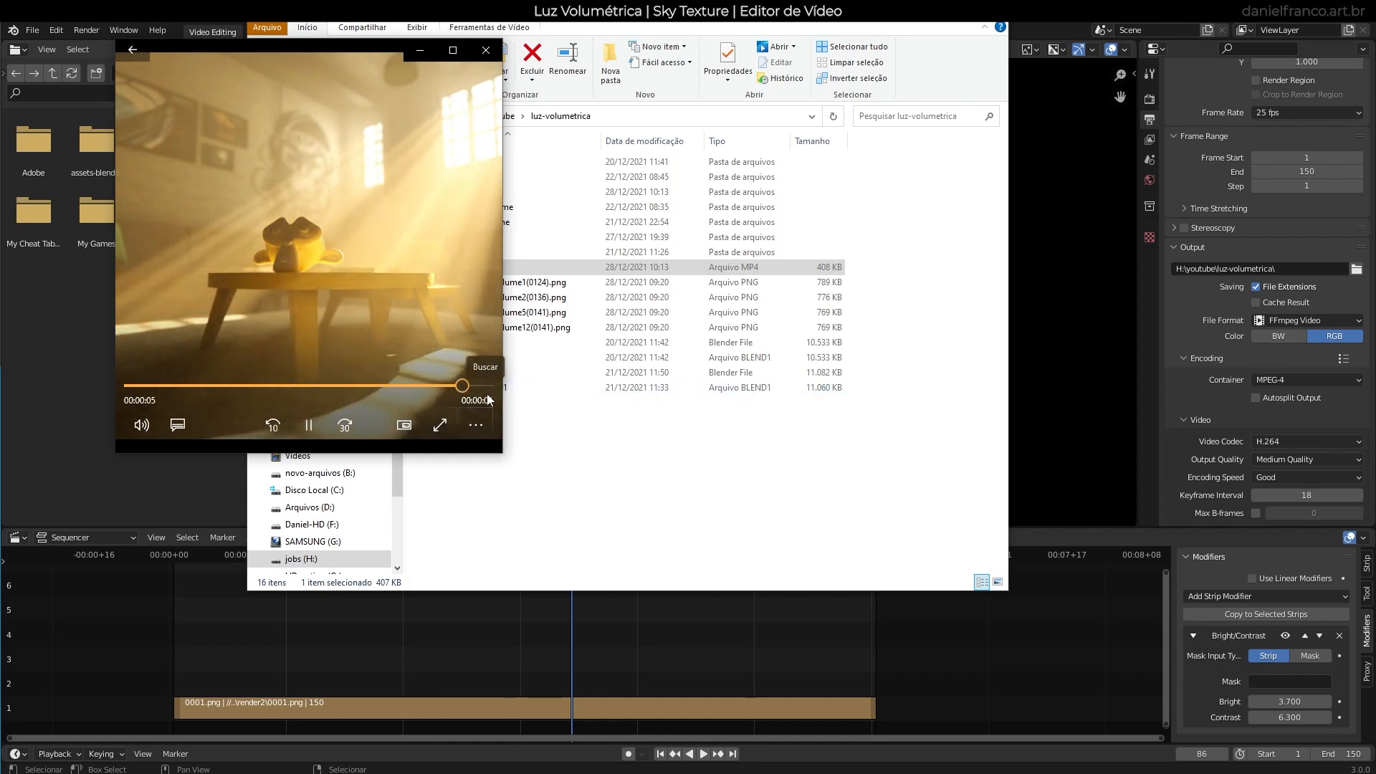
pyautogui.click(301, 433)
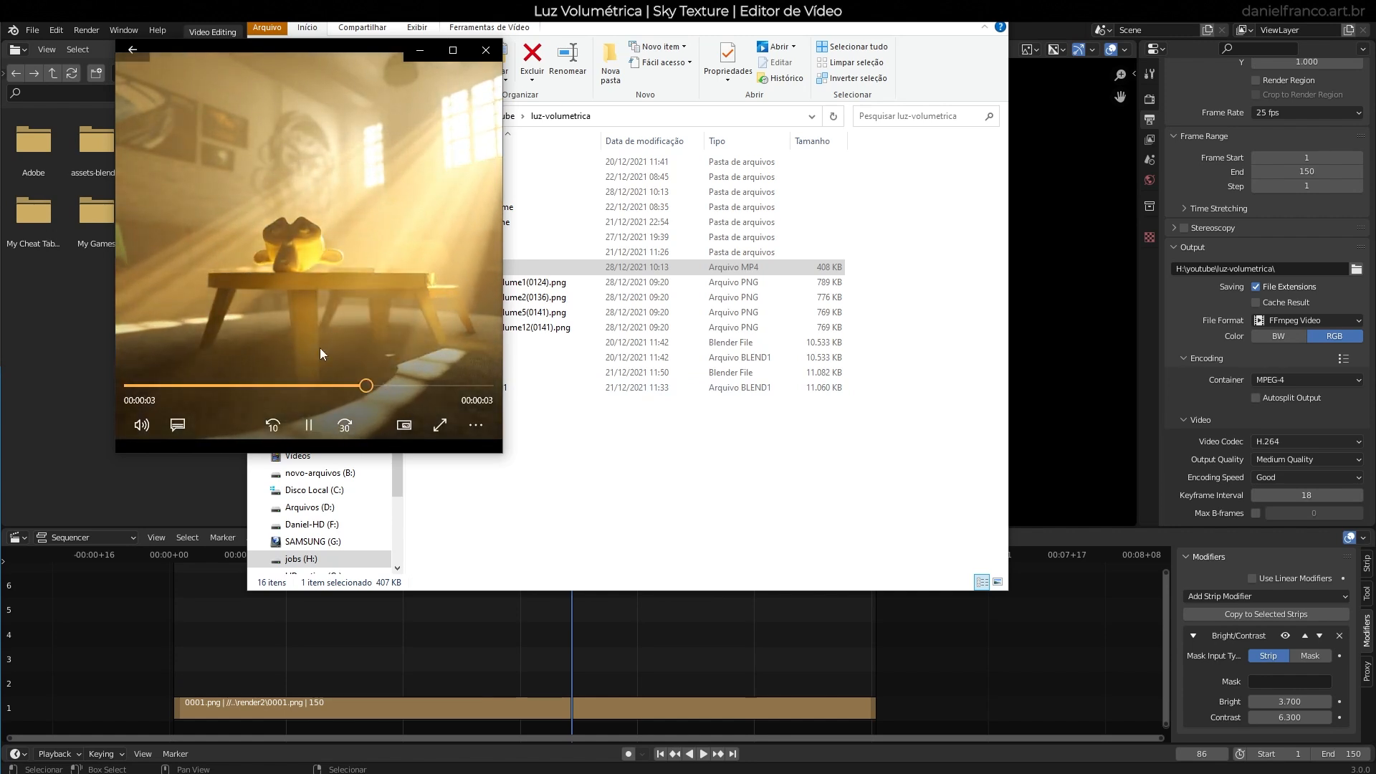
pyautogui.click(307, 433)
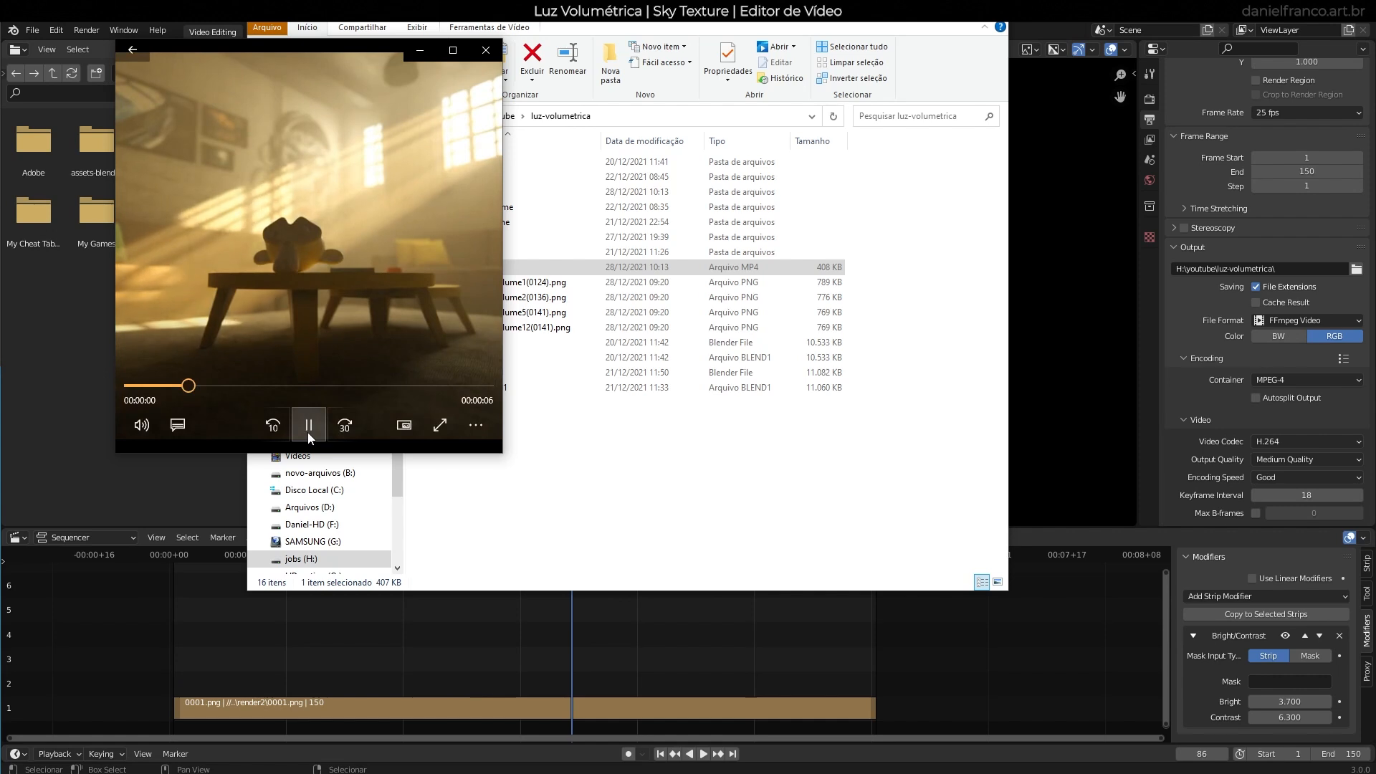